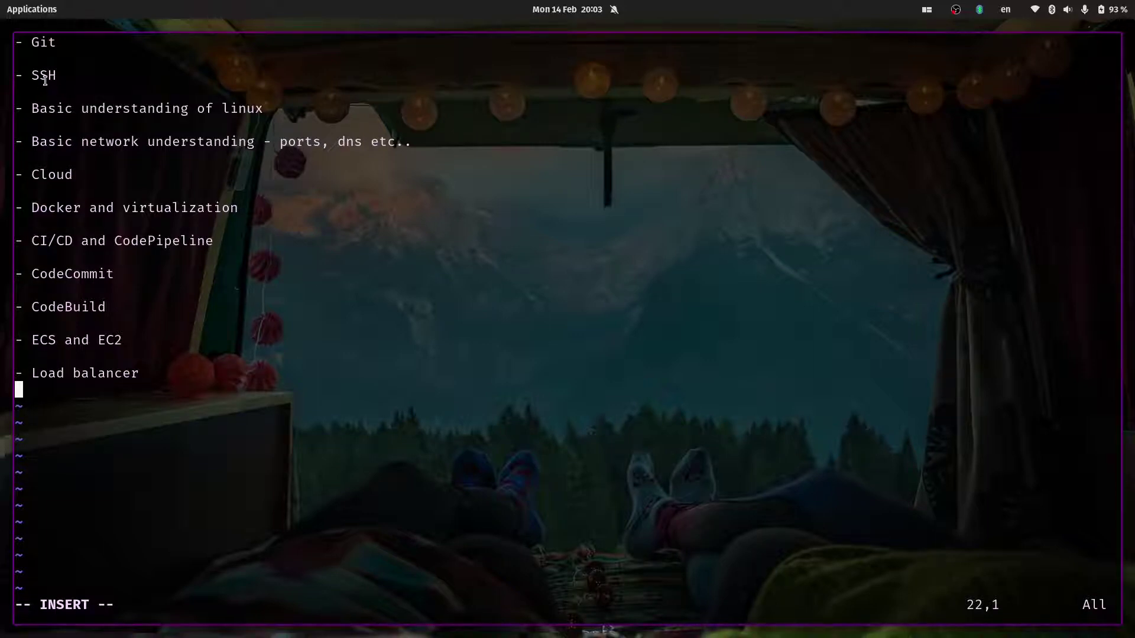
# - Review the prerequisites list, from the Linux and networking basics through Cloud, Docker, CodeCommit and ECS/EC2 to the load balancer
pyautogui.moveTo(26, 110); pyautogui.dragTo(266, 112)
pyautogui.click(180, 143)
pyautogui.moveTo(34, 143); pyautogui.dragTo(140, 143)
pyautogui.click(290, 141)
pyautogui.moveTo(34, 176); pyautogui.dragTo(71, 178)
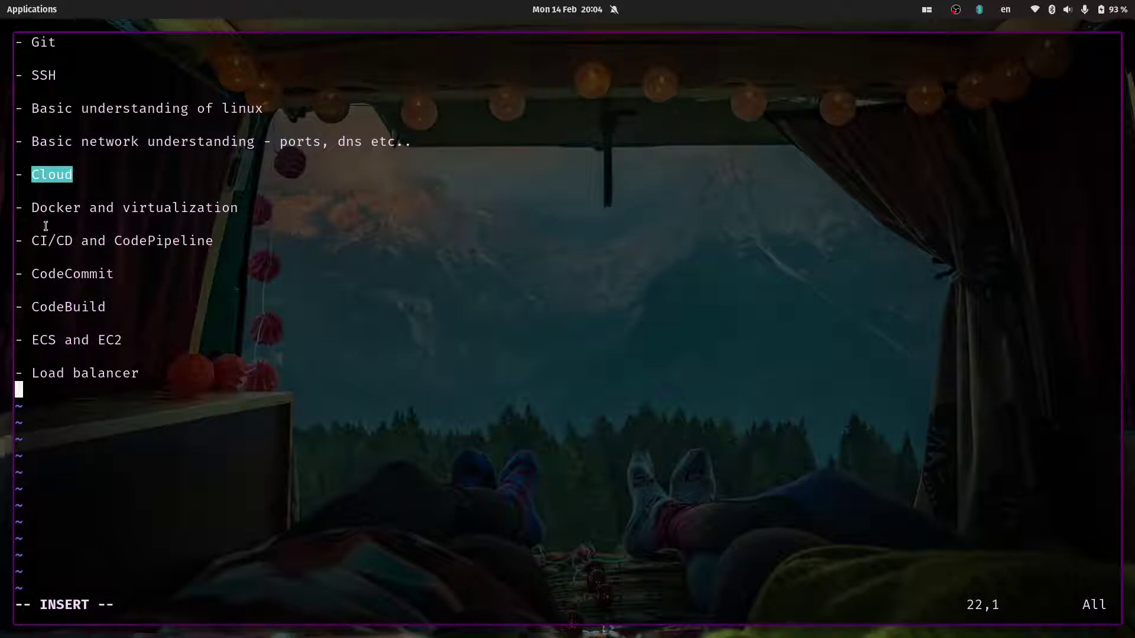
pyautogui.click(35, 208)
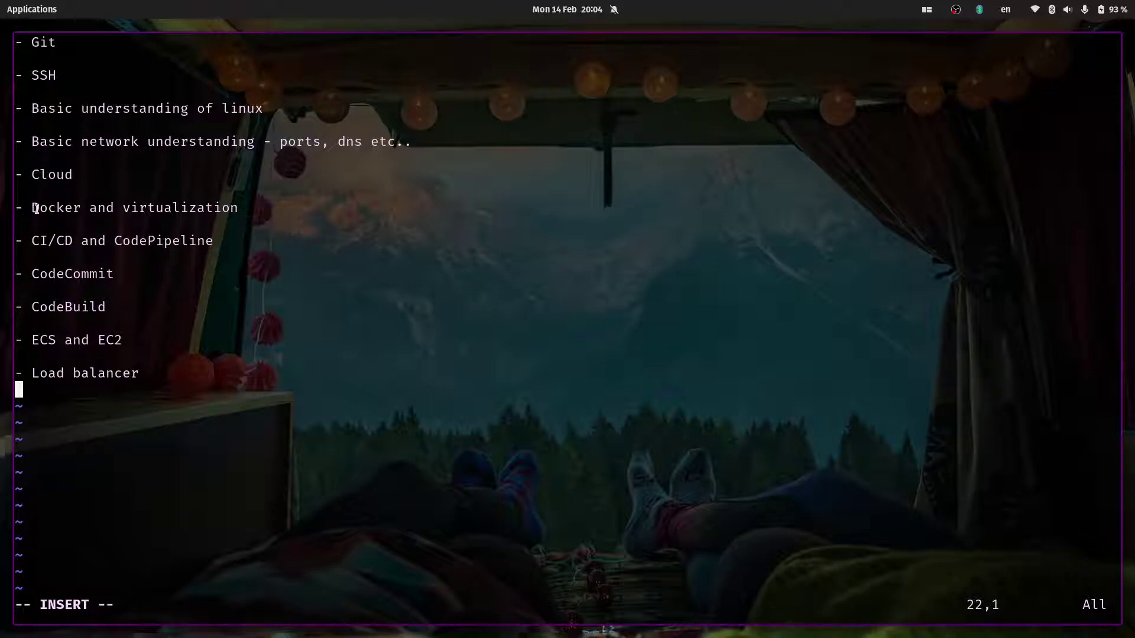
pyautogui.moveTo(36, 208); pyautogui.dragTo(78, 210)
pyautogui.click(131, 228)
pyautogui.moveTo(32, 274); pyautogui.dragTo(106, 275)
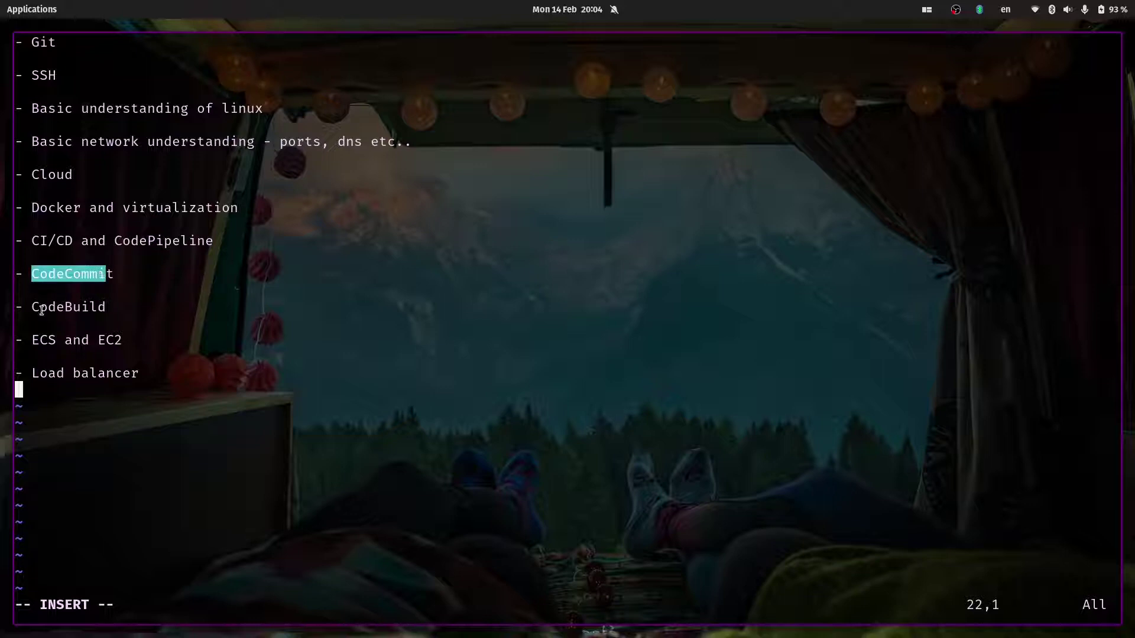
pyautogui.click(102, 342)
pyautogui.moveTo(34, 376); pyautogui.dragTo(142, 376)
pyautogui.click(170, 378)
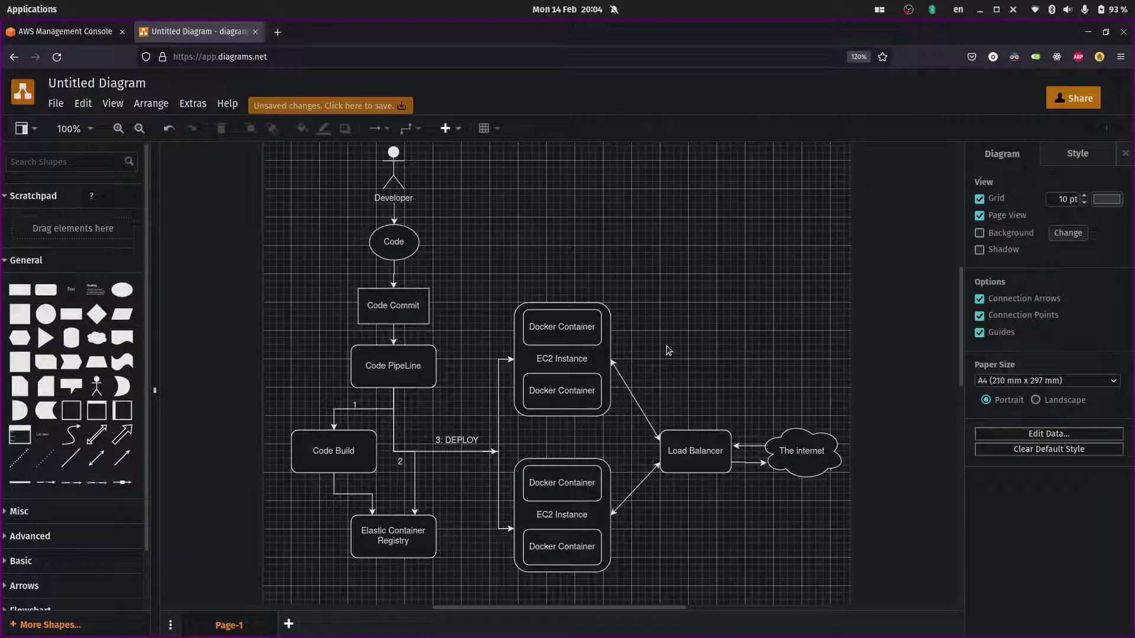
# - Examine the architecture diagram's Docker containers, EC2 instances and load balancer, and how they relate to Code Commit
pyautogui.click(544, 325)
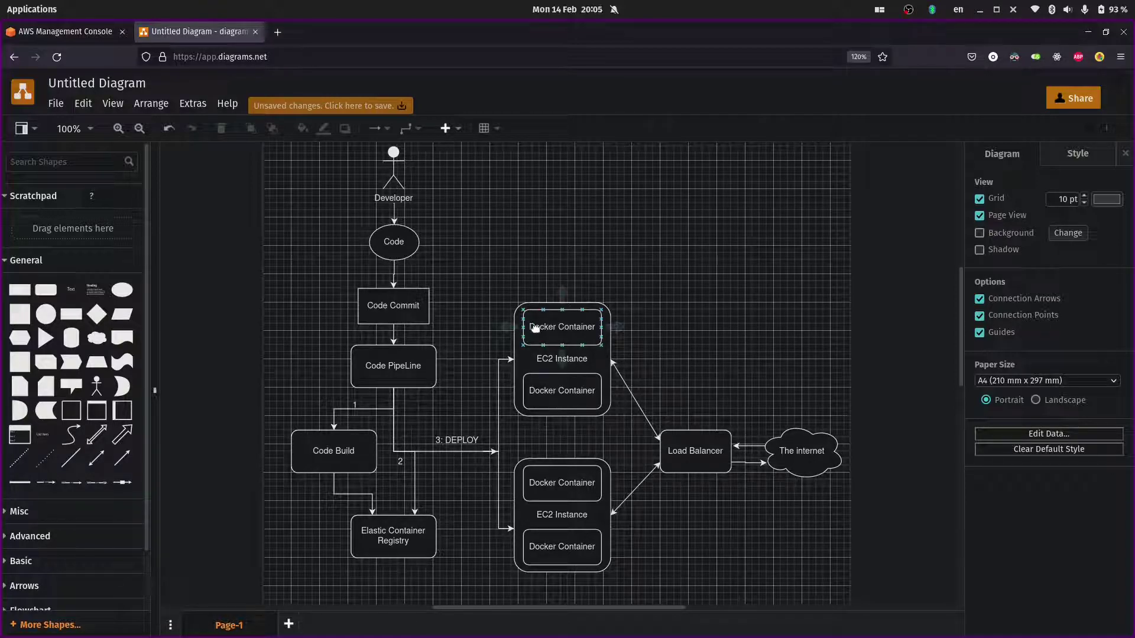
pyautogui.click(529, 391)
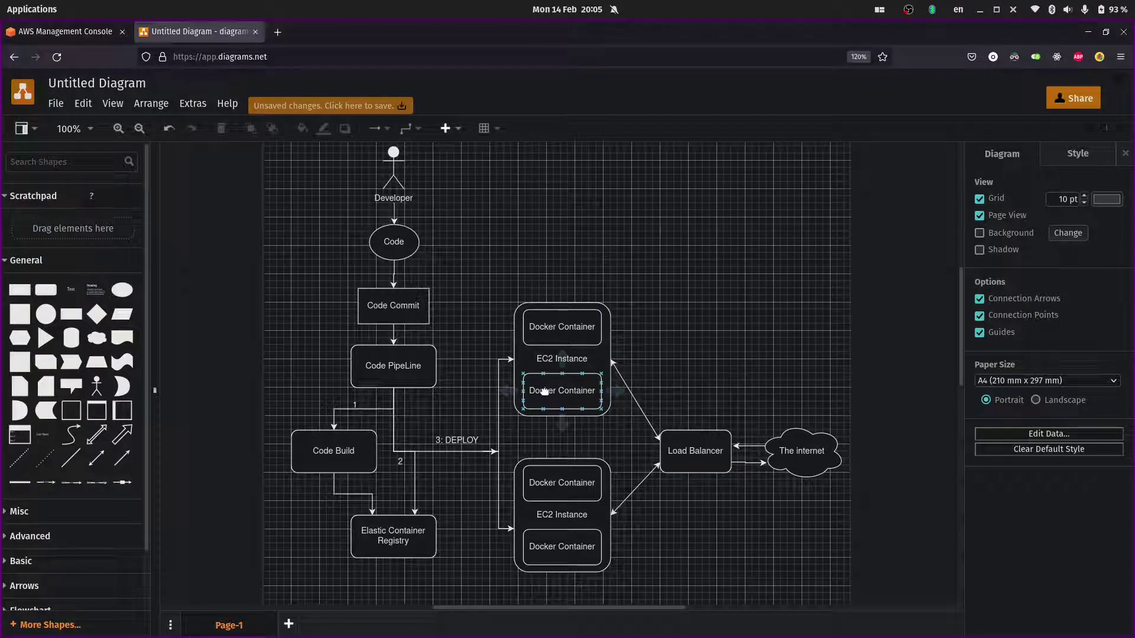
pyautogui.click(388, 320)
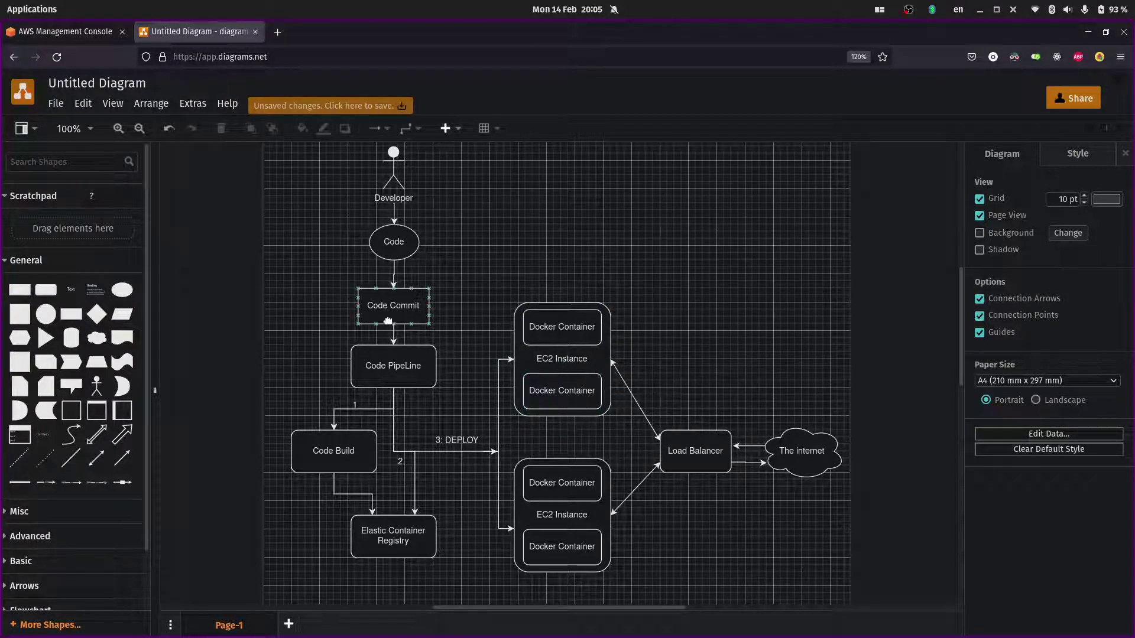
pyautogui.click(531, 335)
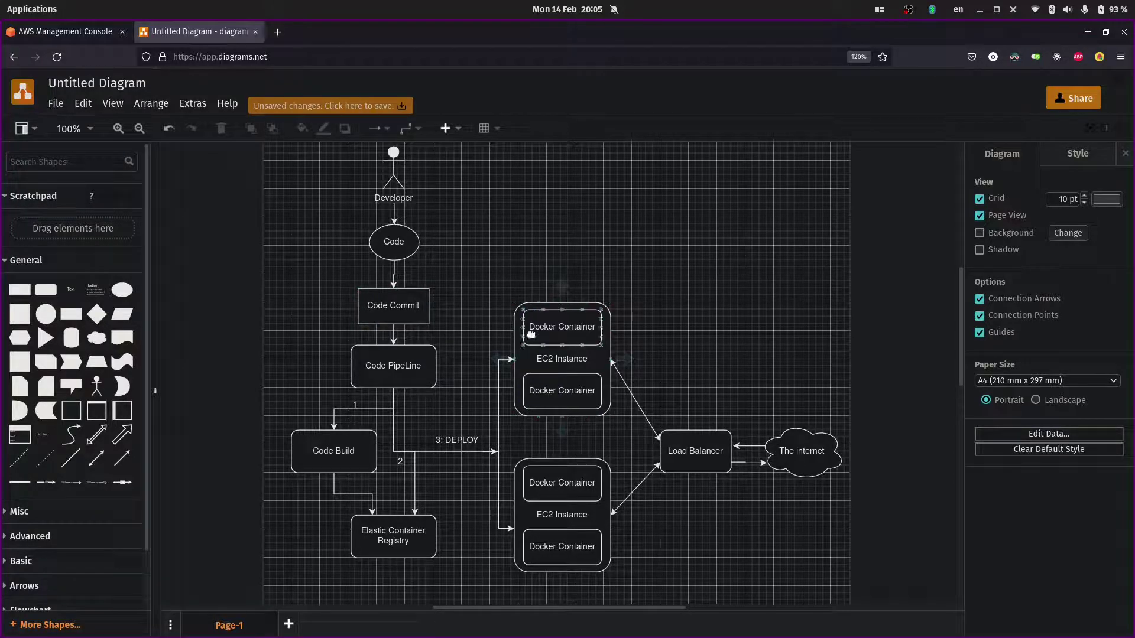
pyautogui.click(533, 278)
pyautogui.click(576, 325)
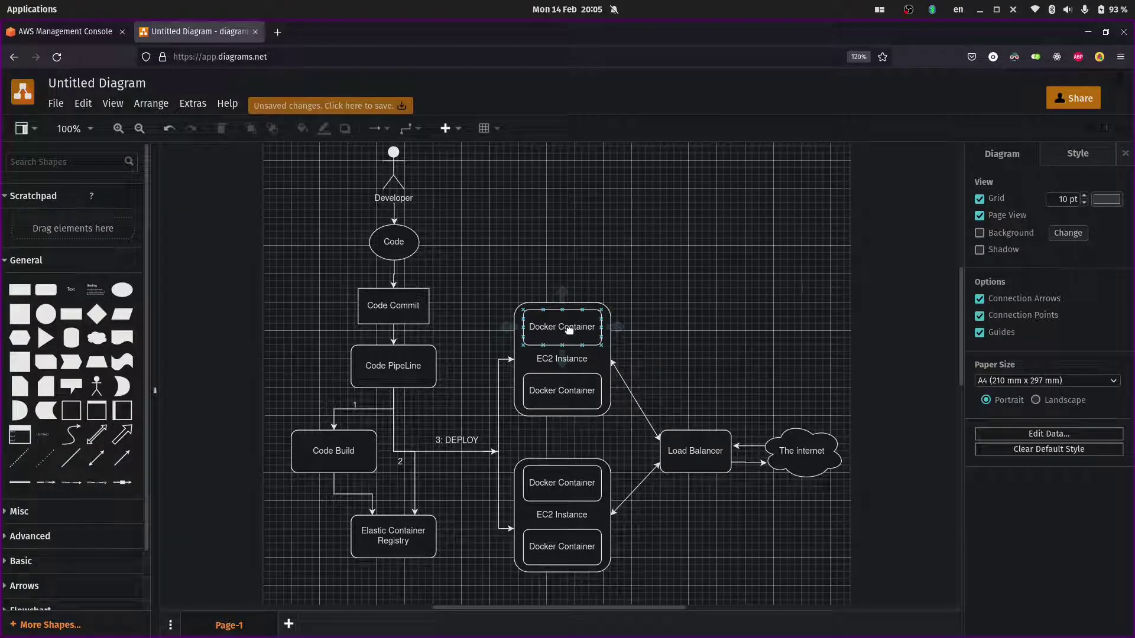
pyautogui.moveTo(608, 330)
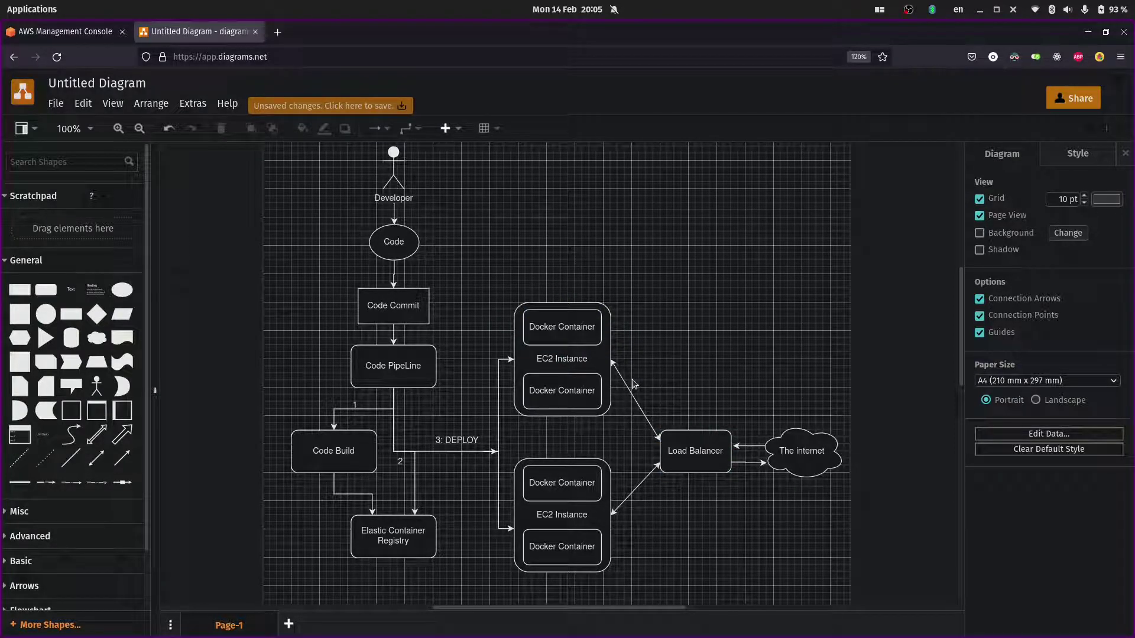
pyautogui.click(573, 403)
pyautogui.click(708, 448)
pyautogui.click(724, 391)
# - Trace the deployment flow in the diagram from Code PipeLine through Code Build and Elastic Container Registry to the EC2 instances and load balancer
pyautogui.click(391, 361)
pyautogui.click(325, 441)
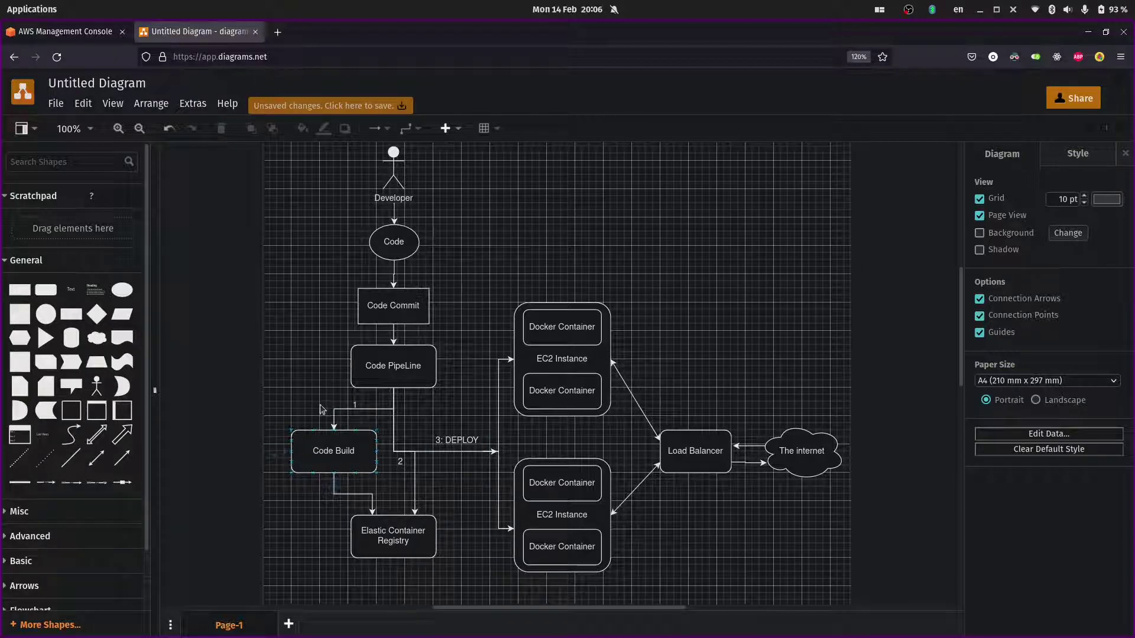
pyautogui.click(382, 544)
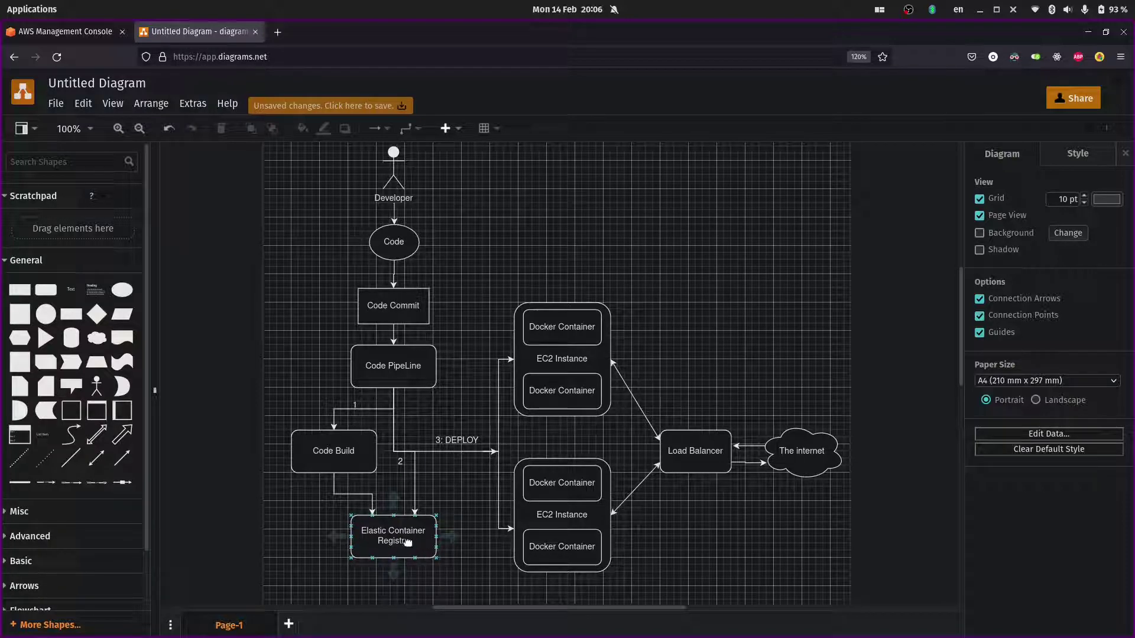
pyautogui.click(401, 380)
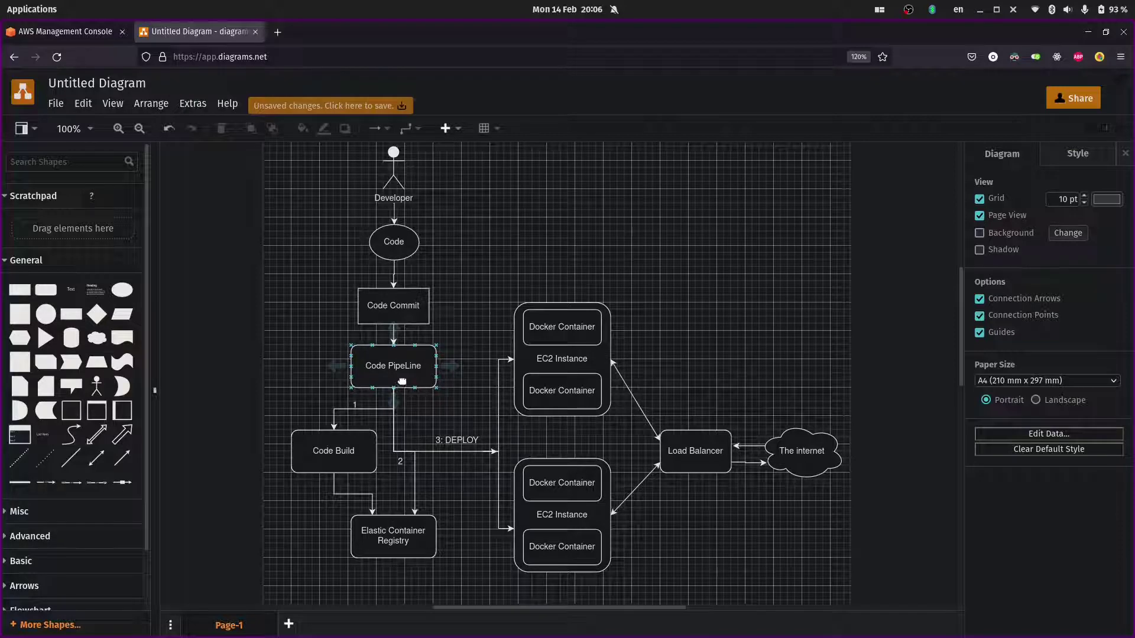
pyautogui.click(402, 541)
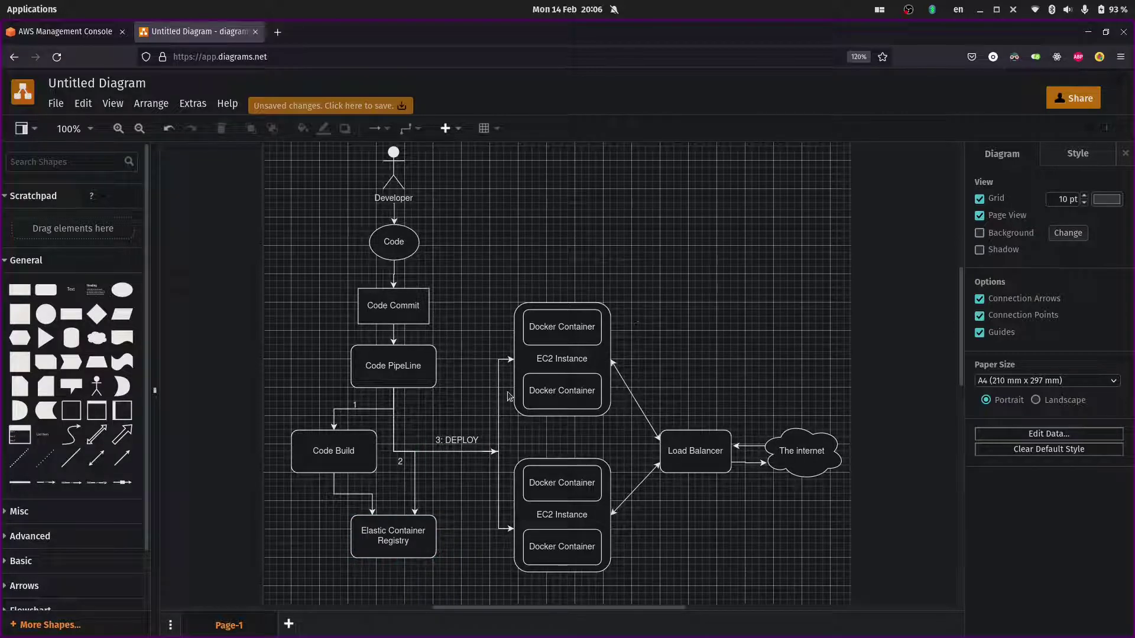
pyautogui.click(549, 334)
pyautogui.click(684, 452)
pyautogui.click(569, 365)
pyautogui.click(489, 299)
# - Switch to the AWS Management Console and start adding a new user in IAM
pyautogui.click(66, 36)
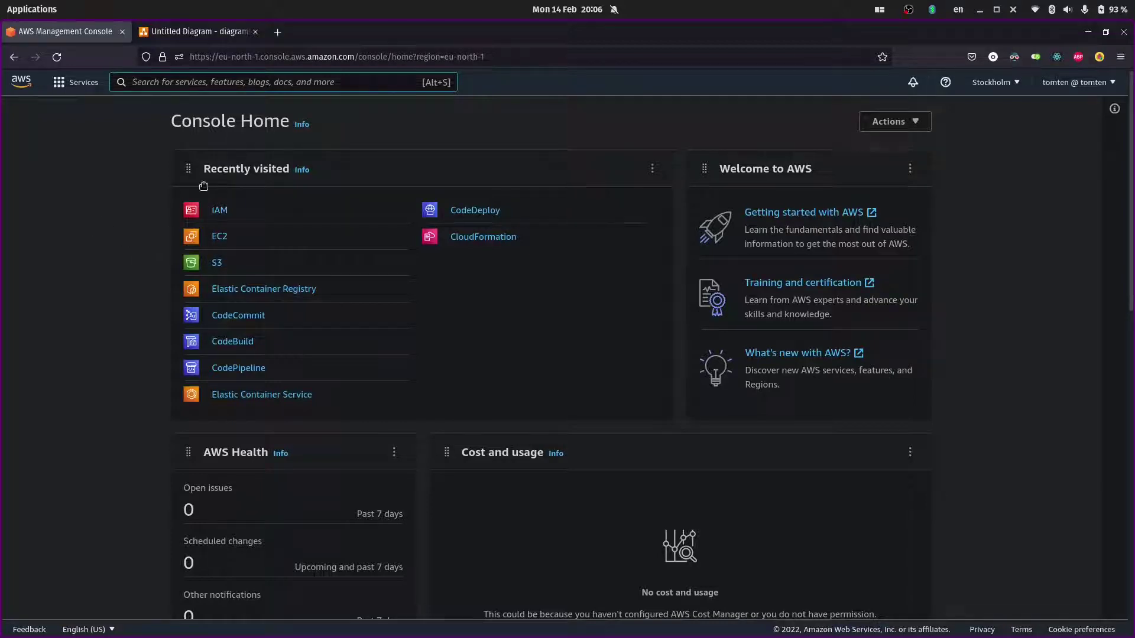
pyautogui.click(222, 211)
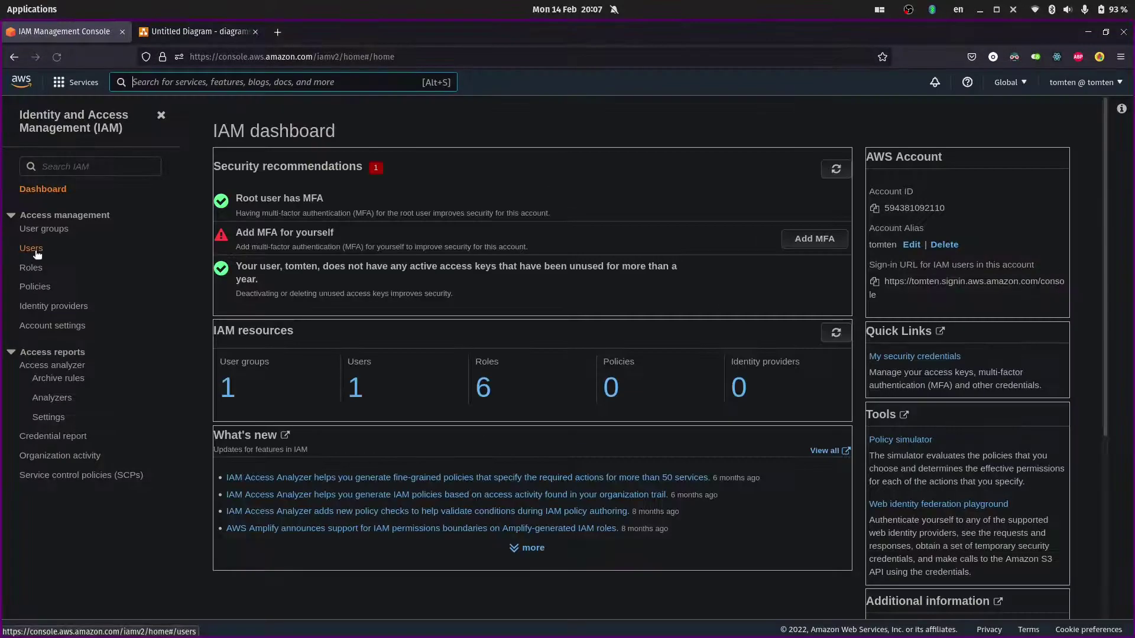
pyautogui.click(34, 248)
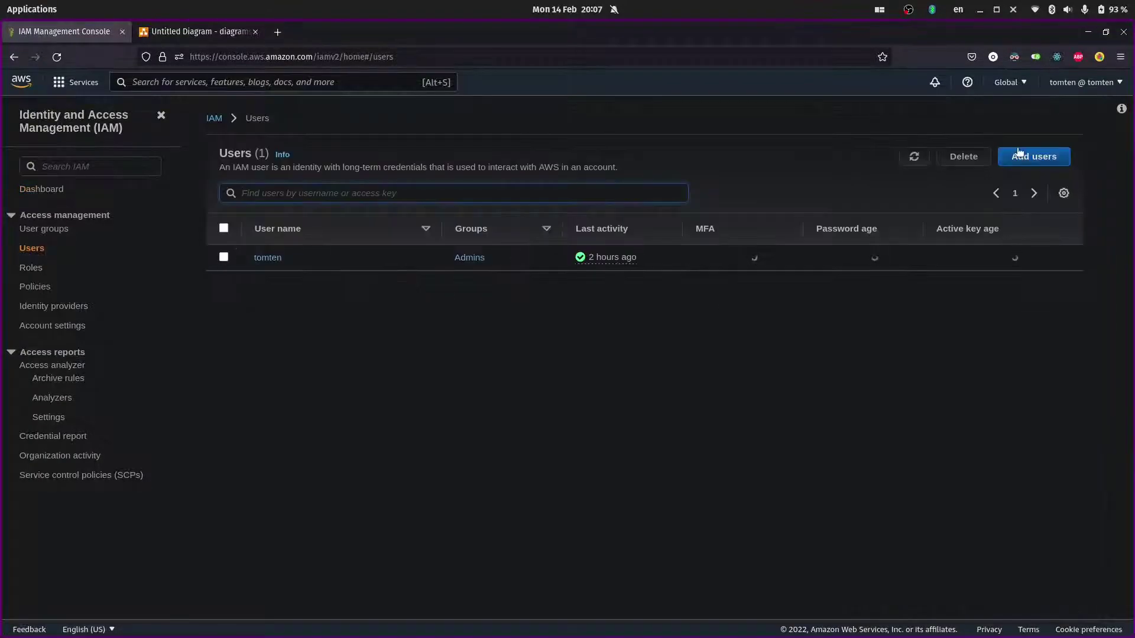
pyautogui.click(1034, 156)
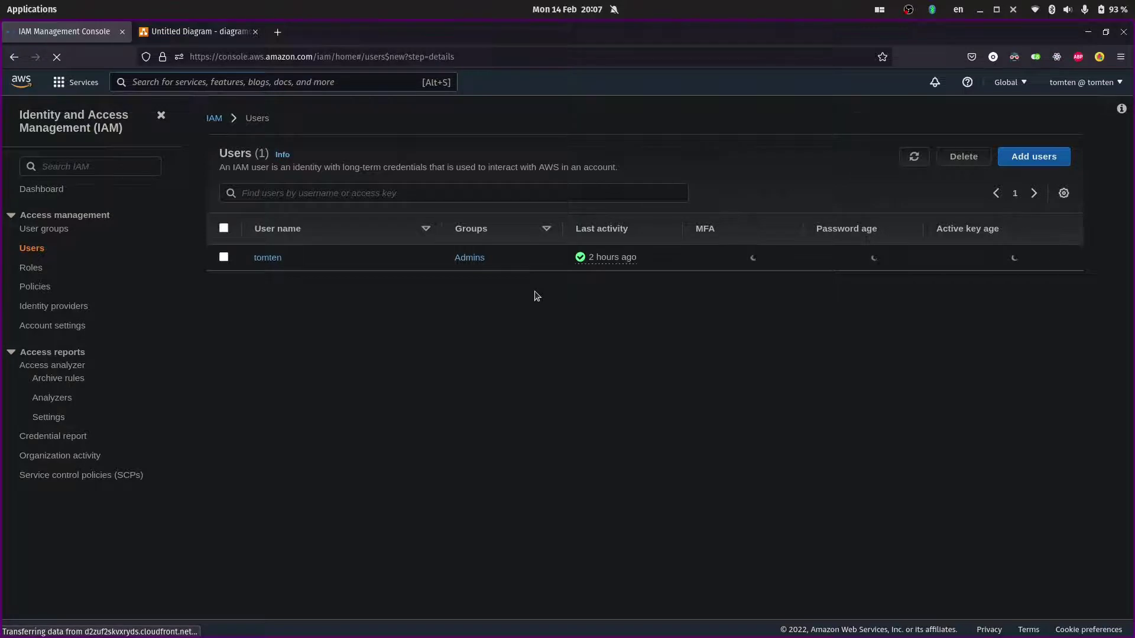
# - Name the new IAM user youtube, give it Access key - Programmatic access, and continue to its permissions
pyautogui.write('you')
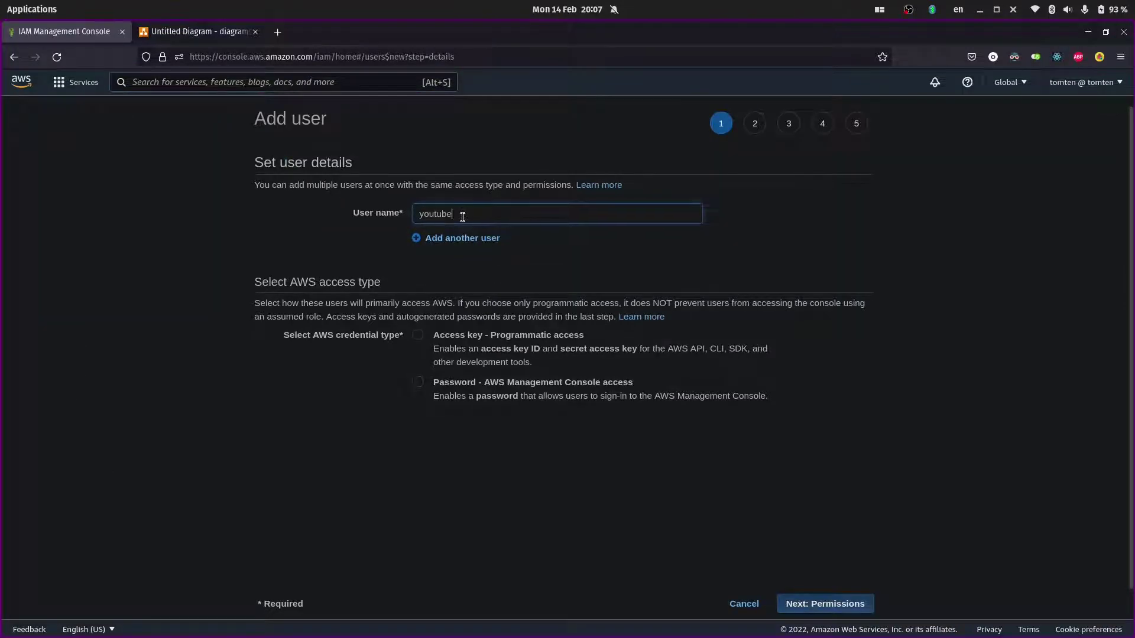
pyautogui.write('tube')
pyautogui.click(418, 335)
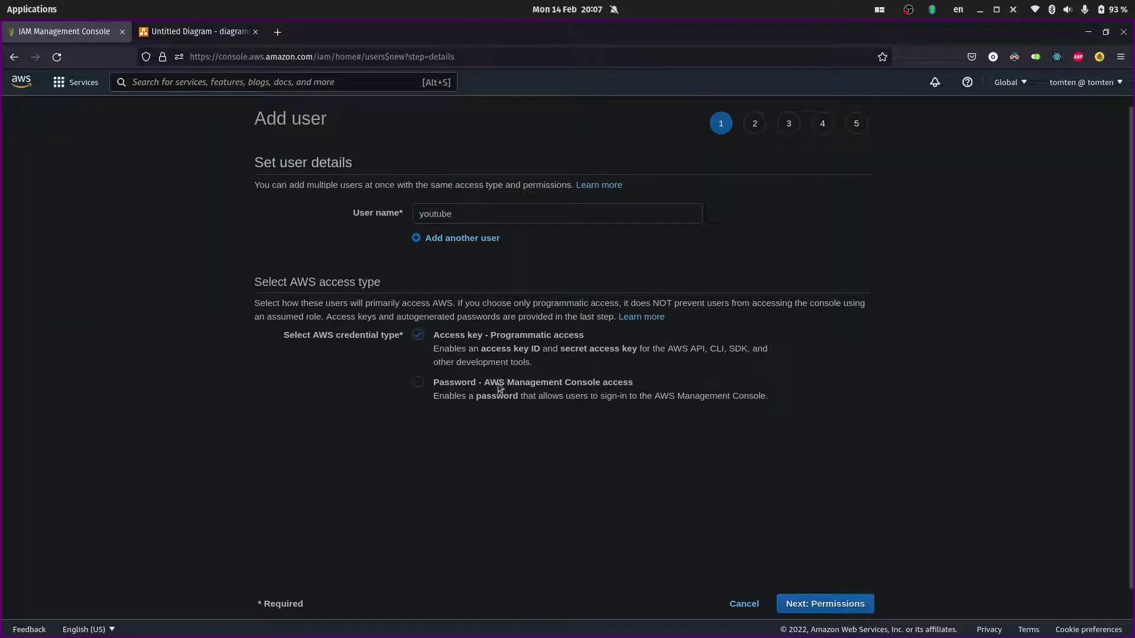
pyautogui.click(828, 604)
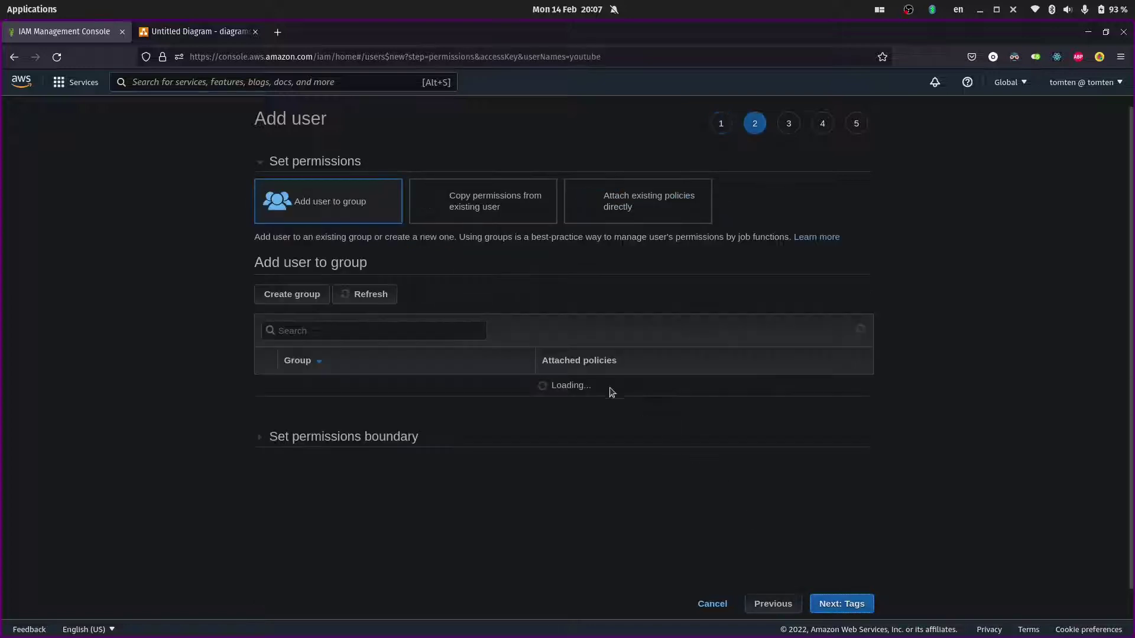
# - Choose to attach existing policies directly and select AWSCodeCommitFullAccess for the new user
pyautogui.click(631, 200)
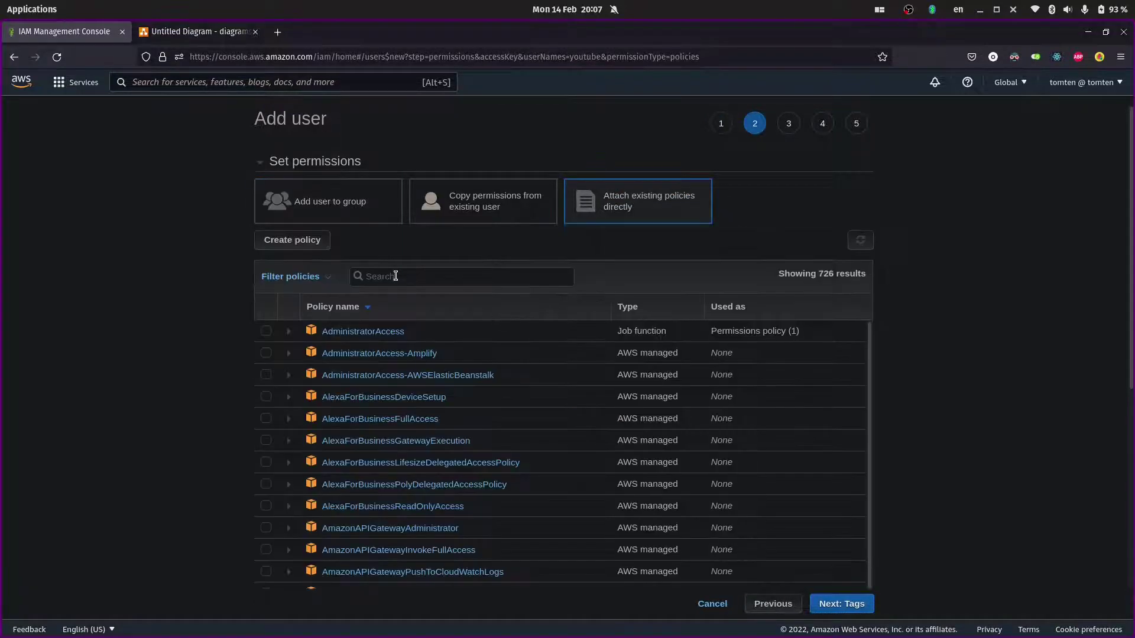
pyautogui.click(395, 276)
pyautogui.write('codecommitfullacc')
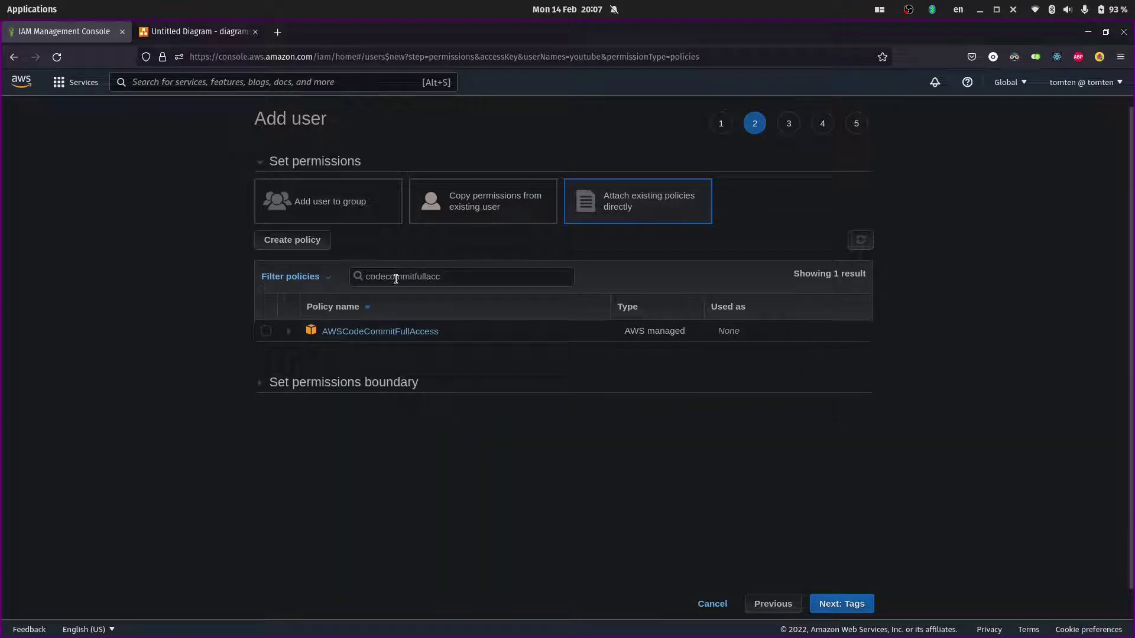
pyautogui.click(266, 331)
# - Find and select the AmazonEC2ContainerRegistryPowerUser policy as well, and continue to the tags
pyautogui.doubleClick(437, 276)
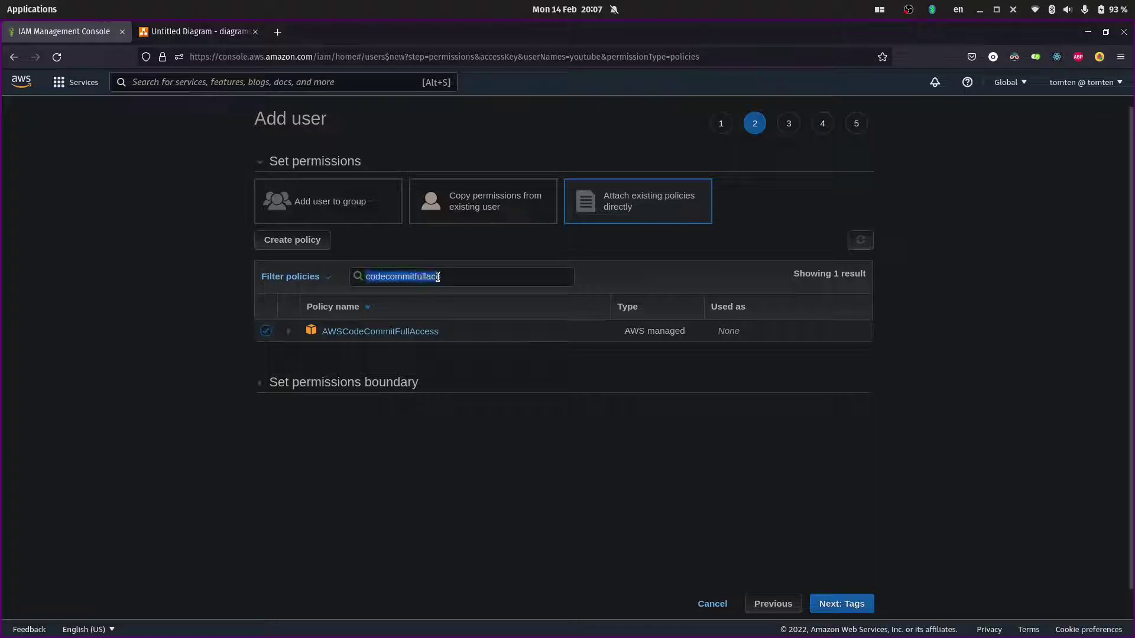
pyautogui.press('BackSpace')
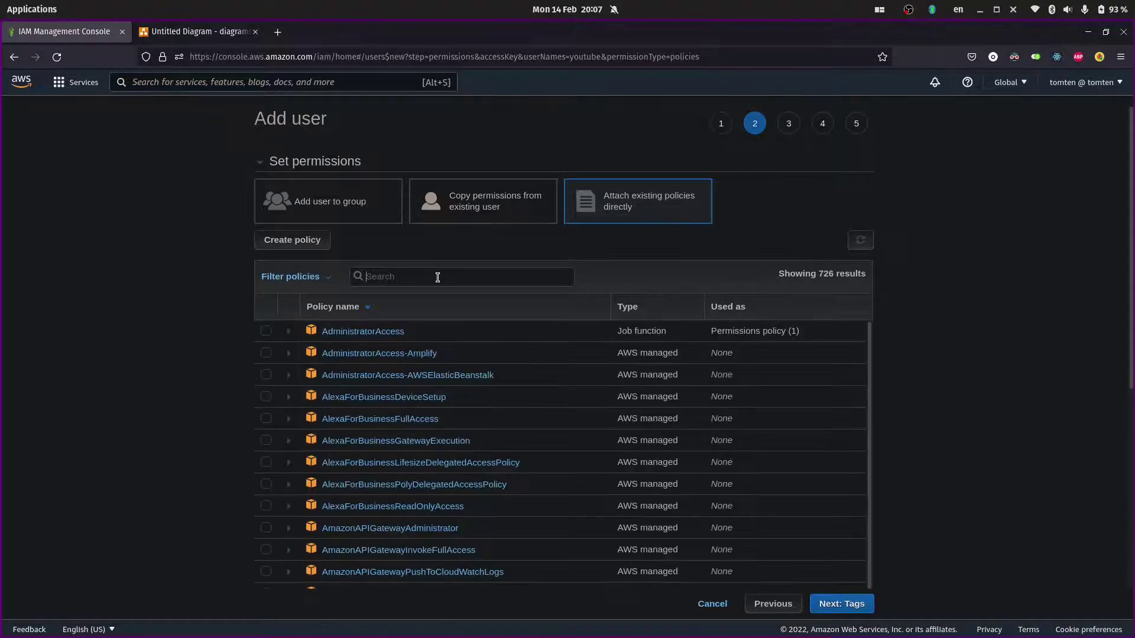
pyautogui.write('ec2container re')
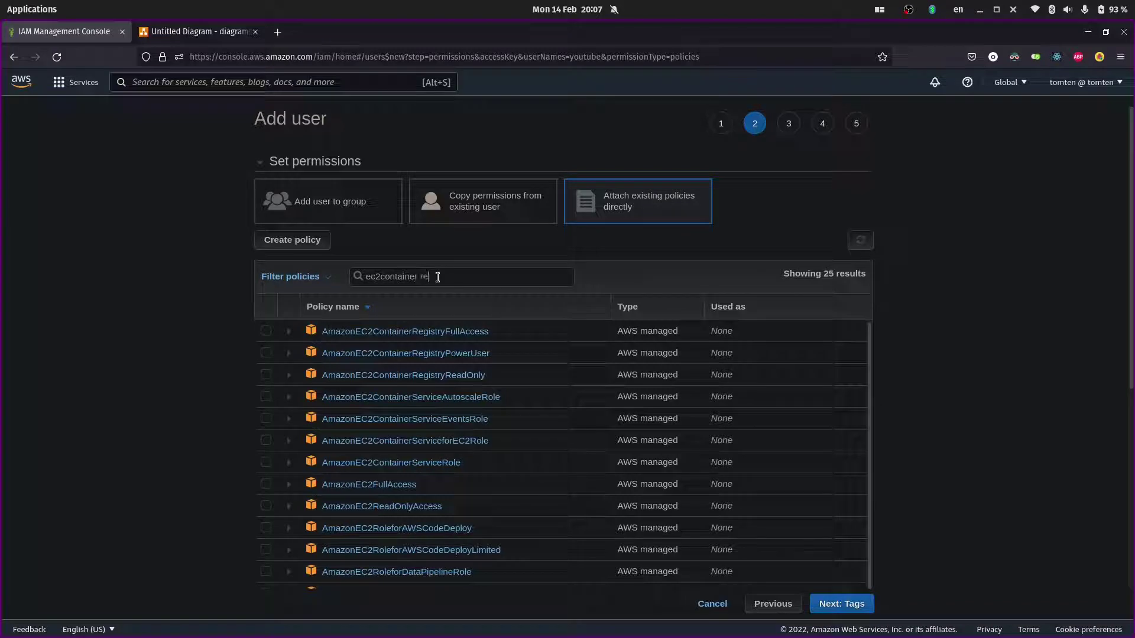
pyautogui.press('BackSpace')
pyautogui.press('BackSpace')
pyautogui.press('BackSpace')
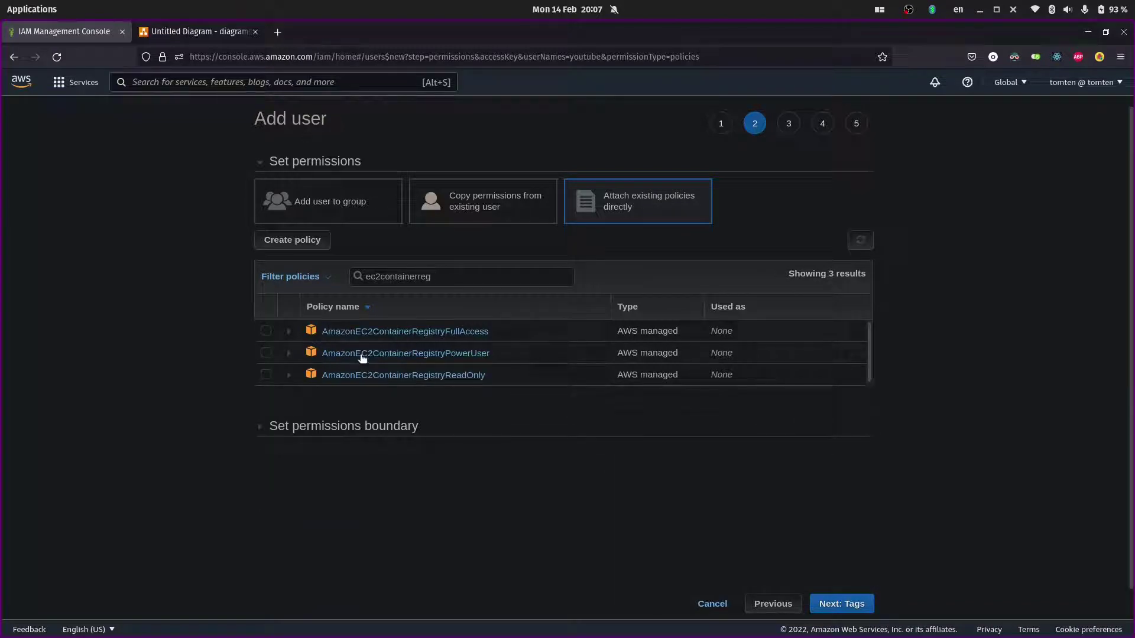
pyautogui.click(266, 354)
pyautogui.click(843, 604)
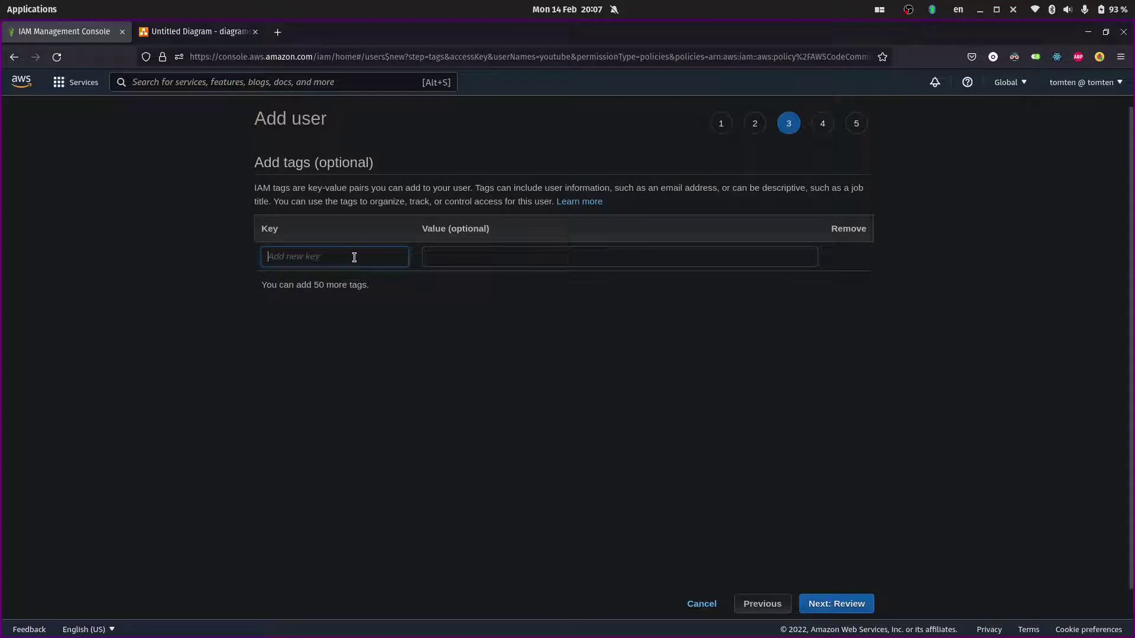
# - Add a tag with key project and value youtube, and create the user
pyautogui.write('pori')
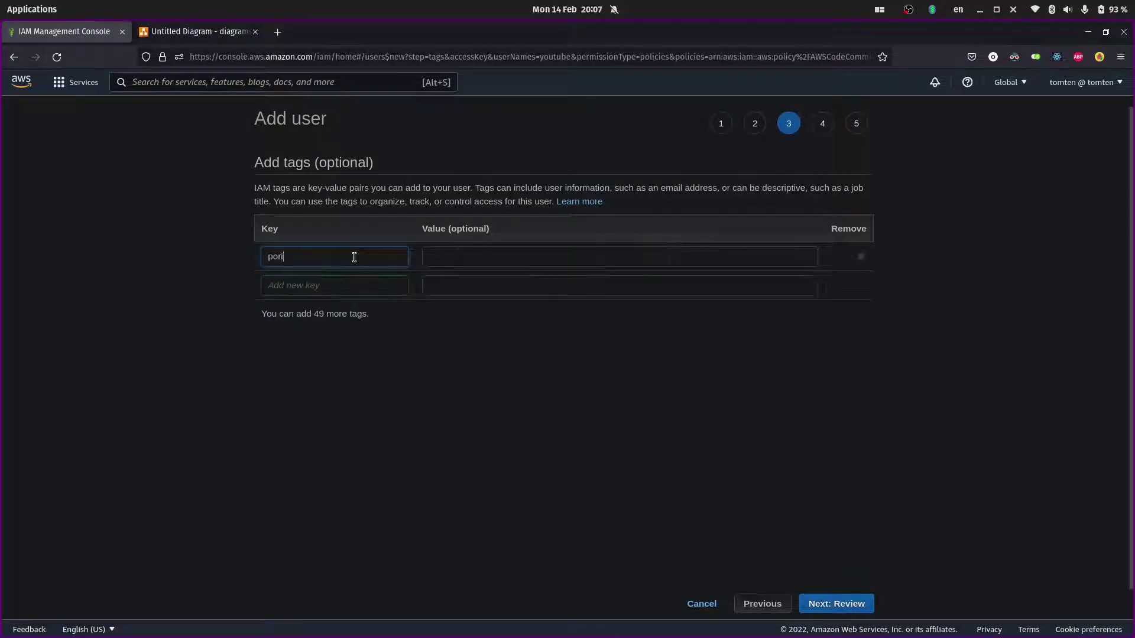
pyautogui.write('ject')
pyautogui.click(467, 253)
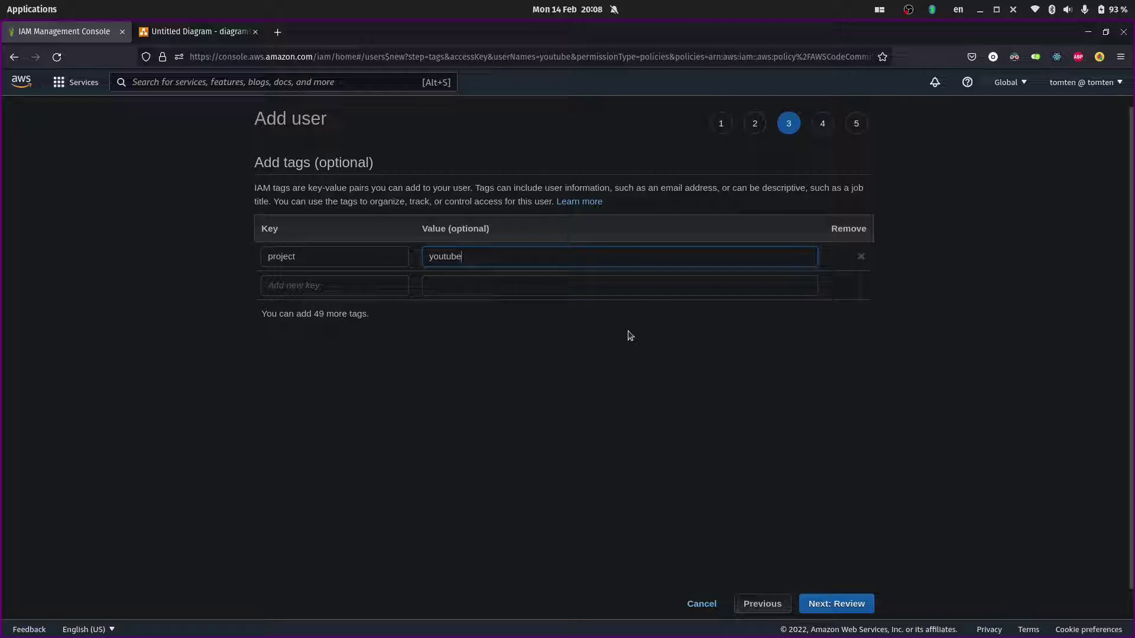
pyautogui.click(835, 604)
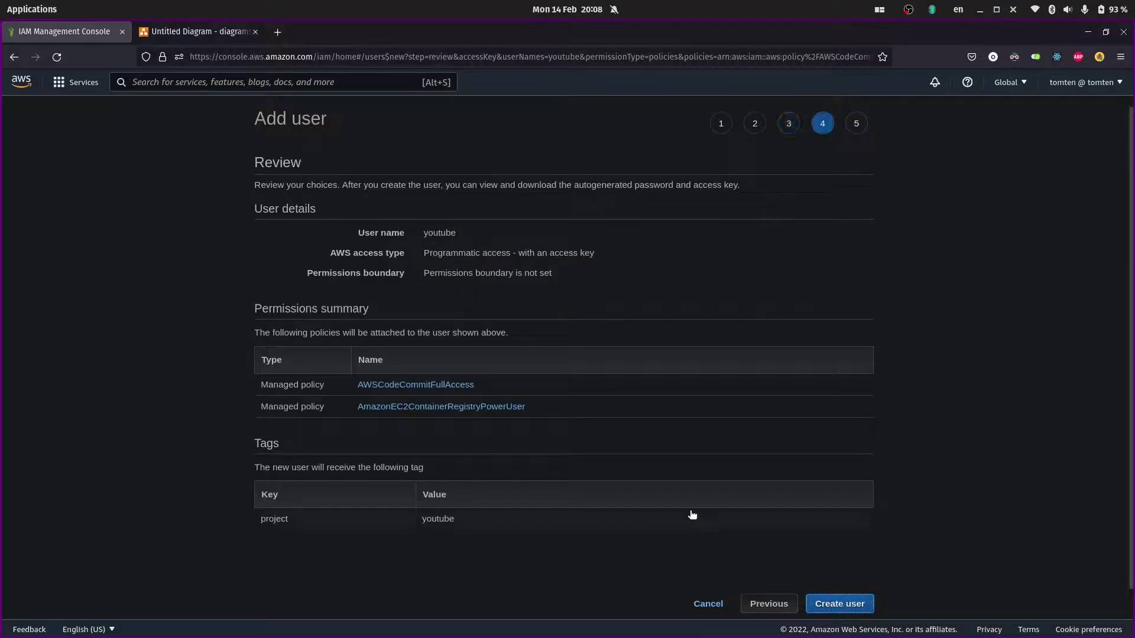
pyautogui.click(870, 609)
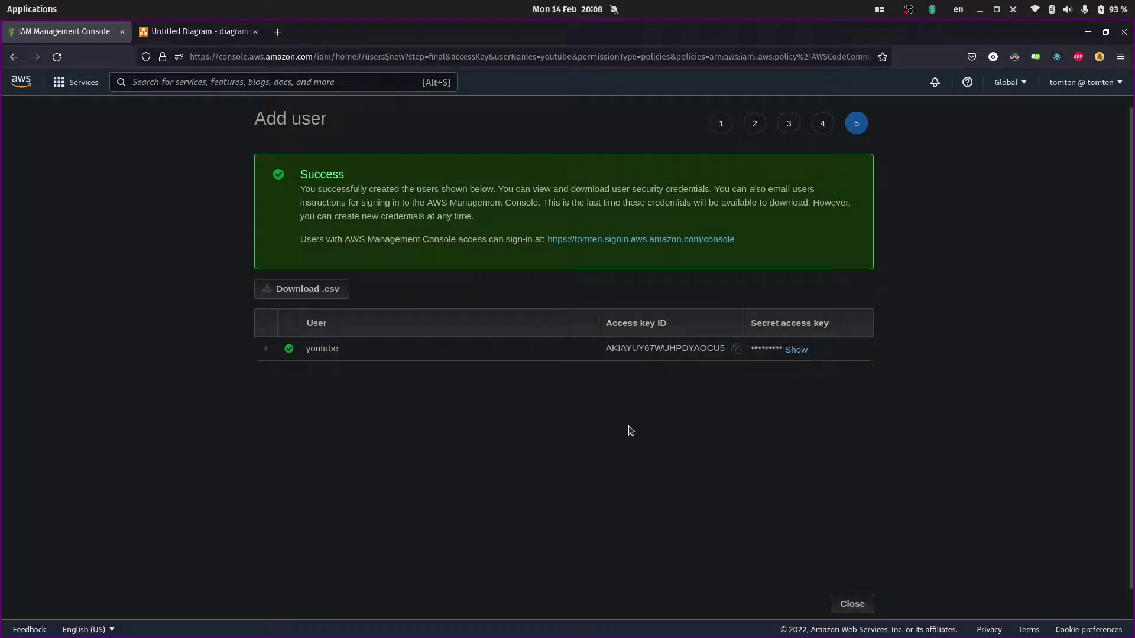
# - Switch to the terminal and quit the prerequisites file in Vim without saving
pyautogui.hotkey('alt', 'Tab')
pyautogui.press('Escape')
pyautogui.write(':q!')
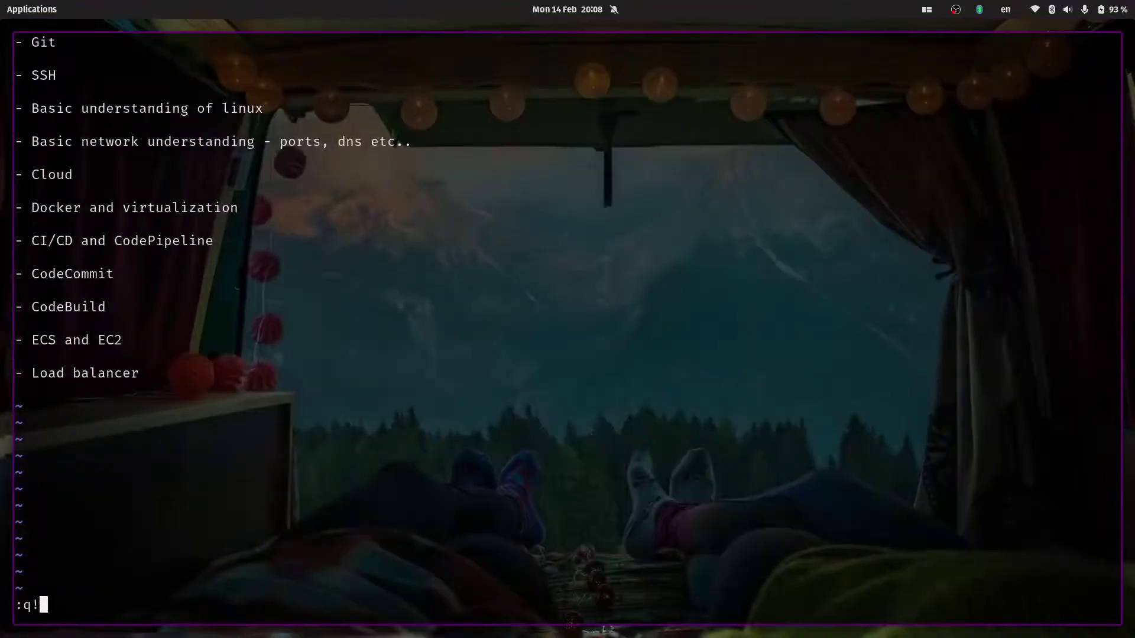
pyautogui.press('Return')
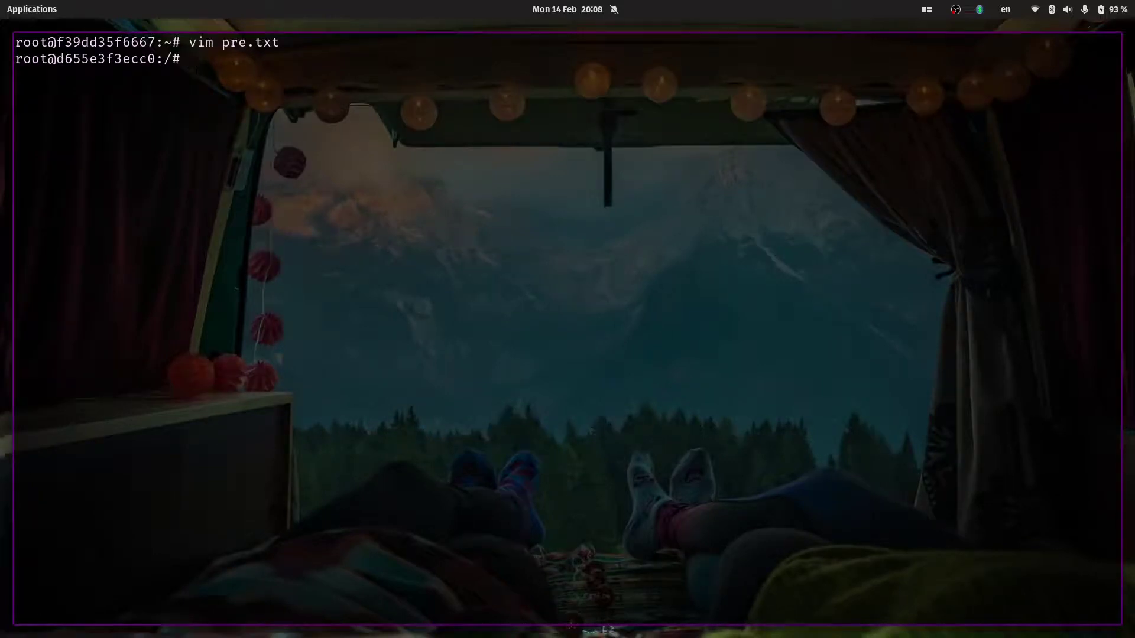
# - Create secrets.txt in Vim and record the new IAM user's access key ID on a line labelled access key
pyautogui.write('vim secrets.txt')
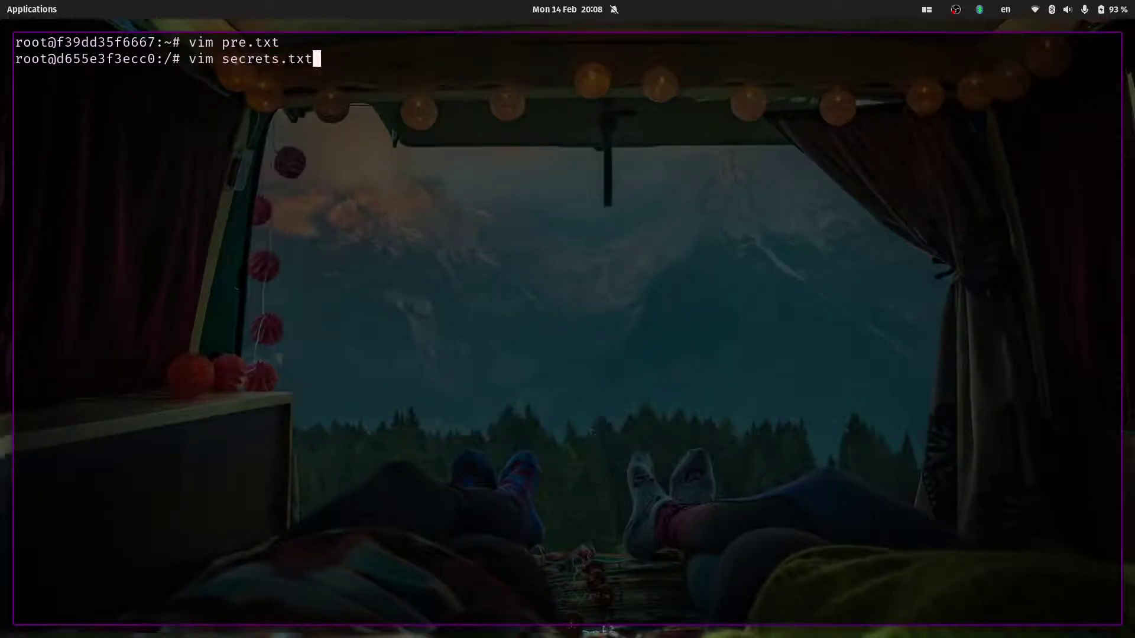
pyautogui.press('Return')
pyautogui.write('iaccess k')
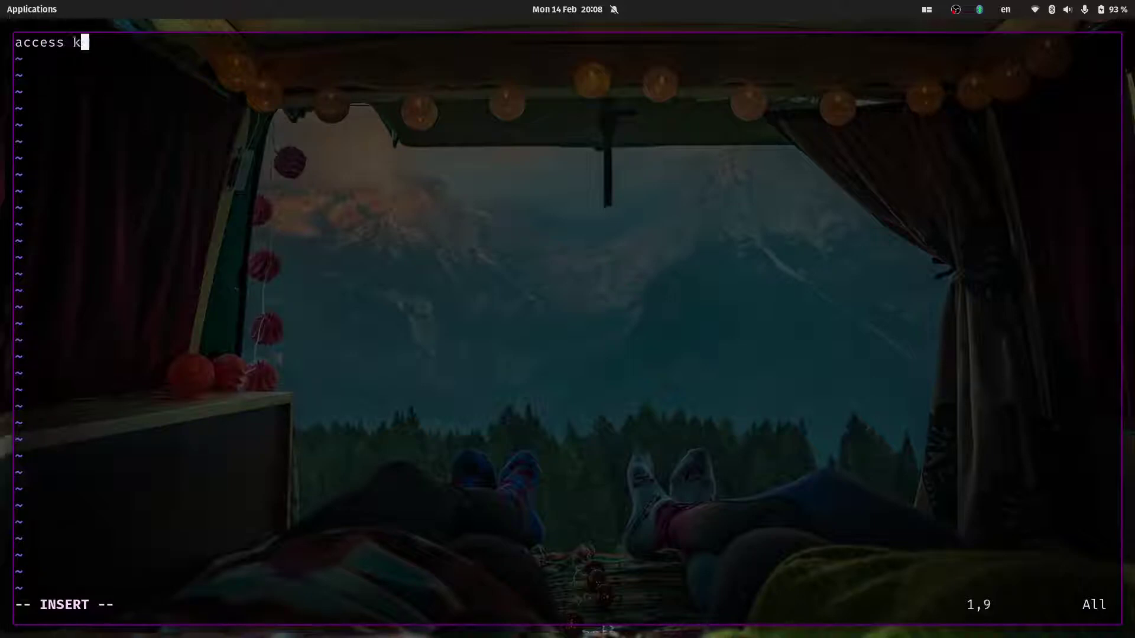
pyautogui.write('ey')
pyautogui.hotkey('ctrl', 'shift', 'v')
pyautogui.press('Return')
# - Add a secret key line holding the secret access key copied from the IAM console in the browser, and save secrets.txt
pyautogui.write('secre')
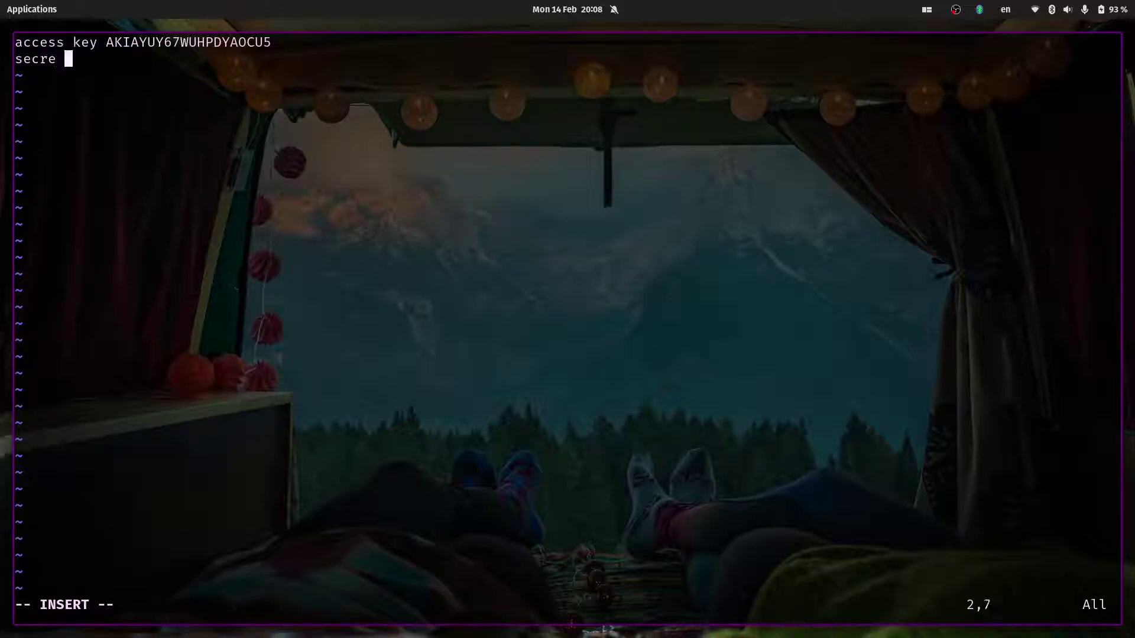
pyautogui.press('BackSpace')
pyautogui.write('t key')
pyautogui.press('super+ctrl+Up')
pyautogui.click(796, 349)
pyautogui.tripleClick(807, 356)
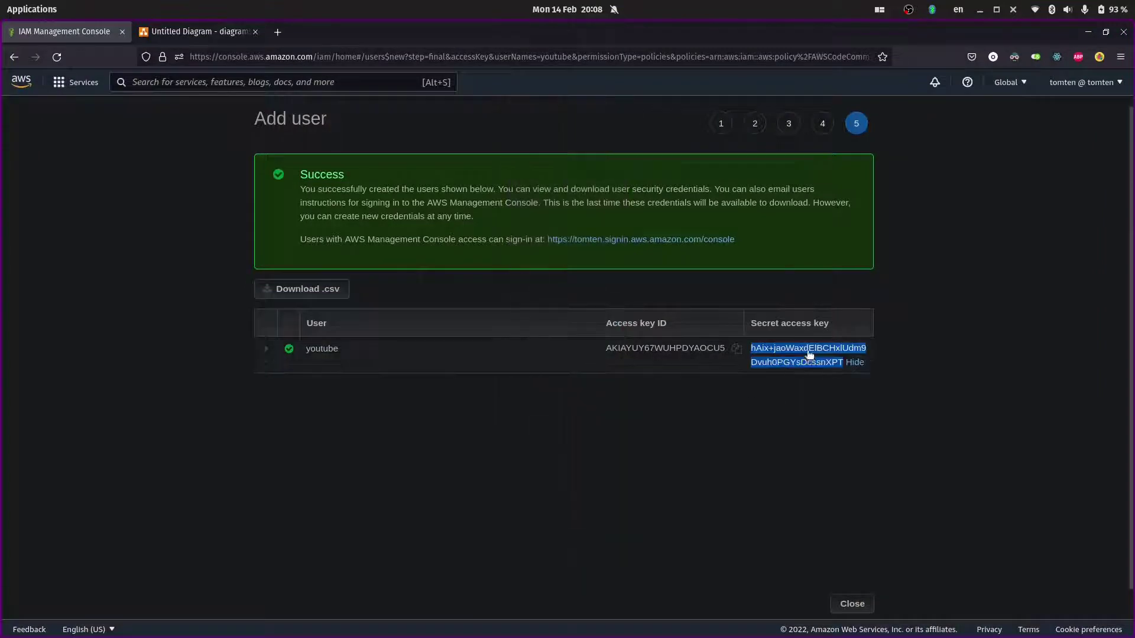
pyautogui.rightClick(805, 352)
pyautogui.click(825, 366)
pyautogui.press('super+ctrl+Down')
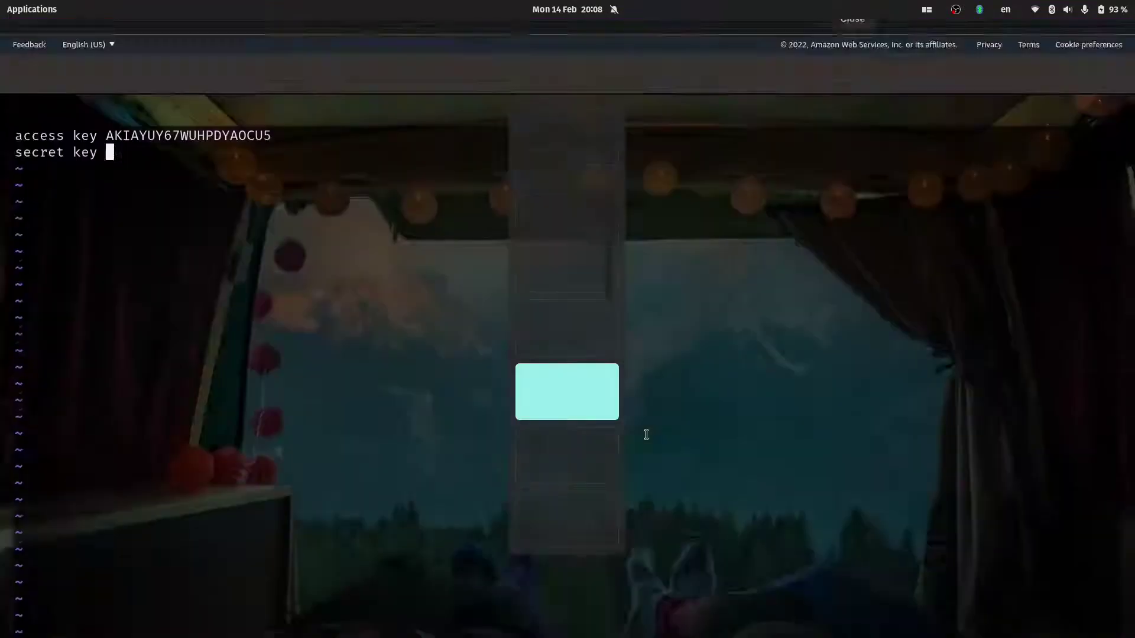
pyautogui.hotkey('ctrl', 'shift', 'v')
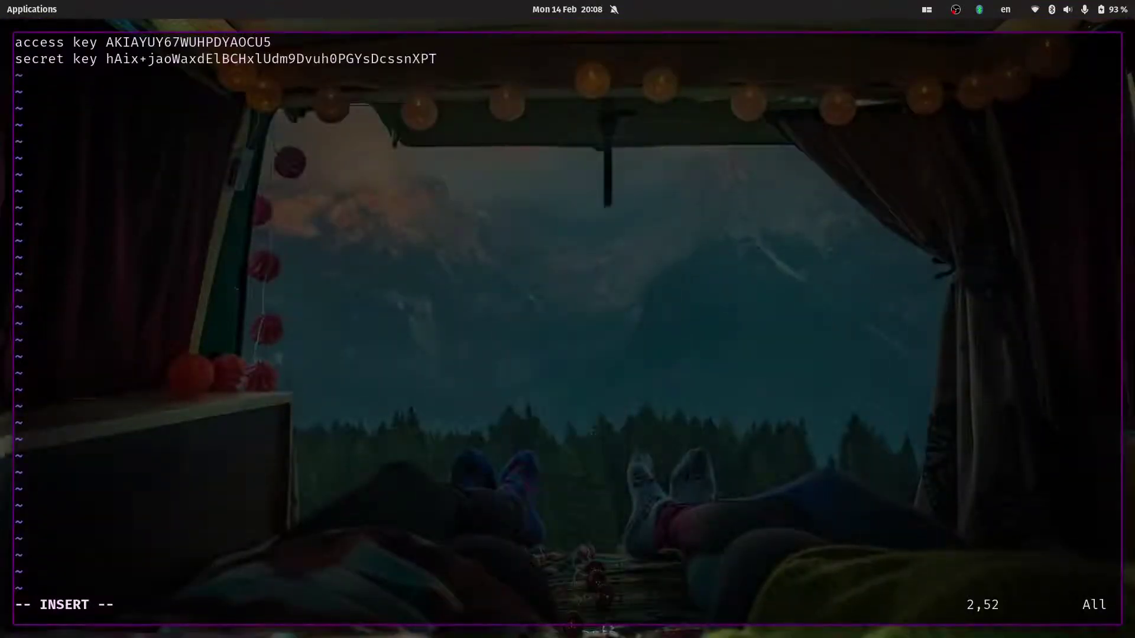
pyautogui.press('Escape')
pyautogui.write(':wq')
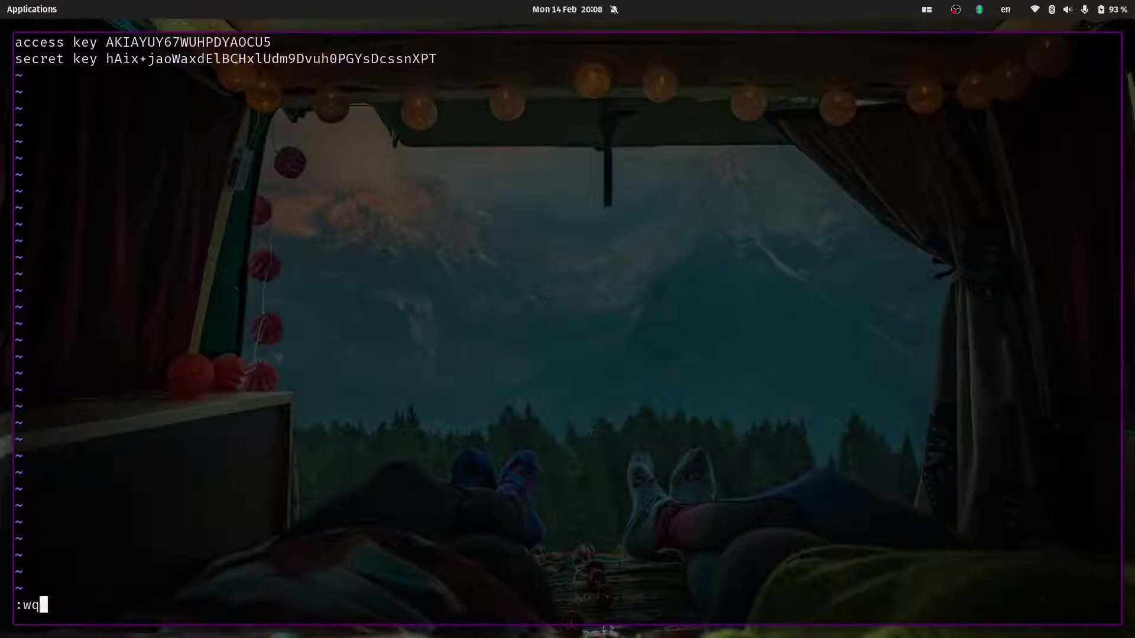
pyautogui.press('Return')
# - Close the user creation summary in the browser's IAM console and return to the terminal
pyautogui.hotkey('alt', 'Tab')
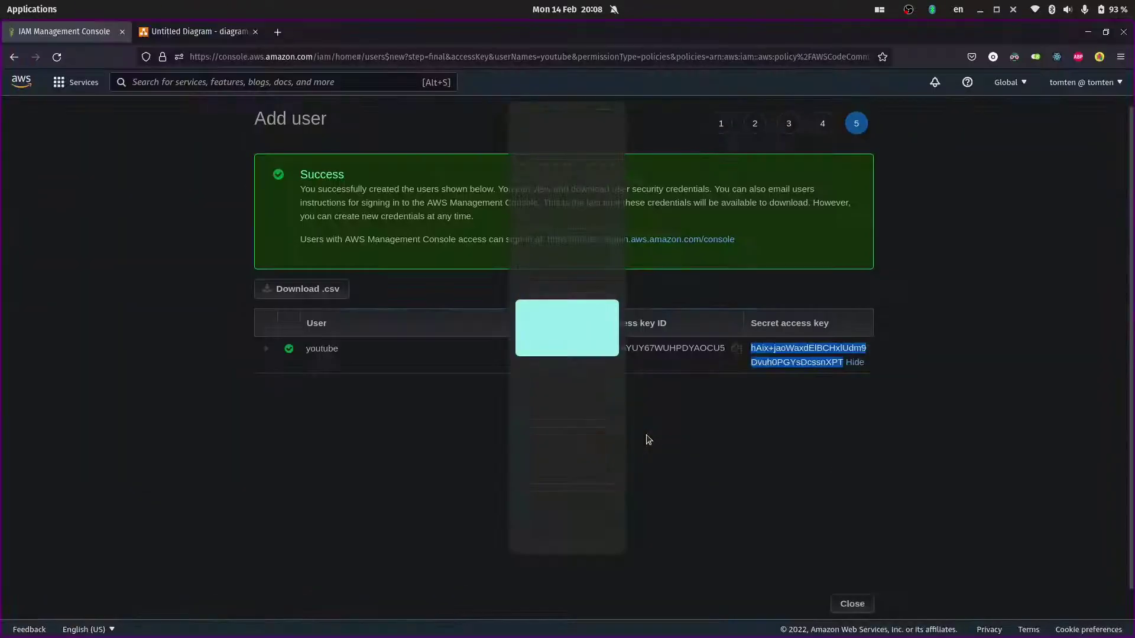
pyautogui.click(852, 603)
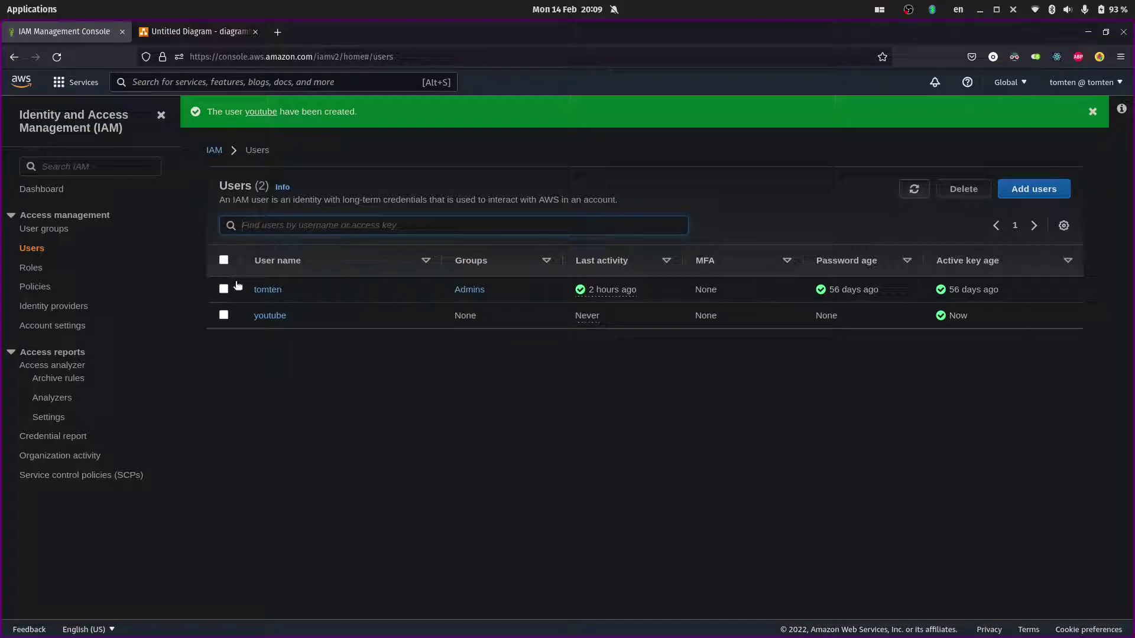
pyautogui.hotkey('ctrl', 'alt', 'Right')
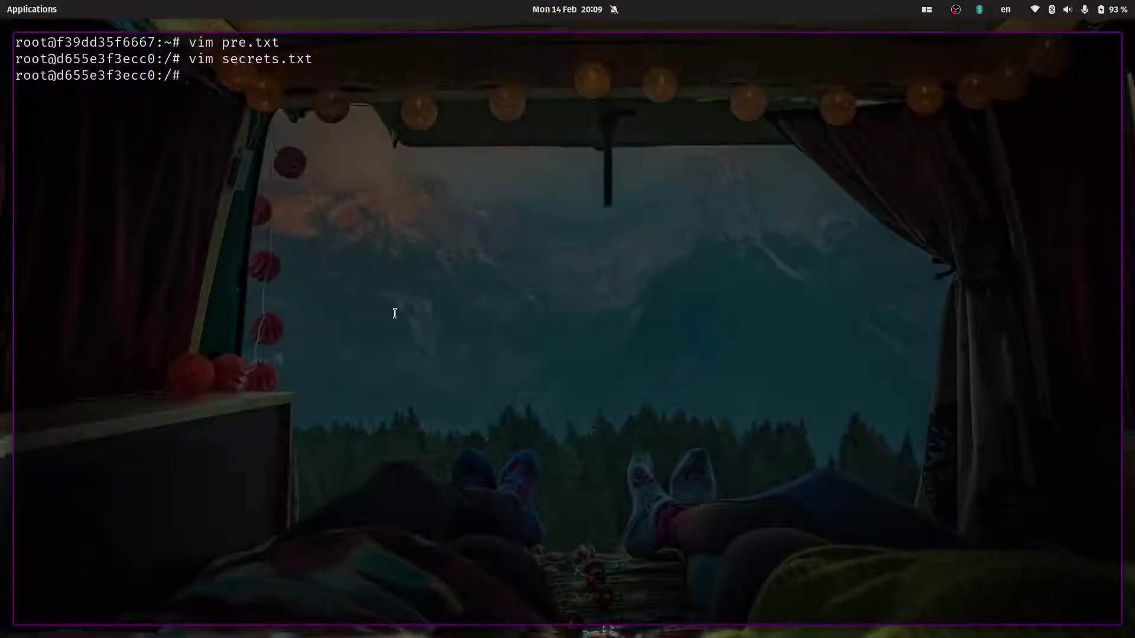
# - Generate a 4096-bit RSA key pair with ssh-keygen -t rsa -b 4096
pyautogui.write('ssh-keygen -t rsa -b ')
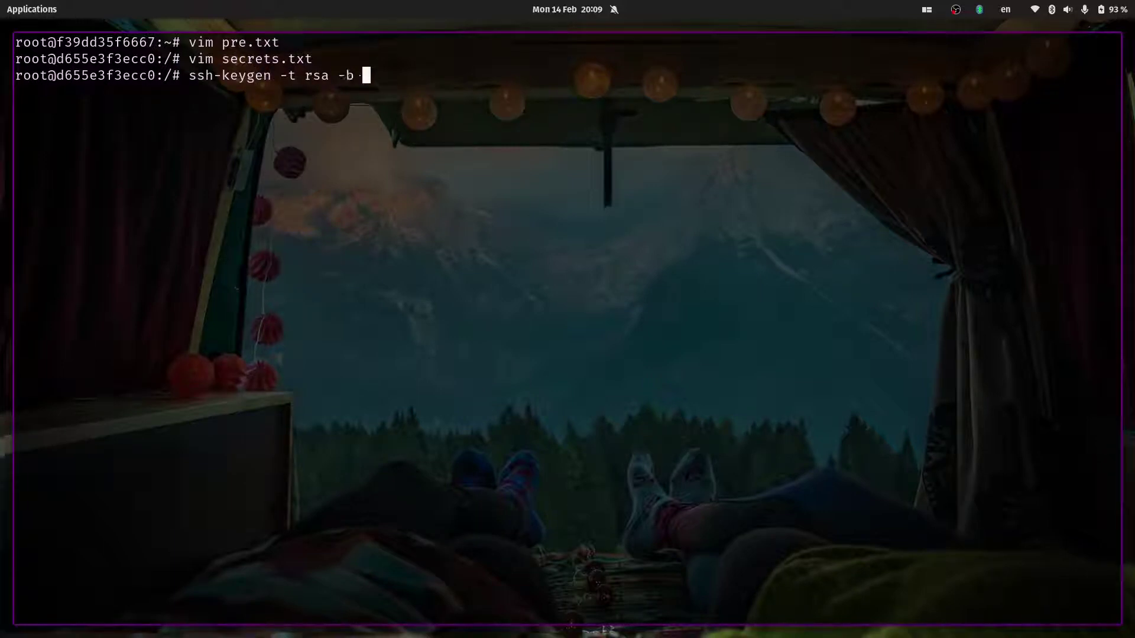
pyautogui.write('60')
pyautogui.press('BackSpace')
pyautogui.press('BackSpace')
pyautogui.write('40')
pyautogui.press('BackSpace')
pyautogui.write('096')
pyautogui.press('Return')
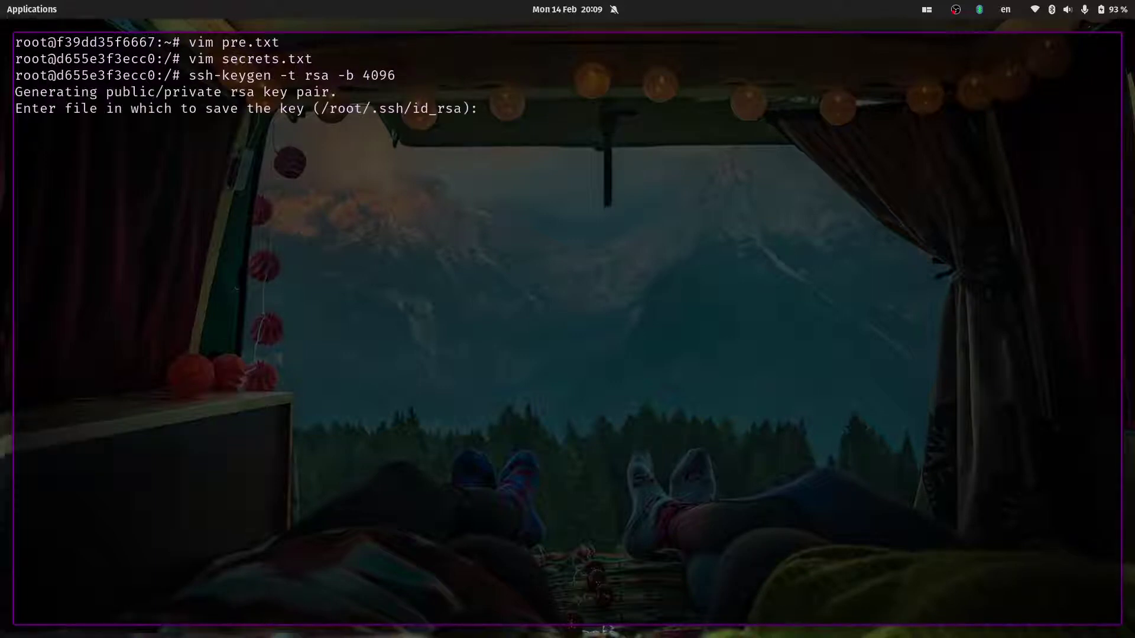
# - Save the SSH key pair as /root/.ssh/youtube with an empty passphrase
pyautogui.write('/root/.ssh/')
pyautogui.write('youtube')
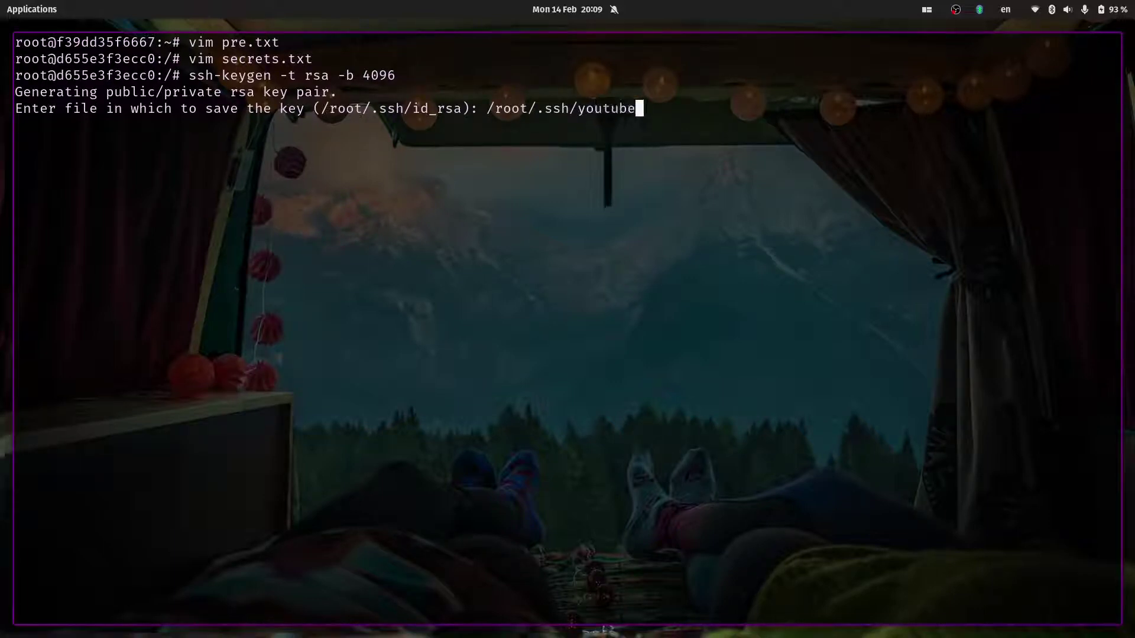
pyautogui.press('Return')
pyautogui.press('Return')
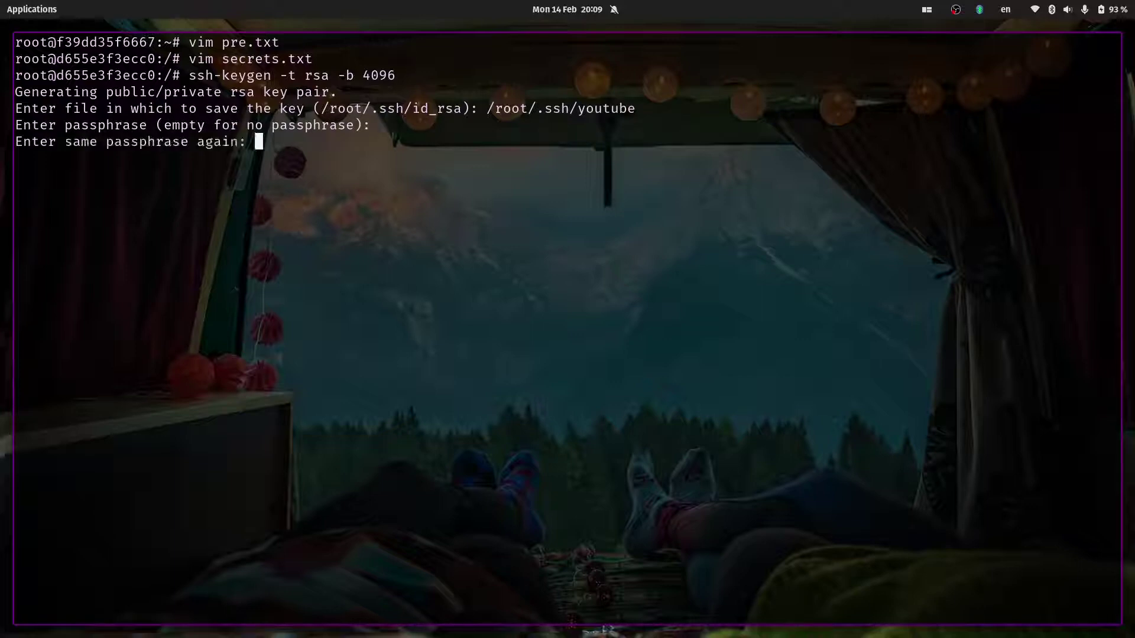
pyautogui.press('Return')
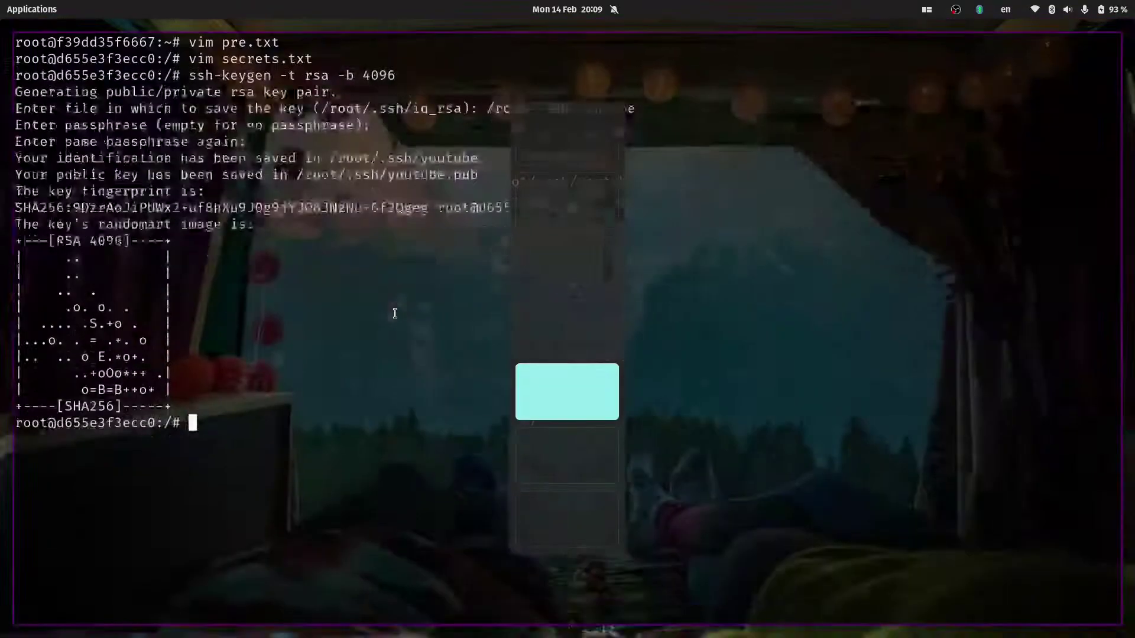
# - Change to the .ssh directory in the home folder and list its files
pyautogui.write('cd')
pyautogui.press('Return')
pyautogui.write('c')
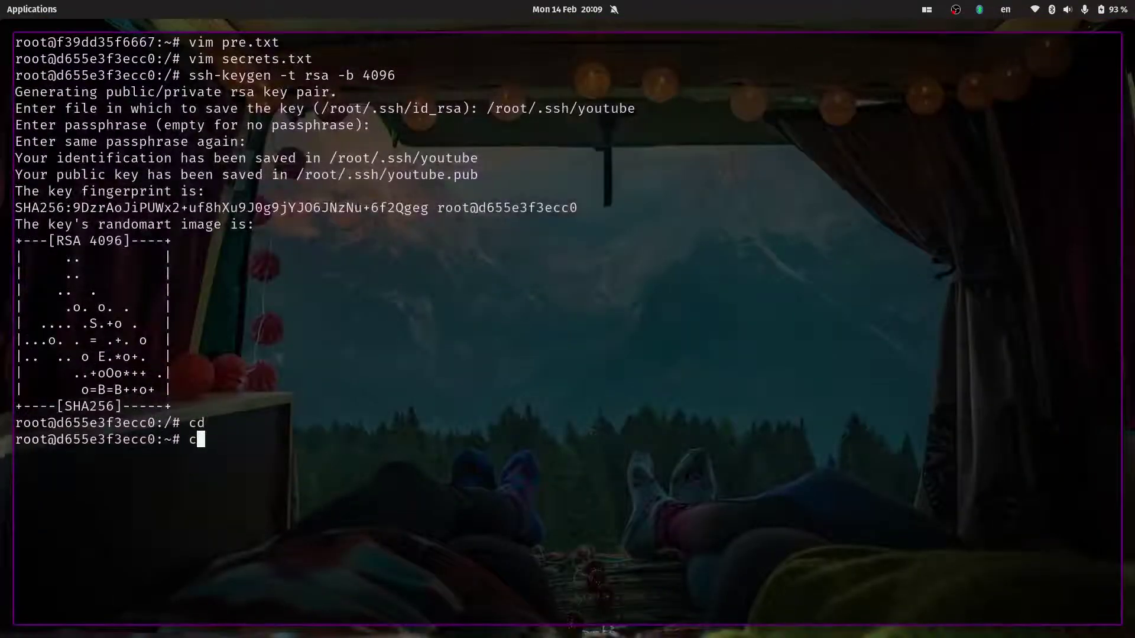
pyautogui.write('d .ssh/')
pyautogui.press('Return')
pyautogui.write("l's")
pyautogui.press('Return')
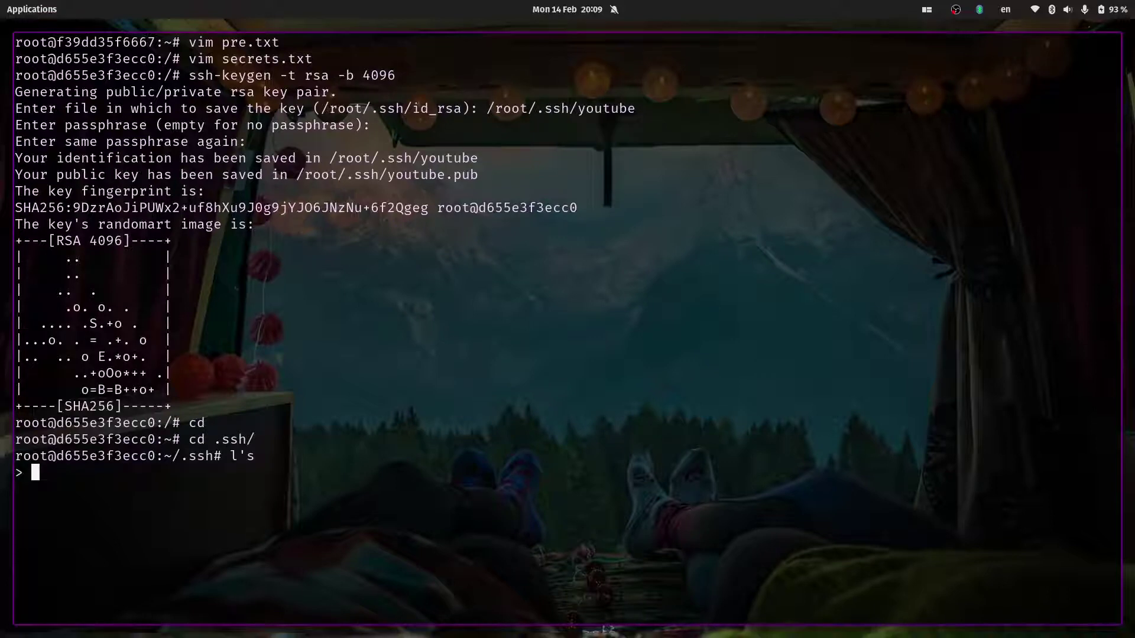
pyautogui.press('Return')
pyautogui.hotkey('ctrl', 'c')
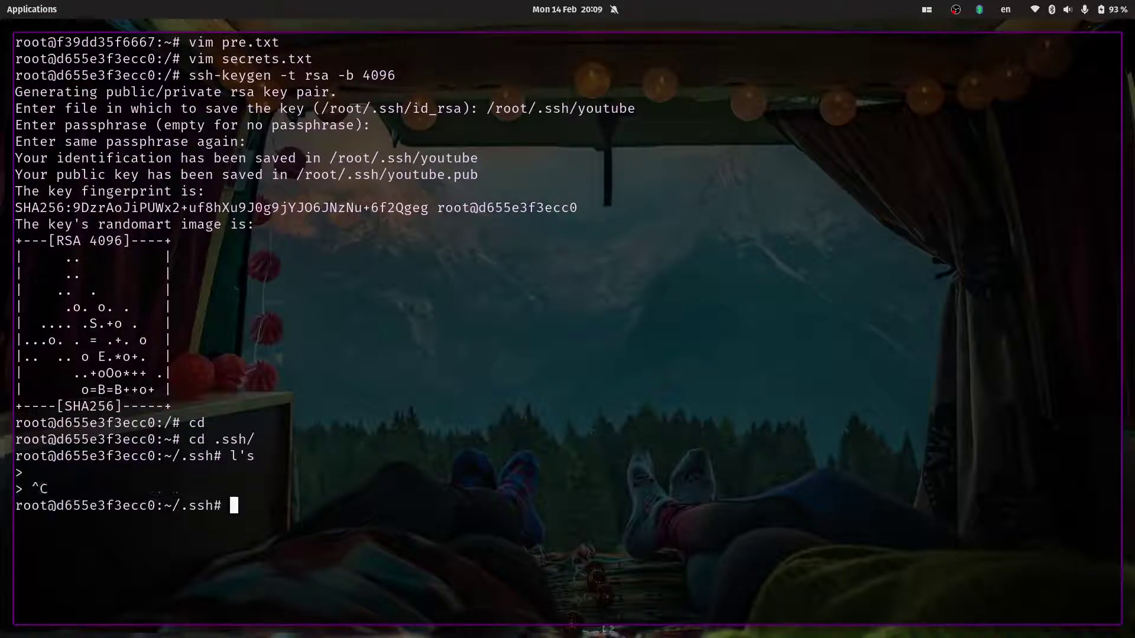
pyautogui.write('ls')
pyautogui.press('Return')
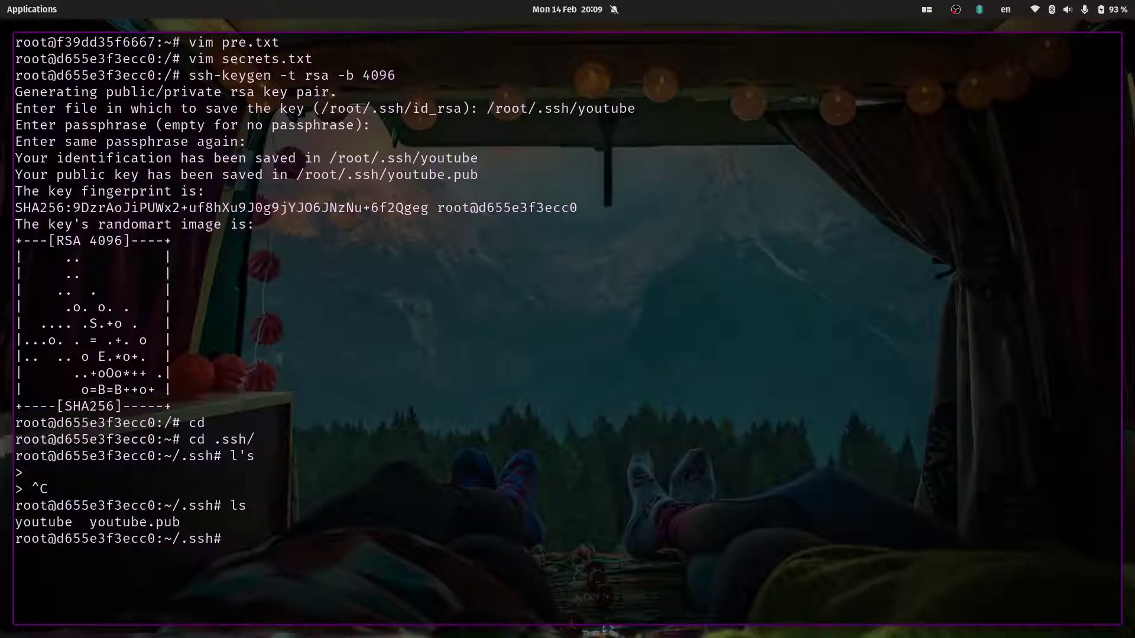
# - Print youtube.pub with cat and copy the whole public key
pyautogui.write('cat youtu')
pyautogui.press('Tab')
pyautogui.write('.p')
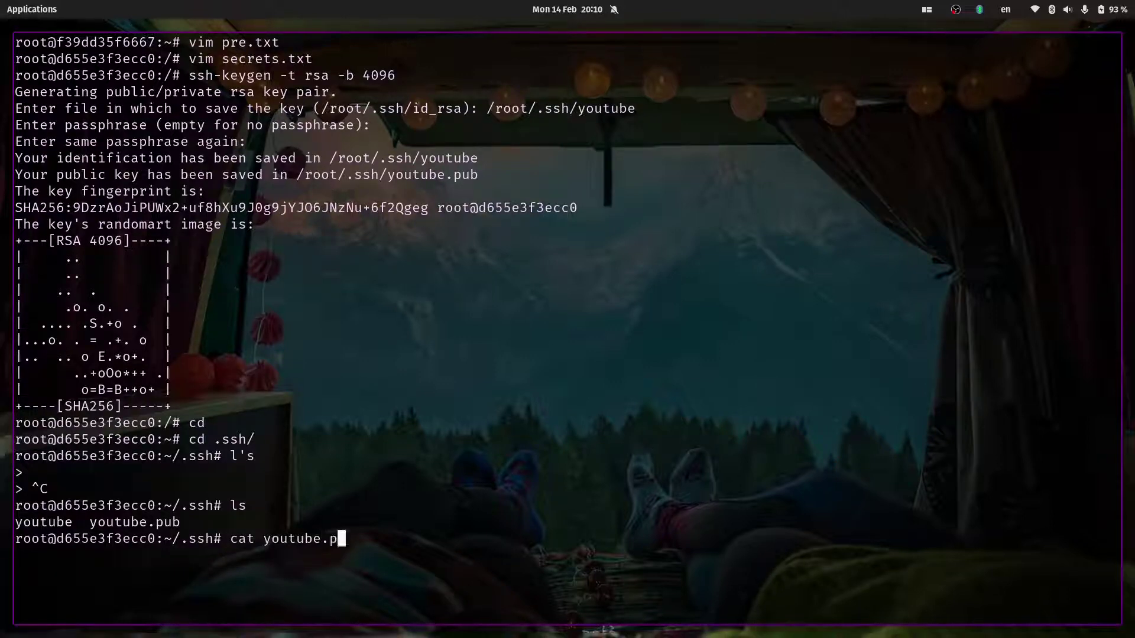
pyautogui.write('ub')
pyautogui.press('Return')
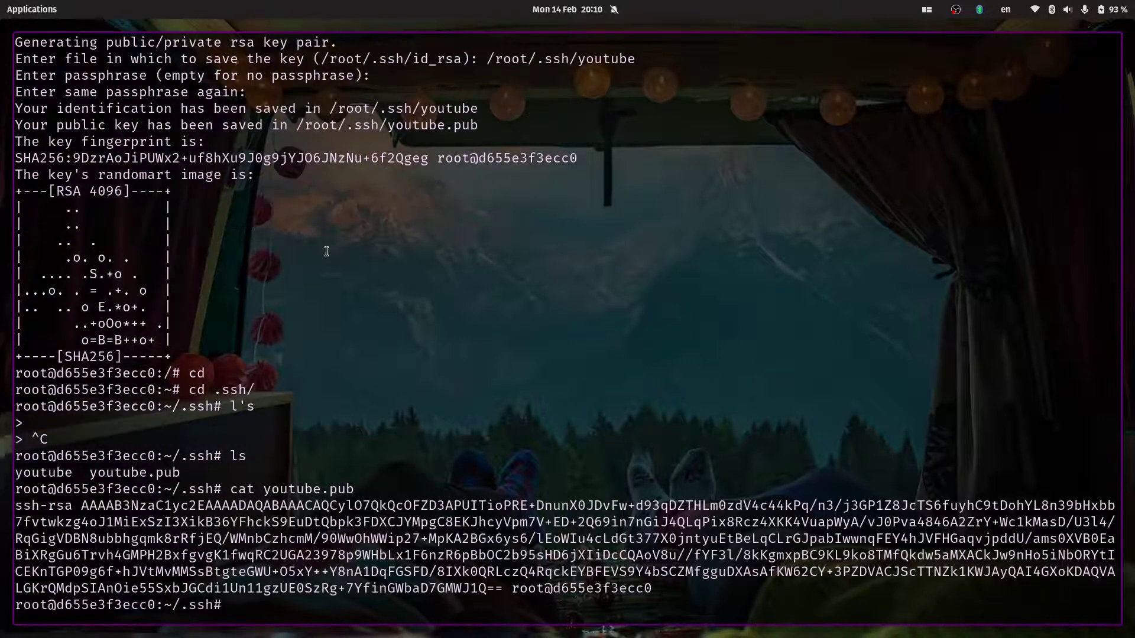
pyautogui.moveTo(16, 506); pyautogui.dragTo(650, 588)
pyautogui.rightClick(651, 587)
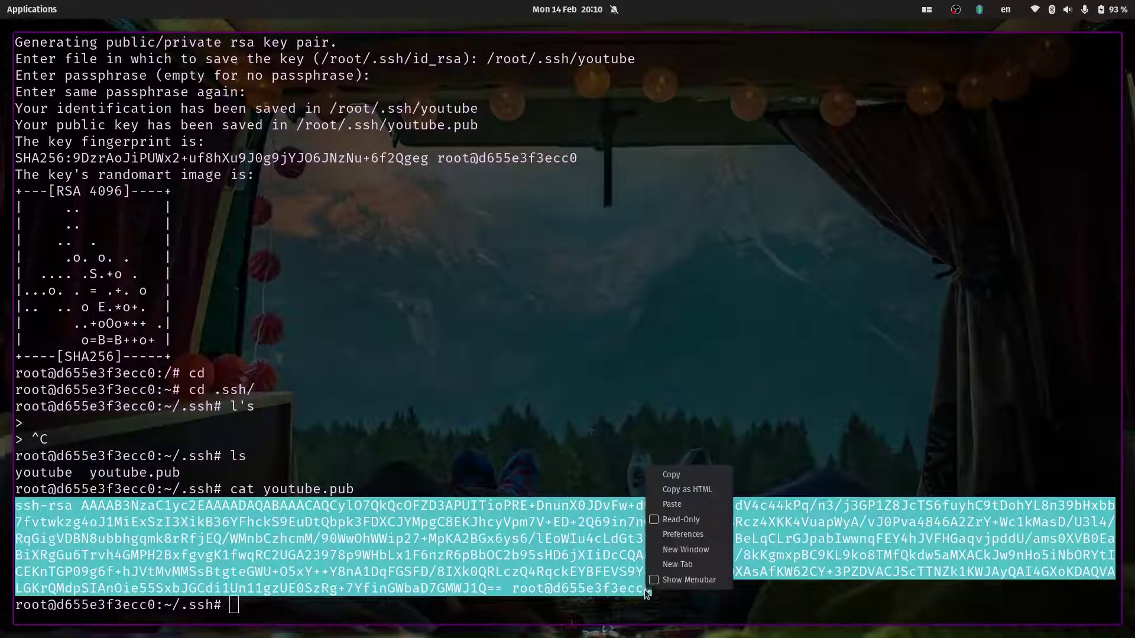
pyautogui.click(681, 477)
# - Switch to the IAM console in the browser and open the security credentials of the youtube user
pyautogui.hotkey('alt', 'Tab')
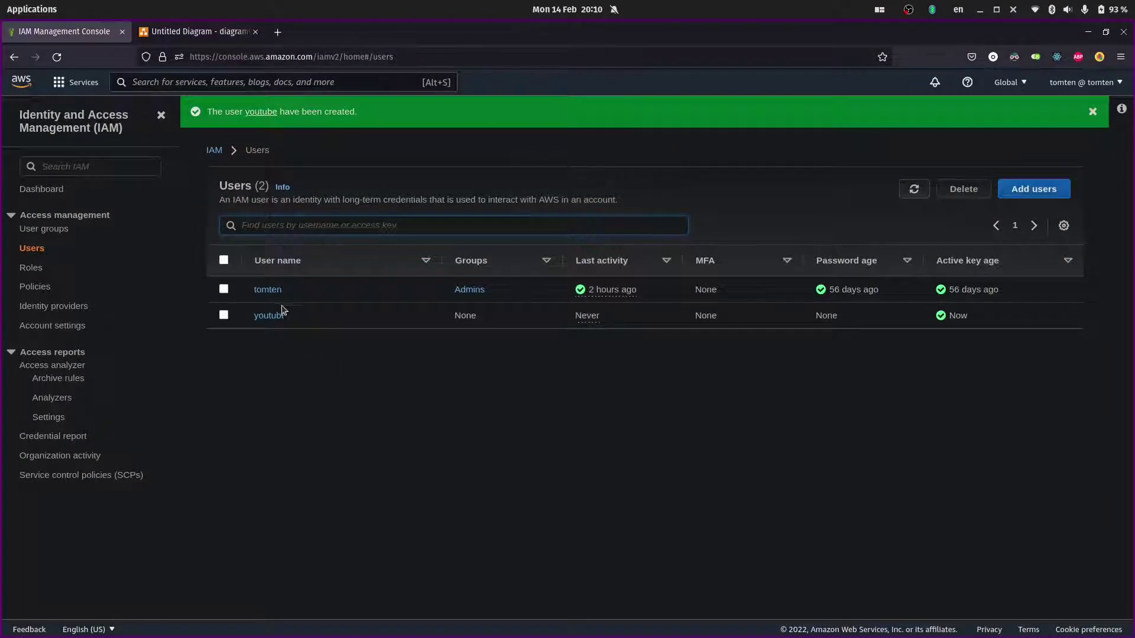
pyautogui.click(276, 316)
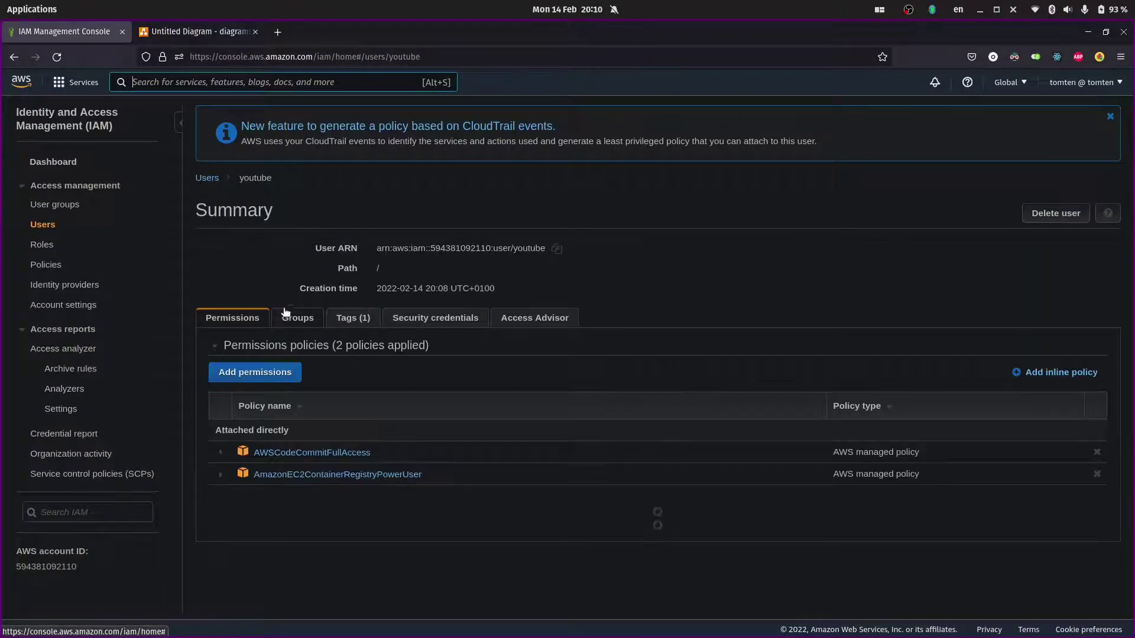
pyautogui.click(422, 319)
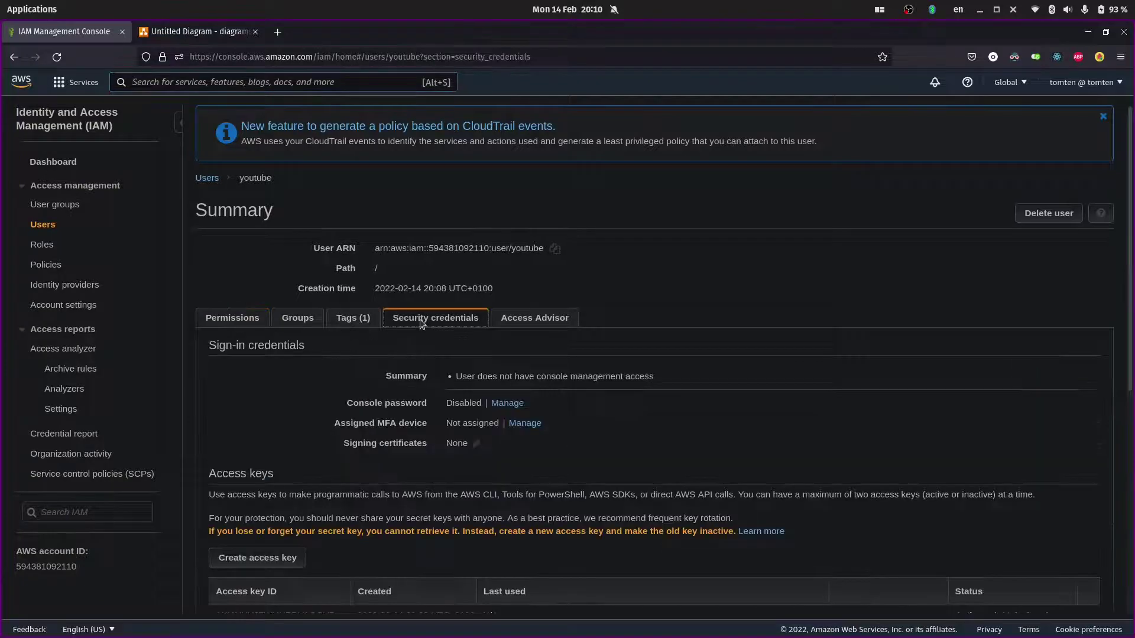
# - Upload the copied SSH public key for AWS CodeCommit and select its SSH key ID
pyautogui.scroll(-5, 354, 355)
pyautogui.click(270, 385)
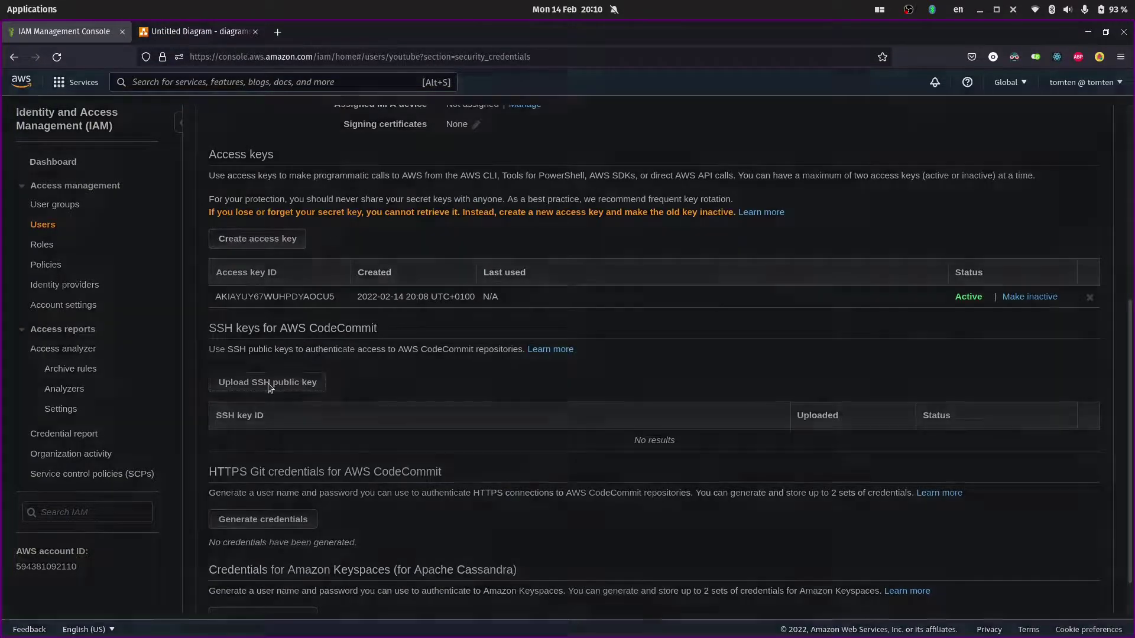
pyautogui.rightClick(449, 258)
pyautogui.click(487, 328)
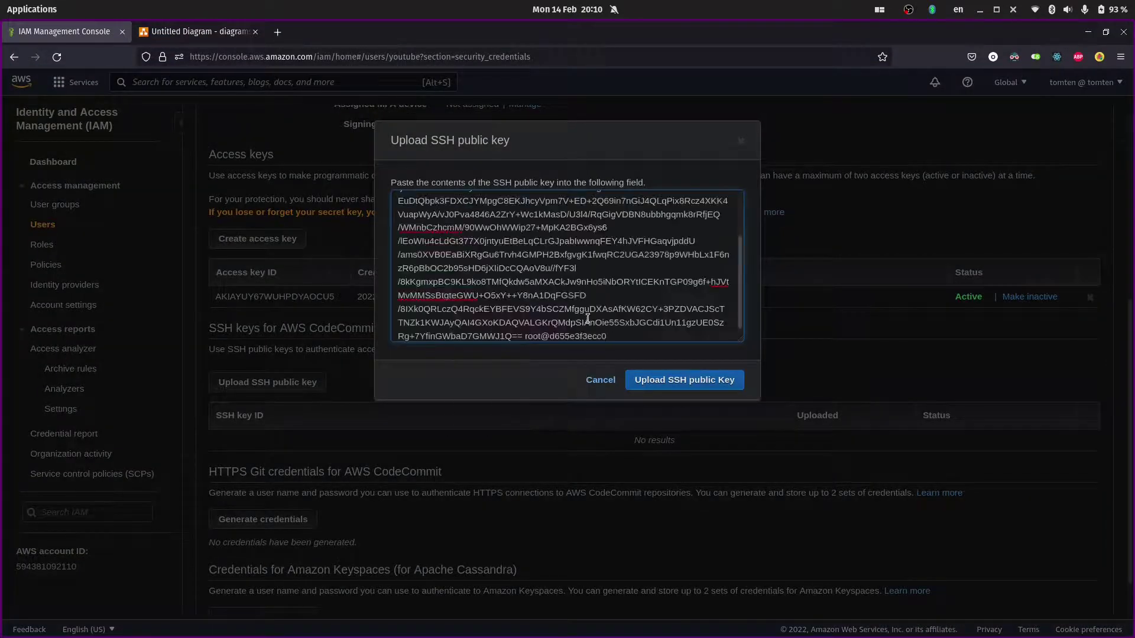
pyautogui.click(694, 382)
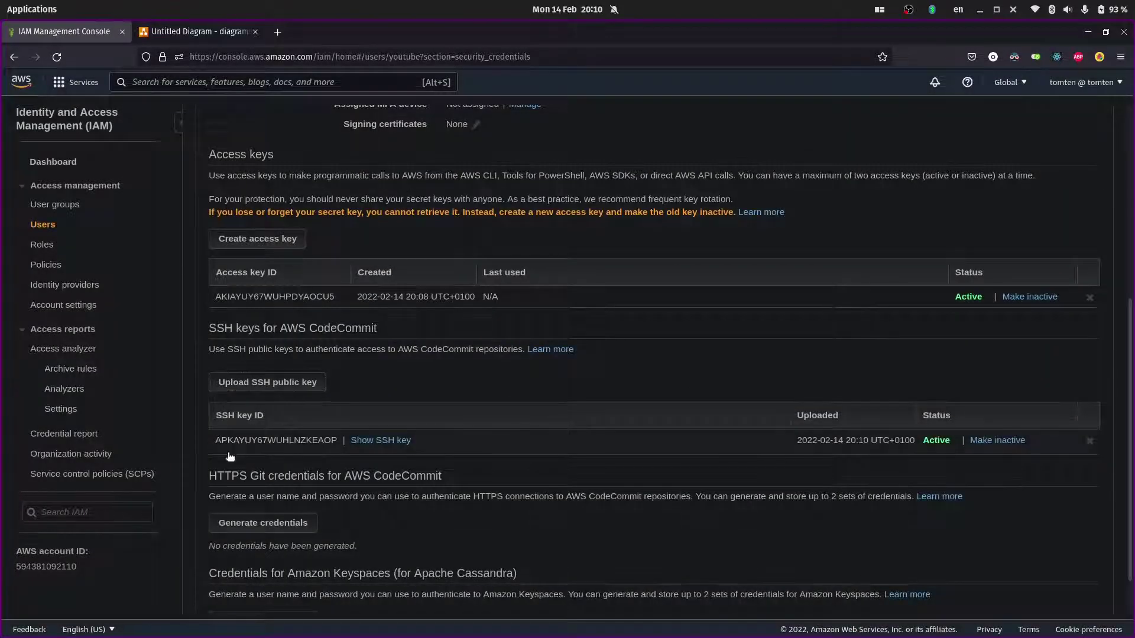
pyautogui.moveTo(214, 442); pyautogui.dragTo(332, 449)
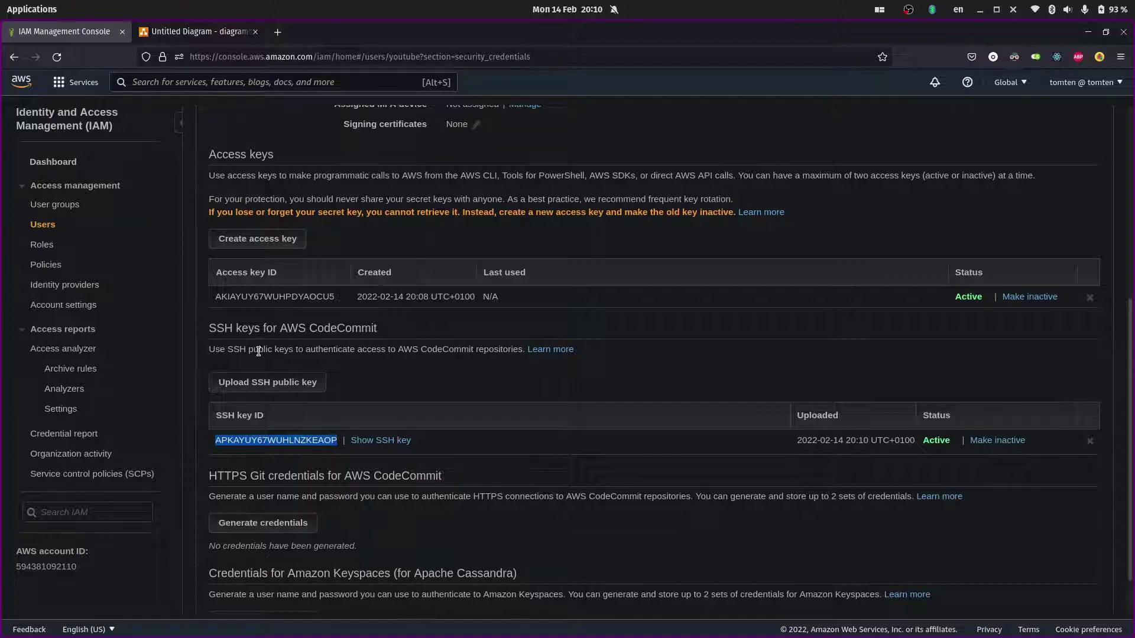
# - Switch to the terminal, create a config file in Vim and enter the line Host git-codecommit.*.amazonaws.com
pyautogui.hotkey('alt', 'Tab')
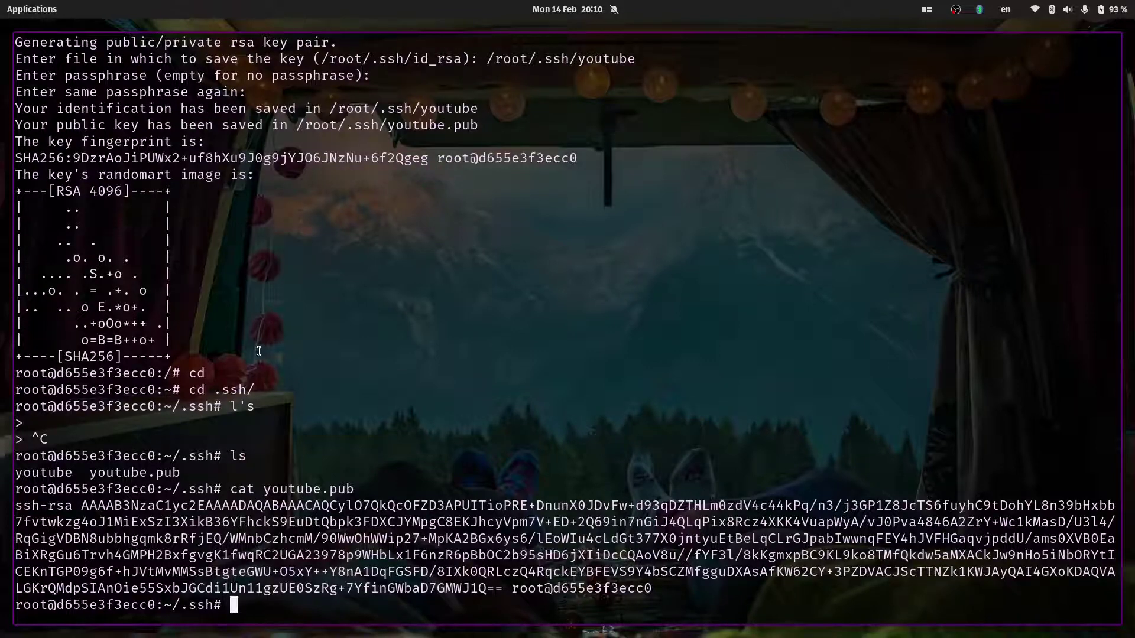
pyautogui.write('vim config')
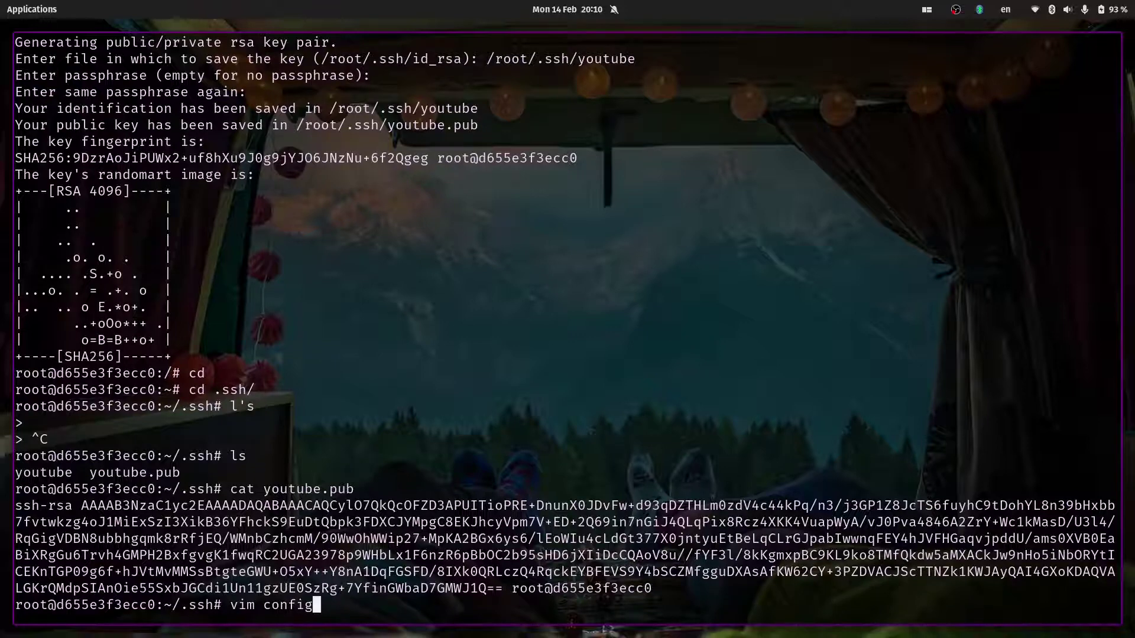
pyautogui.press('Return')
pyautogui.write('i')
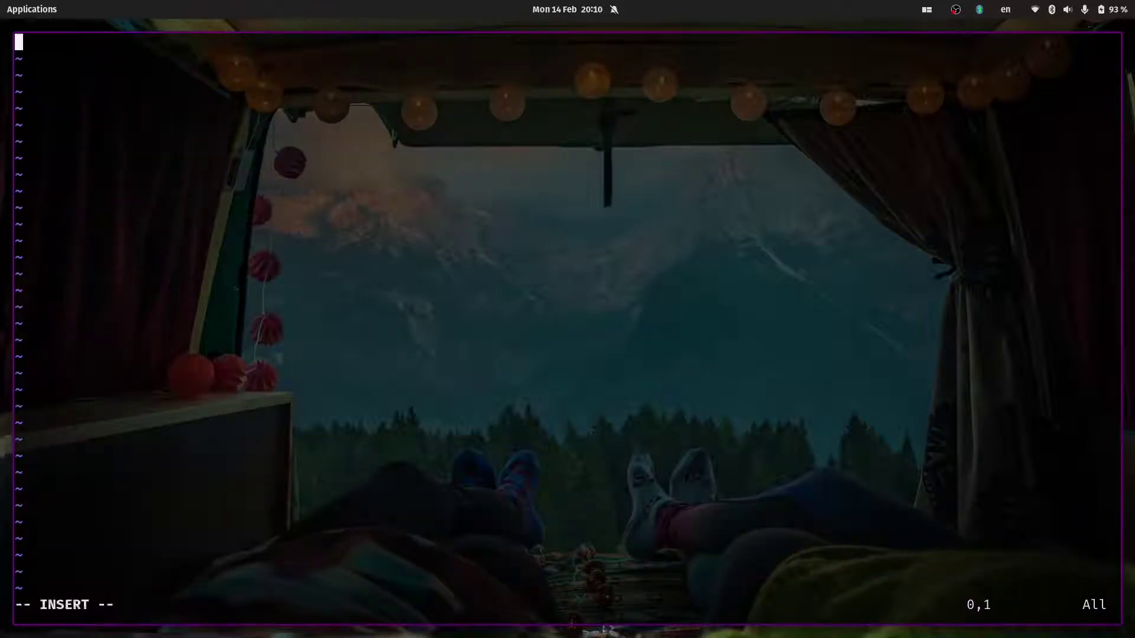
pyautogui.write('HOst git')
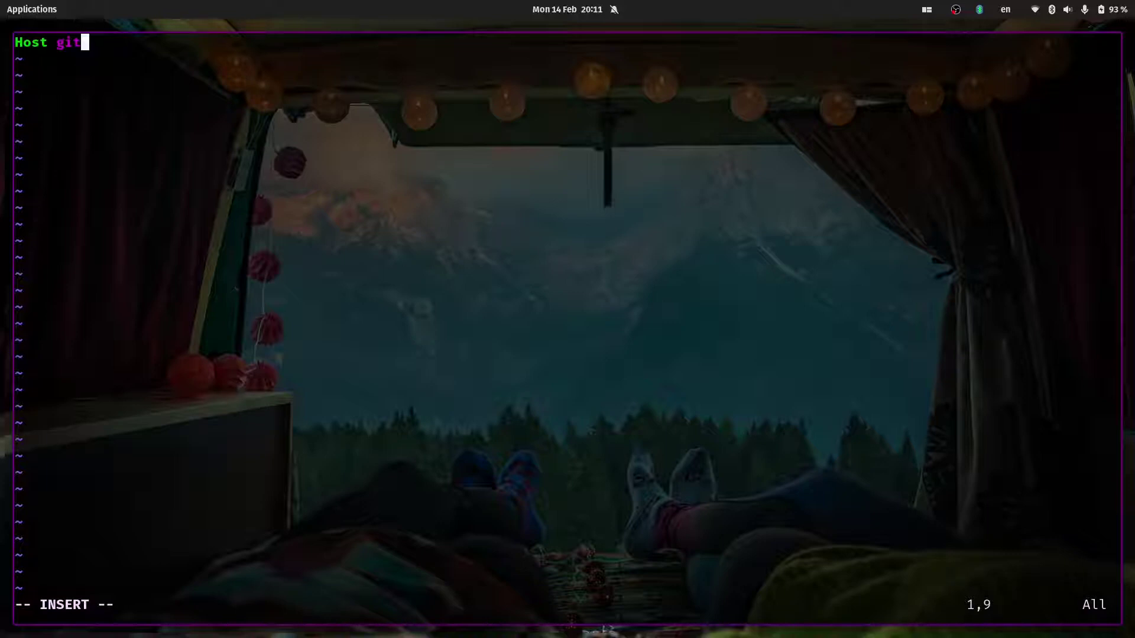
pyautogui.write('-codecommit.')
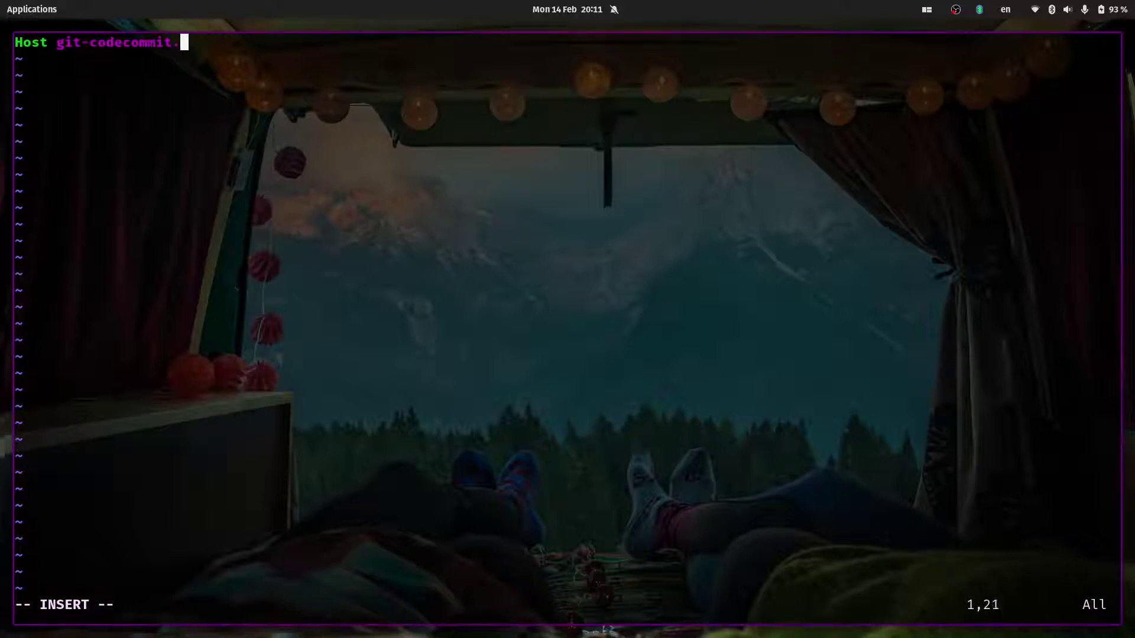
pyautogui.write('*.amazonaws.com')
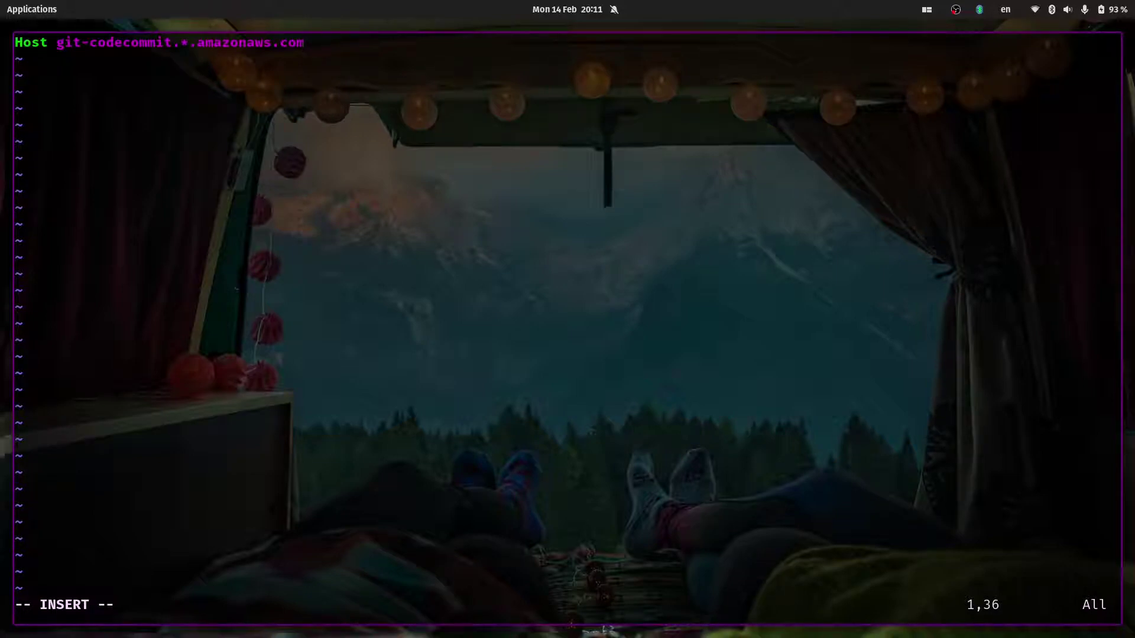
# - Add a User line with the copied SSH key ID to the config file and check it against the IAM console
pyautogui.press('Return')
pyautogui.press('Return')
pyautogui.press('BackSpace')
pyautogui.write('User')
pyautogui.hotkey('ctrl', 'shift', 'v')
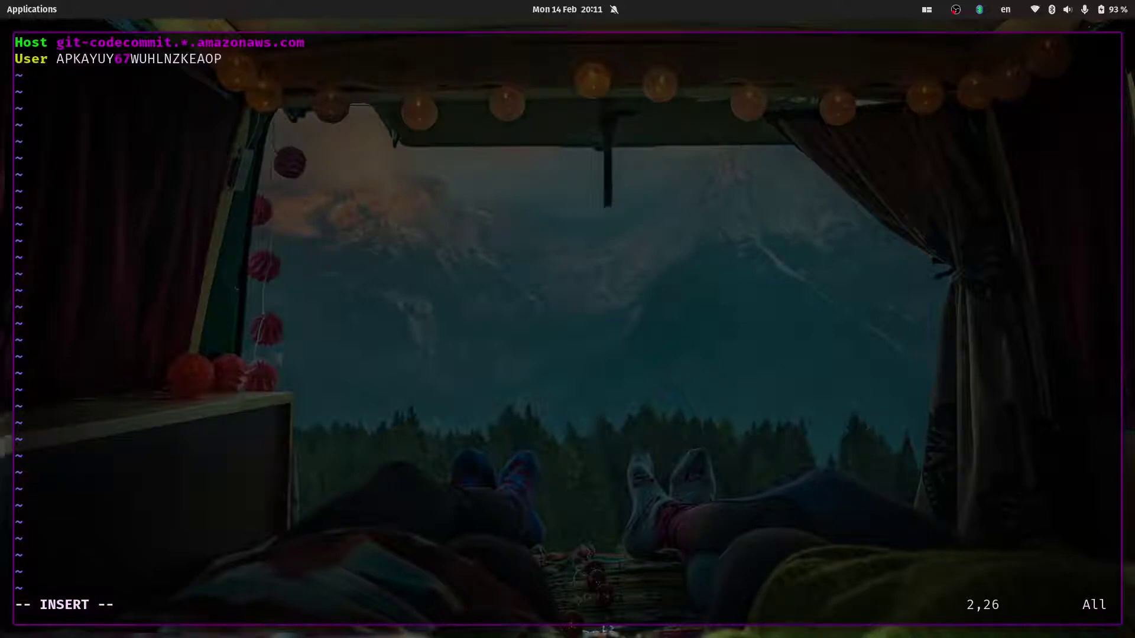
pyautogui.hotkey('alt', 'Tab')
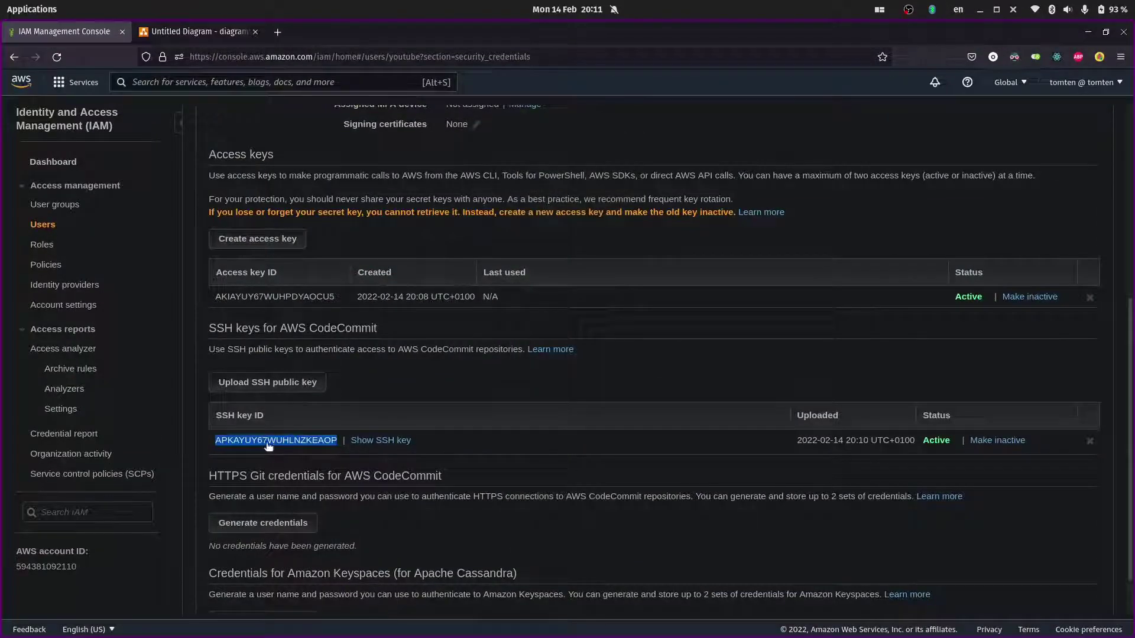
pyautogui.hotkey('alt', 'Tab')
pyautogui.press('Return')
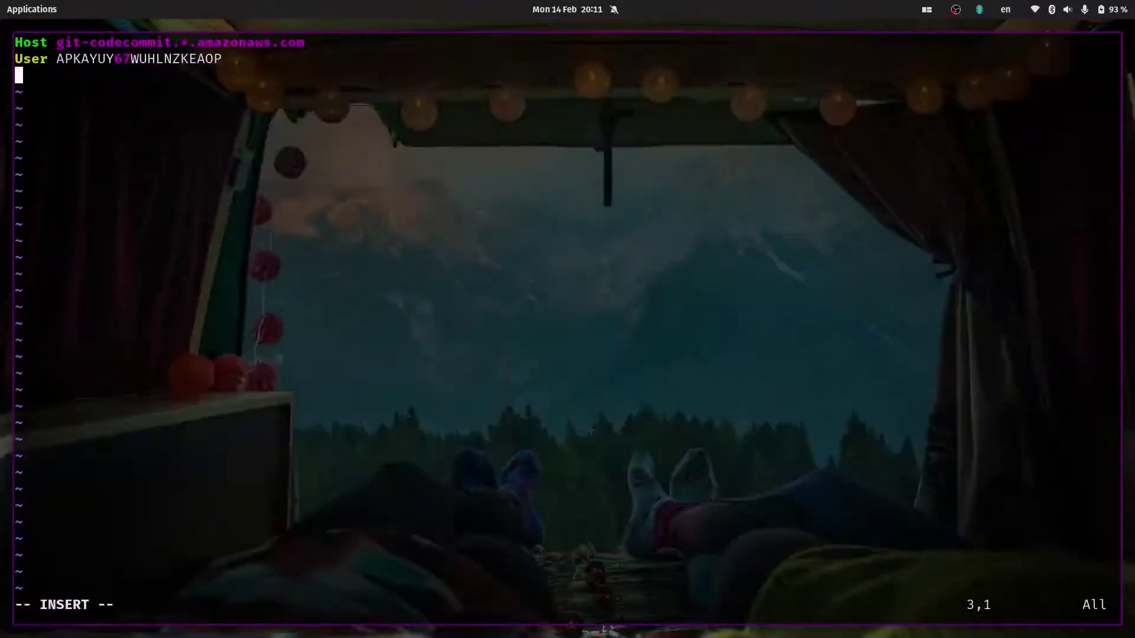
# - Add the line IdentityFile /root/.ssh/youtube to the config file, save it and quit Vim
pyautogui.write('IdentityFile ')
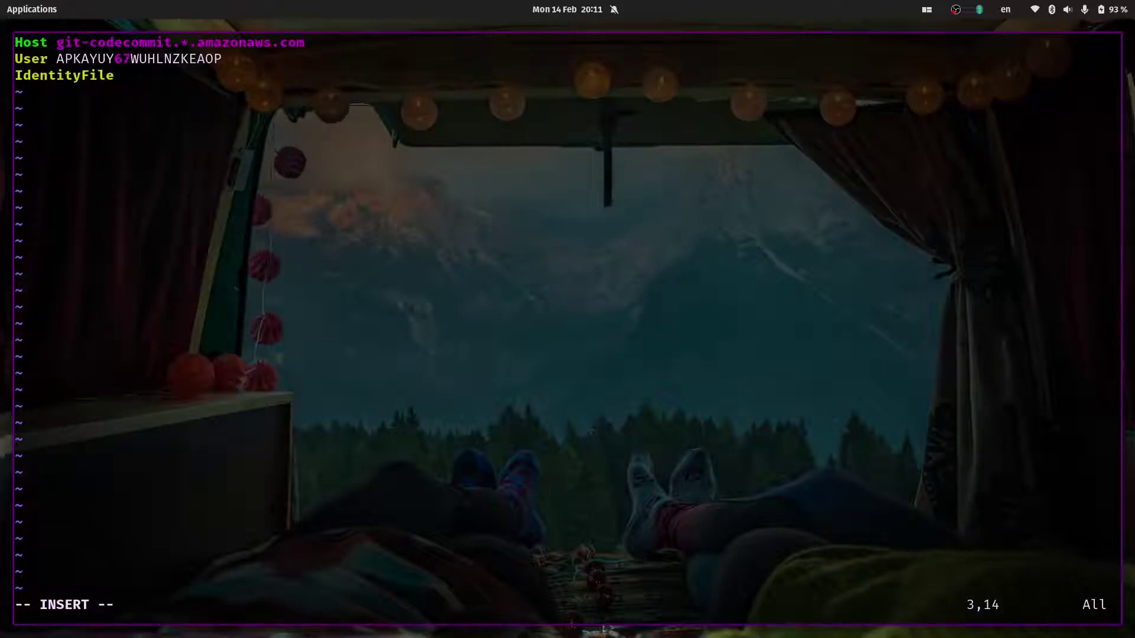
pyautogui.write('/root/.ssh/')
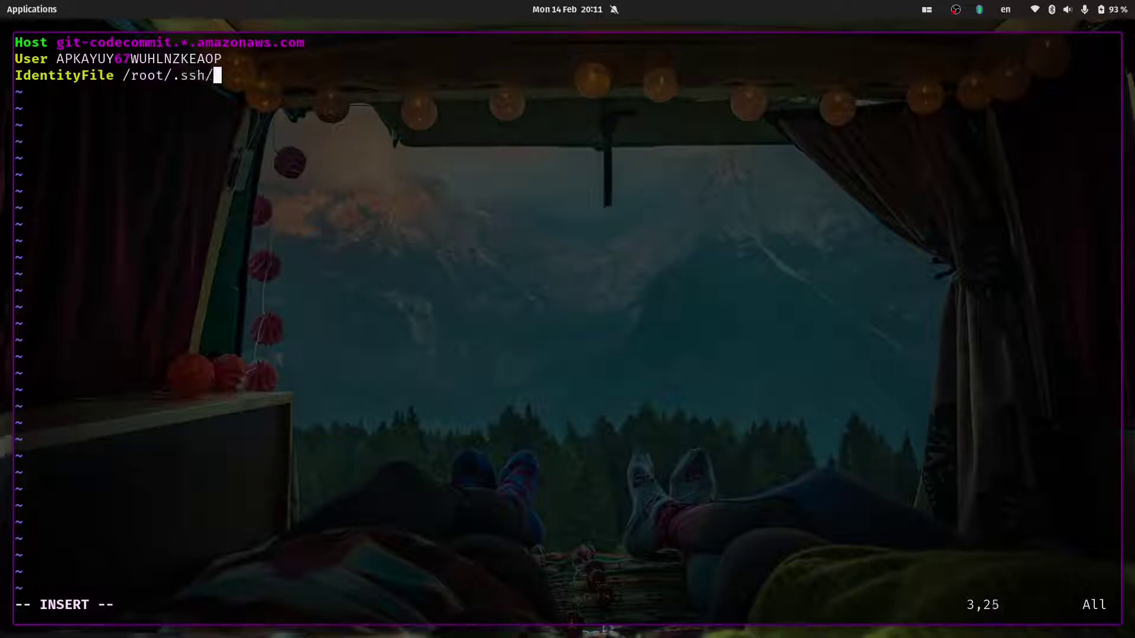
pyautogui.write('youtube')
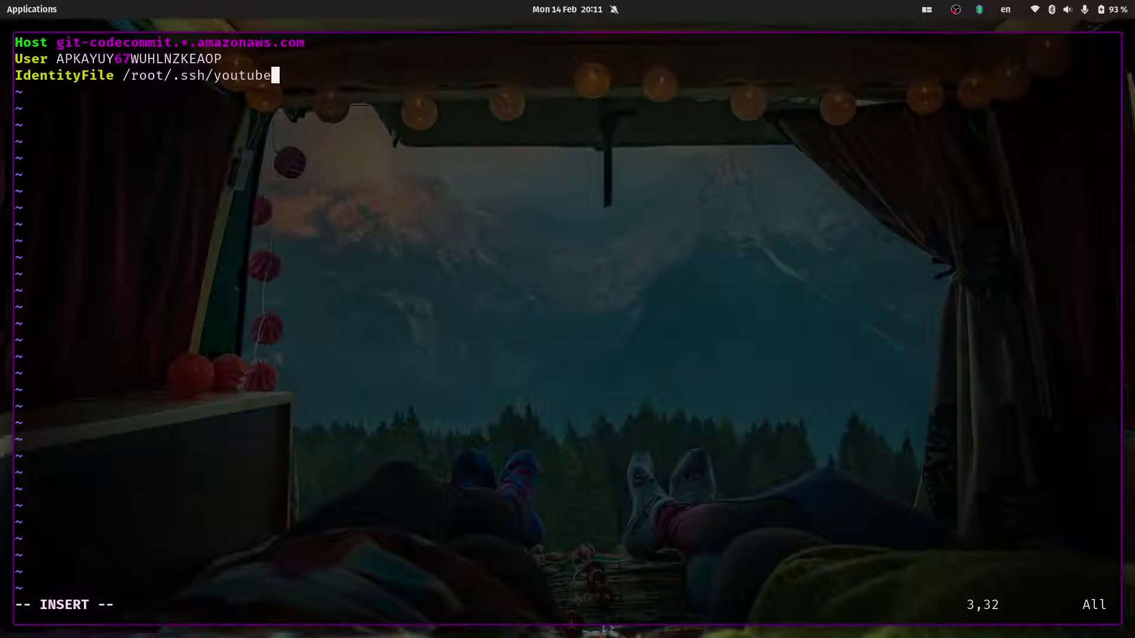
pyautogui.press('Left')
pyautogui.press('Left')
pyautogui.press('Left')
pyautogui.press('Left')
pyautogui.press('Escape')
pyautogui.write(':')
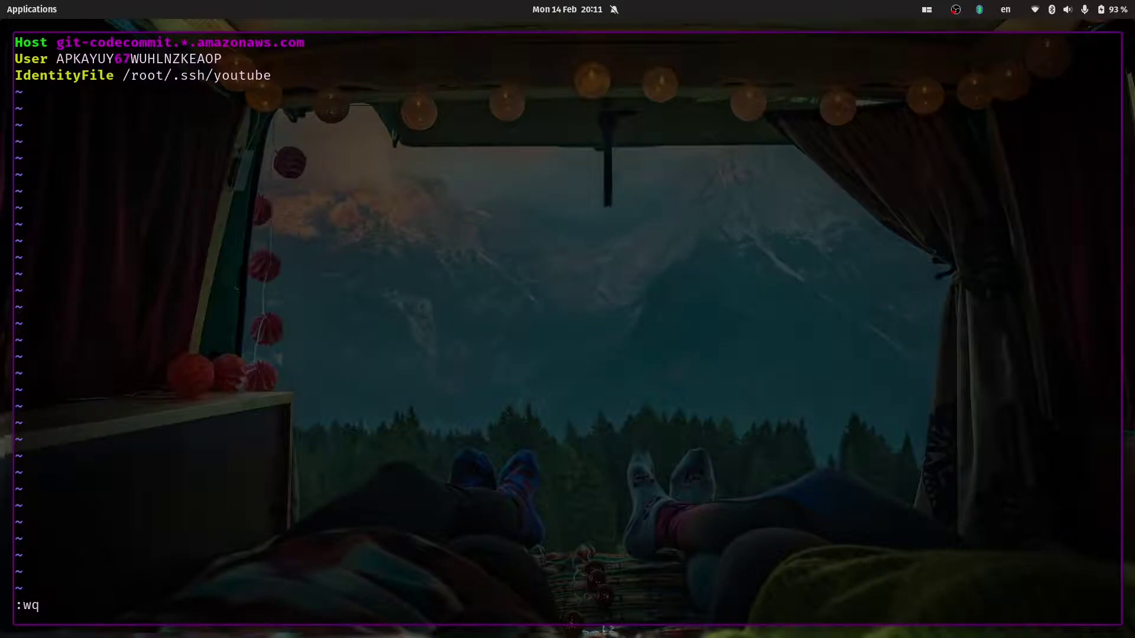
pyautogui.press('Return')
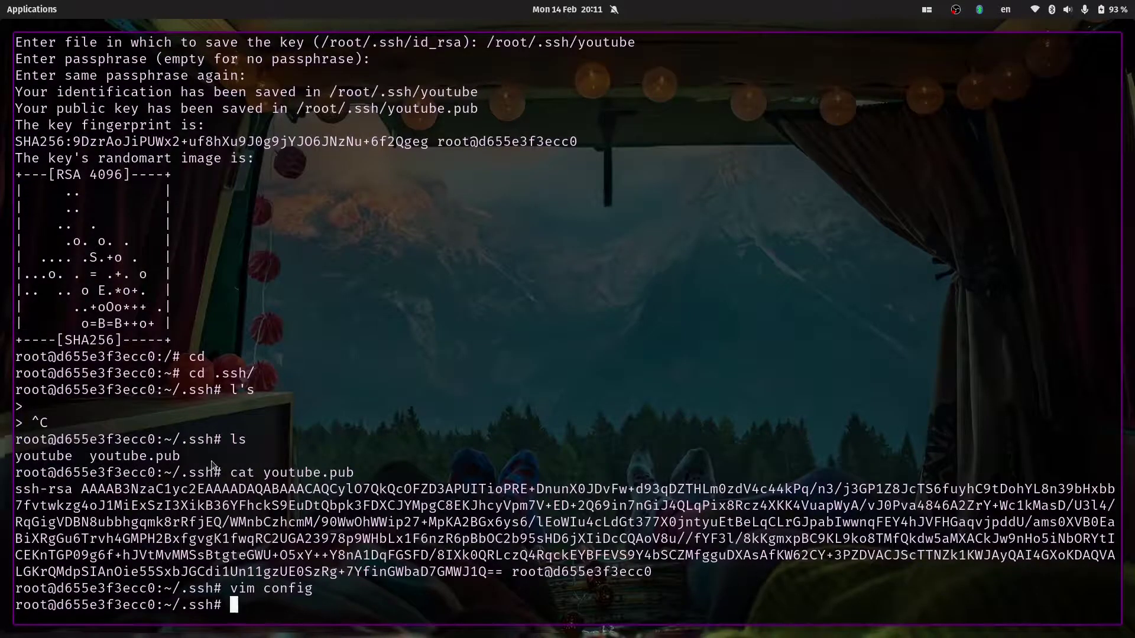
# - Switch to the AWS console in the browser, search for codecommit and open the CodeCommit service
pyautogui.hotkey('alt', 'Tab')
pyautogui.click(197, 81)
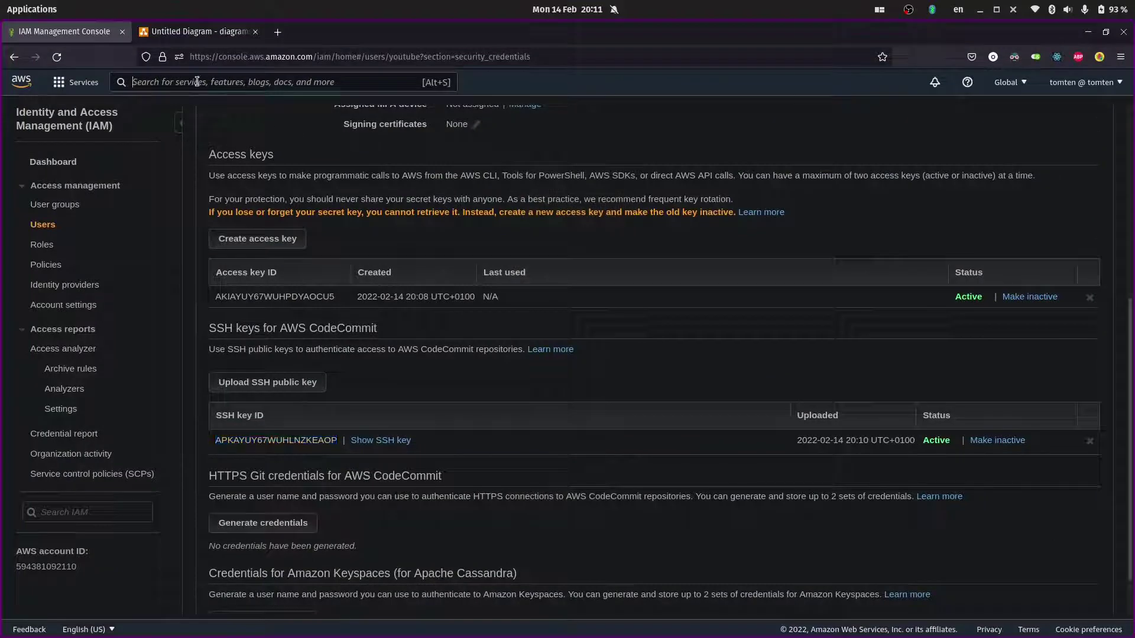
pyautogui.write('codec')
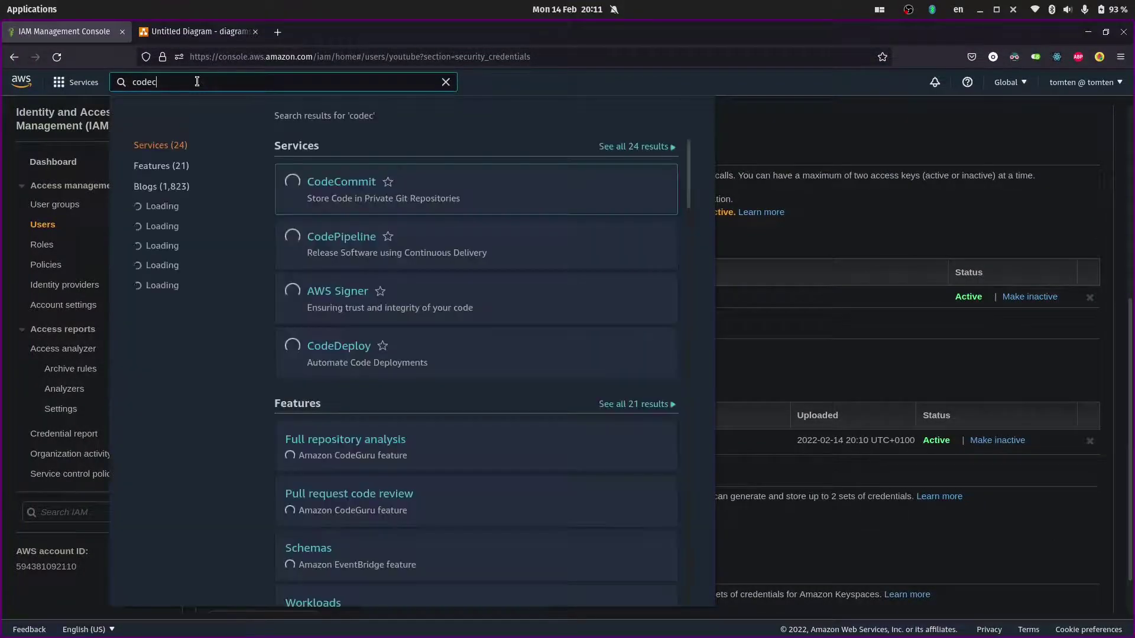
pyautogui.write('ommit')
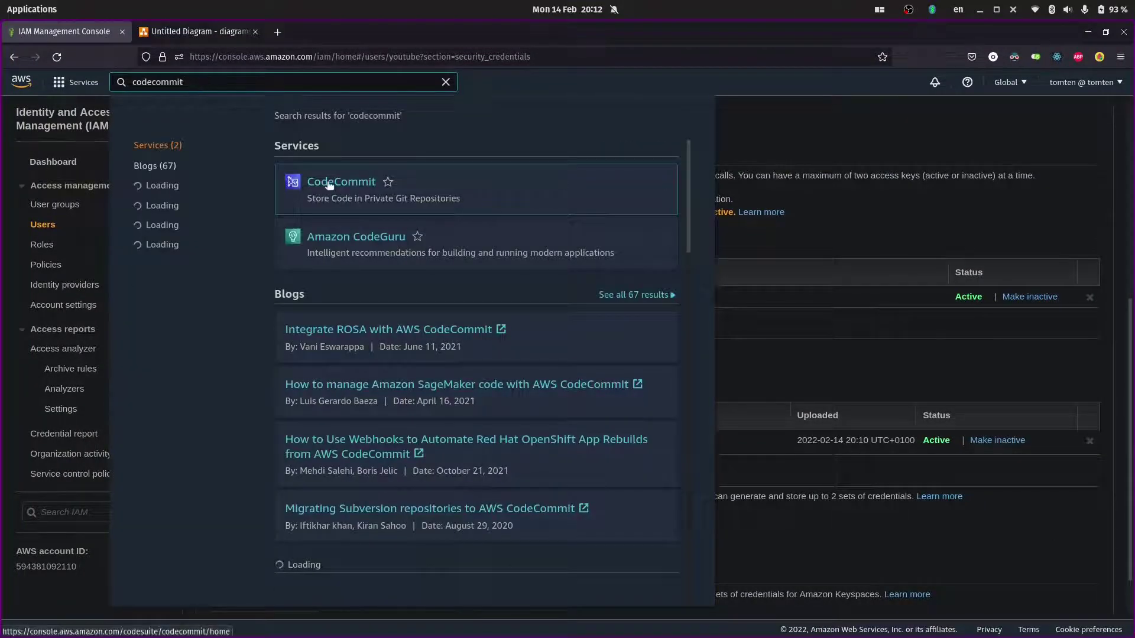
pyautogui.click(329, 185)
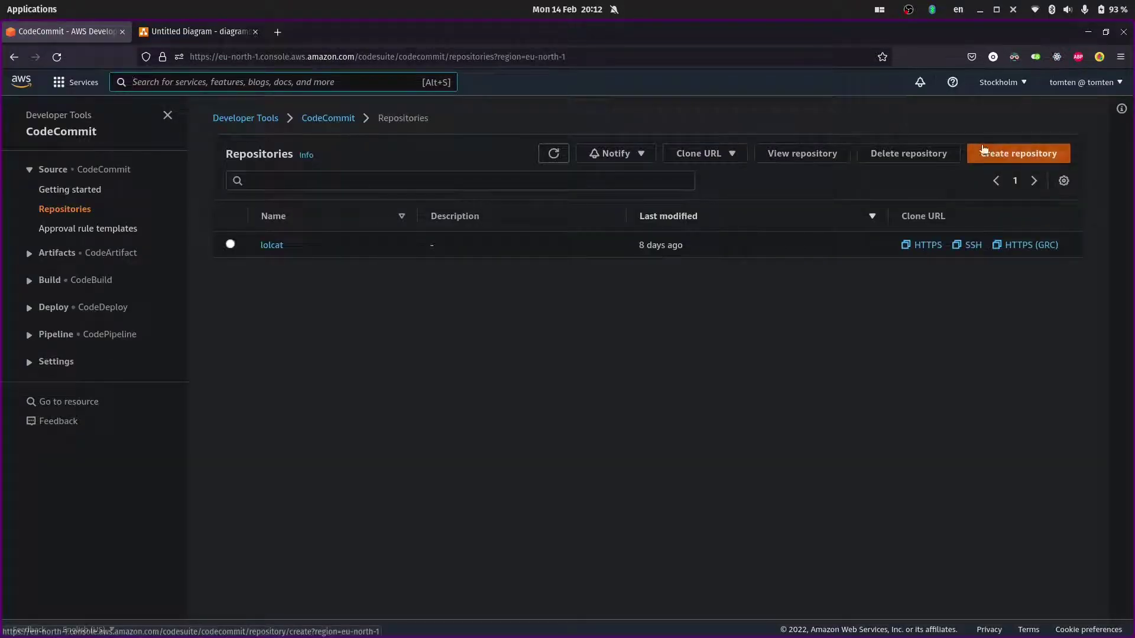
# - Create a CodeCommit repository named youtube with a tag whose key is project and value is youtube
pyautogui.click(1001, 153)
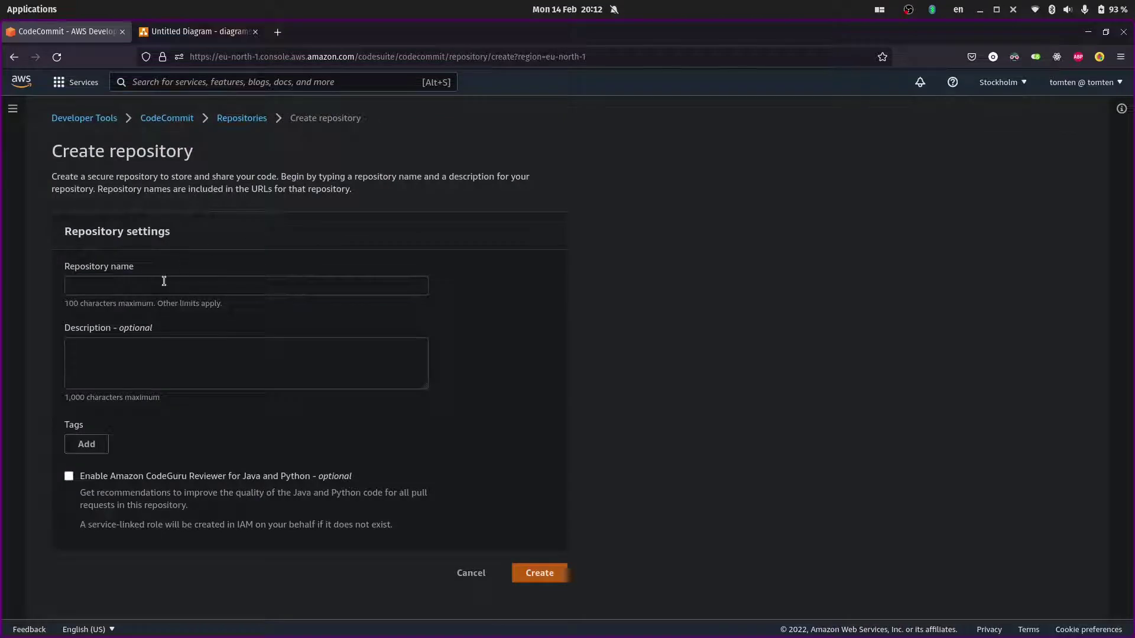
pyautogui.click(164, 281)
pyautogui.write('youtube')
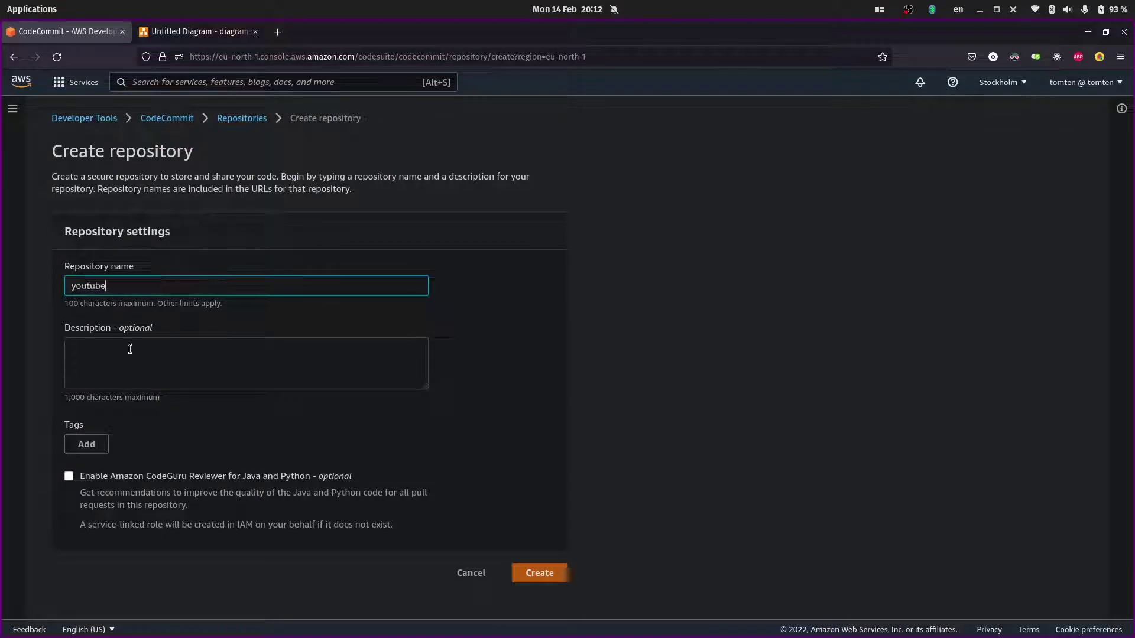
pyautogui.click(88, 447)
pyautogui.click(98, 463)
pyautogui.write('p')
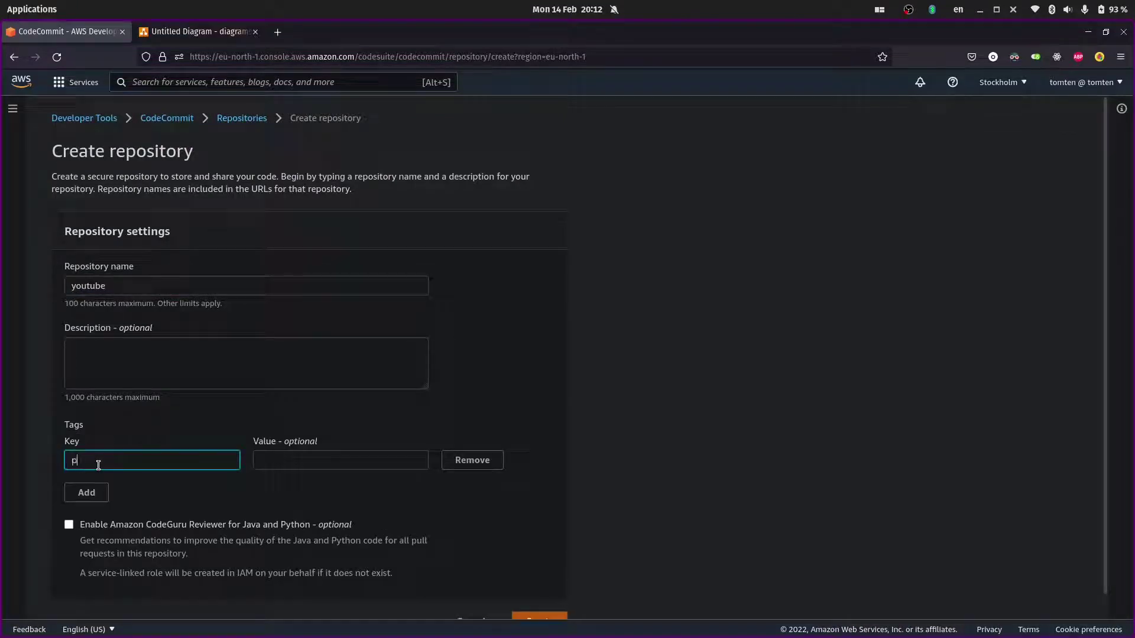
pyautogui.write('roject')
pyautogui.press('Tab')
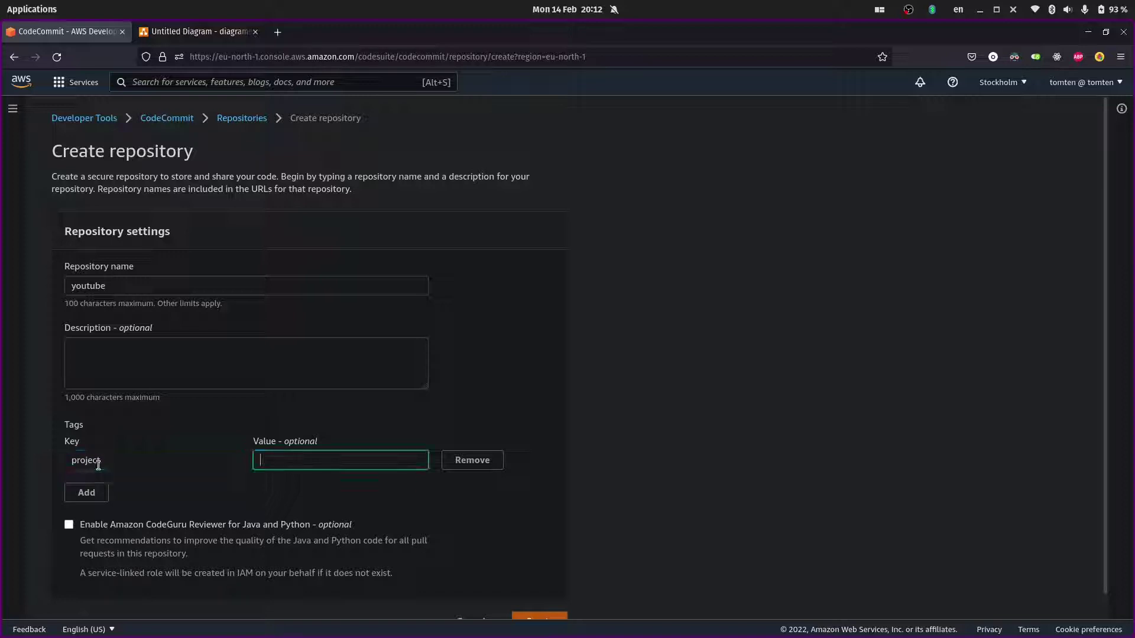
pyautogui.write('youtube')
pyautogui.scroll(-1, 339, 423)
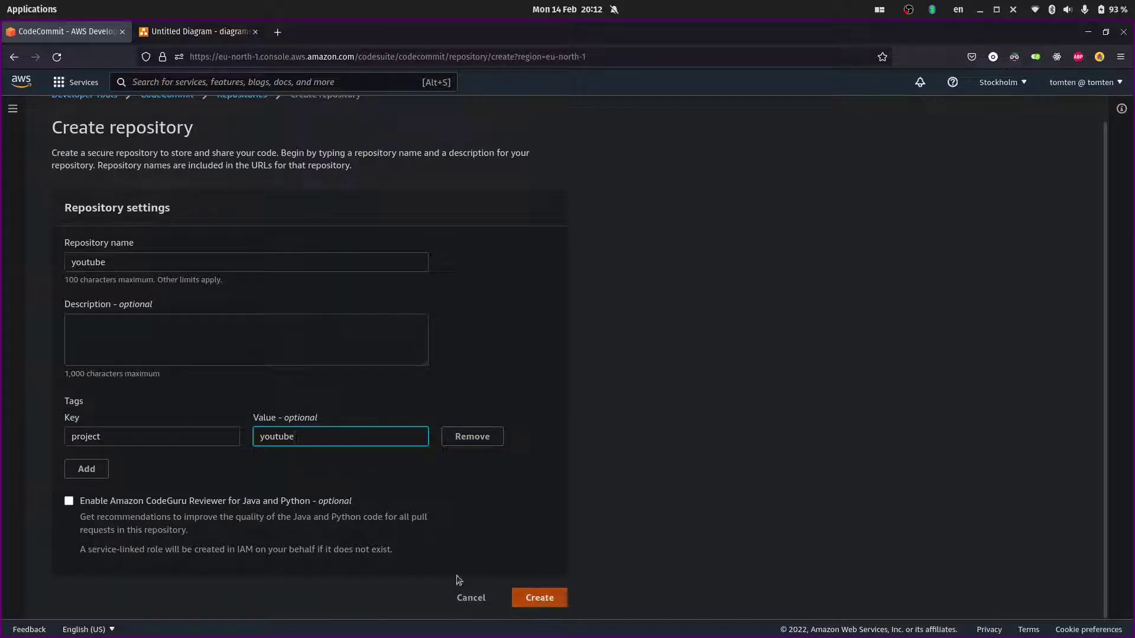
pyautogui.click(555, 597)
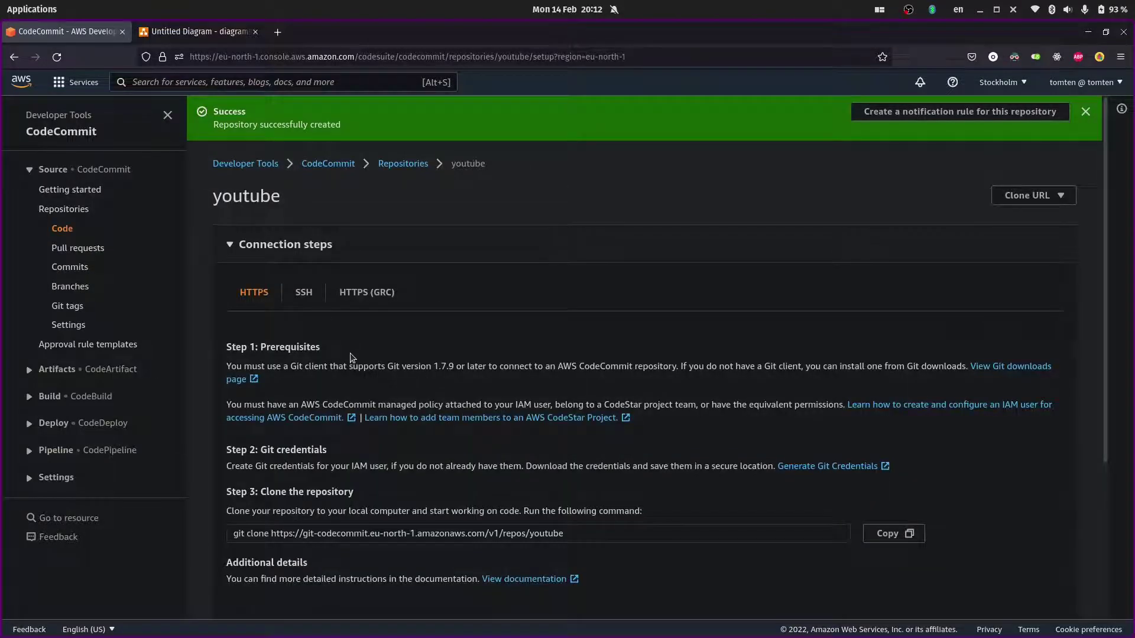
# - Show the SSH connection steps, copy the youtube repository's SSH clone URL and dismiss the notifications
pyautogui.click(305, 297)
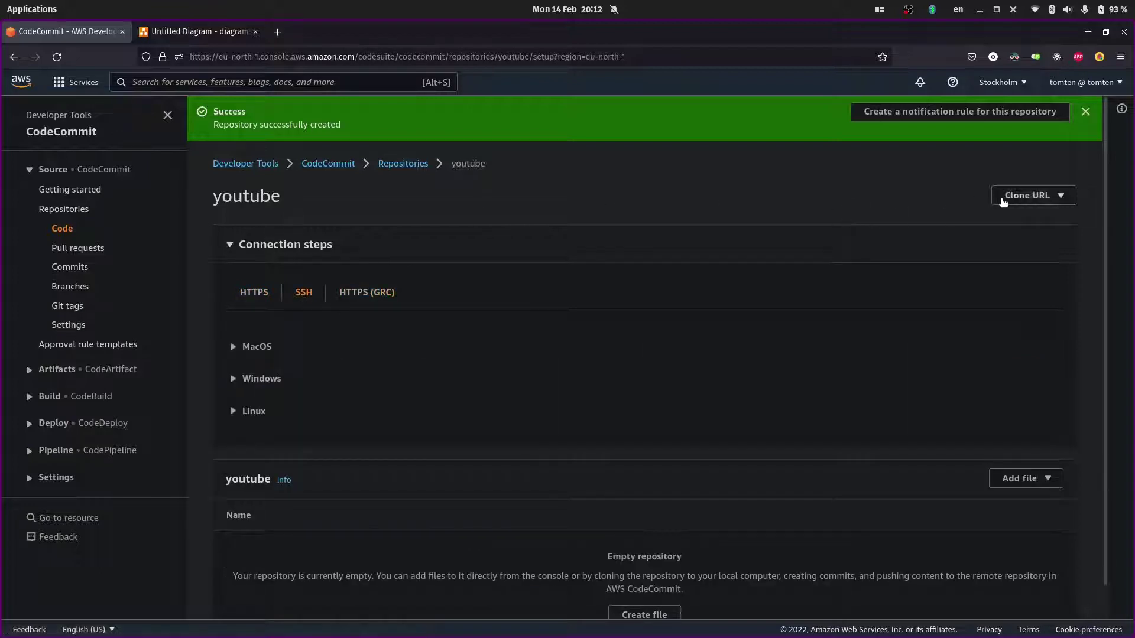
pyautogui.click(1028, 202)
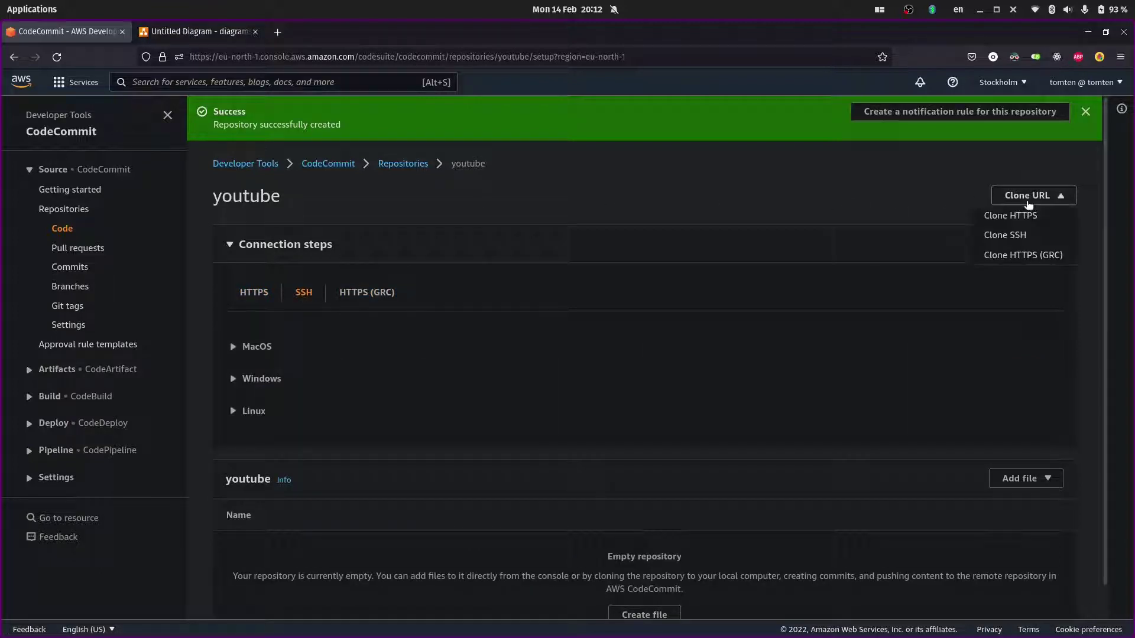
pyautogui.click(998, 237)
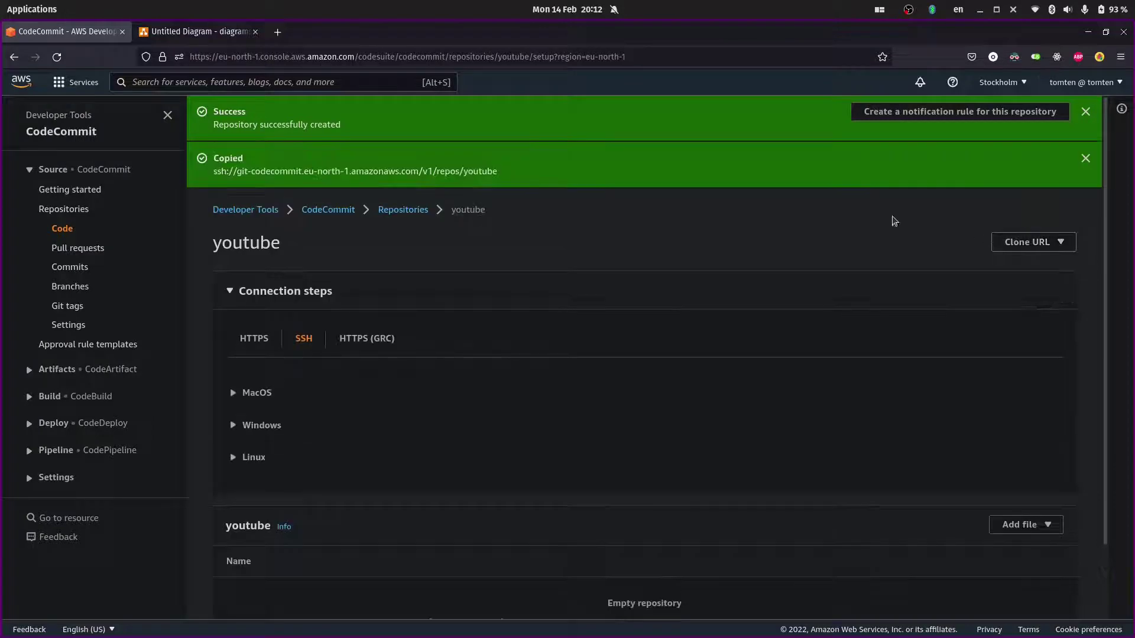
pyautogui.click(1085, 158)
pyautogui.click(1085, 111)
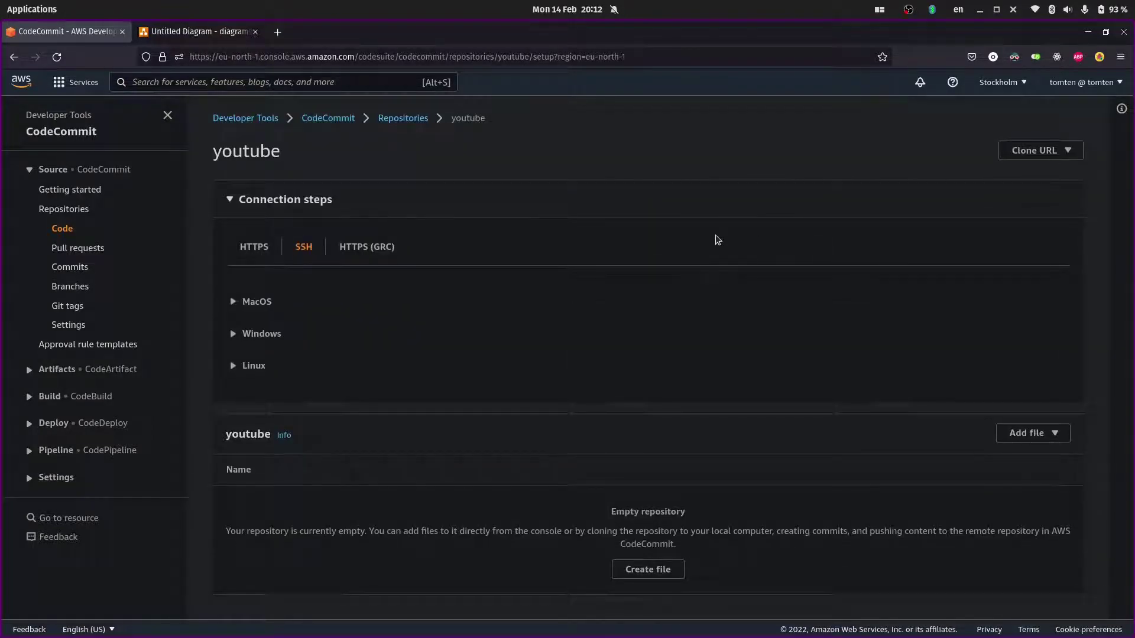
# - Switch to the terminal, go to the home directory and try to enter a demo directory there, listing the contents
pyautogui.hotkey('alt', 'Tab')
pyautogui.write('cd')
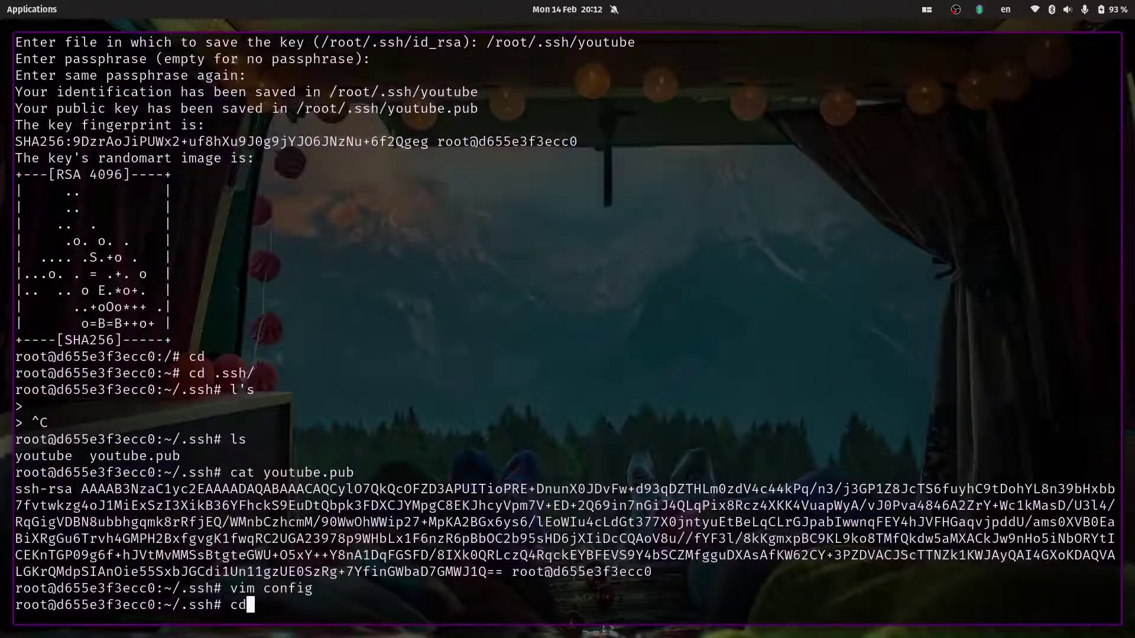
pyautogui.press('Return')
pyautogui.write('cd demo')
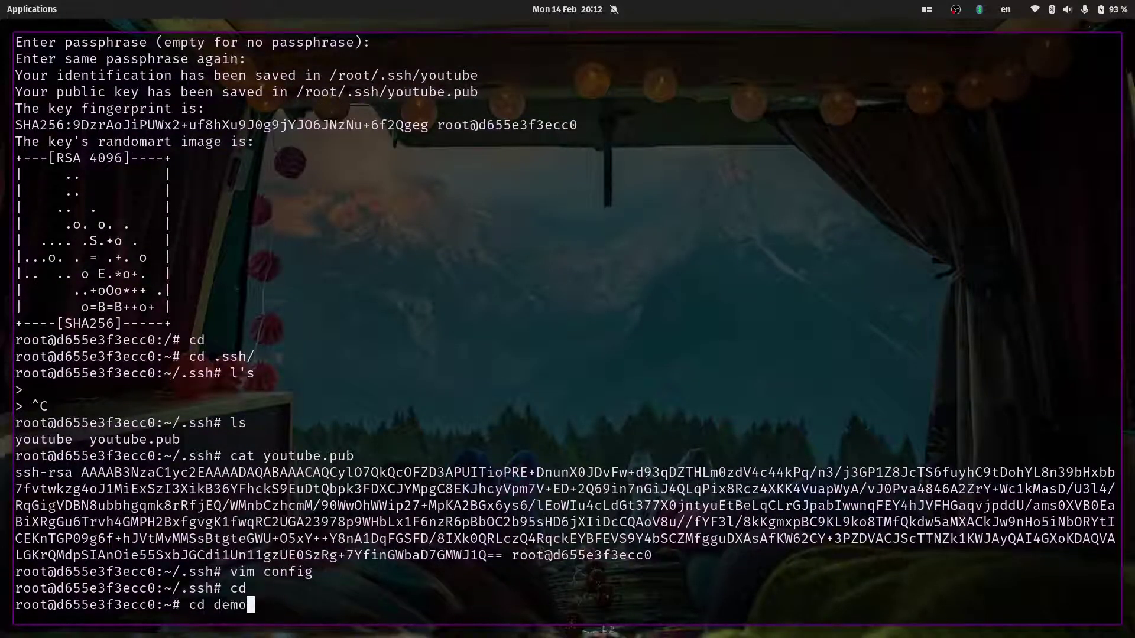
pyautogui.press('Return')
pyautogui.write('ls')
pyautogui.press('Return')
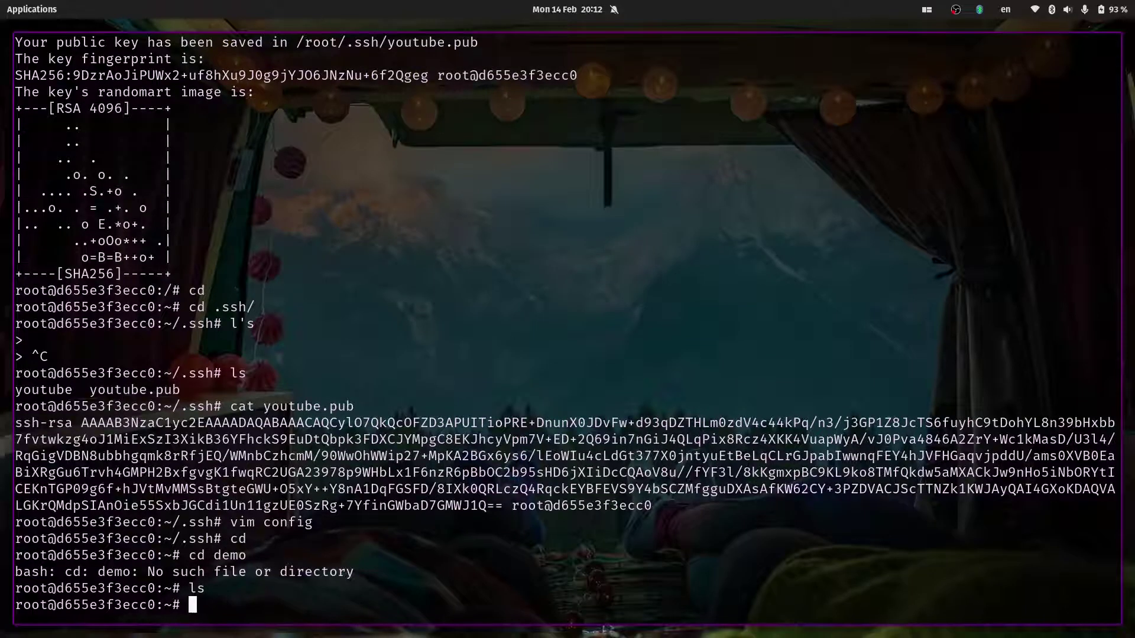
# - Change from the root directory into demo, list its files and clear the terminal
pyautogui.write('cd /')
pyautogui.press('Return')
pyautogui.write('cd demo/')
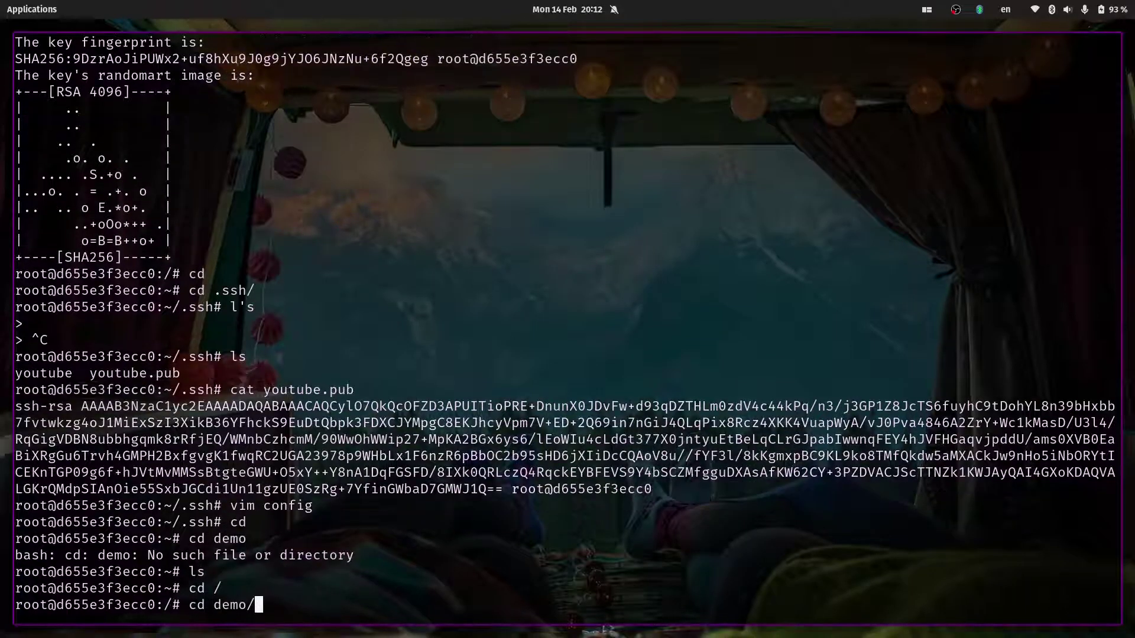
pyautogui.press('Return')
pyautogui.write('ls')
pyautogui.press('Return')
pyautogui.write('clear')
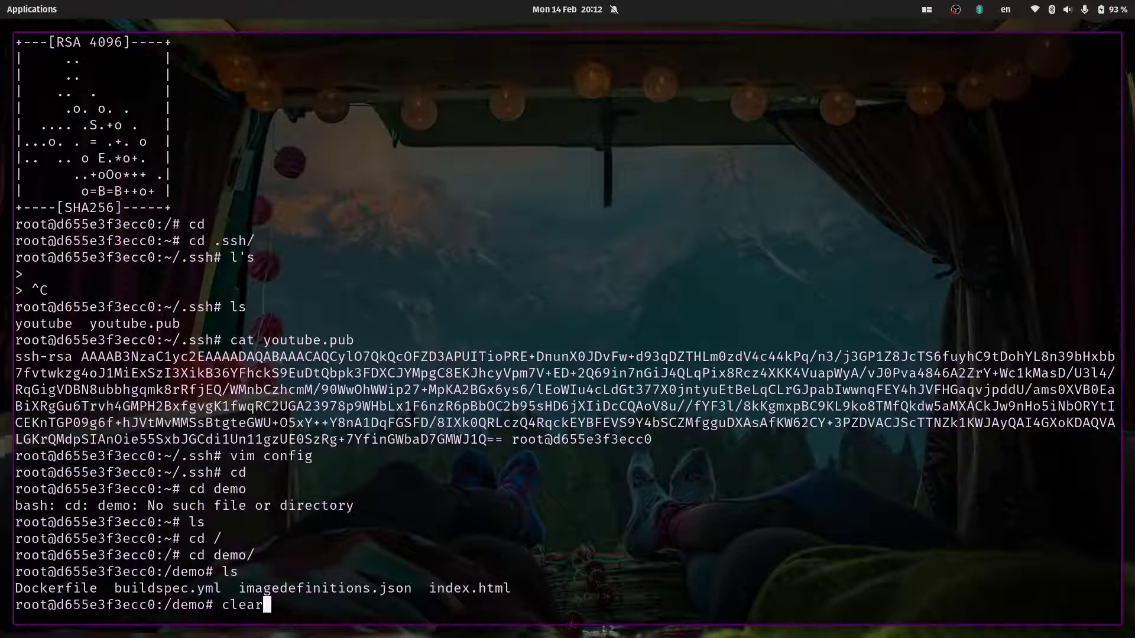
pyautogui.press('Return')
# - Try to initialize a Git repository in /demo, and install Git with apt-get install git -y
pyautogui.write('git init')
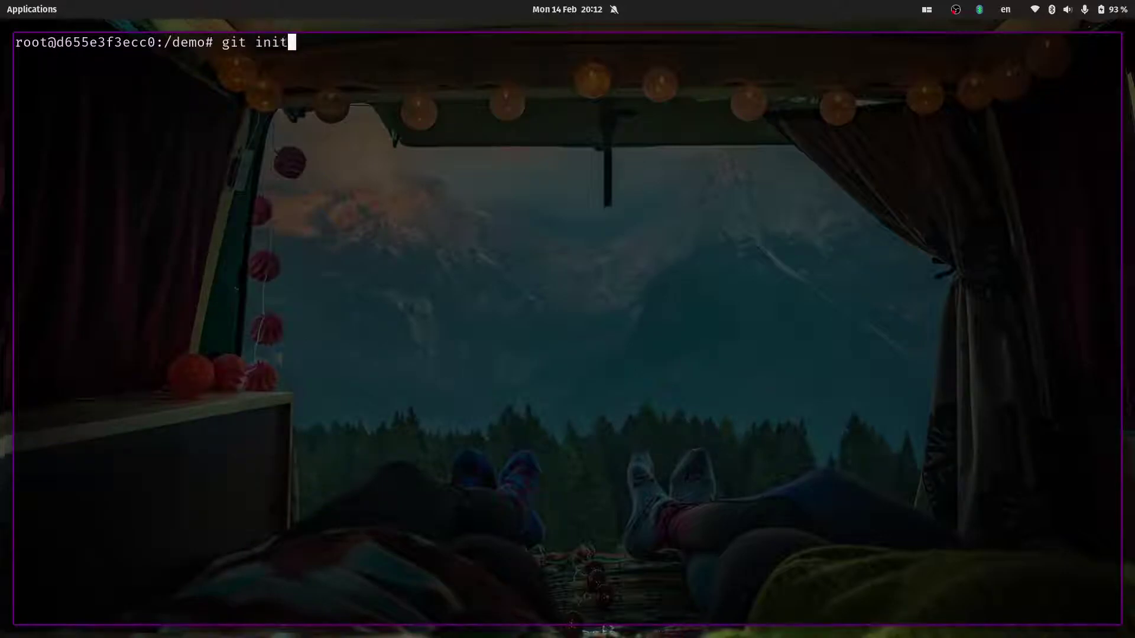
pyautogui.press('Return')
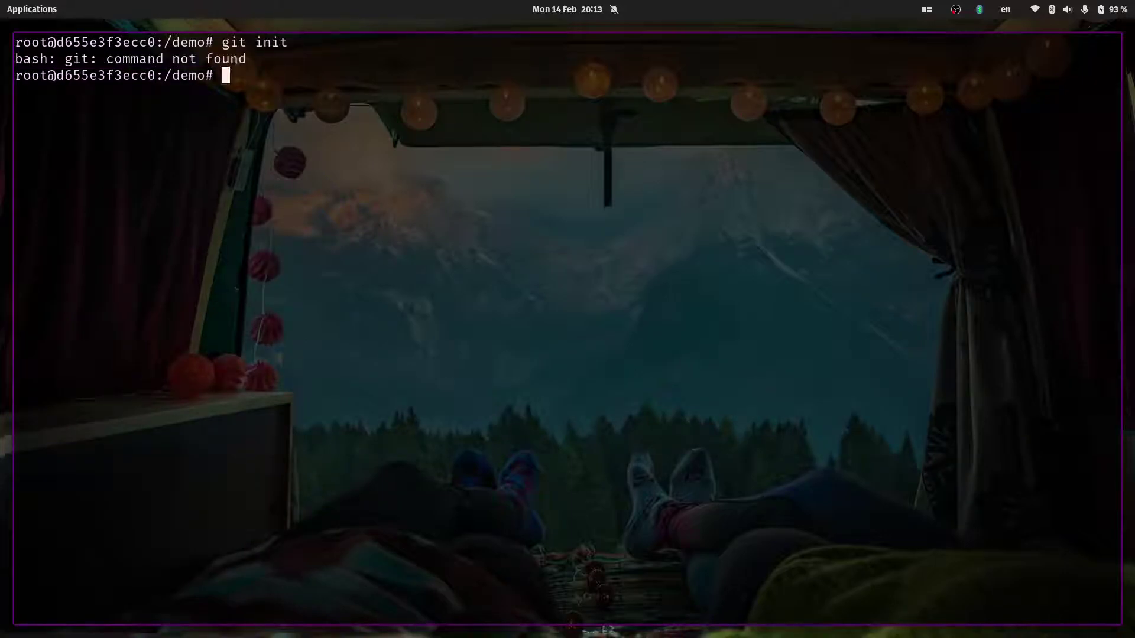
pyautogui.write('apt-get install git -y')
pyautogui.press('Return')
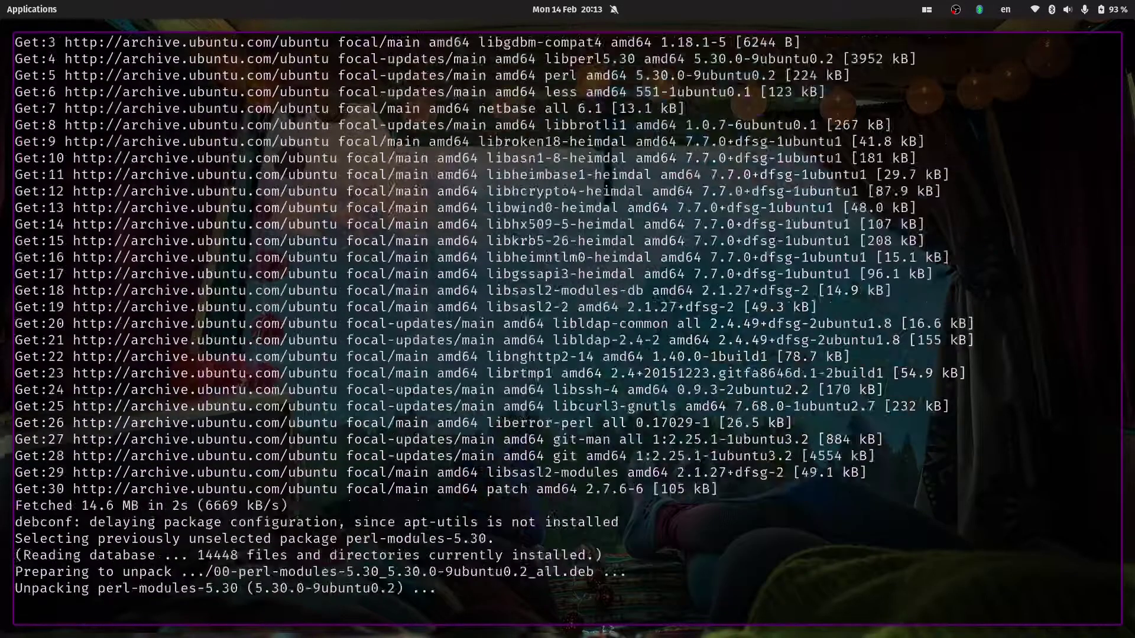
# - Initialize a Git repository in /demo with git init and clear the terminal
pyautogui.write('git init')
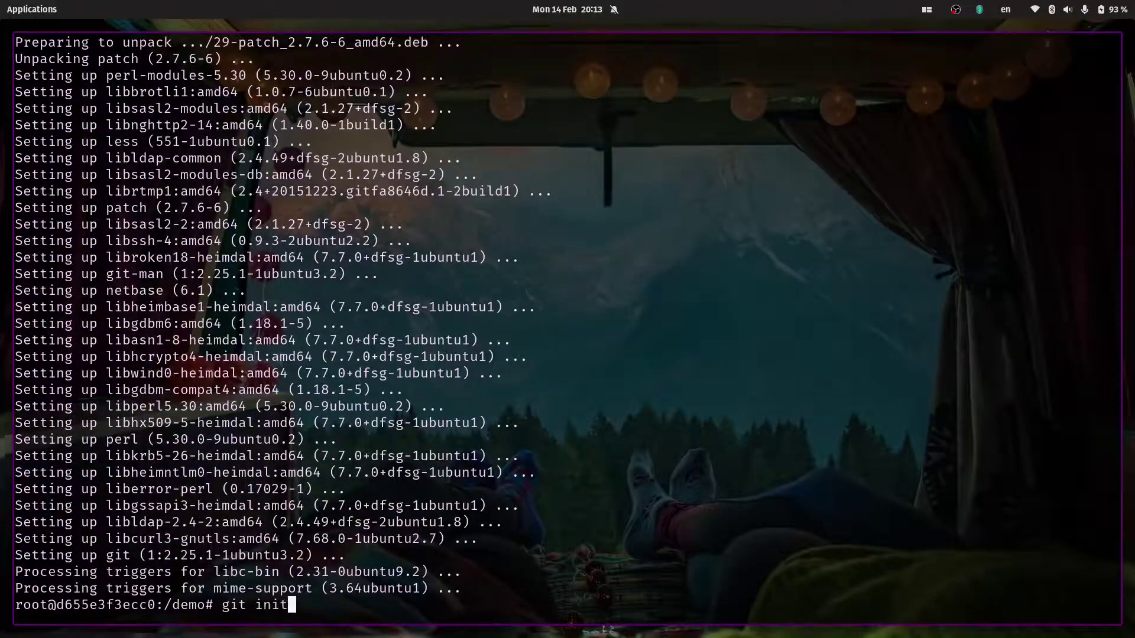
pyautogui.press('Return')
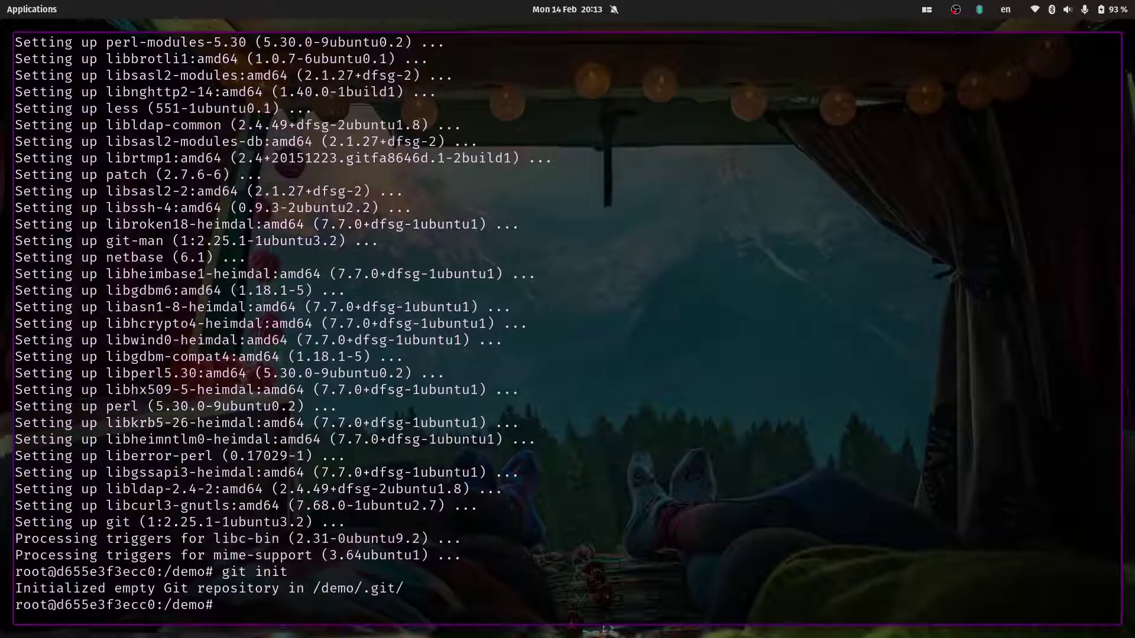
pyautogui.write('clear')
pyautogui.press('Return')
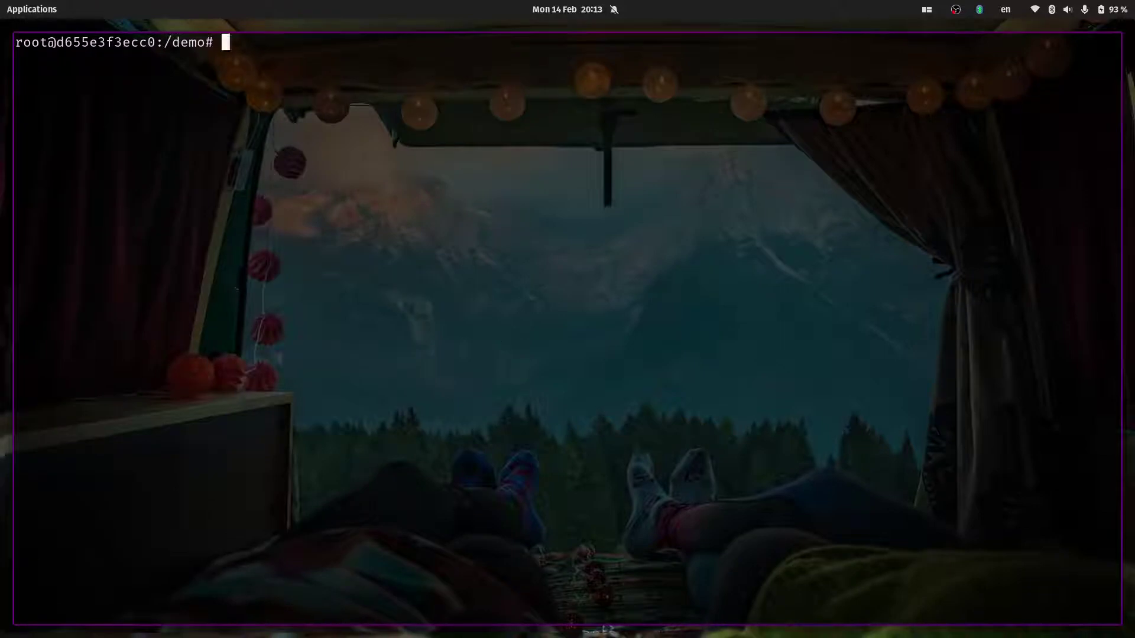
pyautogui.write('git add')
pyautogui.press('BackSpace')
pyautogui.press('BackSpace')
pyautogui.press('BackSpace')
pyautogui.press('BackSpace')
pyautogui.press('BackSpace')
pyautogui.press('BackSpace')
pyautogui.press('BackSpace')
pyautogui.press('BackSpace')
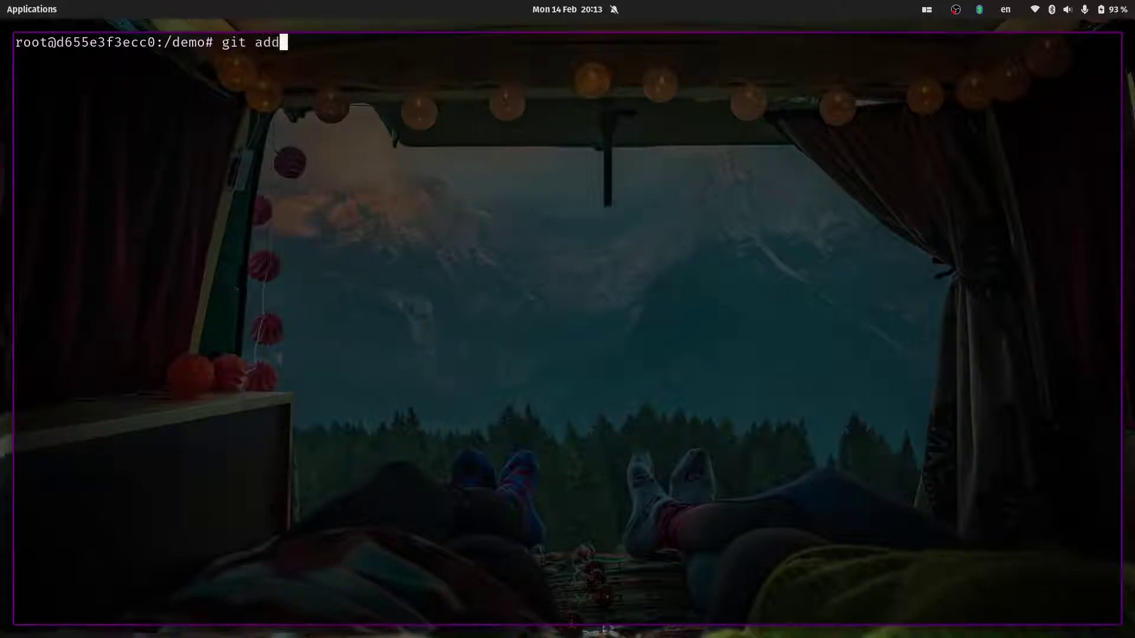
# - List the files in the /demo directory
pyautogui.write('ls')
pyautogui.press('Return')
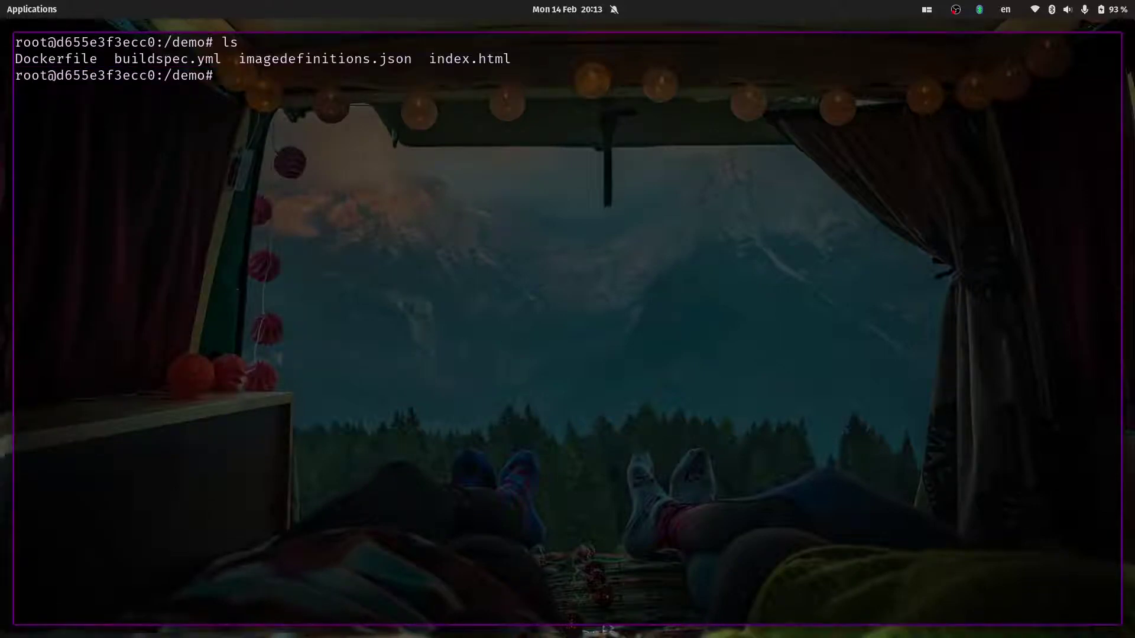
# - Stage all files in /demo with git add -A and check the repository with git status
pyautogui.write('git add -A')
pyautogui.press('Return')
pyautogui.write('git status')
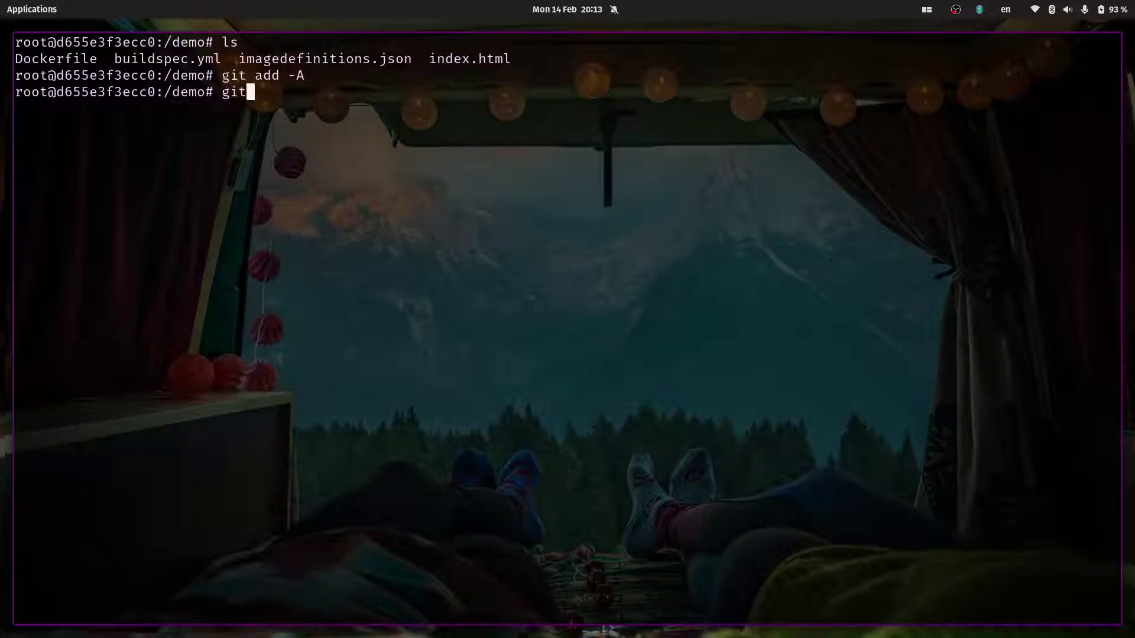
pyautogui.press('Return')
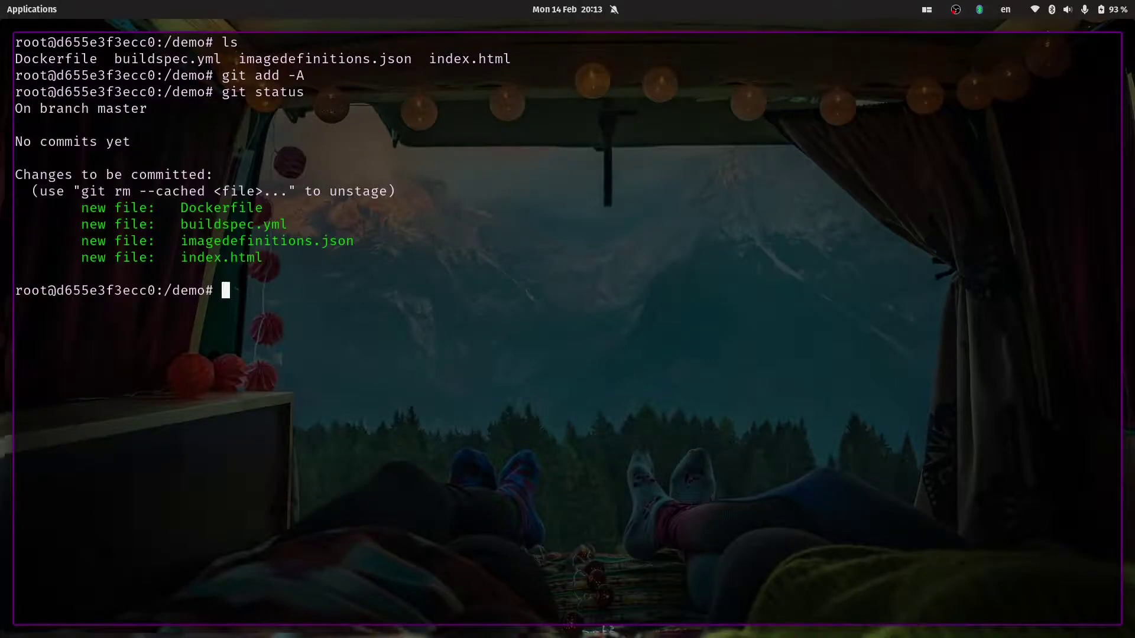
# - Try to commit the staged files with the message "first commit"
pyautogui.write('git commit ->')
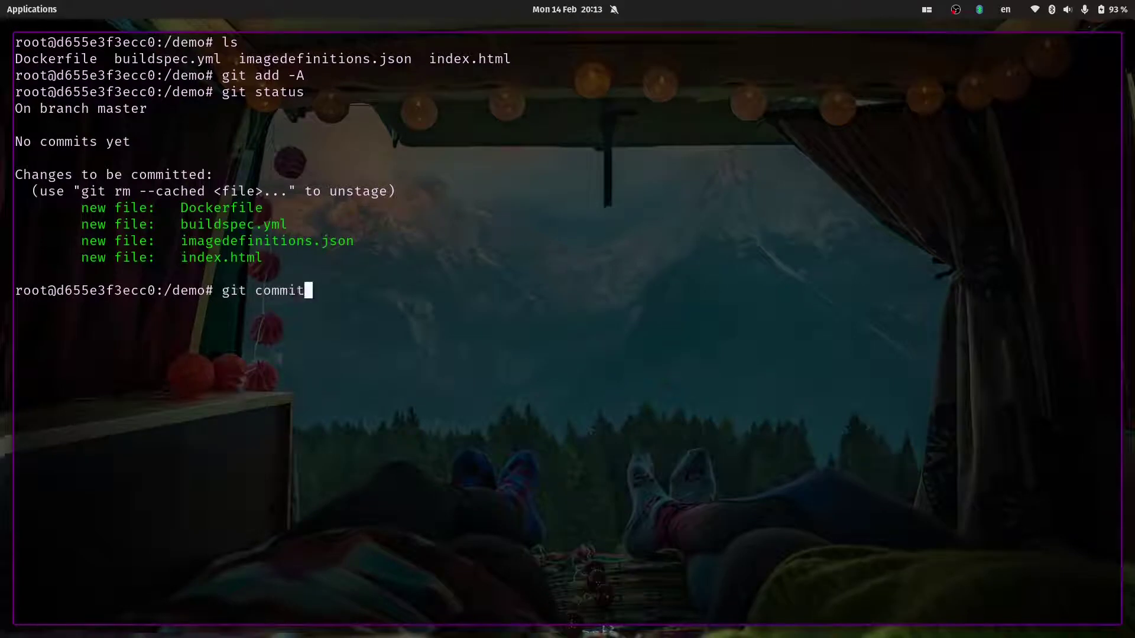
pyautogui.press('BackSpace')
pyautogui.press('BackSpace')
pyautogui.write('m "firs')
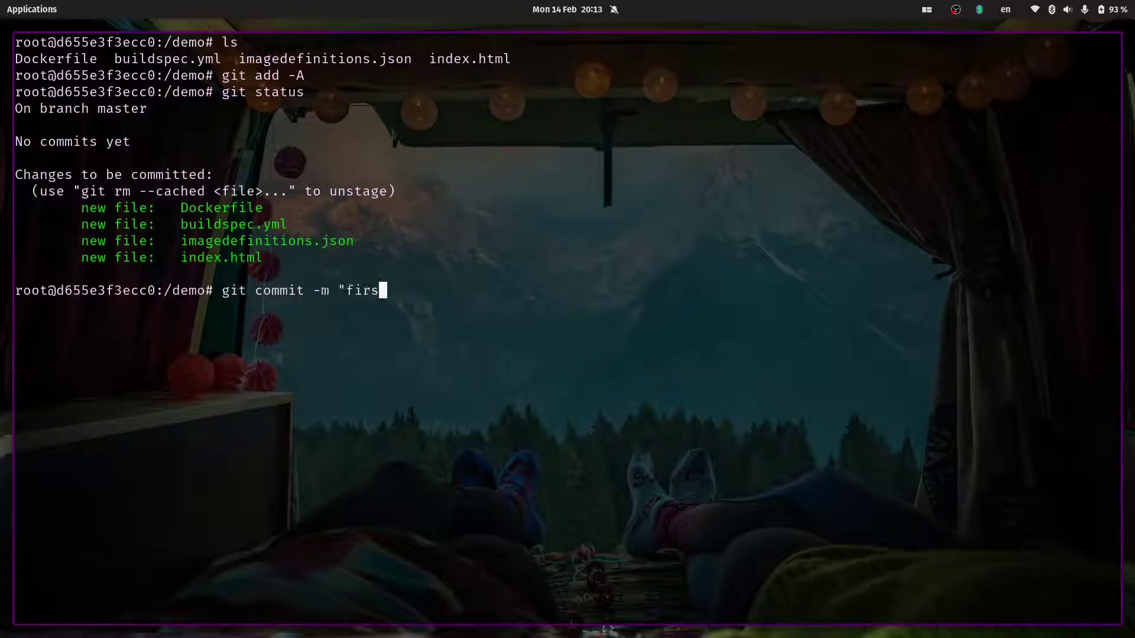
pyautogui.write('t commit')
pyautogui.press('BackSpace')
pyautogui.write('2')
pyautogui.press('Return')
pyautogui.write('git remote add')
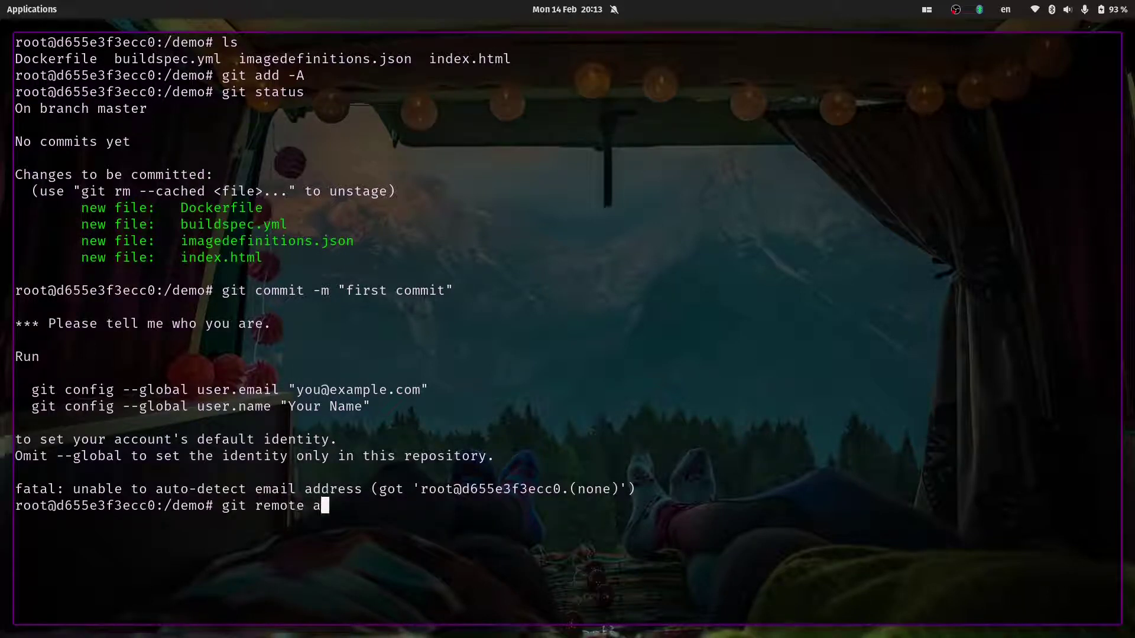
pyautogui.press('BackSpace')
pyautogui.press('BackSpace')
pyautogui.press('BackSpace')
pyautogui.press('BackSpace')
pyautogui.press('BackSpace')
pyautogui.press('BackSpace')
pyautogui.press('BackSpace')
pyautogui.press('BackSpace')
pyautogui.press('BackSpace')
pyautogui.press('BackSpace')
pyautogui.press('BackSpace')
pyautogui.press('BackSpace')
pyautogui.press('BackSpace')
pyautogui.press('BackSpace')
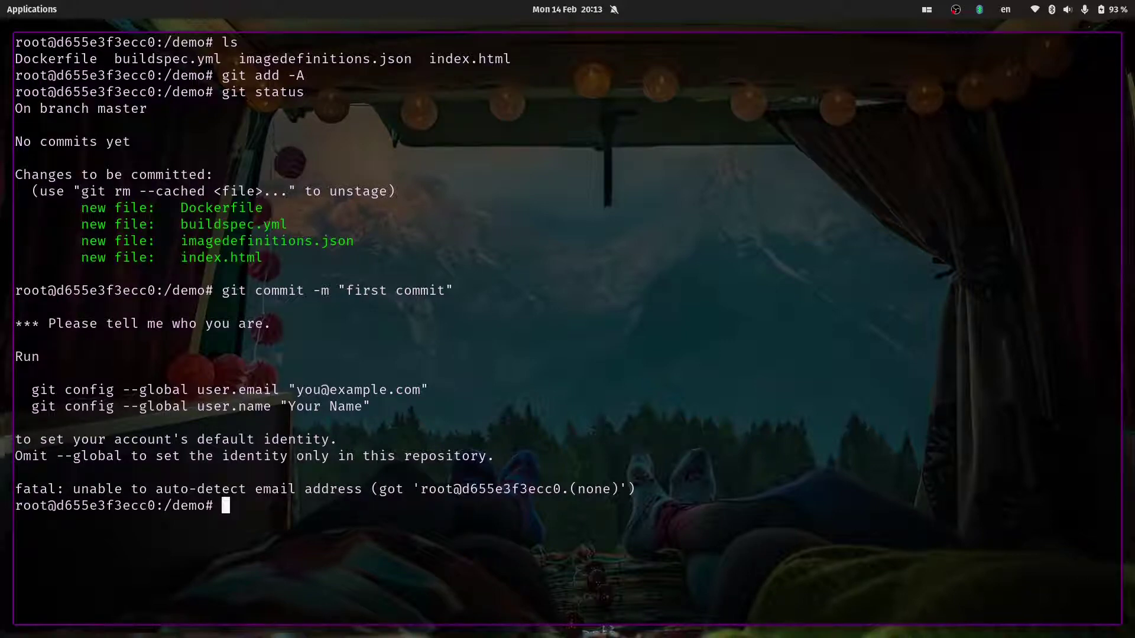
# - Set Git's global user.email to the committer's e-mail address with git config
pyautogui.write('git config --')
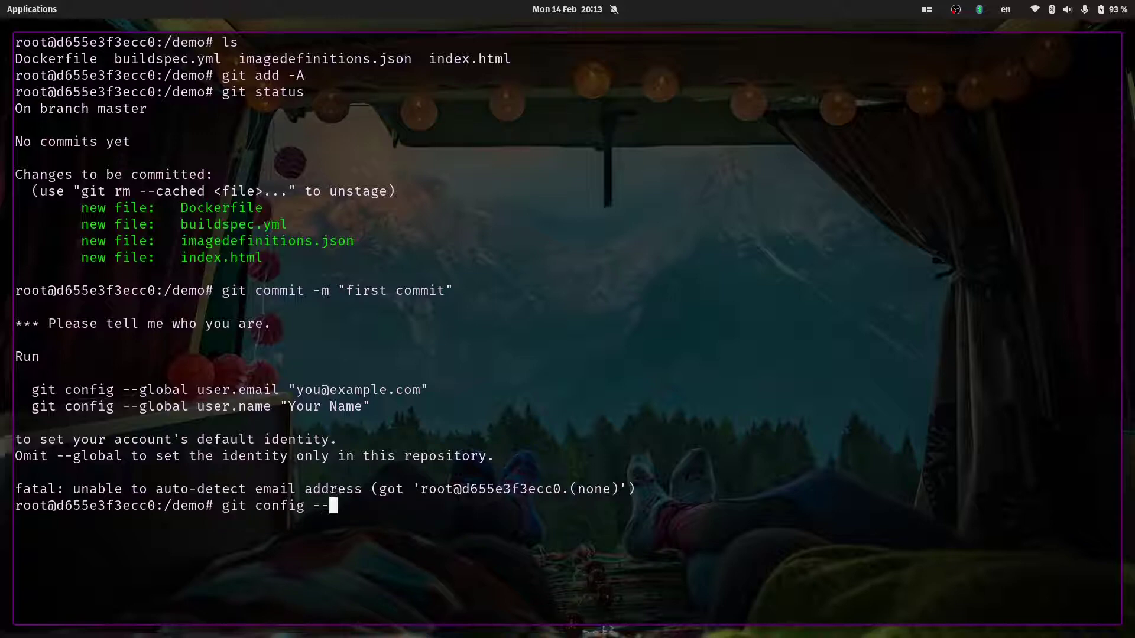
pyautogui.write('global user.email')
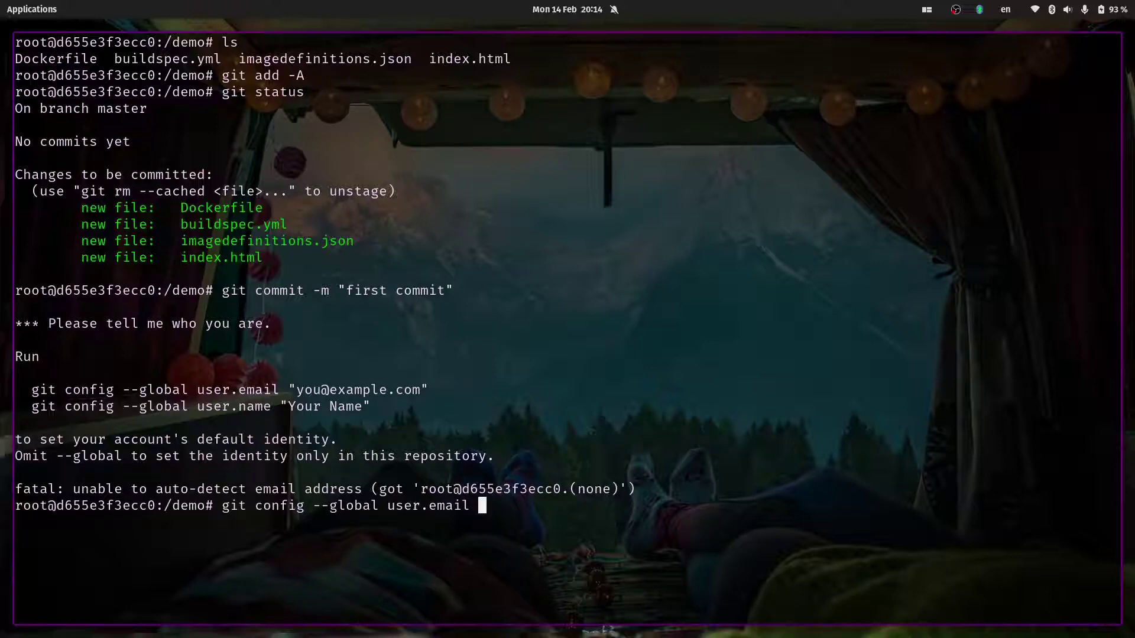
pyautogui.write(' youtube@exam')
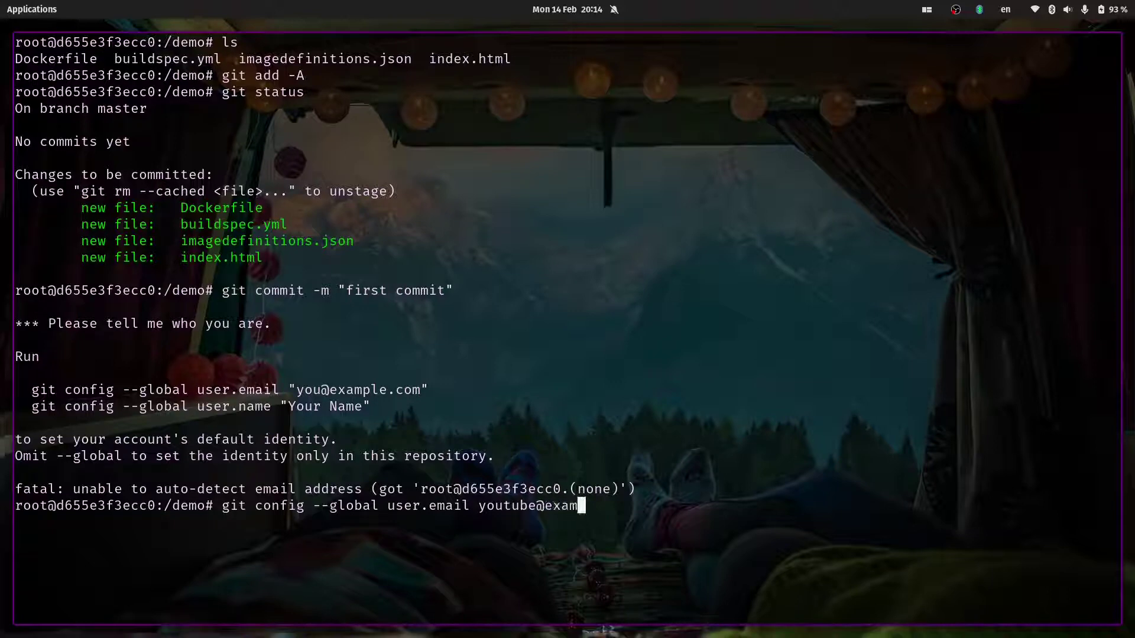
pyautogui.write('ple.com')
pyautogui.press('Return')
# - Set Git's global user.name to youtube with git config
pyautogui.press('Up')
pyautogui.press('BackSpace')
pyautogui.press('BackSpace')
pyautogui.press('BackSpace')
pyautogui.press('BackSpace')
pyautogui.press('BackSpace')
pyautogui.press('BackSpace')
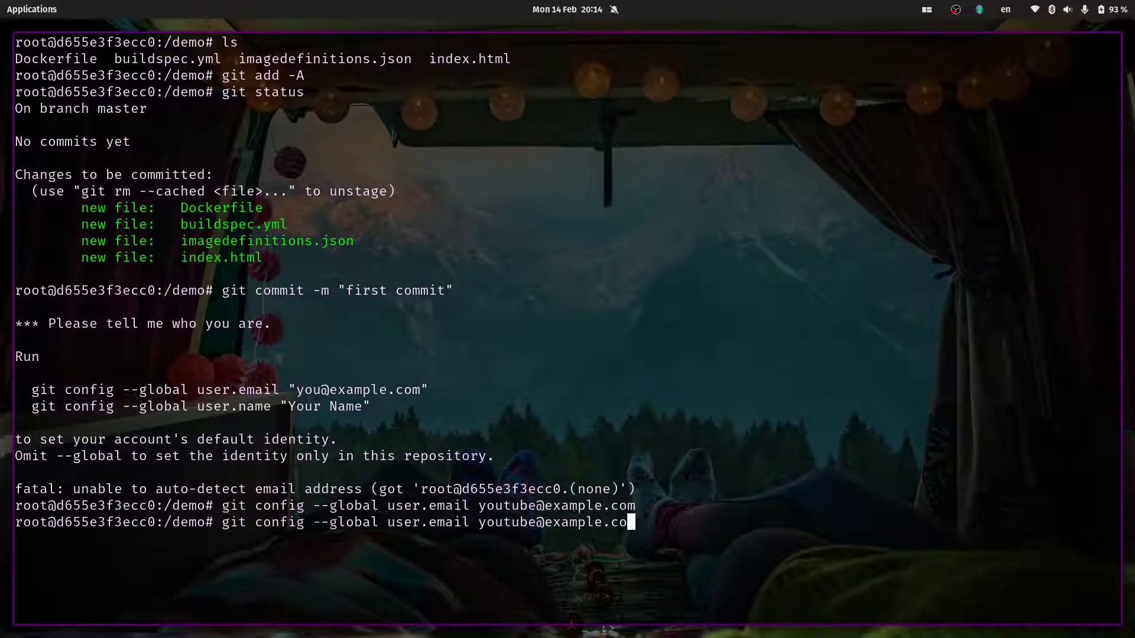
pyautogui.press('BackSpace')
pyautogui.press('BackSpace')
pyautogui.press('BackSpace')
pyautogui.press('BackSpace')
pyautogui.press('BackSpace')
pyautogui.press('BackSpace')
pyautogui.press('BackSpace')
pyautogui.press('BackSpace')
pyautogui.press('BackSpace')
pyautogui.press('BackSpace')
pyautogui.press('BackSpace')
pyautogui.press('BackSpace')
pyautogui.press('BackSpace')
pyautogui.press('BackSpace')
pyautogui.press('BackSpace')
pyautogui.press('BackSpace')
pyautogui.press('BackSpace')
pyautogui.press('BackSpace')
pyautogui.press('BackSpace')
pyautogui.write('nam')
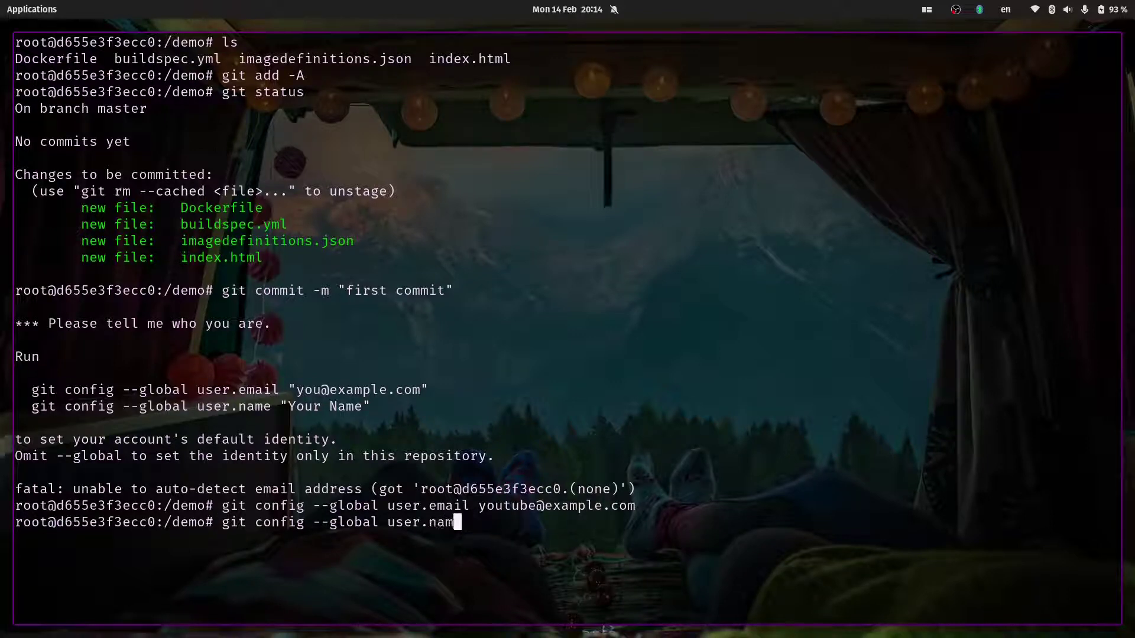
pyautogui.write('e youtube')
pyautogui.press('Return')
# - Commit the staged files with the message "first commit" and check the working tree with git status
pyautogui.press('Up')
pyautogui.press('Up')
pyautogui.press('Up')
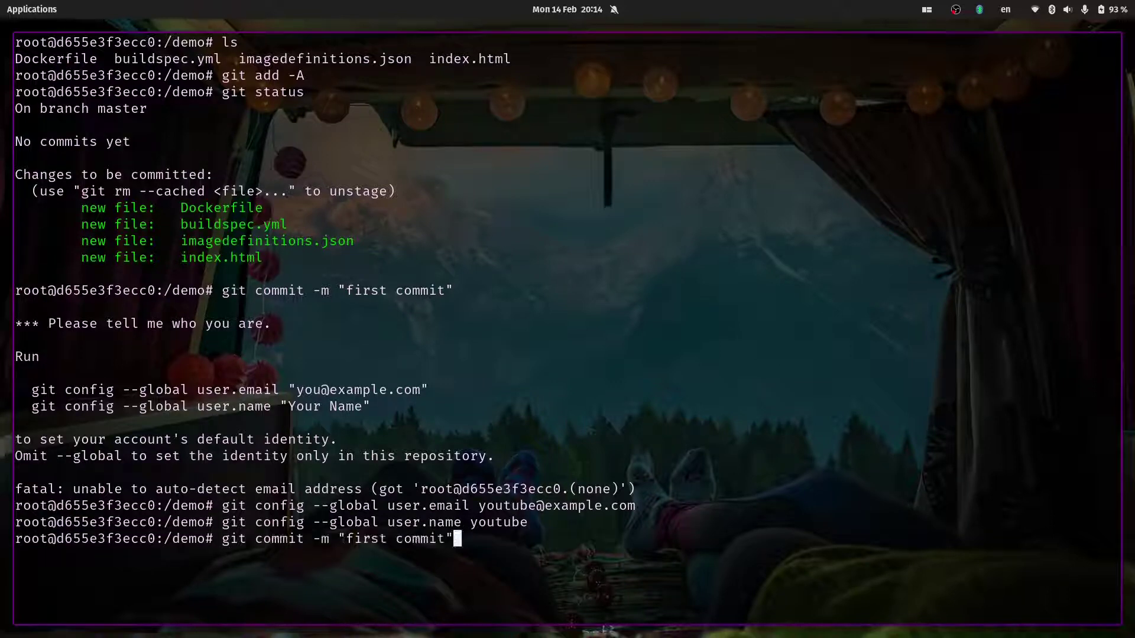
pyautogui.press('Return')
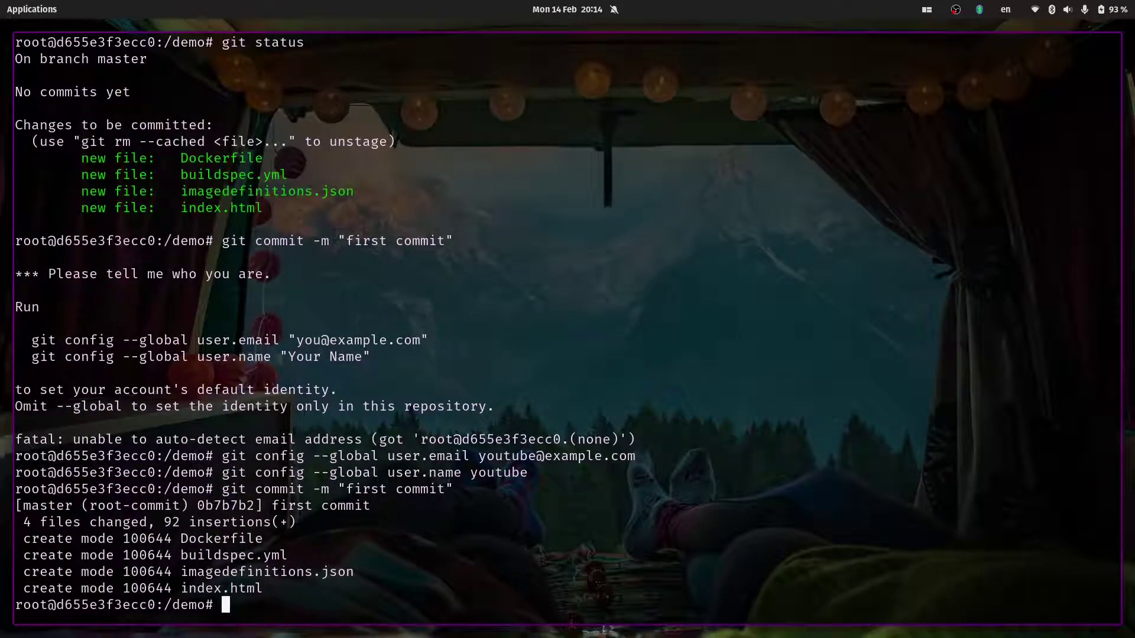
pyautogui.write('git status')
pyautogui.press('Return')
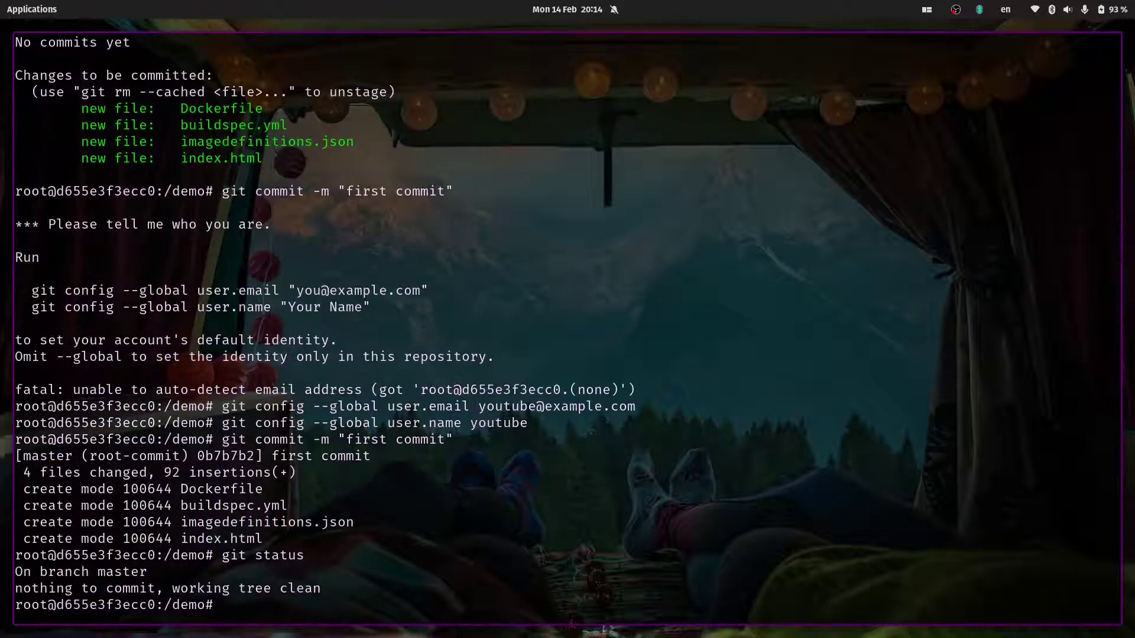
# - Add the Git remote origin with the URL ssh://git-codecommit.eu-north-1.amazonaws.com/v1/repos/youtube
pyautogui.write('git remote add origin')
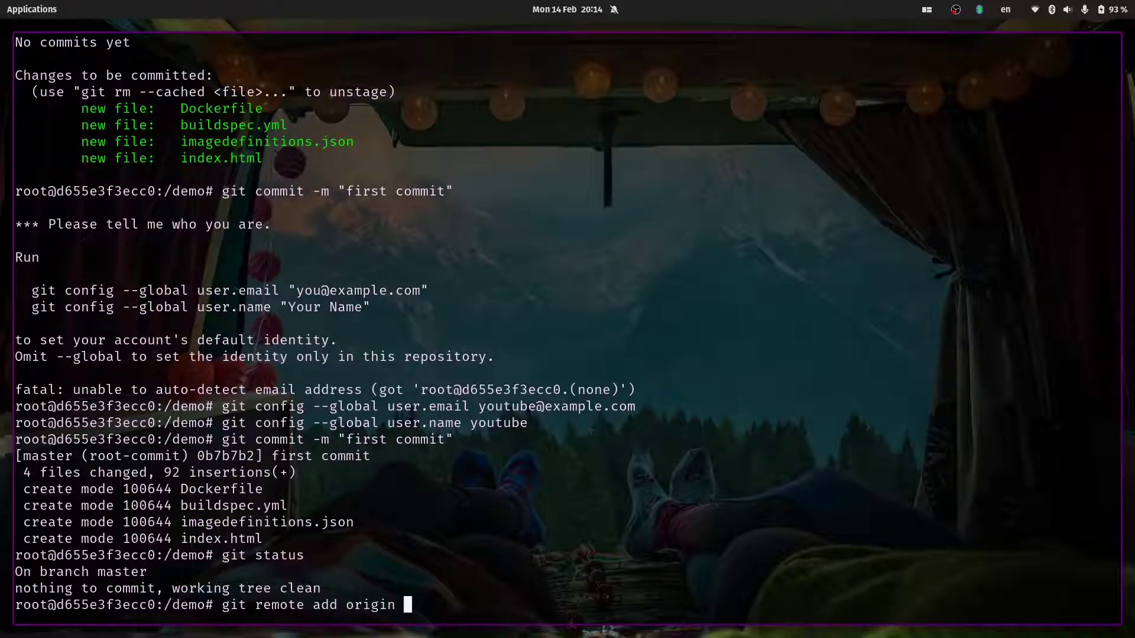
pyautogui.write('ssh://git-codecommit.eu-north-1.amazonaws.com/v1/repos/youtube')
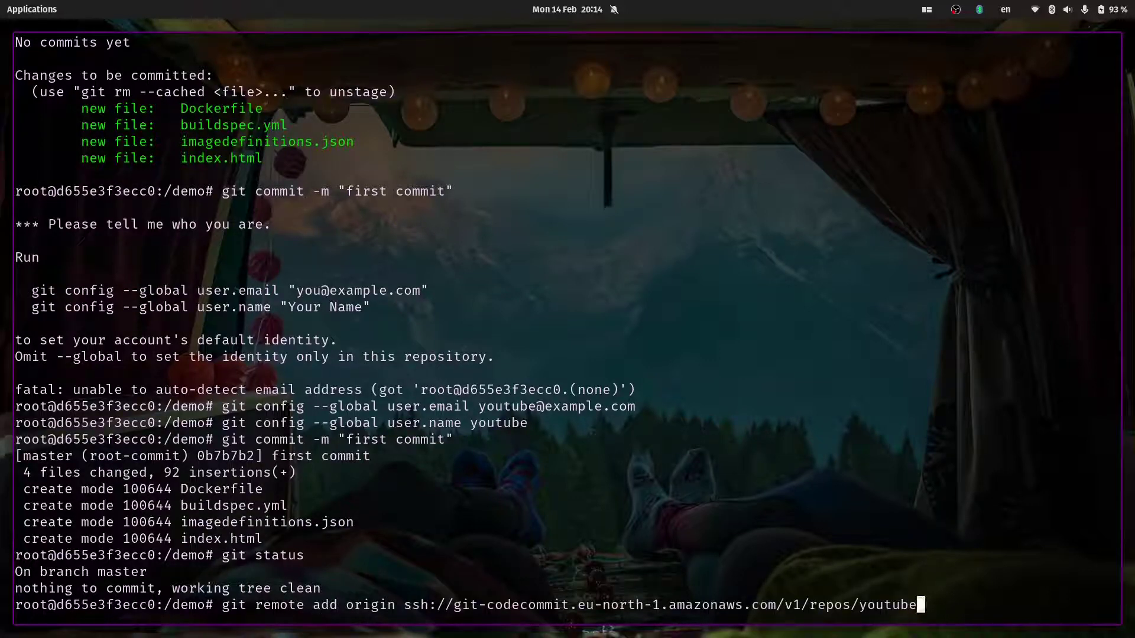
pyautogui.press('Return')
# - Push master to origin with git push -u origin master, accepting the CodeCommit host's authenticity with yes
pyautogui.write('git push')
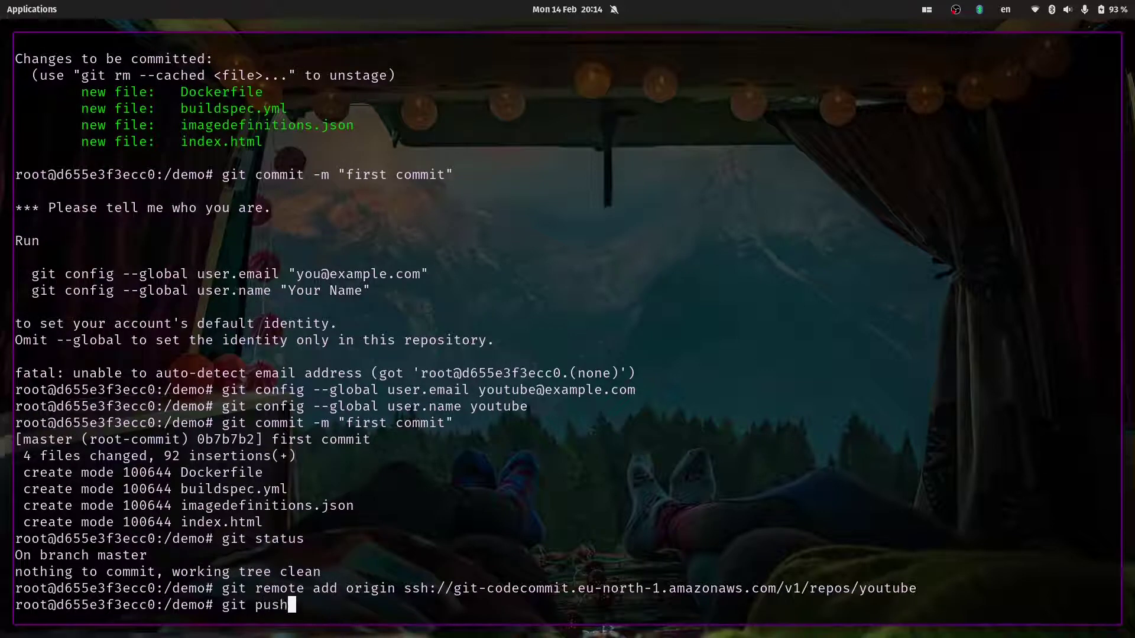
pyautogui.write(' -u orig')
pyautogui.write('in master')
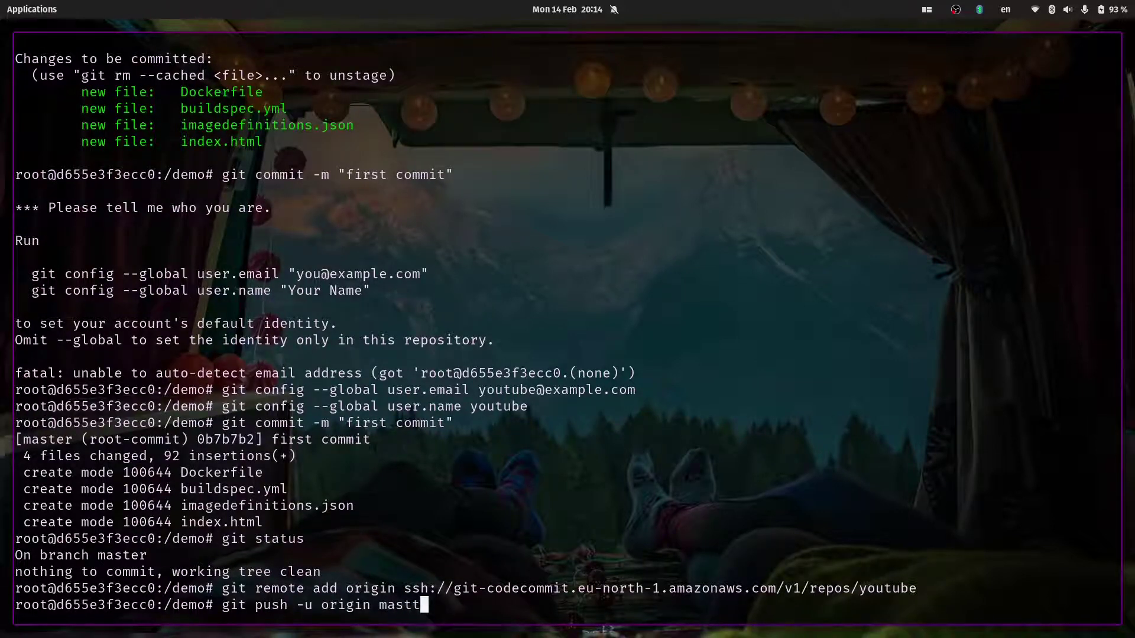
pyautogui.press('Return')
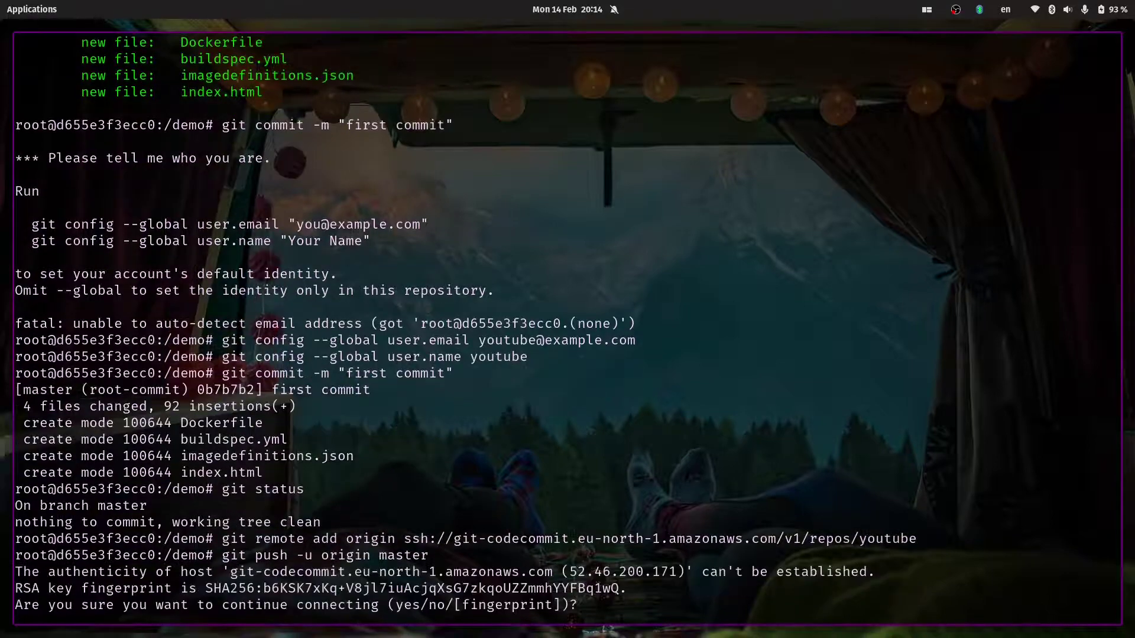
pyautogui.write('yes')
pyautogui.press('Return')
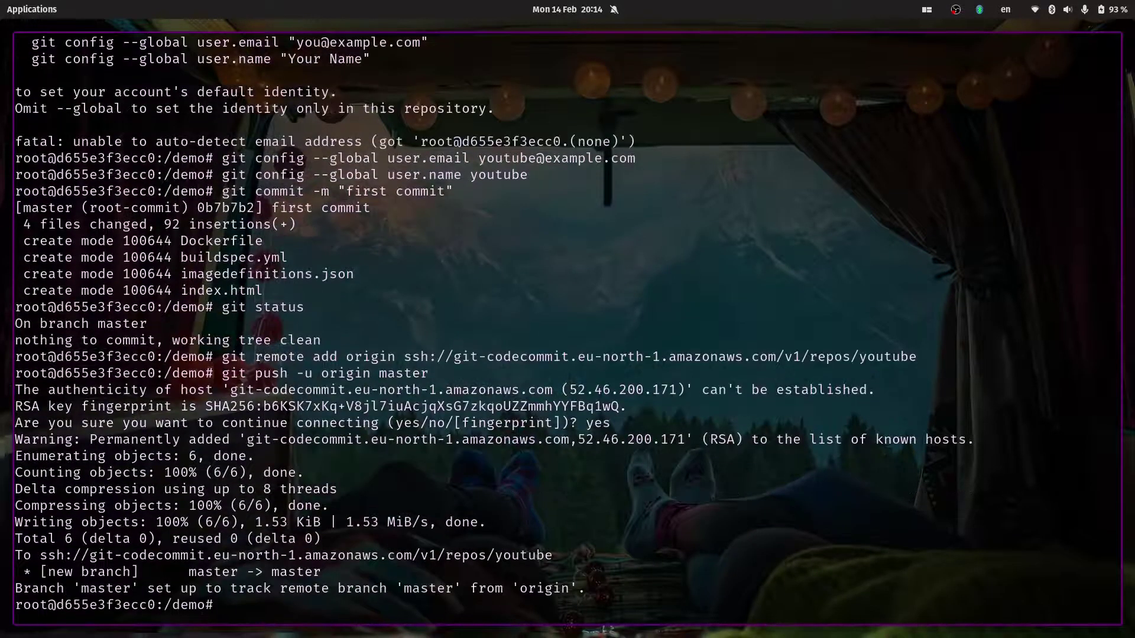
# - Switch to the browser and open the youtube repository from the CodeCommit repositories list to view its files
pyautogui.press('ctrl+super+Up')
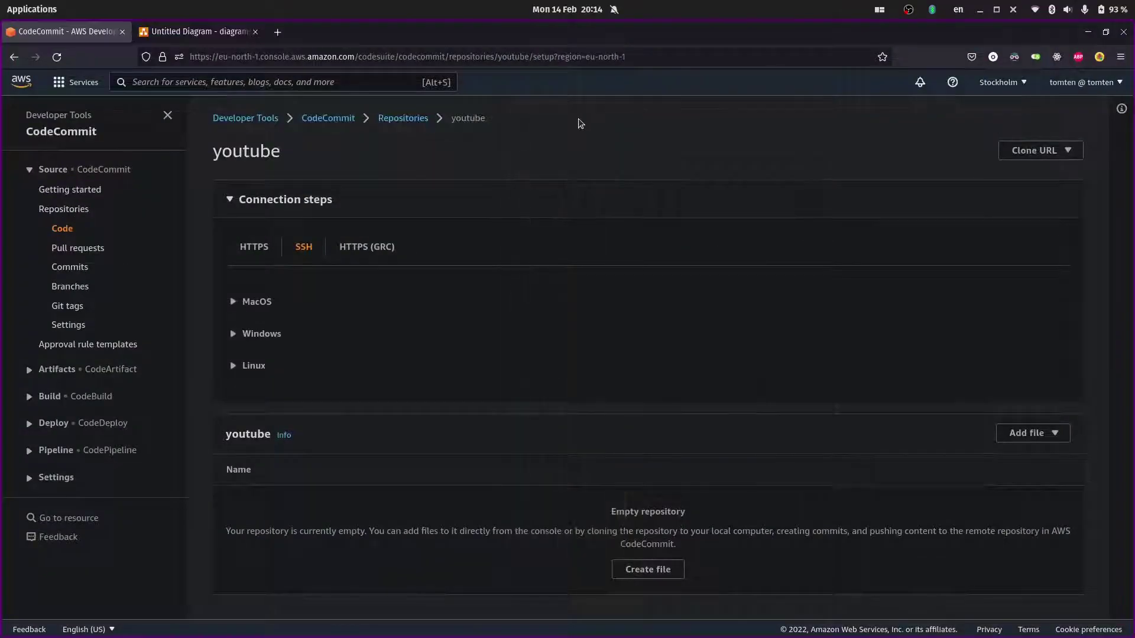
pyautogui.click(417, 123)
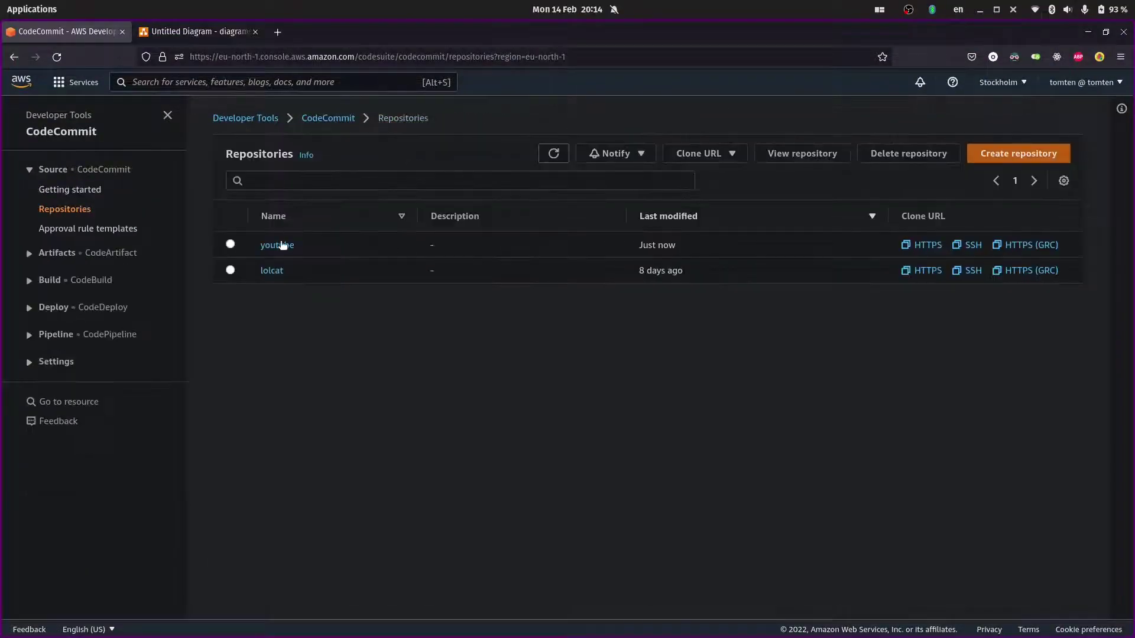
pyautogui.click(277, 244)
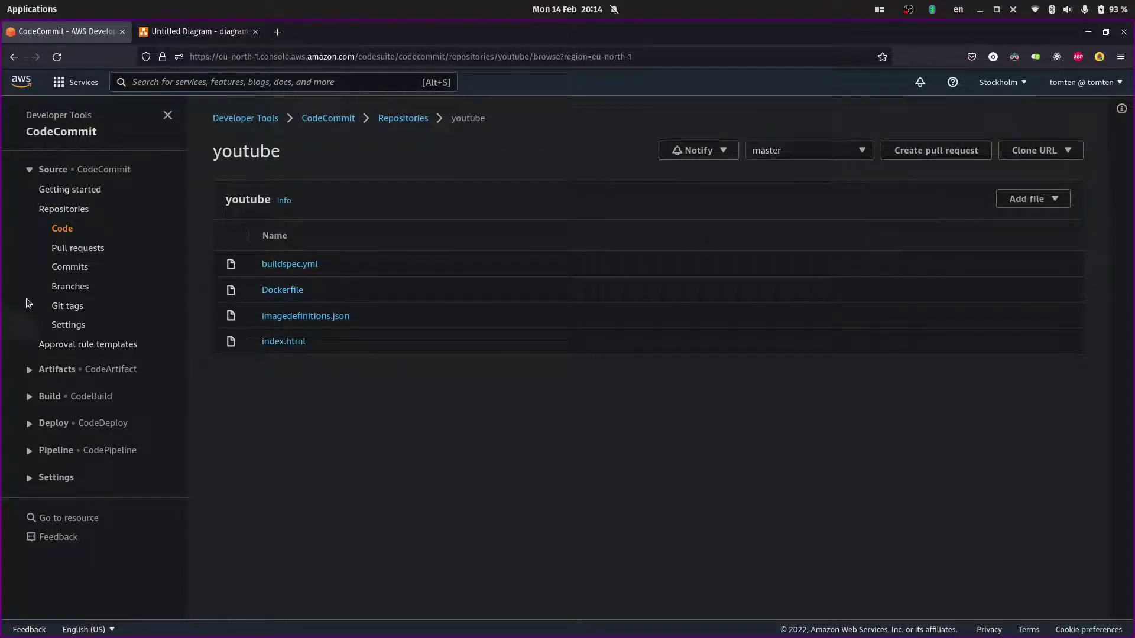
# - Find the Elastic Container Registry service in the AWS console and open its repositories list
pyautogui.click(202, 86)
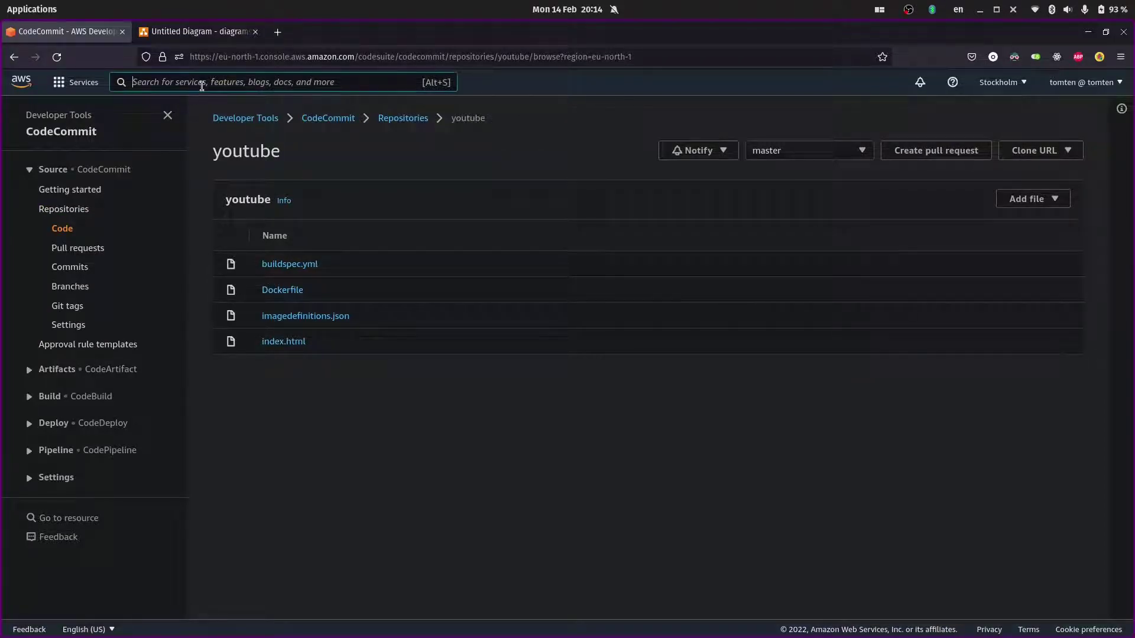
pyautogui.write('e')
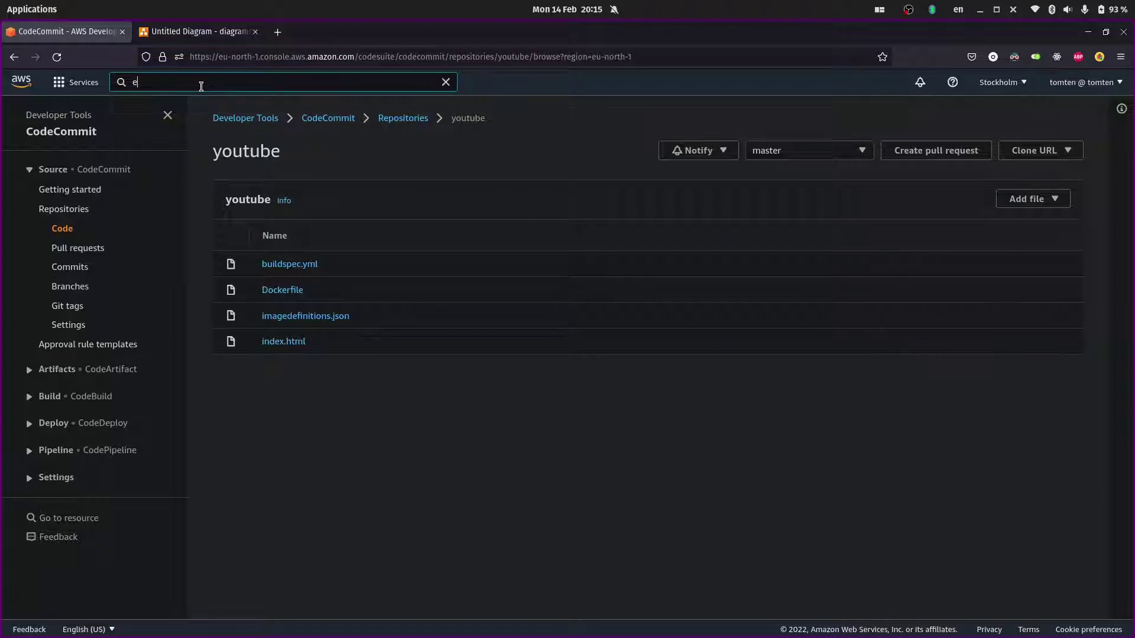
pyautogui.write('lastic cont')
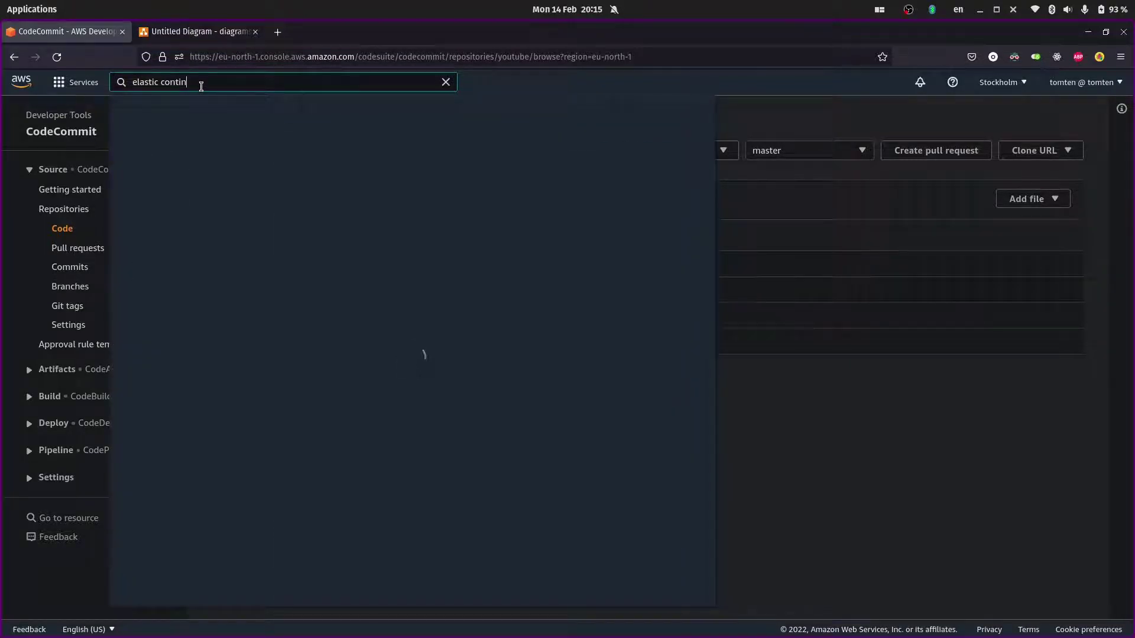
pyautogui.write('ainer regitry')
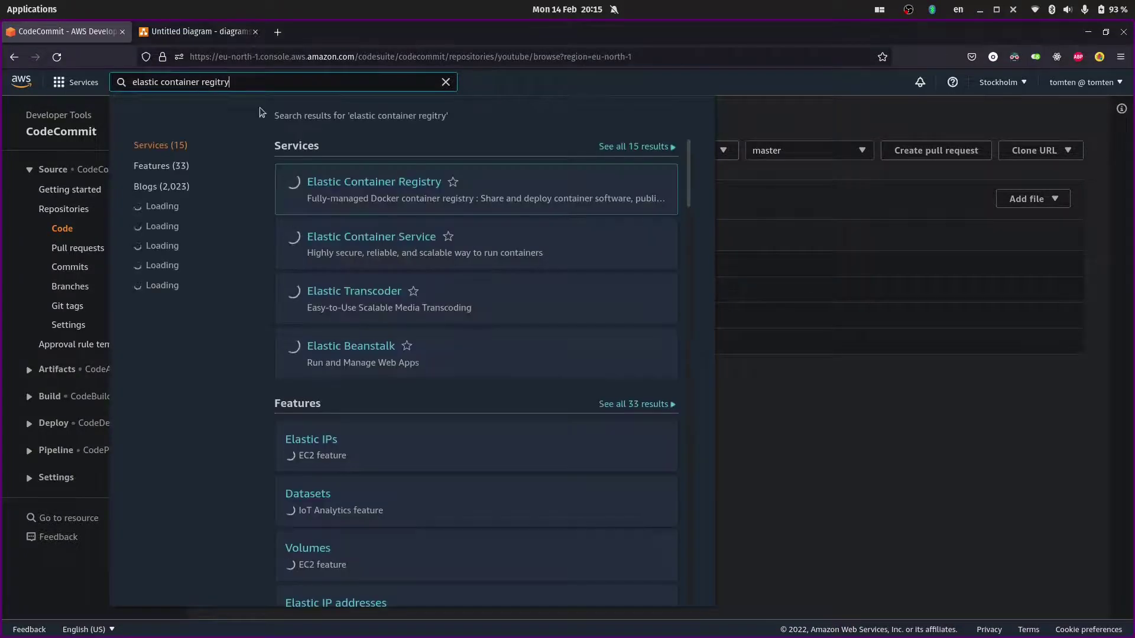
pyautogui.click(349, 181)
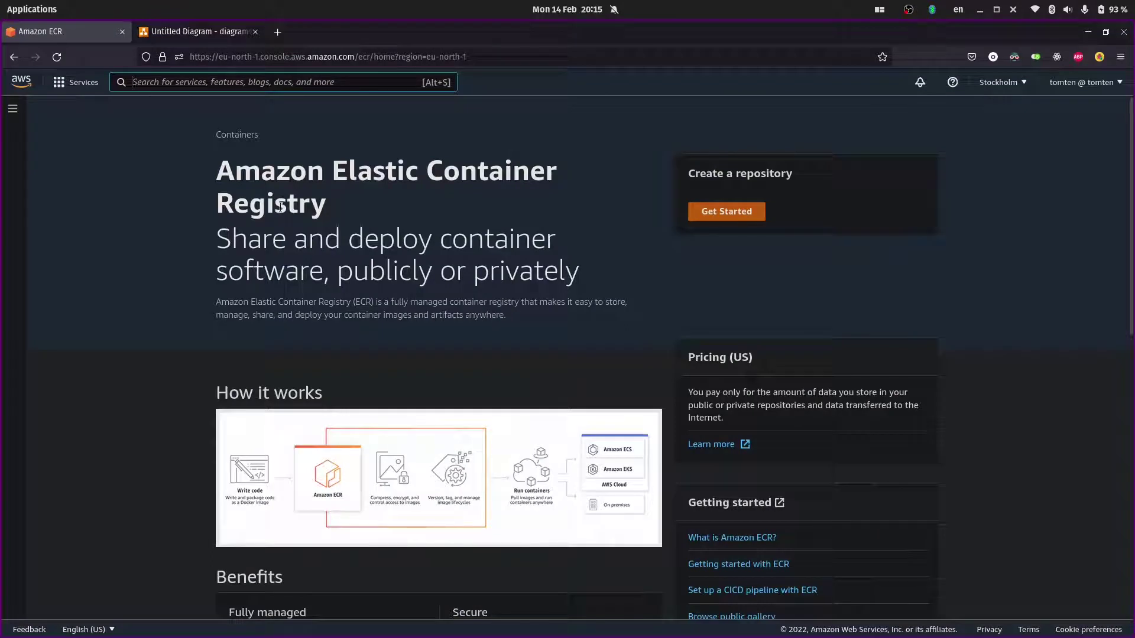
pyautogui.click(13, 109)
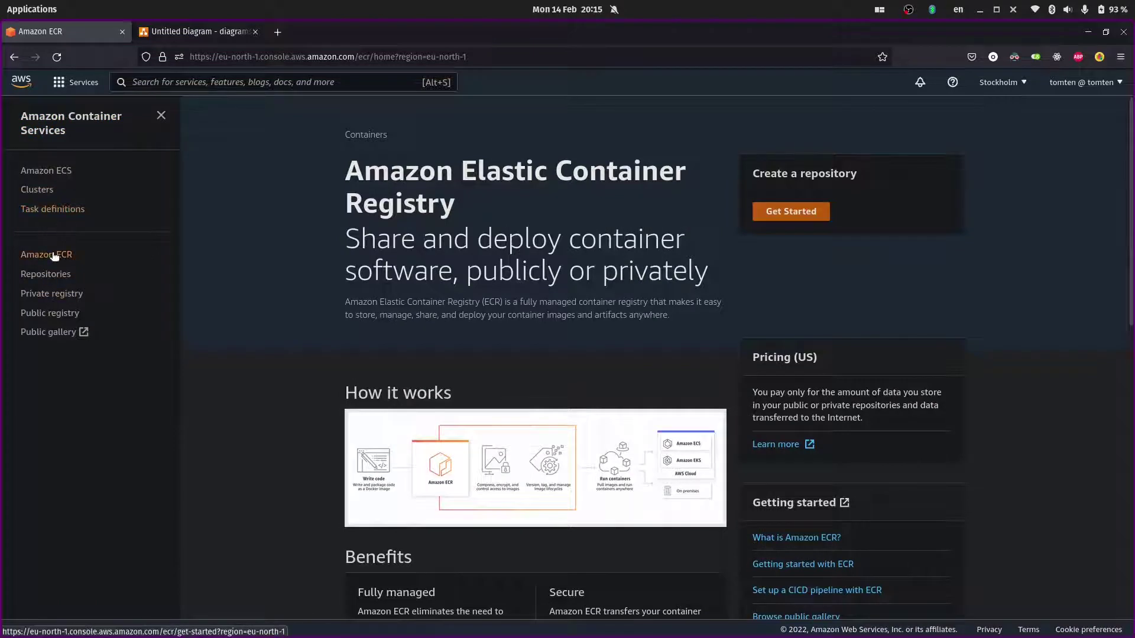
pyautogui.click(50, 275)
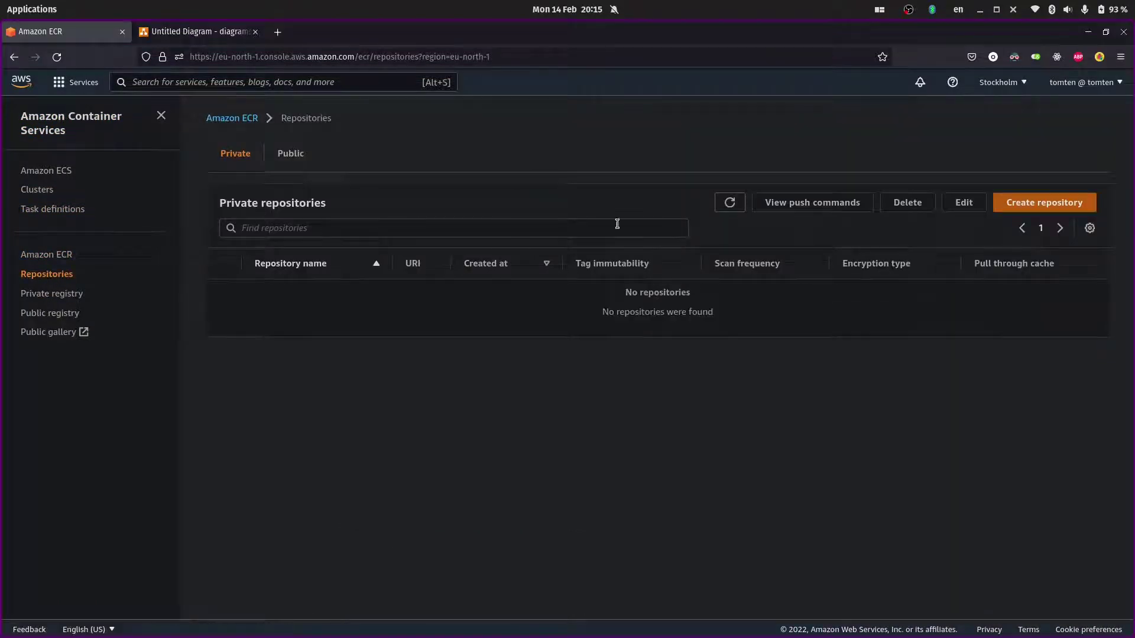
# - Create a private ECR repository named youtube, keeping the default tag immutability, scan and encryption settings
pyautogui.click(1074, 203)
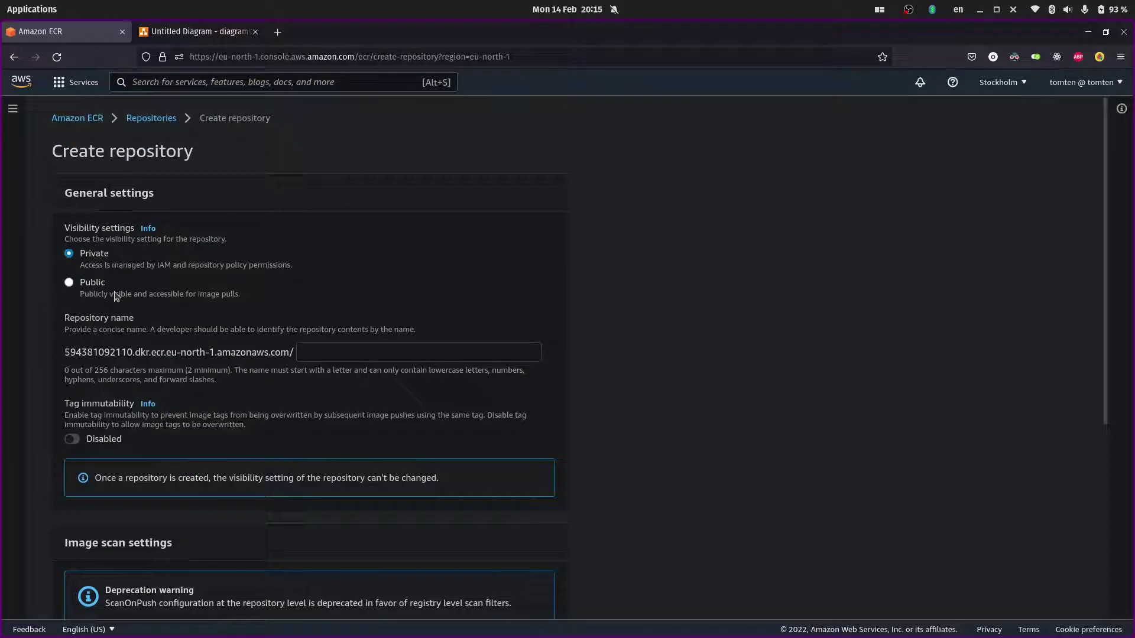
pyautogui.click(364, 355)
pyautogui.write('you')
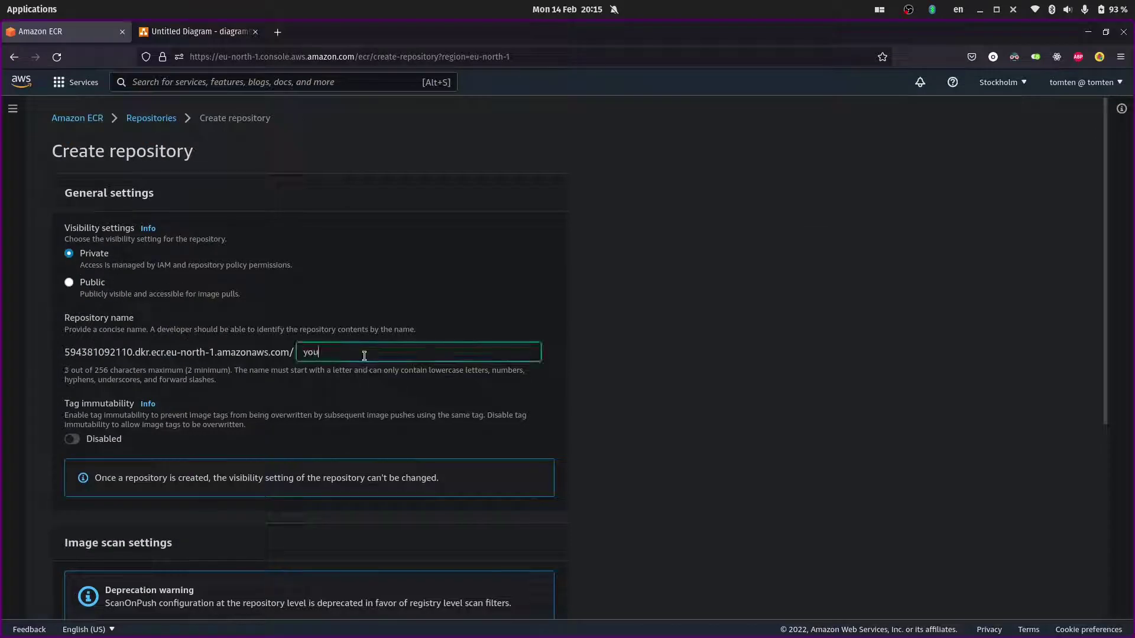
pyautogui.write('tube')
pyautogui.scroll(-2, 165, 385)
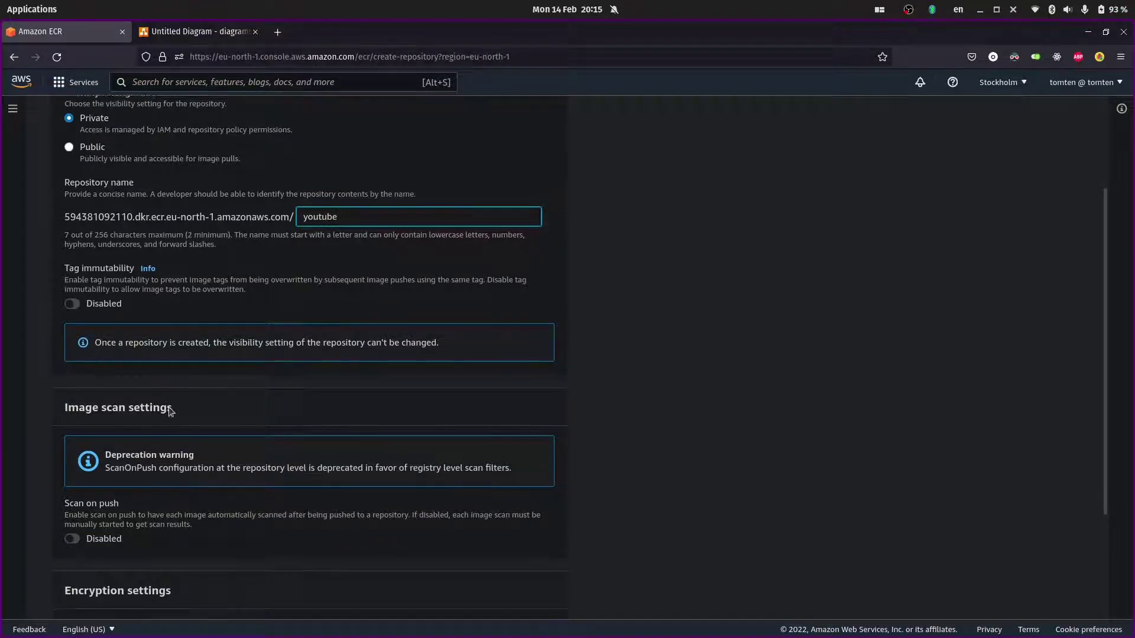
pyautogui.scroll(-2, 136, 400)
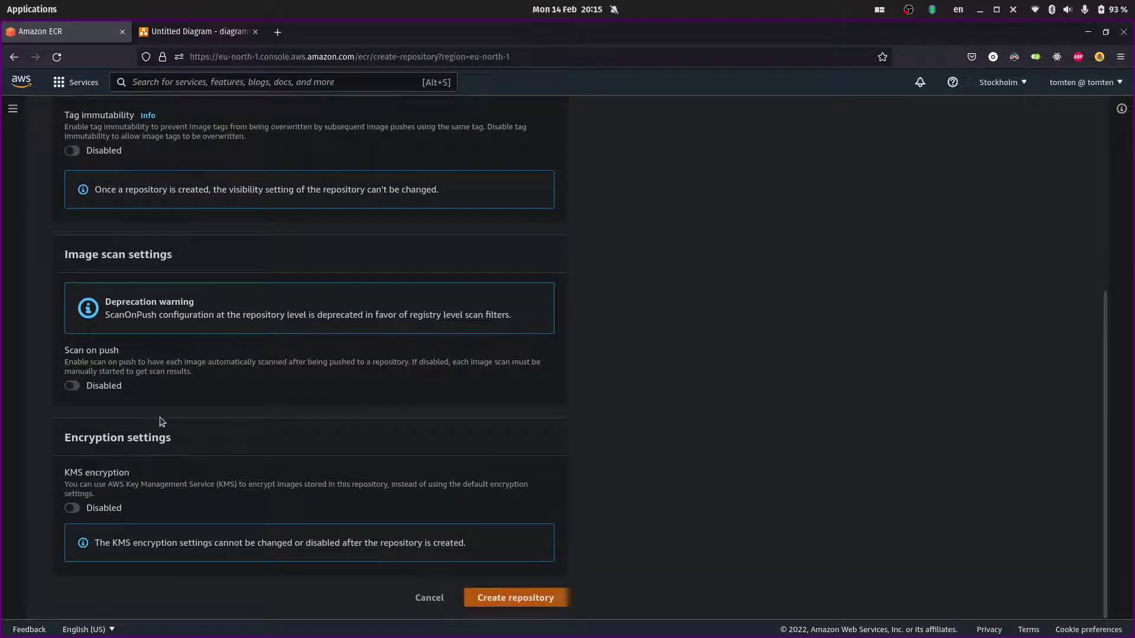
pyautogui.click(537, 598)
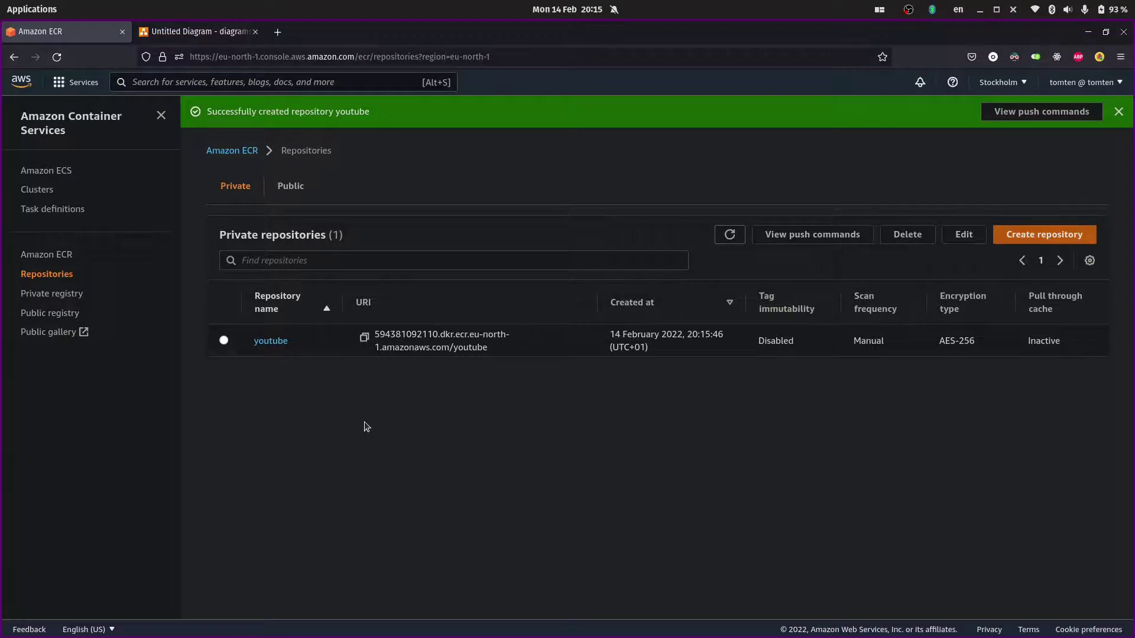
# - Switch to the terminal, list the files in the demo folder and open imagedefinitions.json in vim for editing
pyautogui.hotkey('alt', 'Tab')
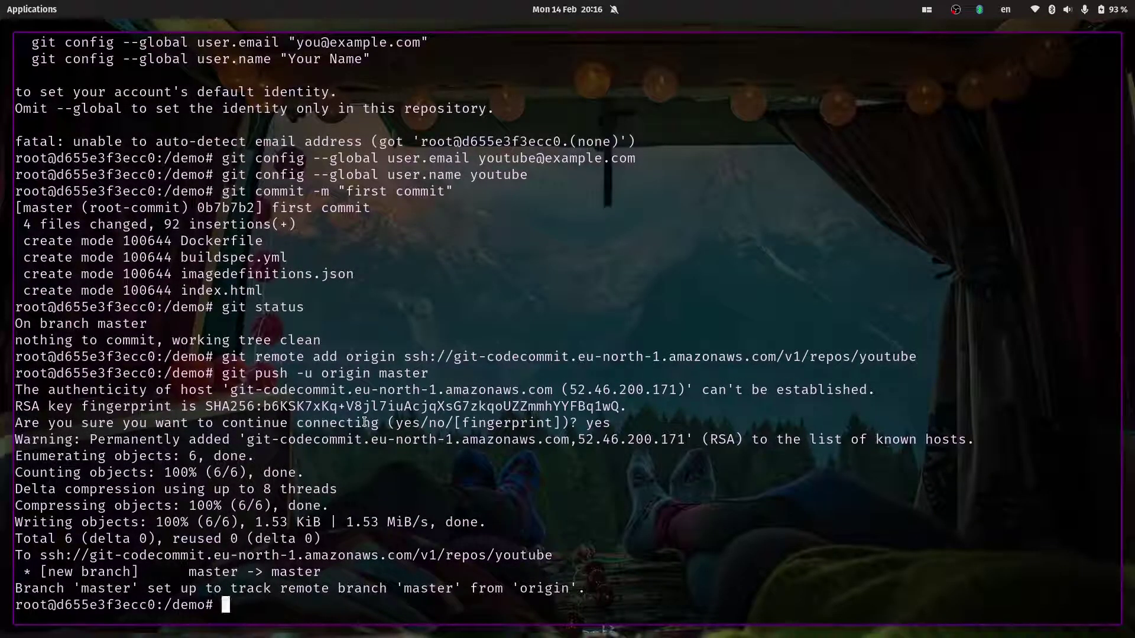
pyautogui.write('ls')
pyautogui.press('Return')
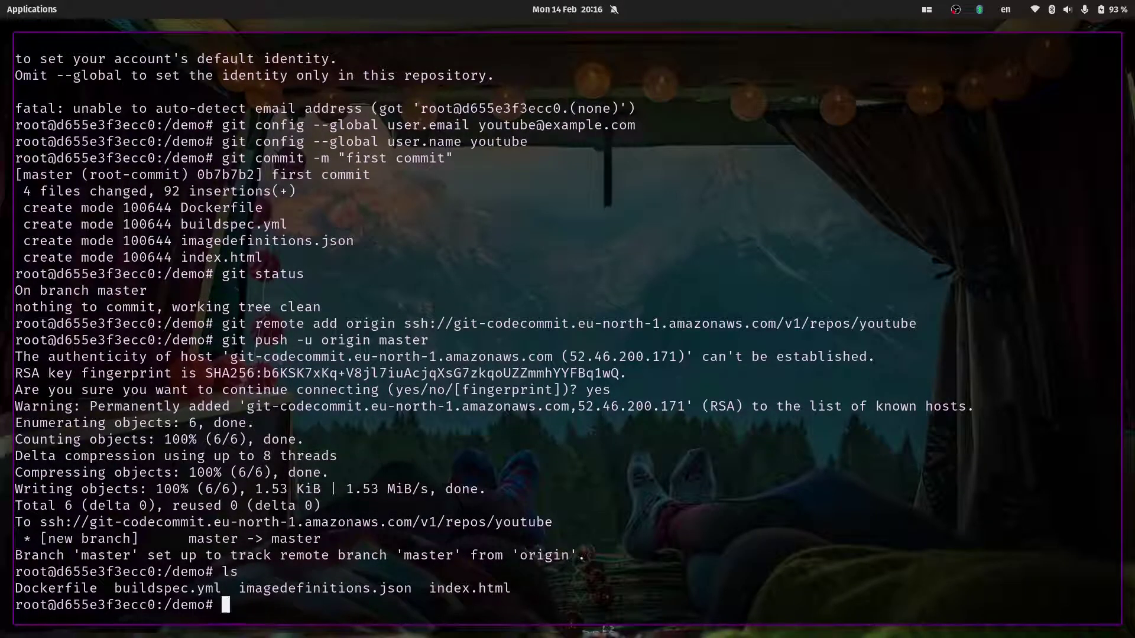
pyautogui.write('vim ima')
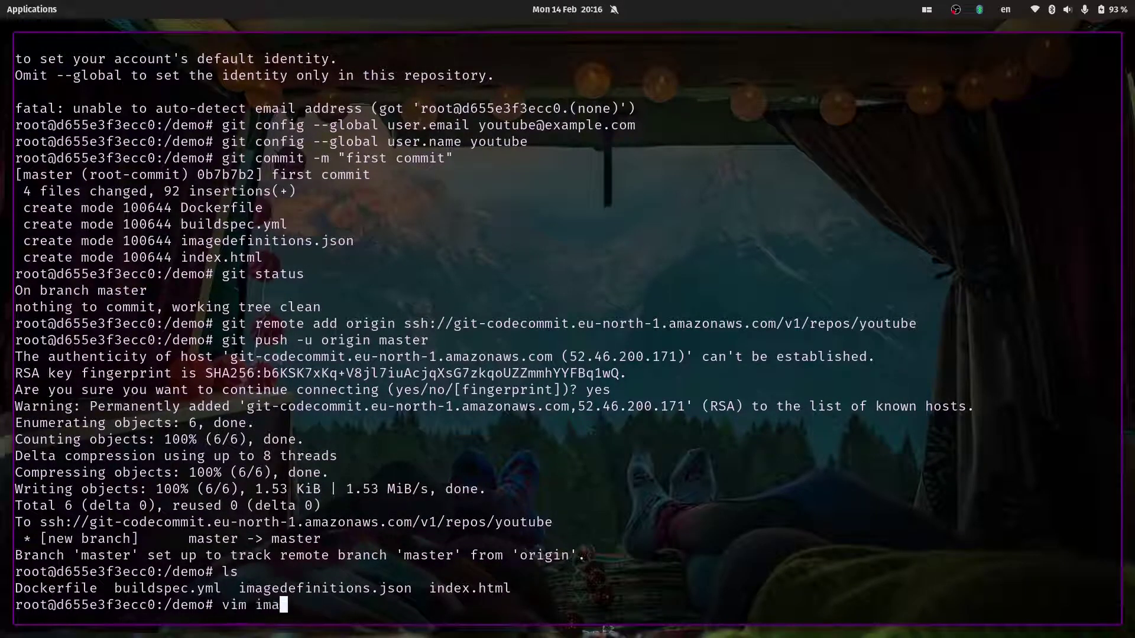
pyautogui.press('Tab')
pyautogui.press('Return')
pyautogui.press('i')
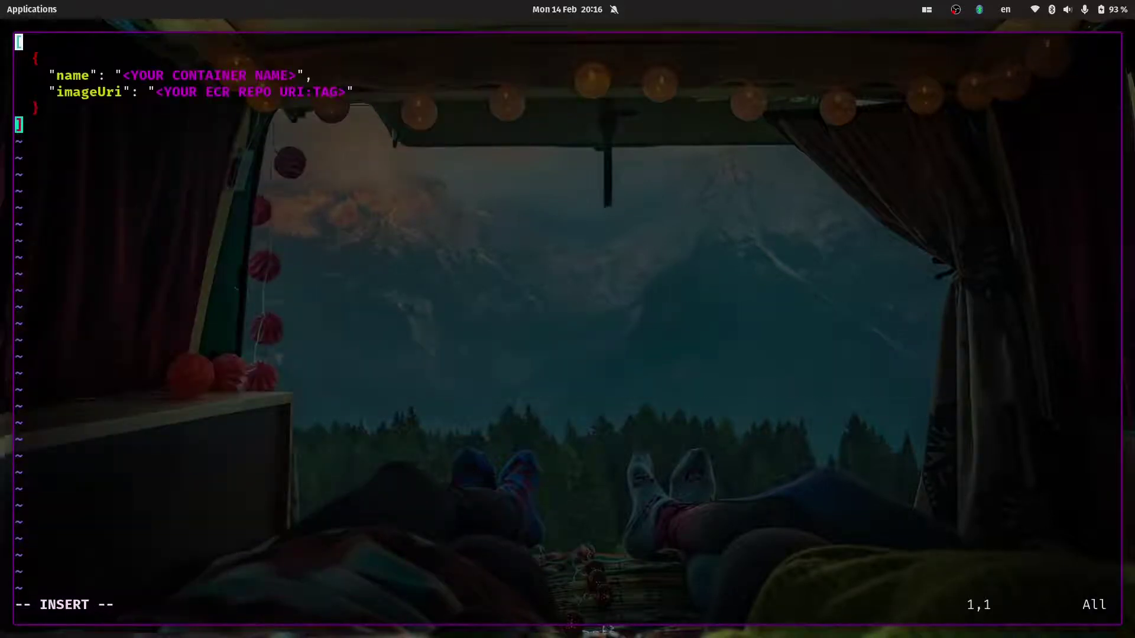
# - Remove the <YOUR ECR REPO URI:TAG> placeholder from the imageUri value
pyautogui.press('Down')
pyautogui.press('Down')
pyautogui.press('Down')
pyautogui.press('Right')
pyautogui.press('Right')
pyautogui.press('Right')
pyautogui.press('Right')
pyautogui.press('Right')
pyautogui.press('Right')
pyautogui.press('Right')
pyautogui.press('Right')
pyautogui.press('Right')
pyautogui.press('Right')
pyautogui.press('Right')
pyautogui.press('Right')
pyautogui.press('Right')
pyautogui.press('Right')
pyautogui.press('Right')
pyautogui.press('Right')
pyautogui.press('Right')
pyautogui.press('Right')
pyautogui.write('F')
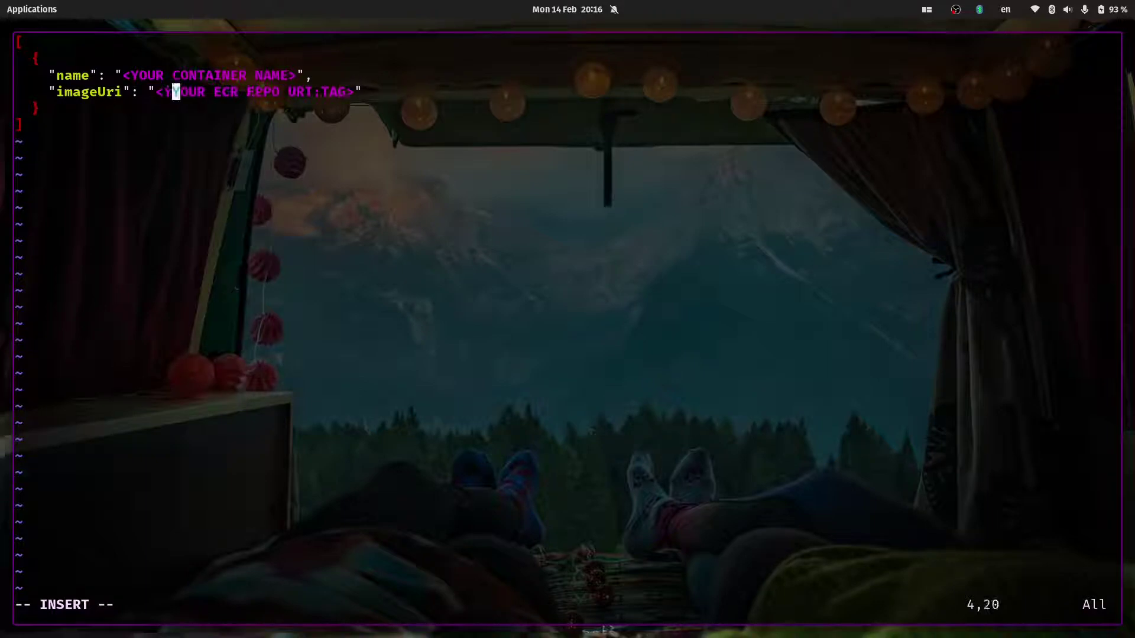
pyautogui.press('BackSpace')
pyautogui.write('F1')
pyautogui.press('Delete')
pyautogui.press('BackSpace')
pyautogui.press('BackSpace')
pyautogui.press('BackSpace')
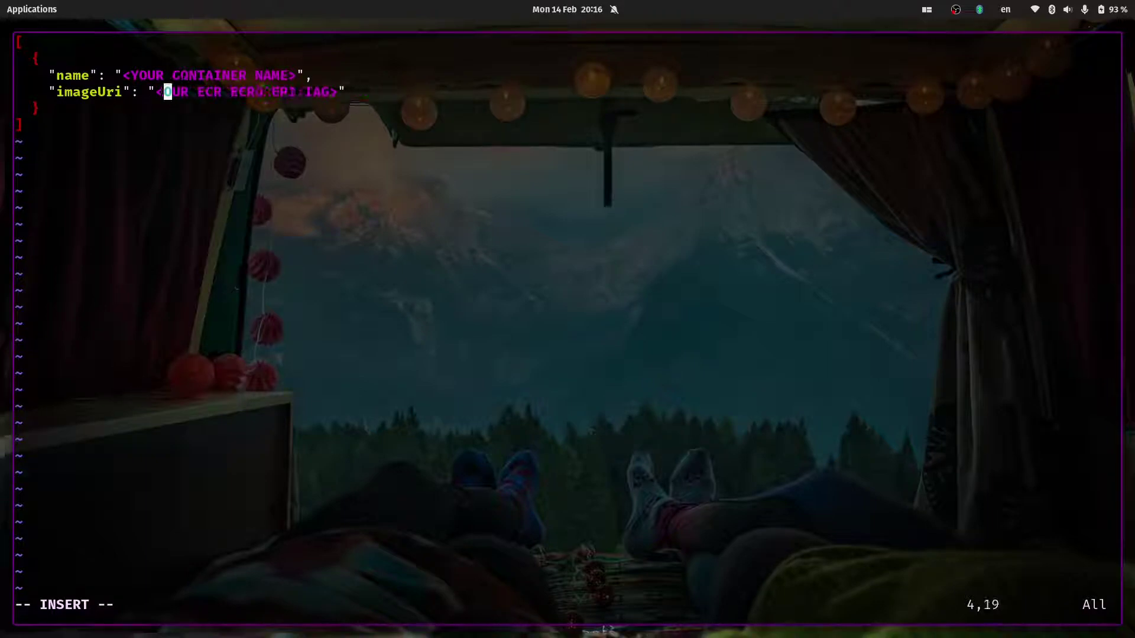
pyautogui.press('Delete')
pyautogui.press('Delete')
pyautogui.press('Delete')
pyautogui.press('Delete')
pyautogui.press('Delete')
pyautogui.press('Delete')
pyautogui.press('Delete')
pyautogui.press('Delete')
pyautogui.press('Delete')
pyautogui.press('Delete')
pyautogui.press('Delete')
pyautogui.press('Delete')
pyautogui.press('Delete')
pyautogui.press('Delete')
pyautogui.press('Delete')
pyautogui.press('Delete')
pyautogui.press('Delete')
pyautogui.press('Delete')
pyautogui.press('Delete')
pyautogui.press('Delete')
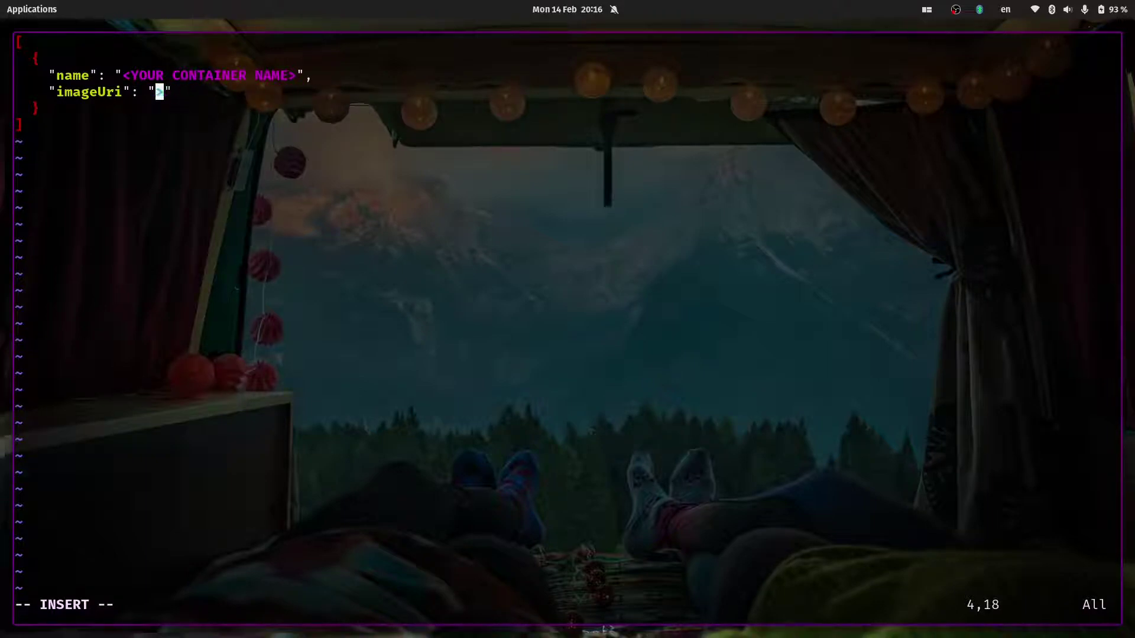
# - Set imageUri to the youtube ECR repository's URI with the tag latest, then save the file and quit vim
pyautogui.write('594381092110.dkr.ecr.eu-north-1.amazonaws.com/youtube')
pyautogui.write(':lates')
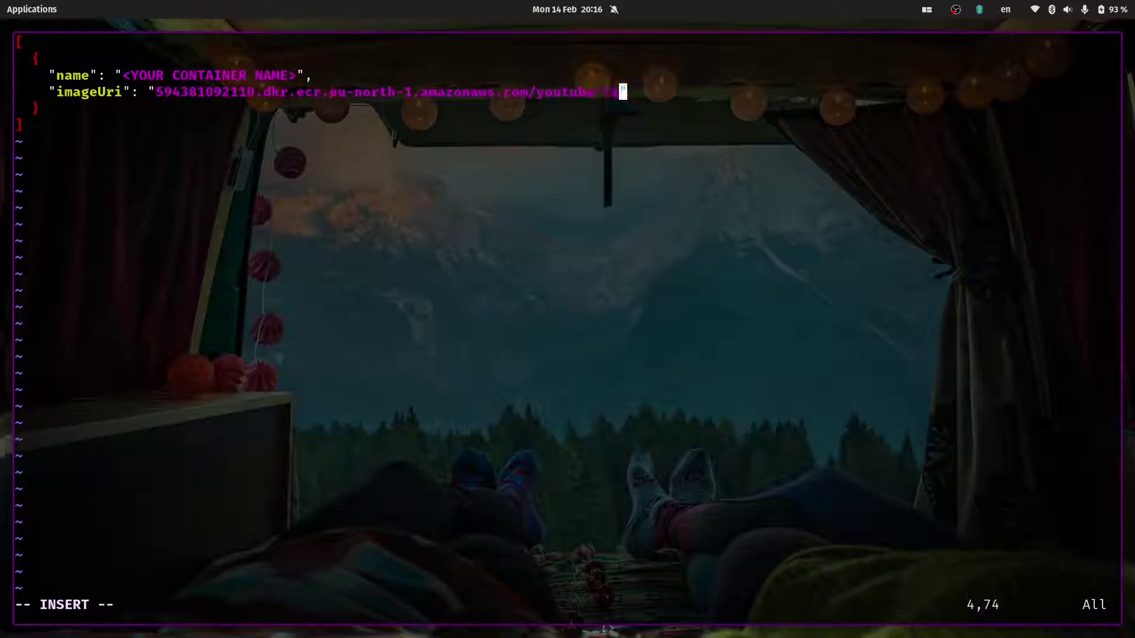
pyautogui.write('t')
pyautogui.press('Escape')
pyautogui.write(':wq')
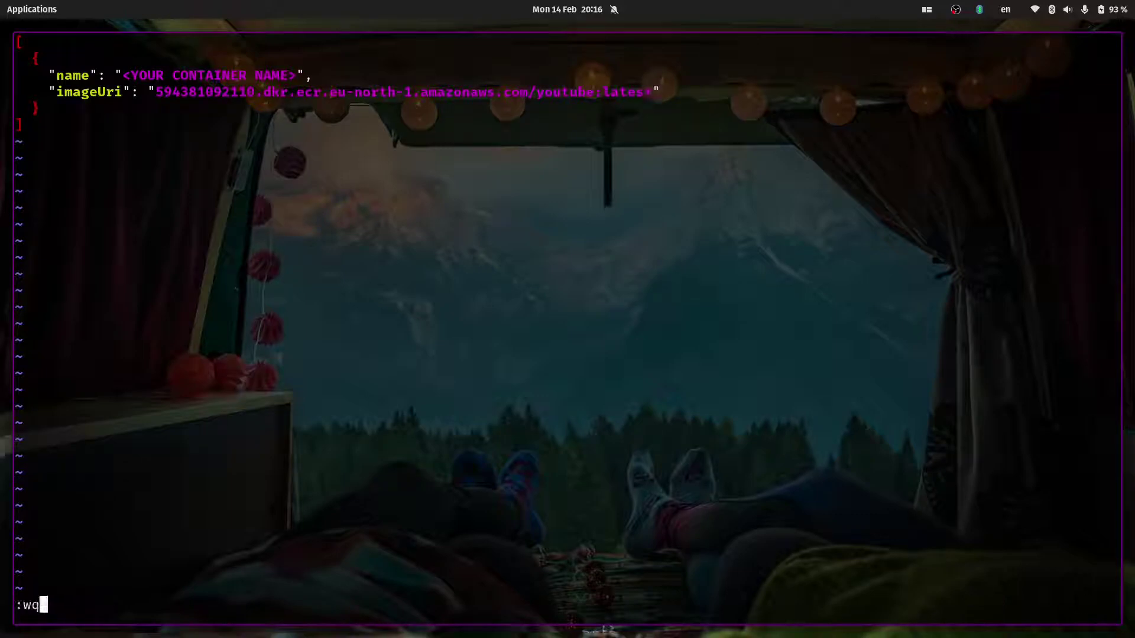
pyautogui.press('Return')
# - Switch to the browser, find the CodeBuild service in the AWS console and start creating a build project
pyautogui.hotkey('alt', 'Tab')
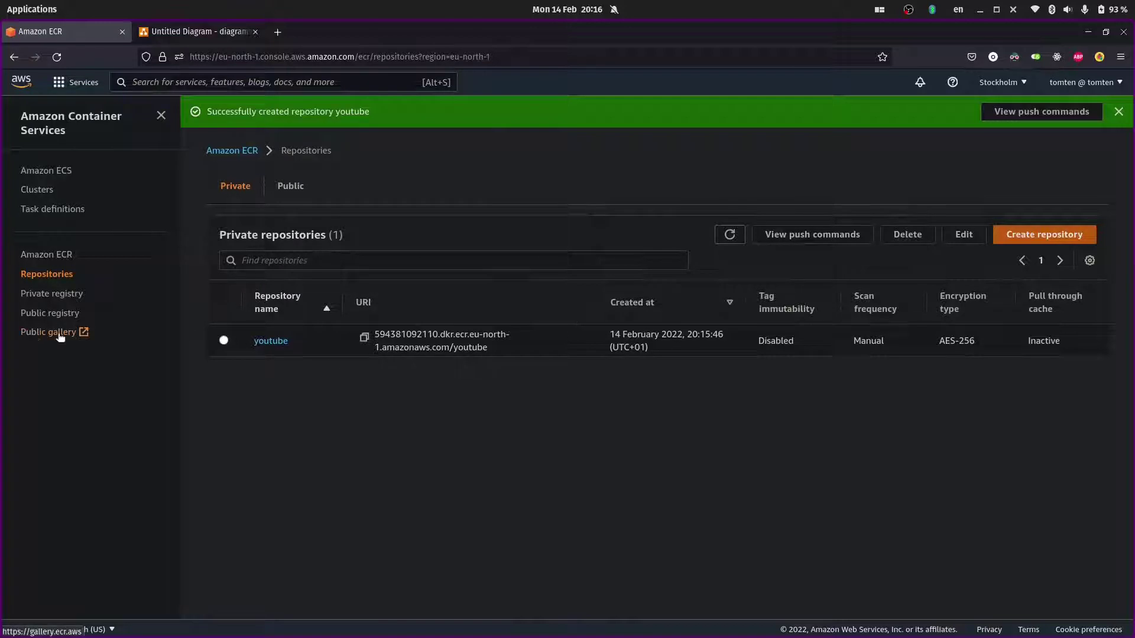
pyautogui.click(150, 82)
pyautogui.write('code')
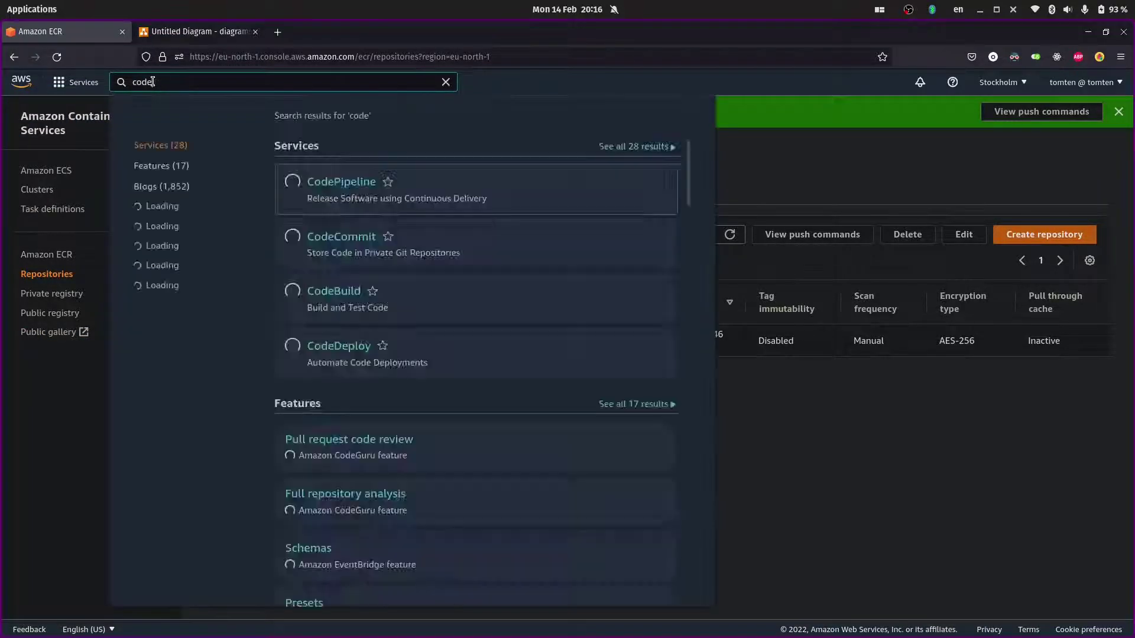
pyautogui.write('build')
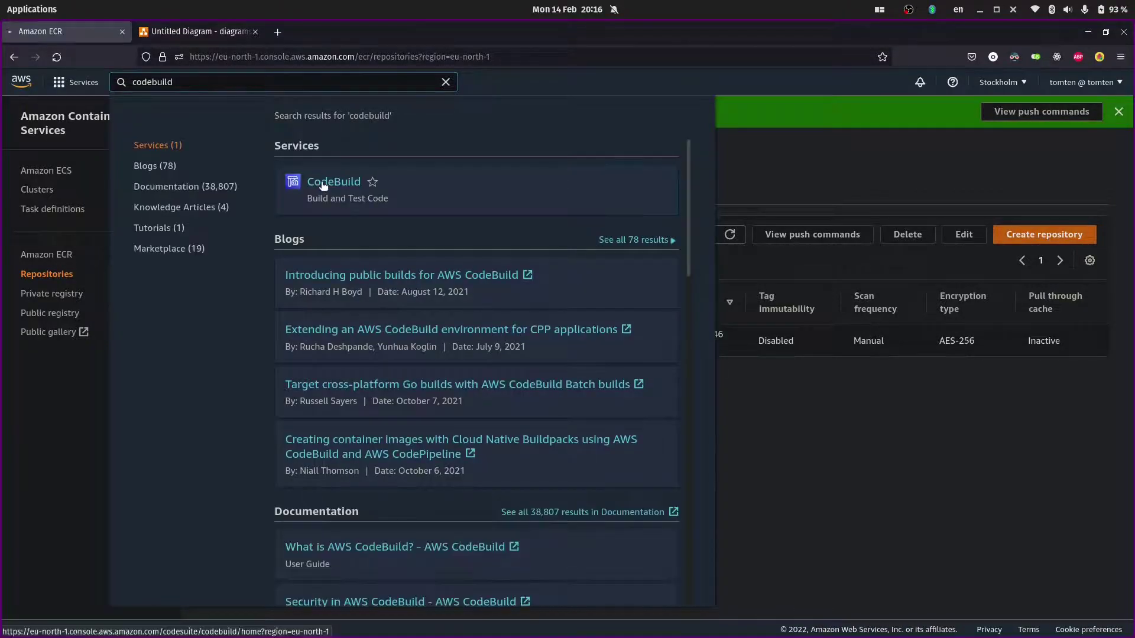
pyautogui.click(331, 184)
pyautogui.click(996, 153)
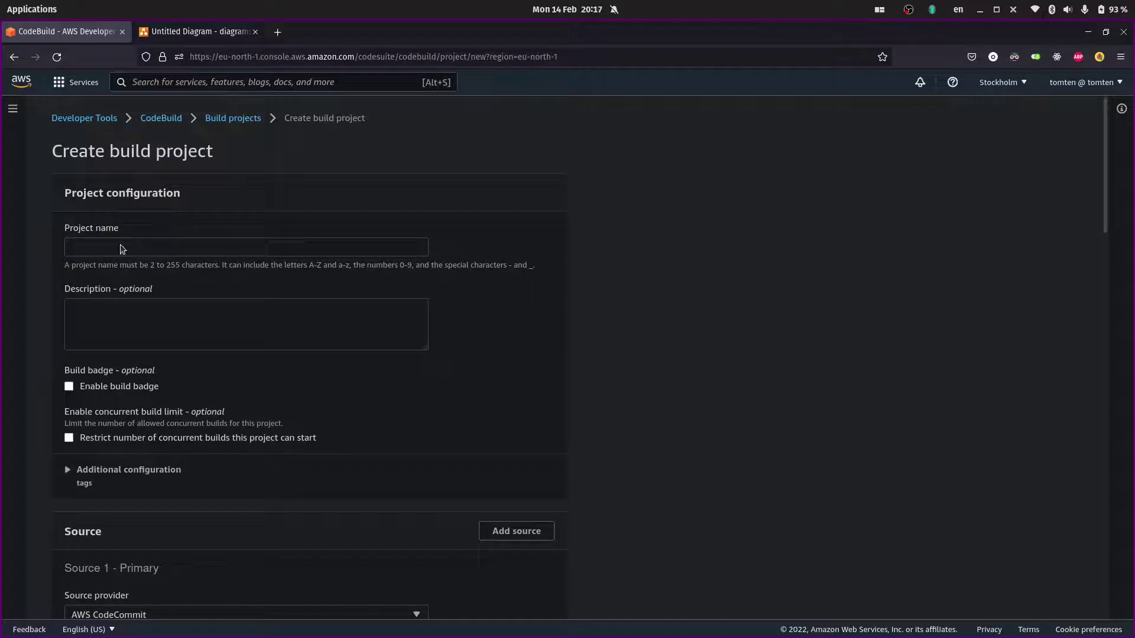
# - Name the build project youtube
pyautogui.click(122, 248)
pyautogui.write('yout')
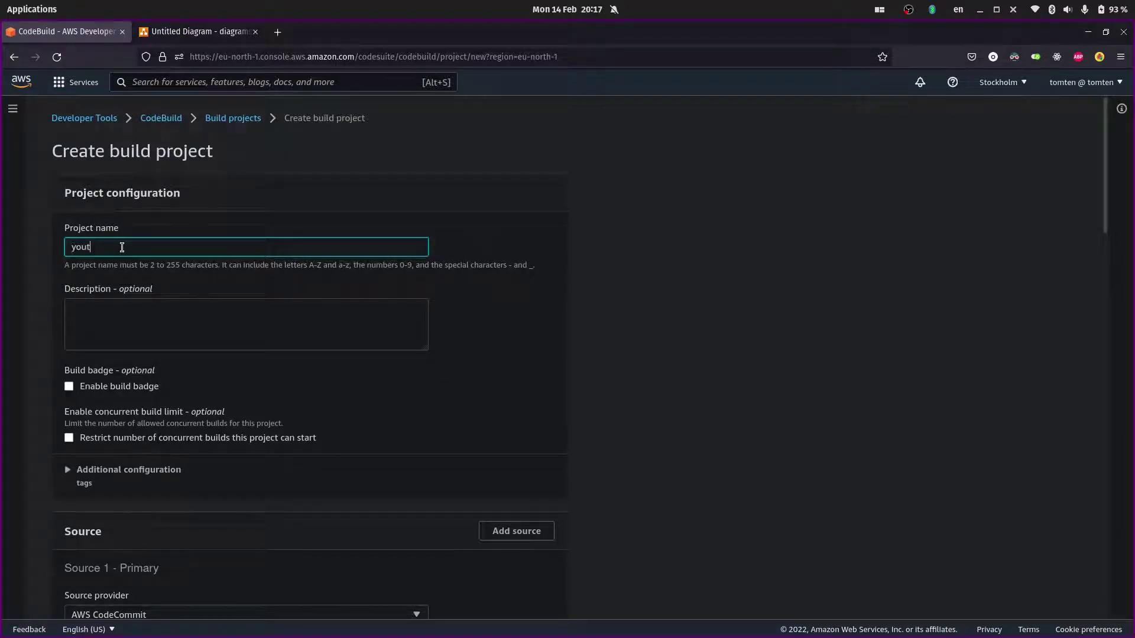
pyautogui.write('ube')
# - Set the primary source to the CodeCommit repository youtube on the master branch
pyautogui.scroll(-2, 242, 335)
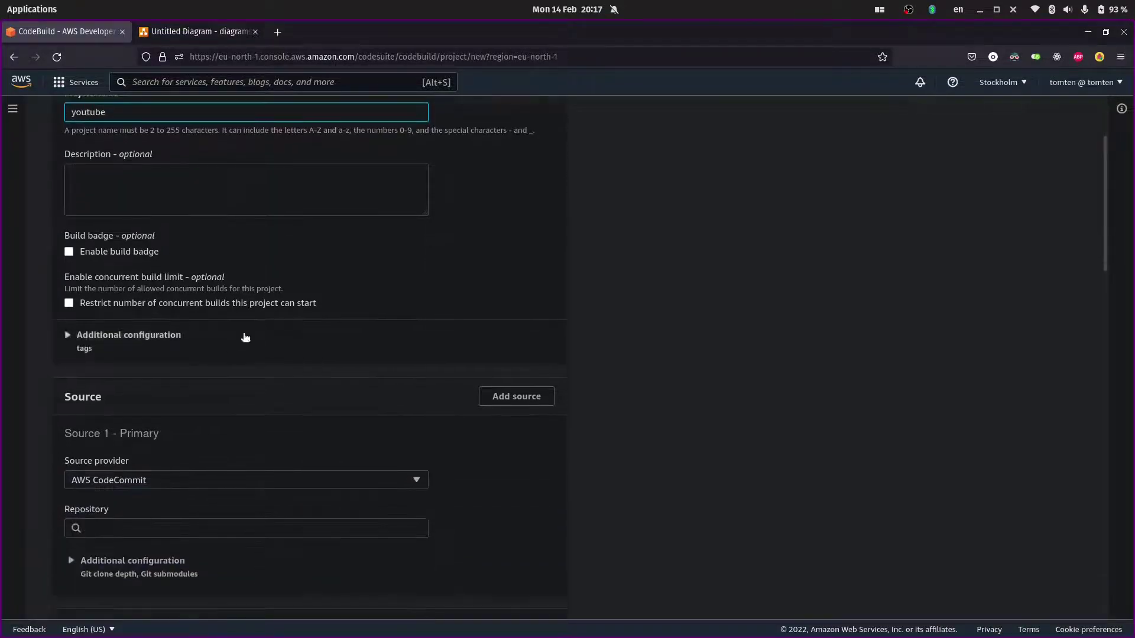
pyautogui.scroll(2, 245, 334)
pyautogui.scroll(-2, 110, 326)
pyautogui.scroll(-2, 162, 397)
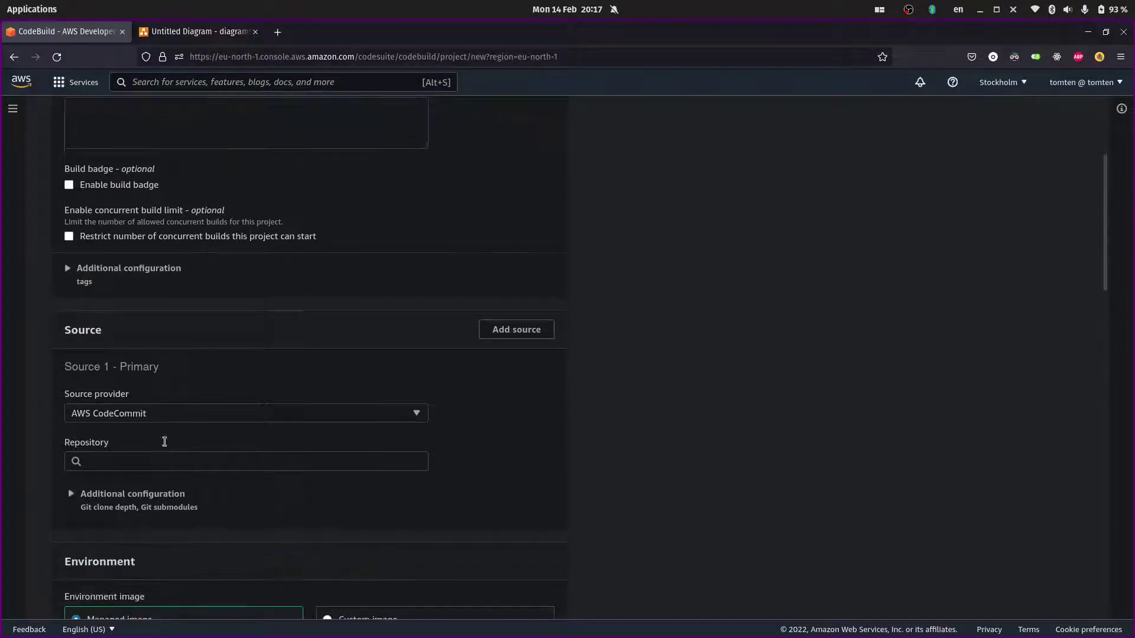
pyautogui.scroll(-1, 109, 348)
pyautogui.click(107, 326)
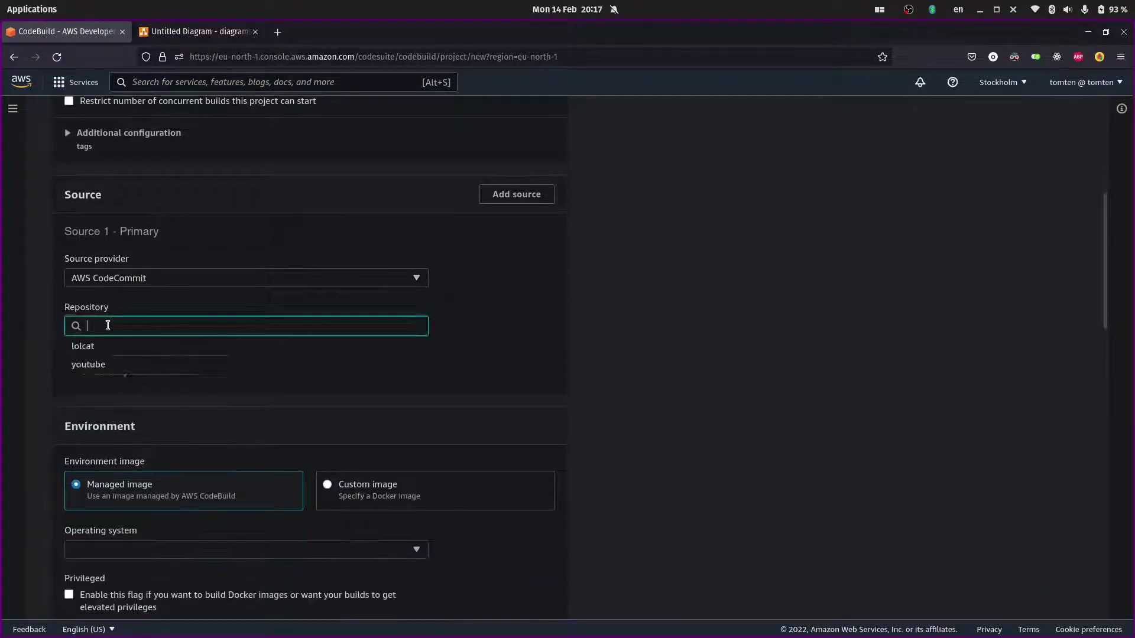
pyautogui.click(90, 368)
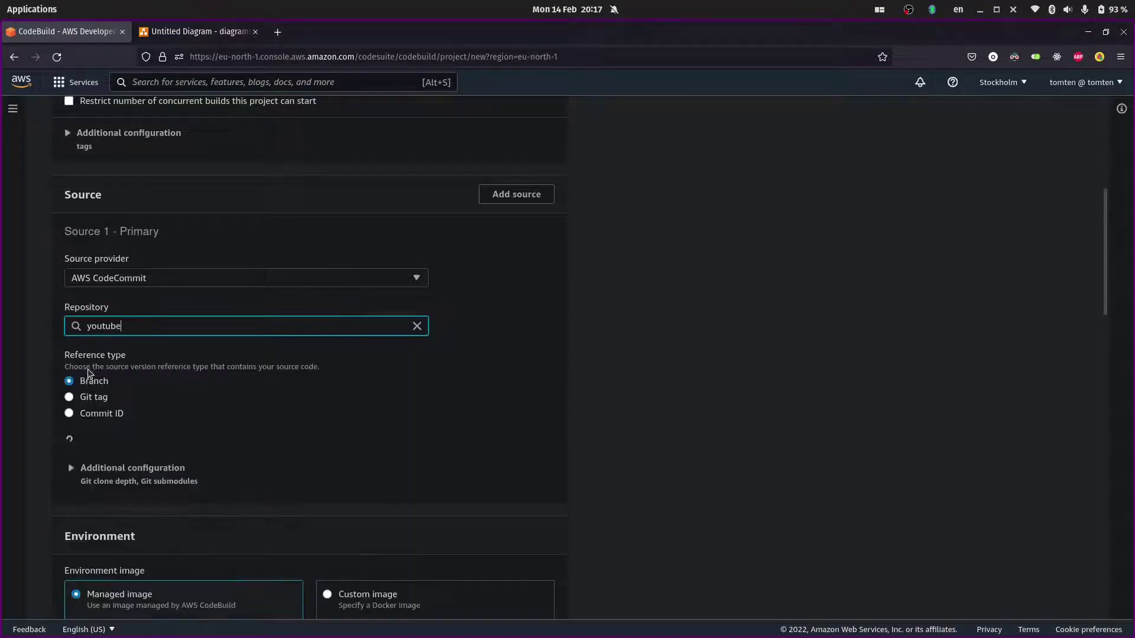
pyautogui.scroll(-2, 151, 395)
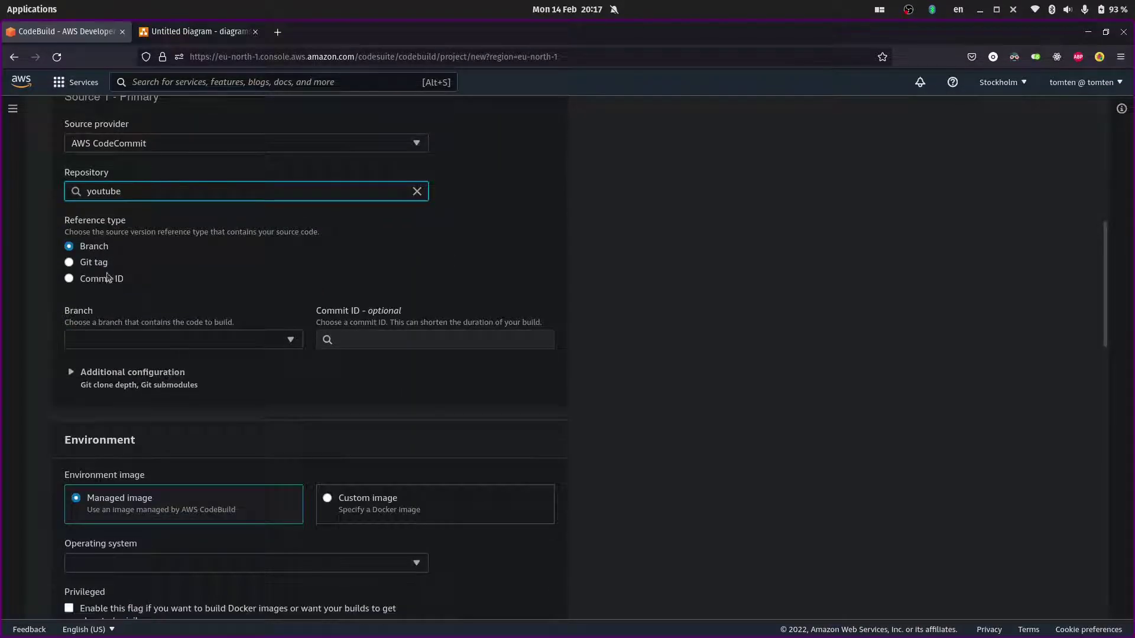
pyautogui.click(104, 341)
pyautogui.click(101, 405)
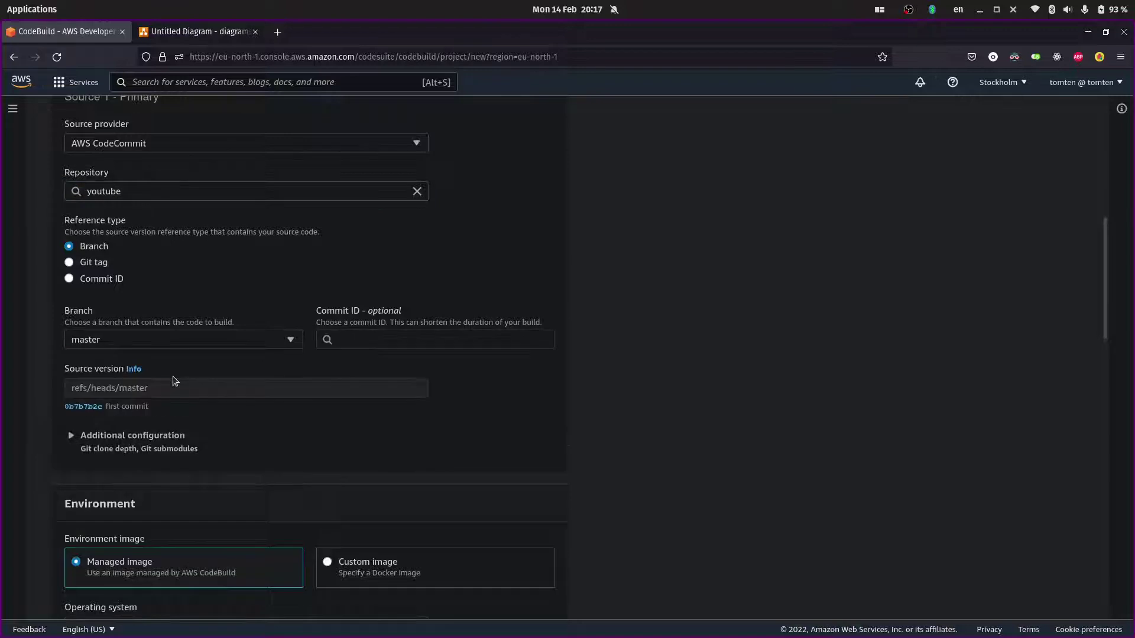
# - Configure the managed build environment with the Ubuntu operating system, Standard runtime and image aws/codebuild/standard:5.0
pyautogui.scroll(-3, 100, 349)
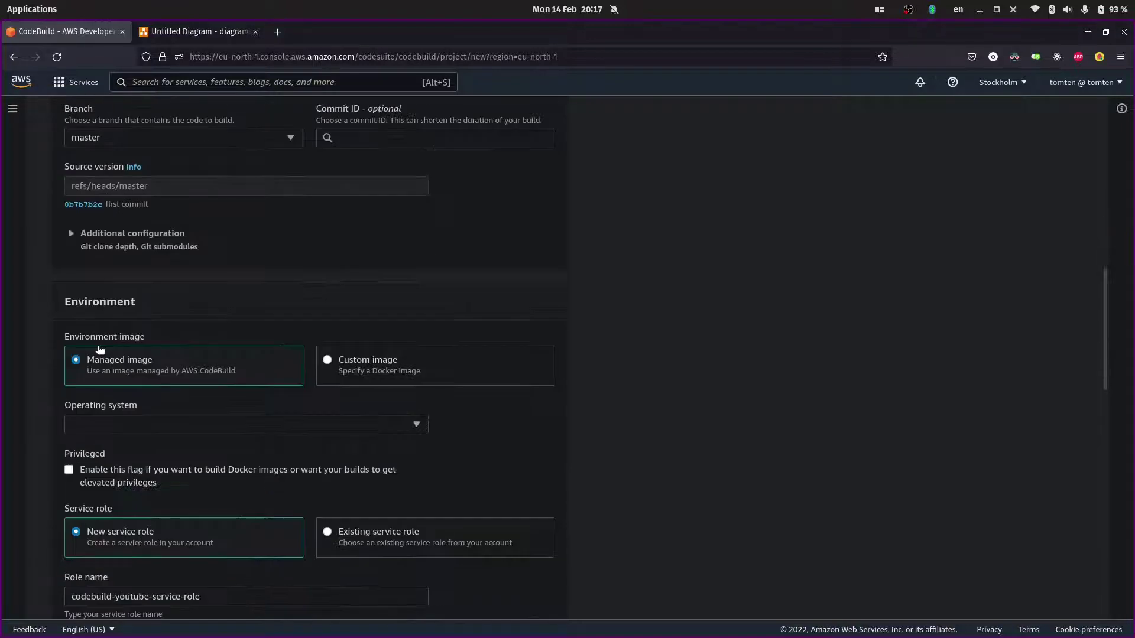
pyautogui.scroll(-1, 223, 378)
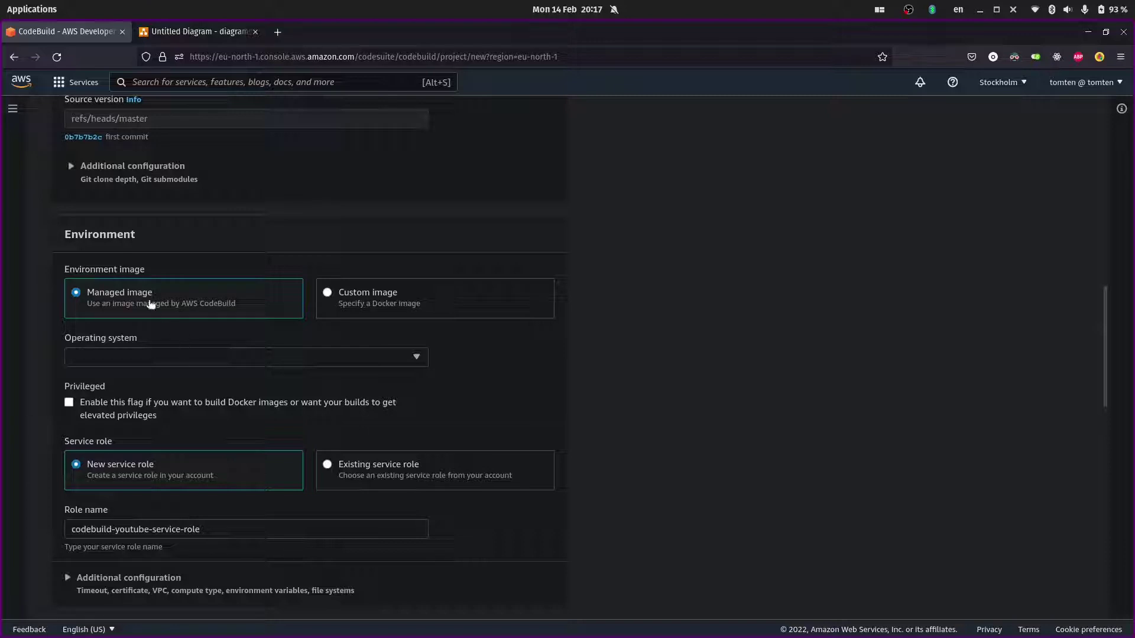
pyautogui.scroll(-1, 151, 304)
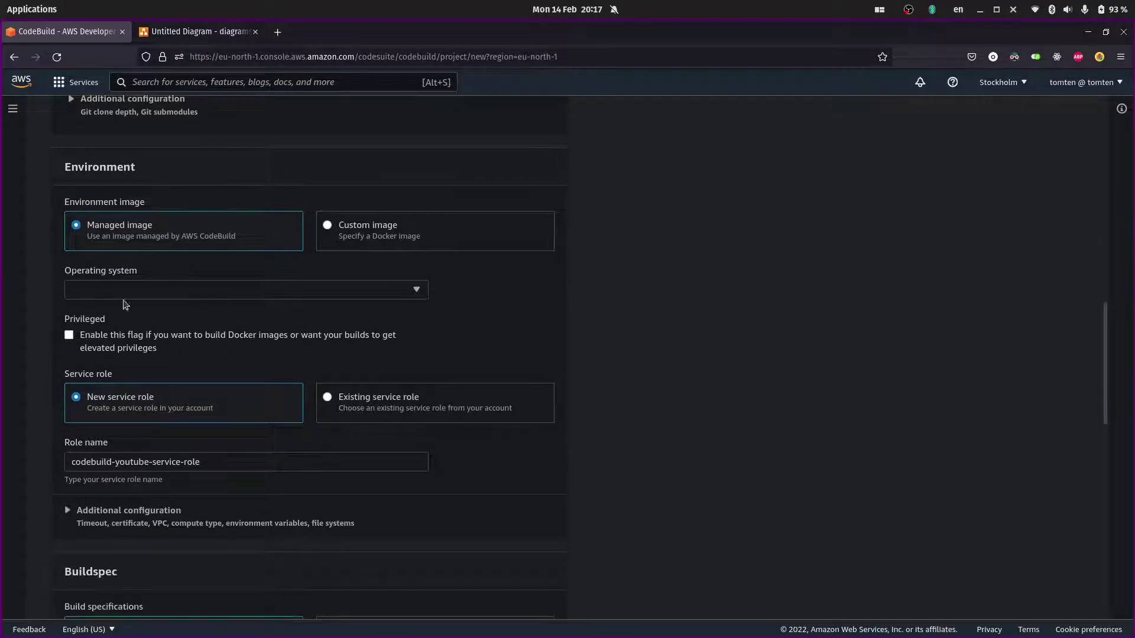
pyautogui.click(163, 292)
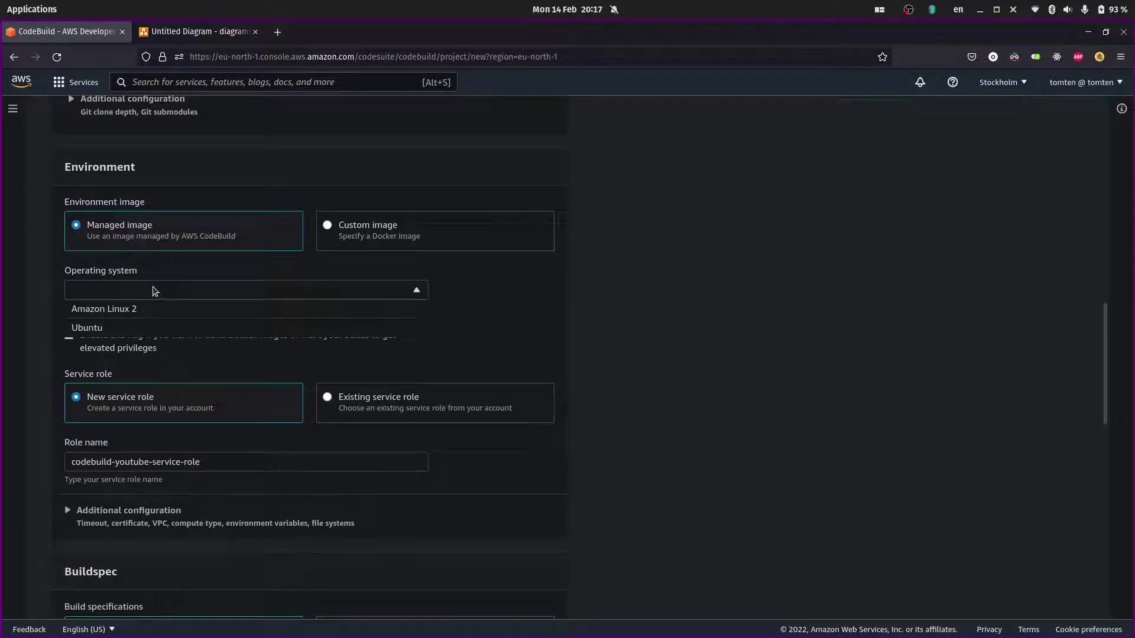
pyautogui.click(100, 330)
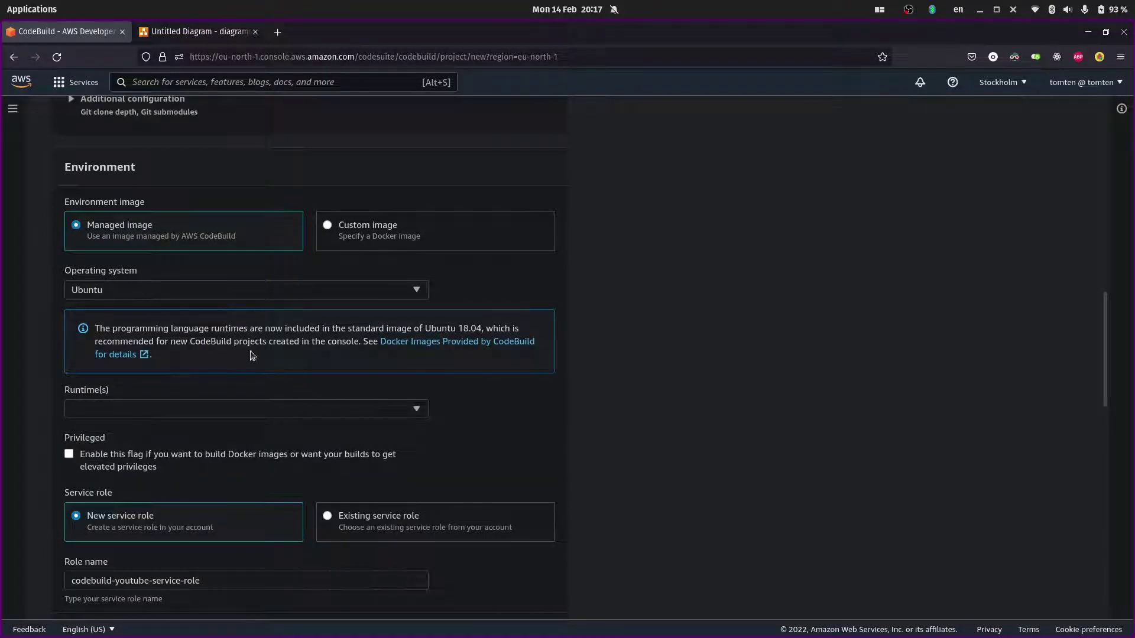
pyautogui.scroll(-2, 210, 389)
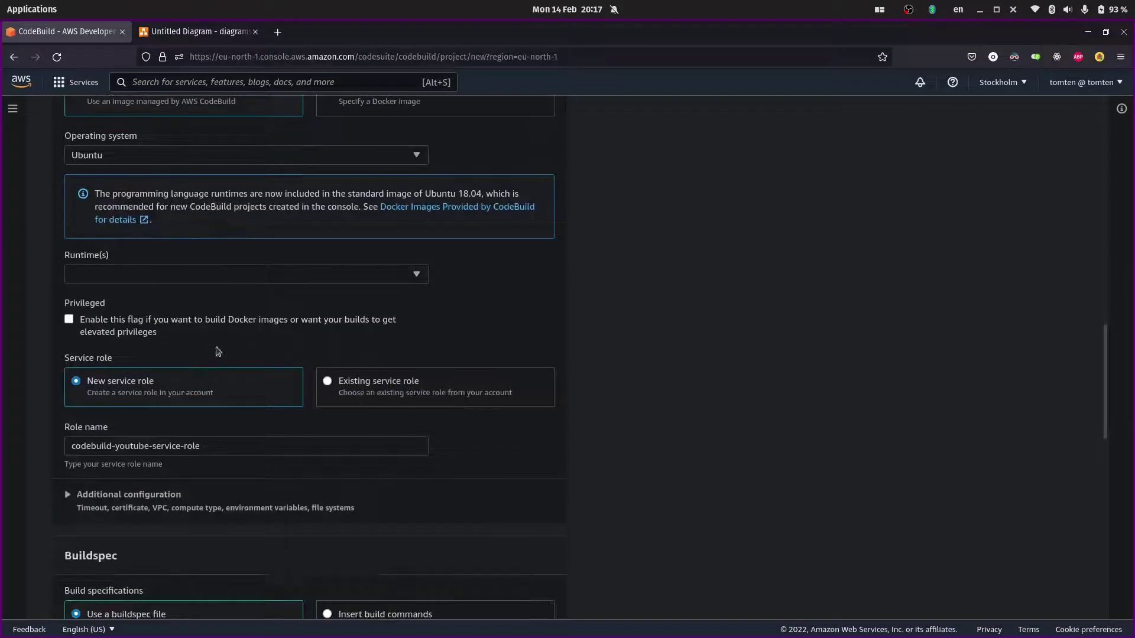
pyautogui.click(178, 273)
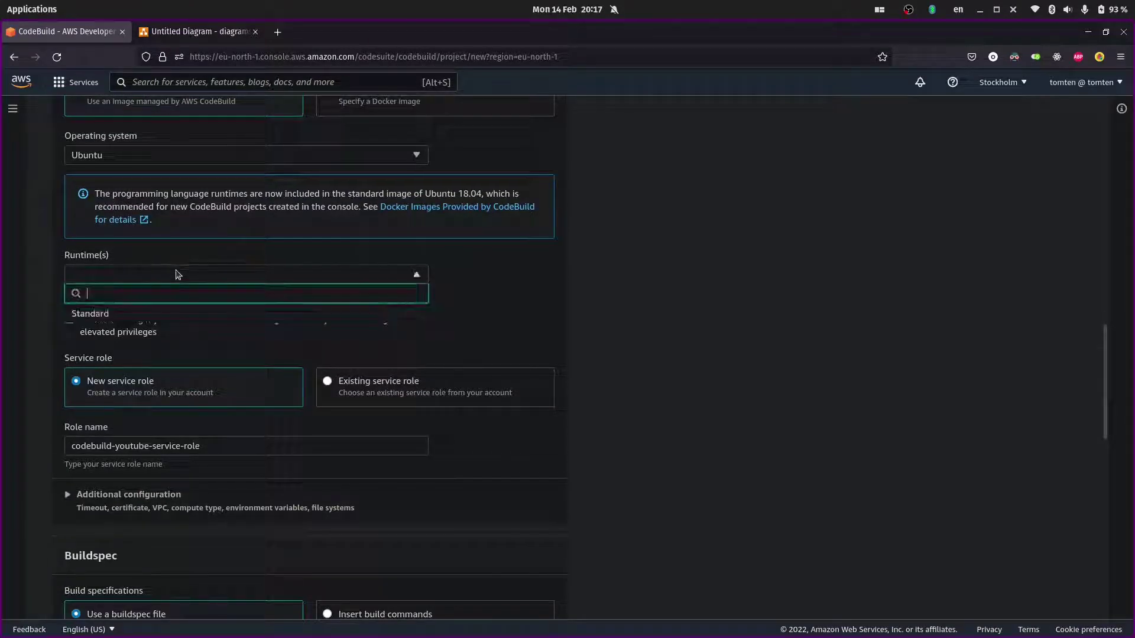
pyautogui.click(121, 315)
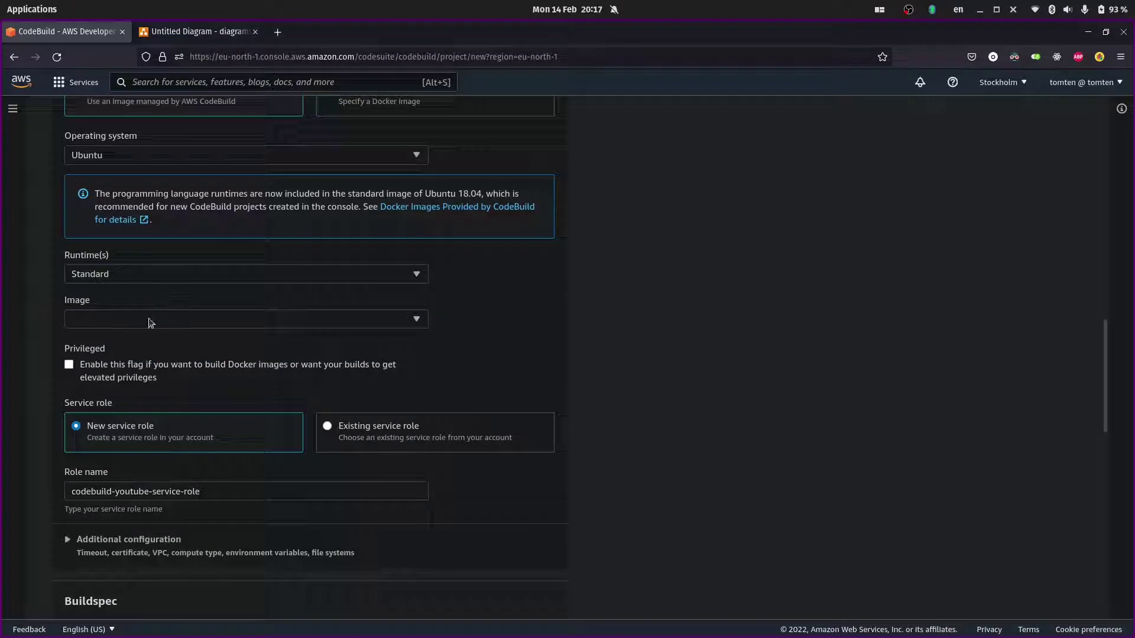
pyautogui.click(148, 321)
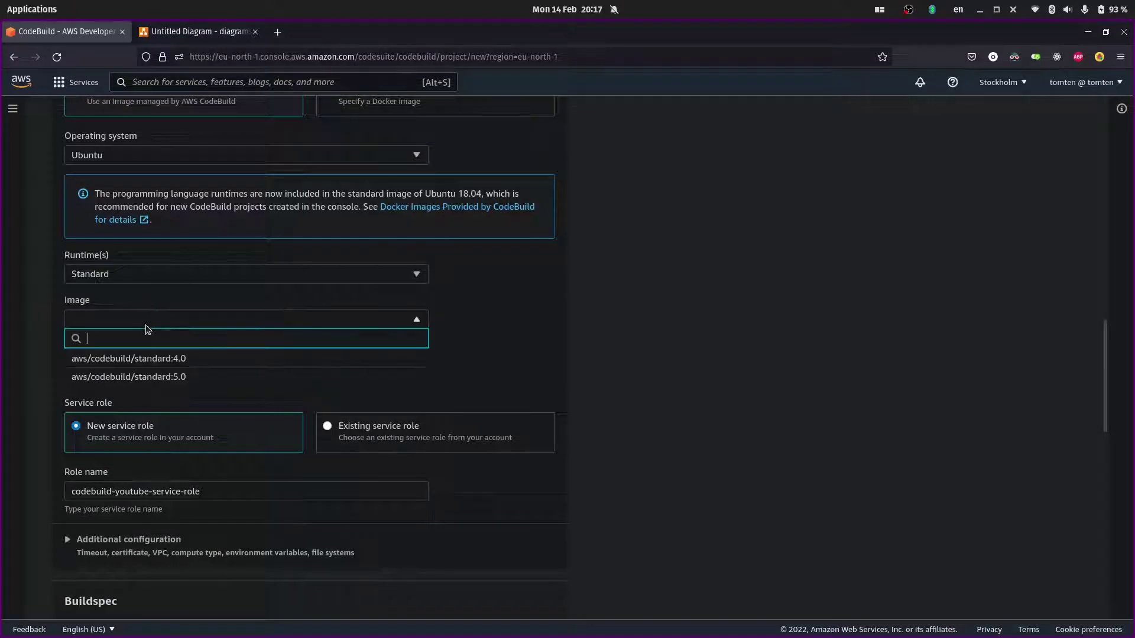
pyautogui.click(155, 378)
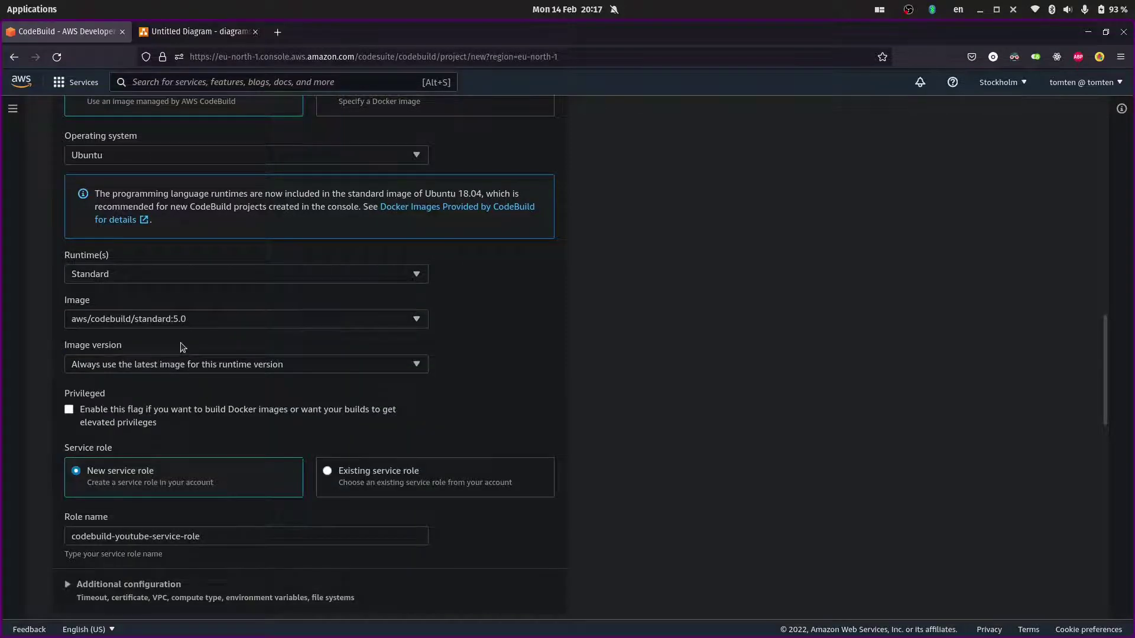
# - Keep the image aws/codebuild/standard:5.0 and set its image version to aws/codebuild/standard:5.0-21.10.15
pyautogui.scroll(-3, 184, 340)
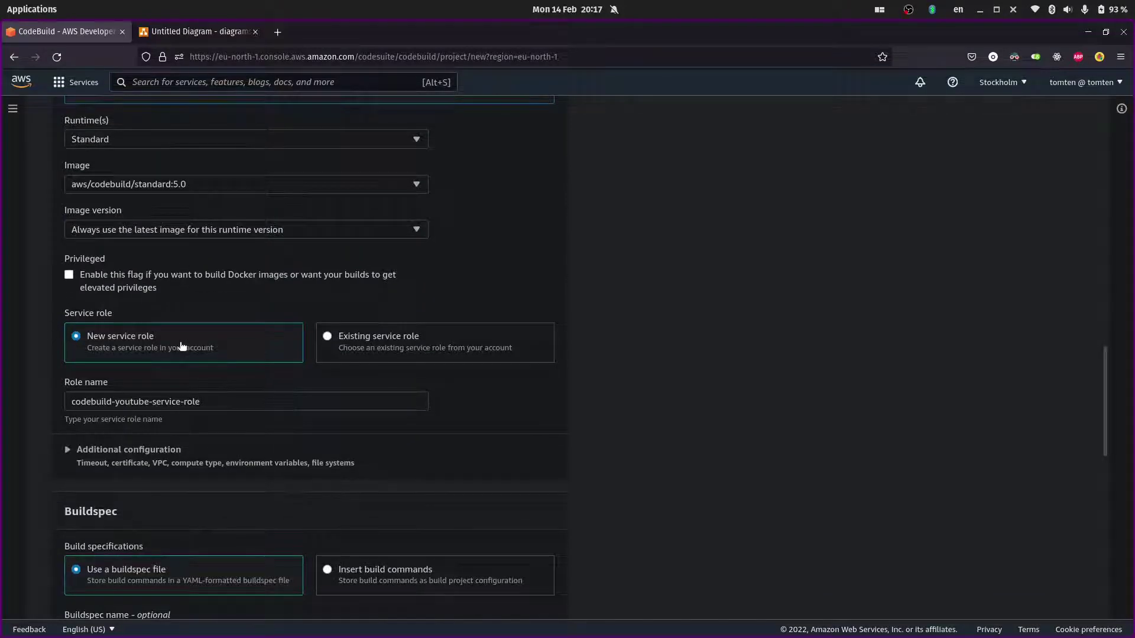
pyautogui.click(184, 188)
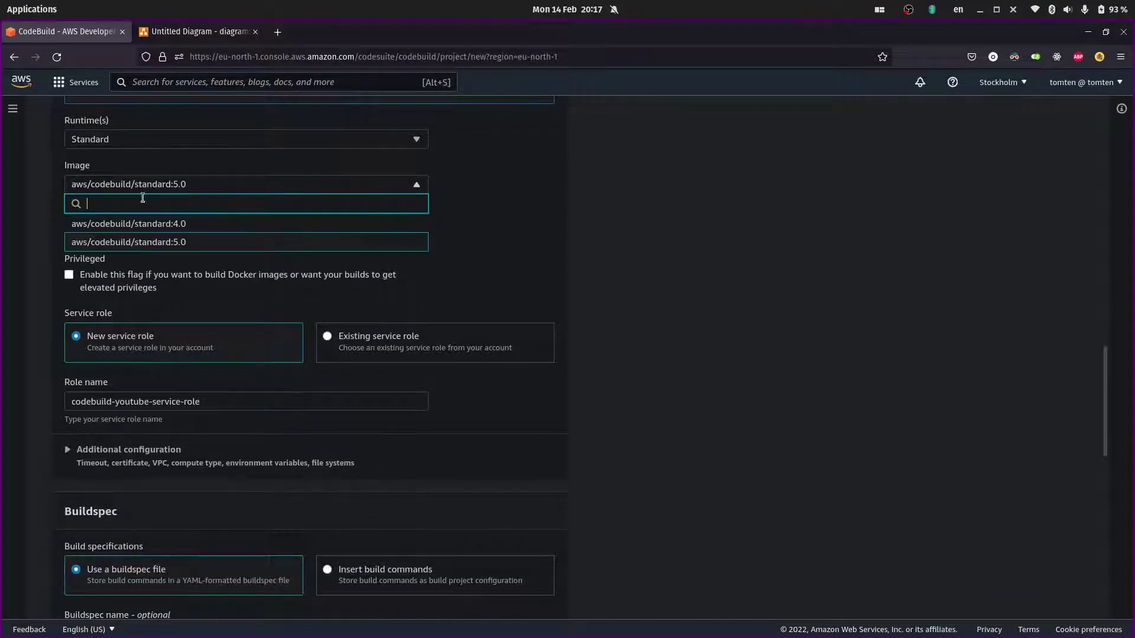
pyautogui.click(155, 243)
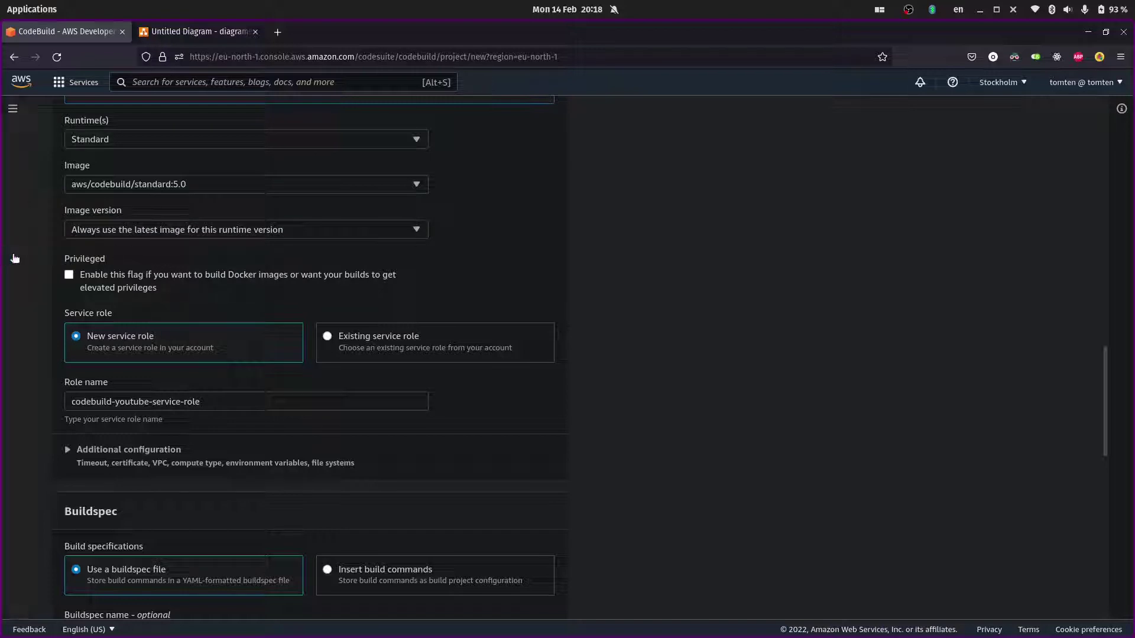
pyautogui.click(142, 232)
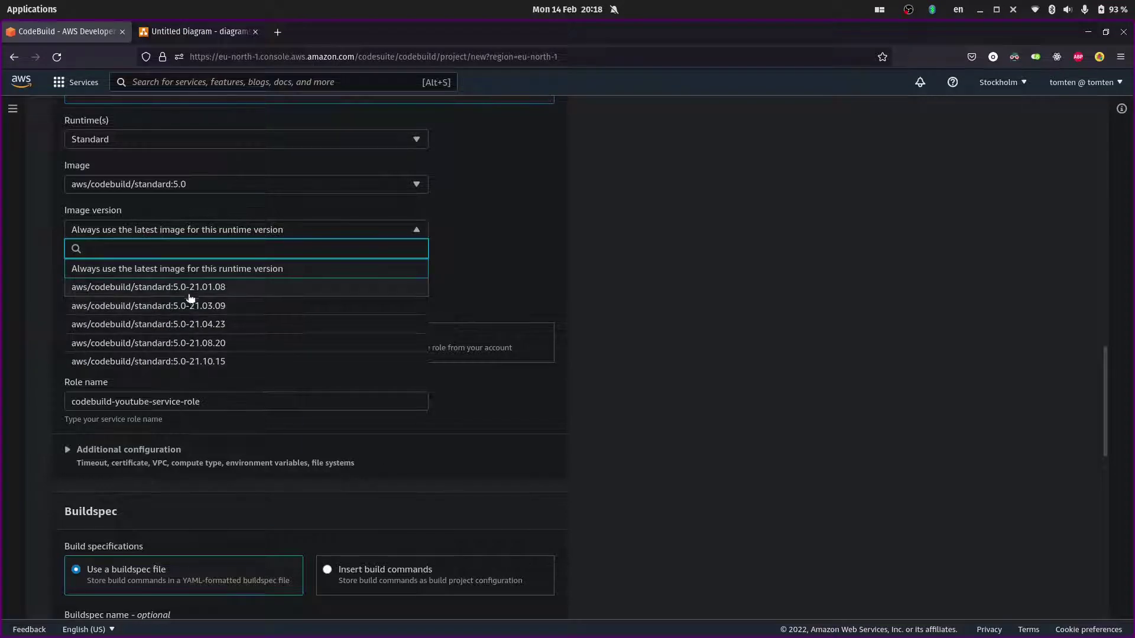
pyautogui.click(185, 362)
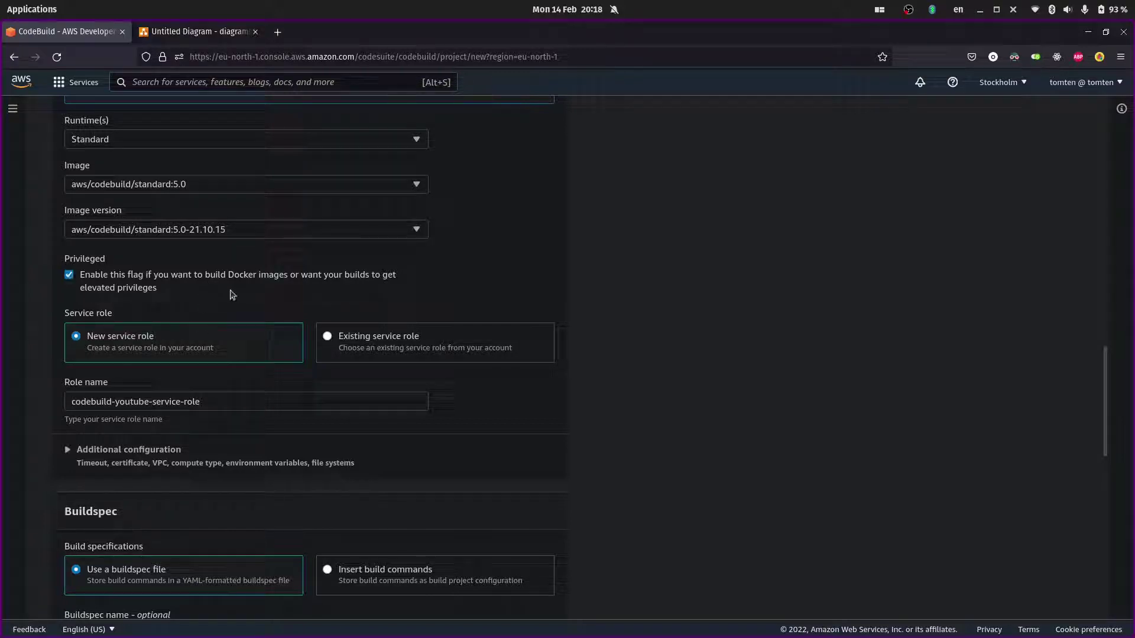
# - Enable privileged mode for building Docker images and copy the new service role's name, codebuild-youtube-service-role
pyautogui.click(78, 273)
pyautogui.scroll(-2, 37, 329)
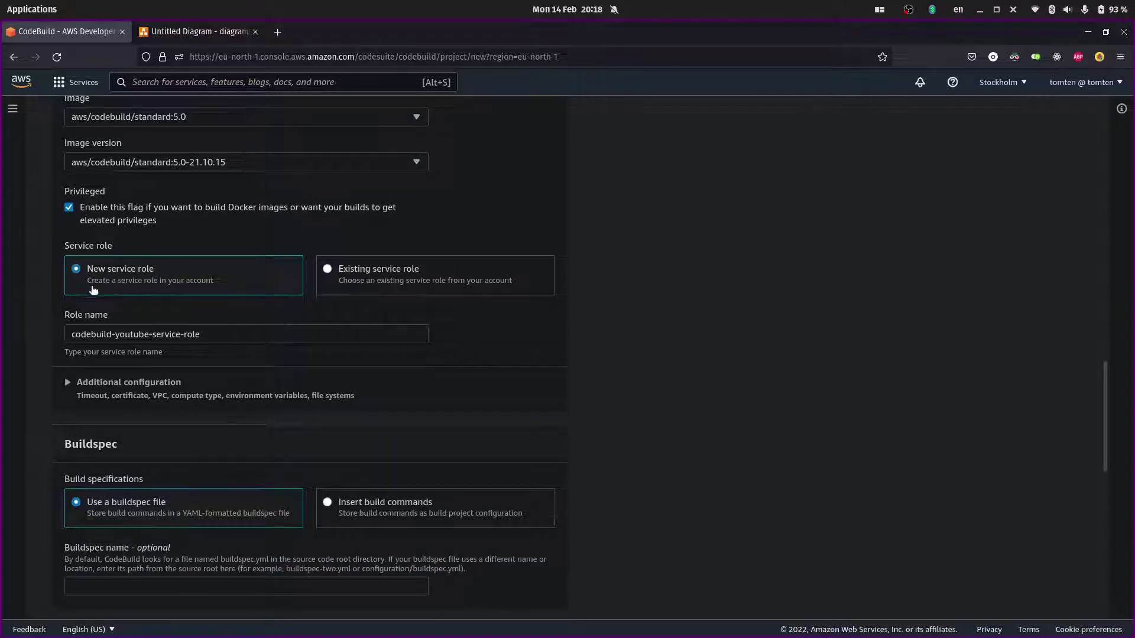
pyautogui.scroll(-2, 86, 323)
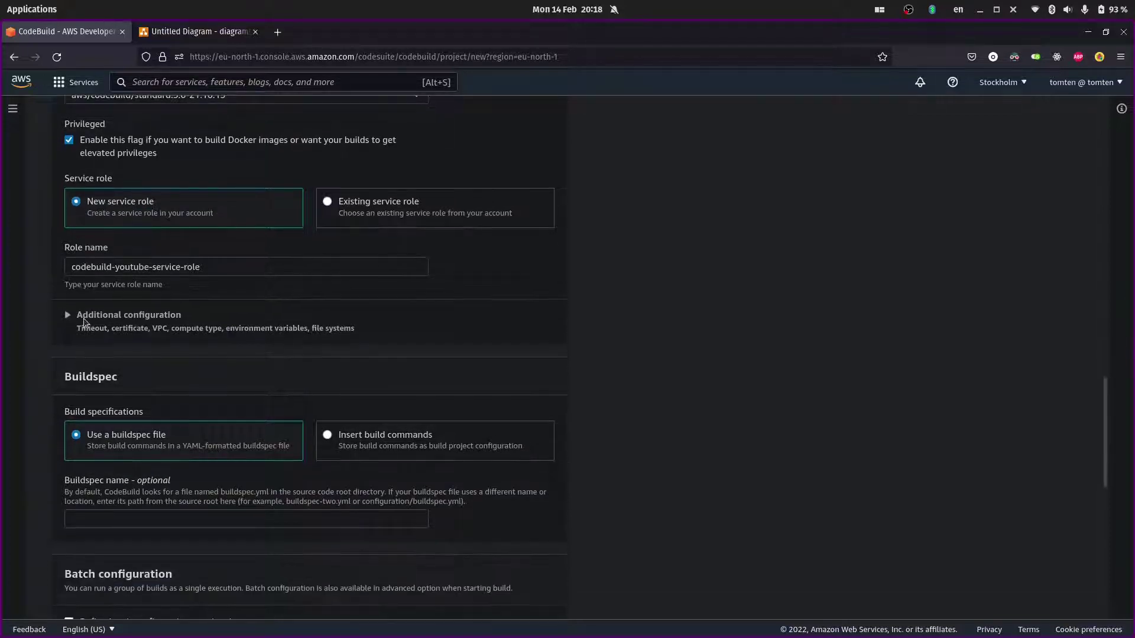
pyautogui.tripleClick(130, 267)
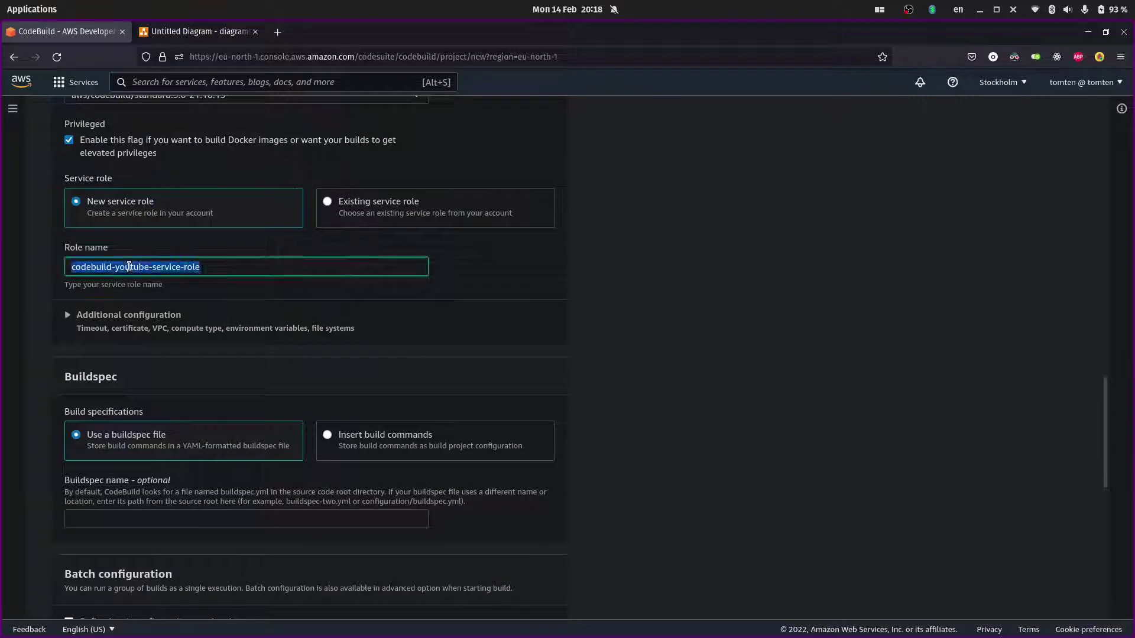
pyautogui.rightClick(131, 268)
pyautogui.click(150, 321)
pyautogui.click(43, 295)
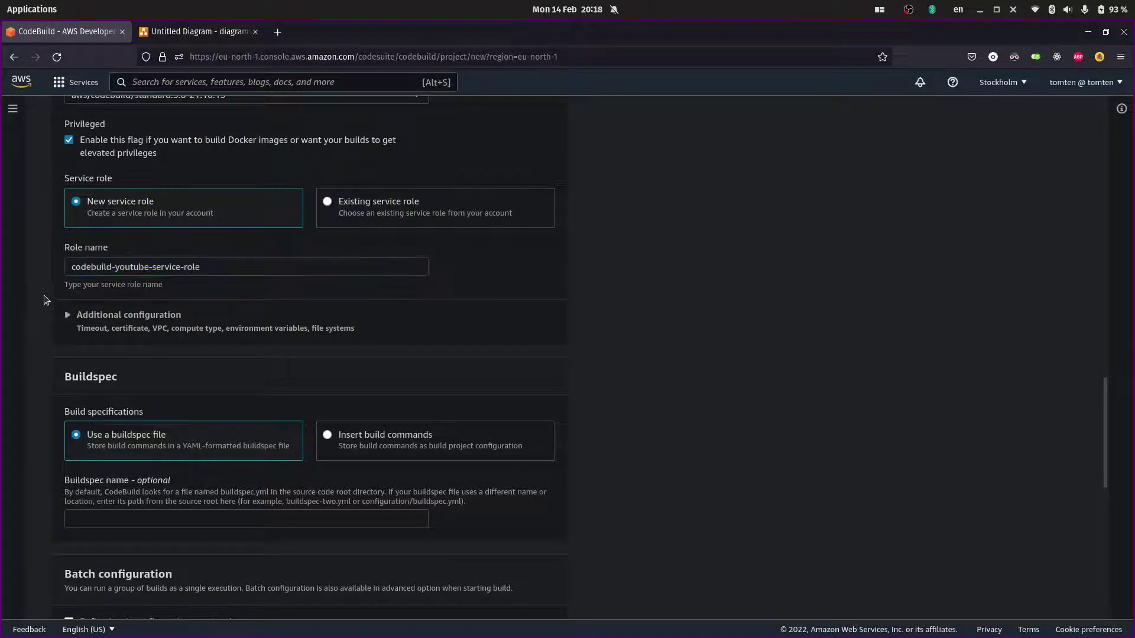
# - Review the environment's additional configuration, including the timeout, certificate, VPC, compute and environment variable settings
pyautogui.scroll(-2, 51, 304)
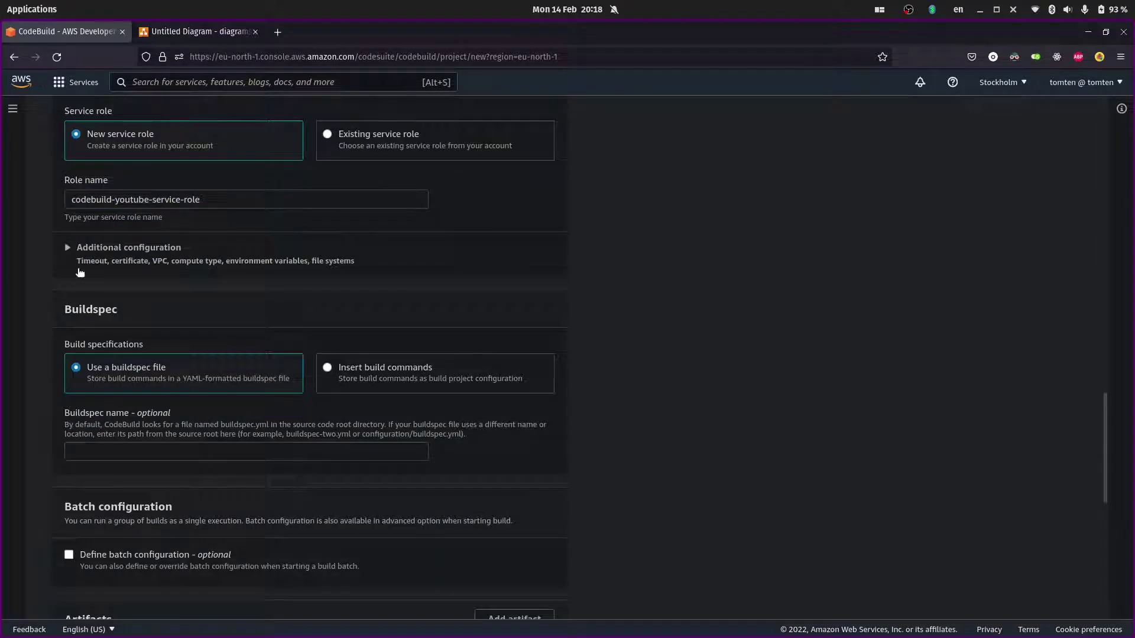
pyautogui.click(78, 261)
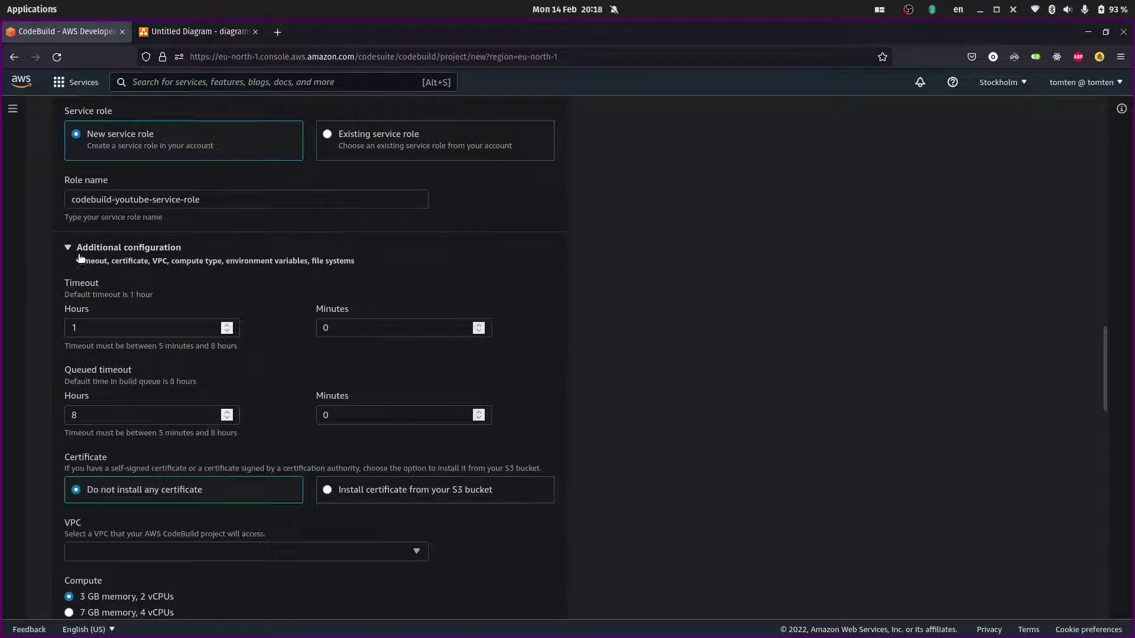
pyautogui.scroll(-1, 80, 258)
pyautogui.scroll(-2, 80, 258)
pyautogui.scroll(-2, 78, 254)
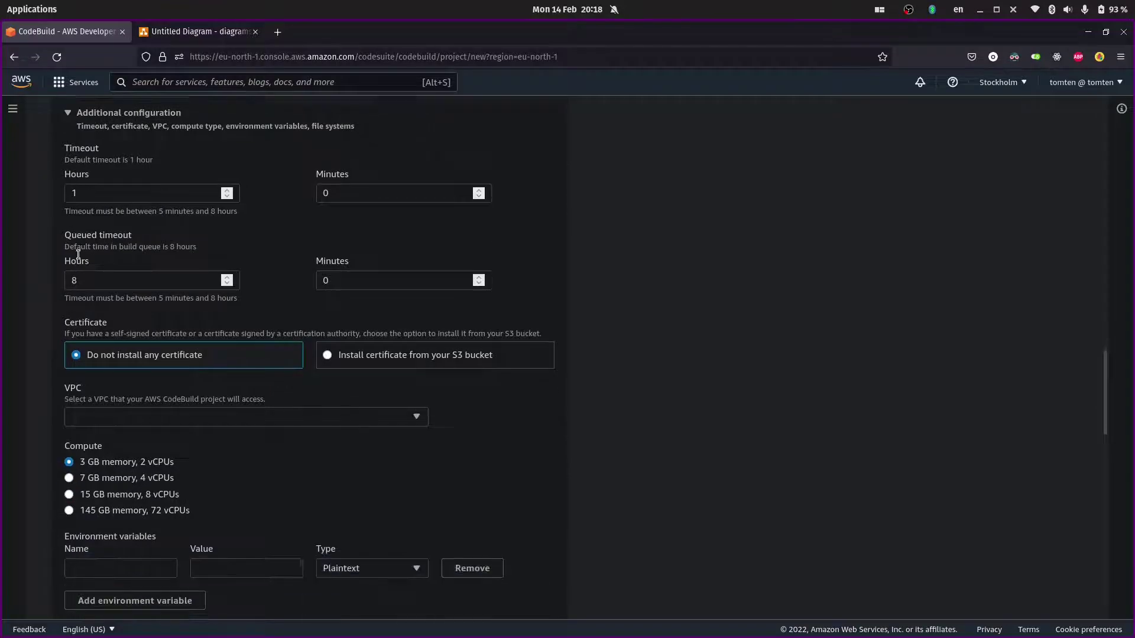
pyautogui.scroll(2, 78, 254)
pyautogui.click(80, 211)
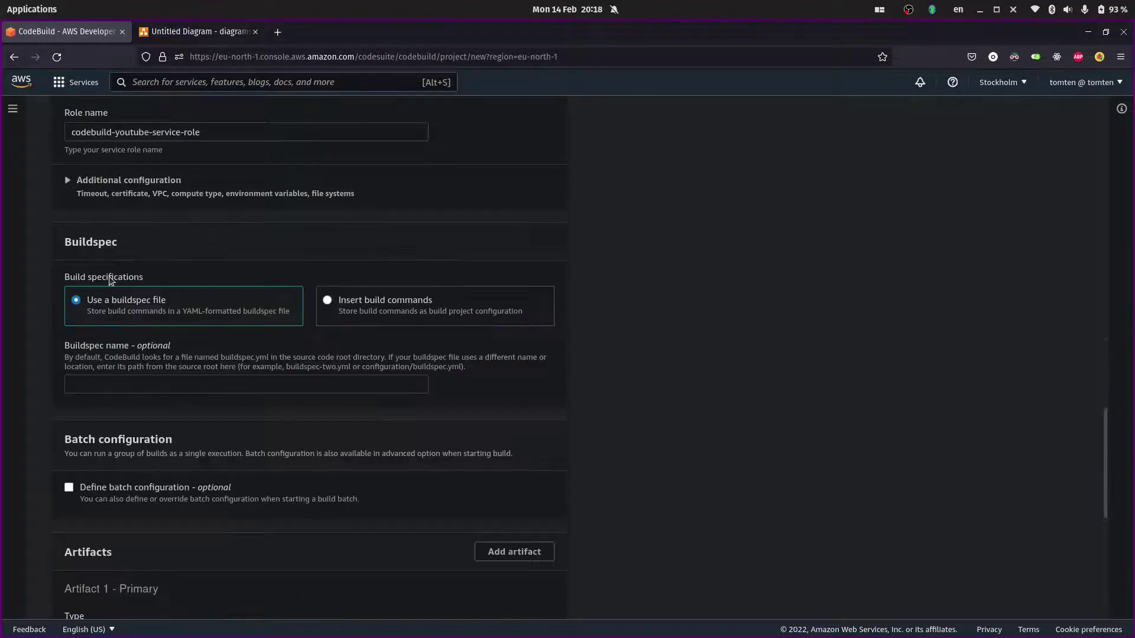
# - Create the build project with a buildspec file, no batch configuration, no artifacts and CloudWatch logs enabled
pyautogui.scroll(-5, 112, 278)
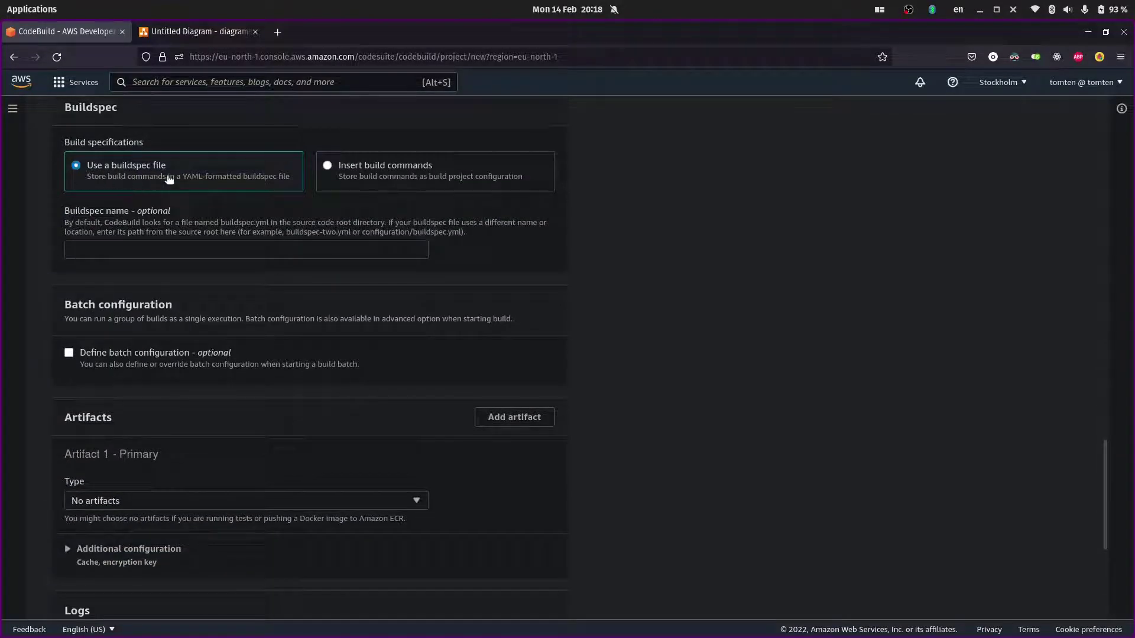
pyautogui.scroll(-2, 74, 296)
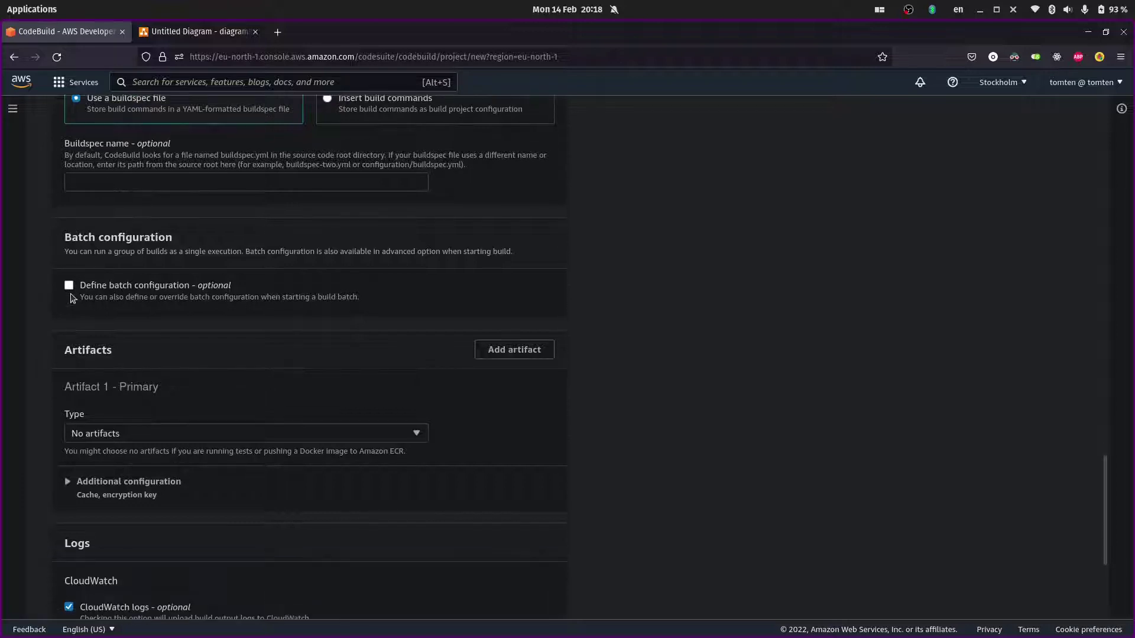
pyautogui.scroll(-2, 69, 305)
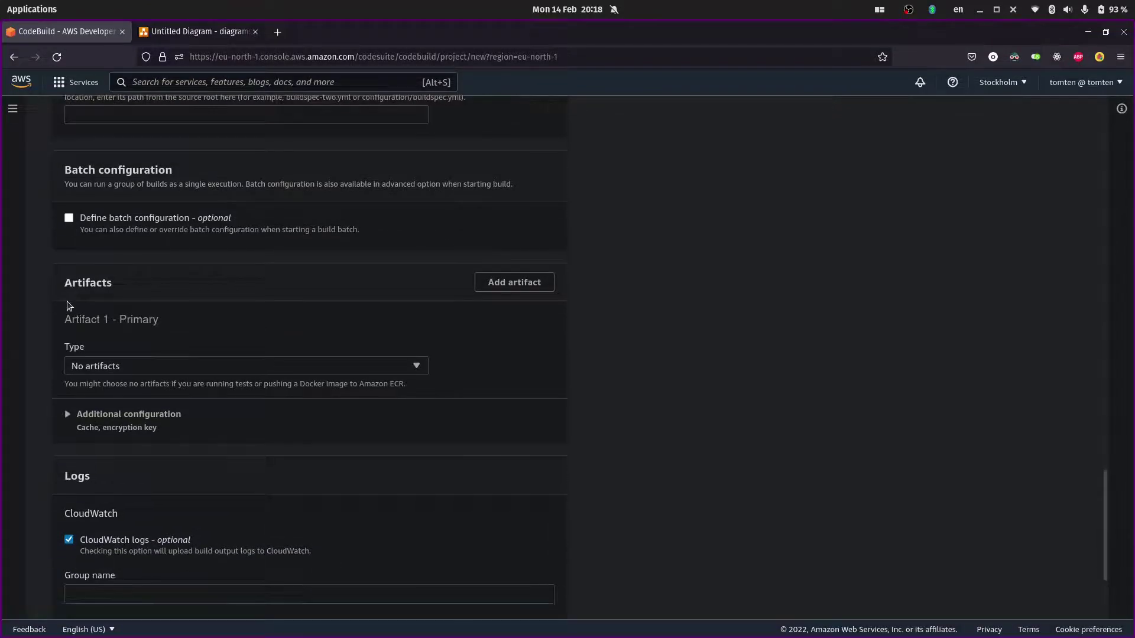
pyautogui.scroll(-2, 106, 332)
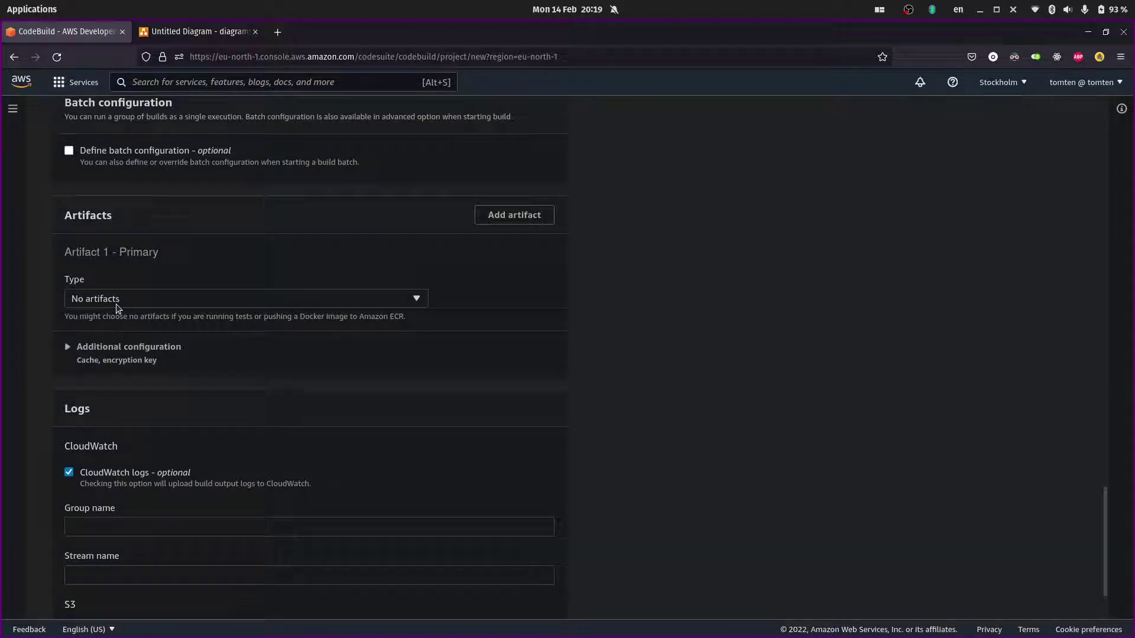
pyautogui.scroll(-3, 116, 303)
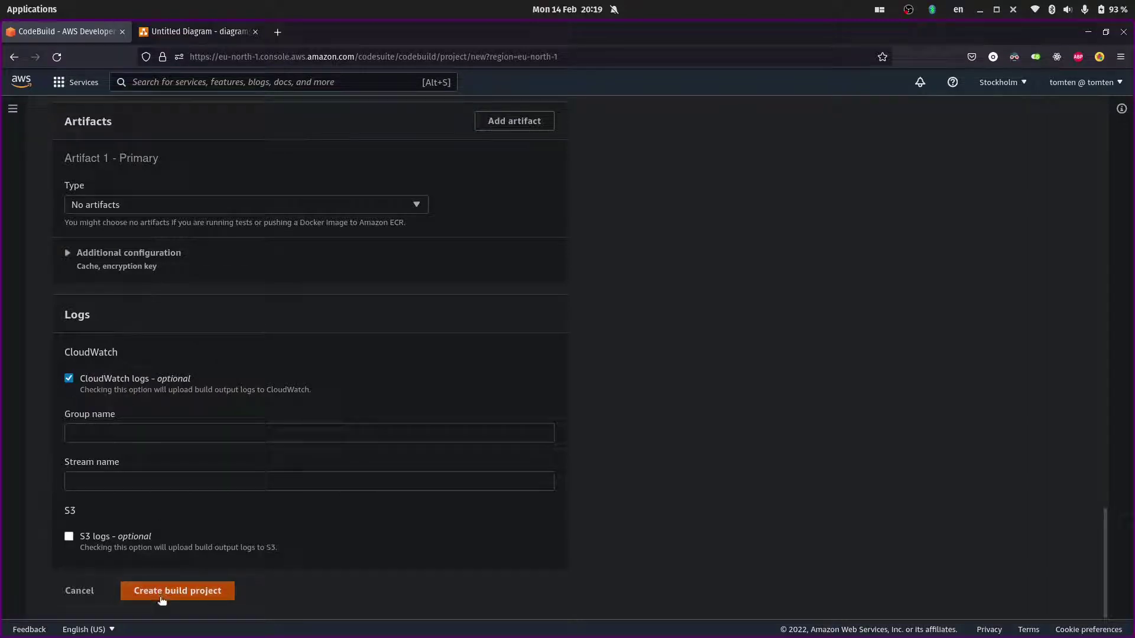
pyautogui.click(161, 598)
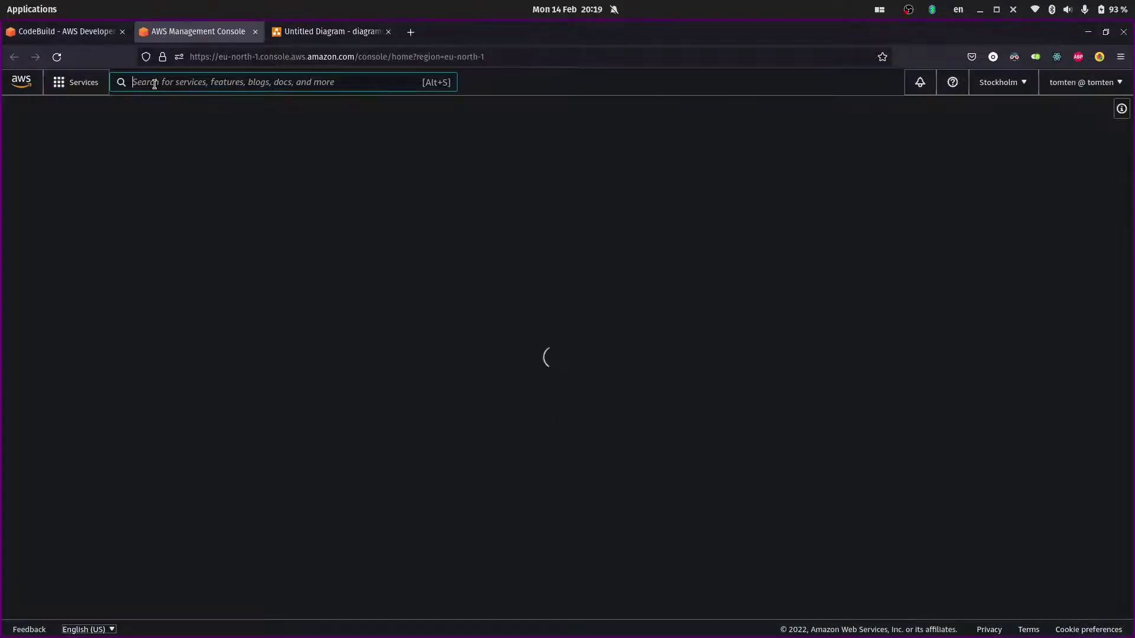
# - Find the IAM service in a separate browser tab and open the role codebuild-youtube-service-role
pyautogui.write('IAM')
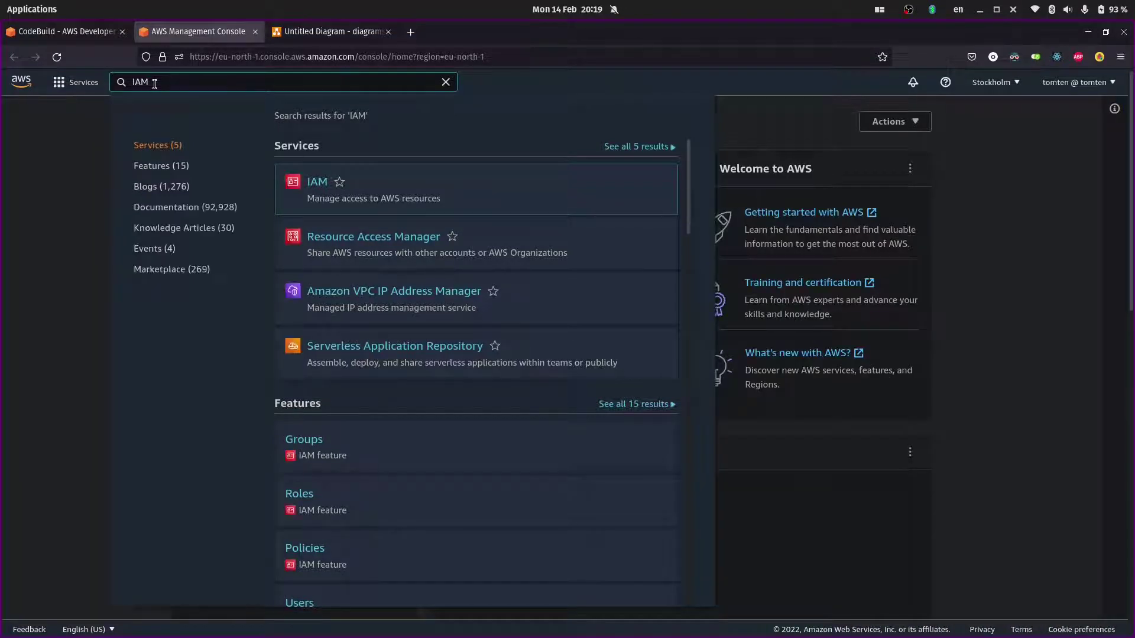
pyautogui.click(313, 185)
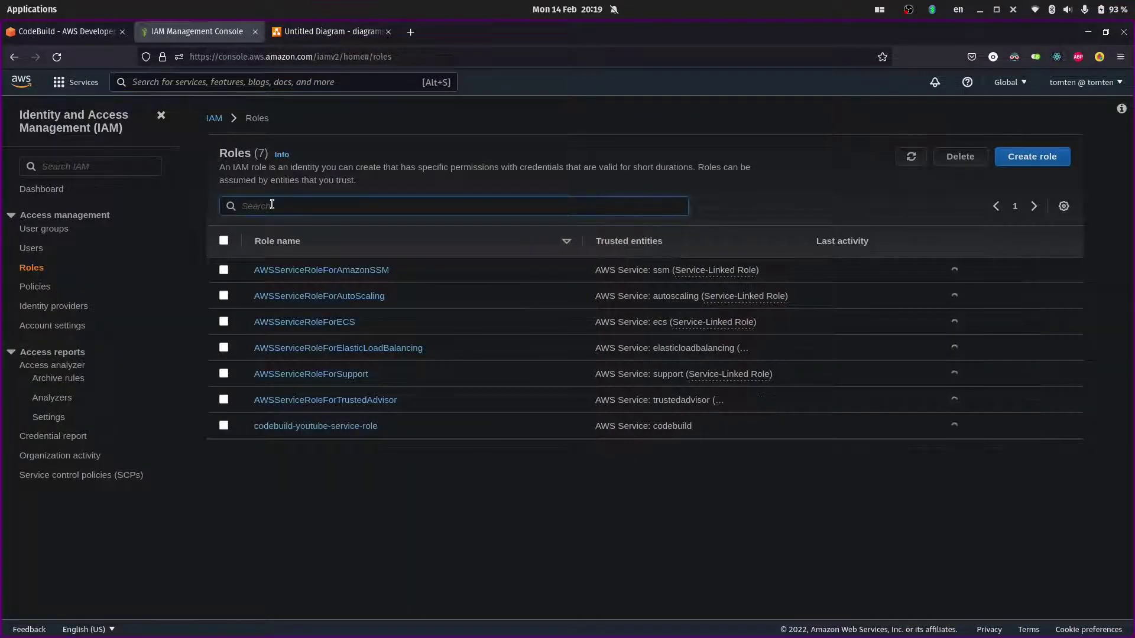
pyautogui.click(284, 272)
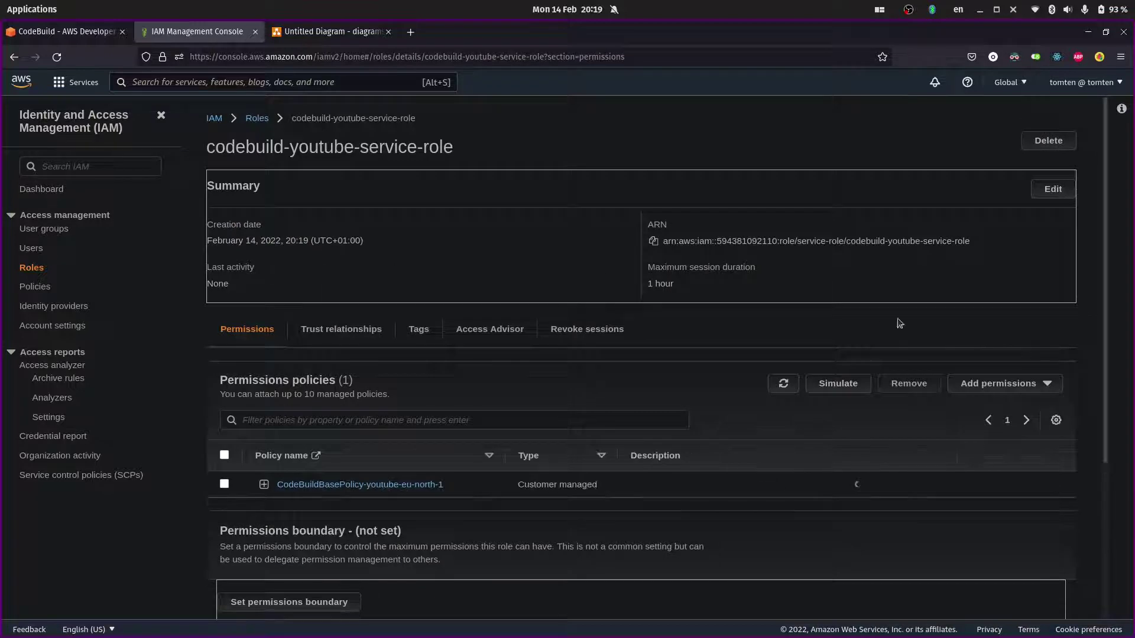
# - Attach the AmazonEC2ContainerRegistryFullAccess policy to the role codebuild-youtube-service-role
pyautogui.click(1008, 390)
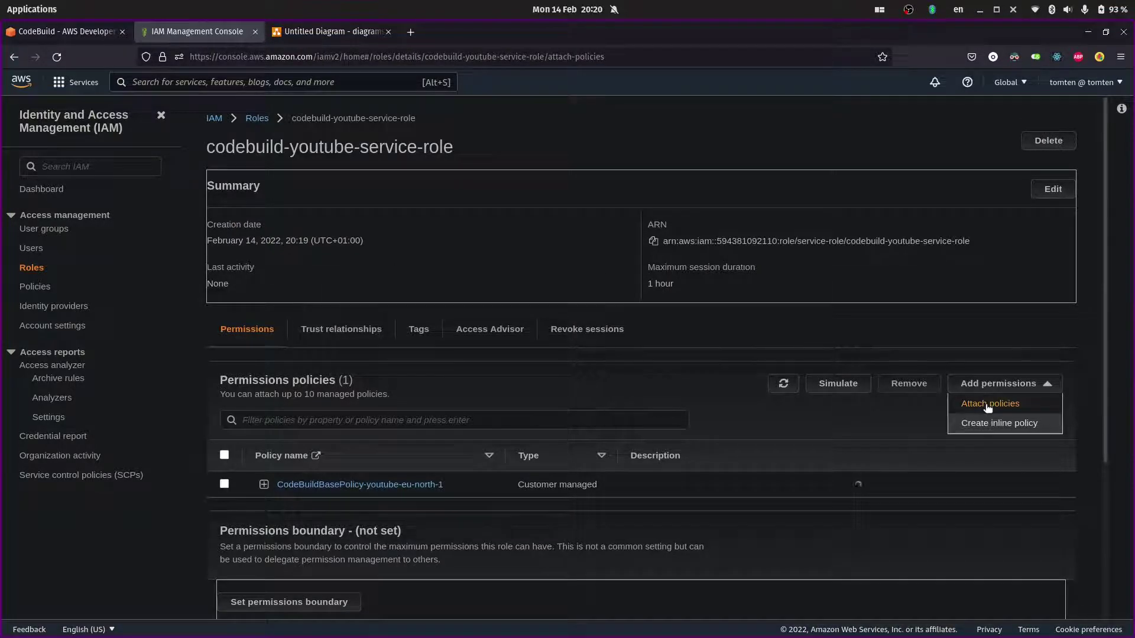
pyautogui.click(987, 405)
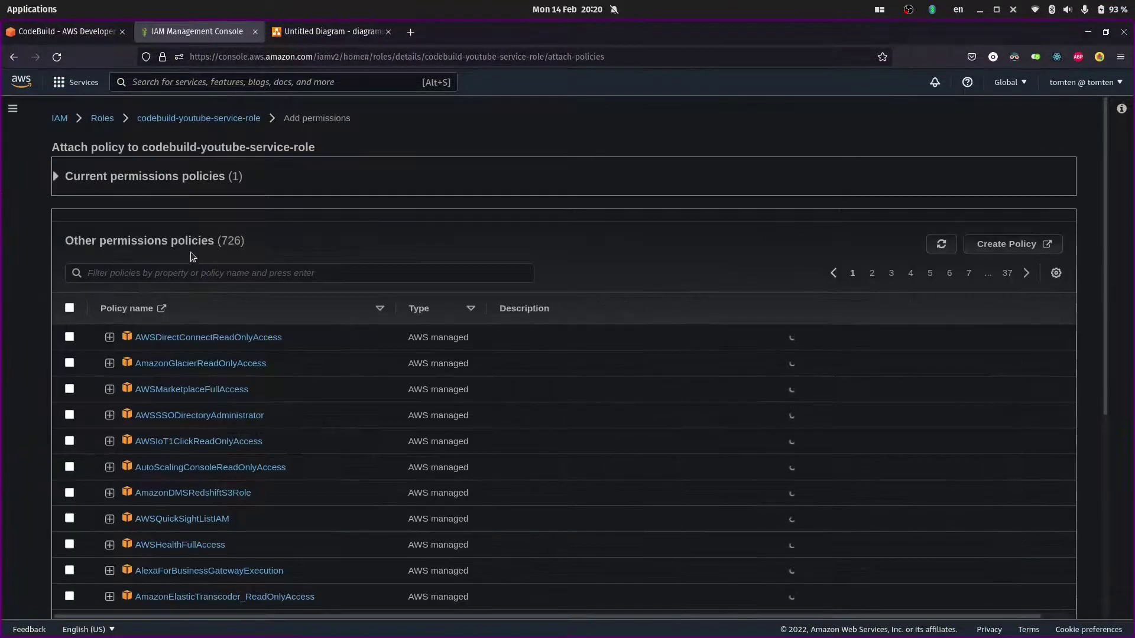
pyautogui.click(147, 271)
pyautogui.write('co')
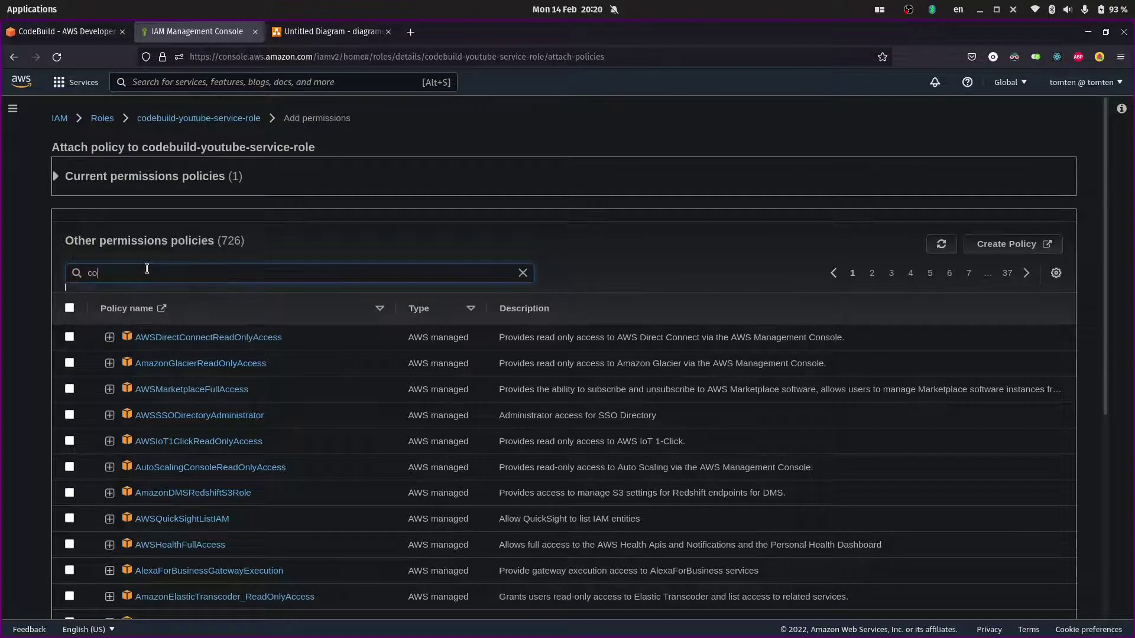
pyautogui.write('ntainerregistryfullaccess')
pyautogui.press('Return')
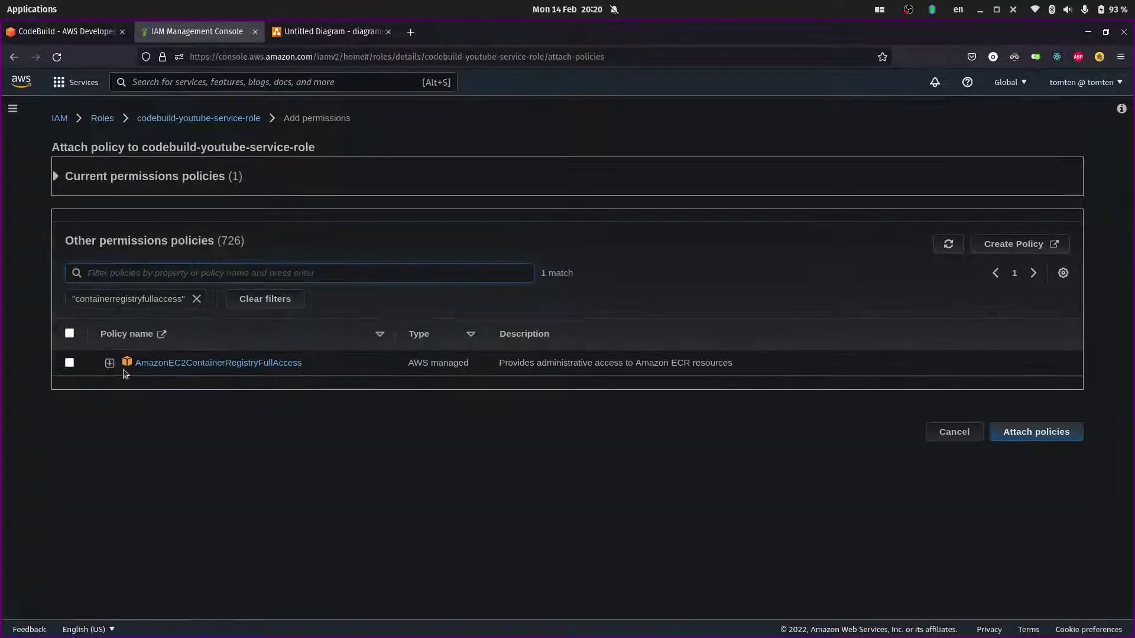
pyautogui.click(69, 363)
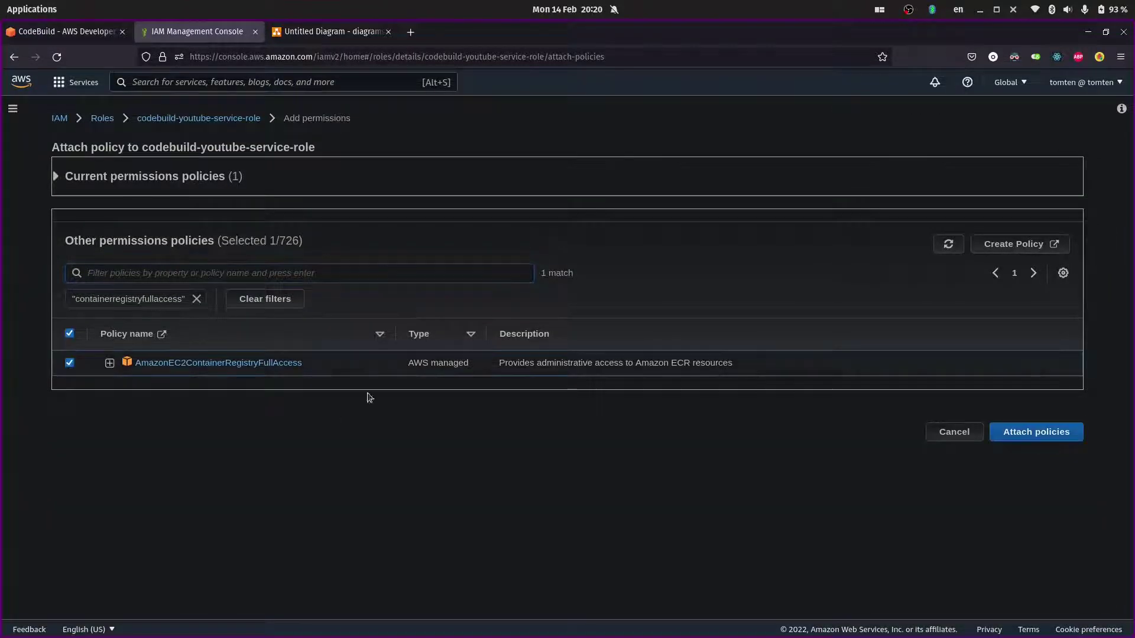
pyautogui.click(1042, 436)
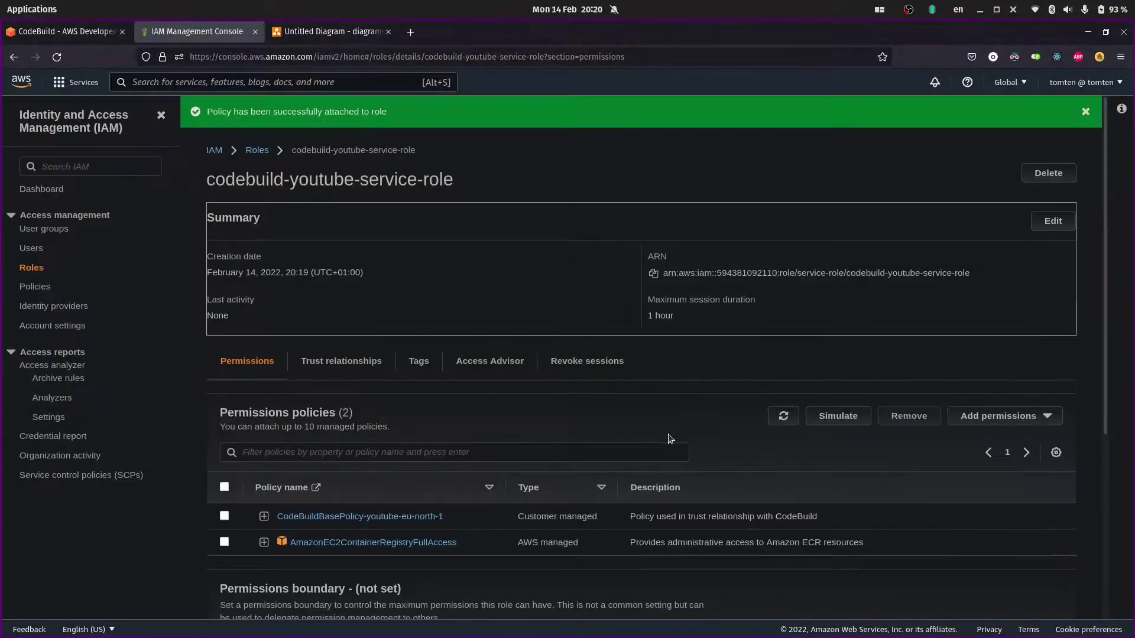
# - Switch to the terminal and open buildspec.yml in vim
pyautogui.hotkey('alt', 'Tab')
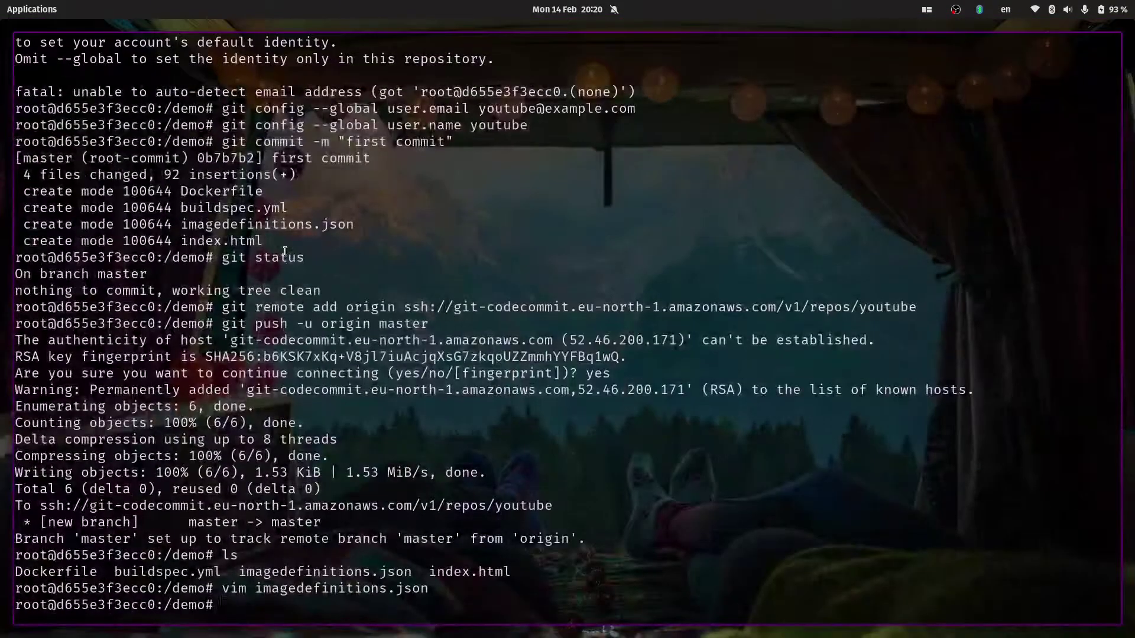
pyautogui.write('vim')
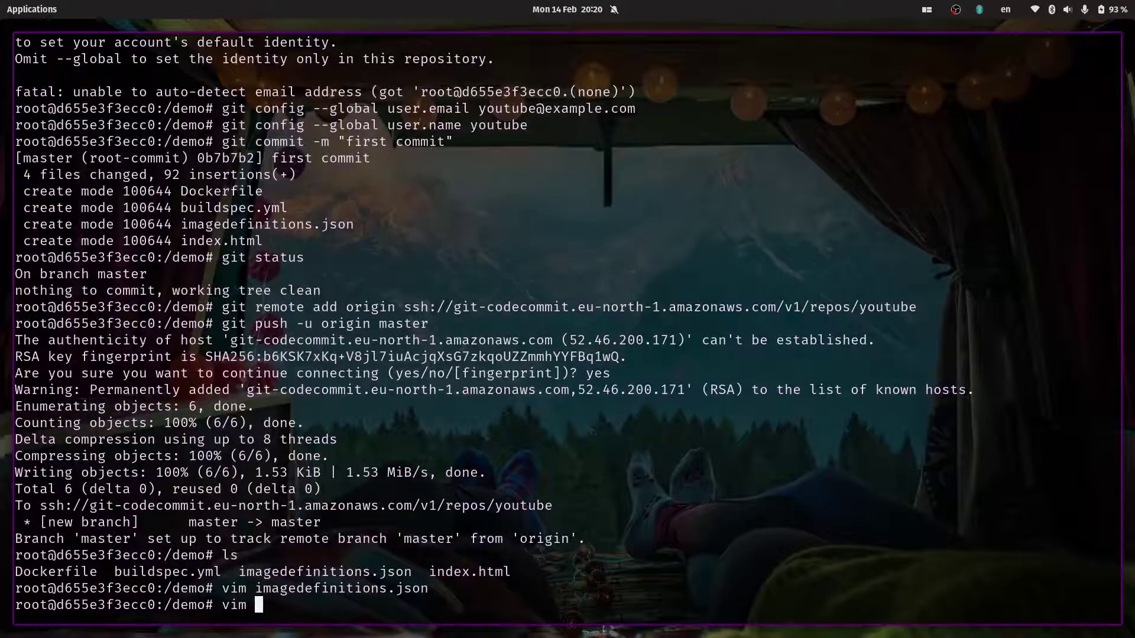
pyautogui.write(' build')
pyautogui.press('Tab')
pyautogui.press('Return')
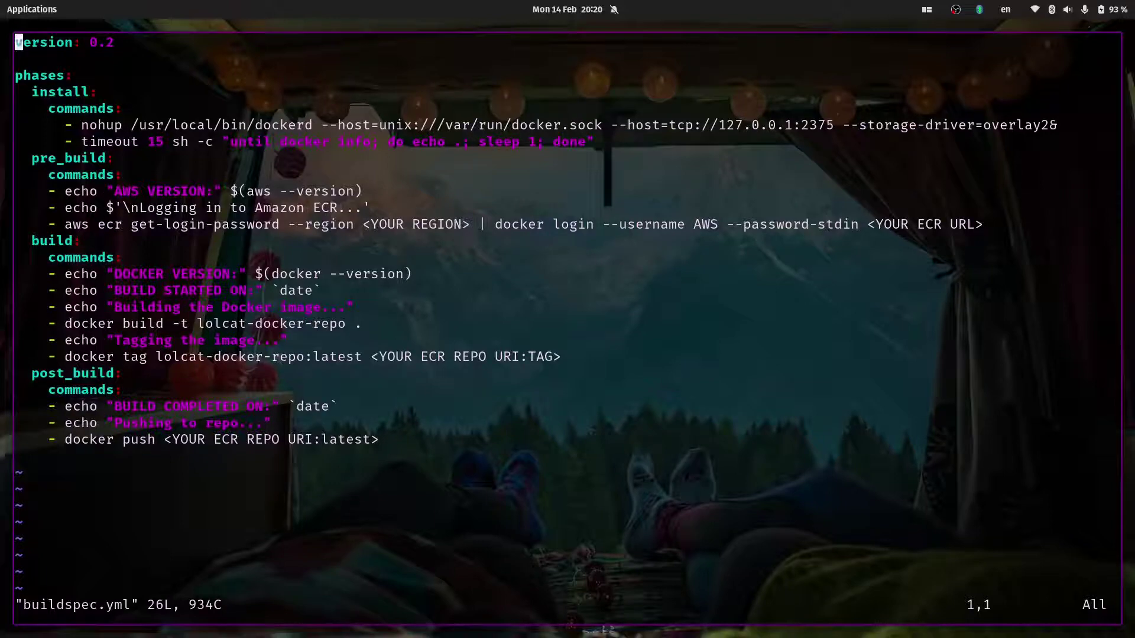
# - Examine the ECR login command in the pre_build phase, including its docker login part and the region and ECR URL placeholders
pyautogui.press('Down')
pyautogui.press('Down')
pyautogui.press('Down')
pyautogui.press('Down')
pyautogui.press('Down')
pyautogui.press('Down')
pyautogui.press('Down')
pyautogui.press('j')
pyautogui.press('j')
pyautogui.press('j')
pyautogui.moveTo(106, 228); pyautogui.dragTo(148, 226)
pyautogui.moveTo(484, 227); pyautogui.dragTo(590, 230)
pyautogui.click(526, 227)
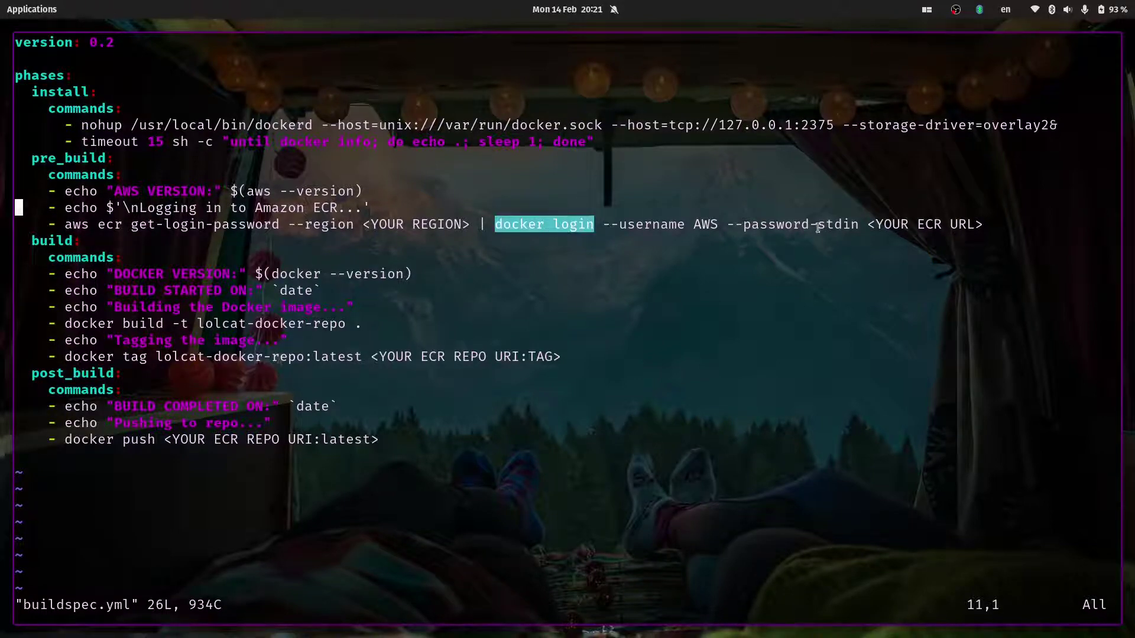
pyautogui.moveTo(818, 229); pyautogui.dragTo(851, 235)
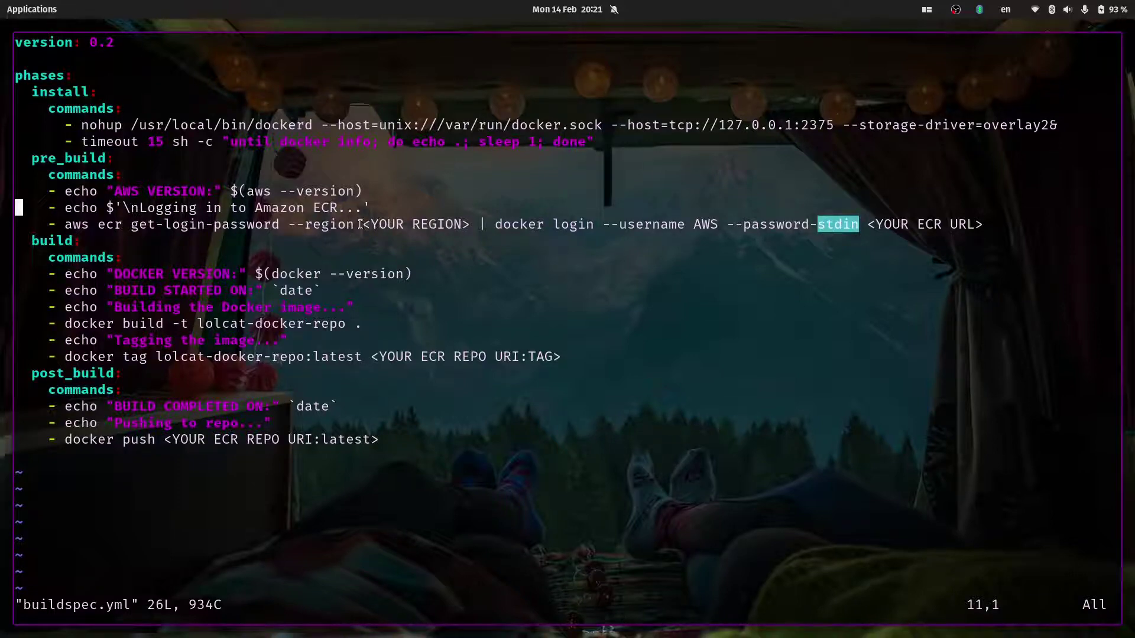
pyautogui.moveTo(363, 224); pyautogui.dragTo(467, 227)
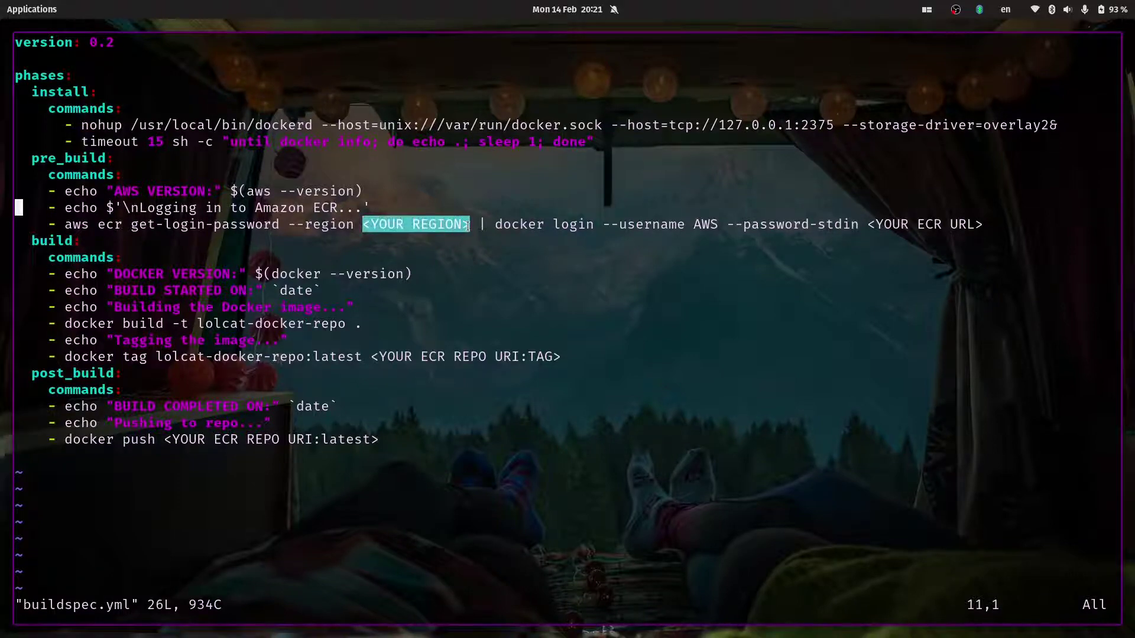
pyautogui.moveTo(876, 225); pyautogui.dragTo(980, 225)
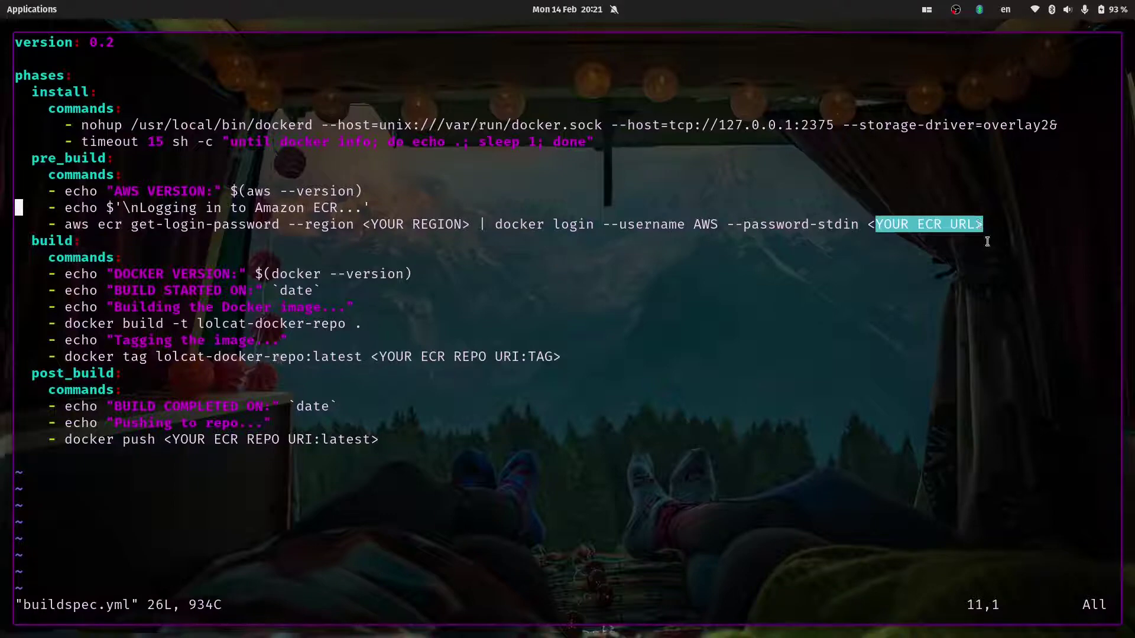
# - Switch to the browser, open Elastic Container Registry and copy the URI of the private repository youtube
pyautogui.press('super+2')
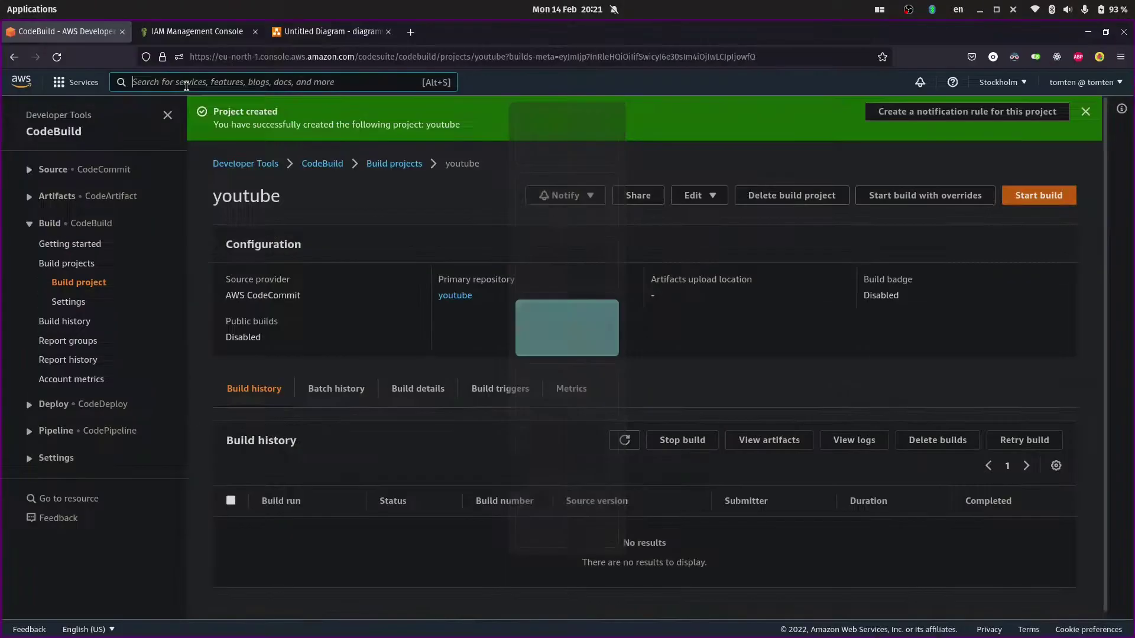
pyautogui.click(186, 86)
pyautogui.write('ecr')
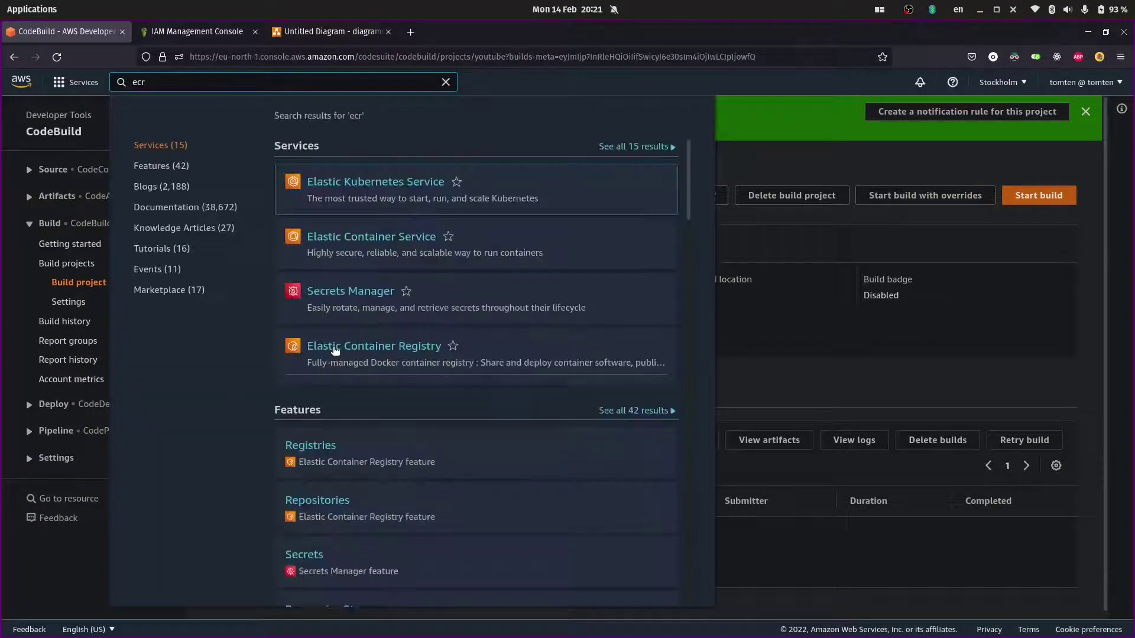
pyautogui.click(335, 349)
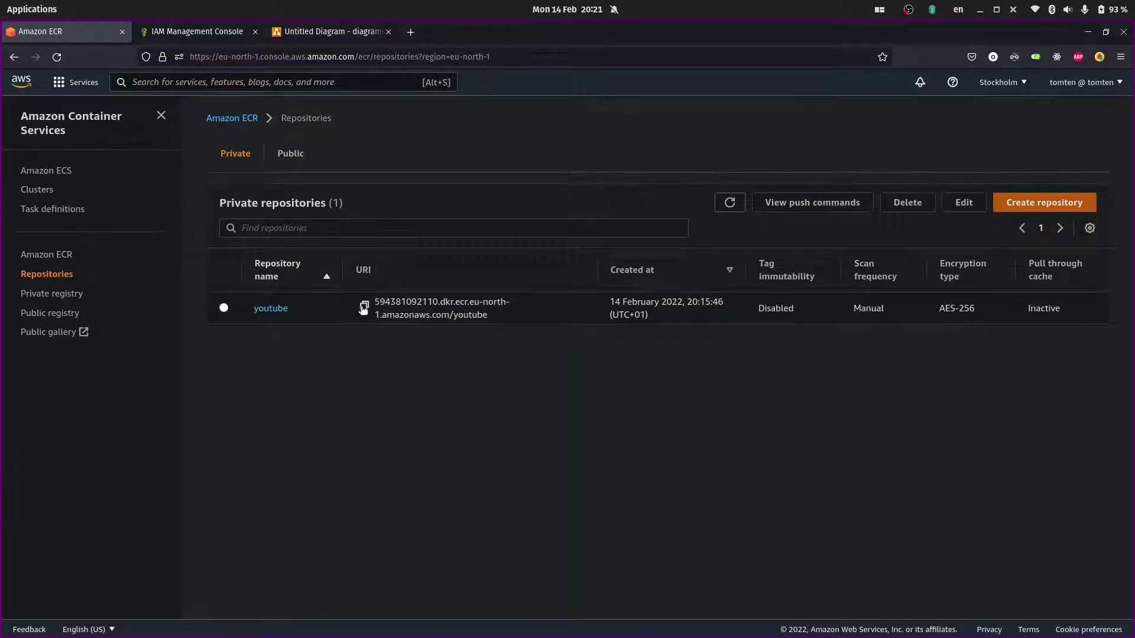
# - Switch to the terminal and replace the <YOUR ECR URL> placeholder in the pre_build login command with the copied youtube repository URI
pyautogui.hotkey('alt', 'Tab')
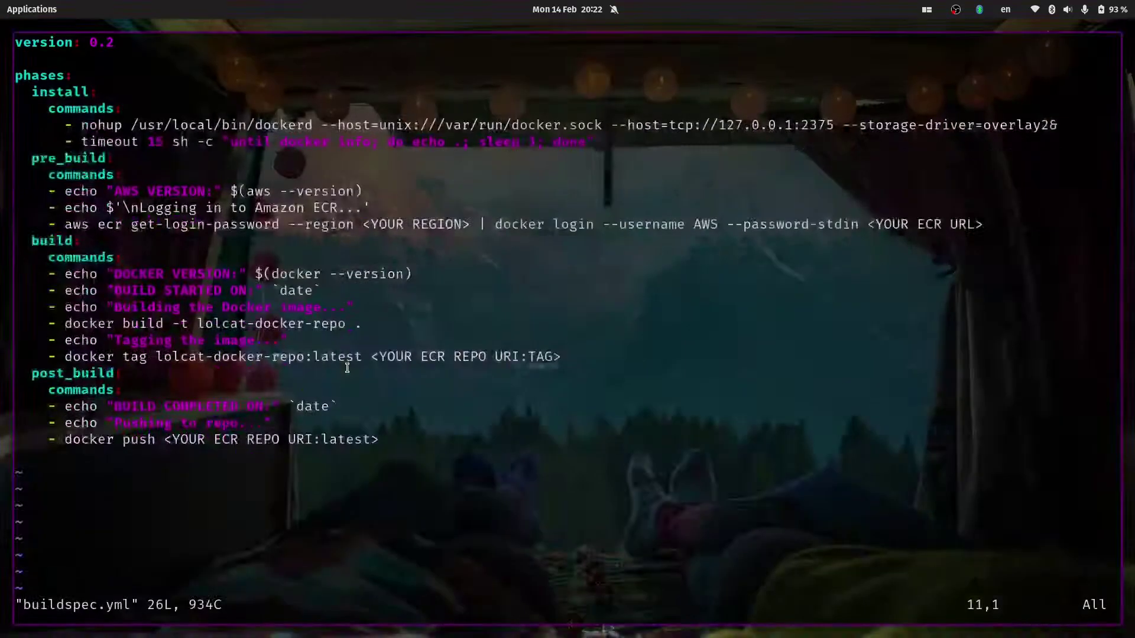
pyautogui.press('k')
pyautogui.press('k')
pyautogui.press('k')
pyautogui.press('k')
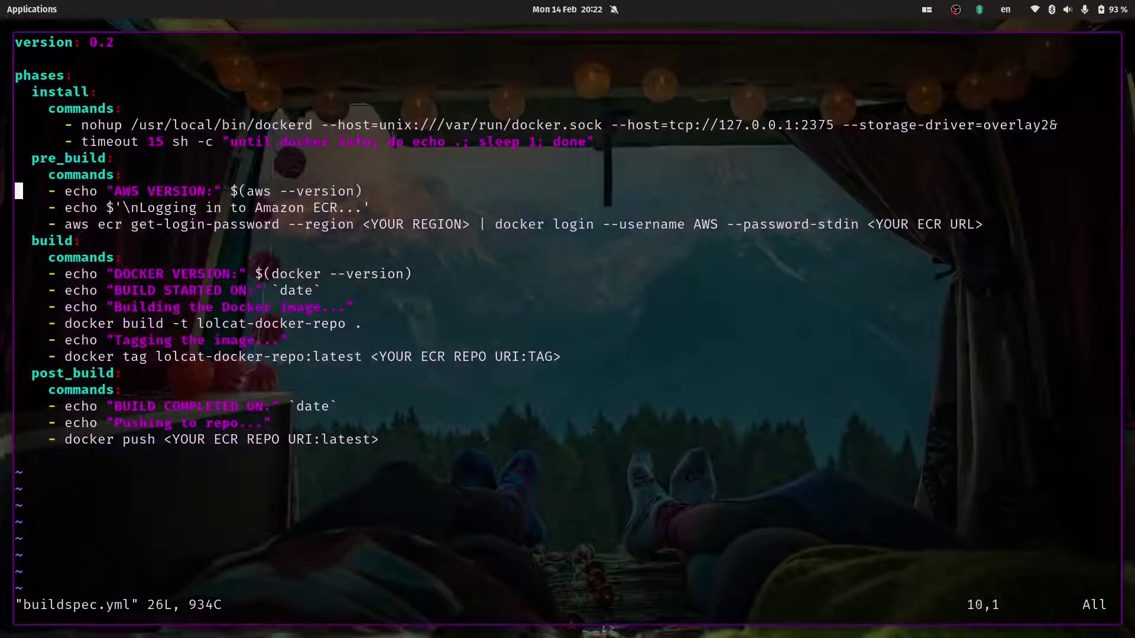
pyautogui.press('l')
pyautogui.press('w')
pyautogui.press('w')
pyautogui.press('j')
pyautogui.press('j')
pyautogui.press('j')
pyautogui.press('j')
pyautogui.press('j')
pyautogui.press('l')
pyautogui.press('l')
pyautogui.press('l')
pyautogui.press('l')
pyautogui.press('$')
pyautogui.press('i')
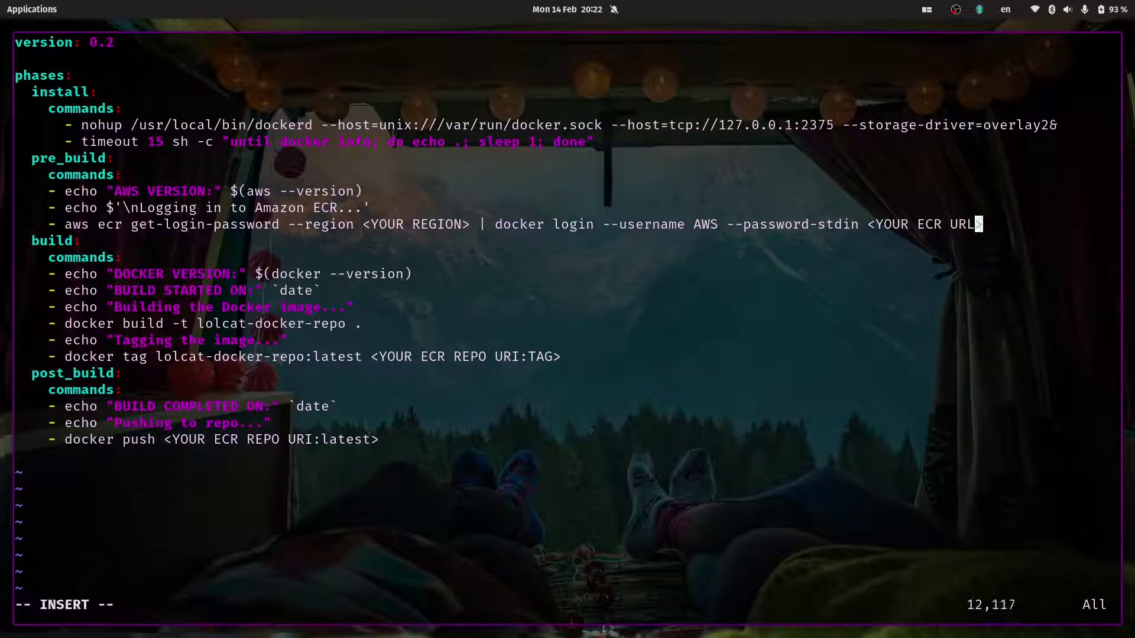
pyautogui.press('BackSpace')
pyautogui.press('BackSpace')
pyautogui.press('BackSpace')
pyautogui.press('BackSpace')
pyautogui.press('BackSpace')
pyautogui.press('BackSpace')
pyautogui.press('BackSpace')
pyautogui.press('BackSpace')
pyautogui.press('BackSpace')
pyautogui.press('BackSpace')
pyautogui.press('BackSpace')
pyautogui.press('BackSpace')
pyautogui.press('BackSpace')
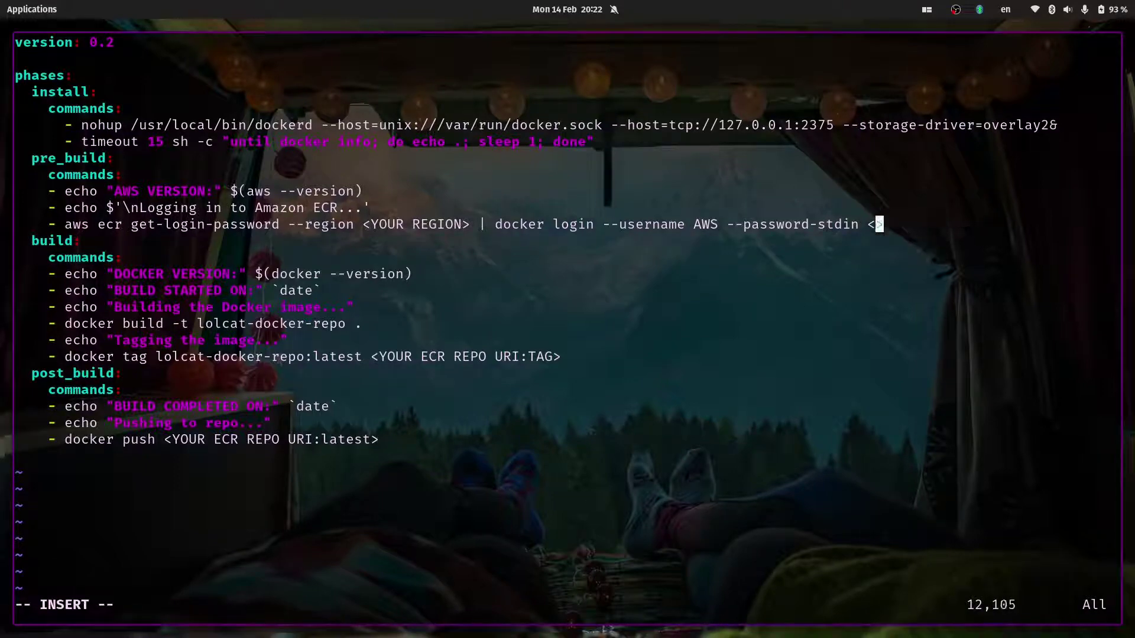
pyautogui.write('594381092110.dkr.ecr.eu-north-1.amazonaws.com/youtube')
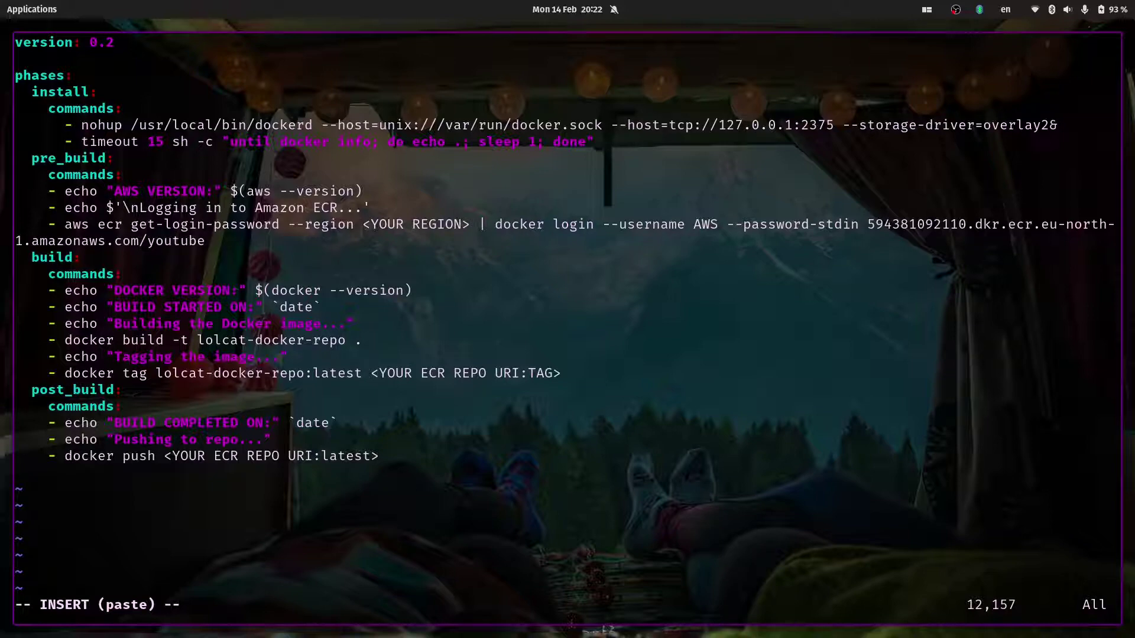
# - Switch to the browser, open the push commands of the youtube repository and compare their login command with the one in buildspec.yml
pyautogui.hotkey('alt', 'Tab')
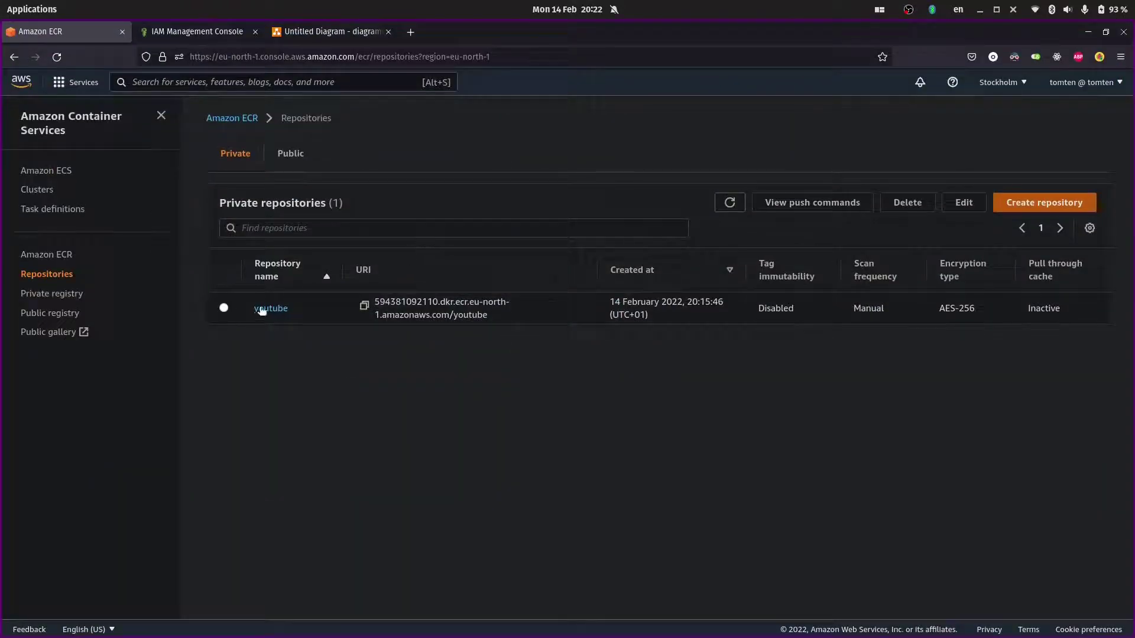
pyautogui.click(266, 309)
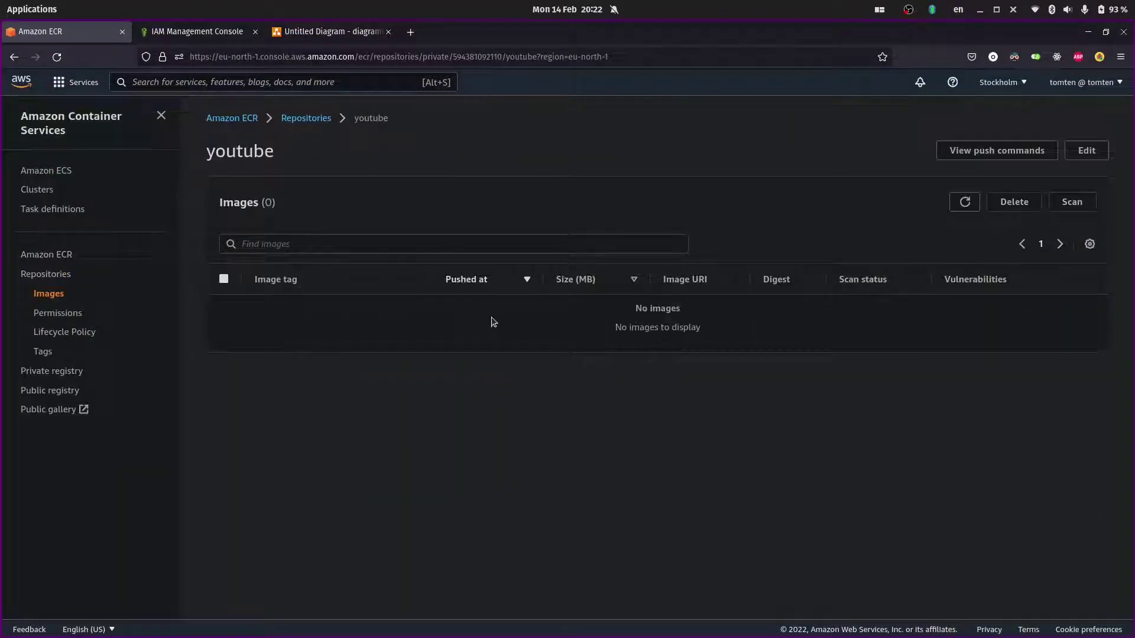
pyautogui.click(1018, 151)
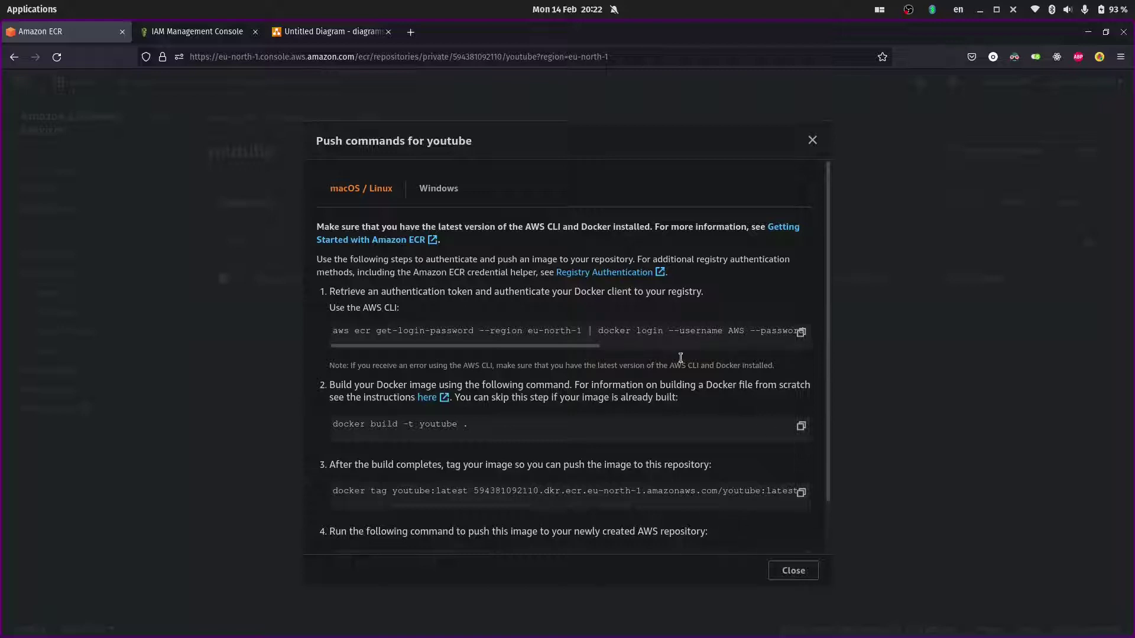
pyautogui.moveTo(526, 345); pyautogui.dragTo(757, 352)
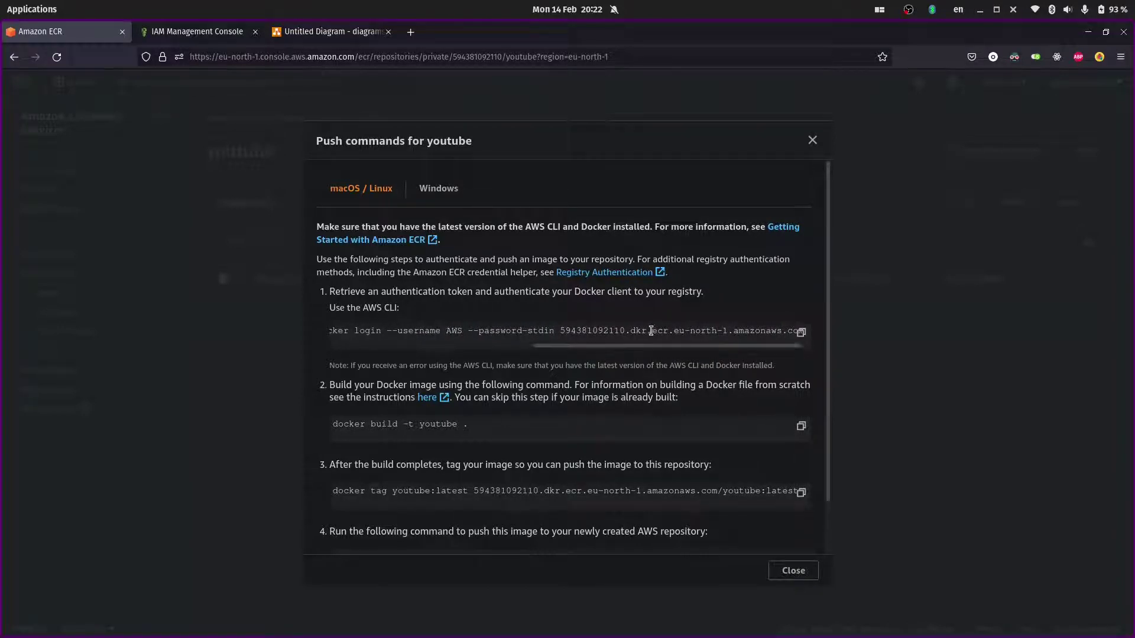
pyautogui.moveTo(561, 330); pyautogui.dragTo(772, 335)
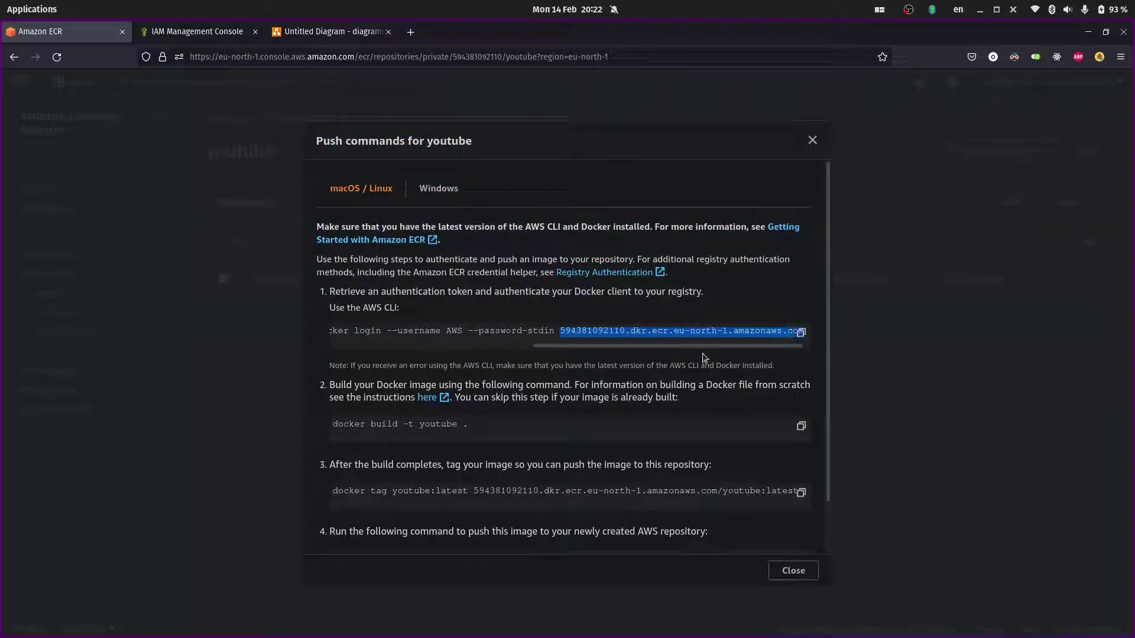
pyautogui.moveTo(646, 349); pyautogui.dragTo(423, 347)
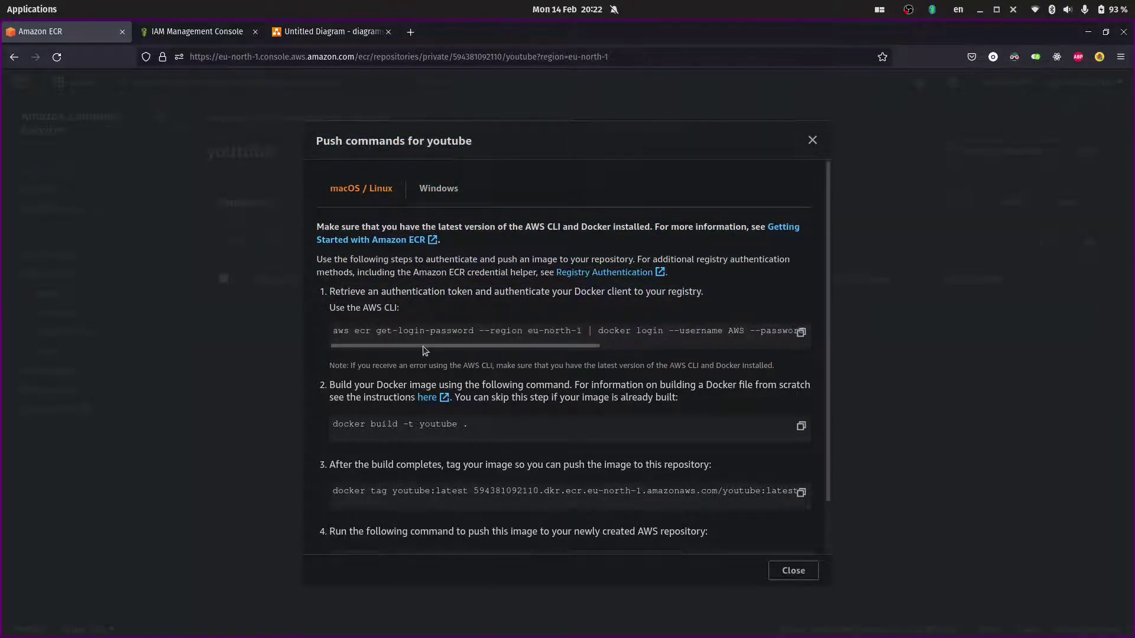
pyautogui.press('ctrl+super+Down')
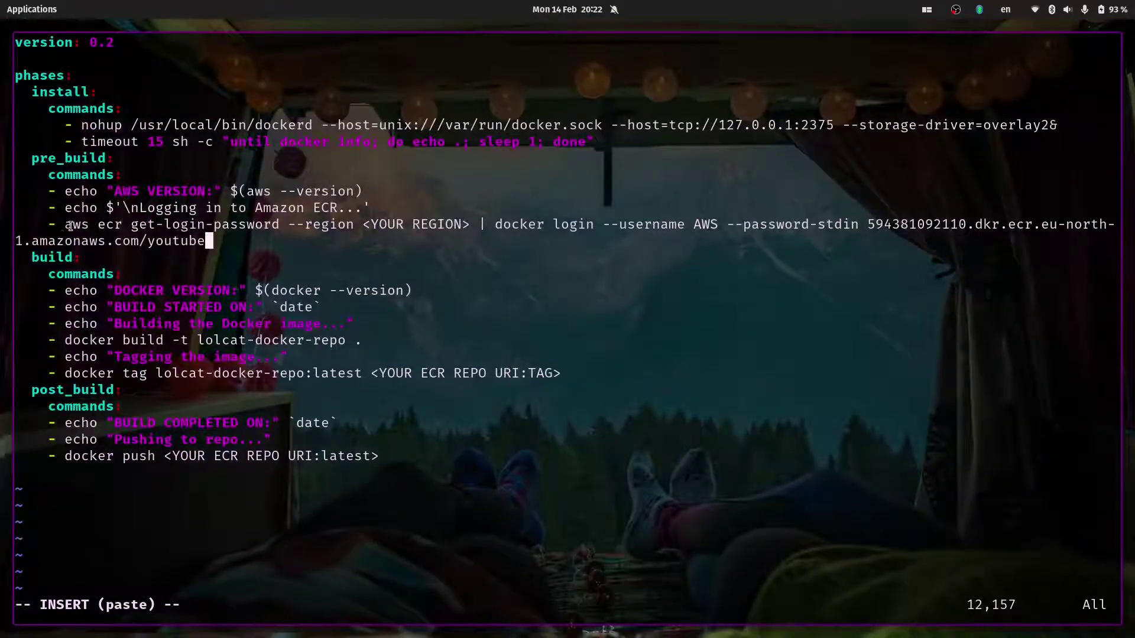
pyautogui.moveTo(65, 224); pyautogui.dragTo(929, 224)
# - Copy the registry address ending in amazonaws.com from the login command in the youtube push commands in the browser
pyautogui.press('ctrl+super+Up')
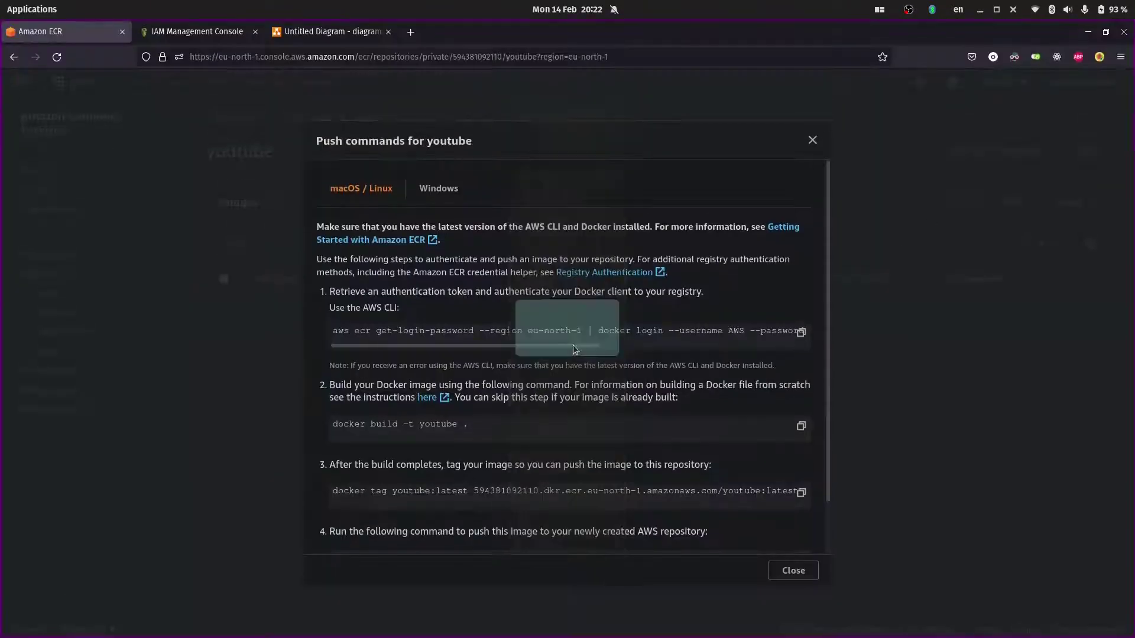
pyautogui.moveTo(346, 330); pyautogui.dragTo(812, 338)
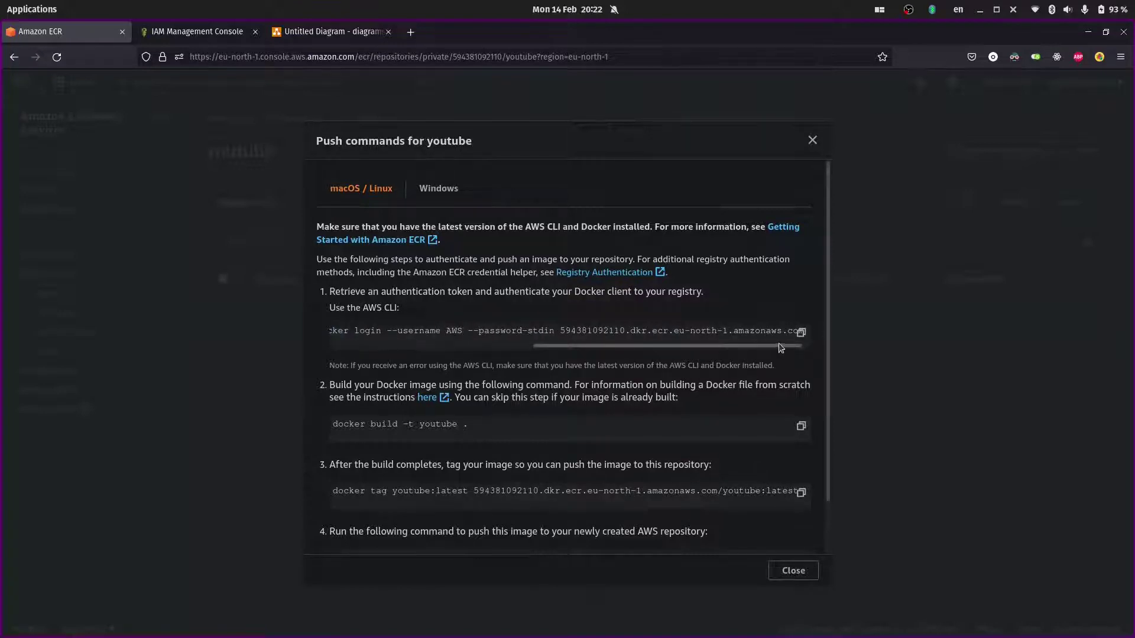
pyautogui.moveTo(562, 331); pyautogui.dragTo(815, 335)
pyautogui.hotkey('ctrl', 'c')
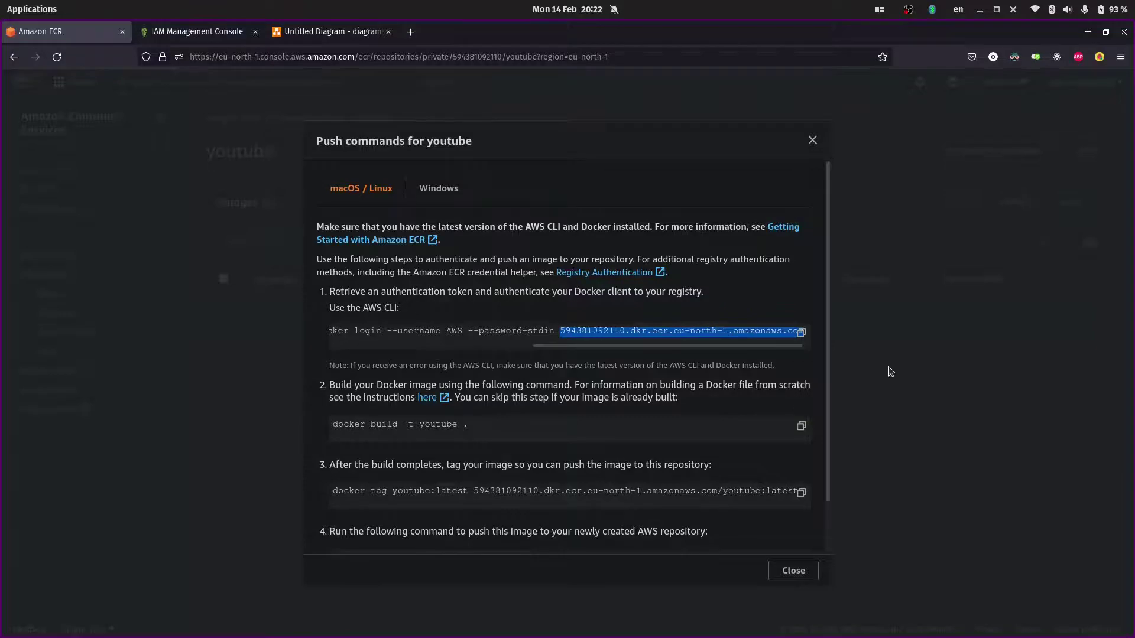
# - Switch to the terminal and replace the repository URI in the pre_build docker login command with the copied registry address, removing an extra line break
pyautogui.press('ctrl+super+Down')
pyautogui.press('Up')
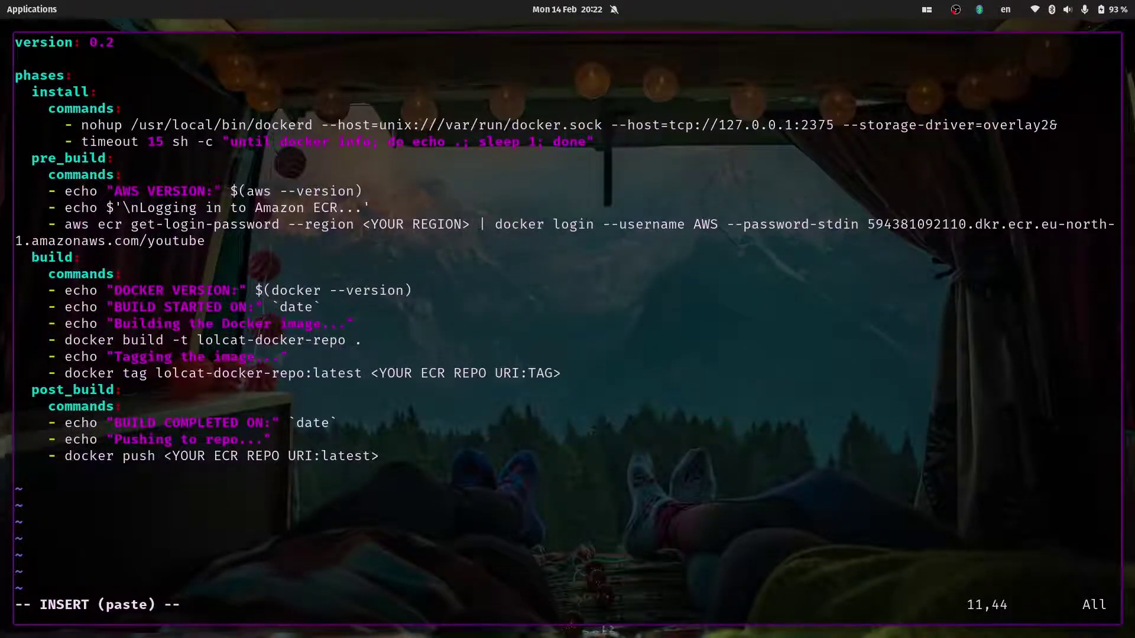
pyautogui.press('Down')
pyautogui.press('Up')
pyautogui.press('Down')
pyautogui.press('BackSpace')
pyautogui.press('BackSpace')
pyautogui.press('BackSpace')
pyautogui.press('BackSpace')
pyautogui.press('BackSpace')
pyautogui.press('BackSpace')
pyautogui.press('BackSpace')
pyautogui.press('BackSpace')
pyautogui.press('BackSpace')
pyautogui.press('BackSpace')
pyautogui.press('BackSpace')
pyautogui.press('BackSpace')
pyautogui.press('BackSpace')
pyautogui.press('BackSpace')
pyautogui.press('BackSpace')
pyautogui.press('BackSpace')
pyautogui.press('BackSpace')
pyautogui.press('BackSpace')
pyautogui.press('BackSpace')
pyautogui.press('BackSpace')
pyautogui.press('BackSpace')
pyautogui.press('BackSpace')
pyautogui.press('BackSpace')
pyautogui.press('BackSpace')
pyautogui.press('BackSpace')
pyautogui.press('BackSpace')
pyautogui.press('BackSpace')
pyautogui.press('BackSpace')
pyautogui.press('BackSpace')
pyautogui.press('BackSpace')
pyautogui.press('BackSpace')
pyautogui.press('BackSpace')
pyautogui.press('BackSpace')
pyautogui.press('BackSpace')
pyautogui.press('BackSpace')
pyautogui.press('BackSpace')
pyautogui.press('BackSpace')
pyautogui.press('BackSpace')
pyautogui.press('BackSpace')
pyautogui.press('BackSpace')
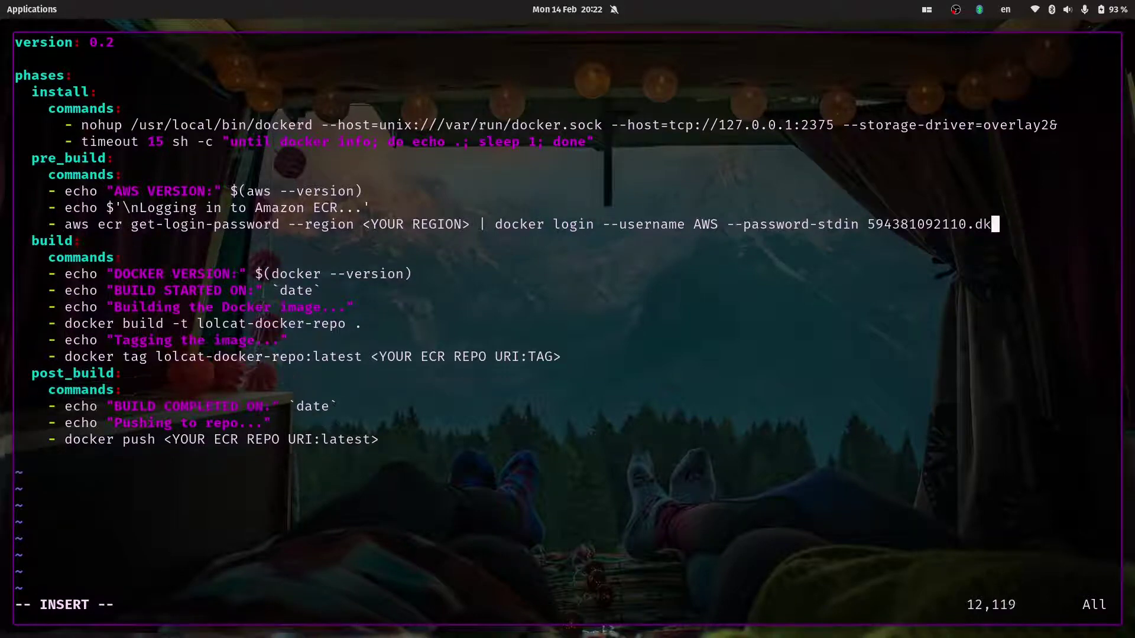
pyautogui.hotkey('ctrl', 'shift', 'v')
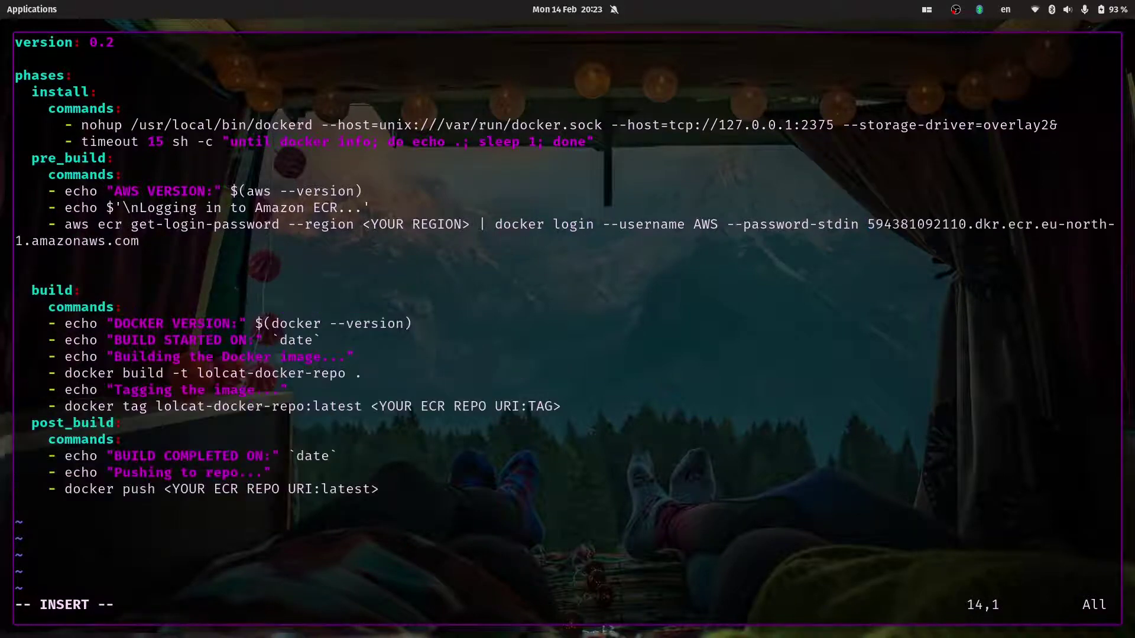
pyautogui.press('BackSpace')
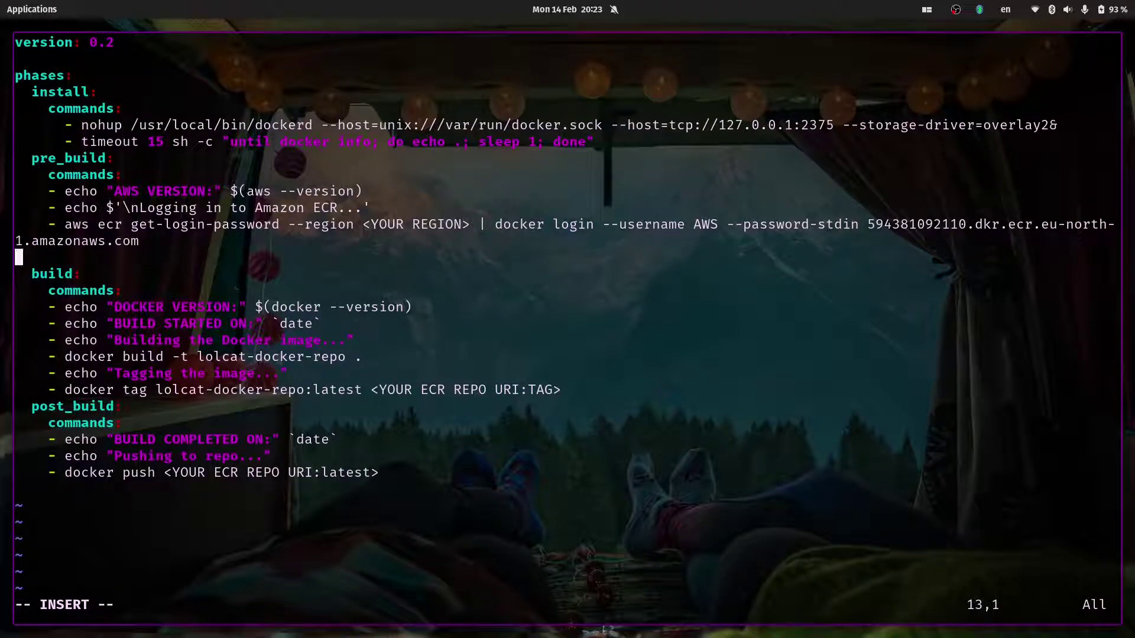
# - Replace the <YOUR REGION> placeholder in the pre_build ECR login command with eu-north-1
pyautogui.press('Up')
pyautogui.press('Right')
pyautogui.press('Right')
pyautogui.press('Right')
pyautogui.press('Right')
pyautogui.press('Right')
pyautogui.press('Right')
pyautogui.press('Right')
pyautogui.press('Right')
pyautogui.press('Right')
pyautogui.press('Right')
pyautogui.press('Right')
pyautogui.press('Right')
pyautogui.press('Right')
pyautogui.press('Right')
pyautogui.press('Right')
pyautogui.press('Right')
pyautogui.press('Right')
pyautogui.press('Right')
pyautogui.press('Right')
pyautogui.press('Right')
pyautogui.press('Right')
pyautogui.press('Right')
pyautogui.press('Delete')
pyautogui.press('Delete')
pyautogui.press('Delete')
pyautogui.press('Delete')
pyautogui.press('Delete')
pyautogui.press('Delete')
pyautogui.press('Delete')
pyautogui.press('Delete')
pyautogui.press('Delete')
pyautogui.press('Delete')
pyautogui.press('Delete')
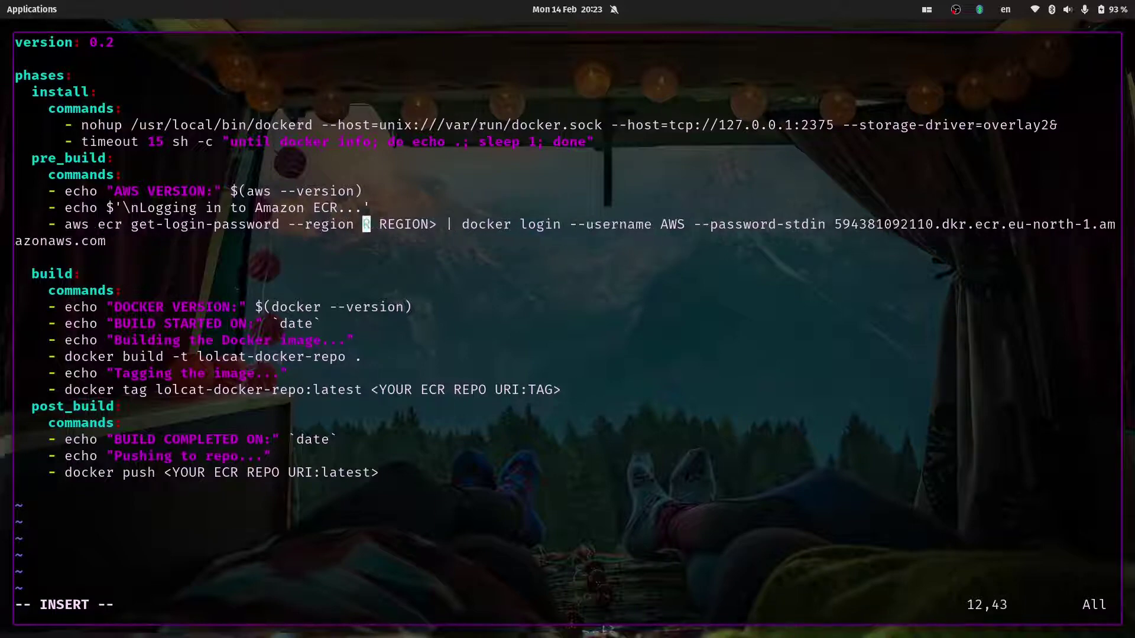
pyautogui.press('Delete')
pyautogui.press('Delete')
pyautogui.write('eu-nort')
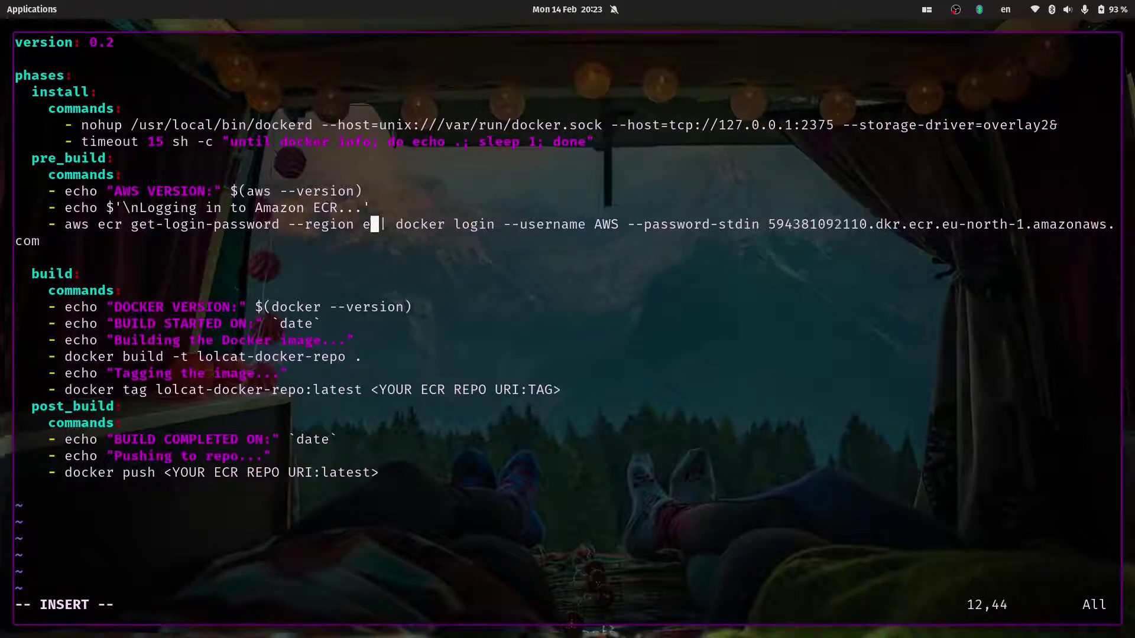
pyautogui.write('h-1')
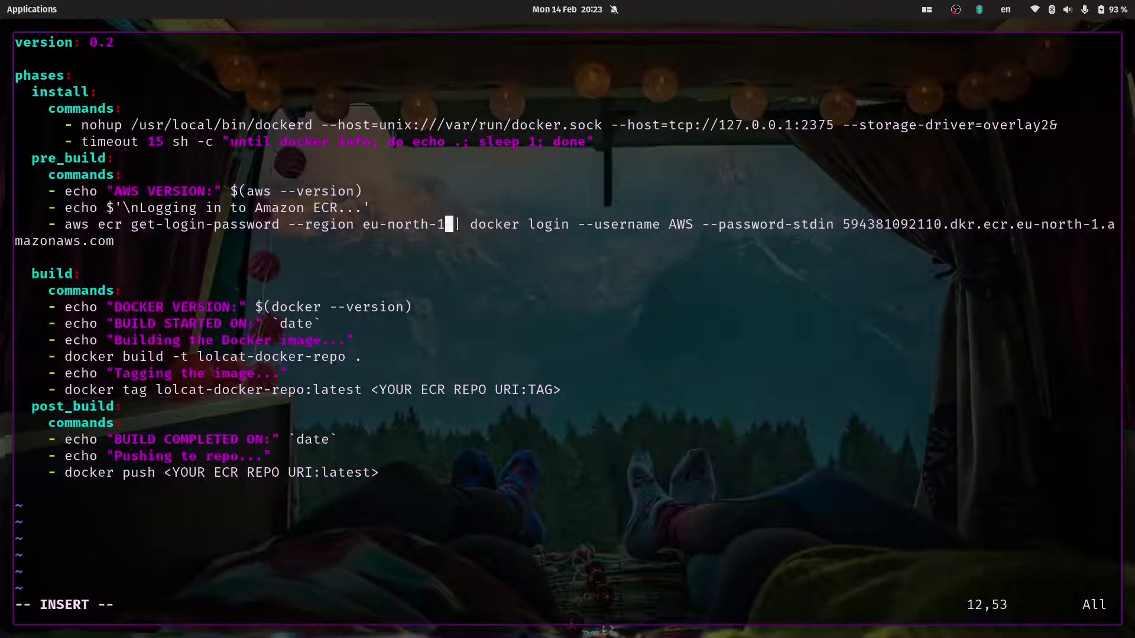
# - Move to the docker tag line, copy the youtube repository URI from the private repositories list in the browser, and return to buildspec.yml
pyautogui.press('Down')
pyautogui.press('Down')
pyautogui.press('Down')
pyautogui.press('Down')
pyautogui.press('Down')
pyautogui.press('Down')
pyautogui.press('Down')
pyautogui.press('Down')
pyautogui.press('Down')
pyautogui.hotkey('alt', 'Tab')
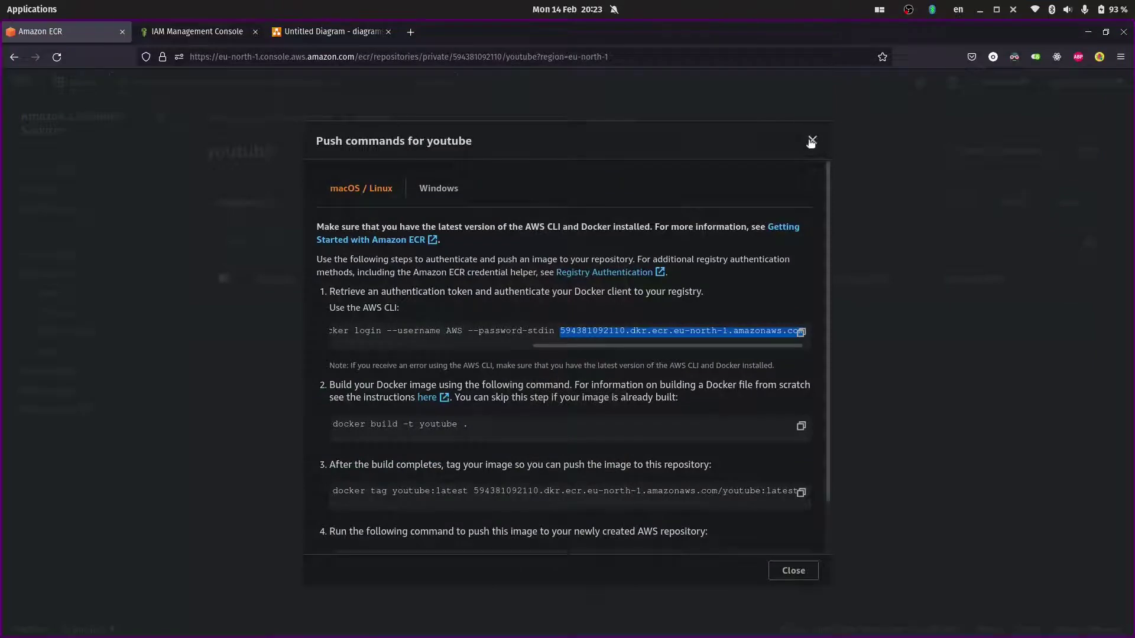
pyautogui.click(809, 131)
pyautogui.hotkey('alt', 'Left')
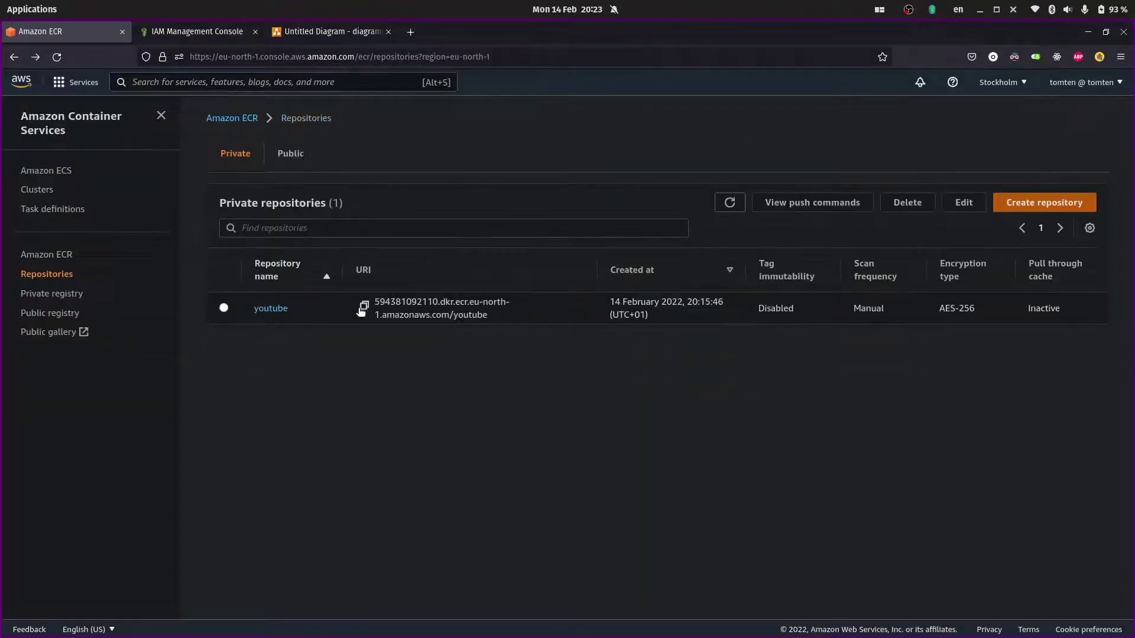
pyautogui.hotkey('alt', 'Tab')
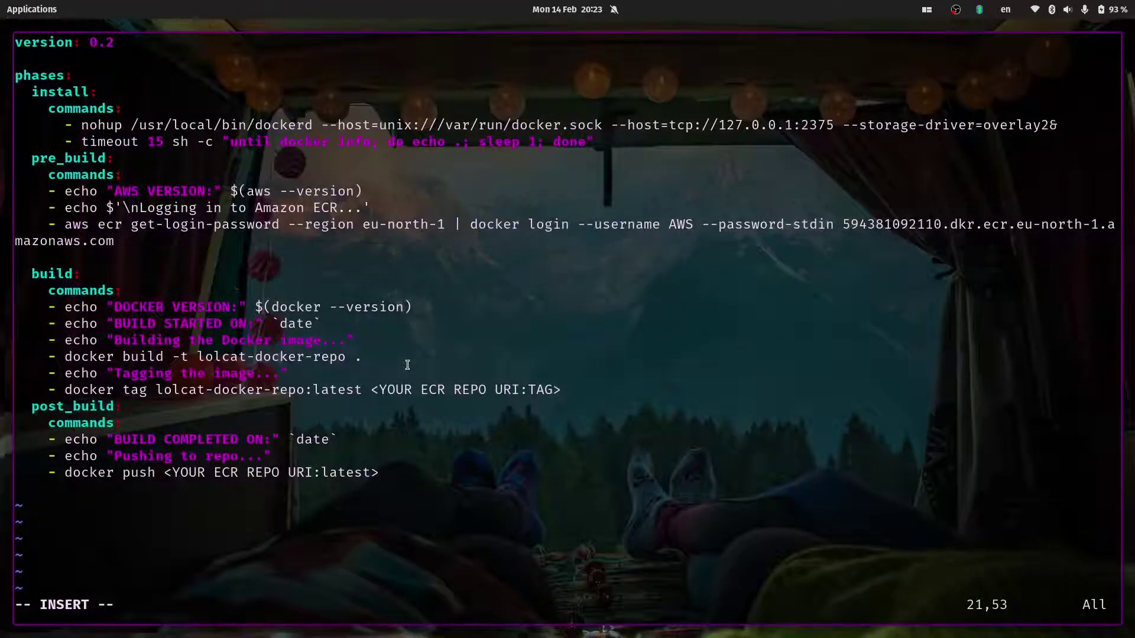
# - Replace the <YOUR ECR REPO URI placeholder in the docker tag line with the copied youtube repository URI
pyautogui.press('Down')
pyautogui.press('Up')
pyautogui.press('Delete')
pyautogui.write('i')
pyautogui.press('Delete')
pyautogui.press('Delete')
pyautogui.press('Delete')
pyautogui.press('Delete')
pyautogui.press('Delete')
pyautogui.press('Delete')
pyautogui.press('Delete')
pyautogui.press('Delete')
pyautogui.press('BackSpace')
pyautogui.press('BackSpace')
pyautogui.press('BackSpace')
pyautogui.press('BackSpace')
pyautogui.press('BackSpace')
pyautogui.press('BackSpace')
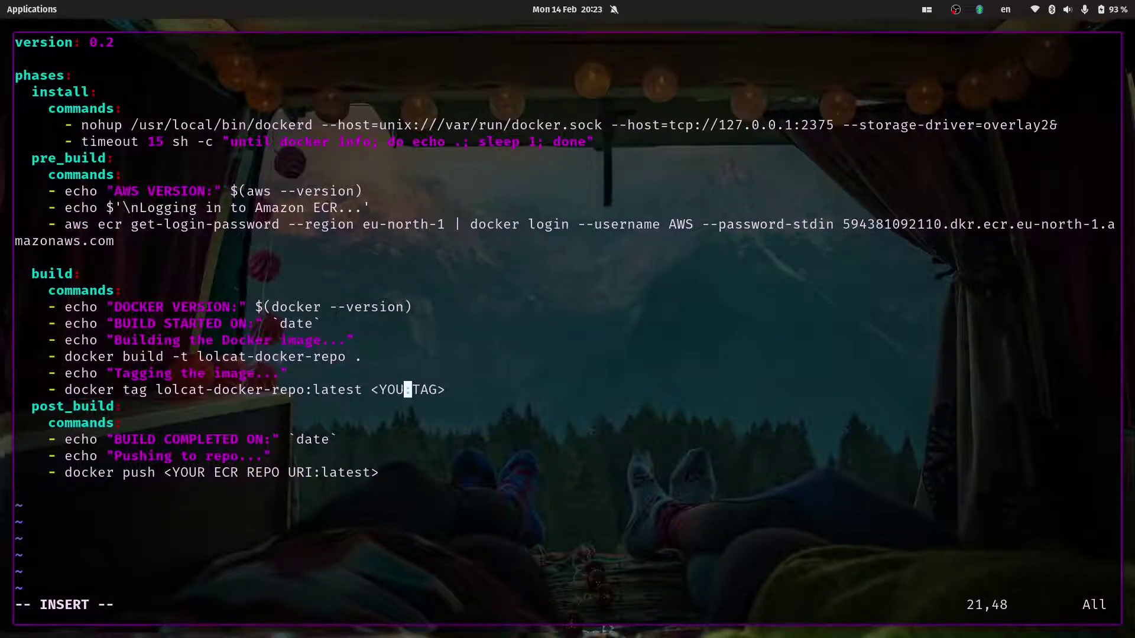
pyautogui.press('BackSpace')
pyautogui.press('BackSpace')
pyautogui.press('BackSpace')
pyautogui.press('BackSpace')
pyautogui.write('594381092110.dkr.ecr.eu-north-1.amazonaws.com/youtube')
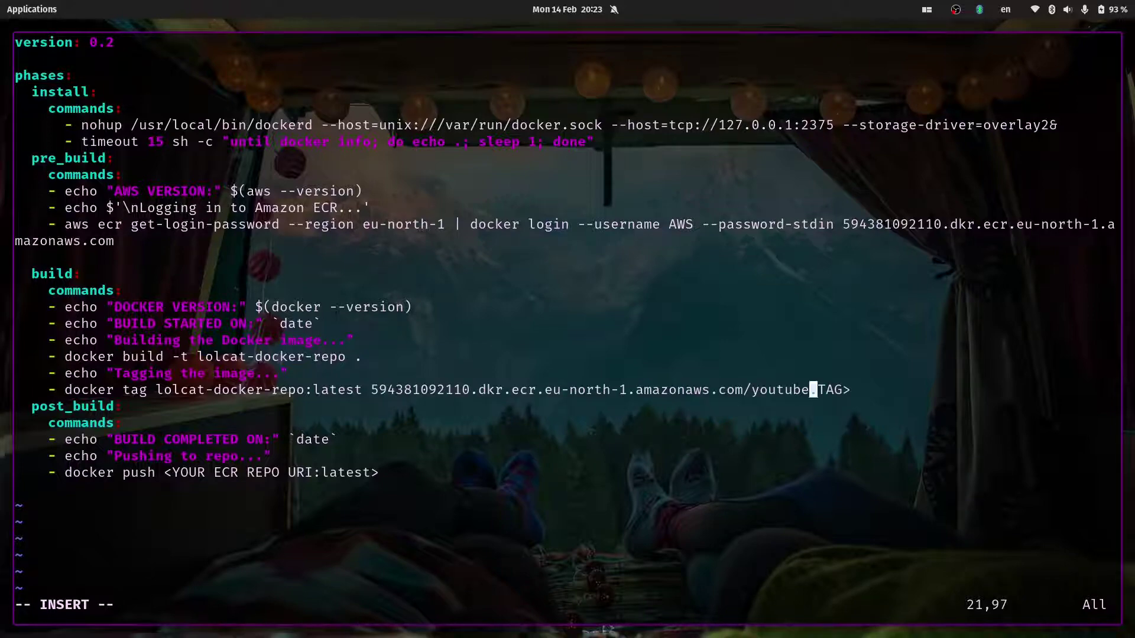
# - Replace the TAG> placeholder at the end of the docker tag line with latest, keeping the colon before it
pyautogui.press('Right')
pyautogui.press('Delete')
pyautogui.press('Delete')
pyautogui.press('Delete')
pyautogui.press('Delete')
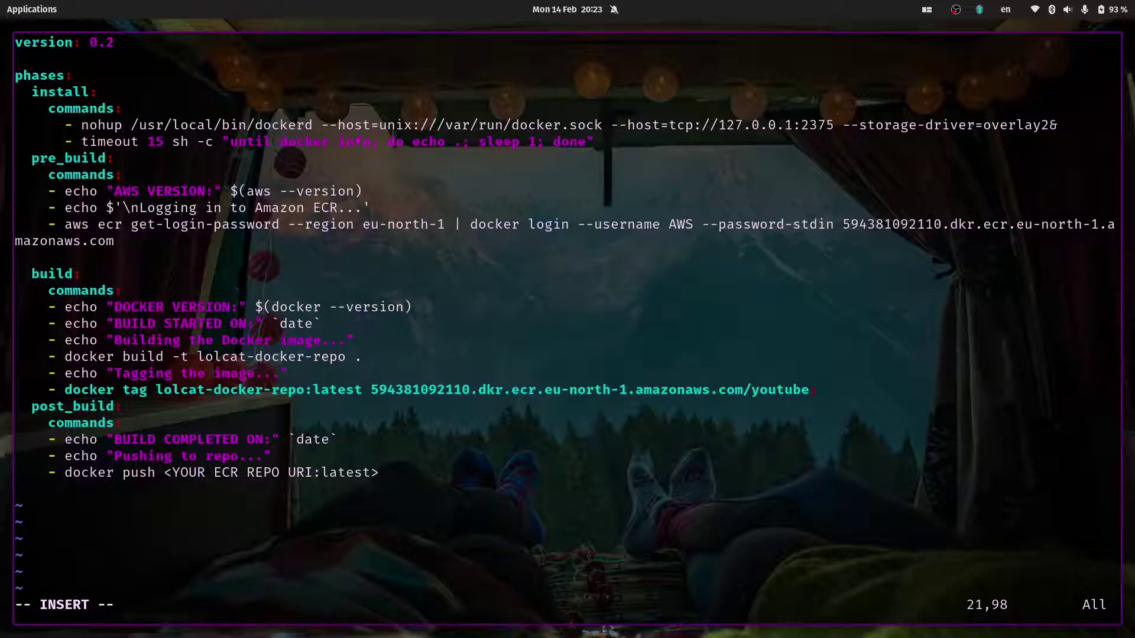
pyautogui.write('latest')
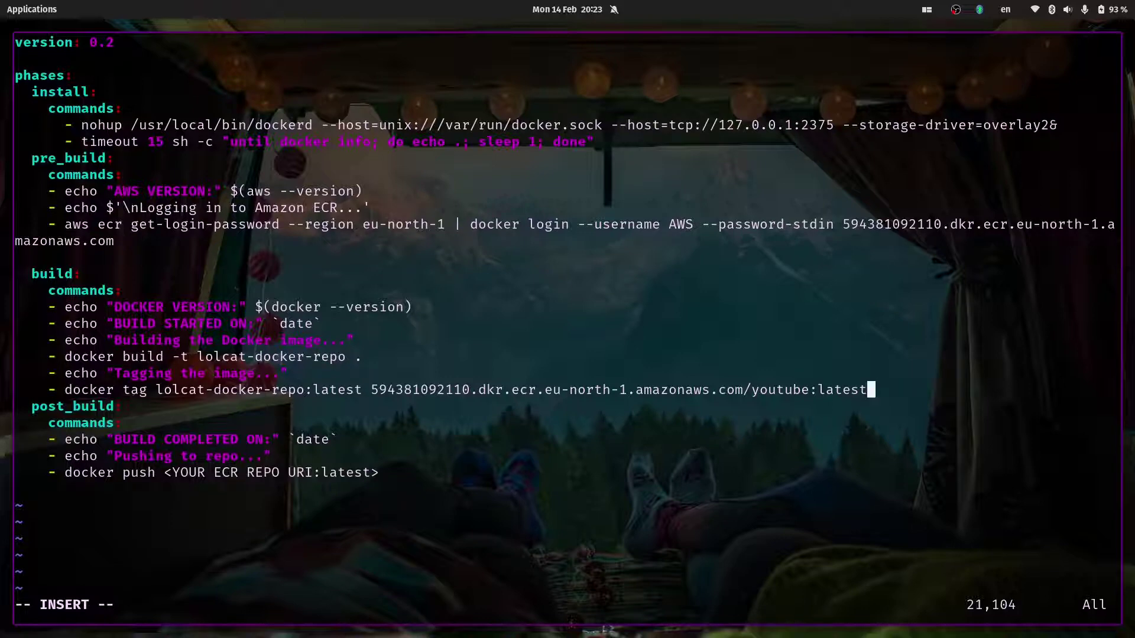
# - Replace the repository placeholder in the post_build docker push line with the youtube repository URI, keeping :latest and removing the angle brackets
pyautogui.press('Down')
pyautogui.press('Down')
pyautogui.press('Down')
pyautogui.press('Down')
pyautogui.press('Down')
pyautogui.press('Left')
pyautogui.press('Delete')
pyautogui.press('Left')
pyautogui.press('Left')
pyautogui.press('Left')
pyautogui.press('Left')
pyautogui.press('Left')
pyautogui.press('Left')
pyautogui.press('Left')
pyautogui.press('BackSpace')
pyautogui.press('BackSpace')
pyautogui.press('BackSpace')
pyautogui.press('BackSpace')
pyautogui.press('BackSpace')
pyautogui.press('BackSpace')
pyautogui.press('BackSpace')
pyautogui.press('BackSpace')
pyautogui.press('BackSpace')
pyautogui.press('BackSpace')
pyautogui.press('BackSpace')
pyautogui.press('BackSpace')
pyautogui.press('BackSpace')
pyautogui.press('BackSpace')
pyautogui.press('BackSpace')
pyautogui.press('BackSpace')
pyautogui.press('BackSpace')
pyautogui.press('BackSpace')
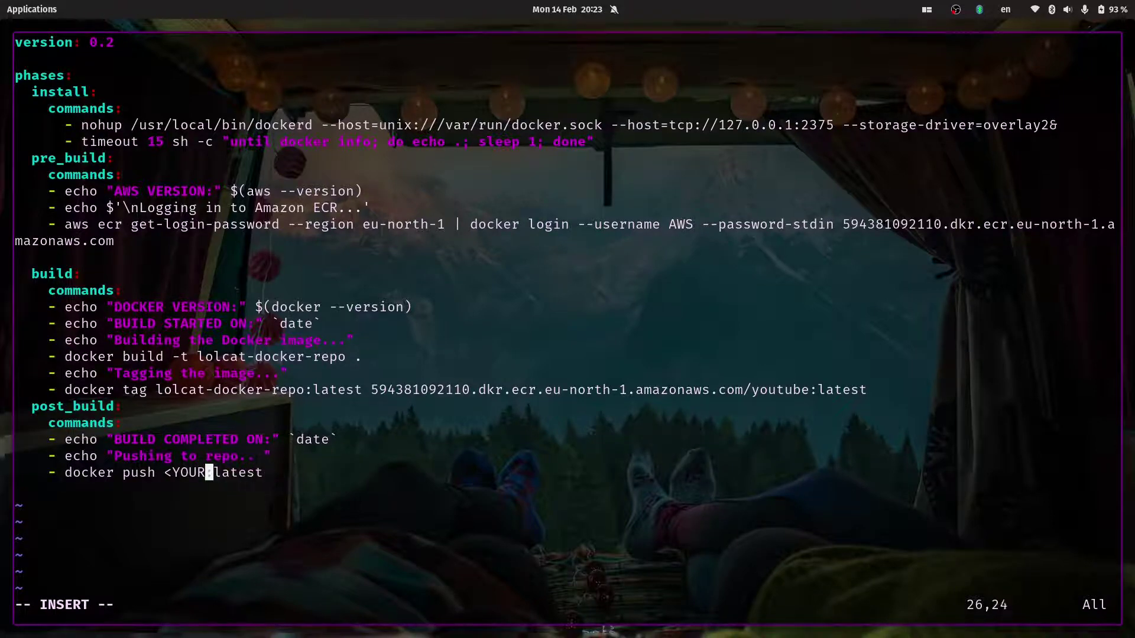
pyautogui.write('594381092110.dkr.ecr.eu-north-1.amazonaws.com/youtube')
pyautogui.press('Right')
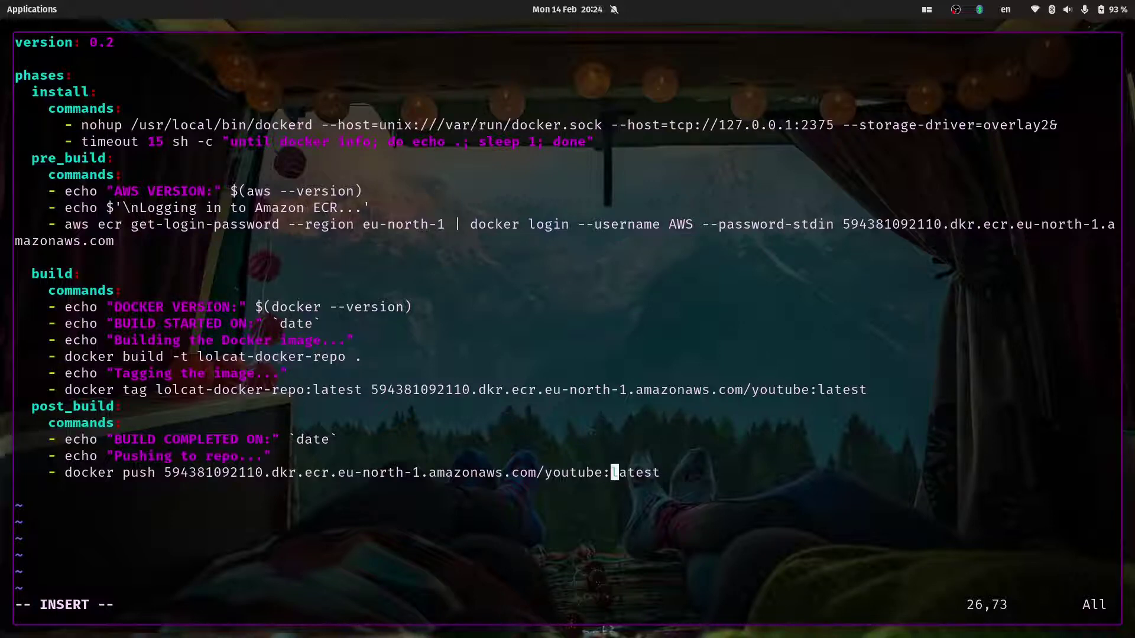
pyautogui.press('Right')
pyautogui.press('Right')
pyautogui.press('Right')
pyautogui.press('Right')
pyautogui.press('Right')
pyautogui.press('Right')
# - Save the edited buildspec.yml and quit vim after a brief look at the ECR repository in the browser
pyautogui.press('super+2')
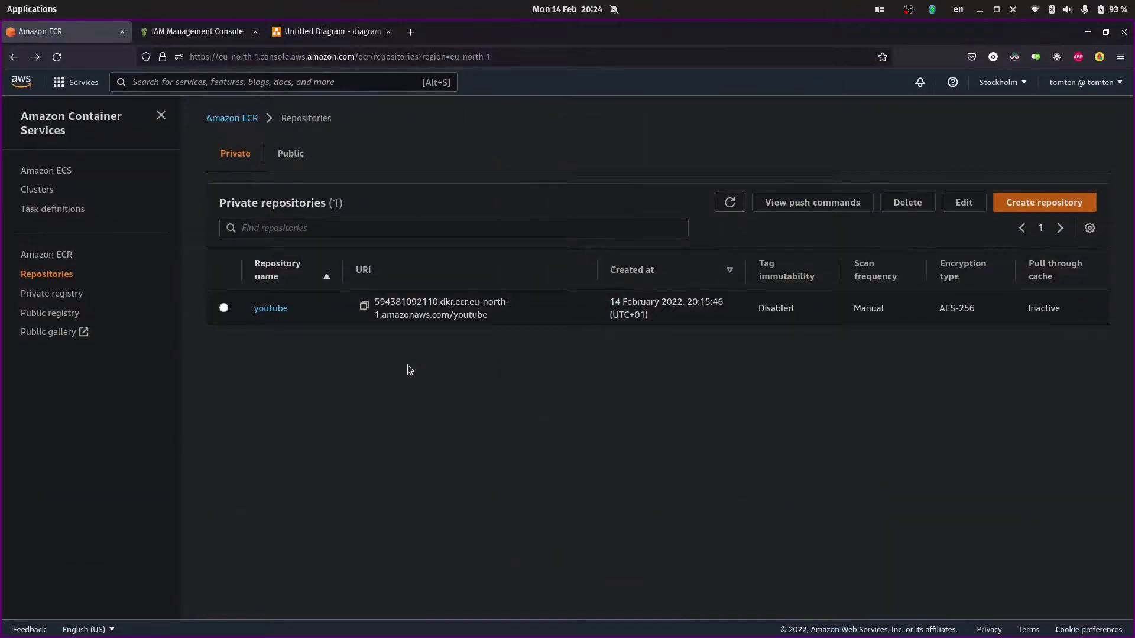
pyautogui.press('super+1')
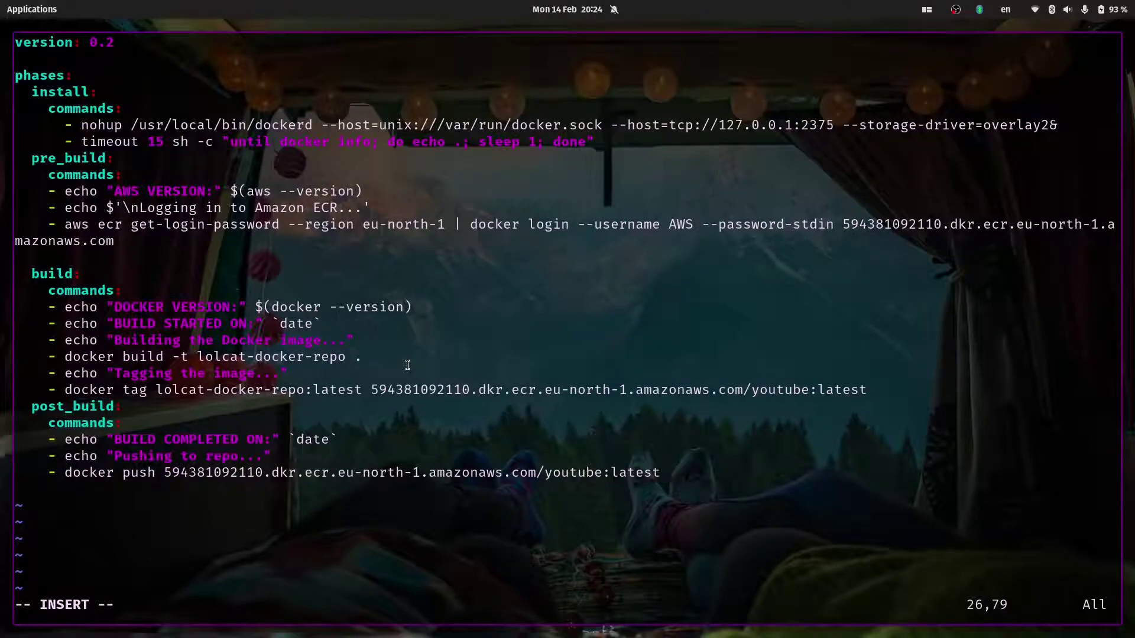
pyautogui.press('Escape')
pyautogui.write(':wq')
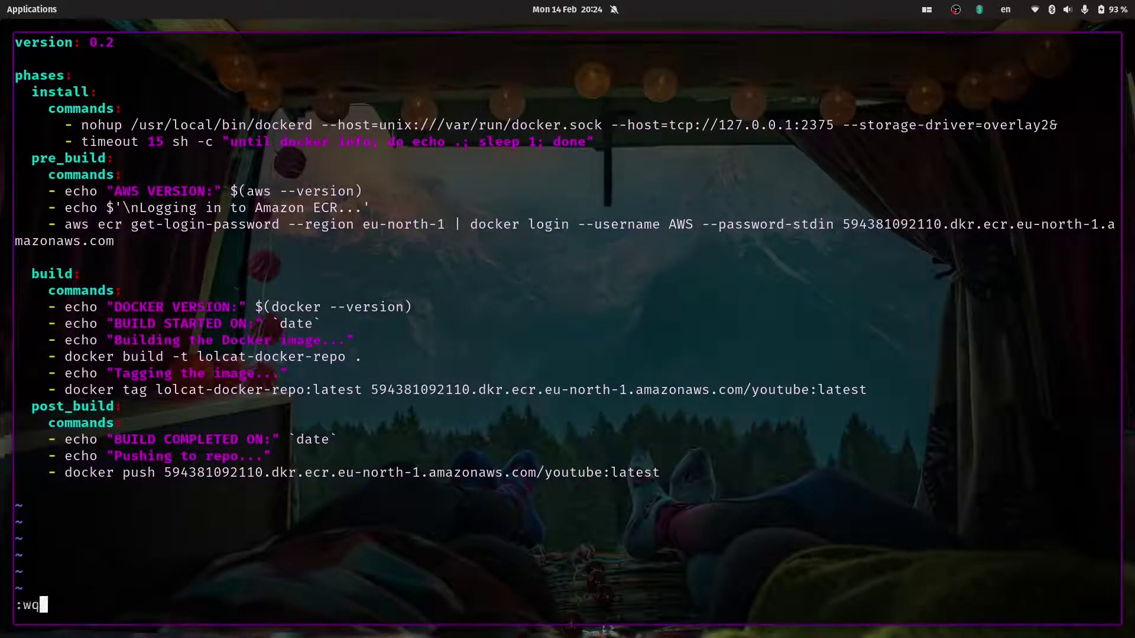
pyautogui.press('Return')
# - Clear the terminal and list the files in the demo folder
pyautogui.write('clear')
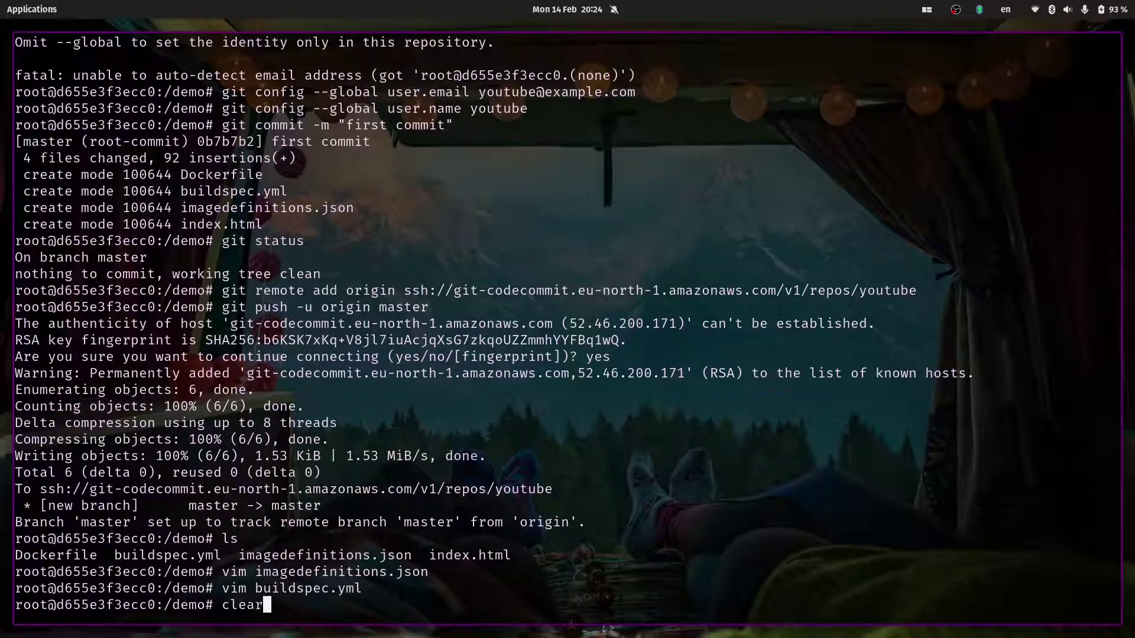
pyautogui.press('Return')
pyautogui.write('ls')
pyautogui.press('Return')
# - Open the Dockerfile in vim, read through its instructions down to the CMD line, and quit without editing
pyautogui.write('vim D')
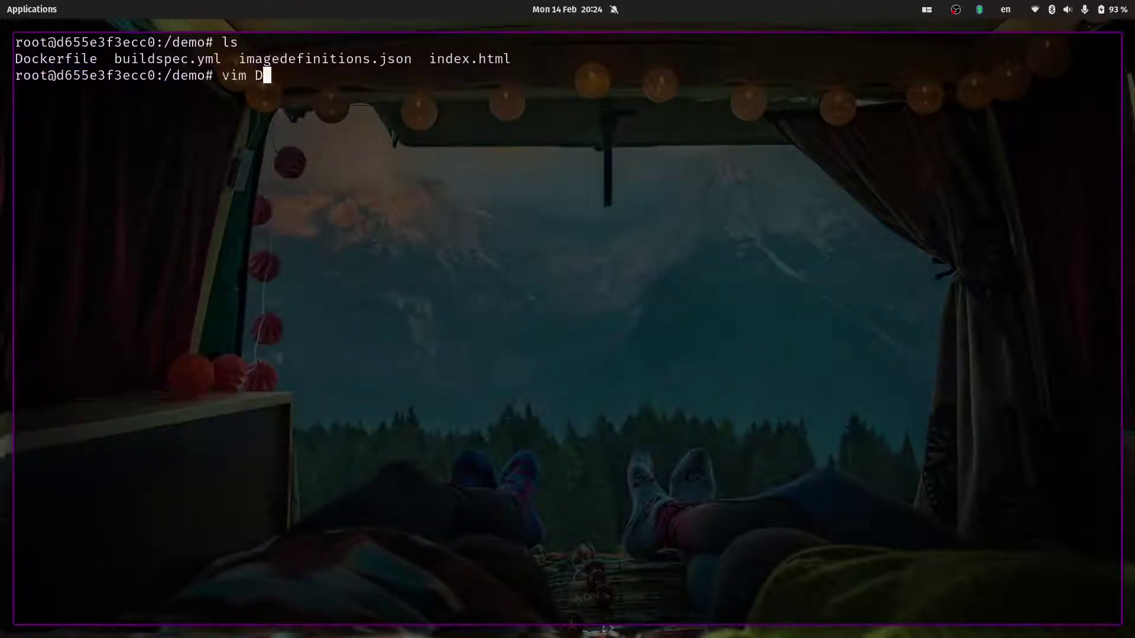
pyautogui.press('Tab')
pyautogui.press('Return')
pyautogui.press('j')
pyautogui.press('j')
pyautogui.press('j')
pyautogui.press('j')
pyautogui.press('j')
pyautogui.press('j')
pyautogui.press('j')
pyautogui.press('j')
pyautogui.press('j')
pyautogui.press('j')
pyautogui.press('j')
pyautogui.press('j')
pyautogui.press('j')
pyautogui.press('j')
pyautogui.press('j')
pyautogui.press('j')
pyautogui.press('j')
pyautogui.press('j')
pyautogui.press('j')
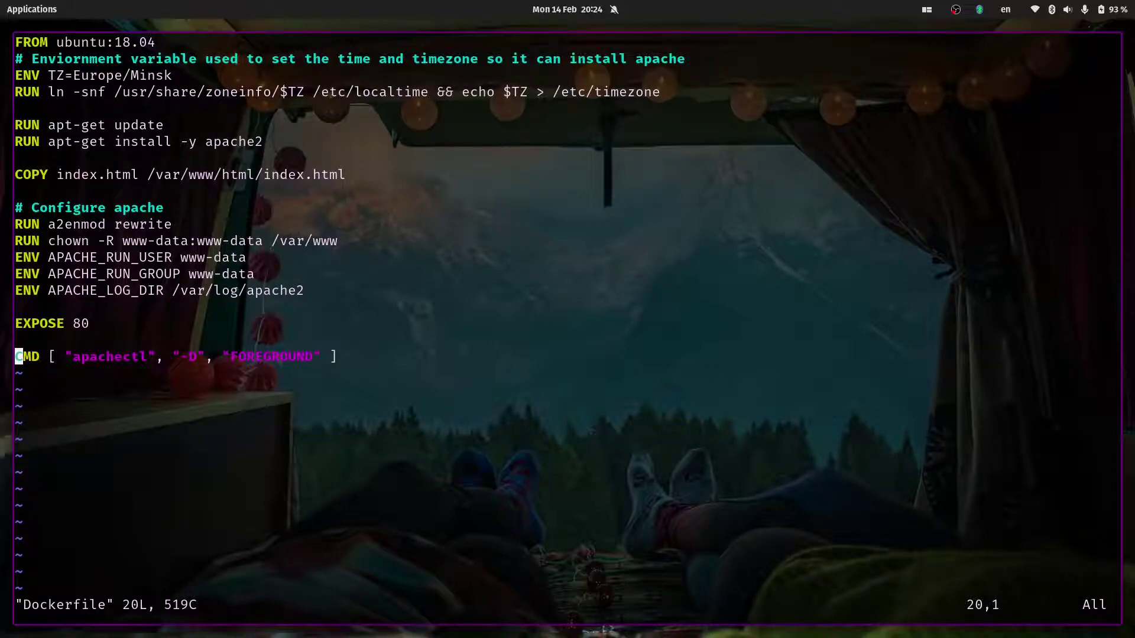
pyautogui.write(':q')
pyautogui.press('Return')
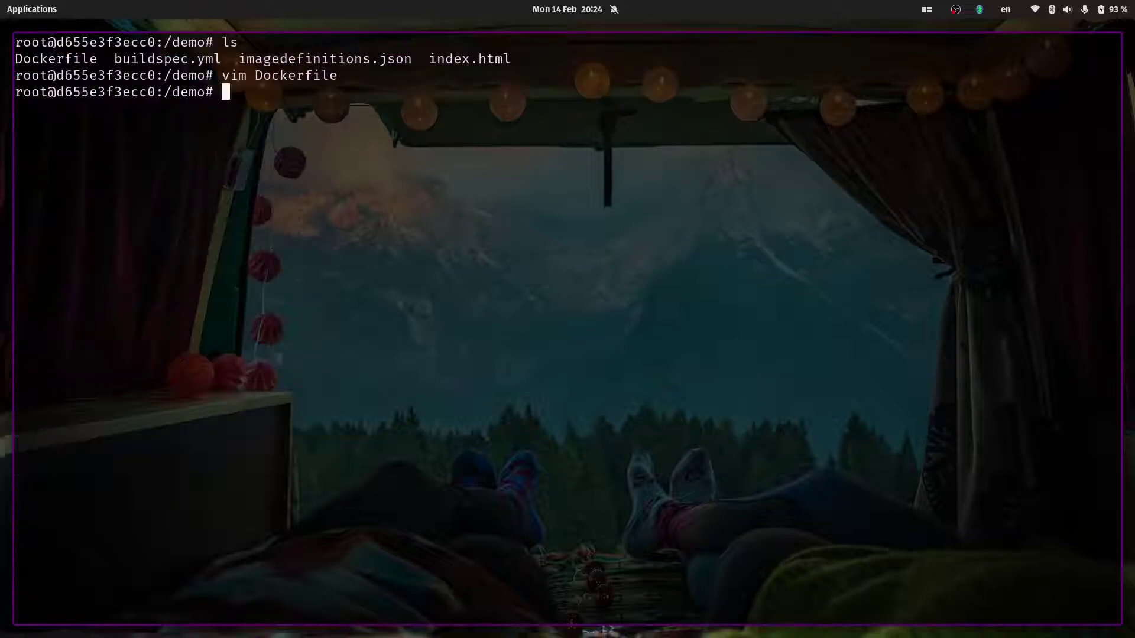
# - Stage all changes in the demo repository with git add, checking git status before and after
pyautogui.write('git status')
pyautogui.press('Return')
pyautogui.write('git ')
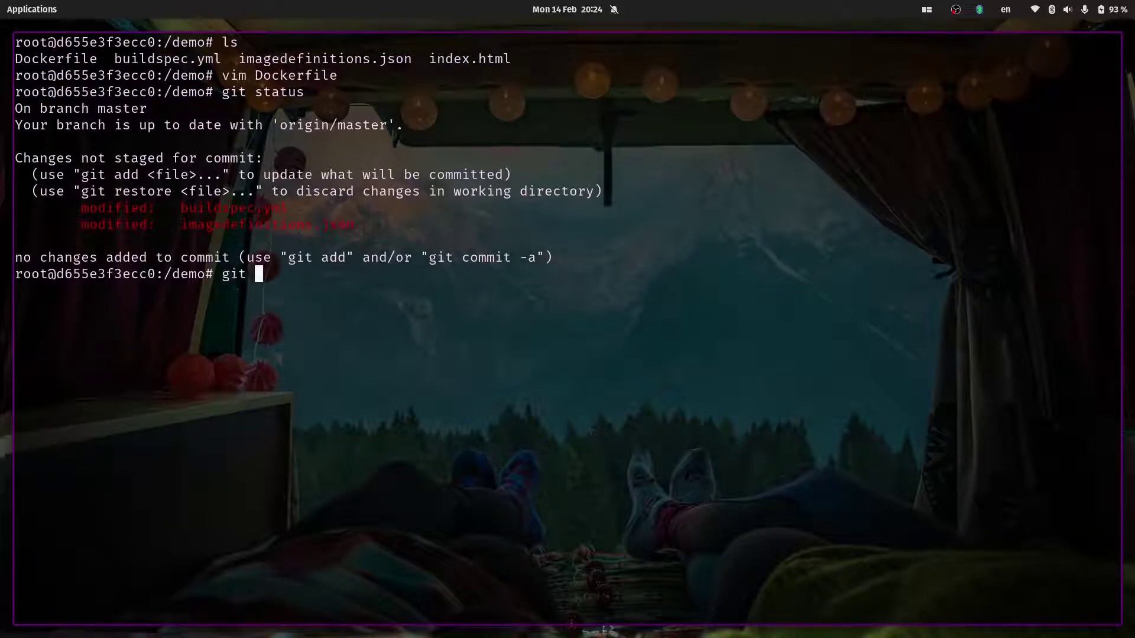
pyautogui.write('add .')
pyautogui.press('Return')
pyautogui.write('gi')
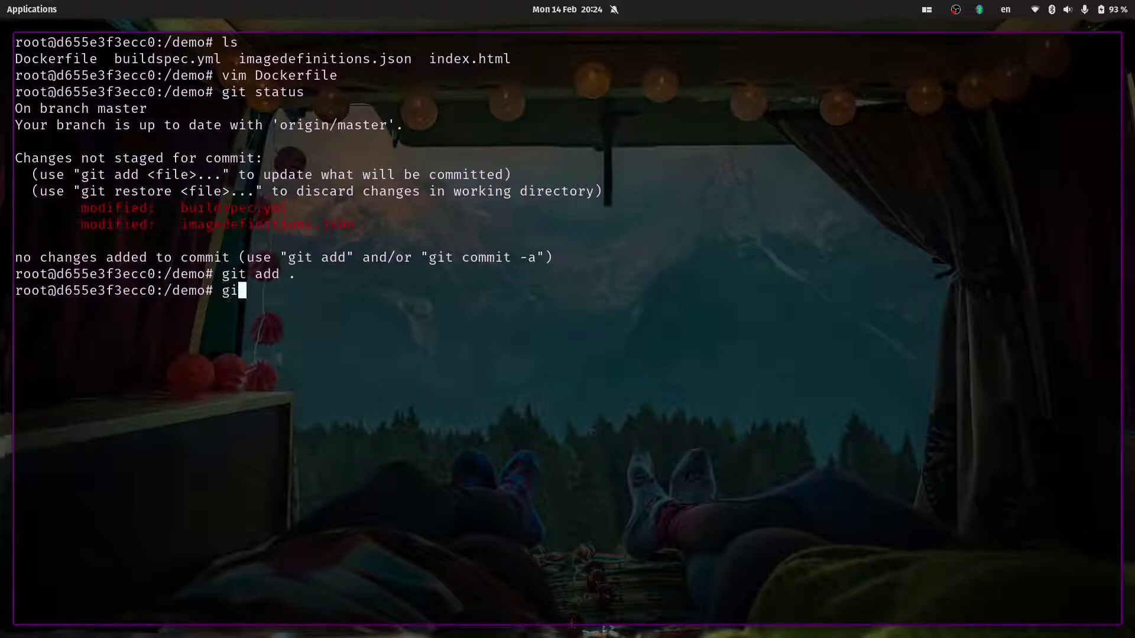
pyautogui.write('t status')
pyautogui.press('Return')
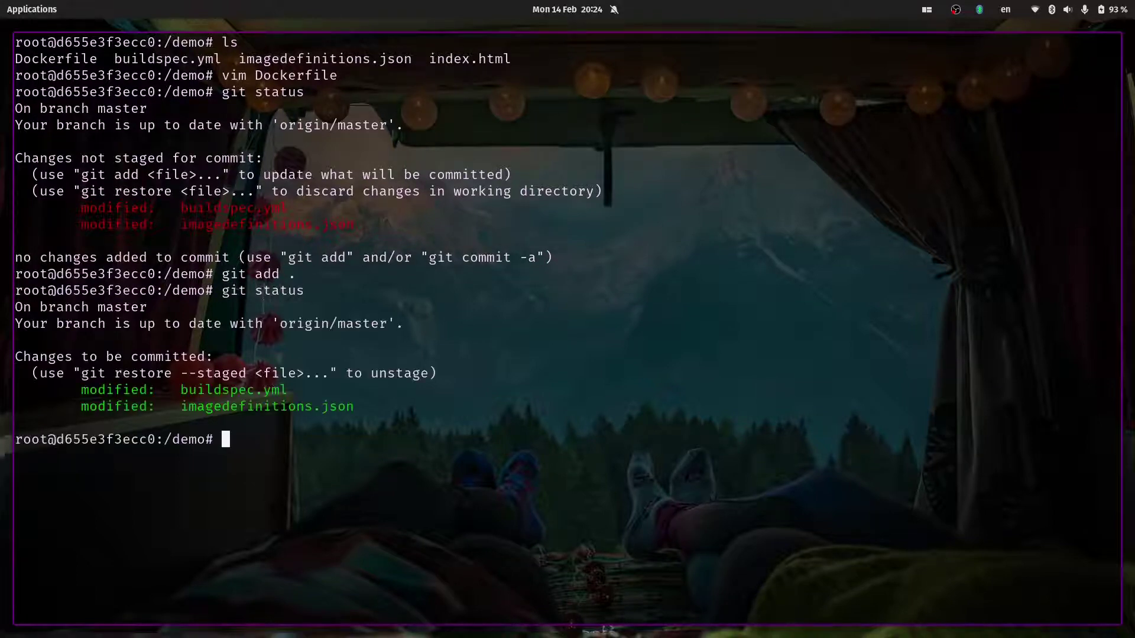
# - Commit the staged files with the message "updates buildspec and imagedef"
pyautogui.write('git co')
pyautogui.press('BackSpace')
pyautogui.press('BackSpace')
pyautogui.write('commit -m ')
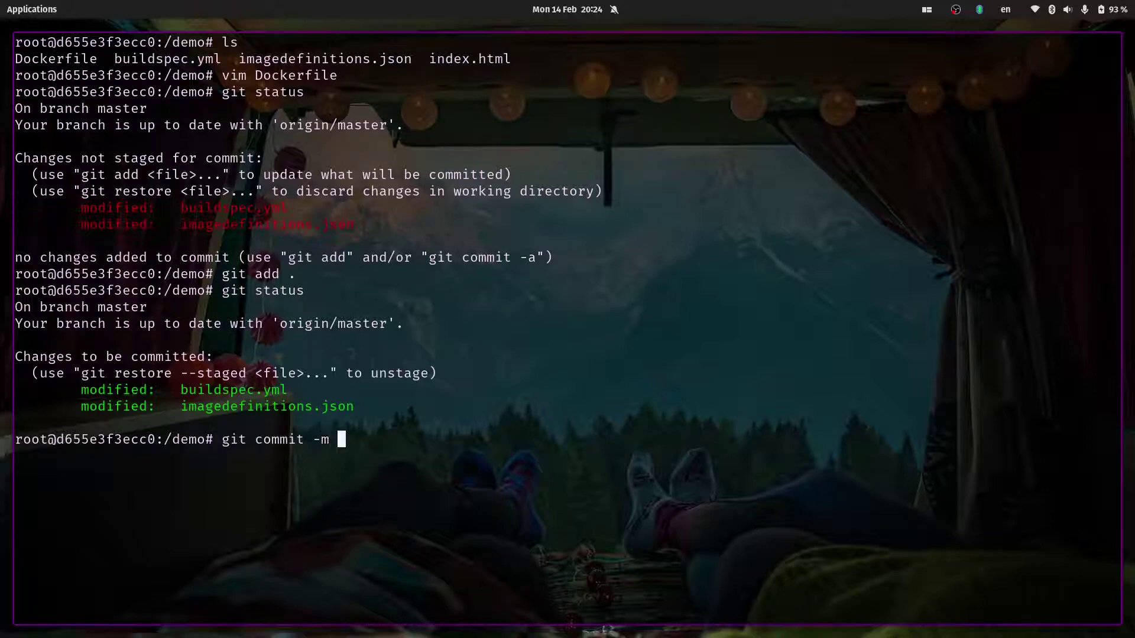
pyautogui.write('"updates bu')
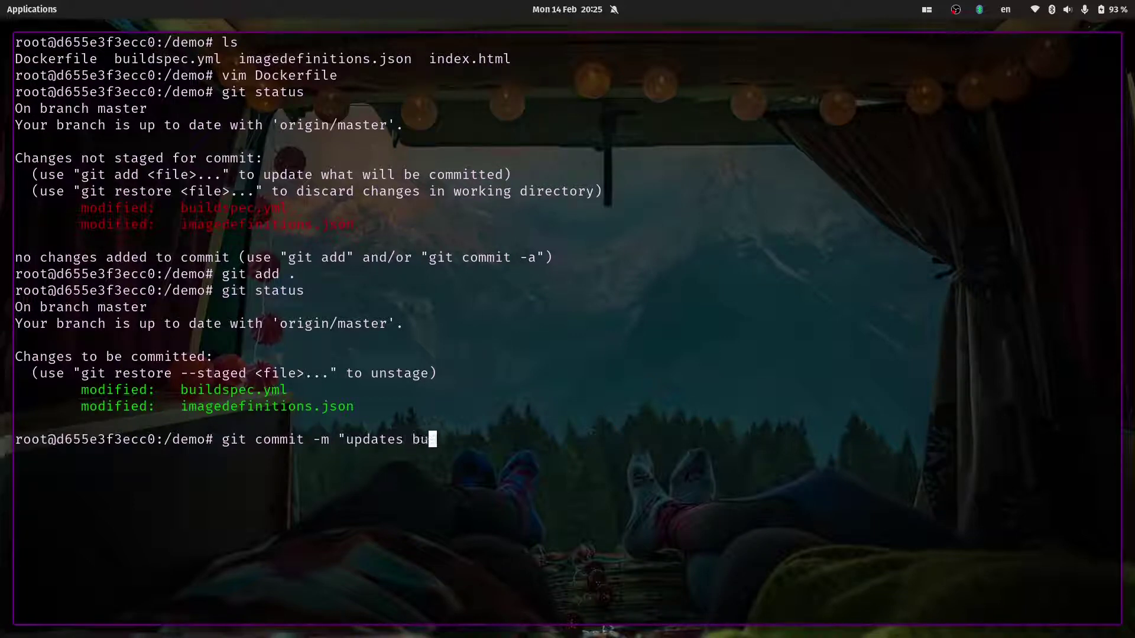
pyautogui.write('ildspec and imagedef')
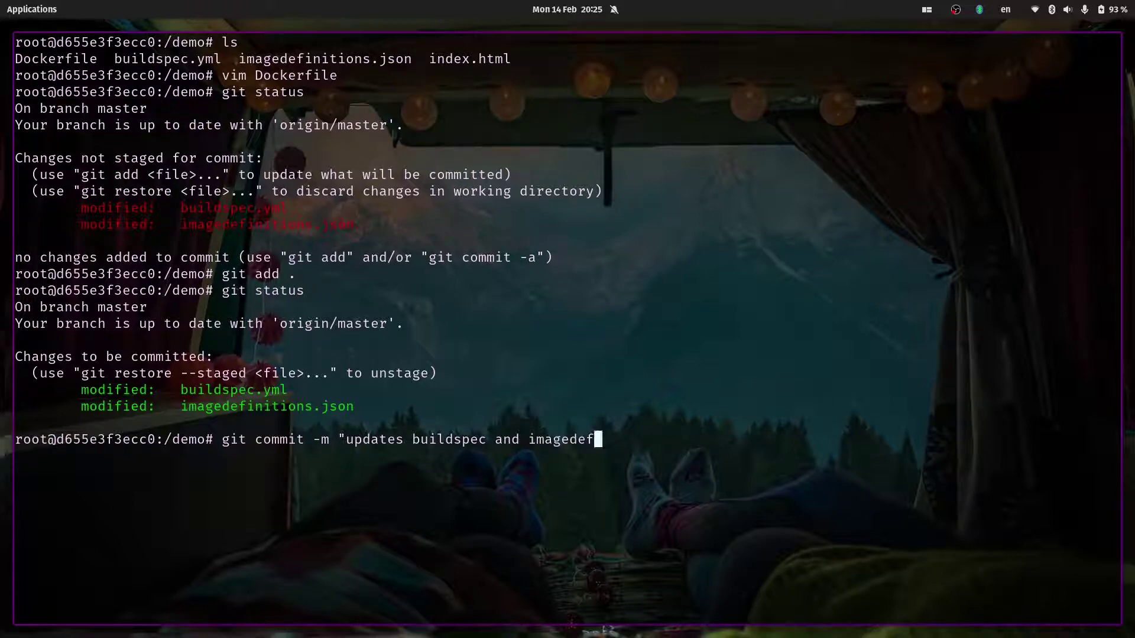
pyautogui.write('"')
pyautogui.press('Return')
# - Push the new commit to the remote CodeCommit repository with git push
pyautogui.write('git pu')
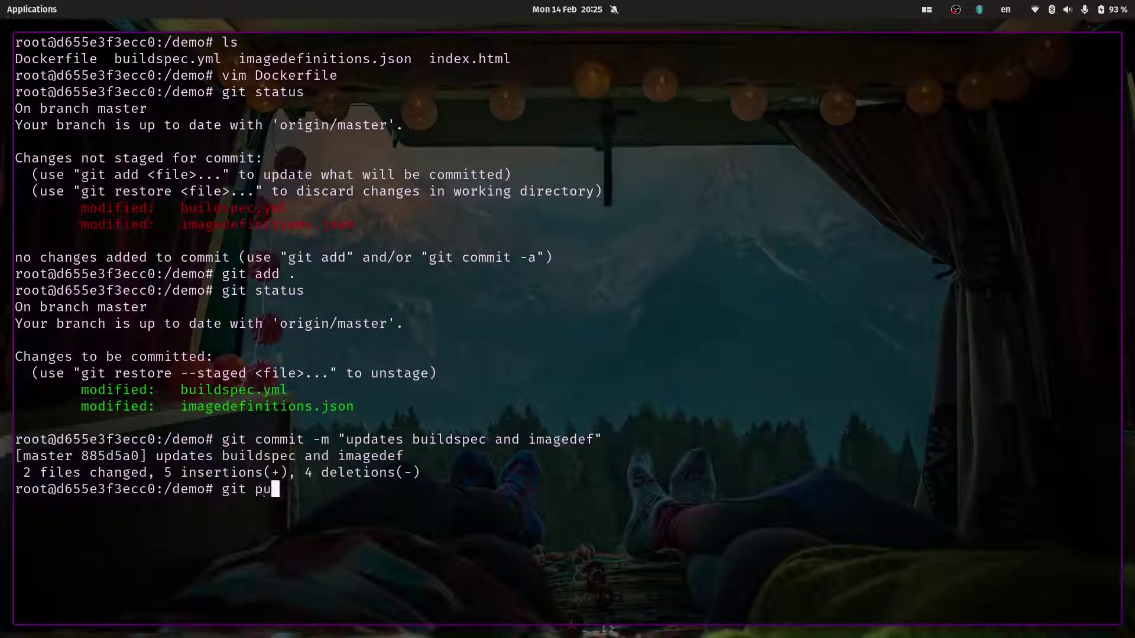
pyautogui.write('sh')
pyautogui.press('Return')
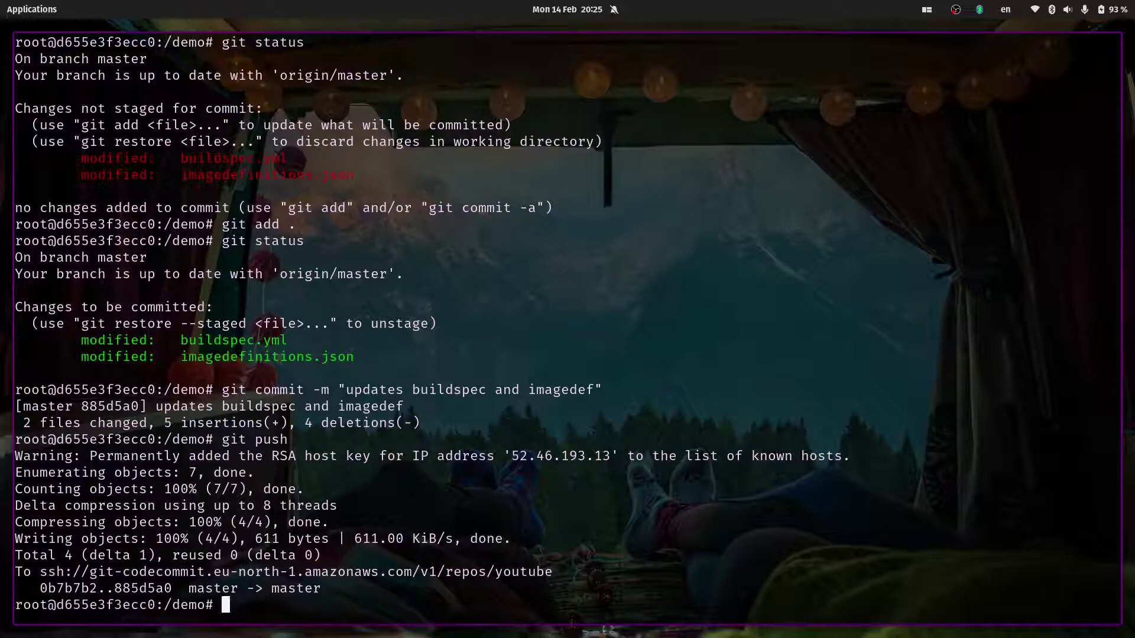
# - Switch to the browser, search the AWS console for load balancers, and open the EC2 Load balancers feature
pyautogui.press('super+ctrl+Up')
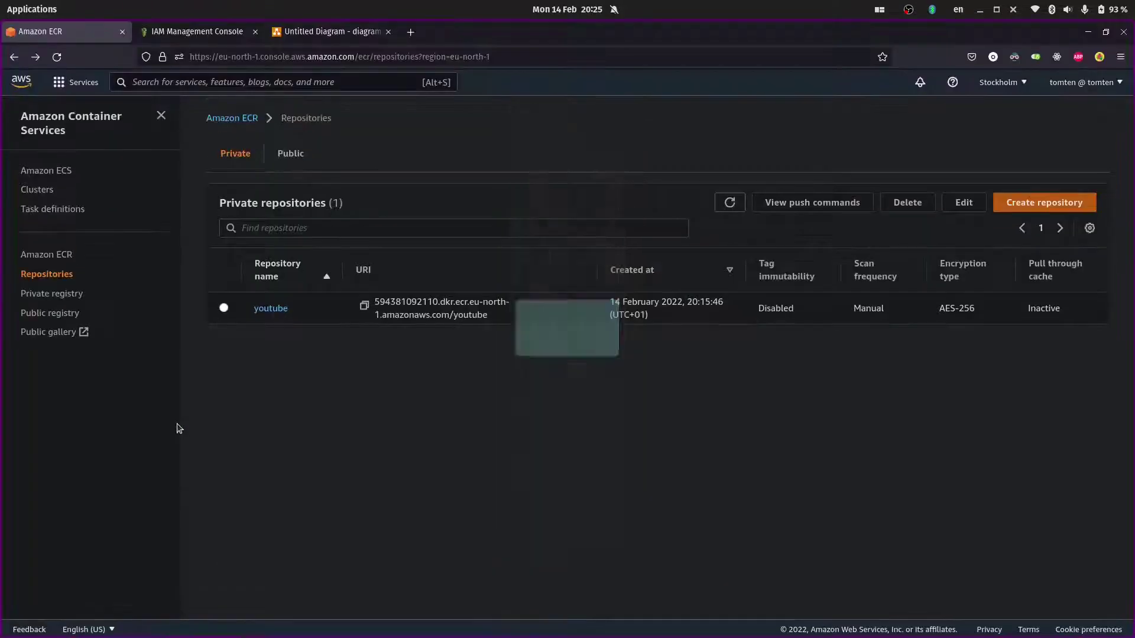
pyautogui.click(184, 82)
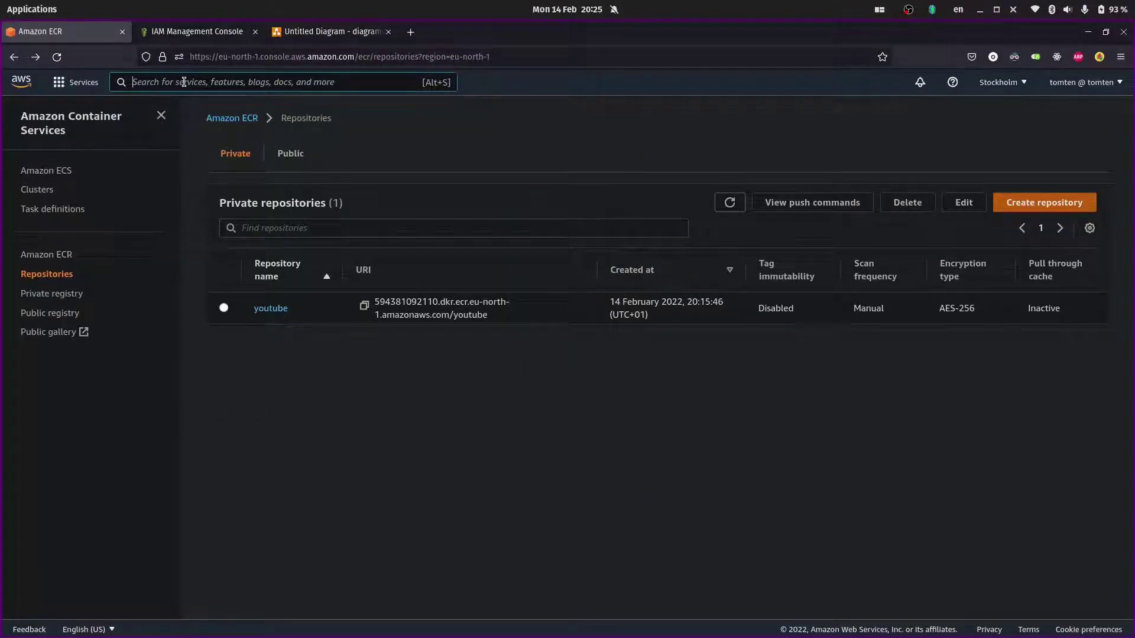
pyautogui.write('load balancers')
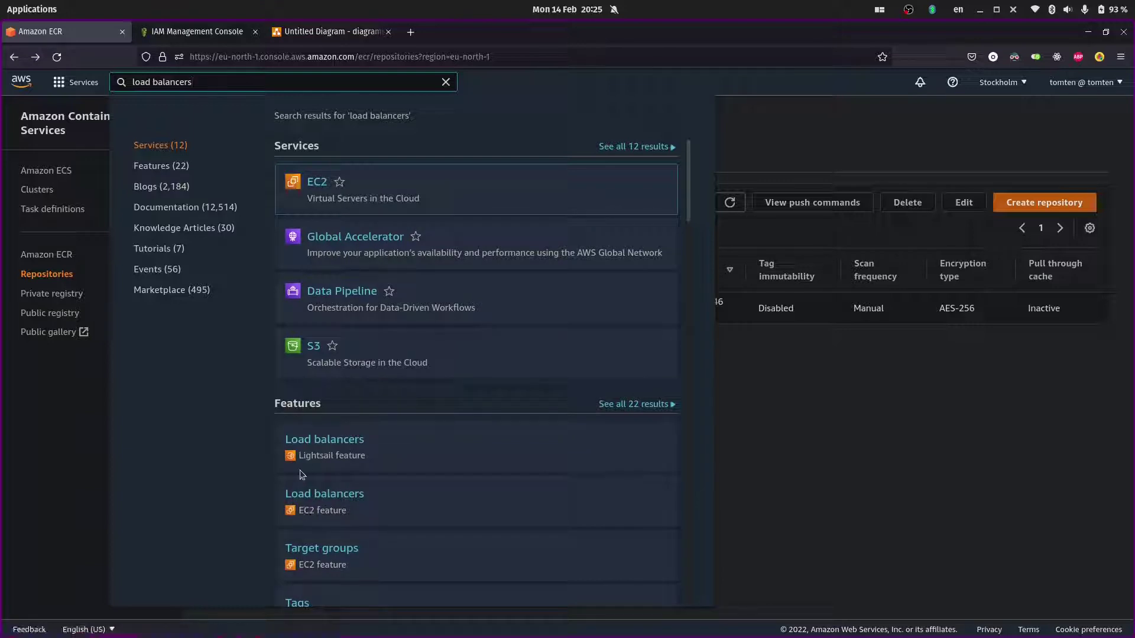
pyautogui.click(480, 480)
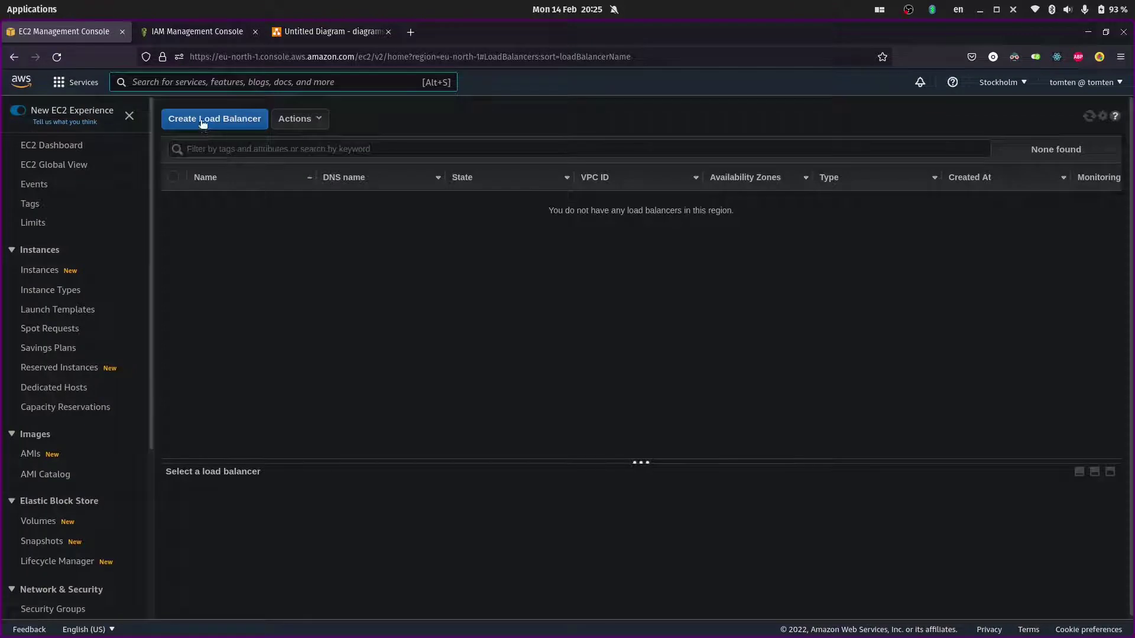
# - Start creating an Application Load Balancer and name it youtube-lb
pyautogui.click(201, 122)
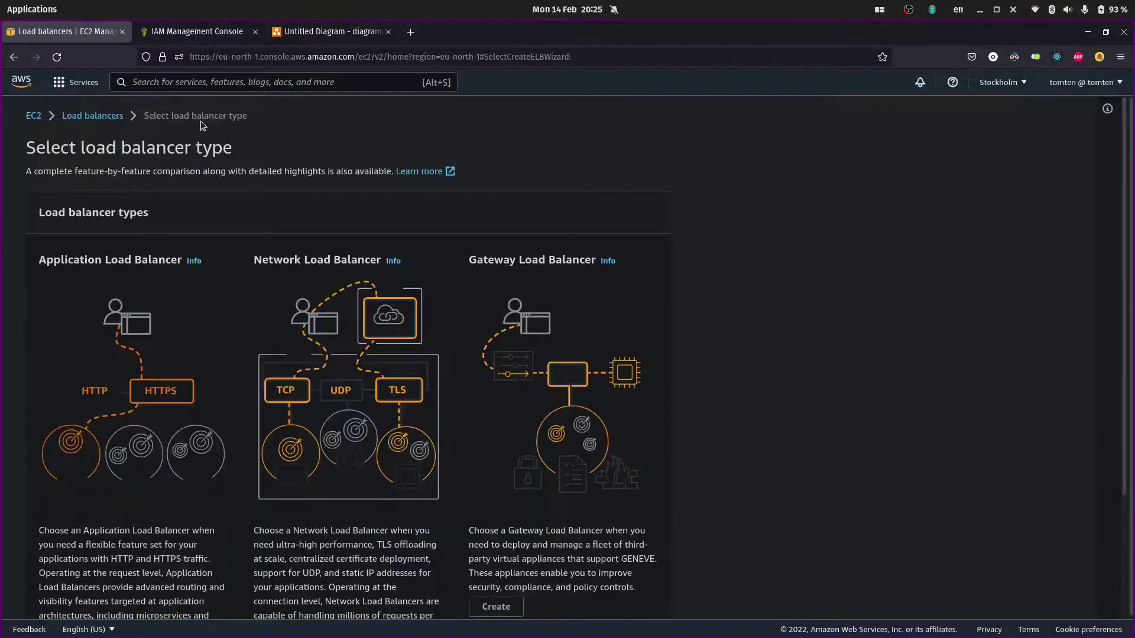
pyautogui.scroll(-3, 154, 210)
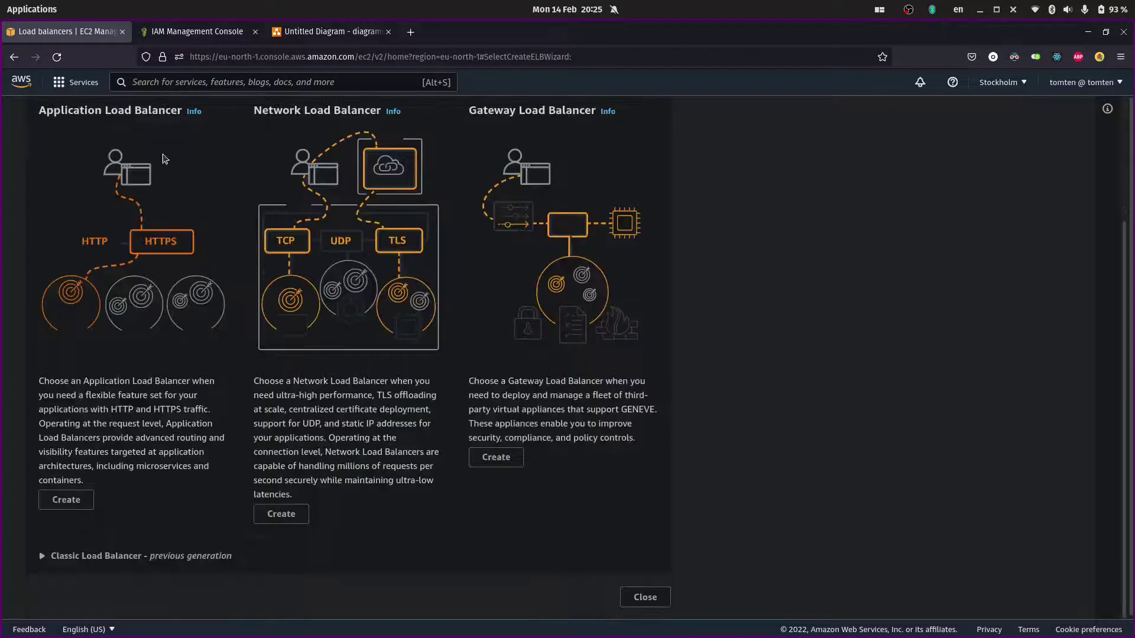
pyautogui.click(65, 500)
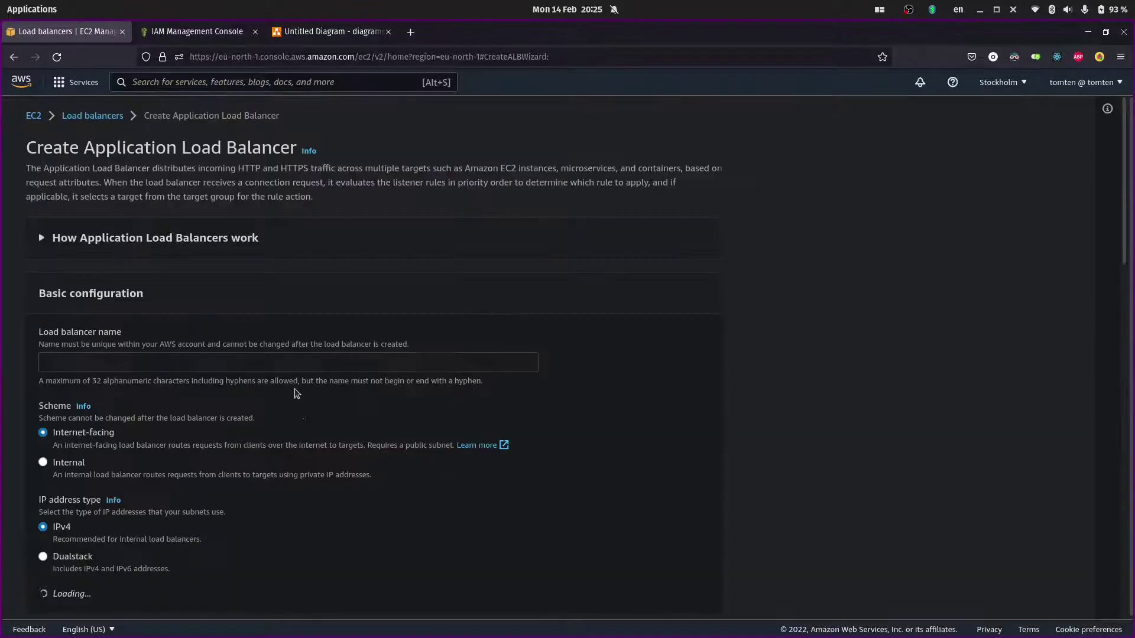
pyautogui.click(97, 358)
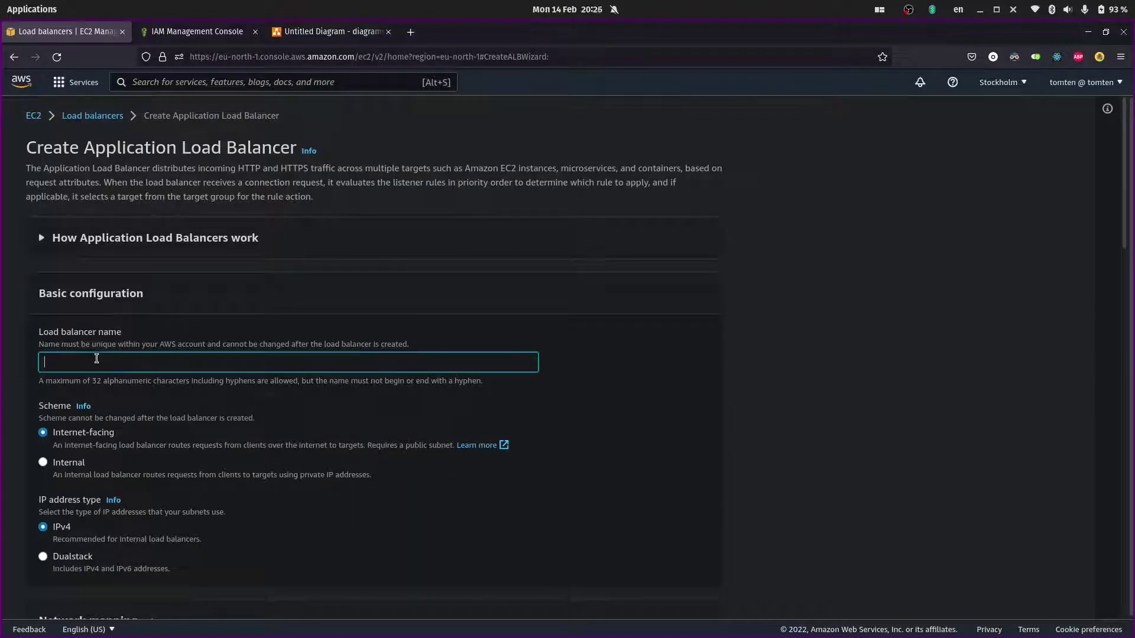
pyautogui.write('youtube-')
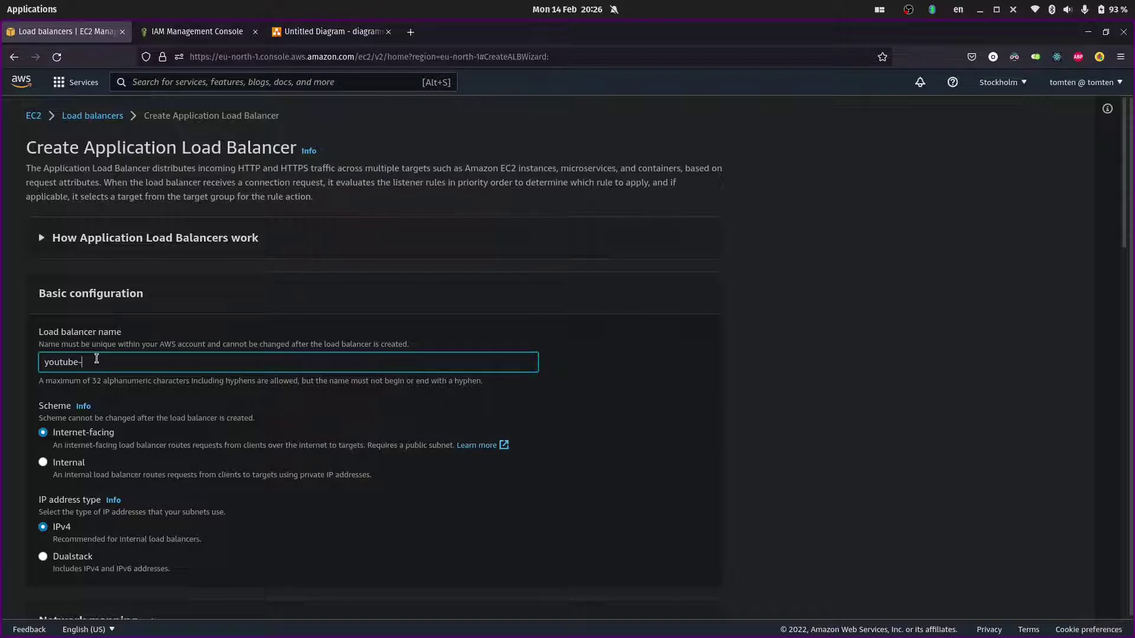
pyautogui.write('lb')
# - Map the load balancer to the eu-north-1a, eu-north-1b and eu-north-1c Availability Zones with their preselected subnets
pyautogui.scroll(-3, 102, 409)
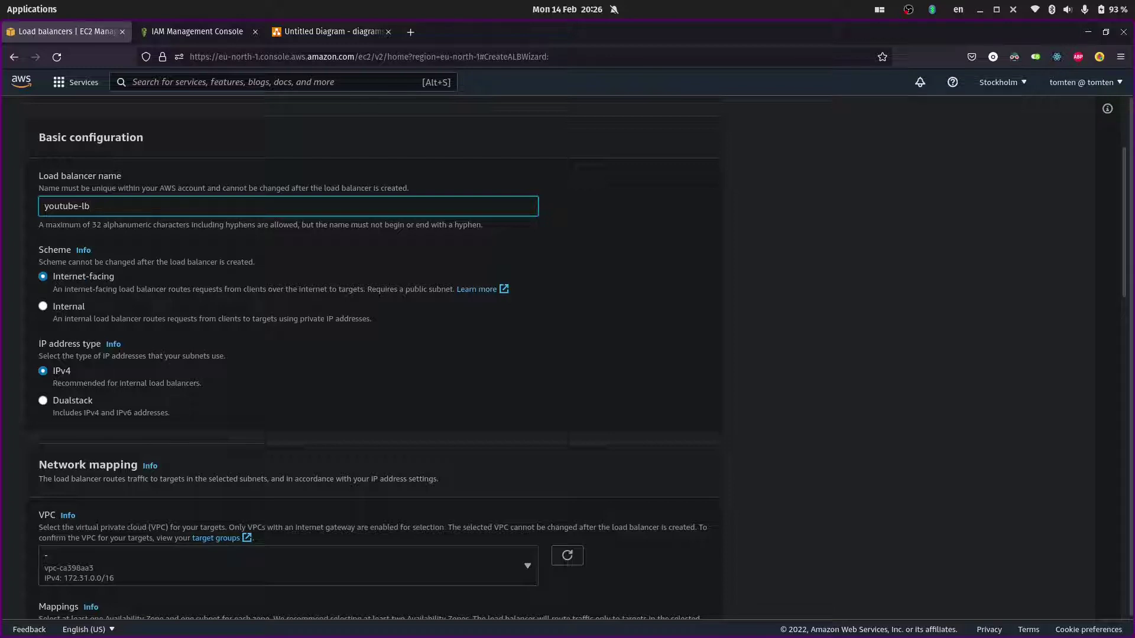
pyautogui.scroll(-4, 90, 458)
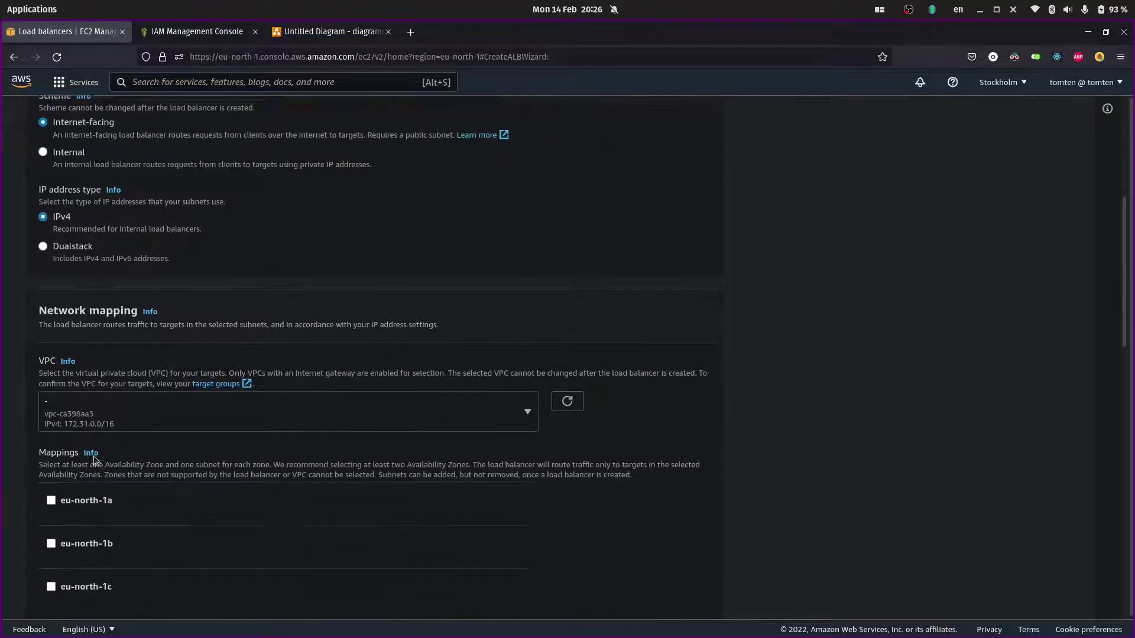
pyautogui.scroll(-2, 106, 436)
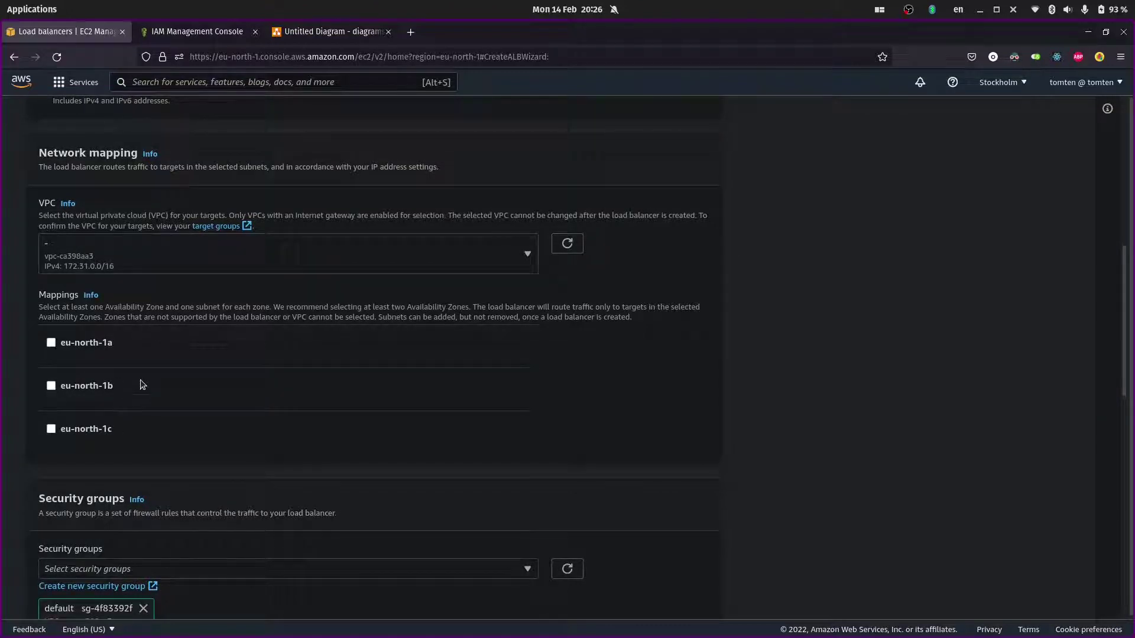
pyautogui.click(51, 344)
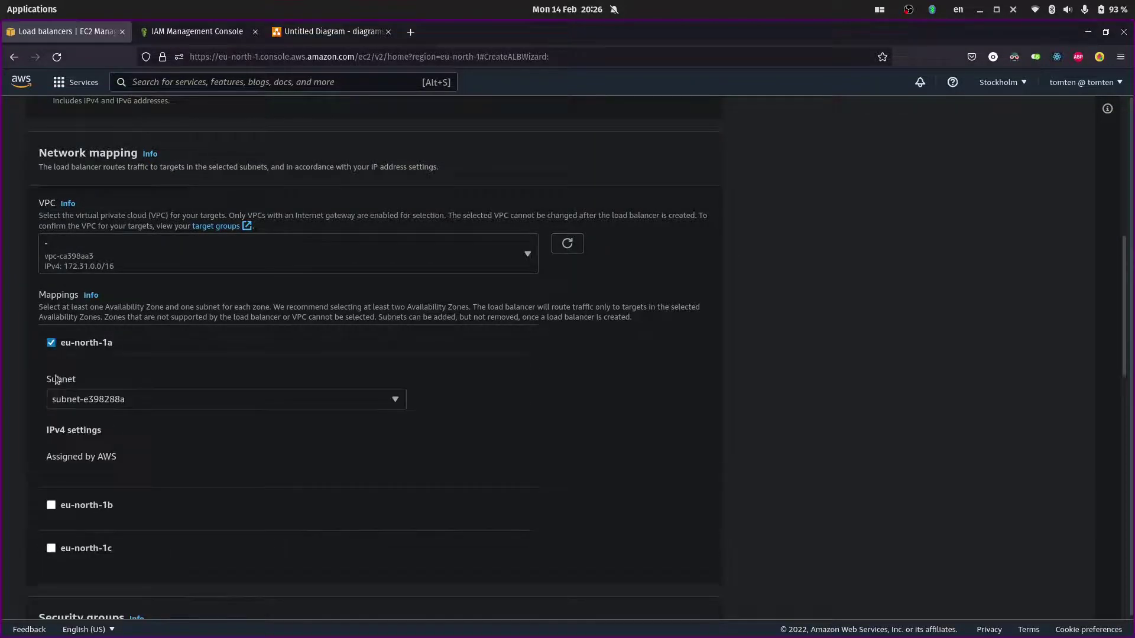
pyautogui.click(51, 505)
pyautogui.scroll(-3, 80, 478)
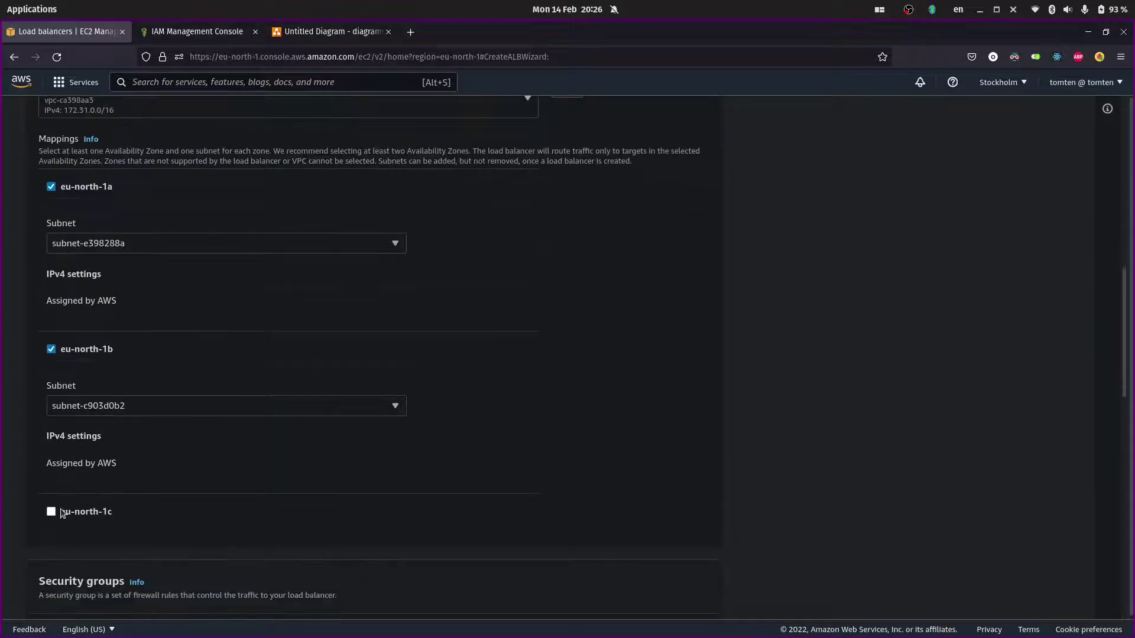
pyautogui.click(51, 512)
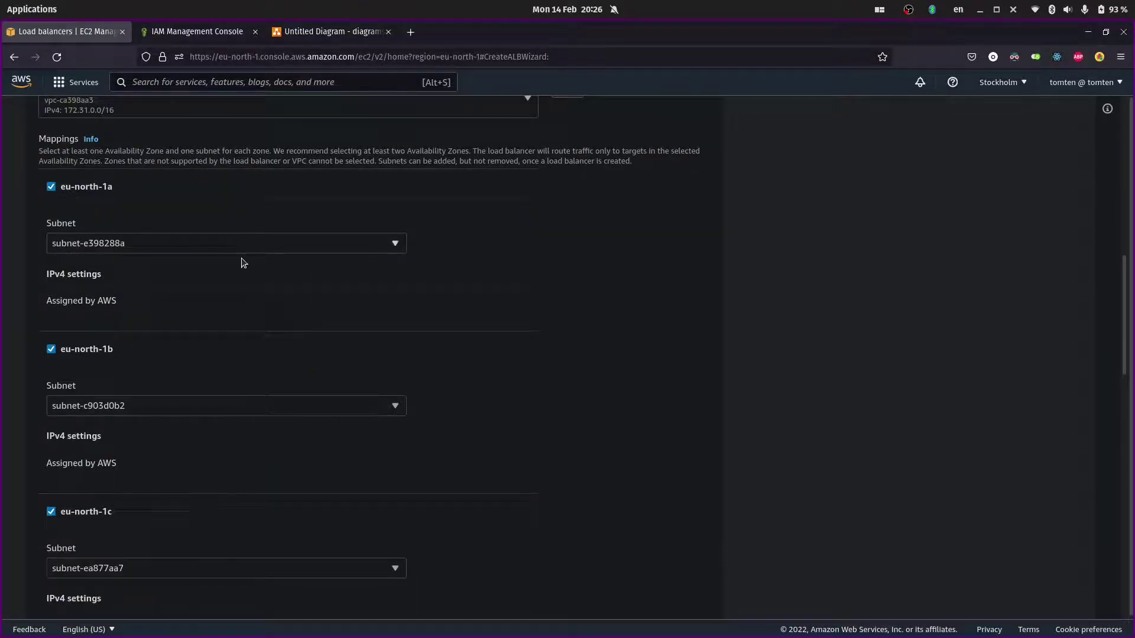
# - Start creating a new security group from the load balancer's security settings and name it youtube-SG
pyautogui.scroll(4, 243, 260)
pyautogui.scroll(-7, 249, 289)
pyautogui.scroll(-5, 249, 287)
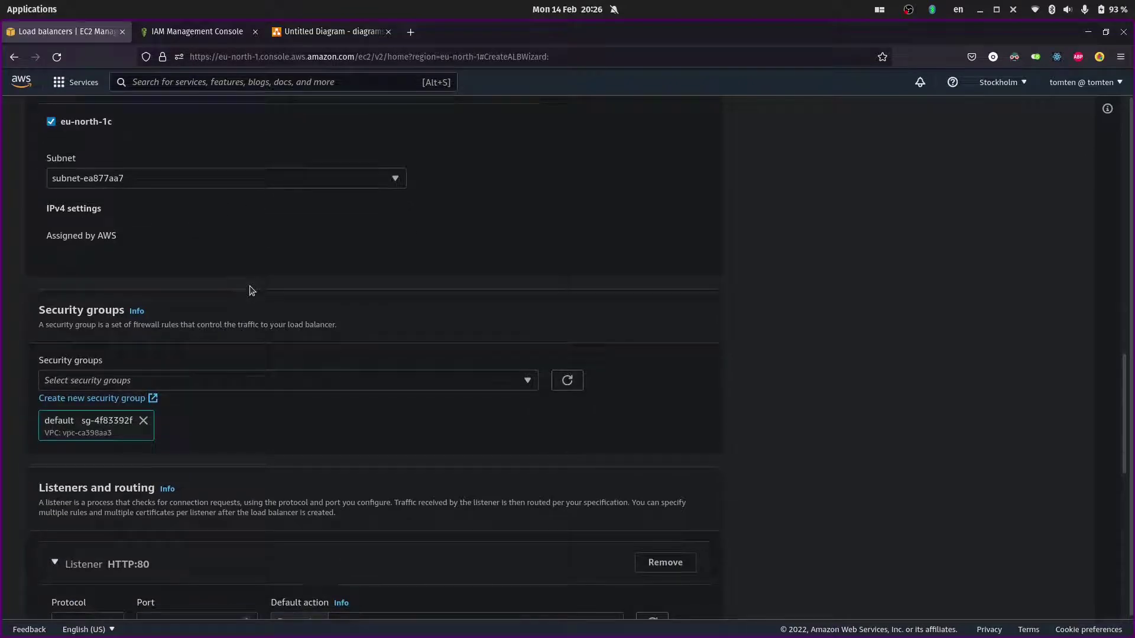
pyautogui.click(111, 399)
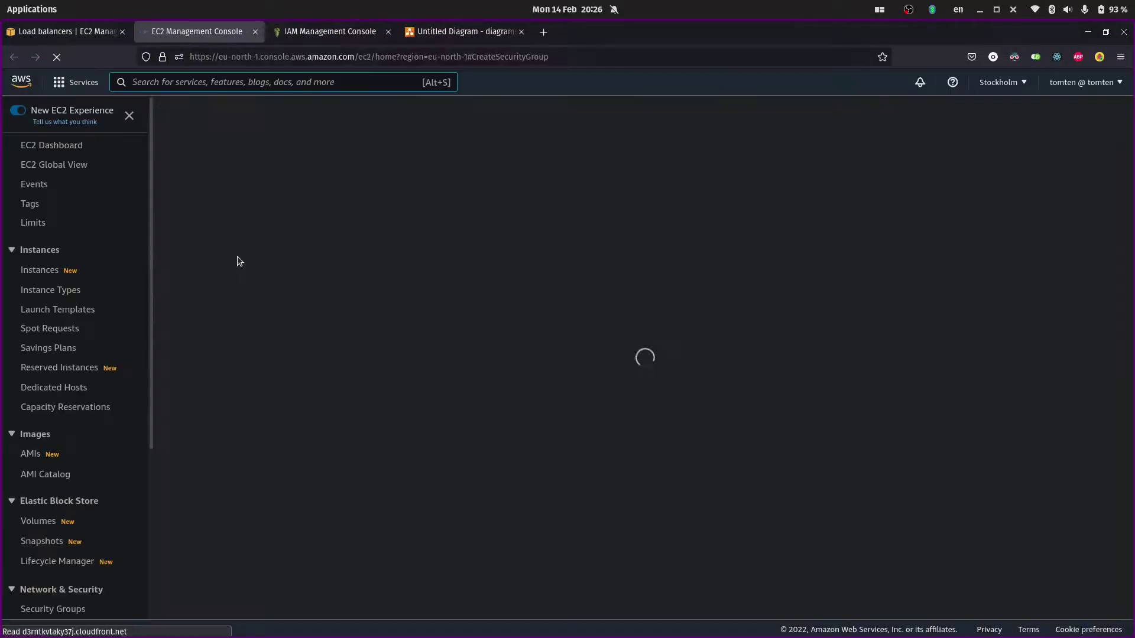
pyautogui.click(122, 264)
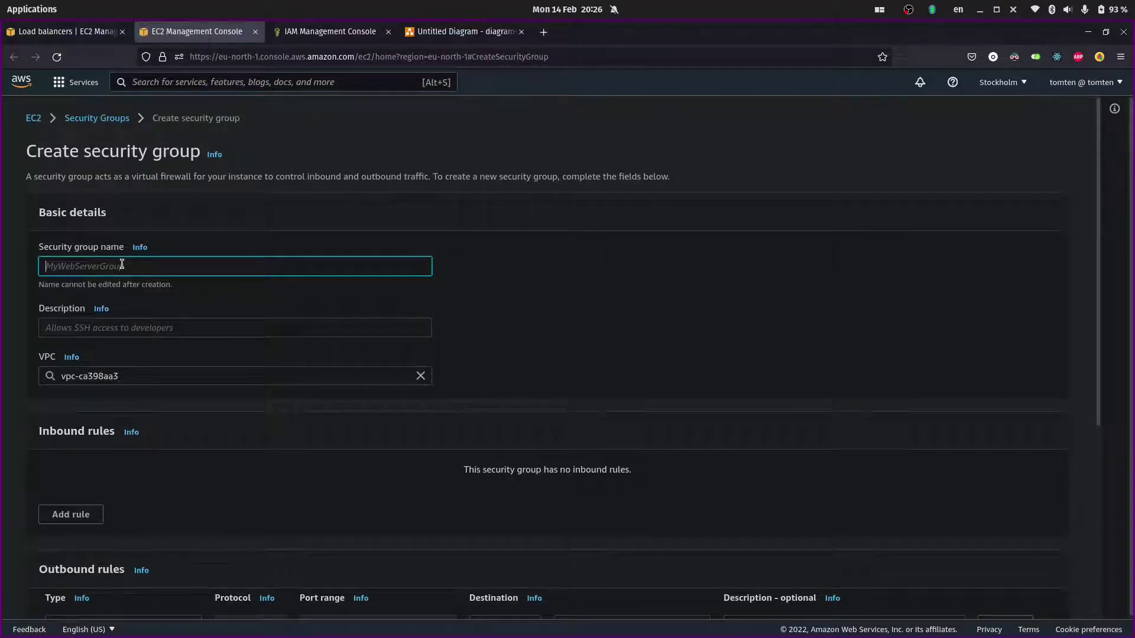
pyautogui.write('yootube-SG')
pyautogui.scroll(-2, 122, 306)
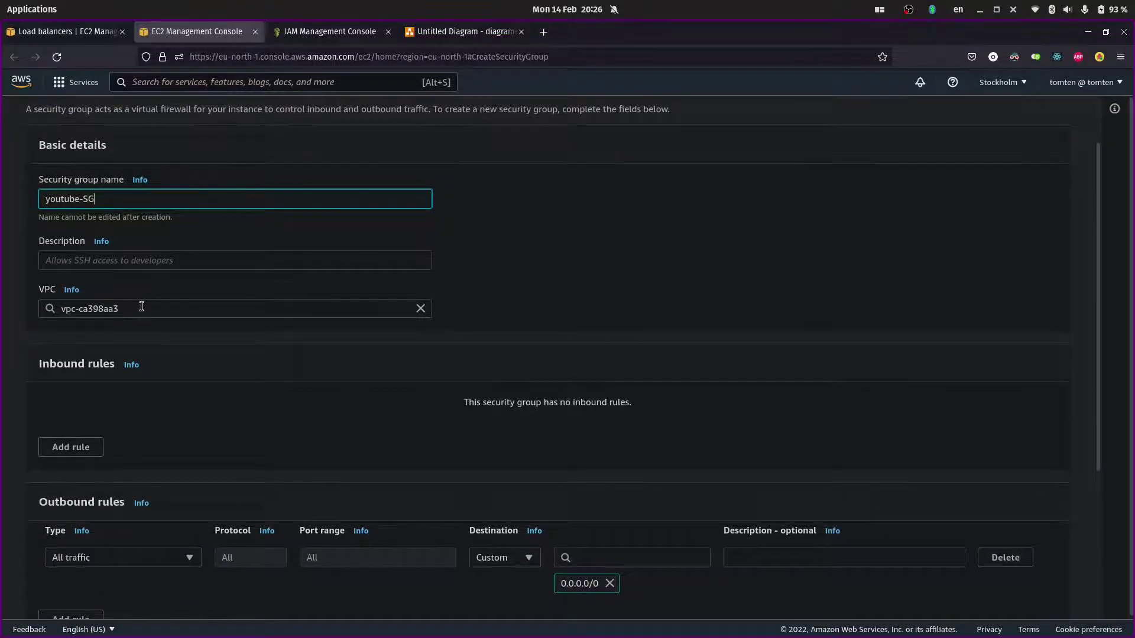
pyautogui.scroll(-4, 141, 306)
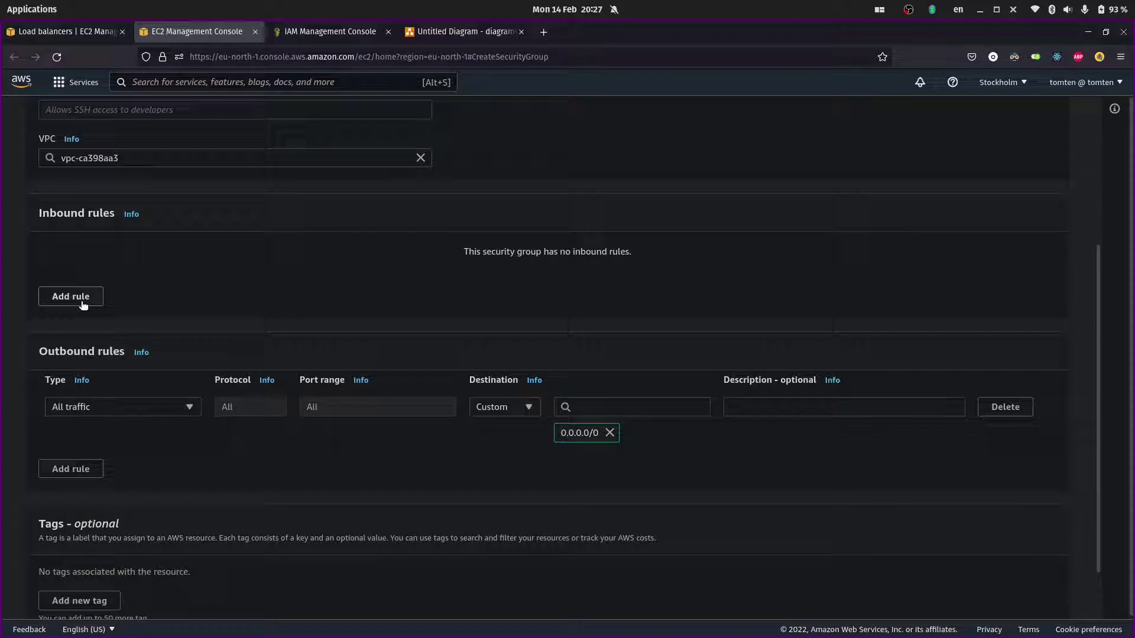
pyautogui.click(83, 296)
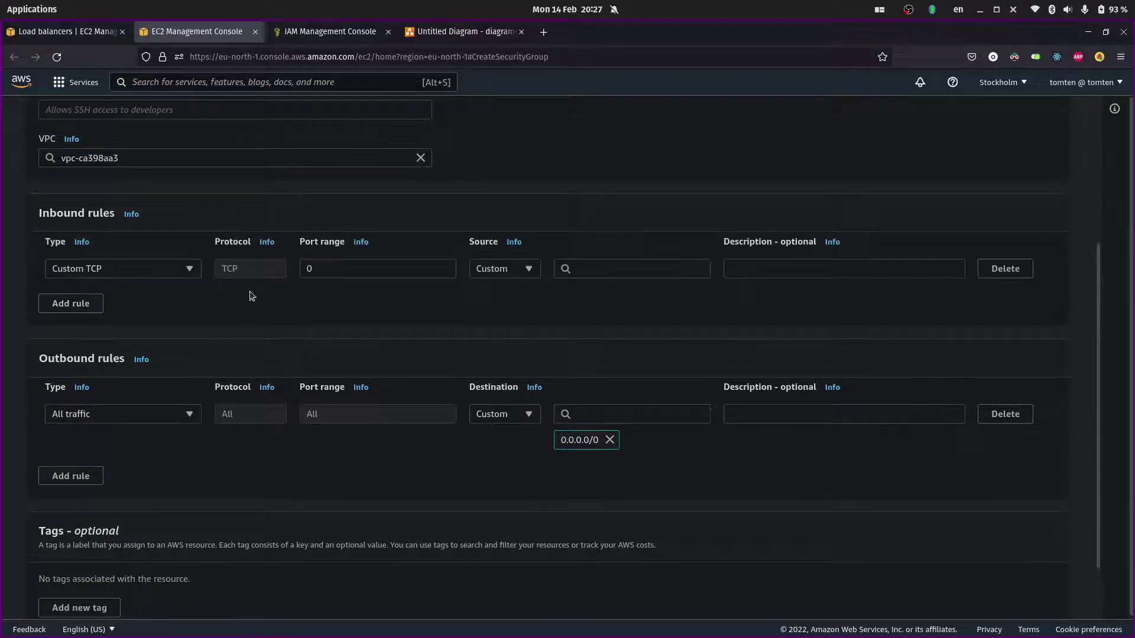
pyautogui.click(126, 270)
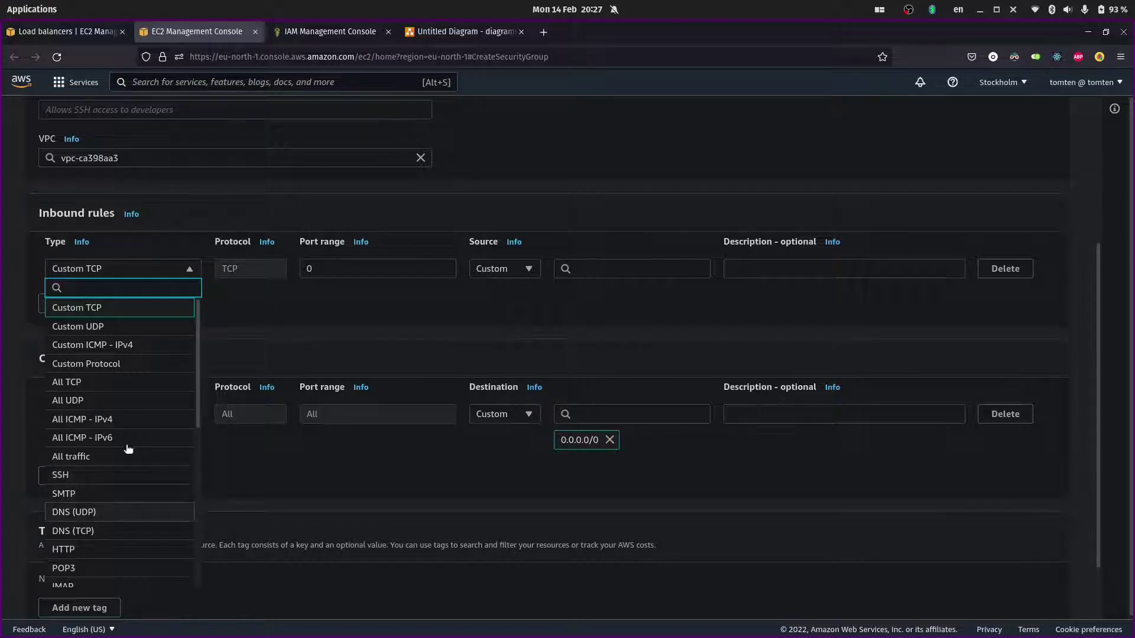
pyautogui.click(88, 549)
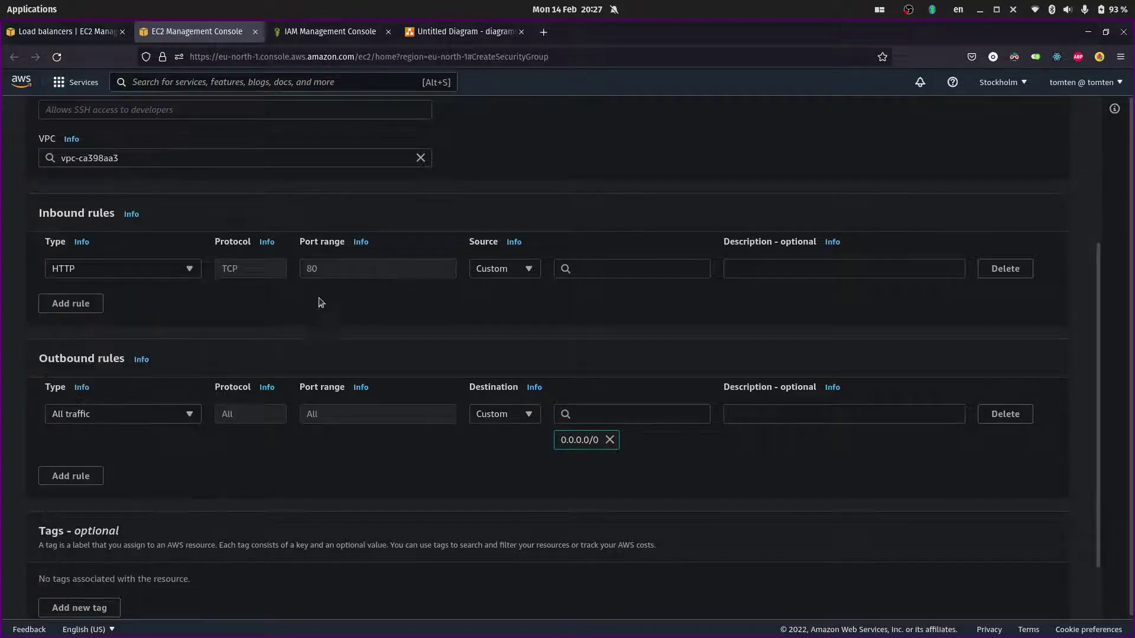
pyautogui.click(603, 262)
pyautogui.click(591, 312)
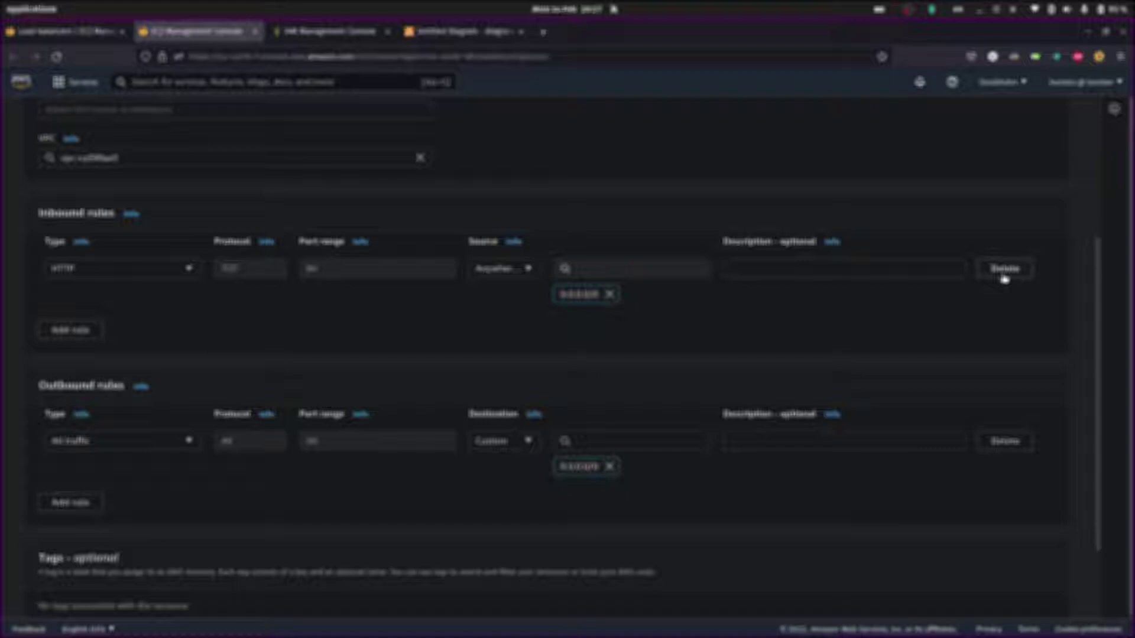
pyautogui.click(1003, 276)
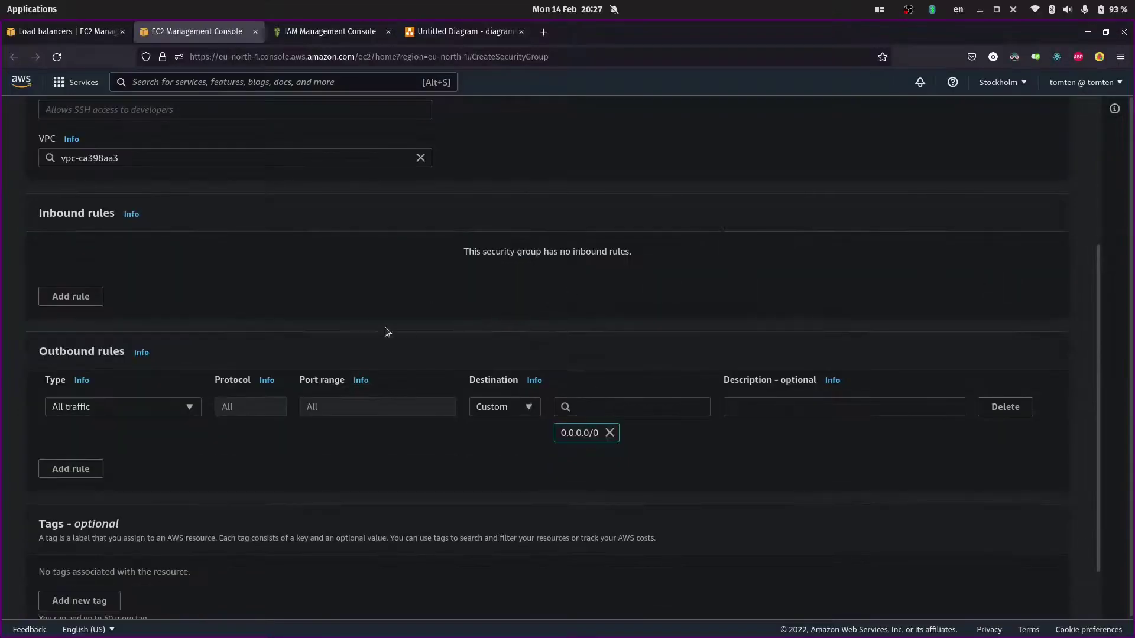
# - Describe the security group as "youtube demo", create it without inbound rules, and dismiss the Reachability Analyzer notice
pyautogui.scroll(-2, 473, 349)
pyautogui.click(976, 588)
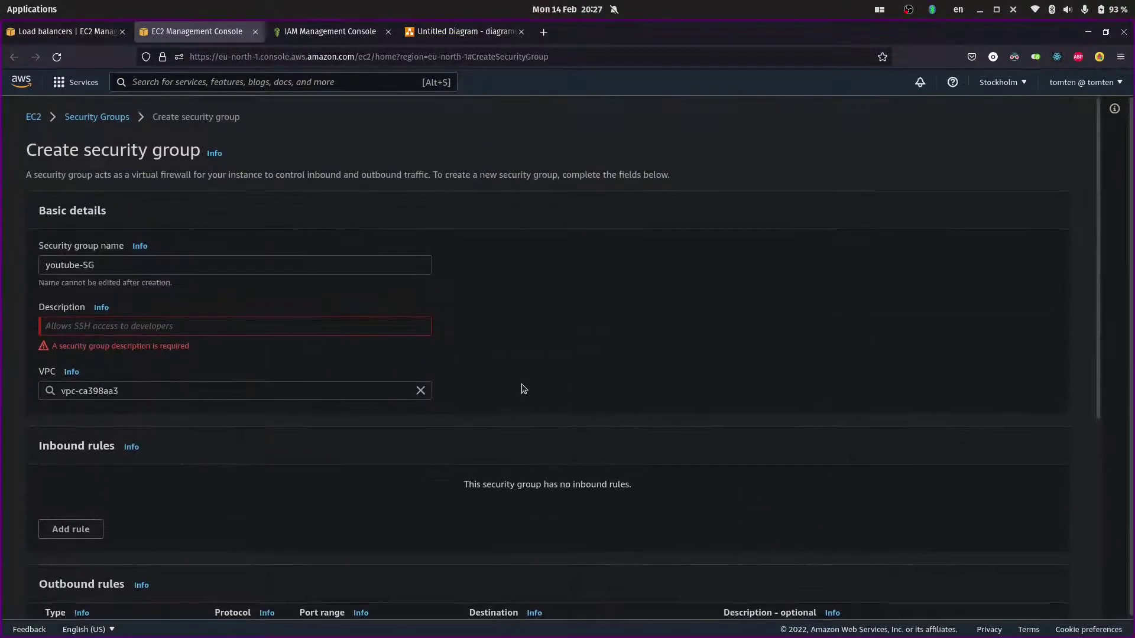
pyautogui.click(216, 332)
pyautogui.write('youtube d')
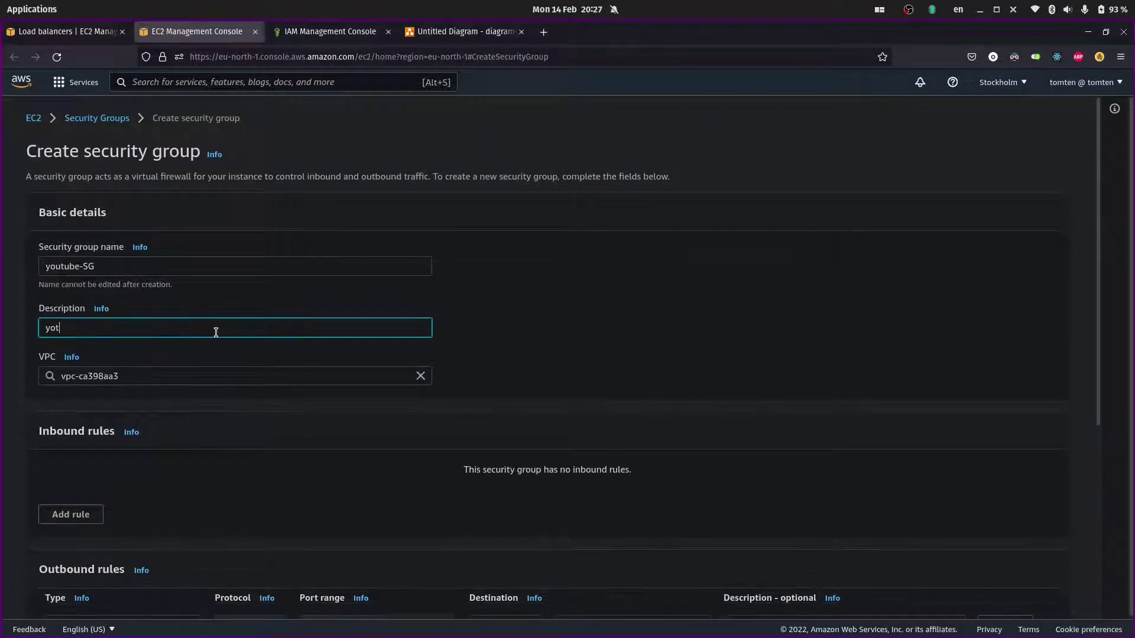
pyautogui.write('emo')
pyautogui.scroll(-5, 478, 229)
pyautogui.click(972, 602)
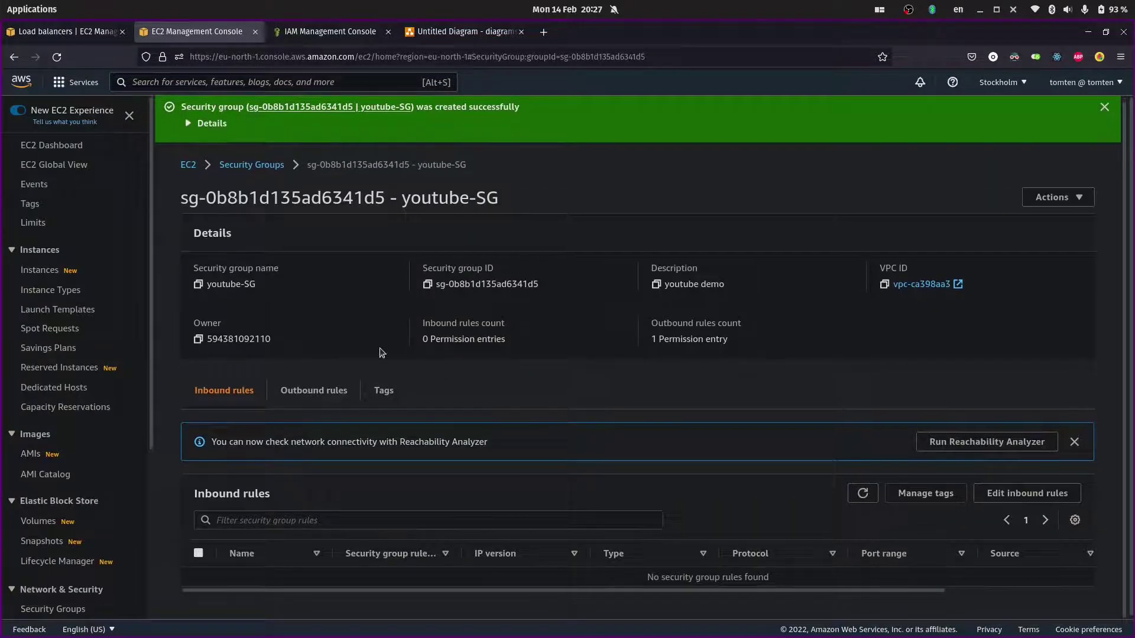
pyautogui.click(1075, 443)
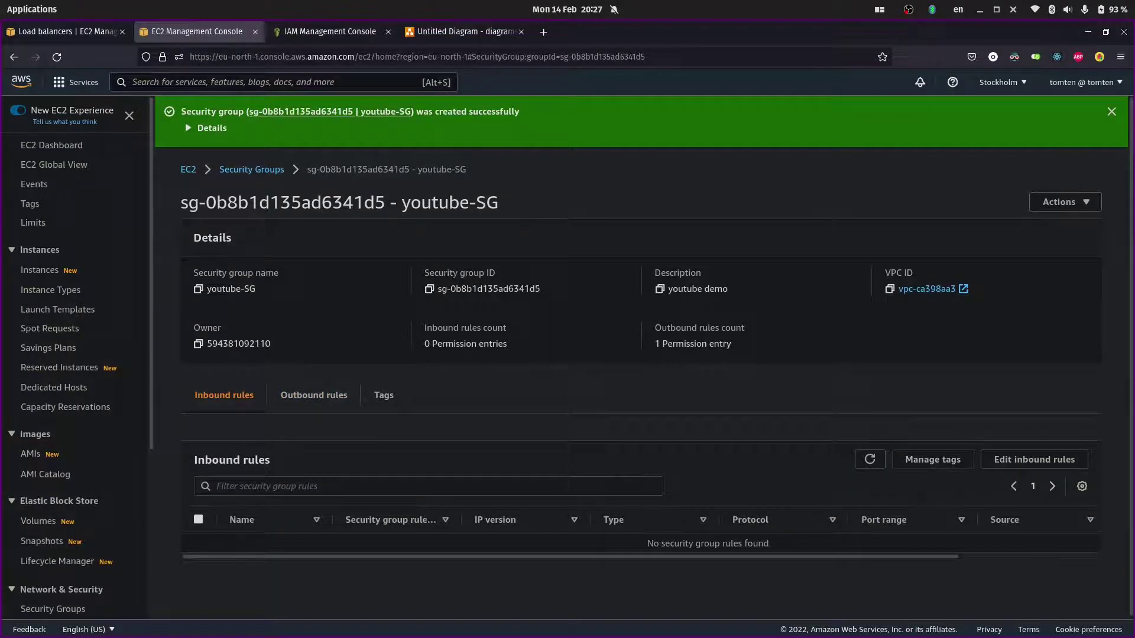
# - Return to the load balancer setup and replace its default security group with youtube-SG
pyautogui.click(59, 31)
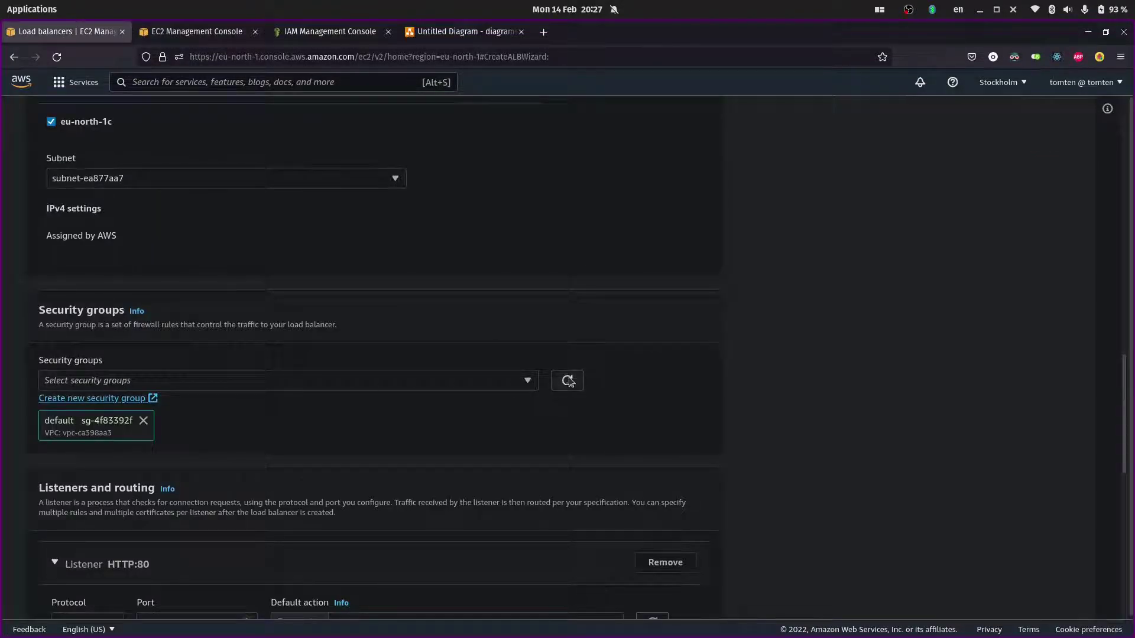
pyautogui.click(163, 384)
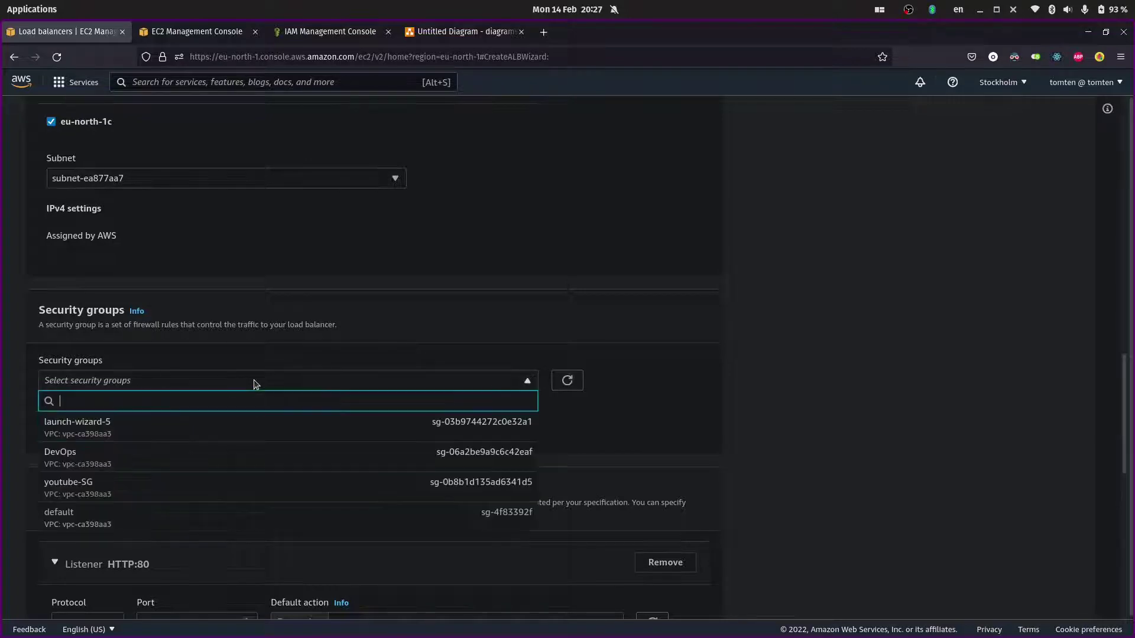
pyautogui.click(83, 493)
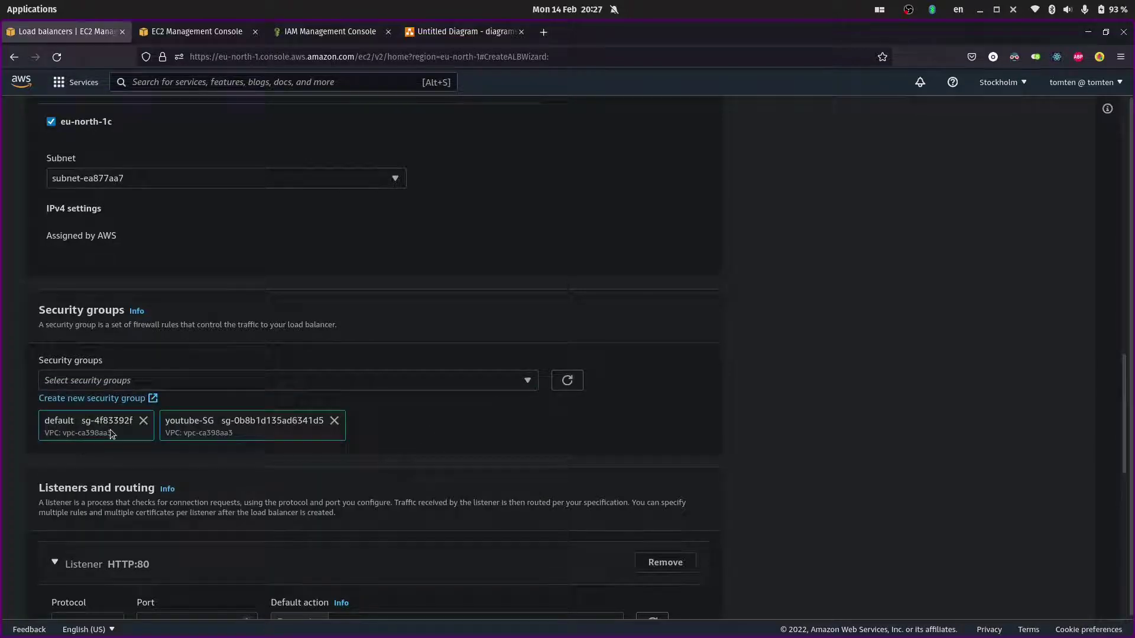
pyautogui.click(143, 421)
# - Start creating a target group for the HTTP:80 listener and name it youtube-TG
pyautogui.scroll(-3, 249, 432)
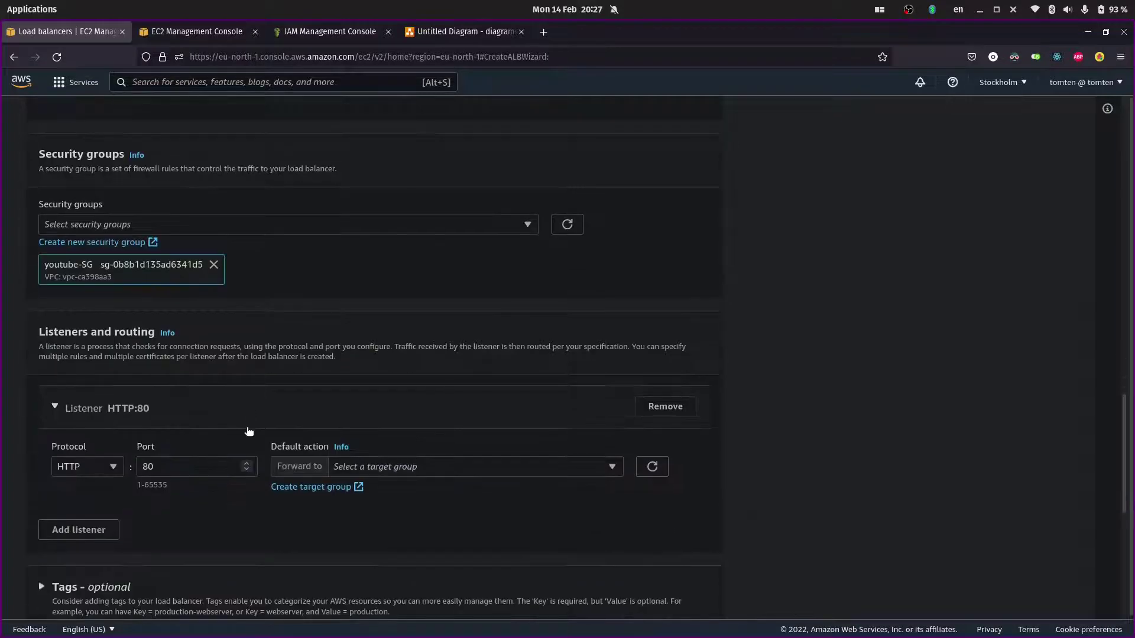
pyautogui.scroll(-2, 249, 432)
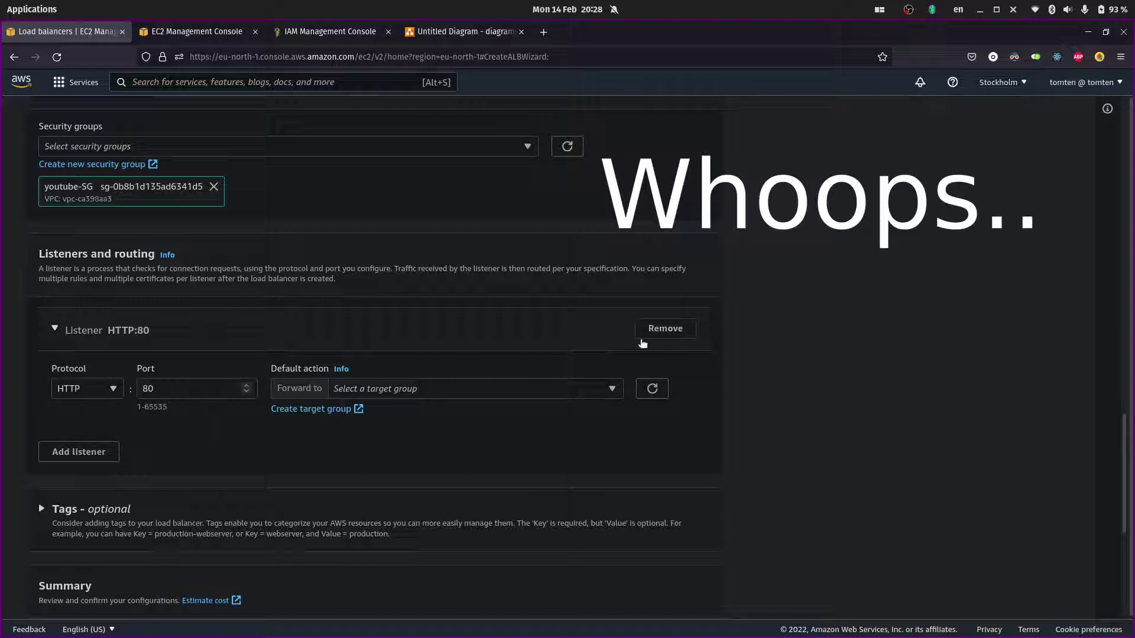
pyautogui.click(340, 409)
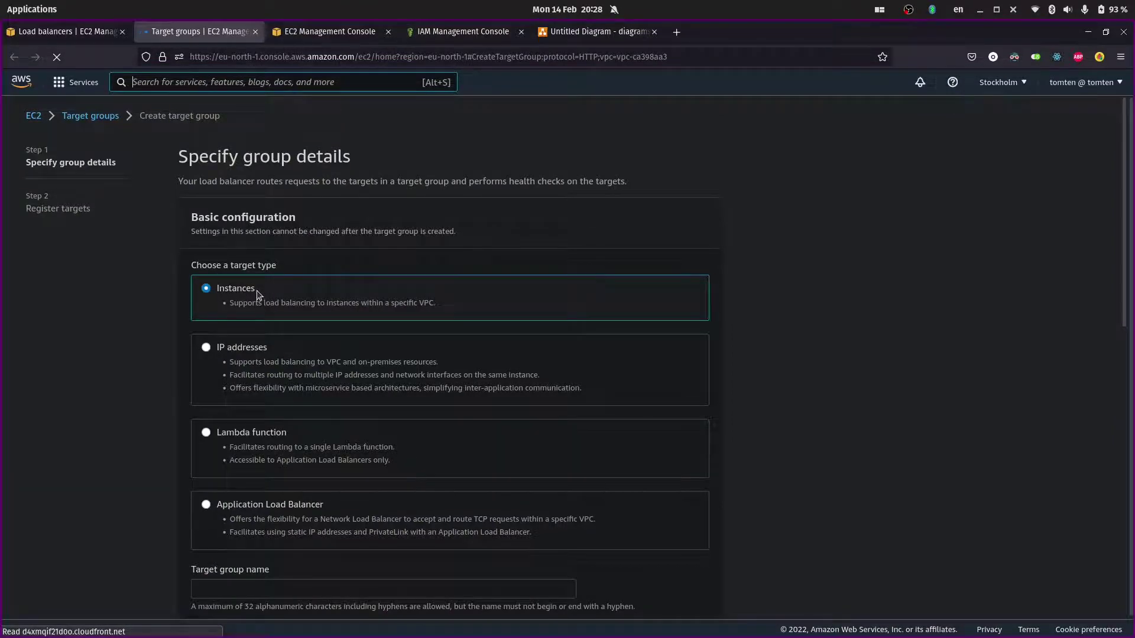
pyautogui.scroll(-9, 258, 294)
pyautogui.scroll(4, 144, 293)
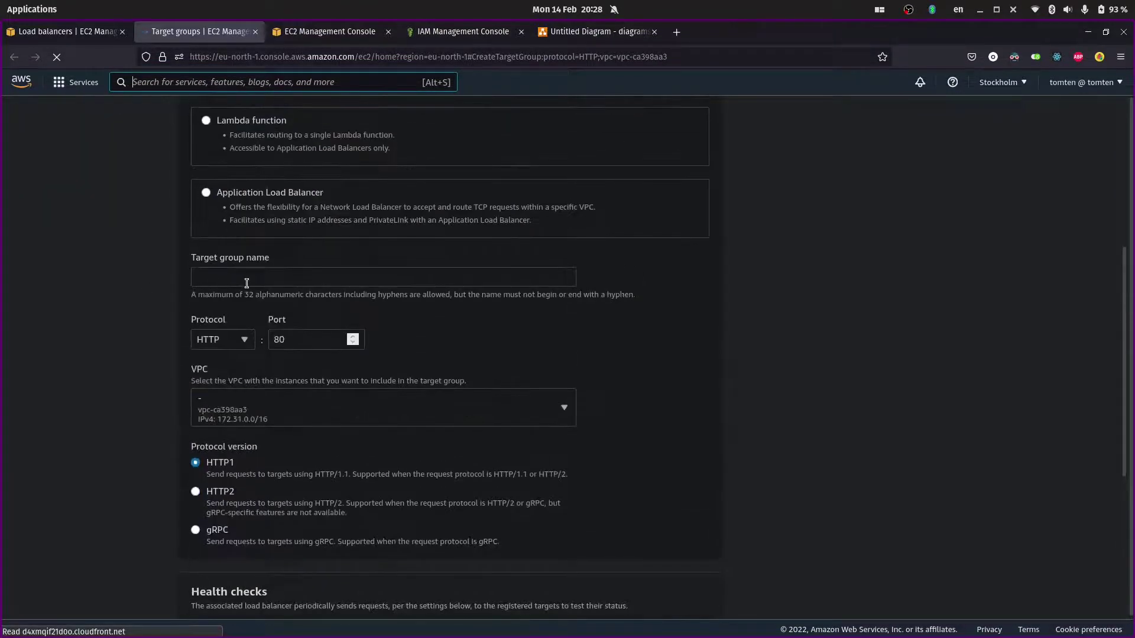
pyautogui.click(246, 283)
pyautogui.write('youtube-TG')
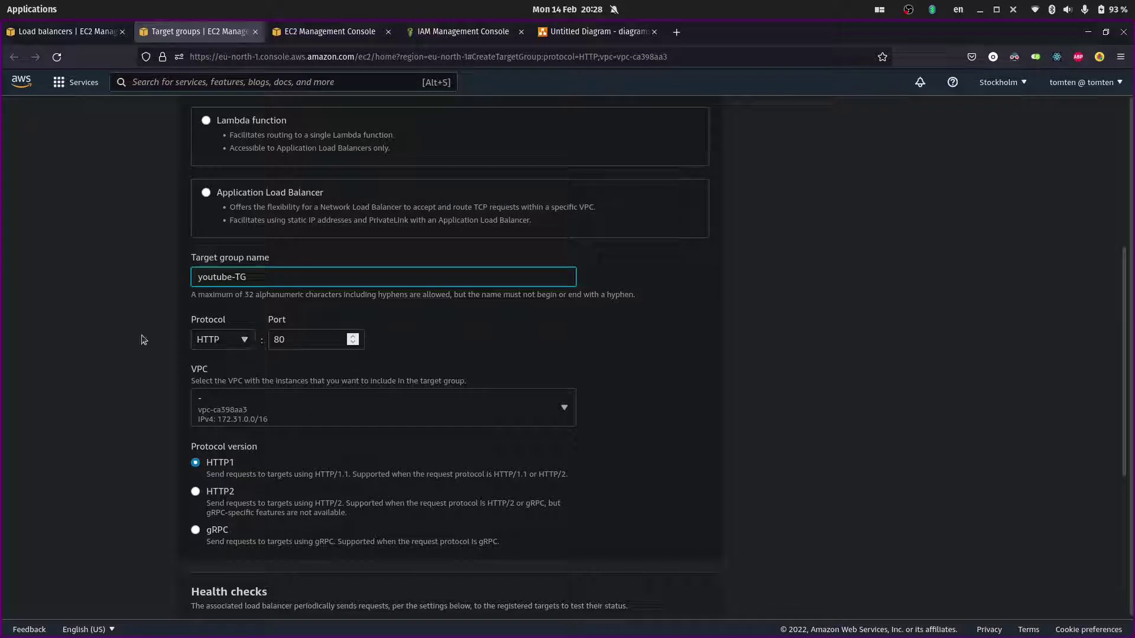
# - Tag the target group with key "project" and value "youtube", and continue to registering targets
pyautogui.scroll(-3, 178, 345)
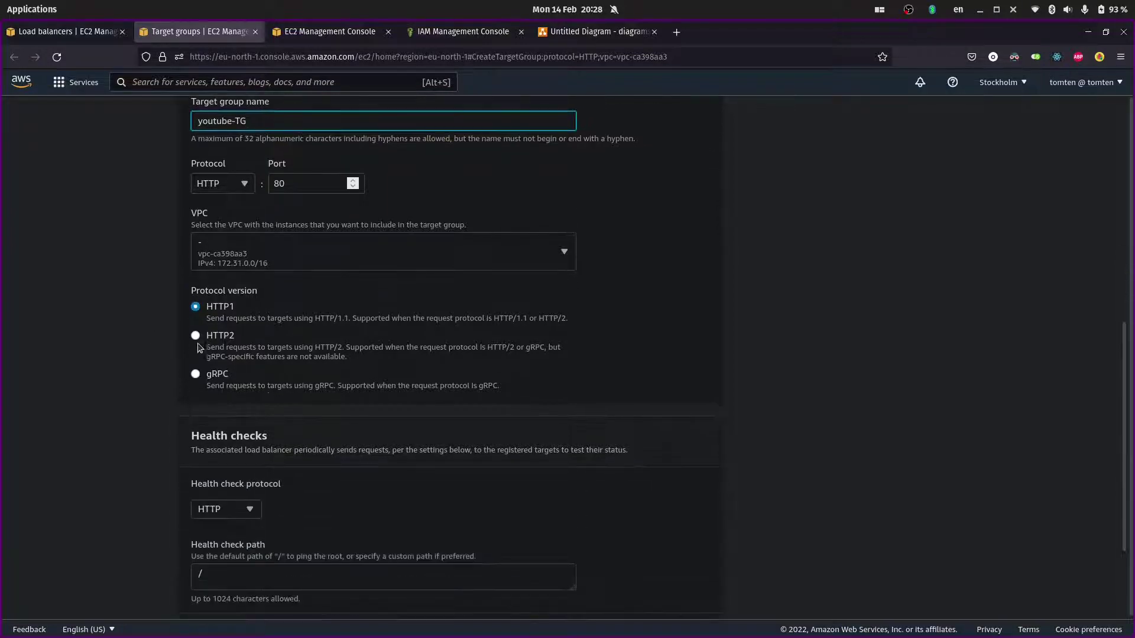
pyautogui.scroll(-3, 199, 348)
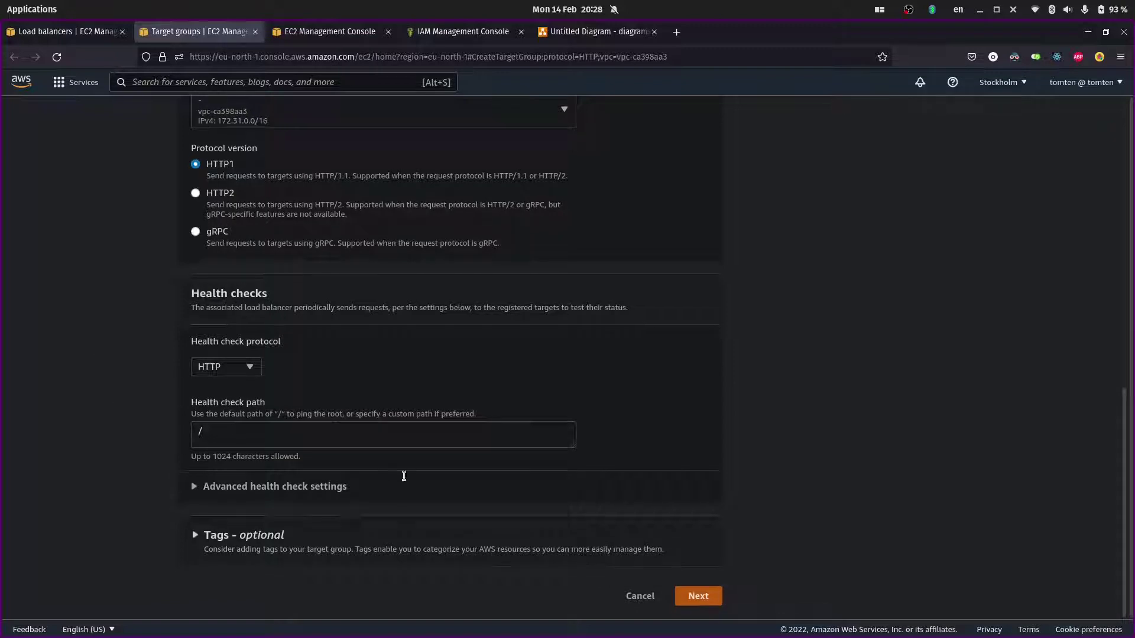
pyautogui.click(198, 535)
pyautogui.scroll(-1, 213, 532)
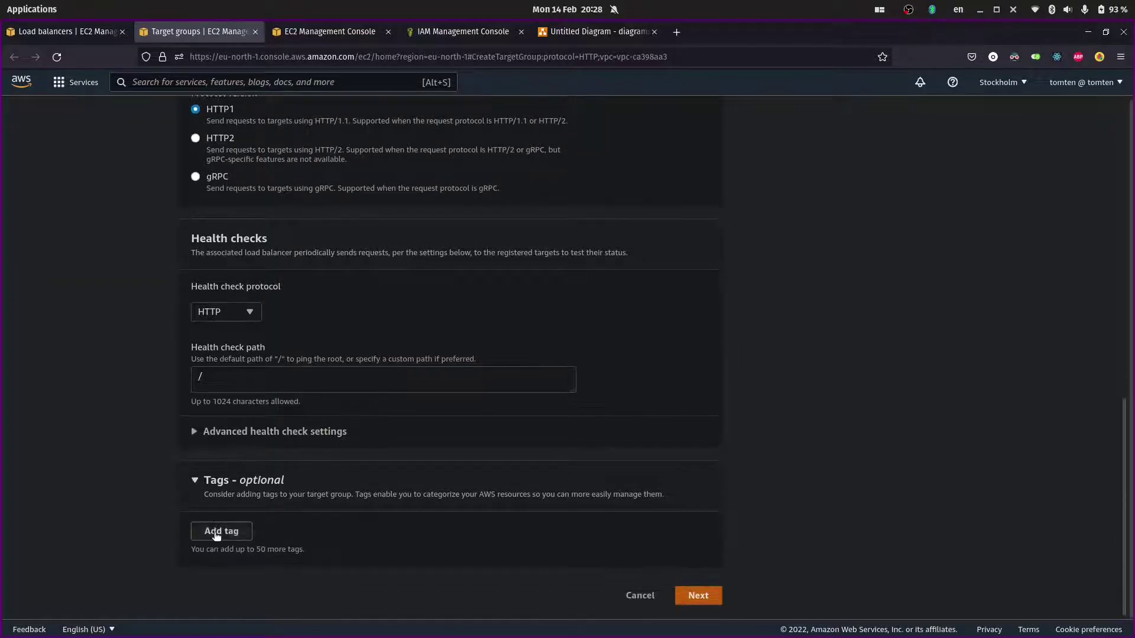
pyautogui.click(221, 529)
pyautogui.click(256, 547)
pyautogui.write('youtube')
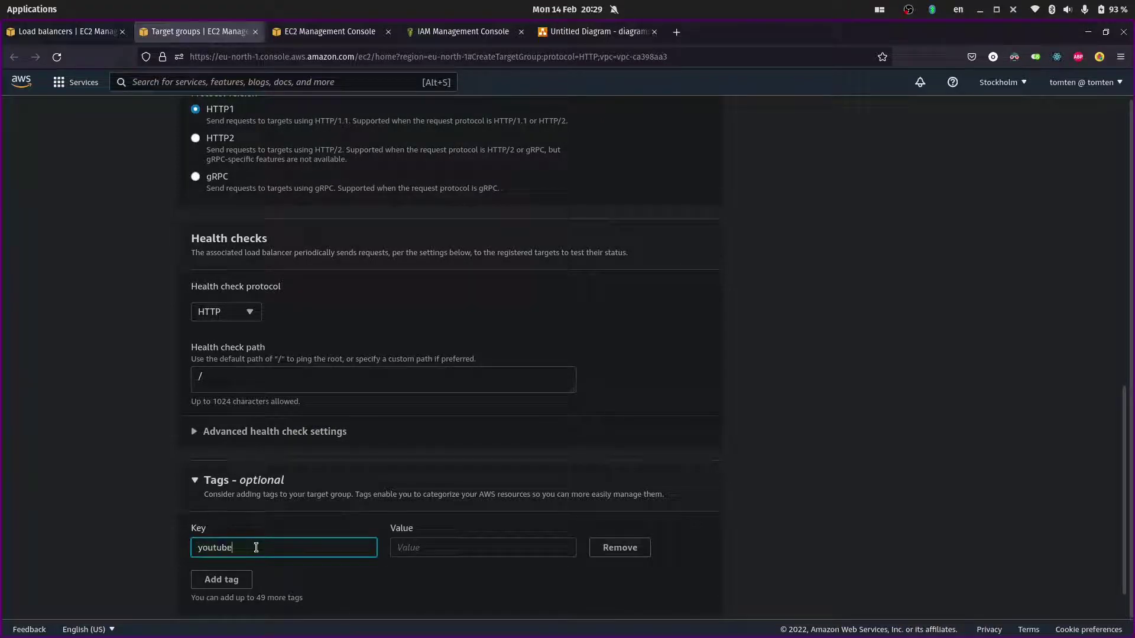
pyautogui.hotkey('ctrl', 'a')
pyautogui.hotkey('ctrl', 'c')
pyautogui.press('BackSpace')
pyautogui.write('project')
pyautogui.press('Tab')
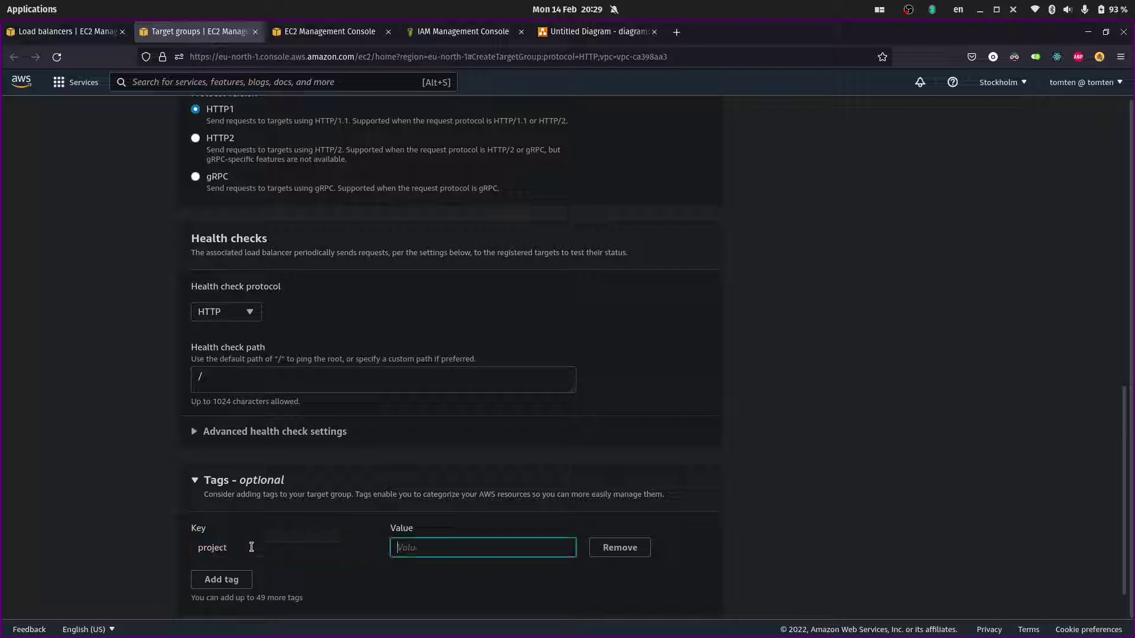
pyautogui.hotkey('ctrl', 'v')
pyautogui.scroll(-2, 115, 418)
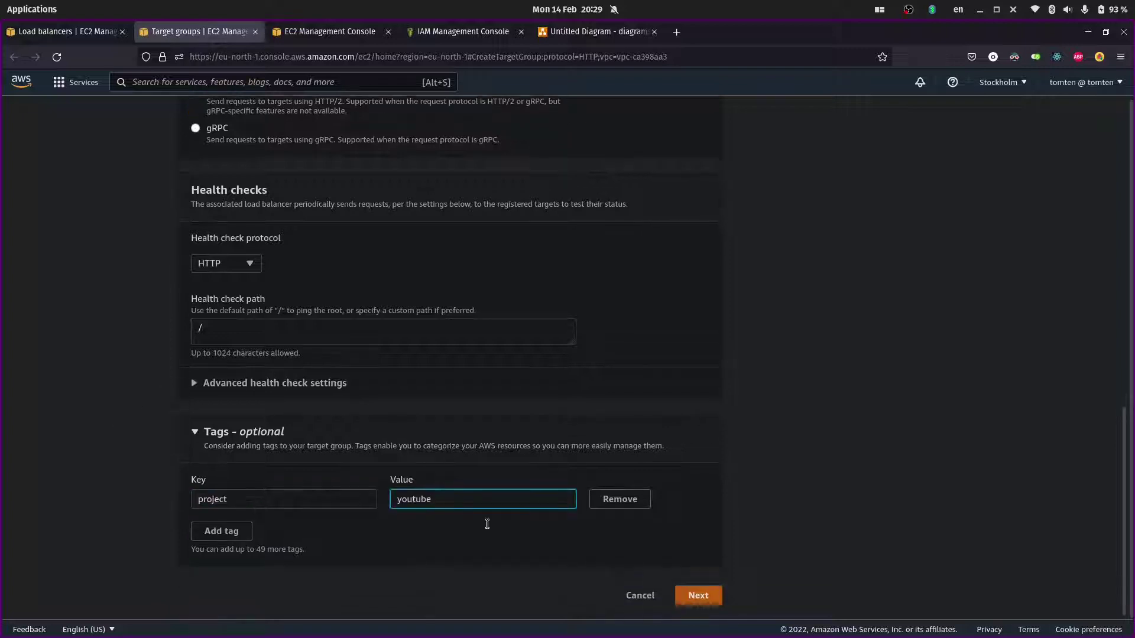
pyautogui.click(695, 596)
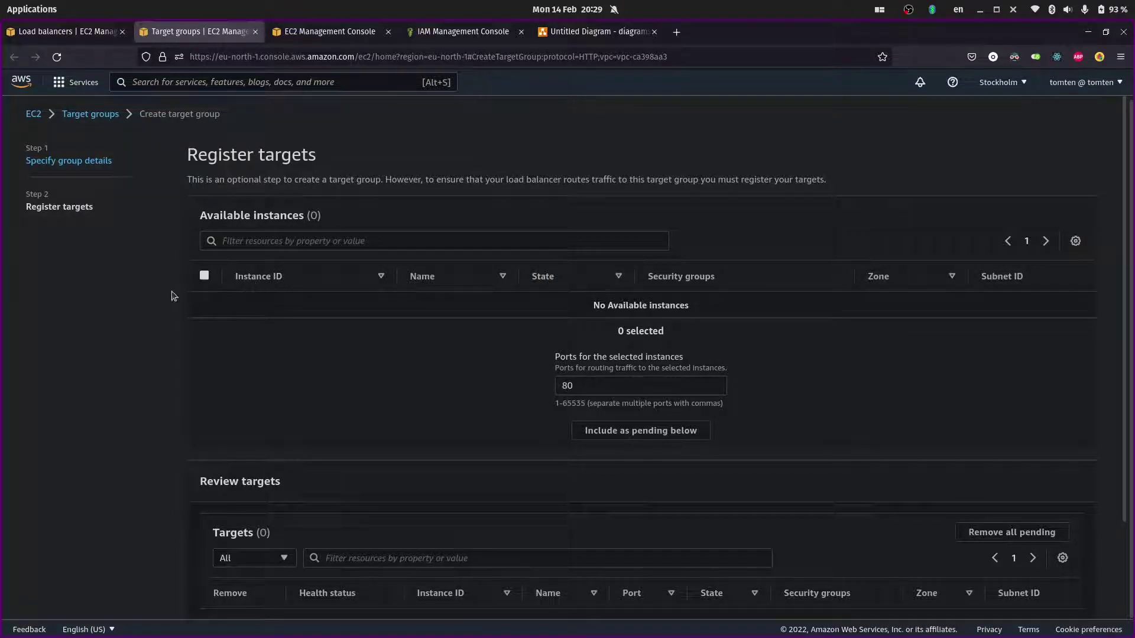
# - Create the target group without registering any targets, close the target group and security group pages, and return to the load balancer setup
pyautogui.scroll(-3, 150, 334)
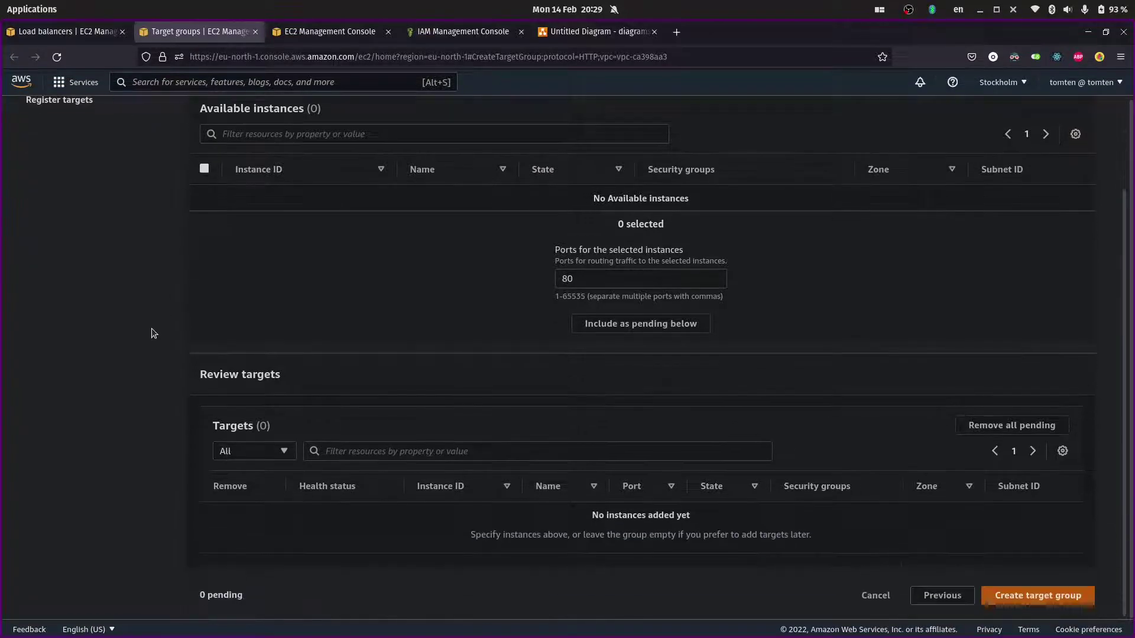
pyautogui.click(1013, 598)
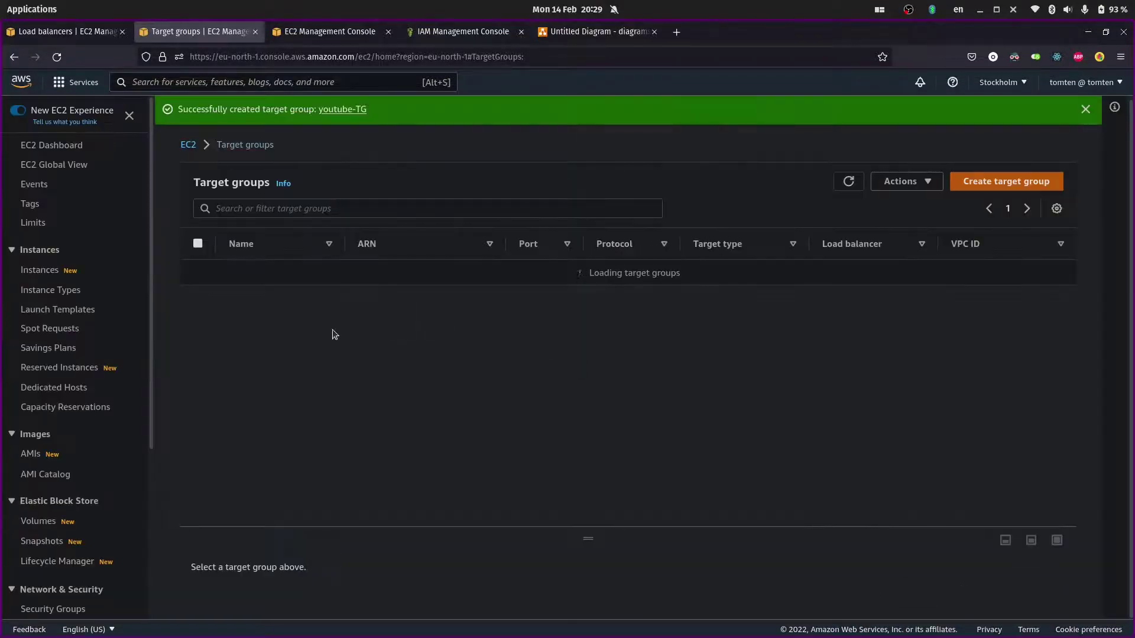
pyautogui.click(255, 32)
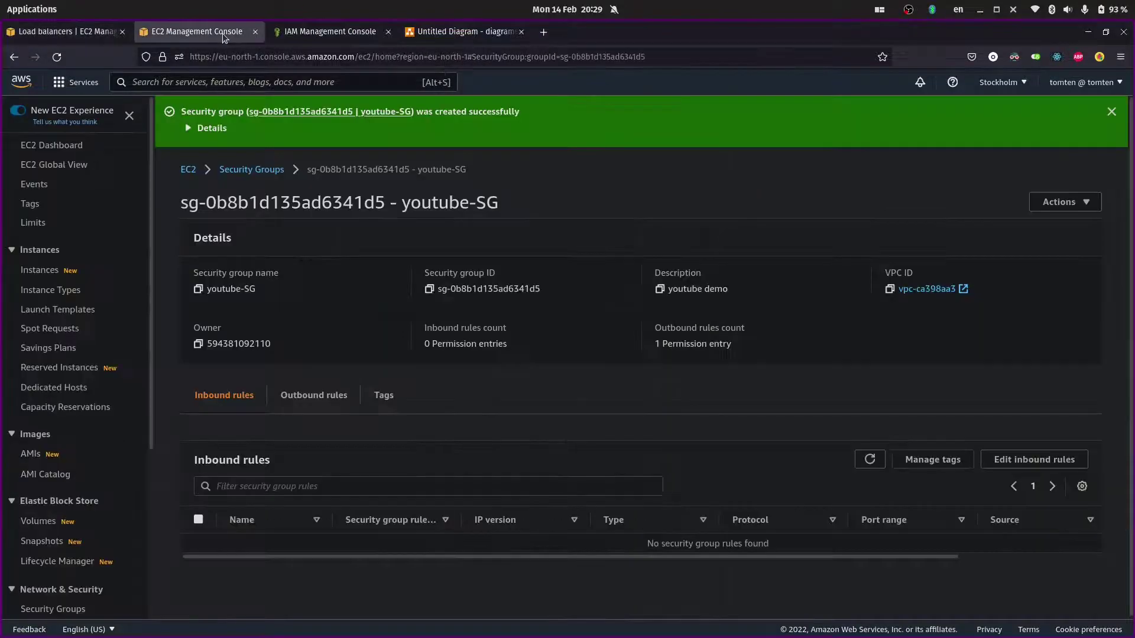
pyautogui.click(255, 32)
pyautogui.click(83, 33)
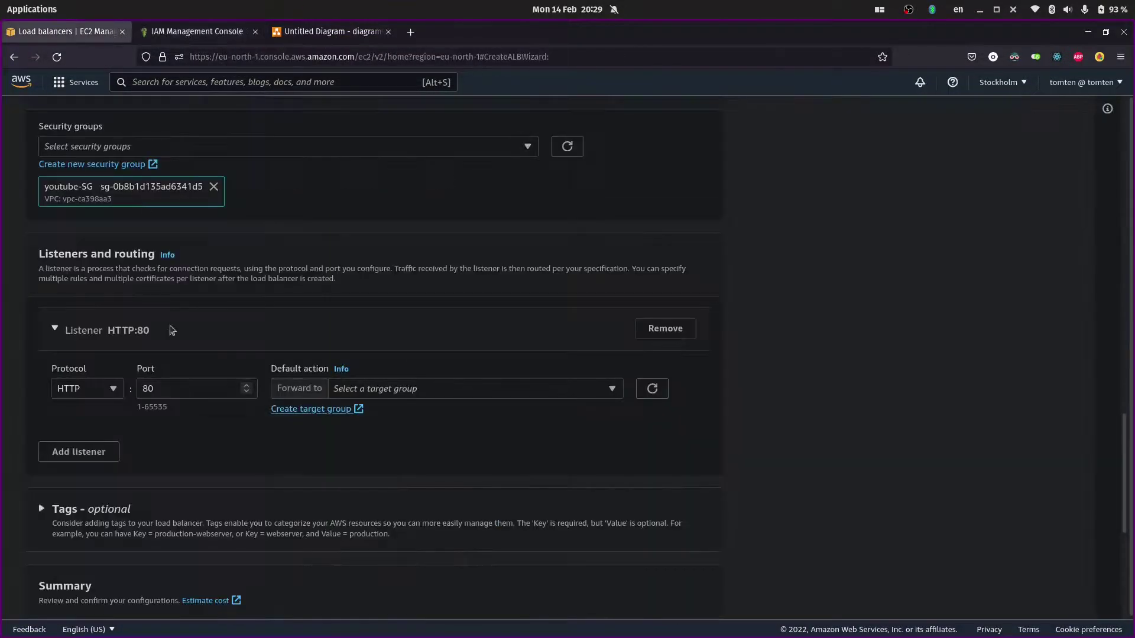
# - Refresh the target groups and make the HTTP:80 listener forward to youtube-TG by default
pyautogui.click(643, 390)
pyautogui.click(430, 389)
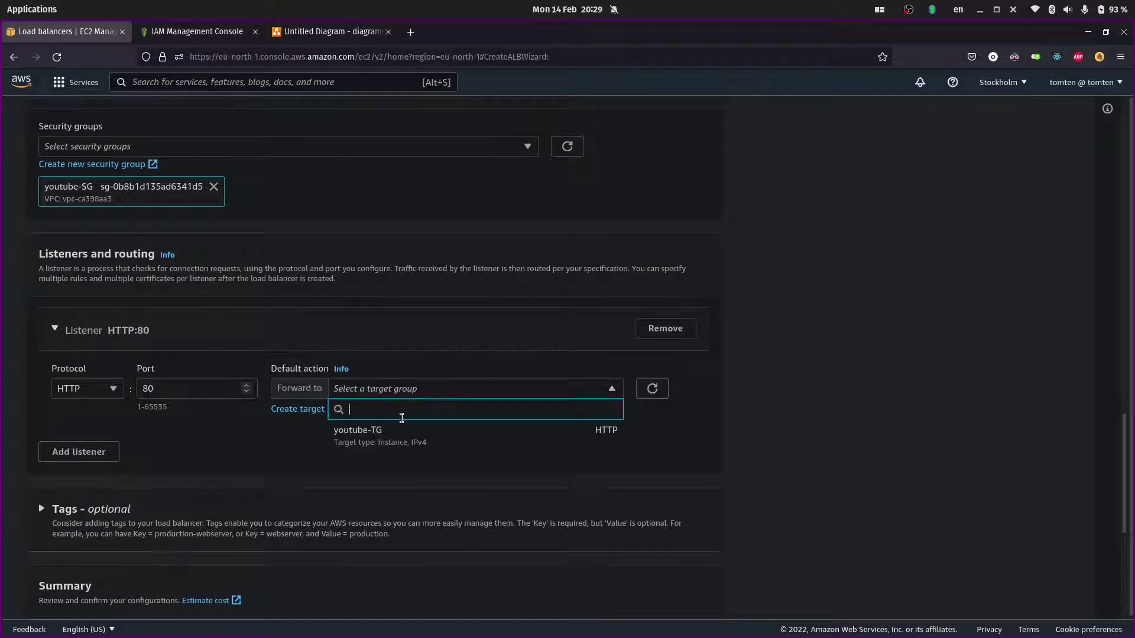
pyautogui.click(373, 443)
# - Tag the load balancer with key "project" and value "youtube"
pyautogui.scroll(-5, 154, 441)
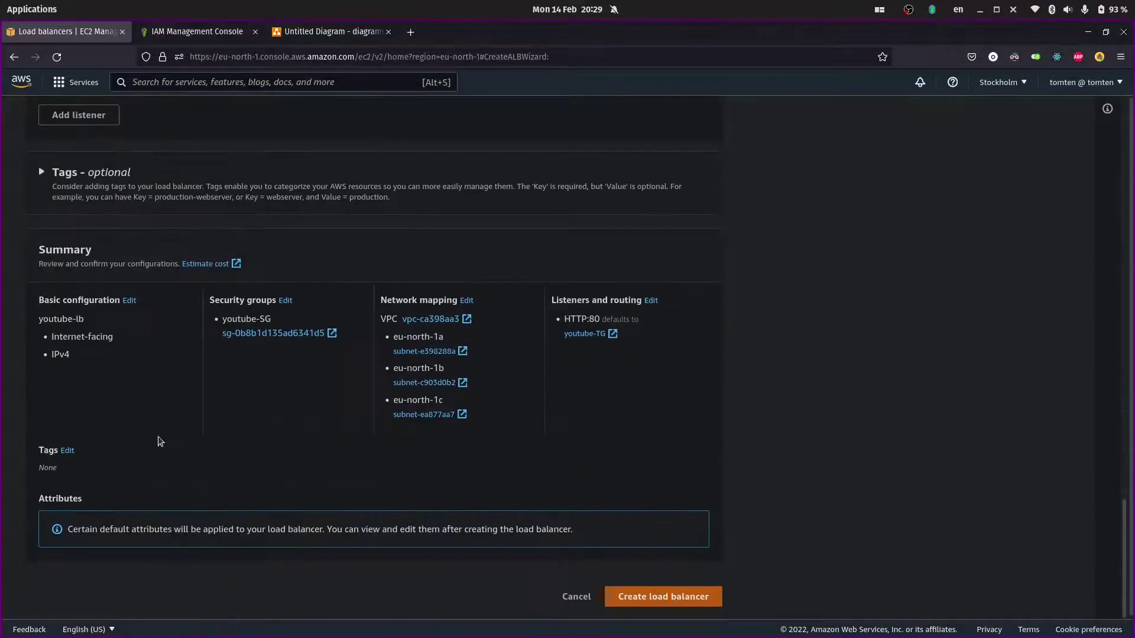
pyautogui.click(62, 192)
pyautogui.click(75, 255)
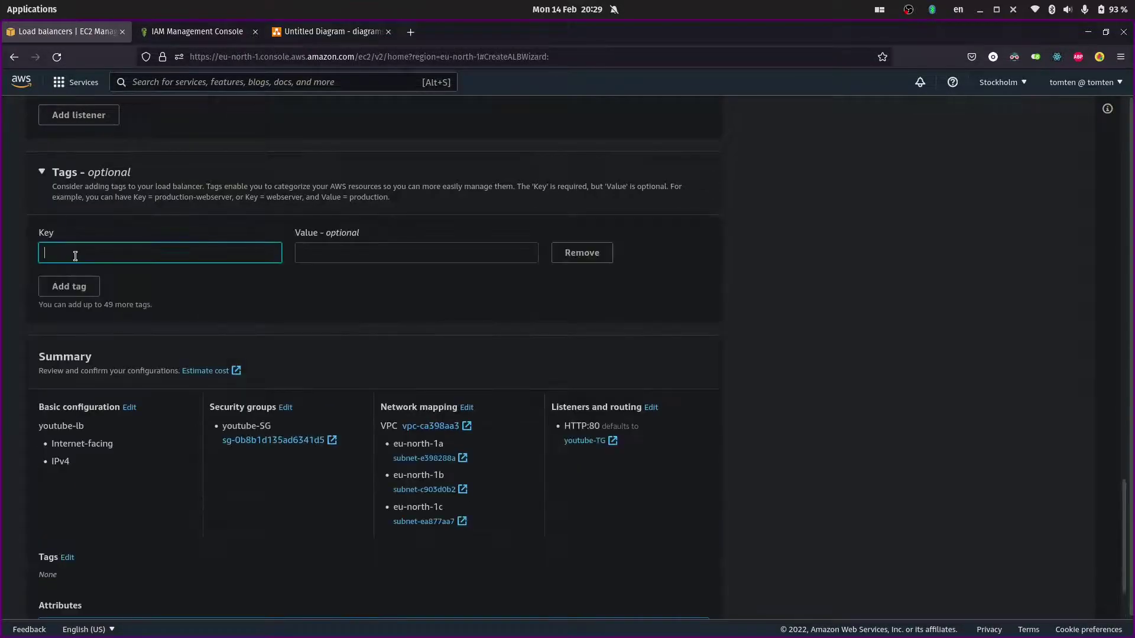
pyautogui.write('project')
pyautogui.press('Tab')
pyautogui.write('youtube')
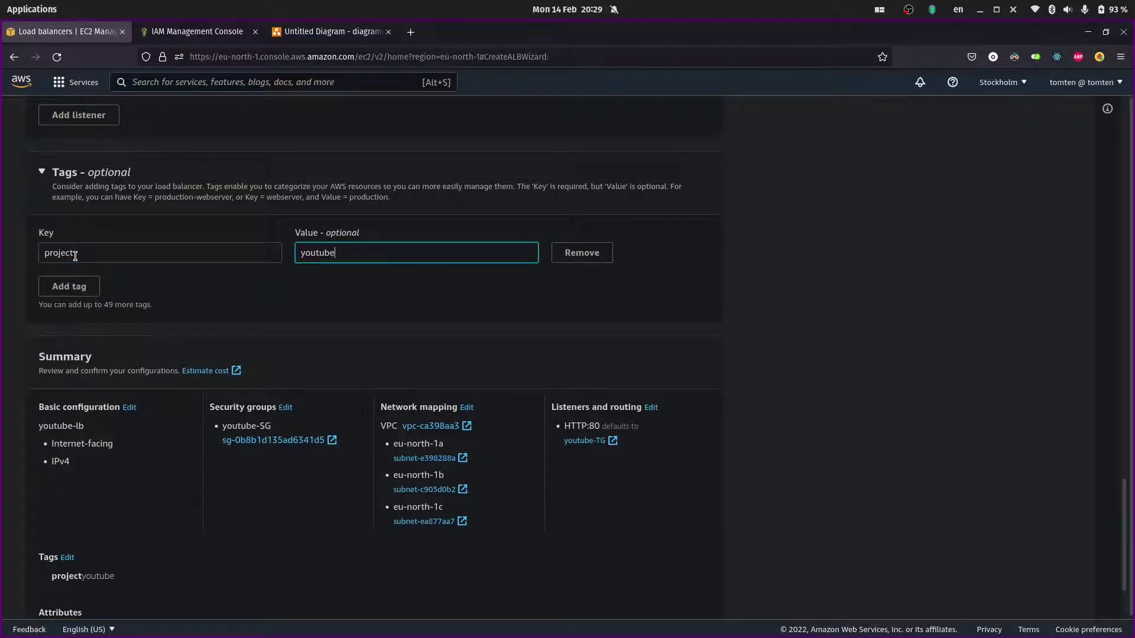
# - Create the youtube-lb load balancer and view it in the load balancer list
pyautogui.scroll(-2, 557, 383)
pyautogui.click(662, 594)
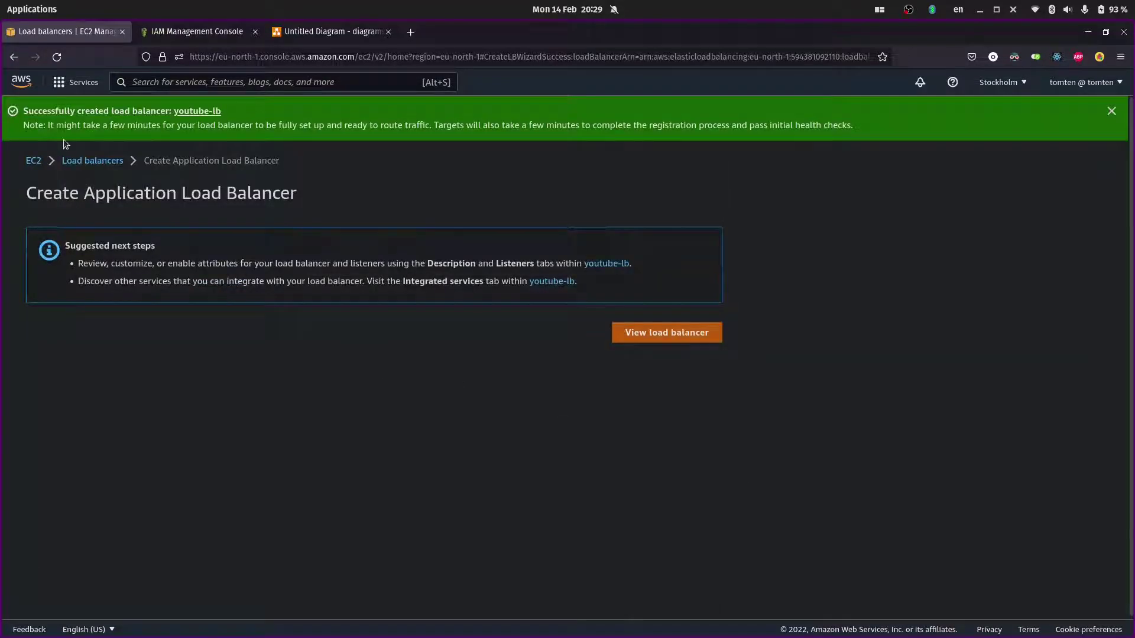
pyautogui.click(629, 330)
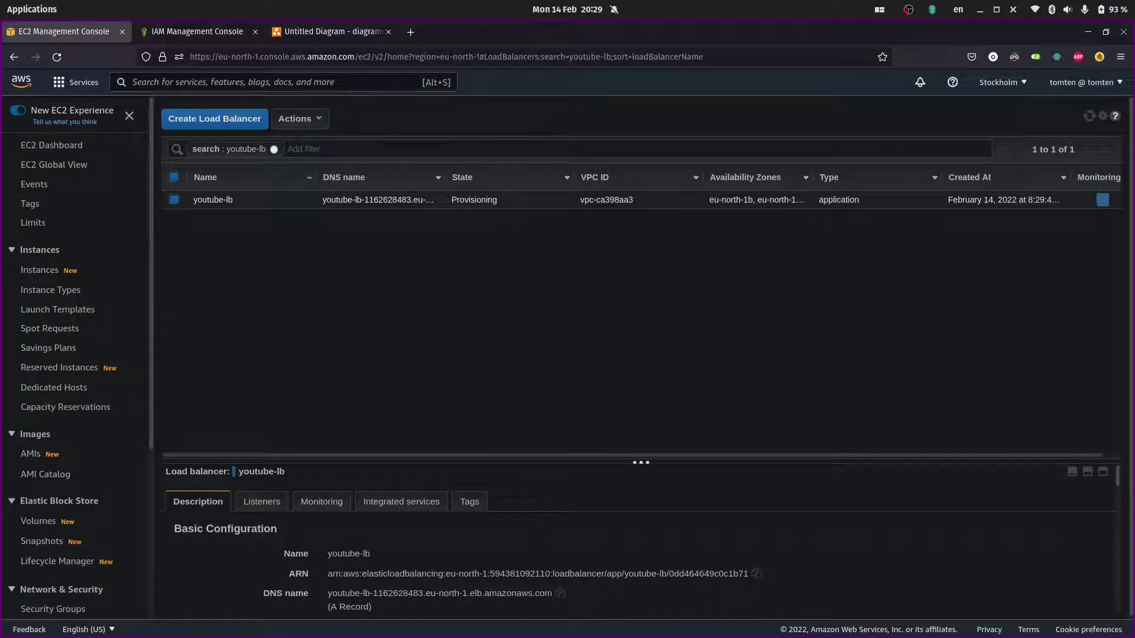
# - Search the AWS services for "ecs", open Elastic Container Service and go to its clusters
pyautogui.click(186, 87)
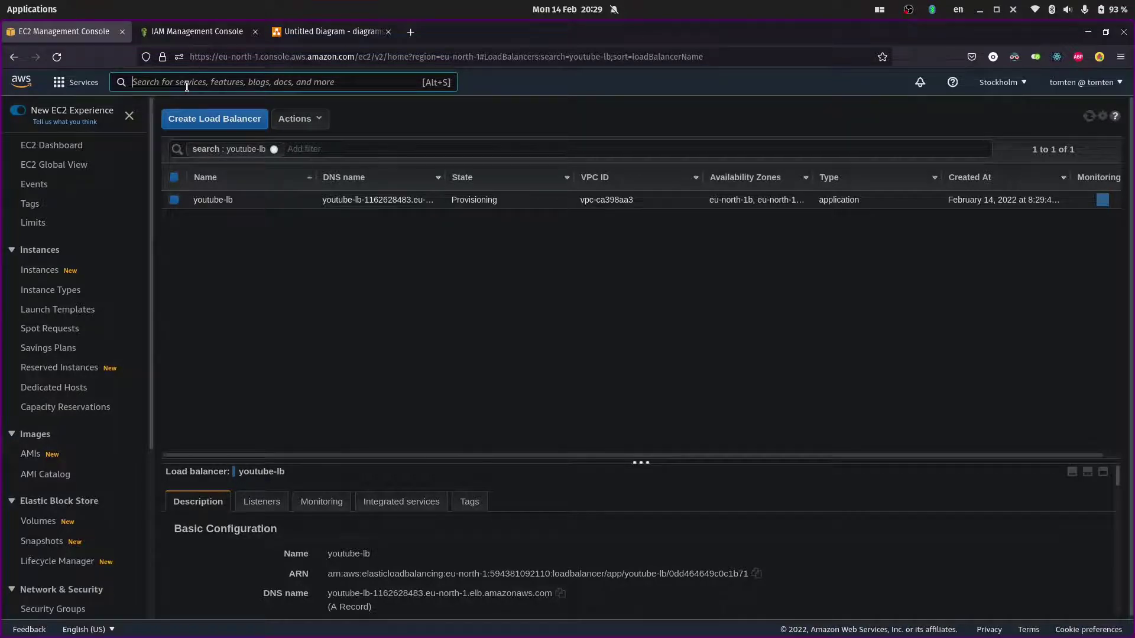
pyautogui.write('ecs')
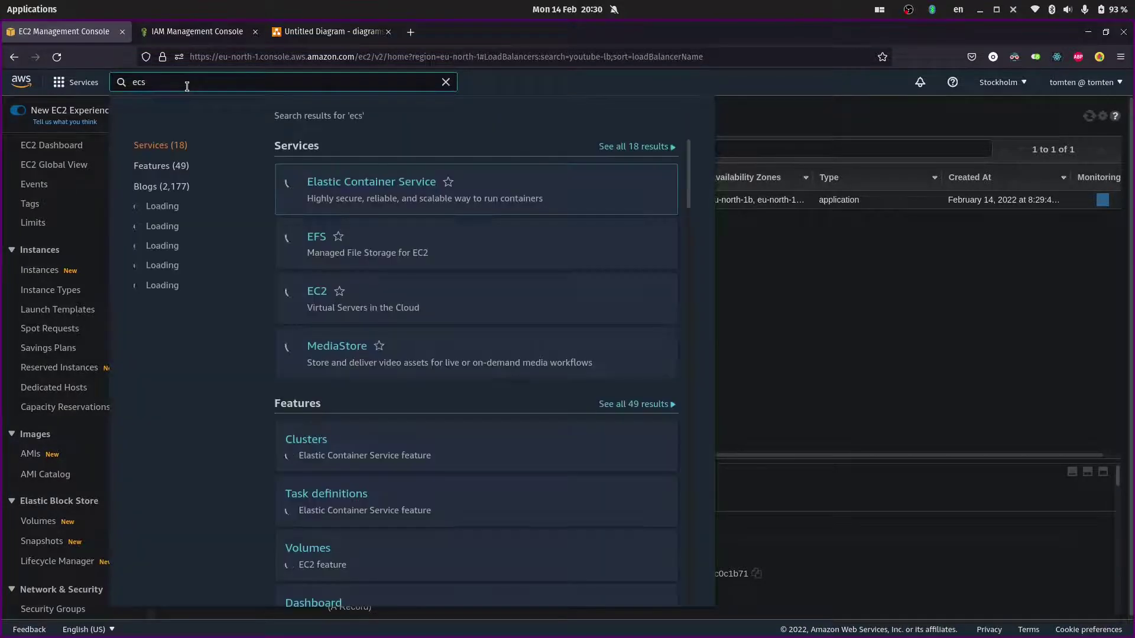
pyautogui.moveTo(343, 188)
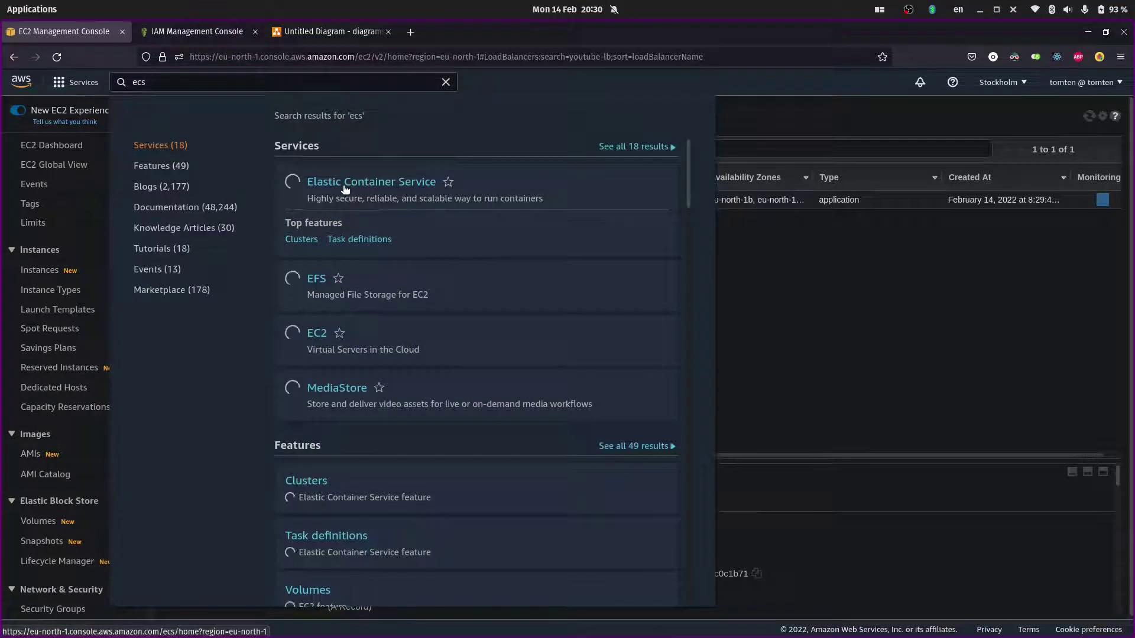
pyautogui.click(345, 184)
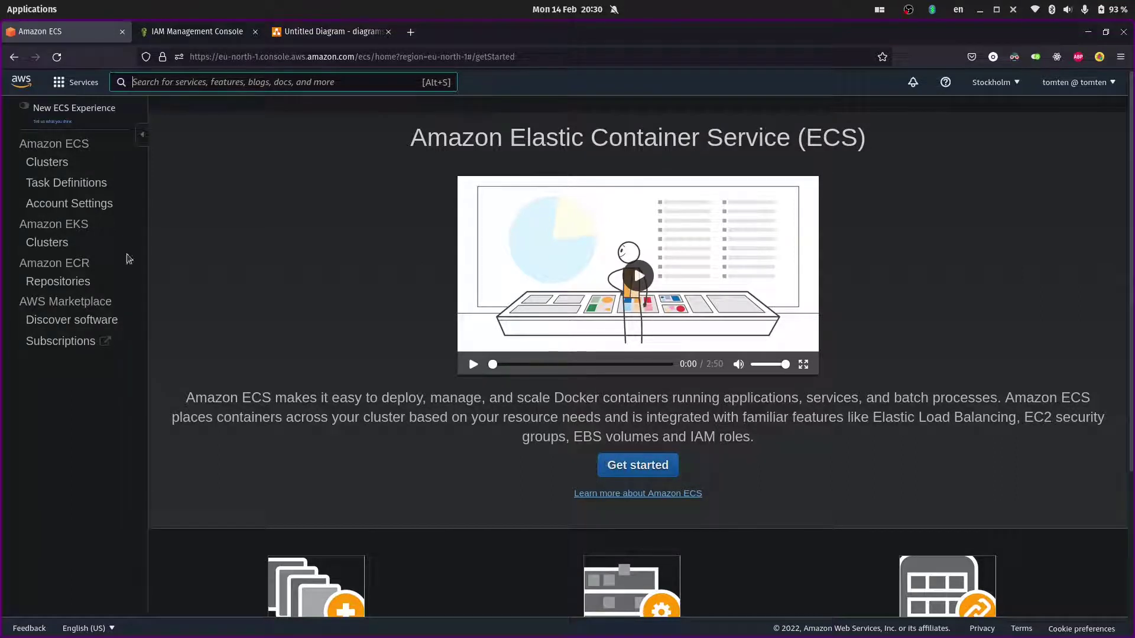
pyautogui.click(52, 165)
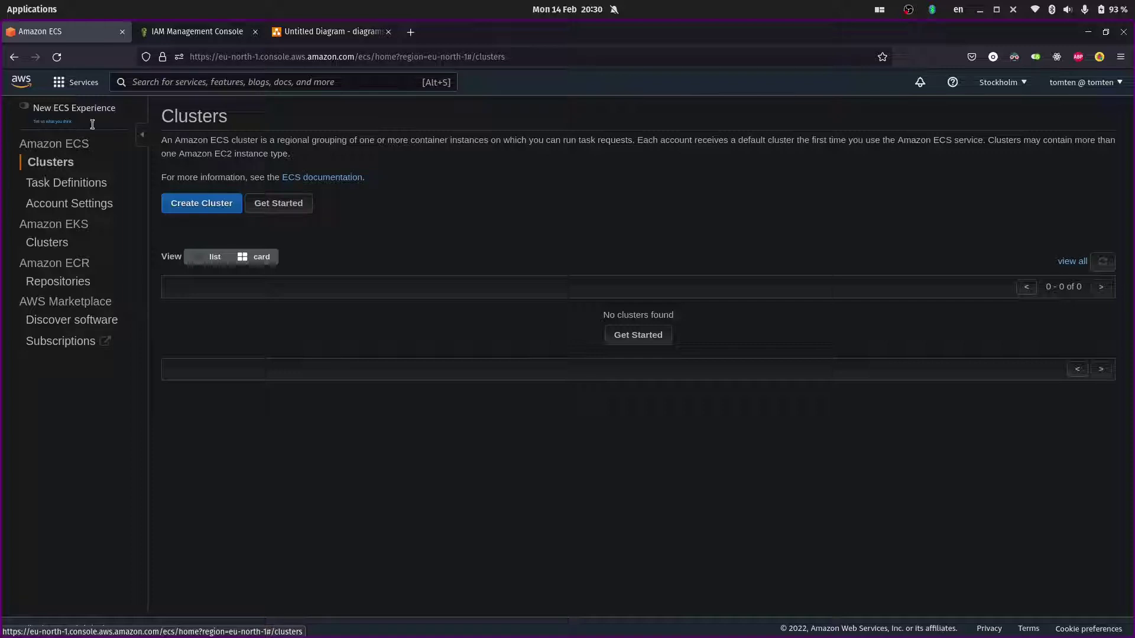
# - Start creating a cluster from the EC2 Linux + Networking template and name it youtube-cluster
pyautogui.click(202, 202)
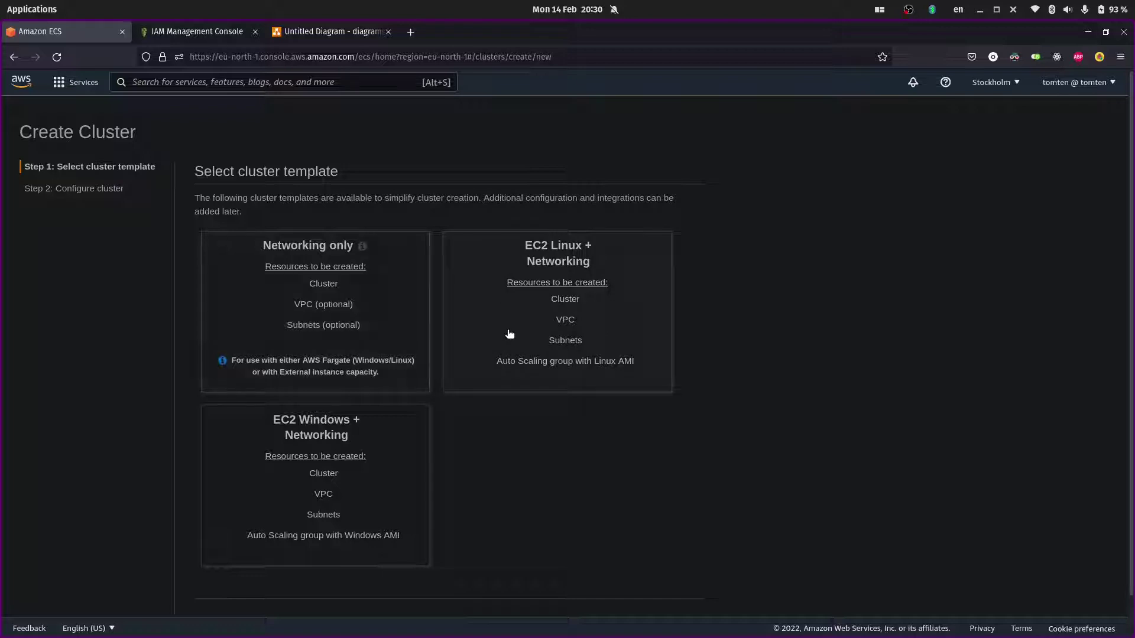
pyautogui.scroll(-1, 585, 324)
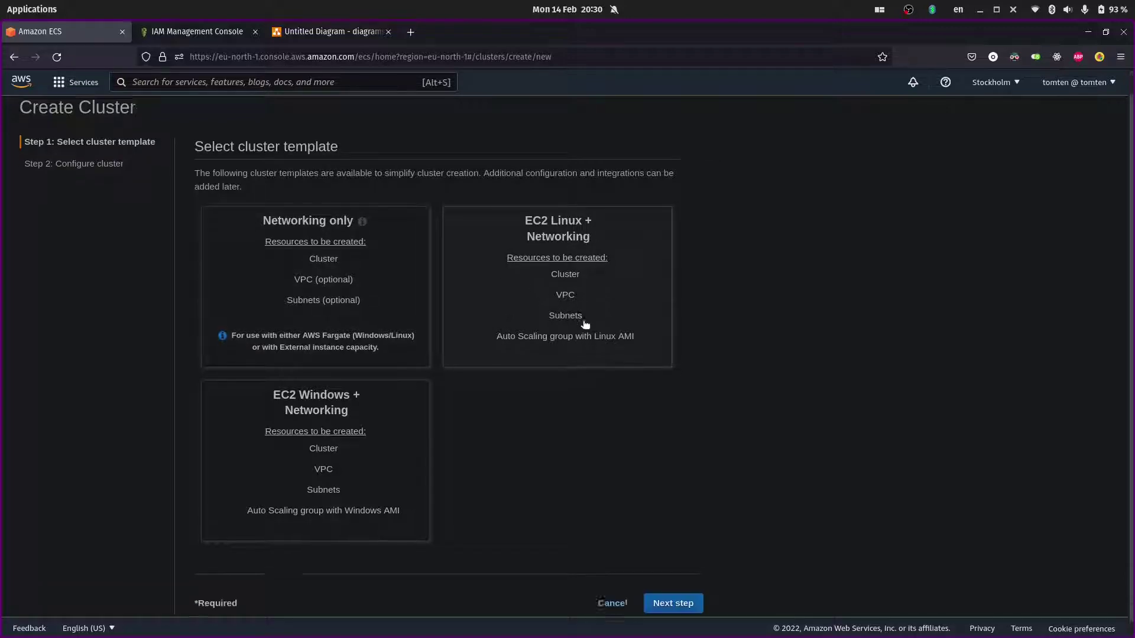
pyautogui.click(666, 590)
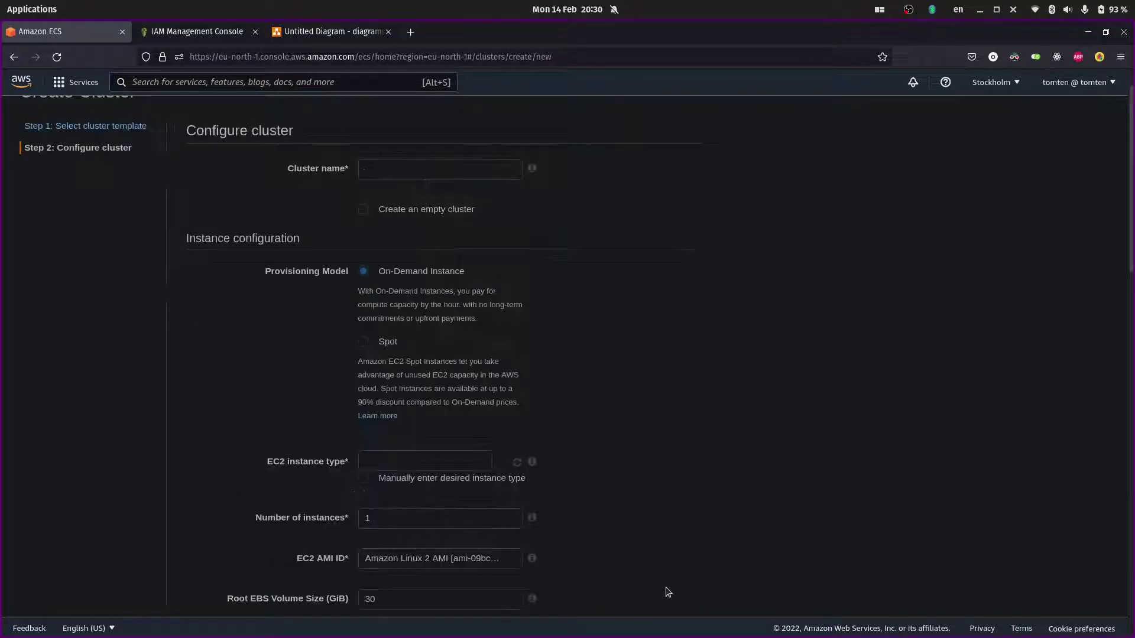
pyautogui.write('you')
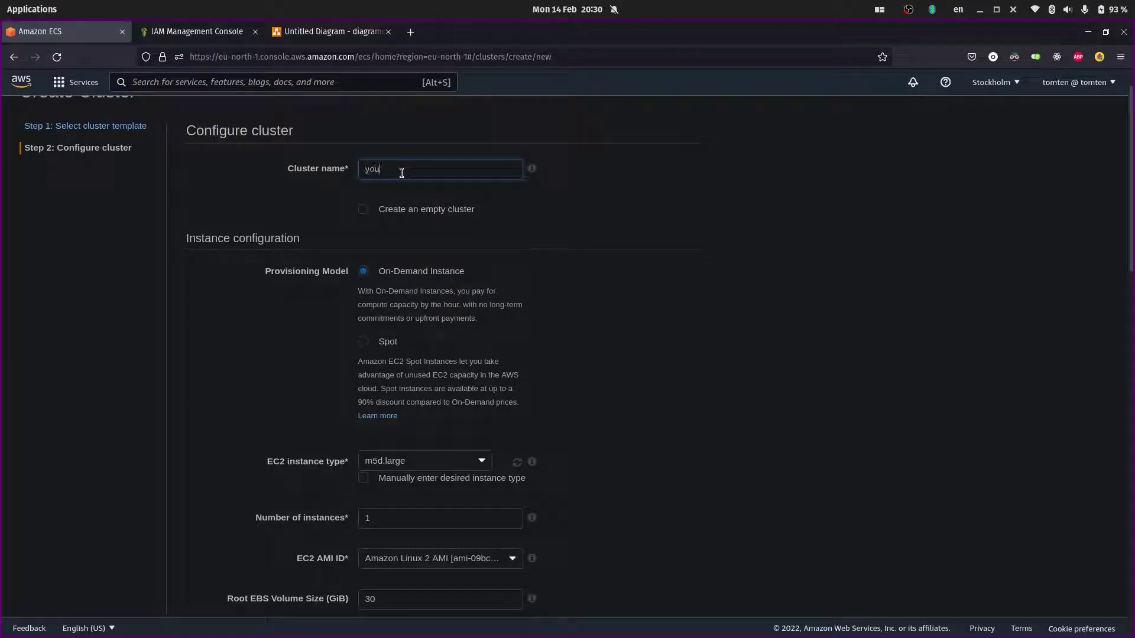
pyautogui.write('tube-cluster')
# - Set the cluster's EC2 instance type to t3.micro
pyautogui.scroll(-2, 355, 272)
pyautogui.scroll(-3, 323, 310)
pyautogui.scroll(-1, 321, 307)
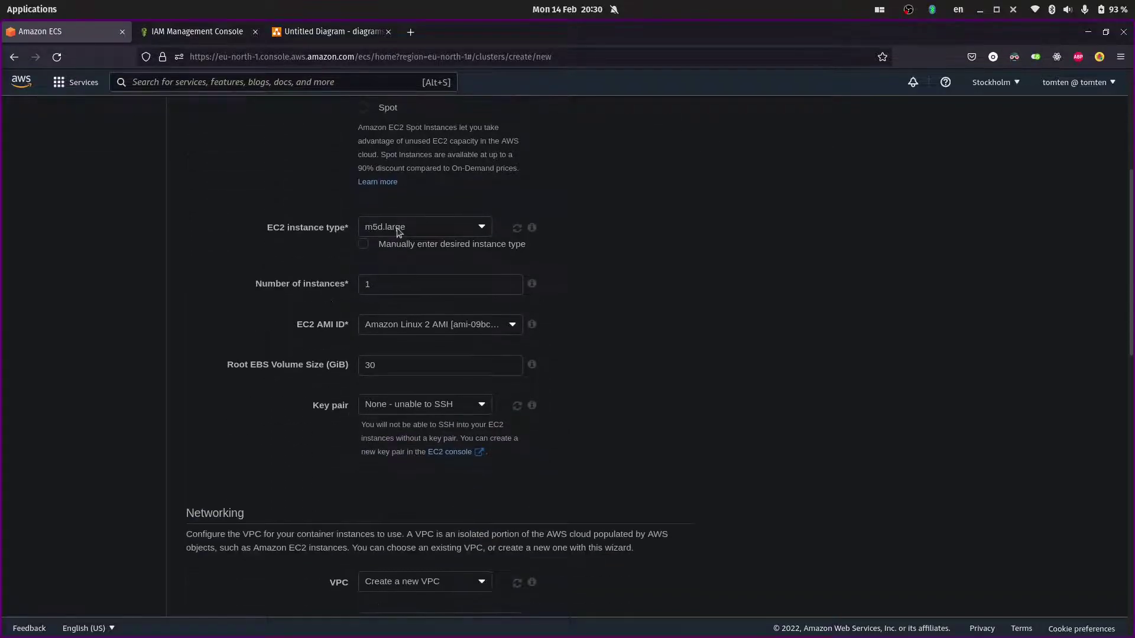
pyautogui.click(396, 227)
pyautogui.scroll(-10, 398, 284)
pyautogui.scroll(-10, 398, 321)
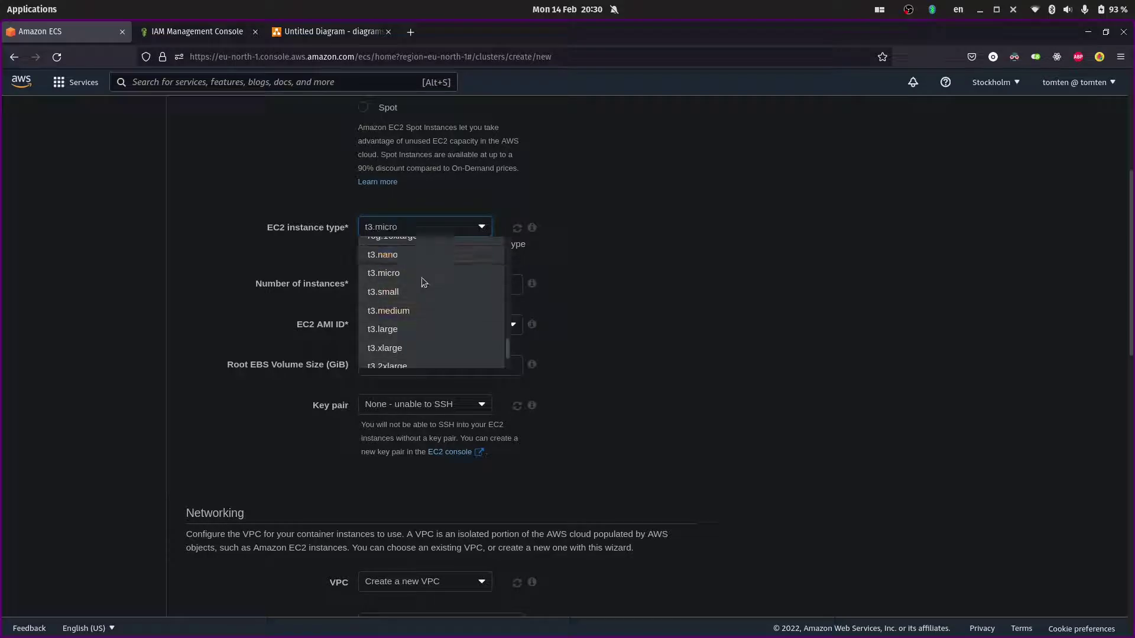
pyautogui.click(421, 274)
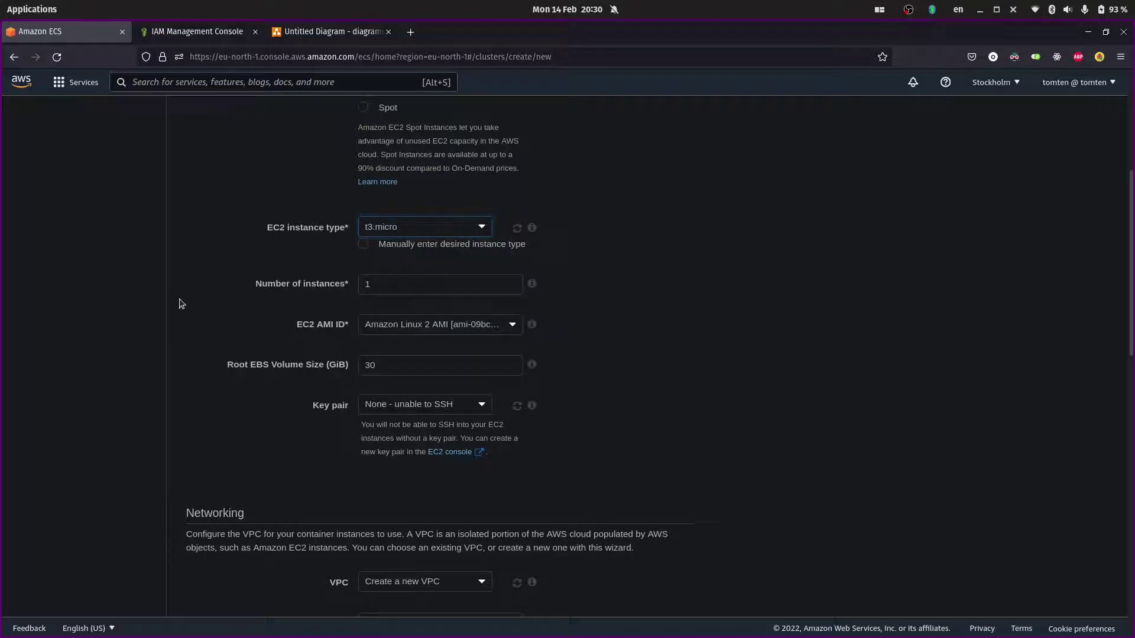
# - Set the number of instances to 2 and keep the Amazon Linux 2 AMI as the machine image
pyautogui.click(410, 285)
pyautogui.press('BackSpace')
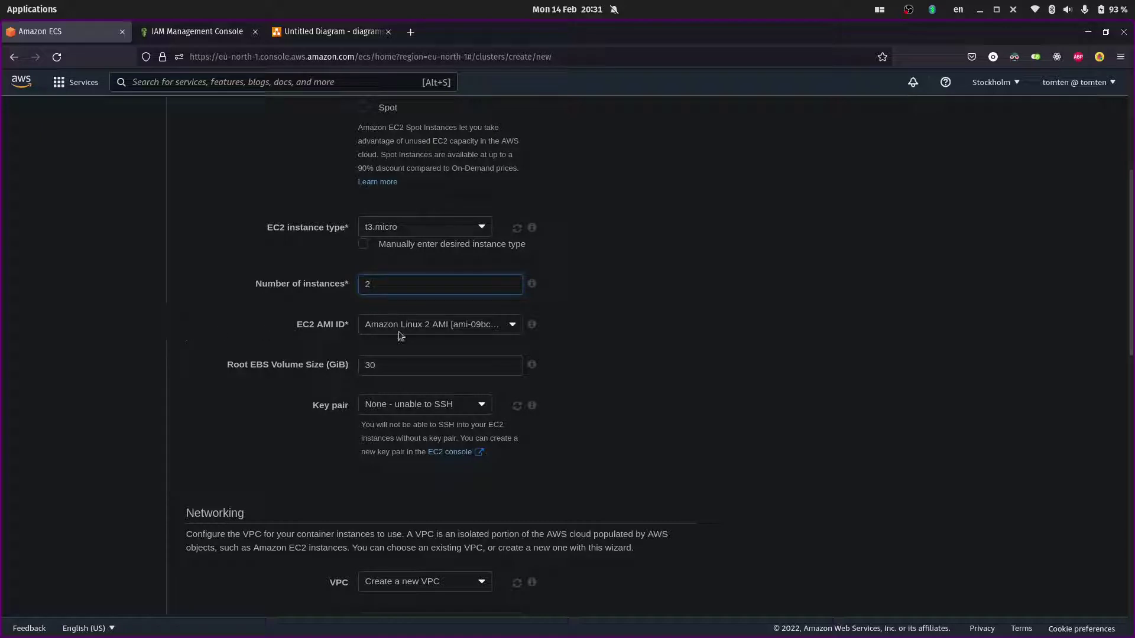
pyautogui.click(435, 330)
pyautogui.click(424, 348)
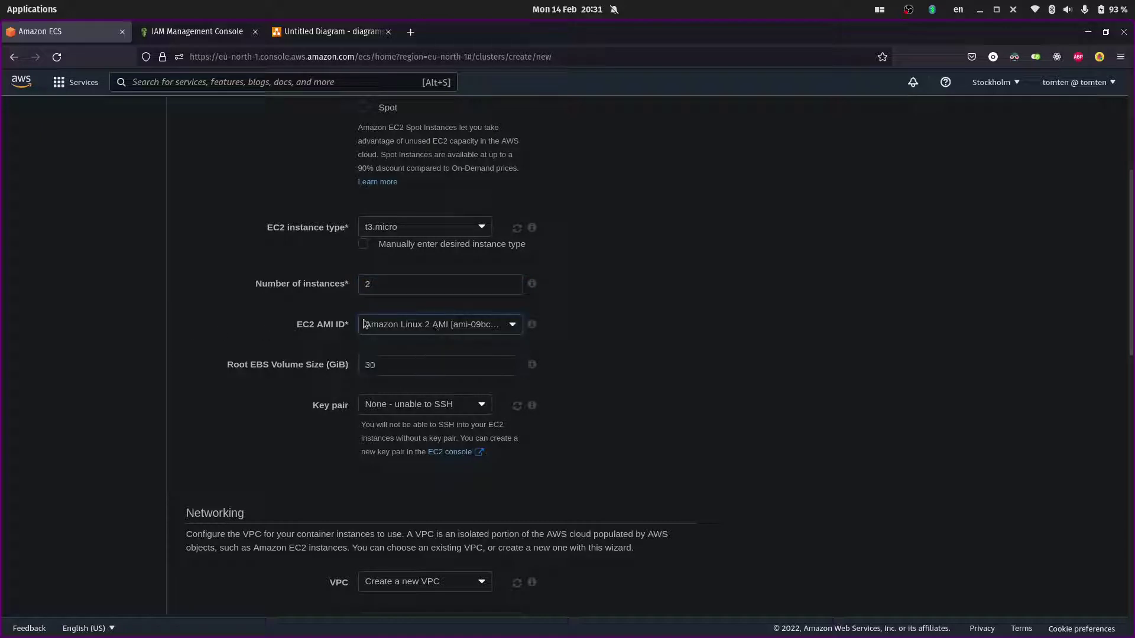
pyautogui.click(204, 338)
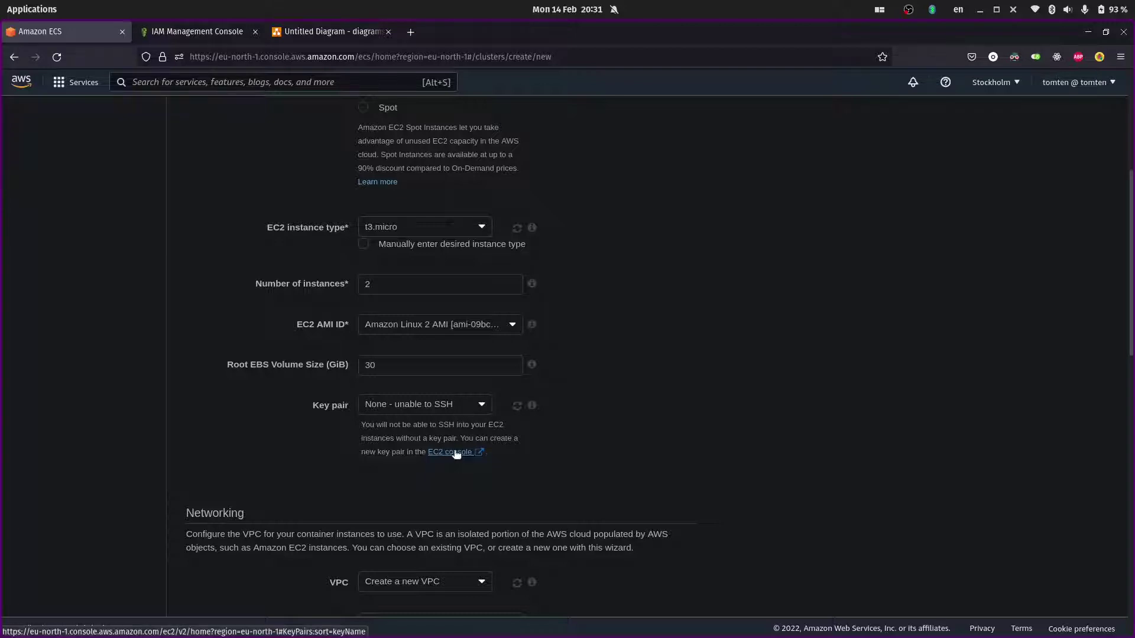
# - Open the EC2 console's key pairs page linked from the cluster form's key pair setting
pyautogui.click(463, 408)
pyautogui.click(452, 423)
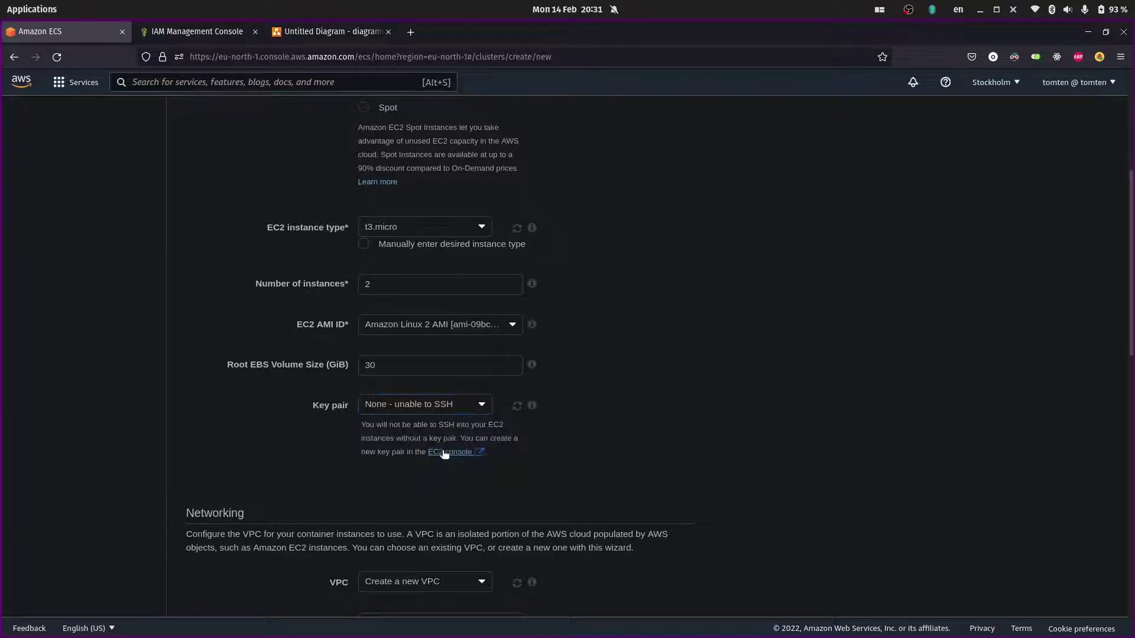
pyautogui.click(449, 451)
pyautogui.click(185, 38)
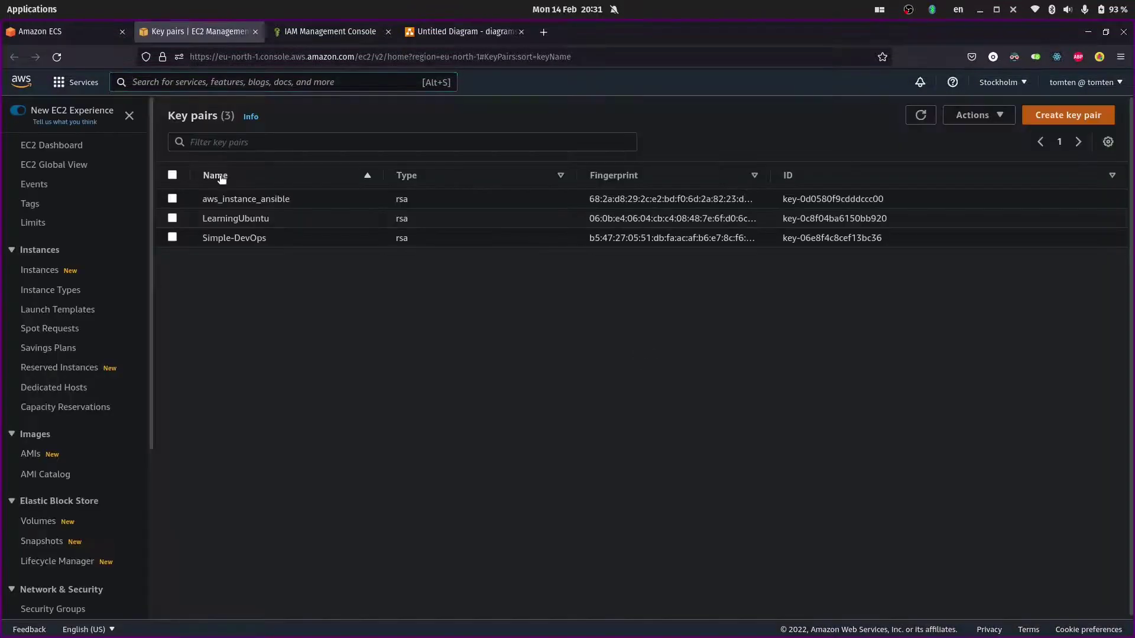
# - Start creating a new key pair and name it youtube-key
pyautogui.click(1032, 121)
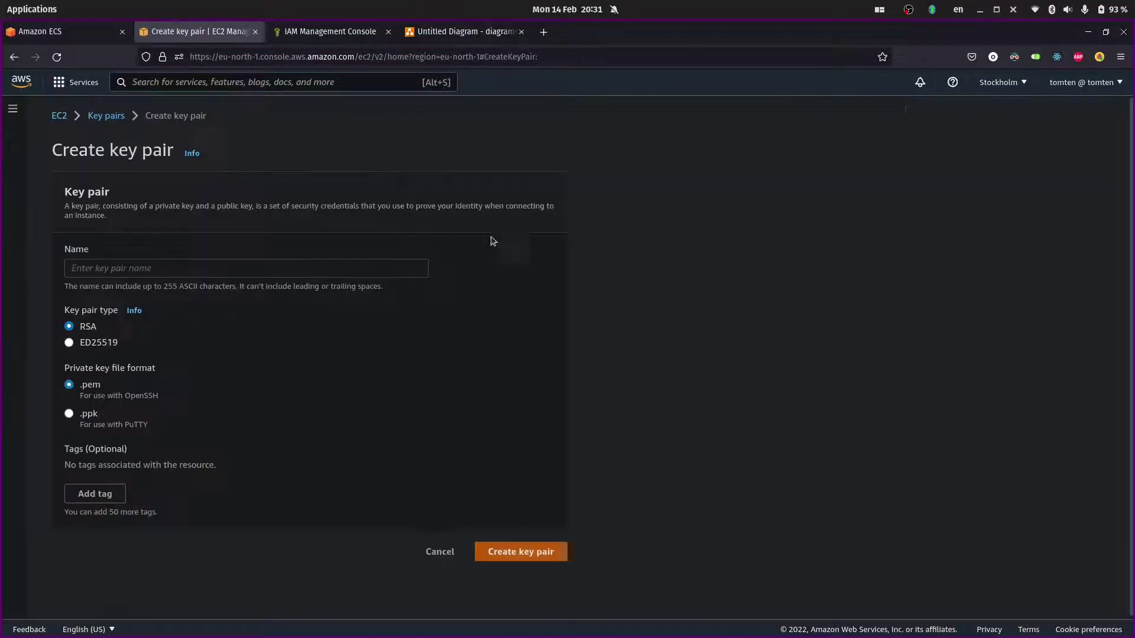
pyautogui.click(147, 267)
pyautogui.write('y')
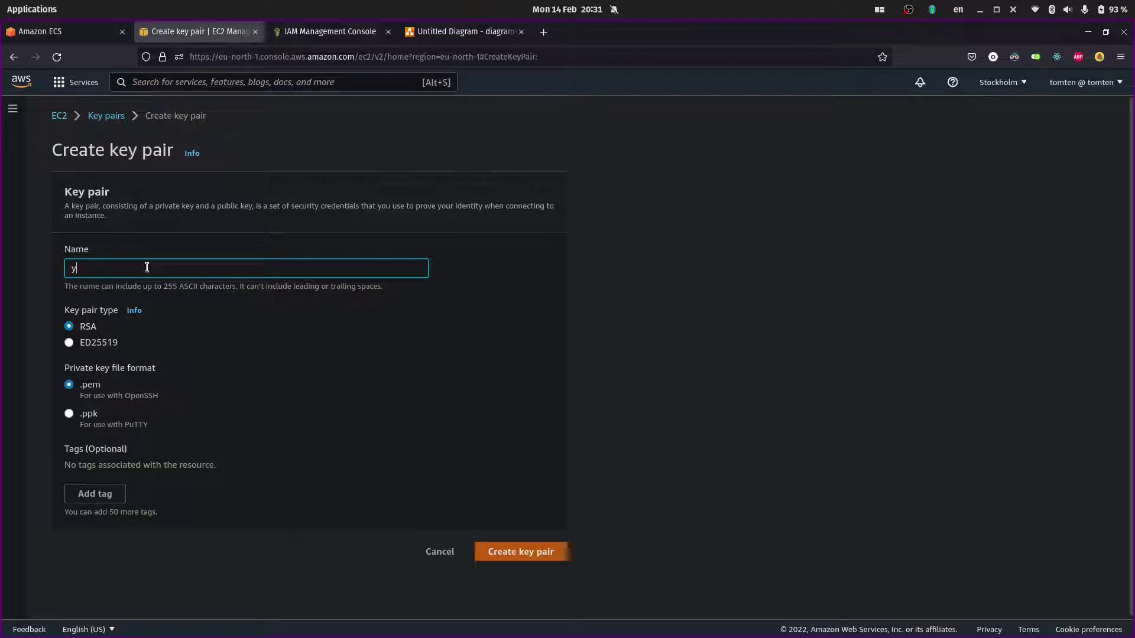
pyautogui.write('outube')
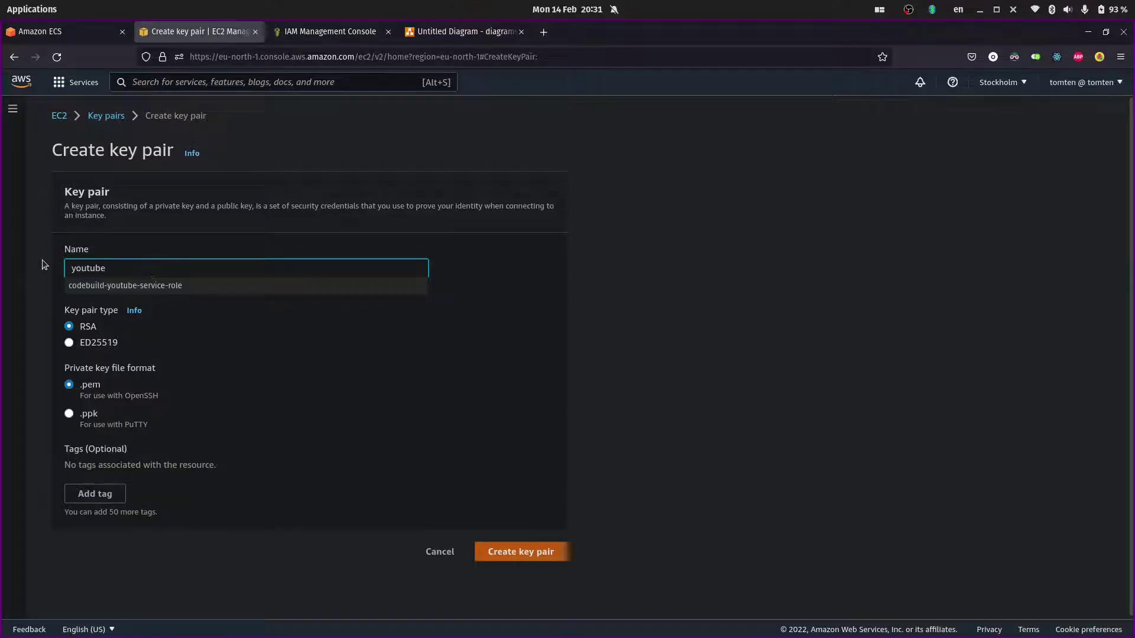
pyautogui.write('-key')
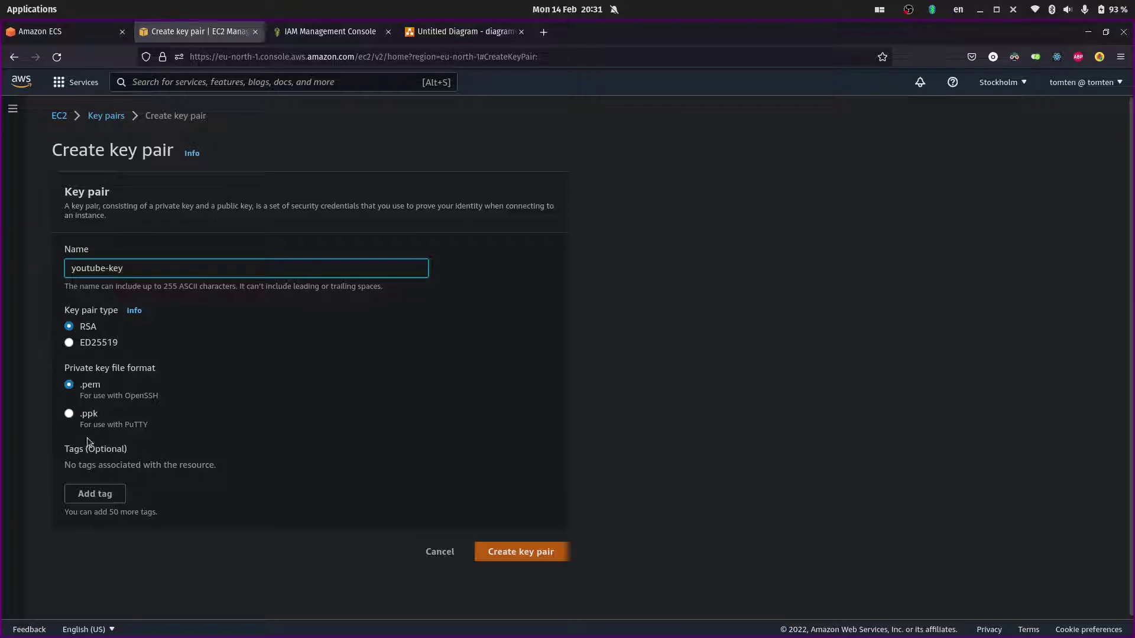
# - Create the key pair with the tag project = youtube and save its youtube-key.pem file
pyautogui.click(95, 493)
pyautogui.write('p')
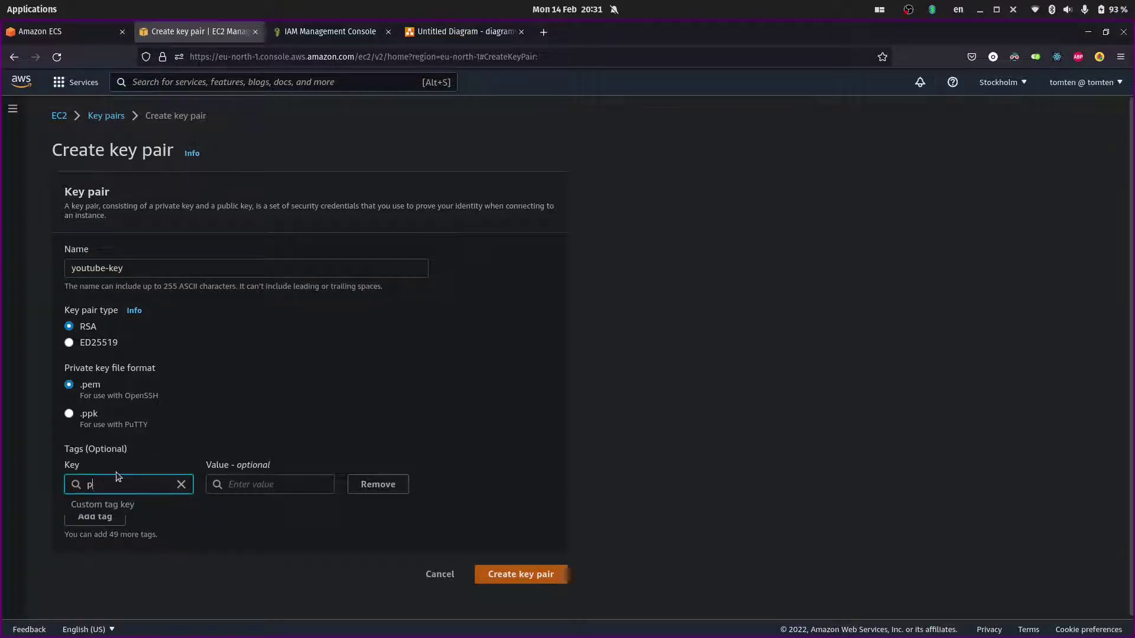
pyautogui.write('roject')
pyautogui.press('Tab')
pyautogui.write('youtube')
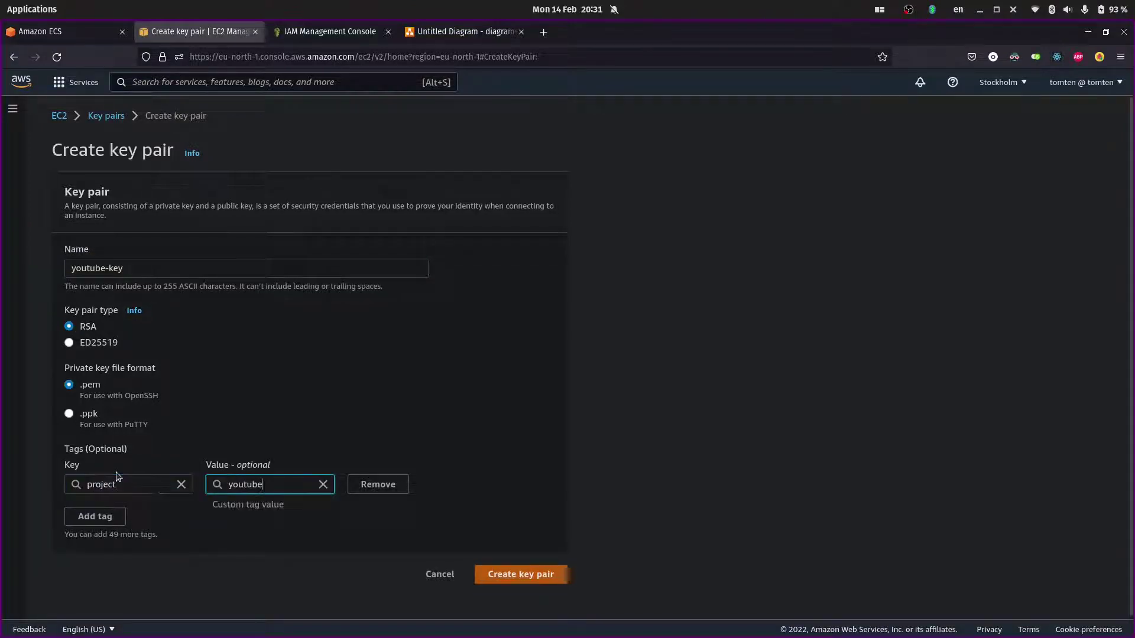
pyautogui.click(528, 582)
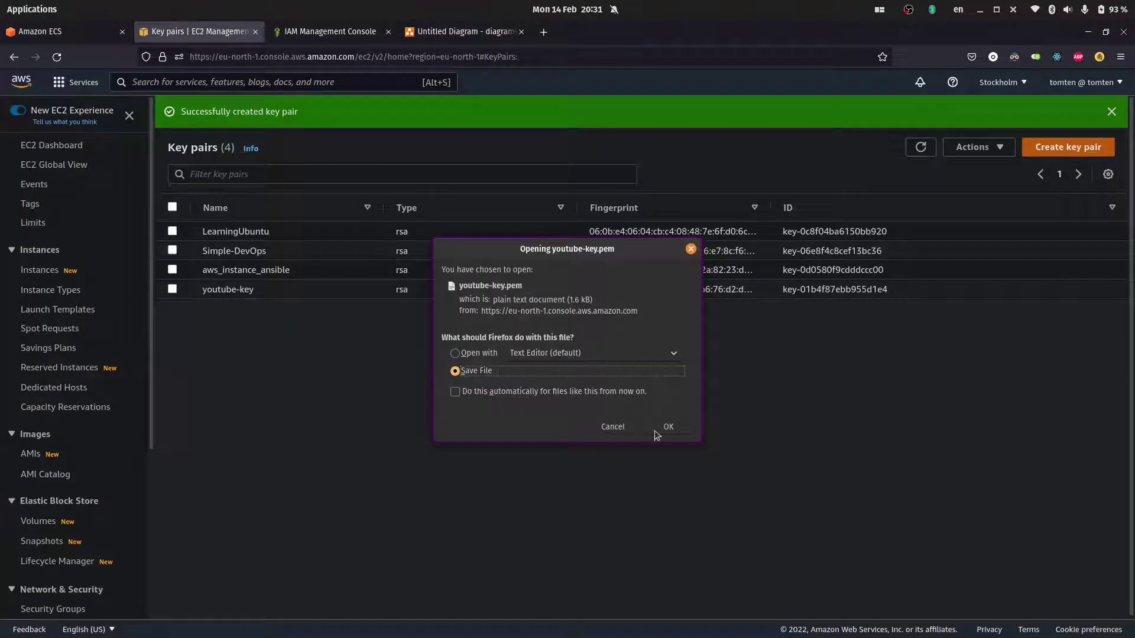
pyautogui.click(667, 428)
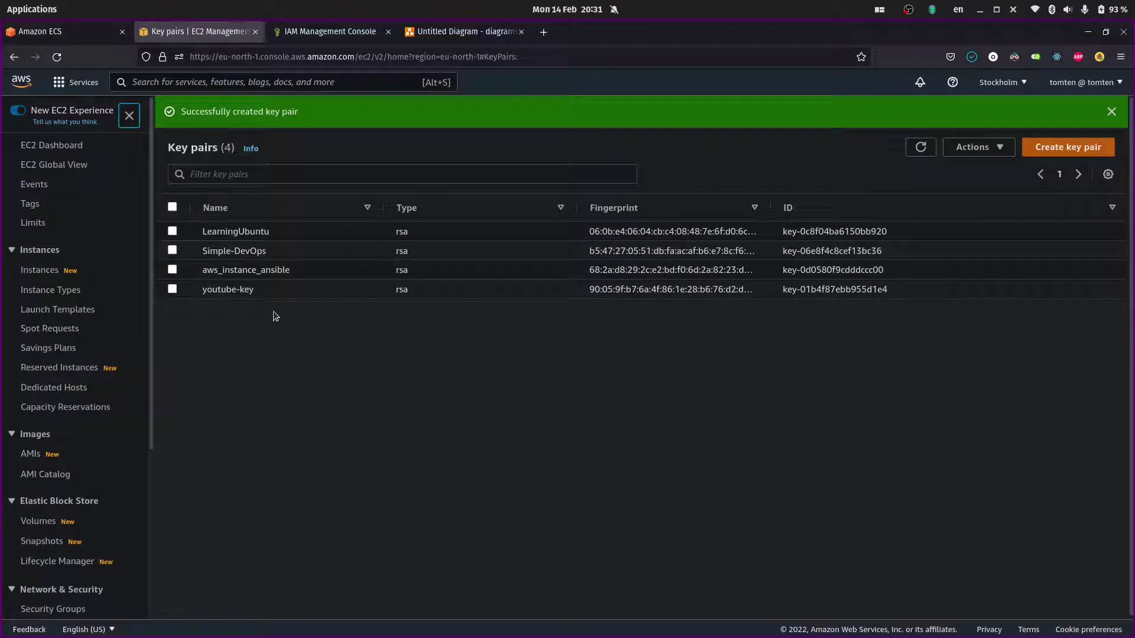
# - Return to the ECS cluster form, refresh the available key pairs and select Simple-DevOps
pyautogui.click(55, 38)
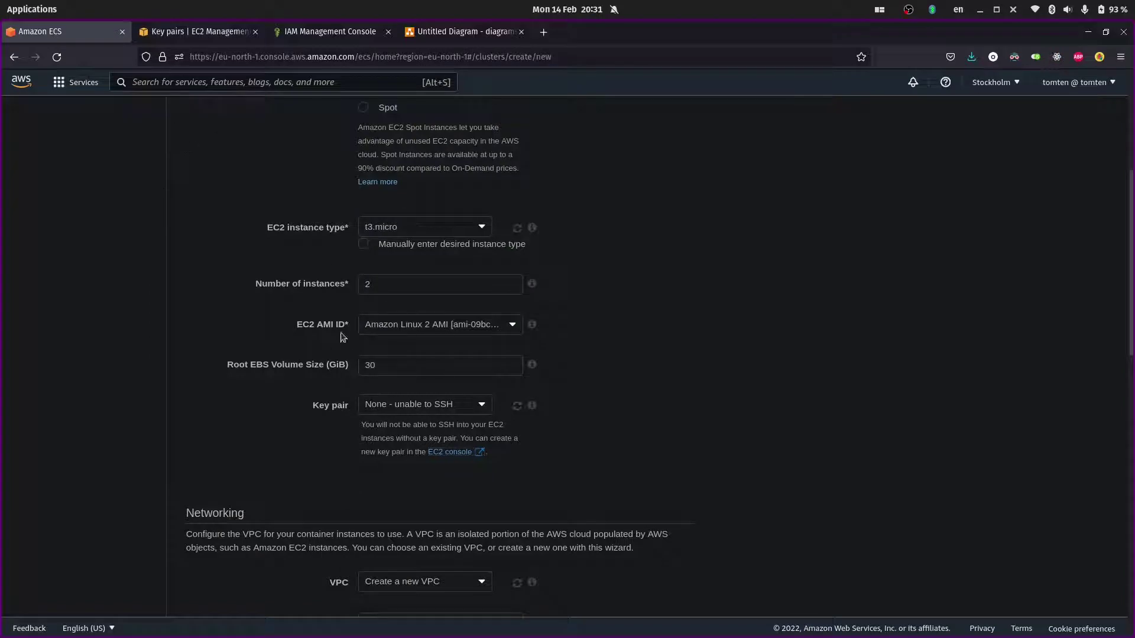
pyautogui.click(381, 408)
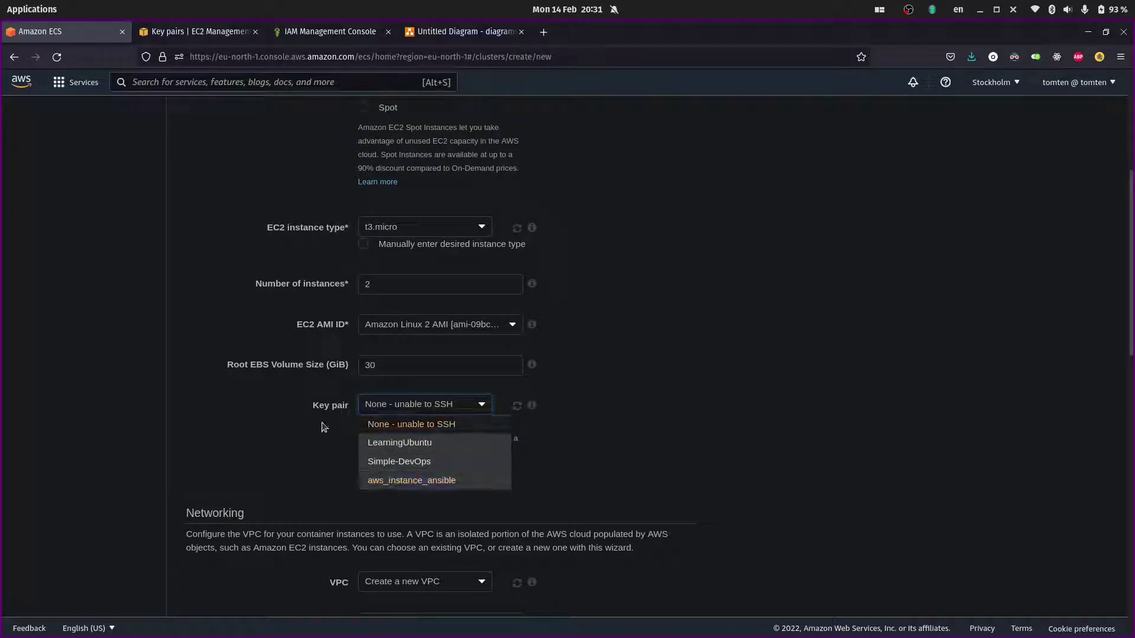
pyautogui.click(516, 405)
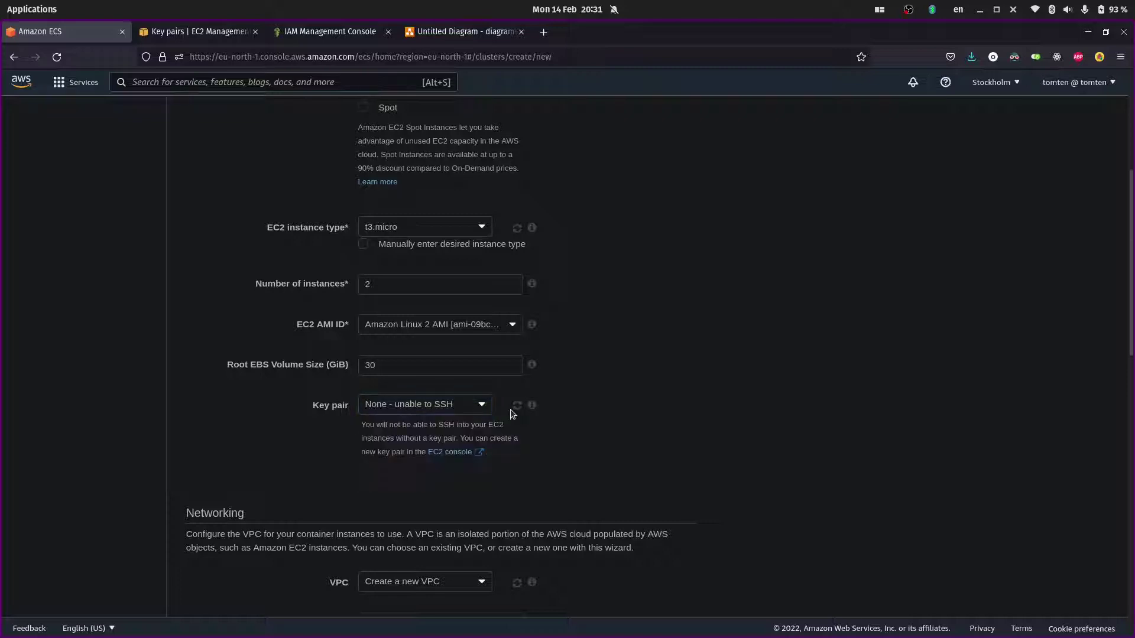
pyautogui.click(458, 408)
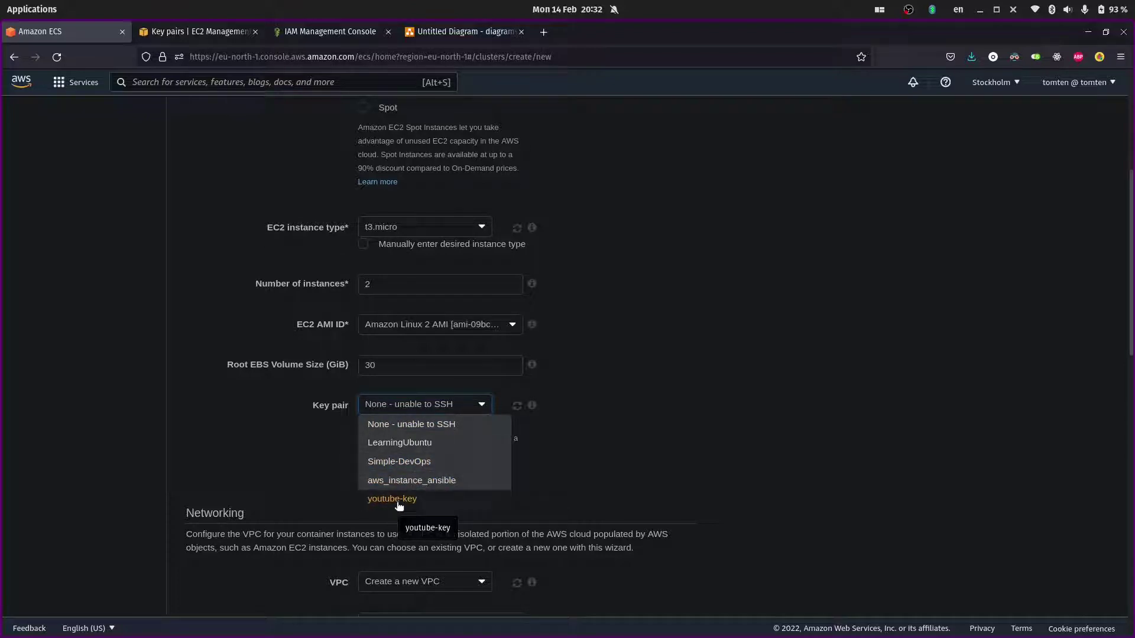
pyautogui.click(400, 462)
# - Set the cluster's VPC to the existing vpc-ca398aa3
pyautogui.scroll(-5, 142, 331)
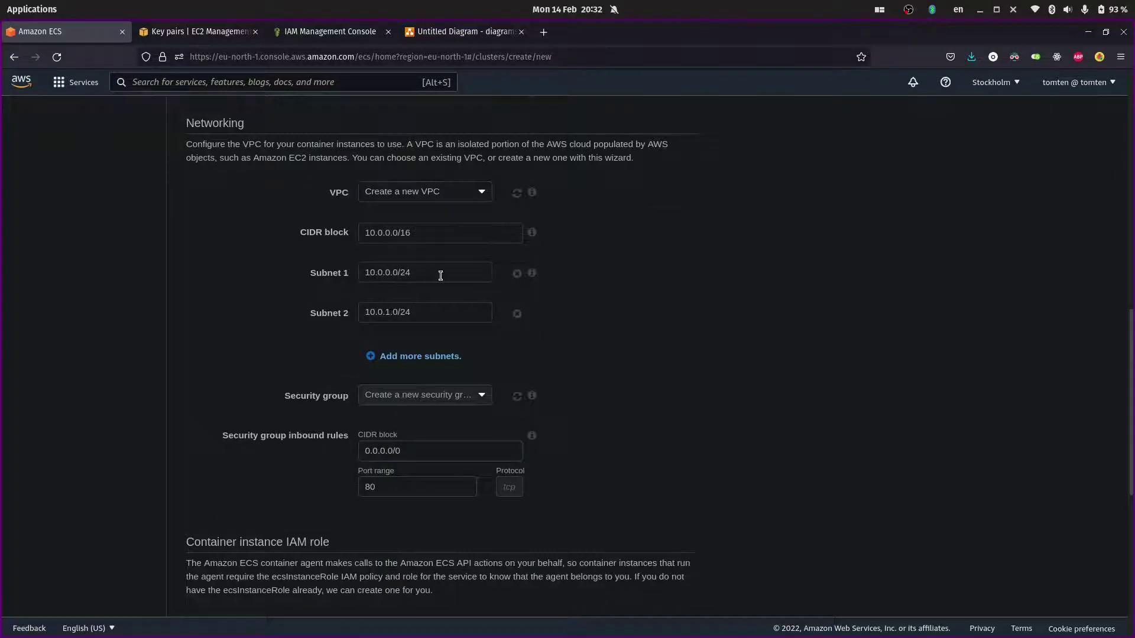
pyautogui.click(425, 273)
pyautogui.click(413, 321)
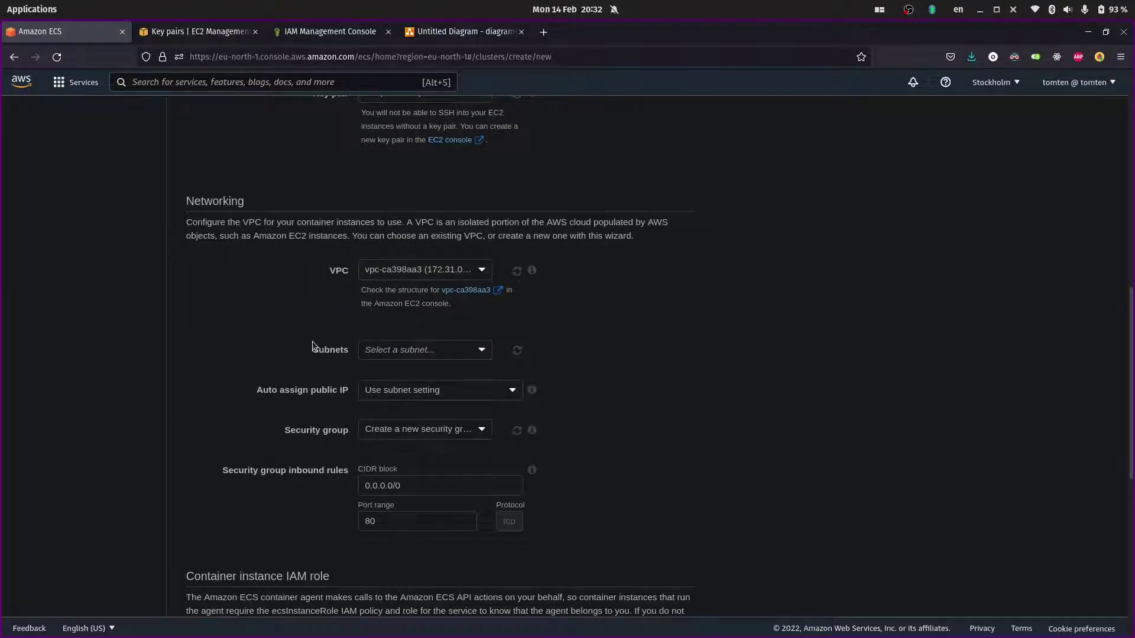
# - Add the subnets subnet-ea877aa7, subnet-c903d0b2 and subnet-e398288a to the cluster's networking settings
pyautogui.scroll(-2, 316, 348)
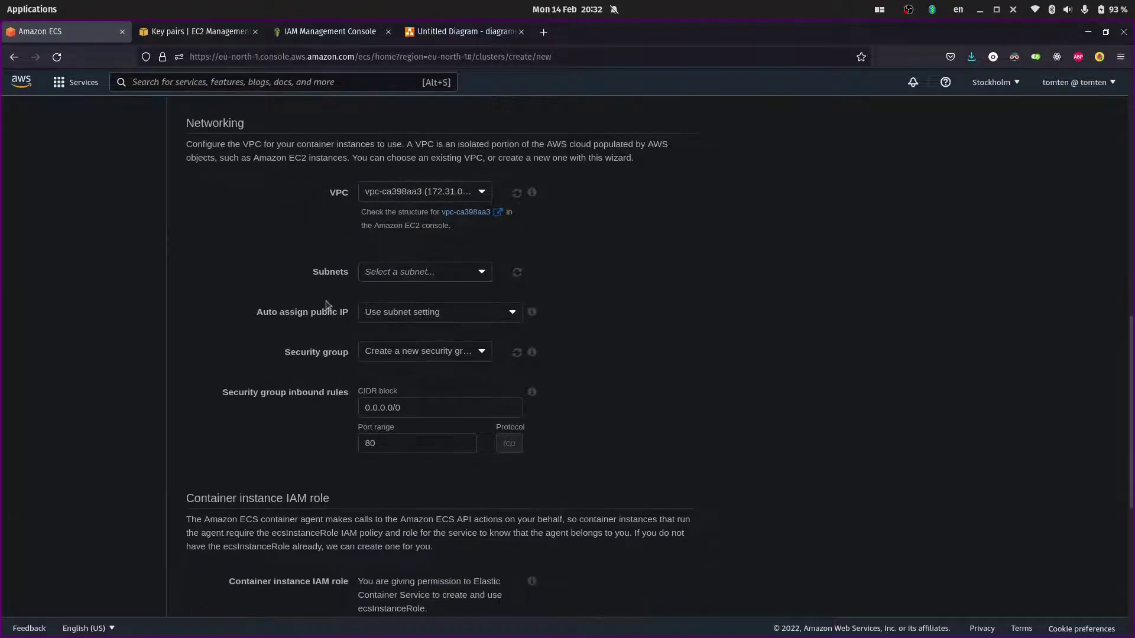
pyautogui.click(408, 273)
pyautogui.click(448, 315)
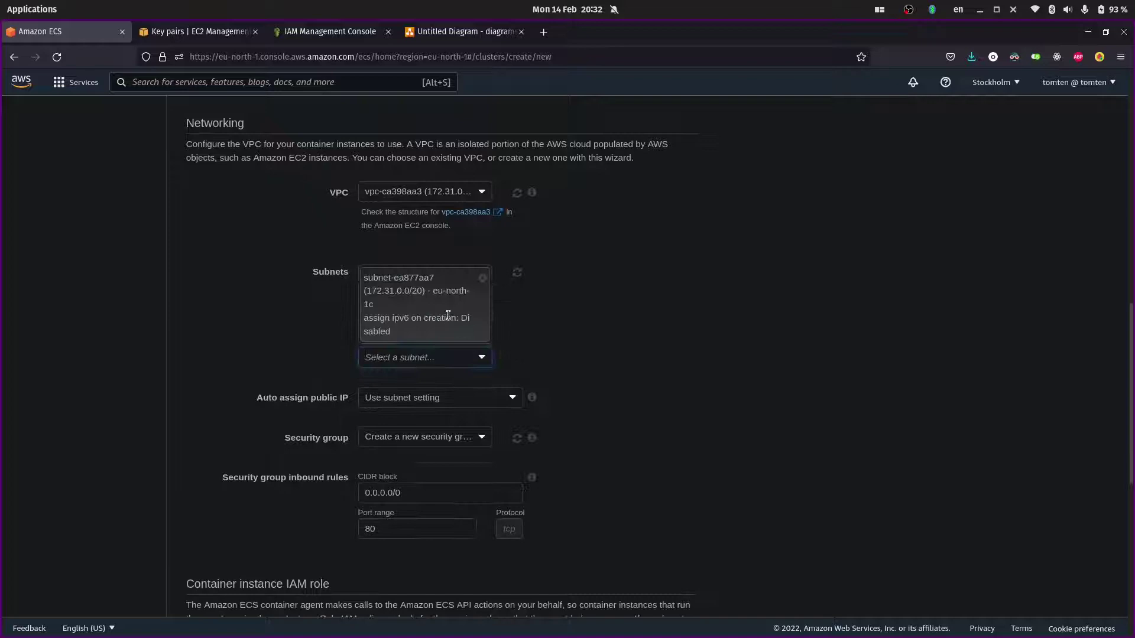
pyautogui.click(402, 363)
pyautogui.click(408, 456)
pyautogui.scroll(-2, 414, 461)
pyautogui.click(432, 363)
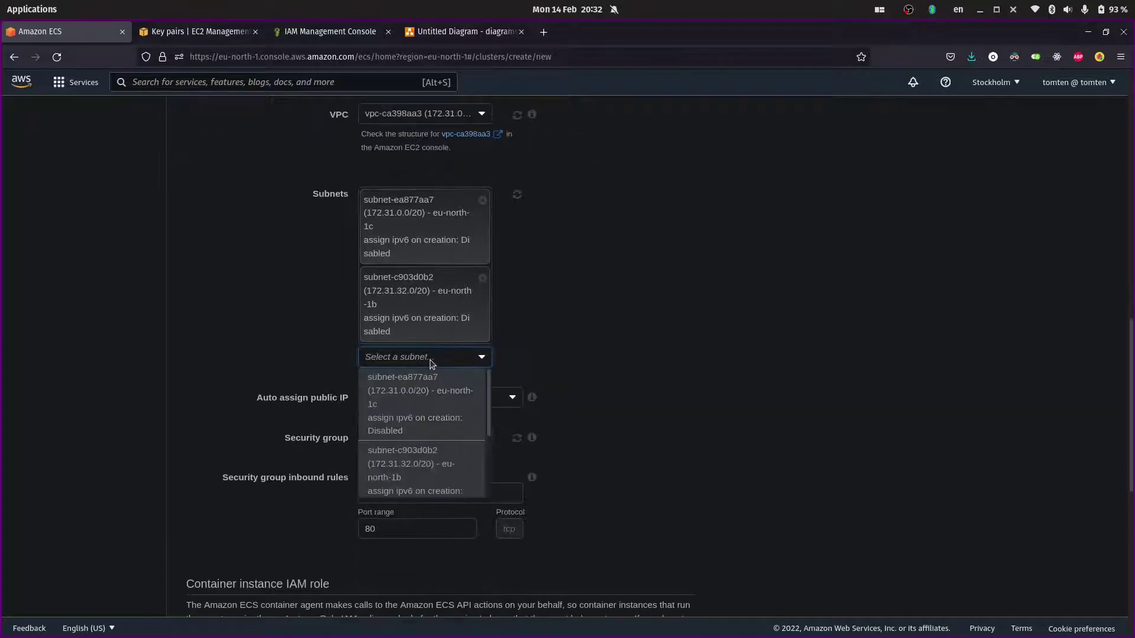
pyautogui.scroll(-2, 428, 467)
pyautogui.click(417, 458)
pyautogui.scroll(-4, 225, 325)
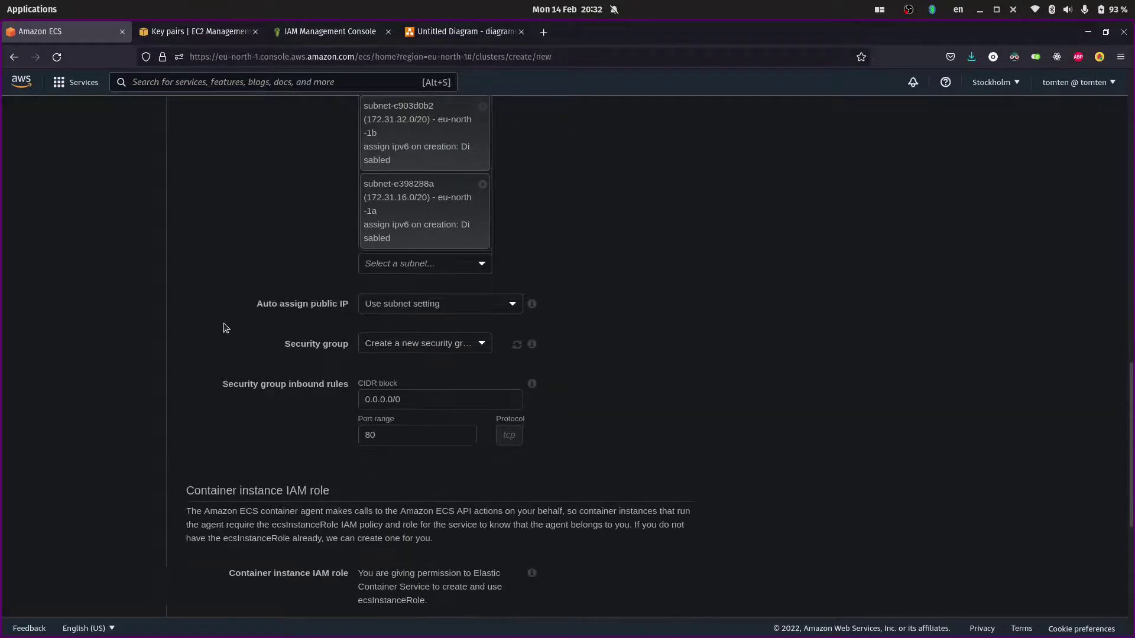
# - Review the security group choices for the cluster's container instances
pyautogui.scroll(-2, 224, 328)
pyautogui.click(377, 288)
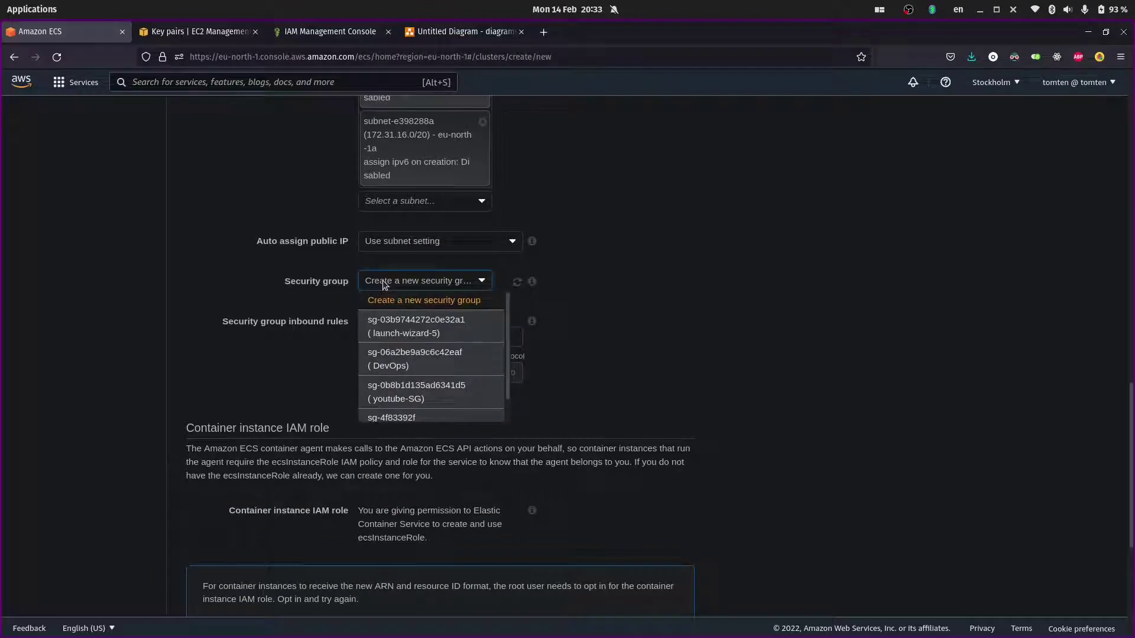
pyautogui.click(382, 280)
# - Create the cluster with the tag project = youtube and open its details page
pyautogui.scroll(-3, 273, 284)
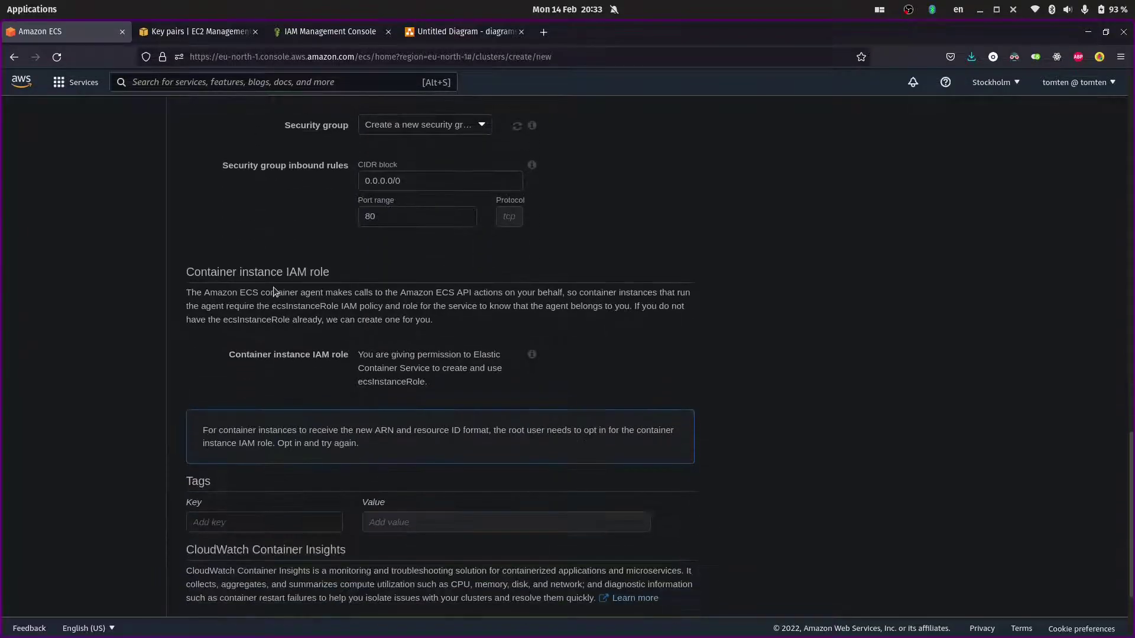
pyautogui.scroll(-2, 335, 343)
pyautogui.click(274, 401)
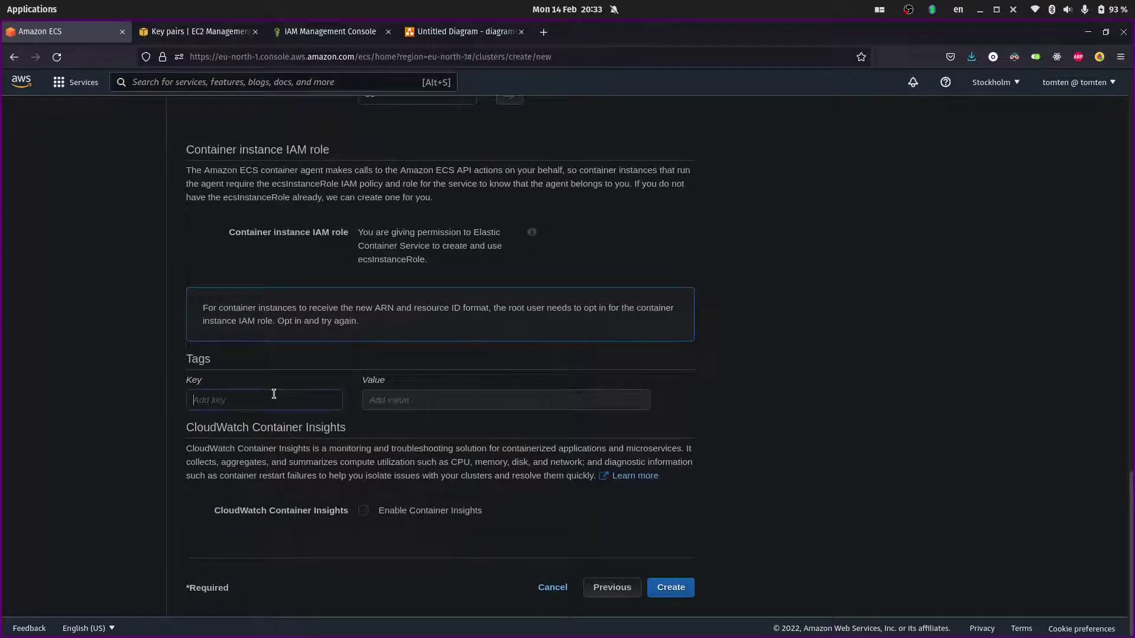
pyautogui.write('project')
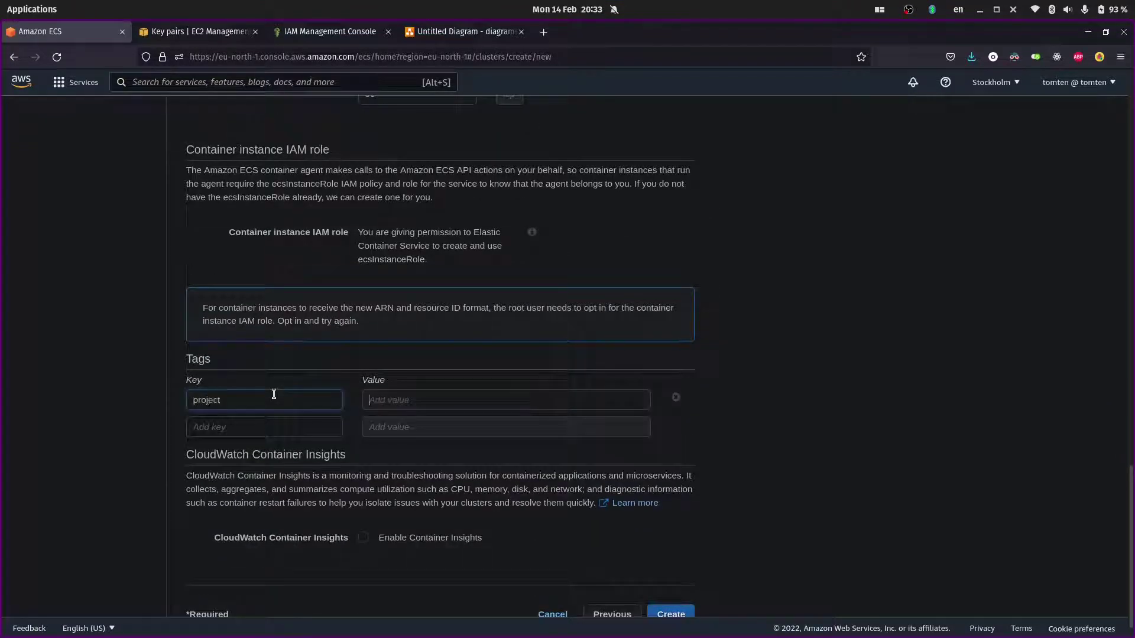
pyautogui.write('youtube')
pyautogui.scroll(-1, 296, 482)
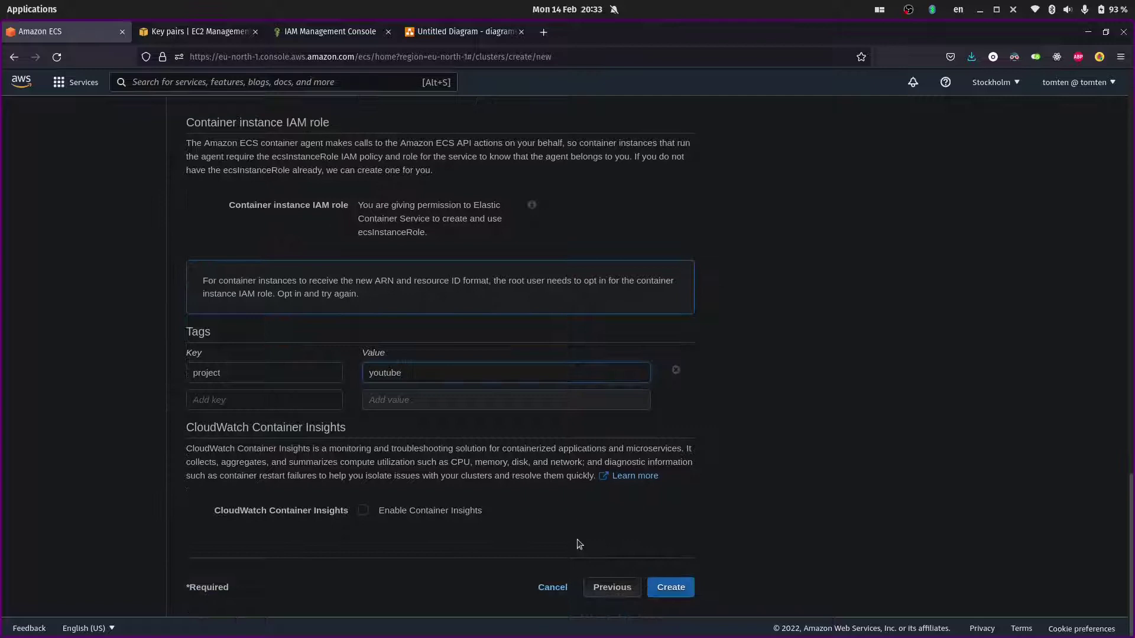
pyautogui.click(672, 586)
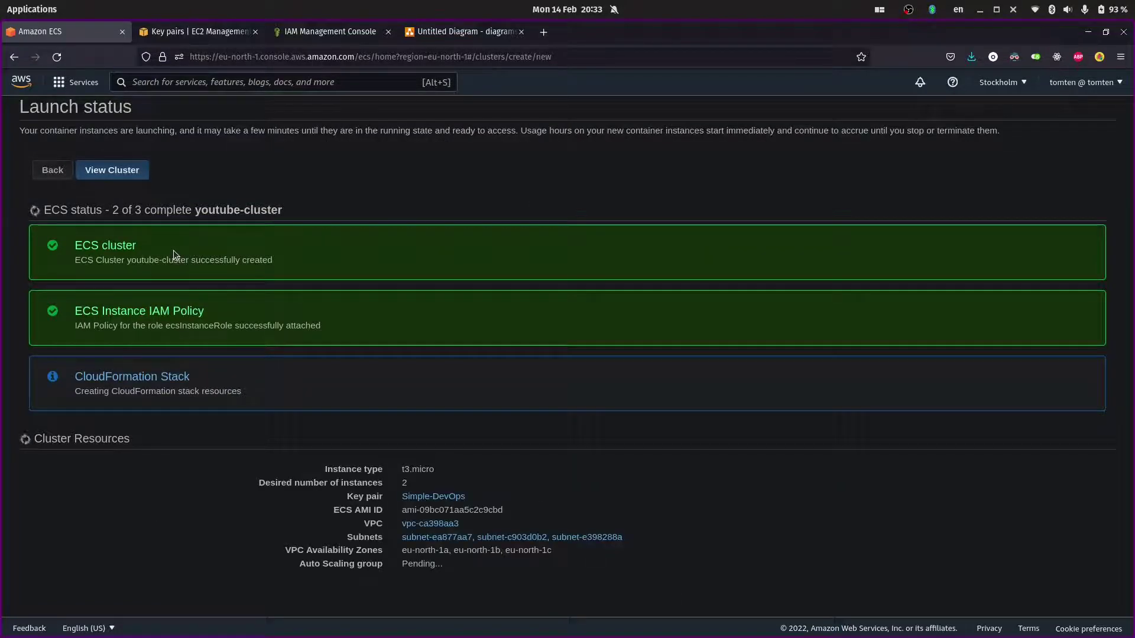
pyautogui.click(112, 171)
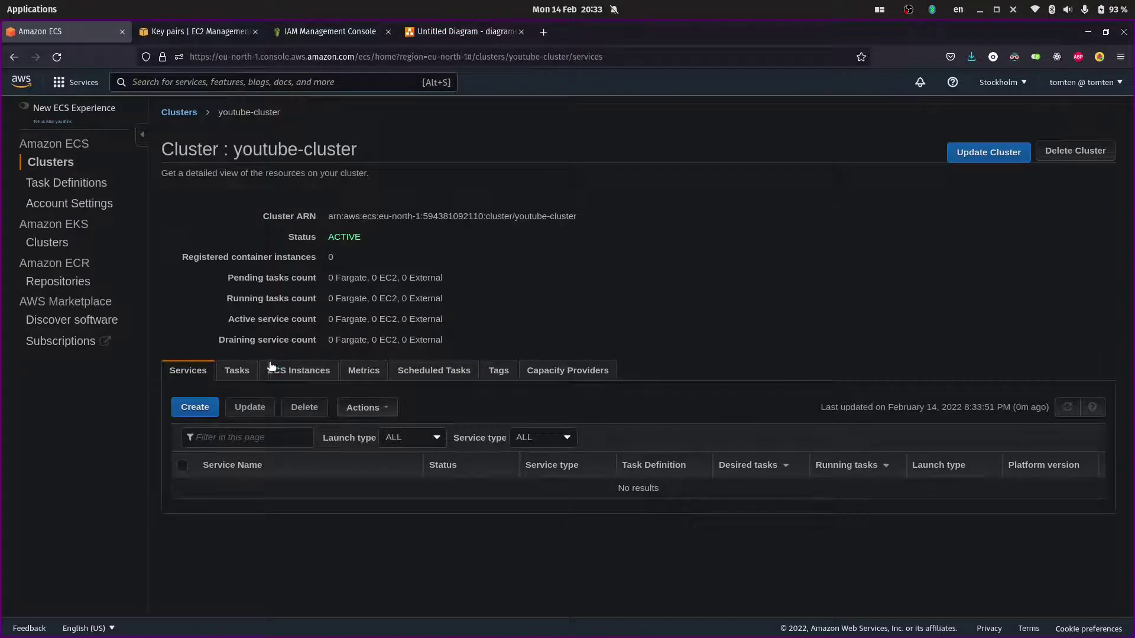
# - Start a new task definition compatible with the EC2 launch type
pyautogui.click(67, 184)
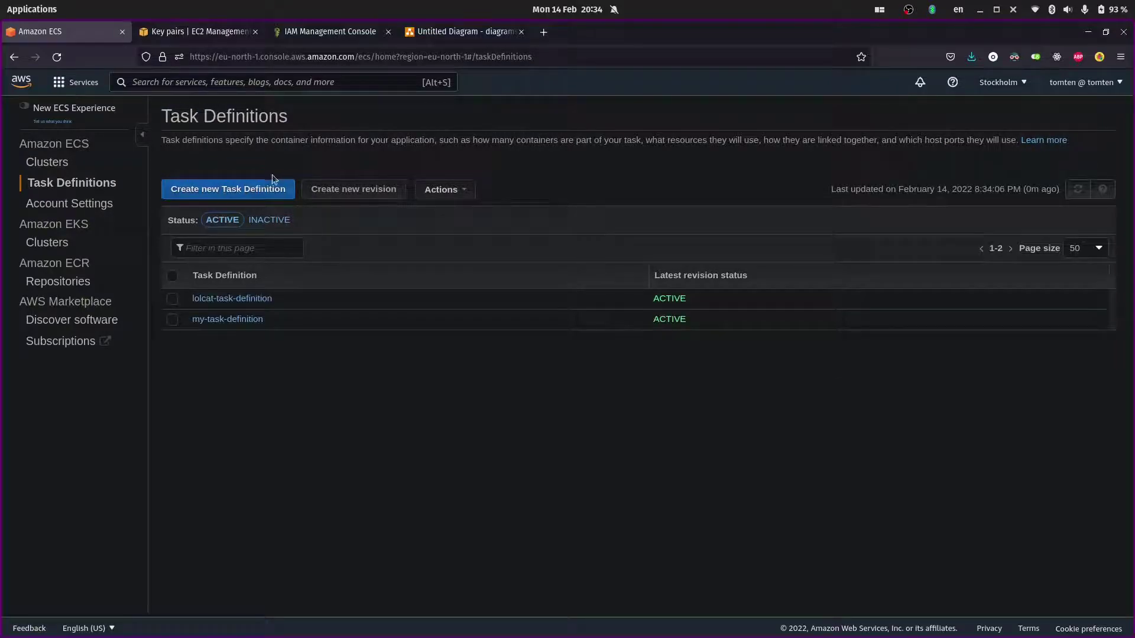
pyautogui.click(249, 189)
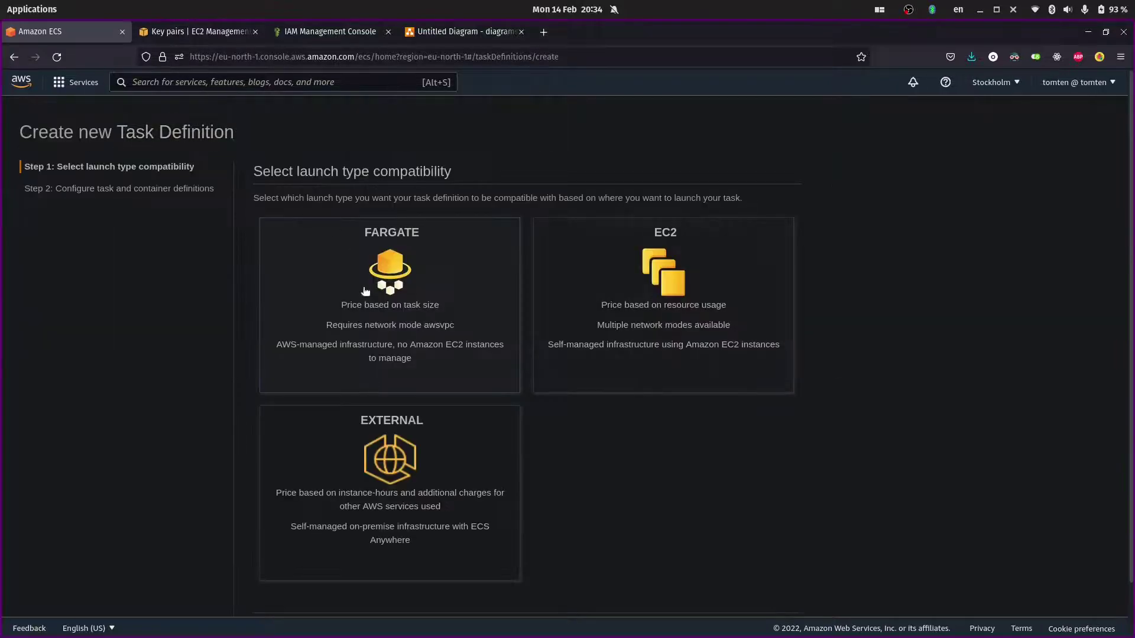
pyautogui.scroll(-2, 539, 261)
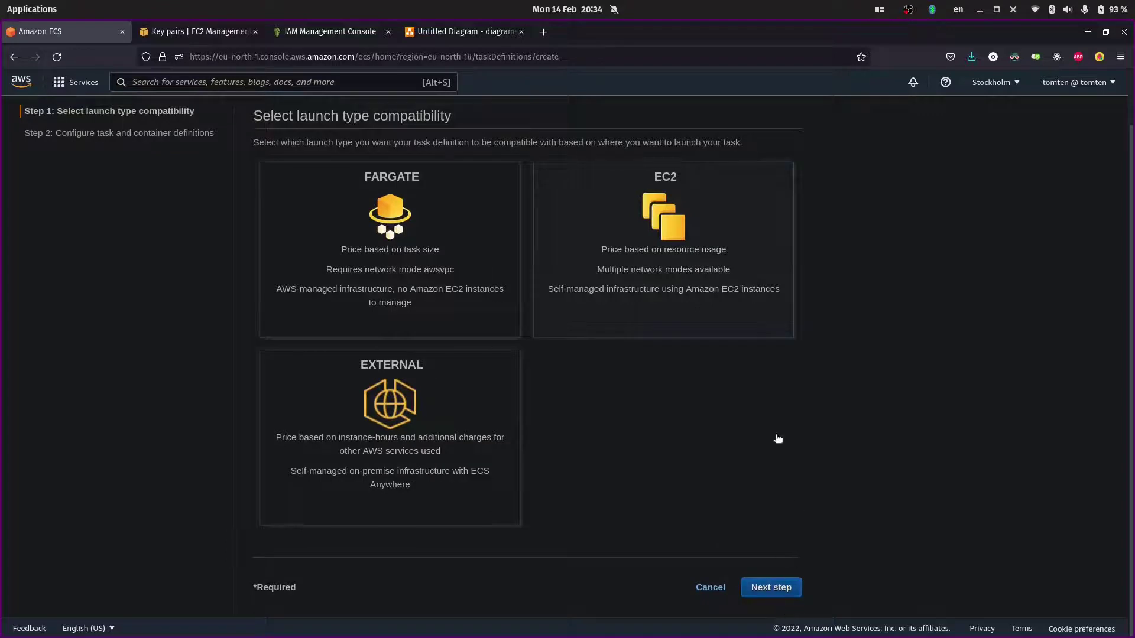
pyautogui.click(591, 298)
# - Name the task definition youtube-task-def and check its task role choices
pyautogui.write('youtube-task')
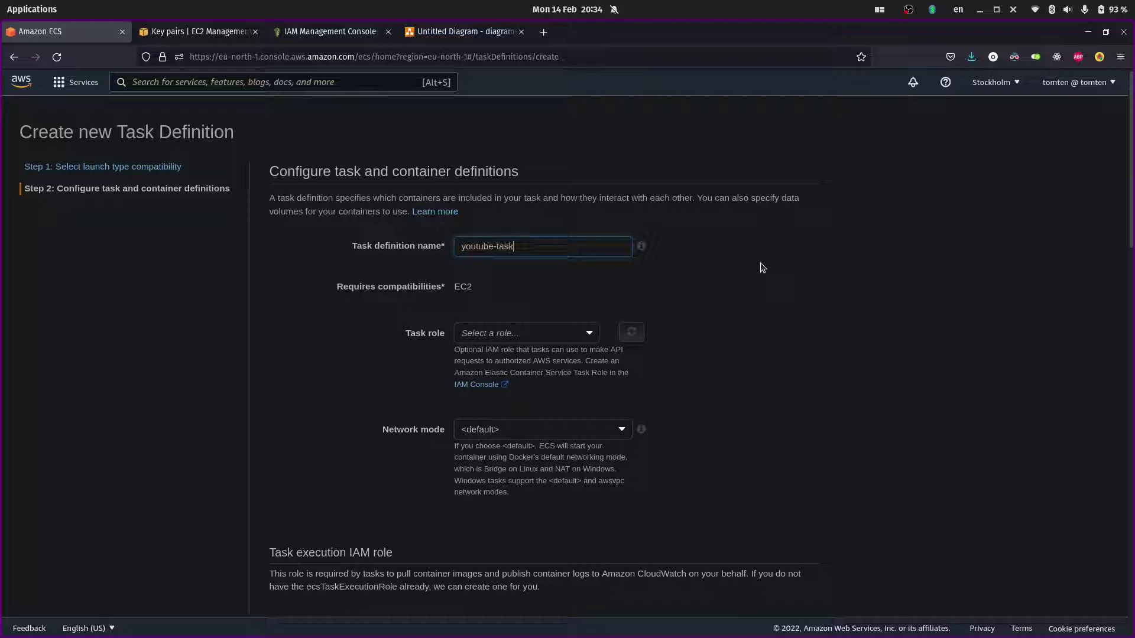
pyautogui.write('-def')
pyautogui.scroll(-2, 492, 336)
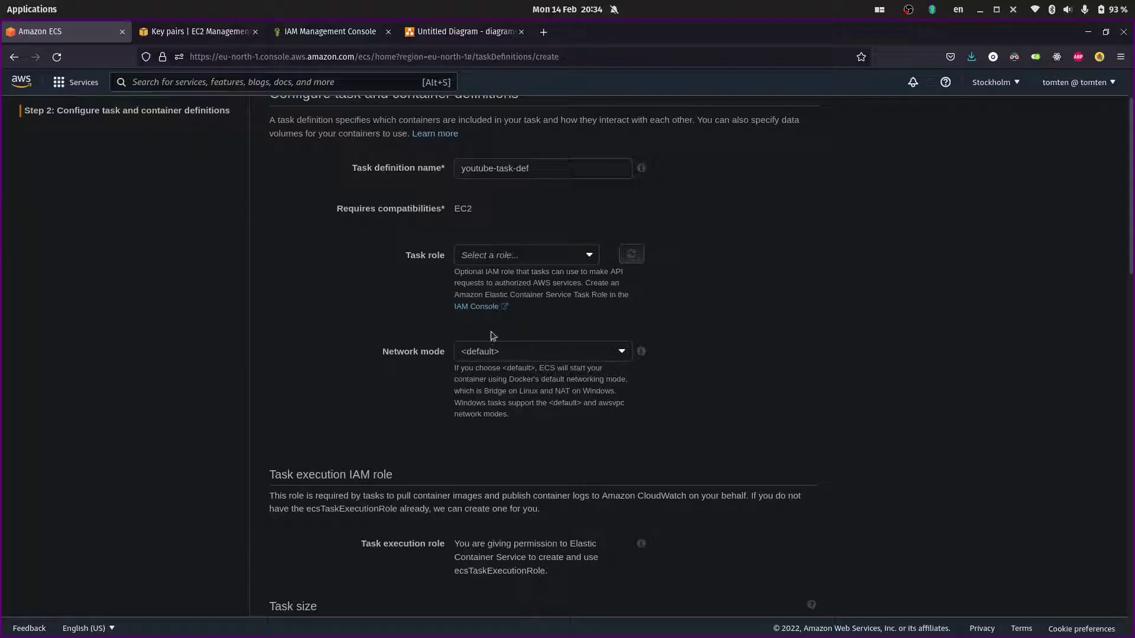
pyautogui.click(490, 255)
pyautogui.click(488, 255)
# - Set the task size to 300 MiB of memory and 300 CPU units
pyautogui.scroll(-4, 414, 319)
pyautogui.scroll(2, 385, 334)
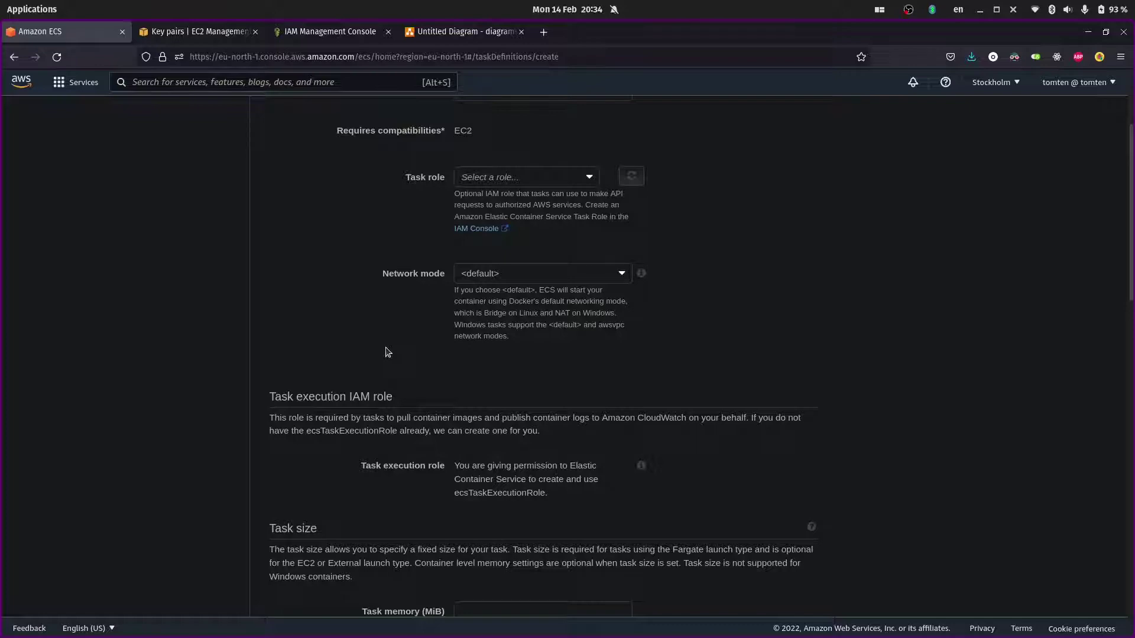
pyautogui.scroll(-3, 387, 352)
pyautogui.scroll(-3, 331, 363)
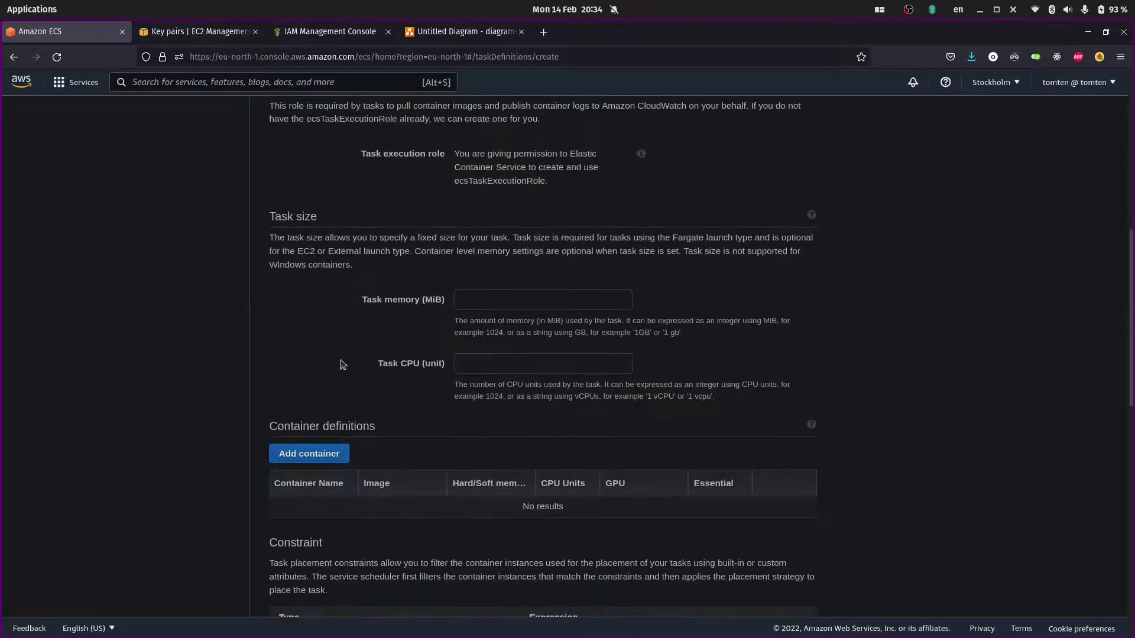
pyautogui.click(472, 302)
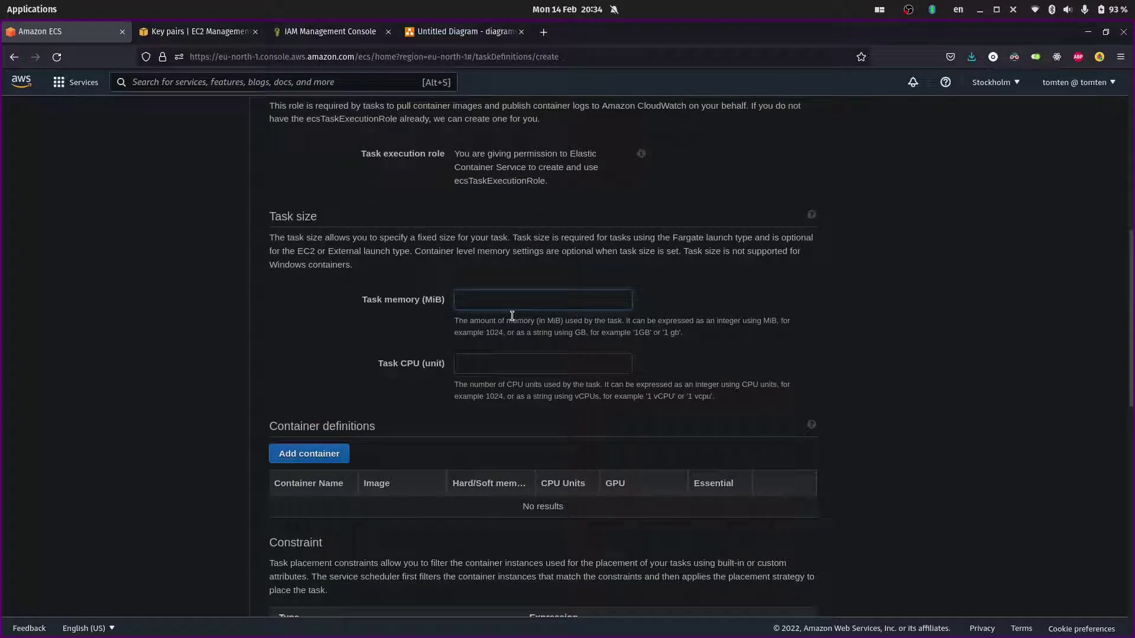
pyautogui.write('300')
pyautogui.press('Tab')
pyautogui.write('300')
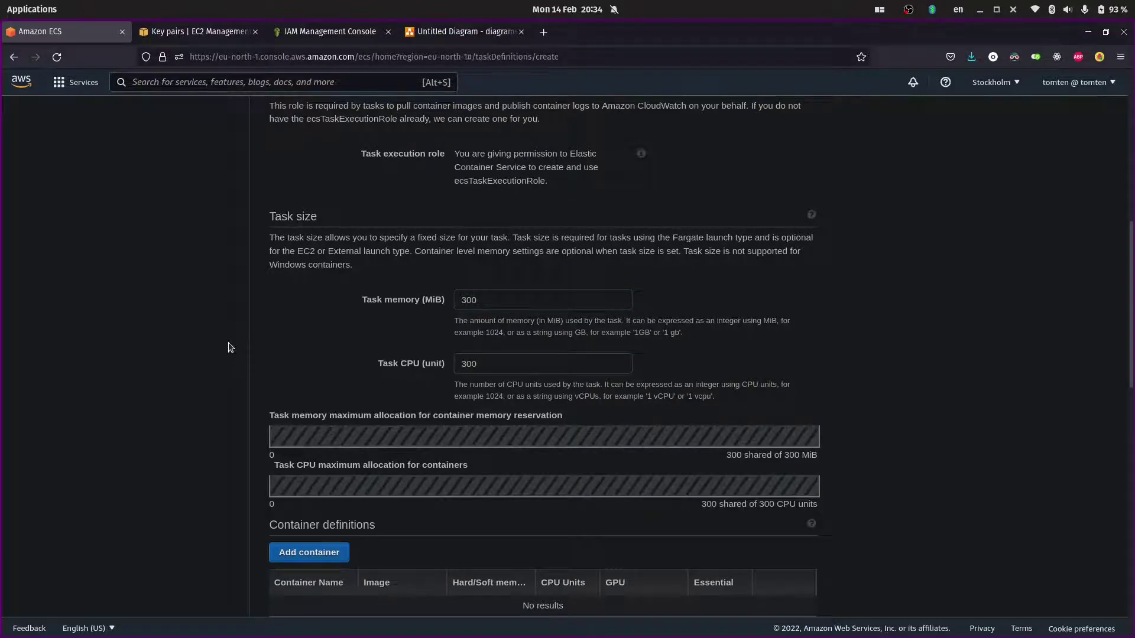
# - Start a new container definition for the task and name it youtube-container
pyautogui.scroll(-2, 229, 346)
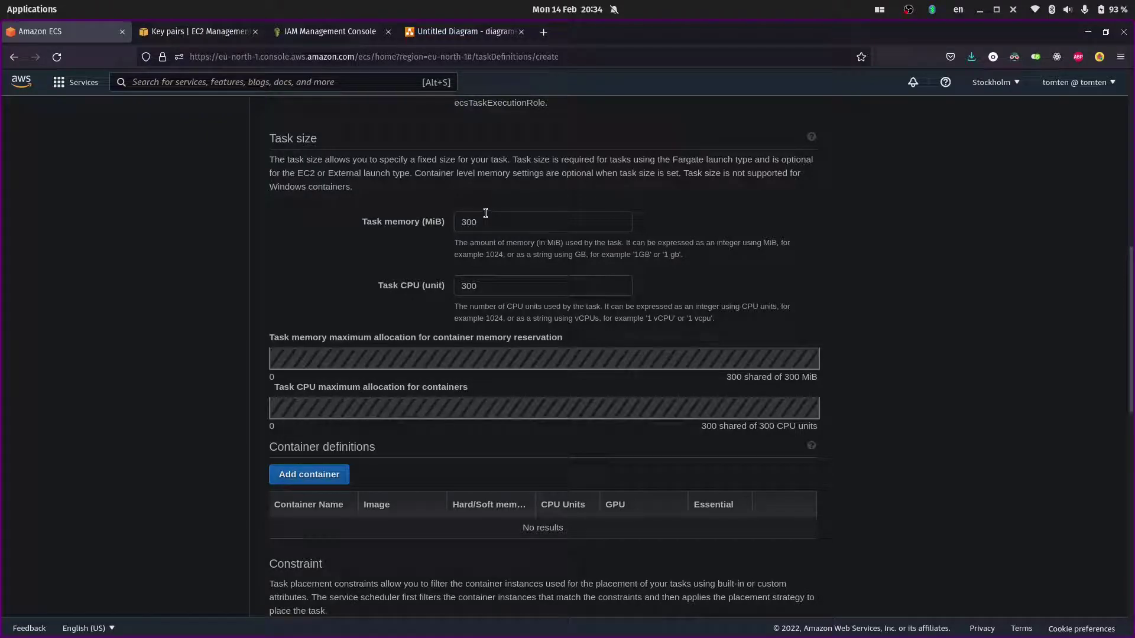
pyautogui.click(308, 476)
pyautogui.click(606, 171)
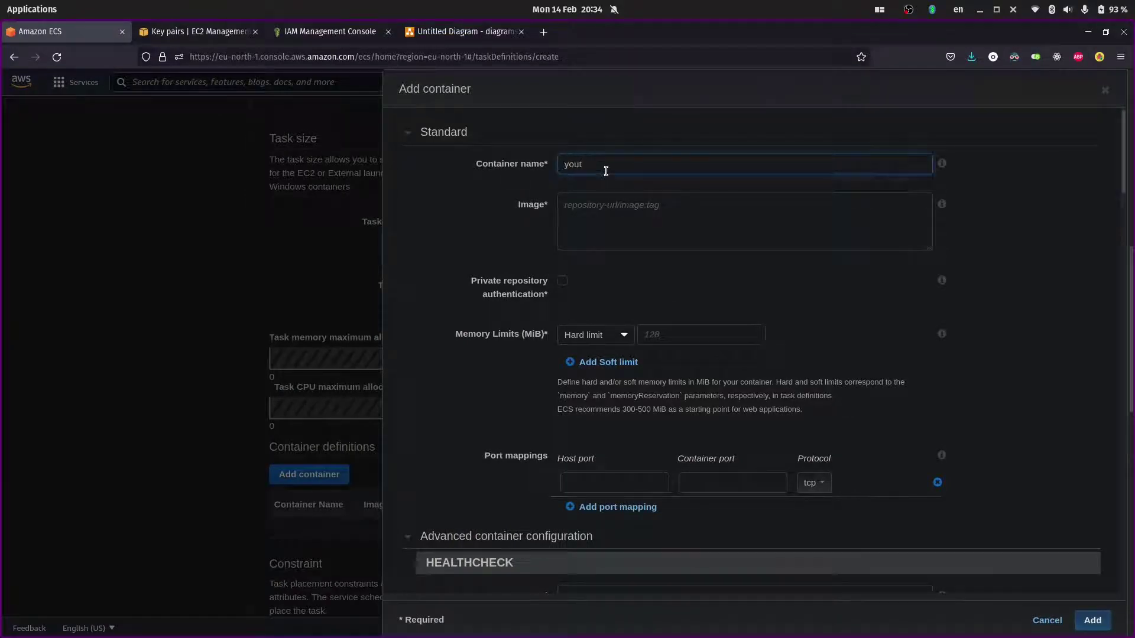
pyautogui.write('youtube-container')
# - Open Elastic Container Registry from the EC2 key pairs page and copy the youtube repository's URI
pyautogui.click(196, 33)
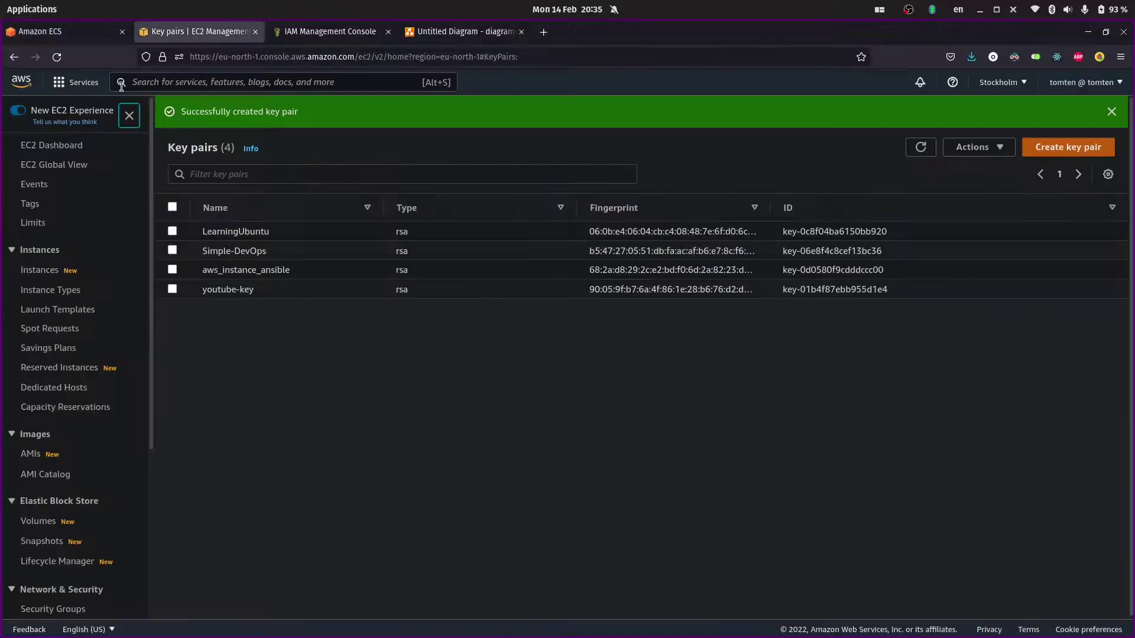
pyautogui.click(134, 78)
pyautogui.write('ecr')
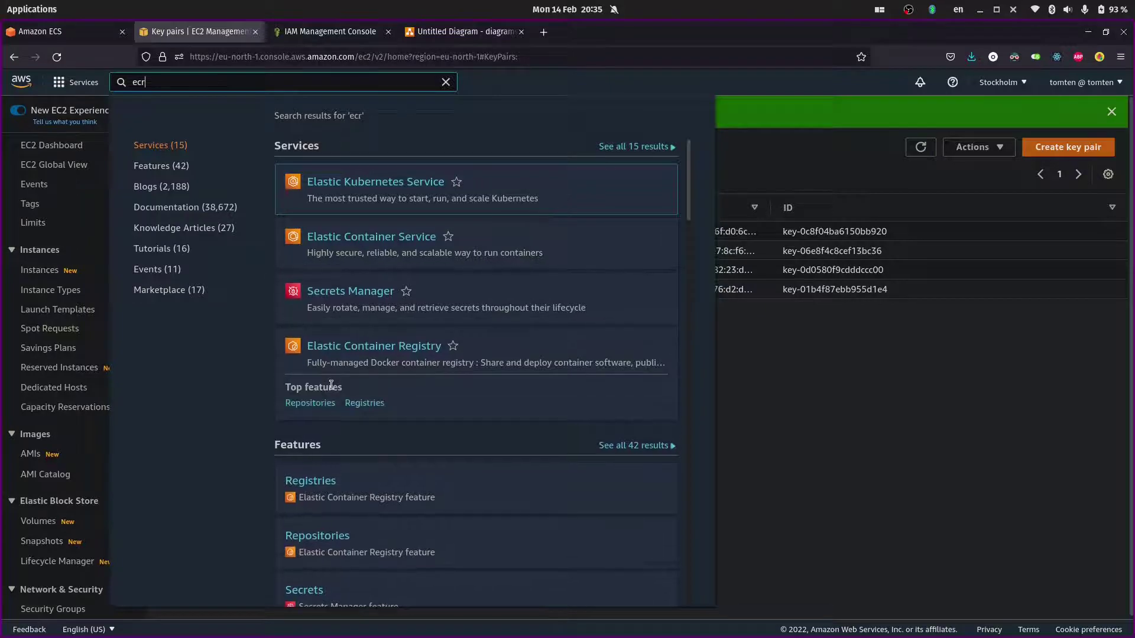
pyautogui.click(358, 346)
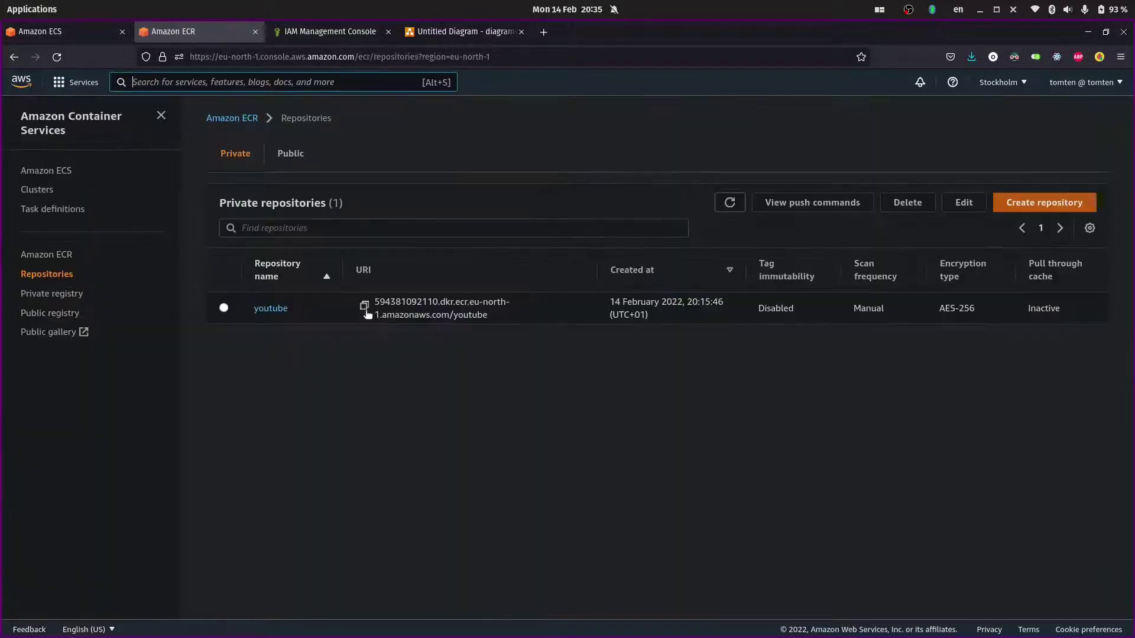
# - Set the container's image in the ECS task definition to the copied youtube repository URI with the tag latest
pyautogui.click(75, 31)
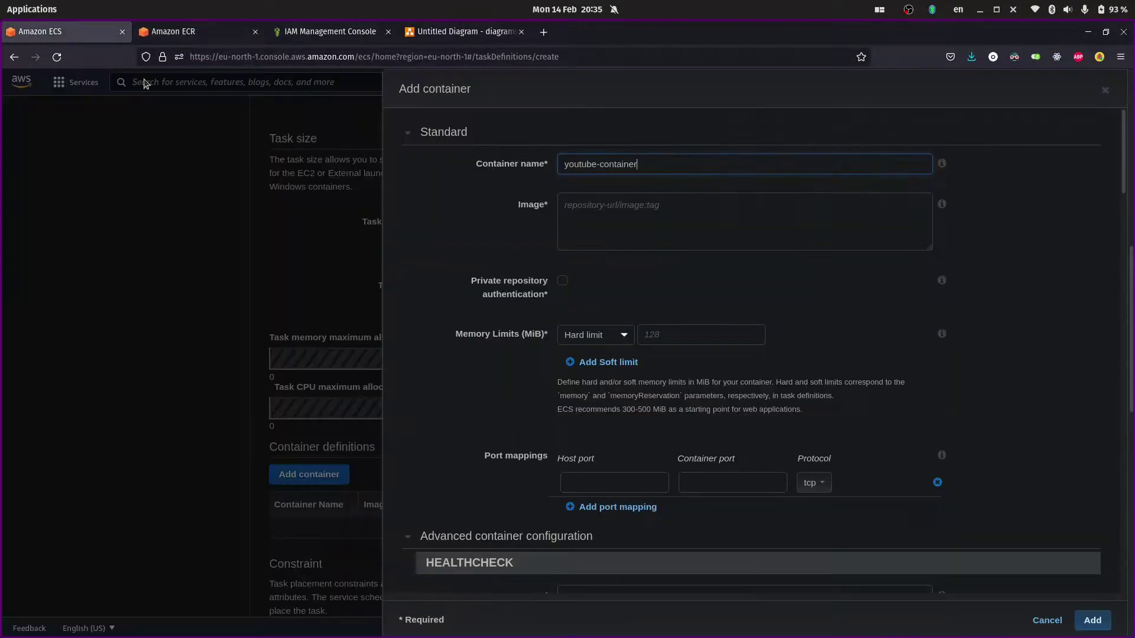
pyautogui.scroll(-2, 457, 177)
pyautogui.rightClick(621, 156)
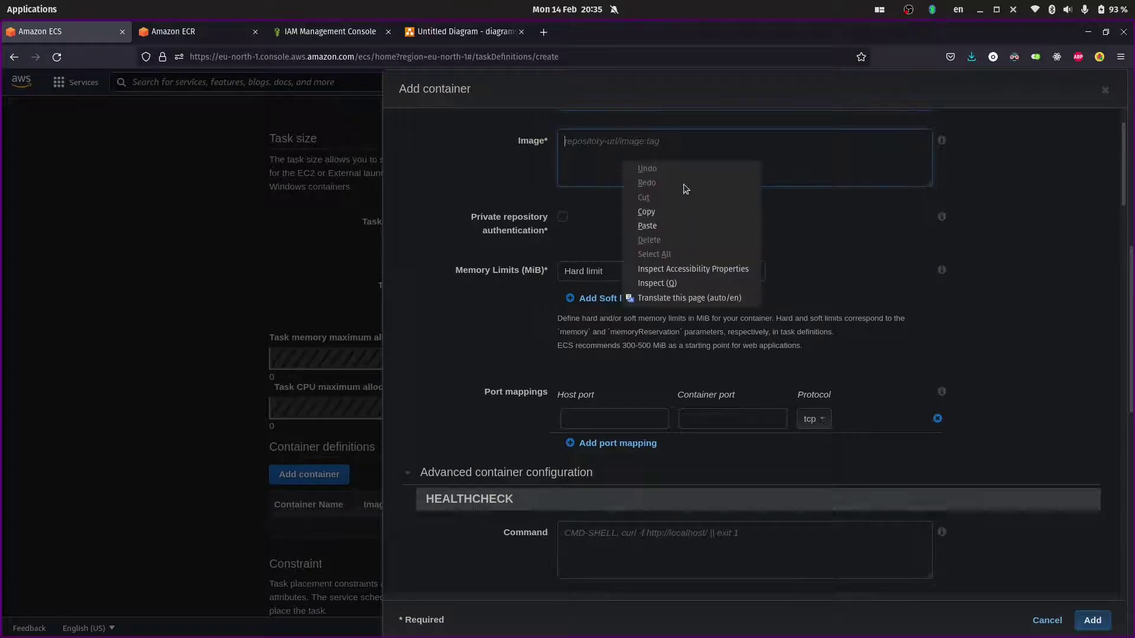
pyautogui.click(662, 216)
pyautogui.write(':')
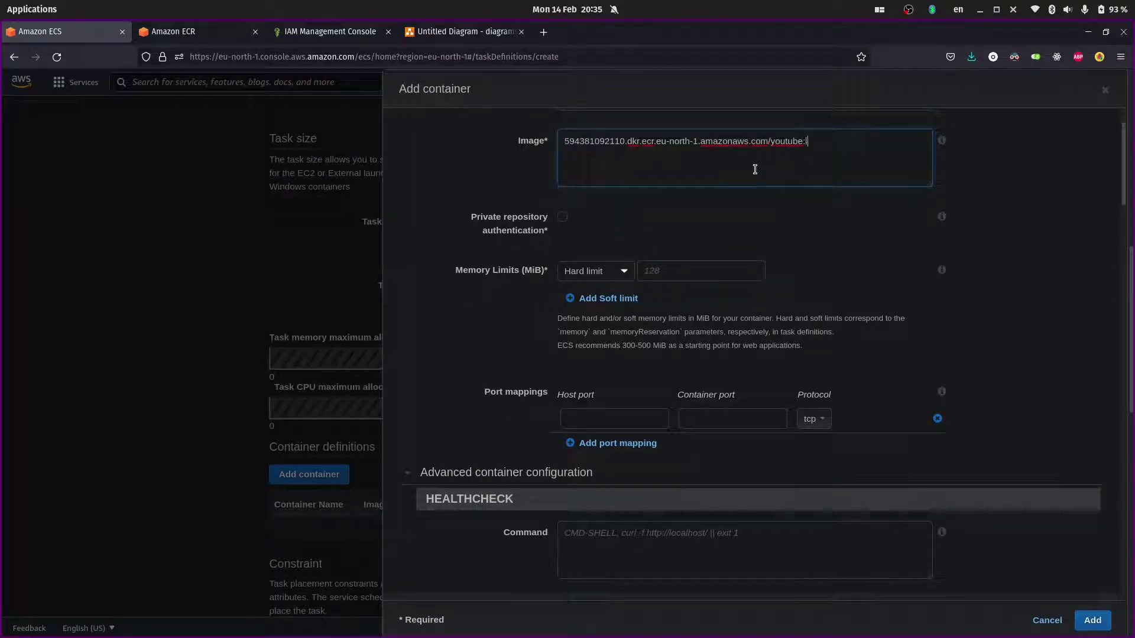
pyautogui.write('latest')
pyautogui.scroll(2, 451, 211)
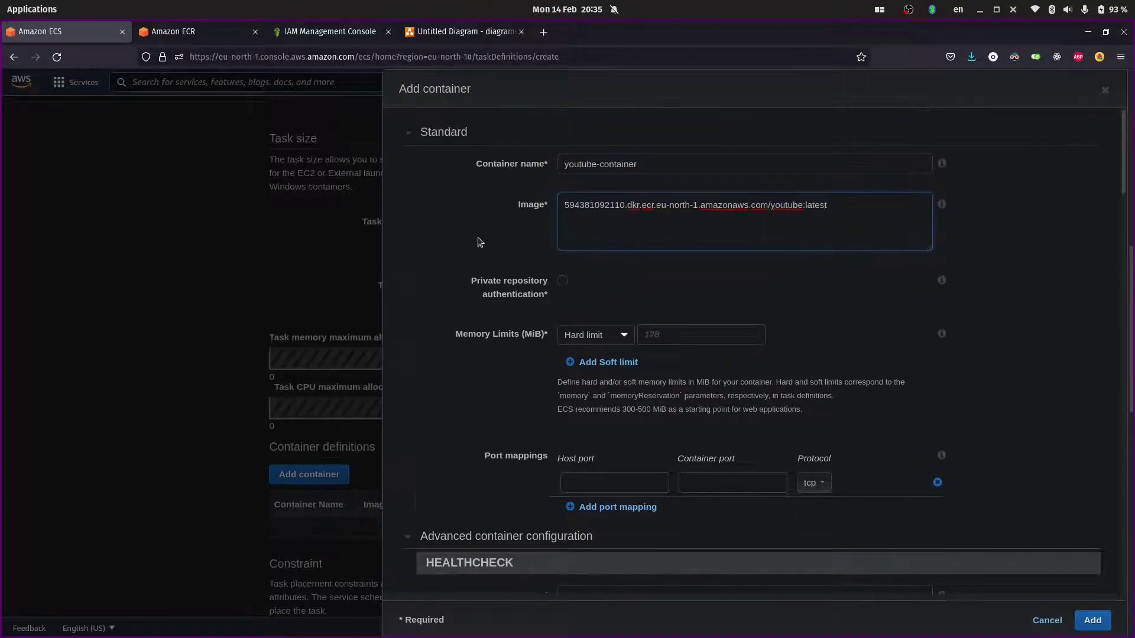
# - Give the container a hard memory limit of 300 MiB and map container port 80, leaving the host port empty
pyautogui.scroll(-2, 494, 245)
pyautogui.click(686, 271)
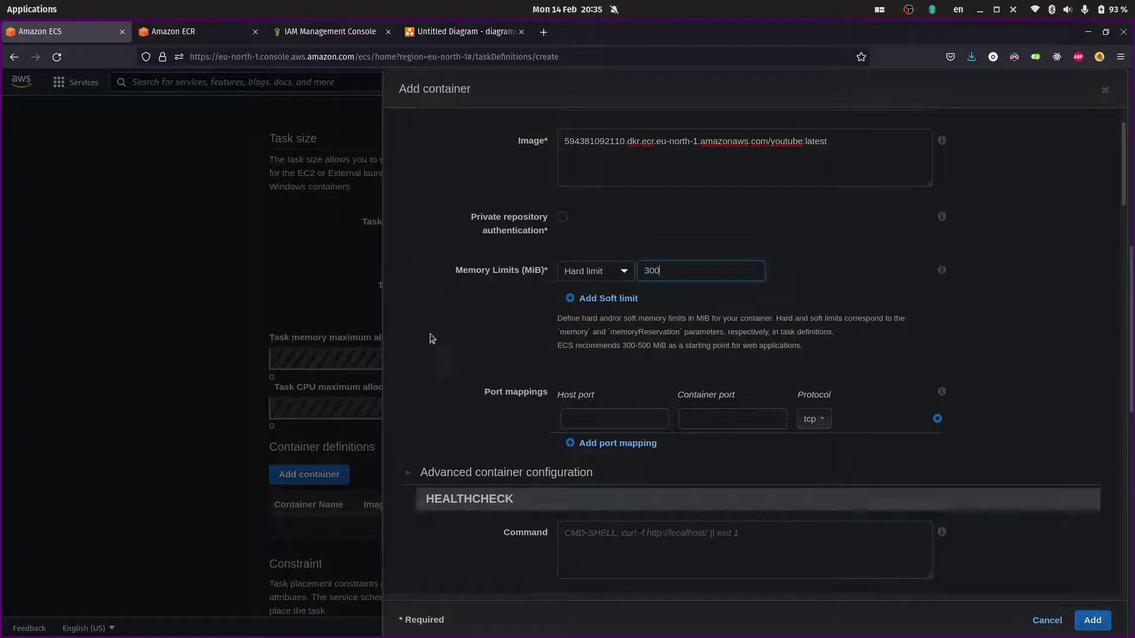
pyautogui.scroll(-2, 475, 316)
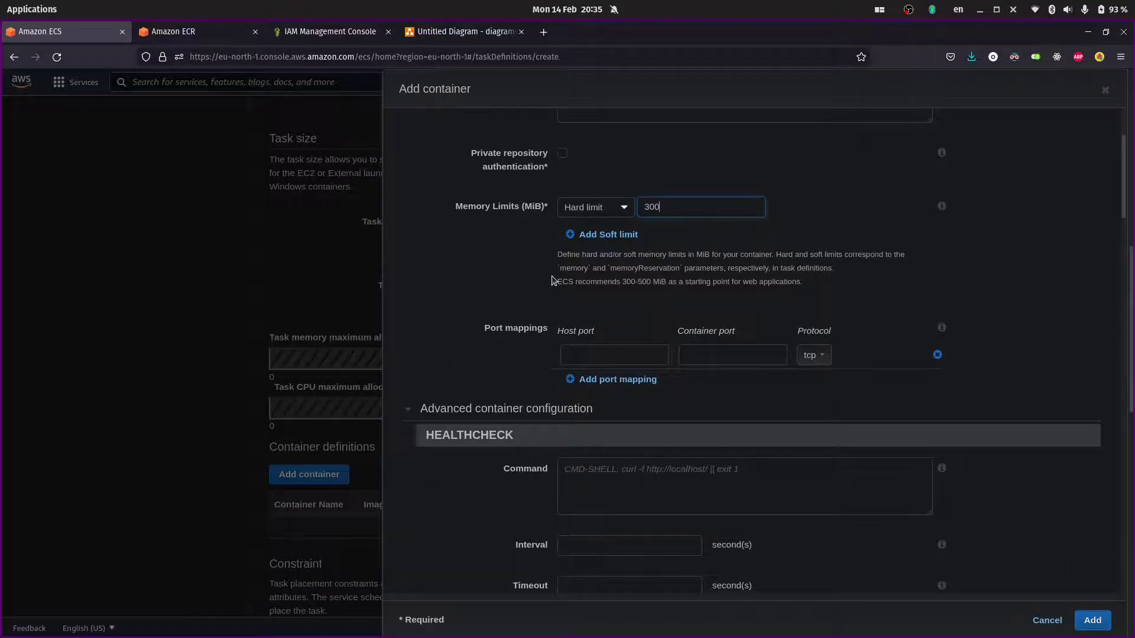
pyautogui.moveTo(642, 208); pyautogui.dragTo(667, 214)
pyautogui.click(594, 356)
pyautogui.hotkey('ctrl', 'a')
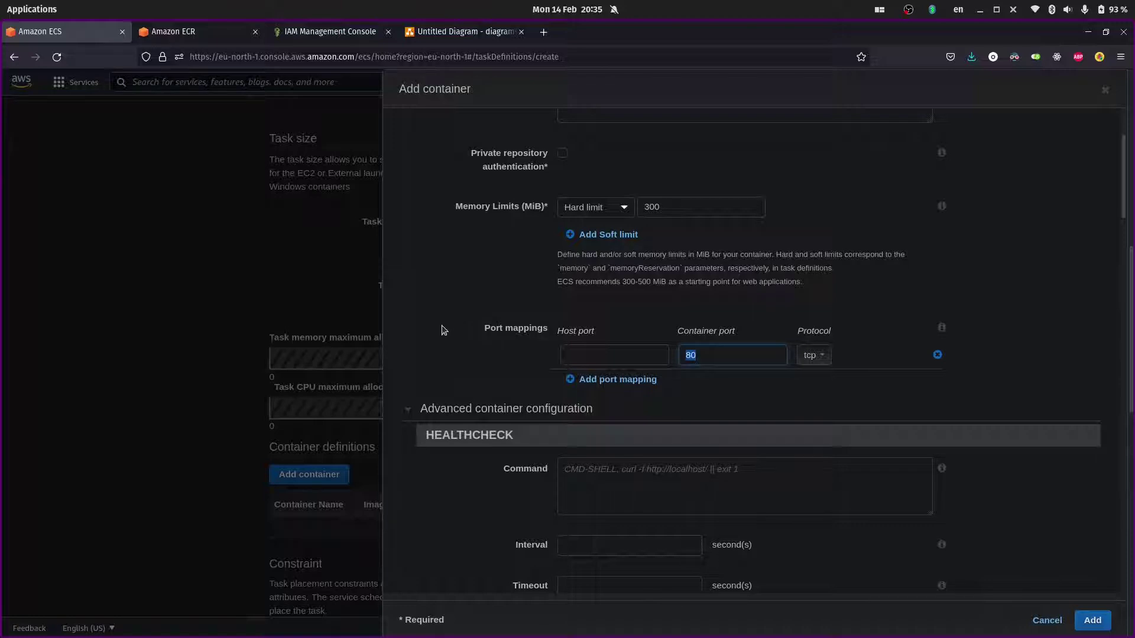
pyautogui.click(428, 362)
# - Look through the advanced container configuration, keep its defaults and add the container to the task definition
pyautogui.scroll(-2, 510, 389)
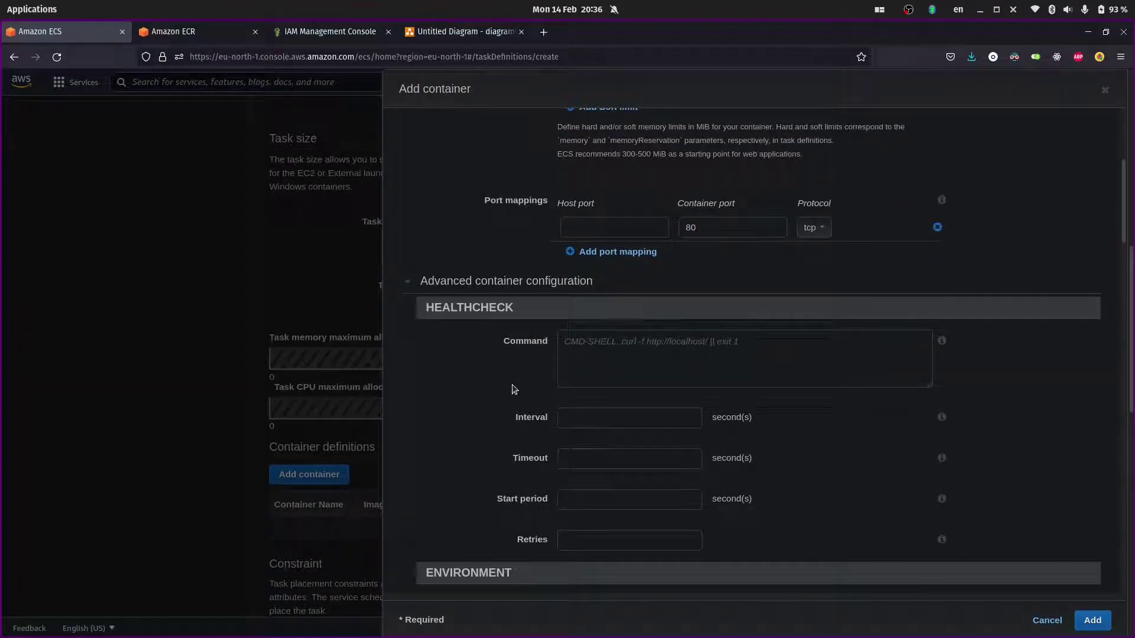
pyautogui.scroll(-9, 512, 389)
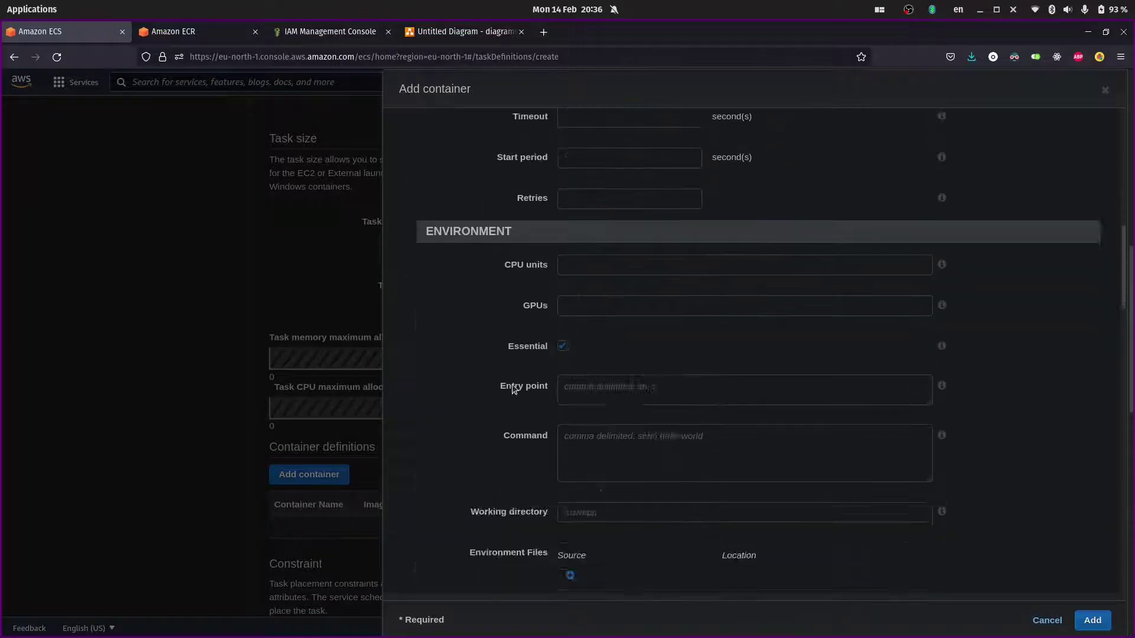
pyautogui.scroll(-12, 511, 384)
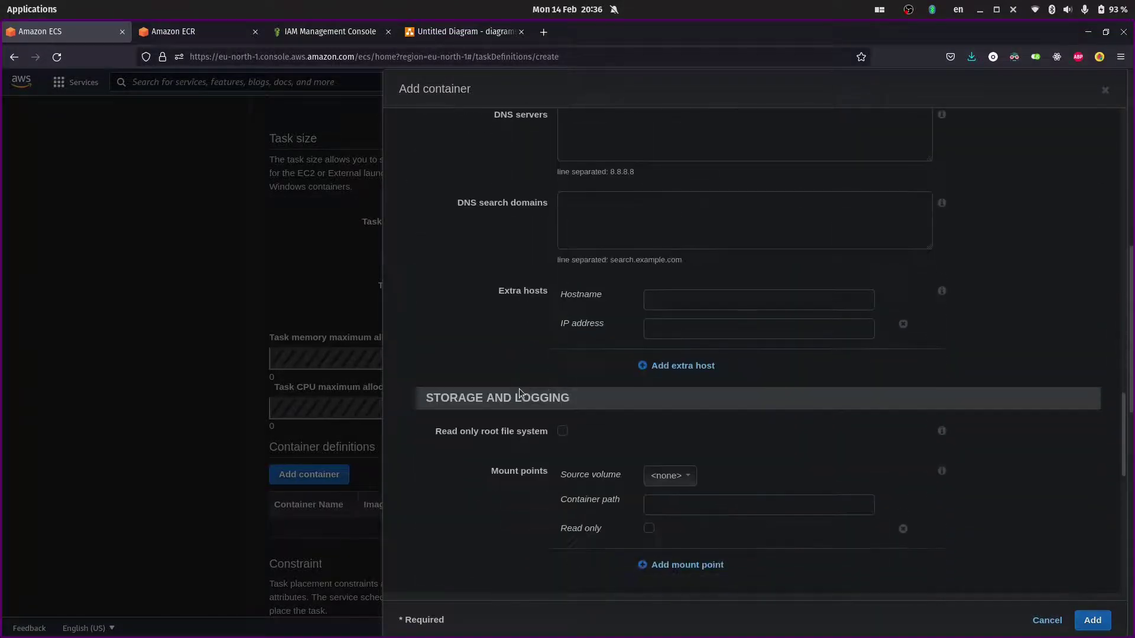
pyautogui.moveTo(999, 489)
pyautogui.scroll(-3, 959, 465)
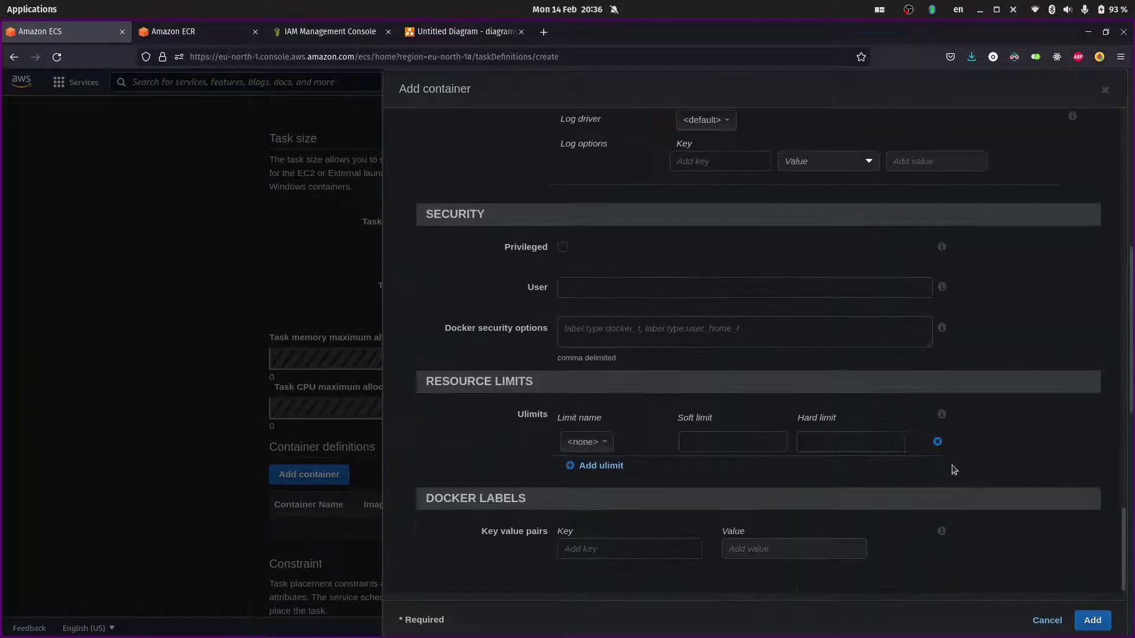
pyautogui.click(1092, 620)
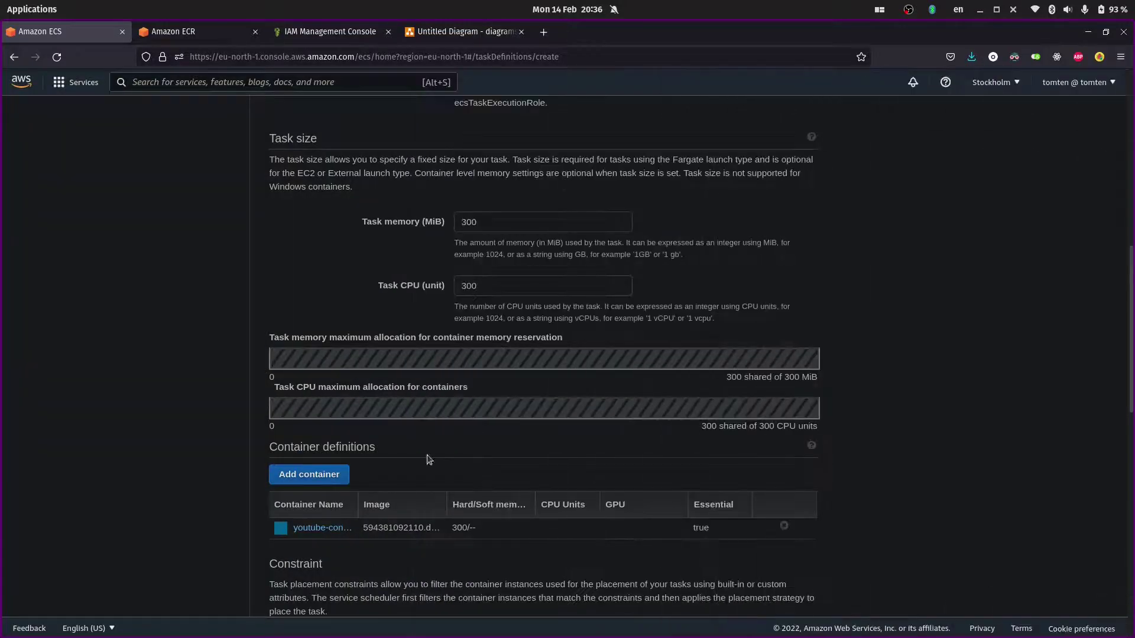
# - Check the container's name in the container definitions and create the task definition
pyautogui.scroll(-5, 164, 366)
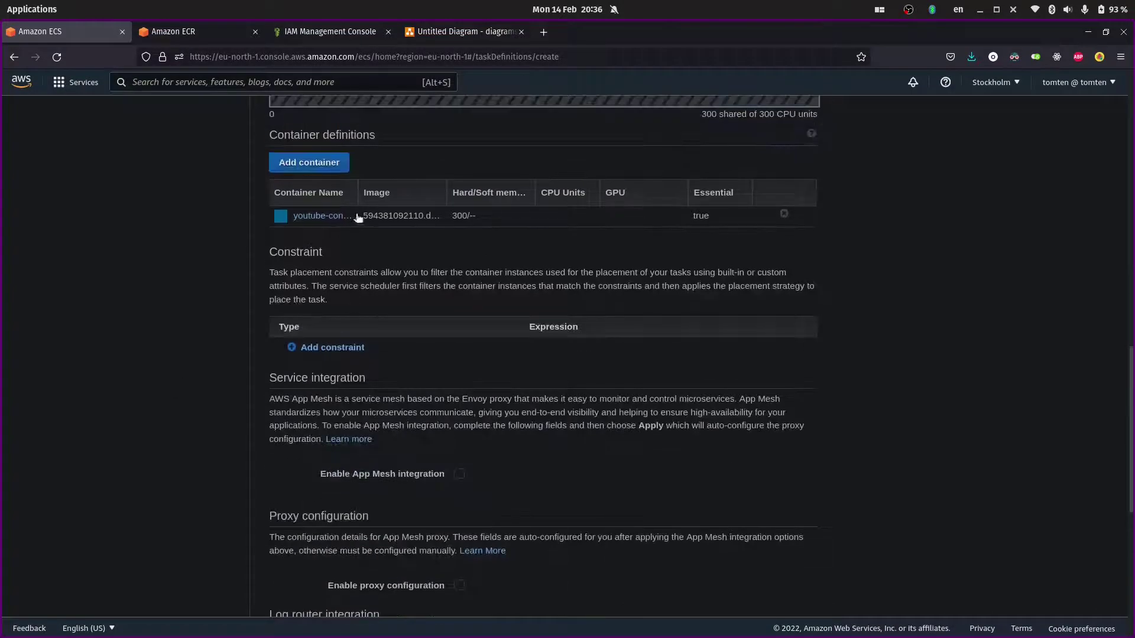
pyautogui.moveTo(358, 203); pyautogui.dragTo(297, 229)
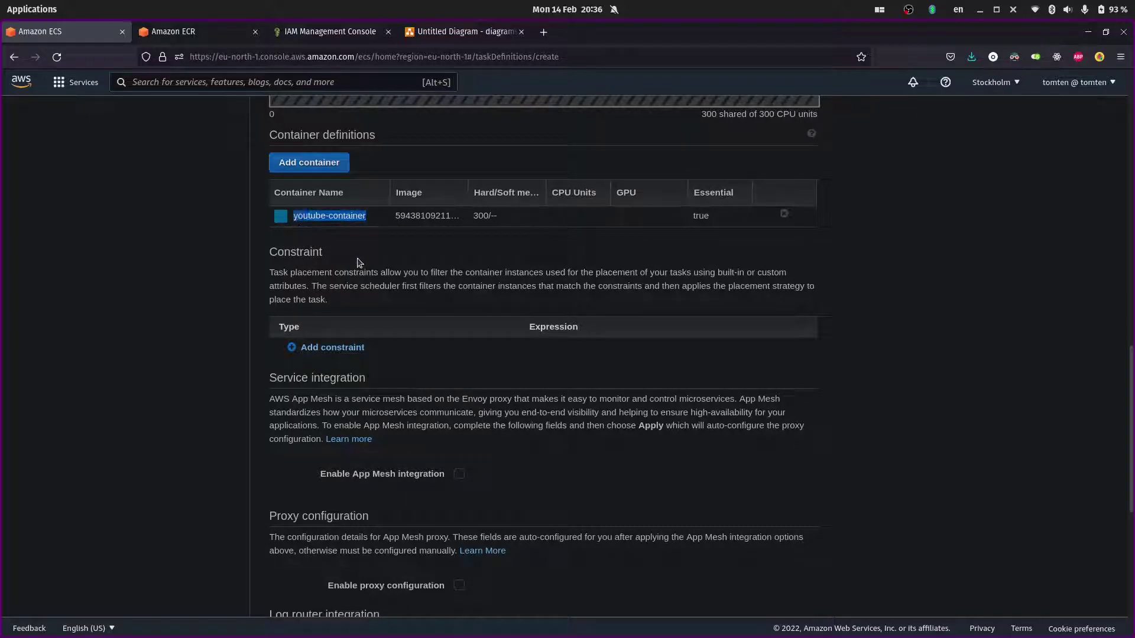
pyautogui.click(304, 203)
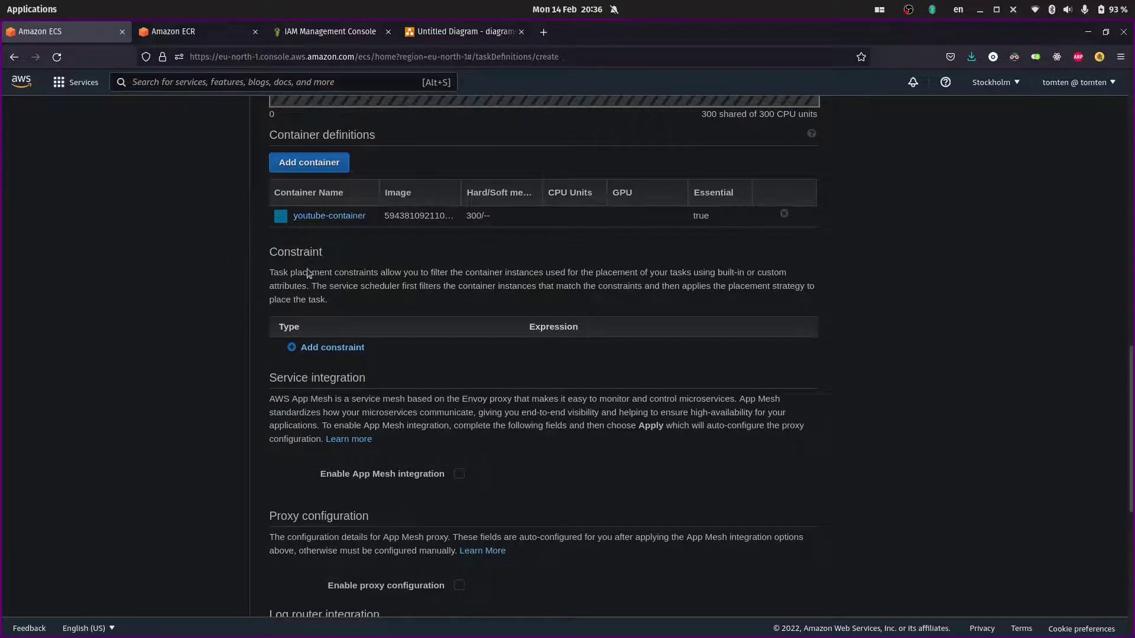
pyautogui.scroll(-7, 414, 295)
pyautogui.click(803, 596)
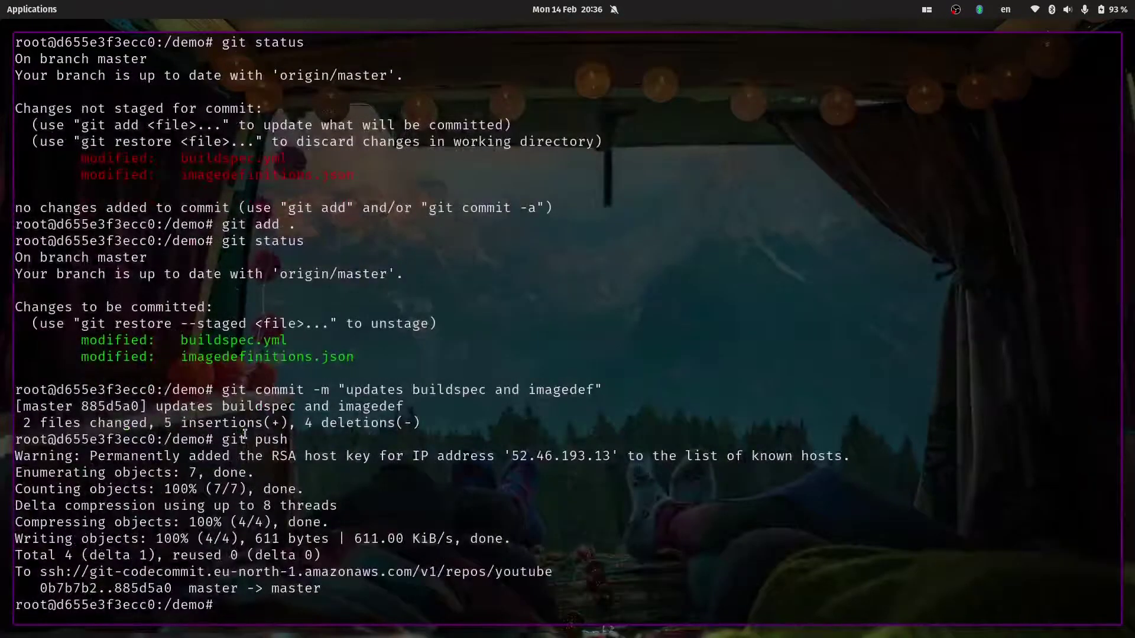
# - In the terminal, edit imagedefinitions.json with vim, replacing the placeholder container name with youtube-container, and save the file
pyautogui.write('vim imagedefinitions.json')
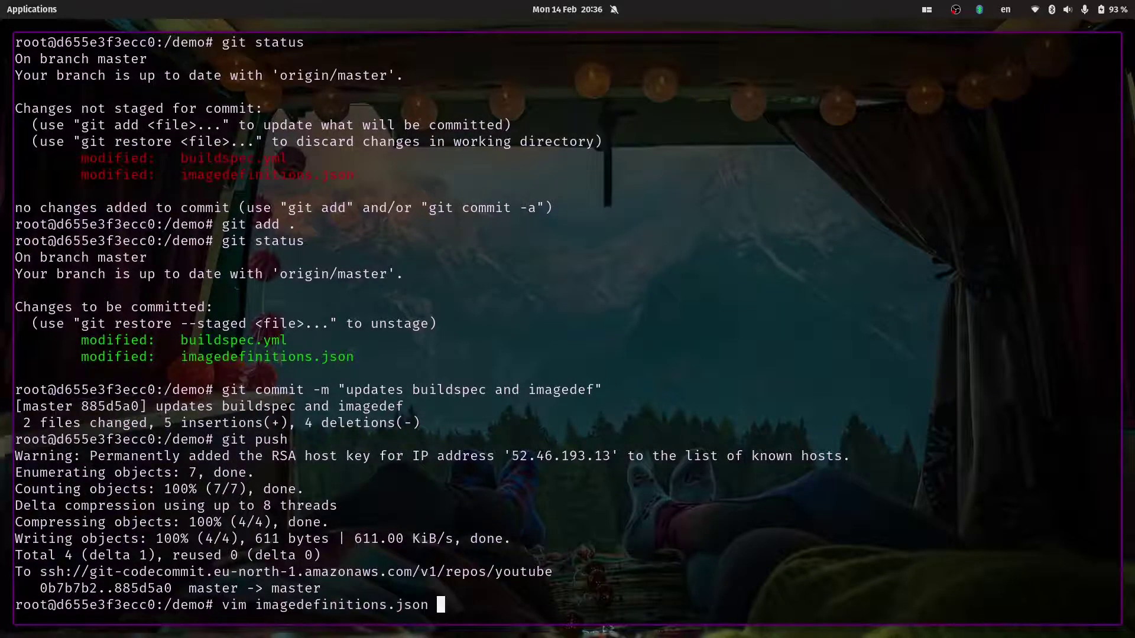
pyautogui.press('Return')
pyautogui.press('k')
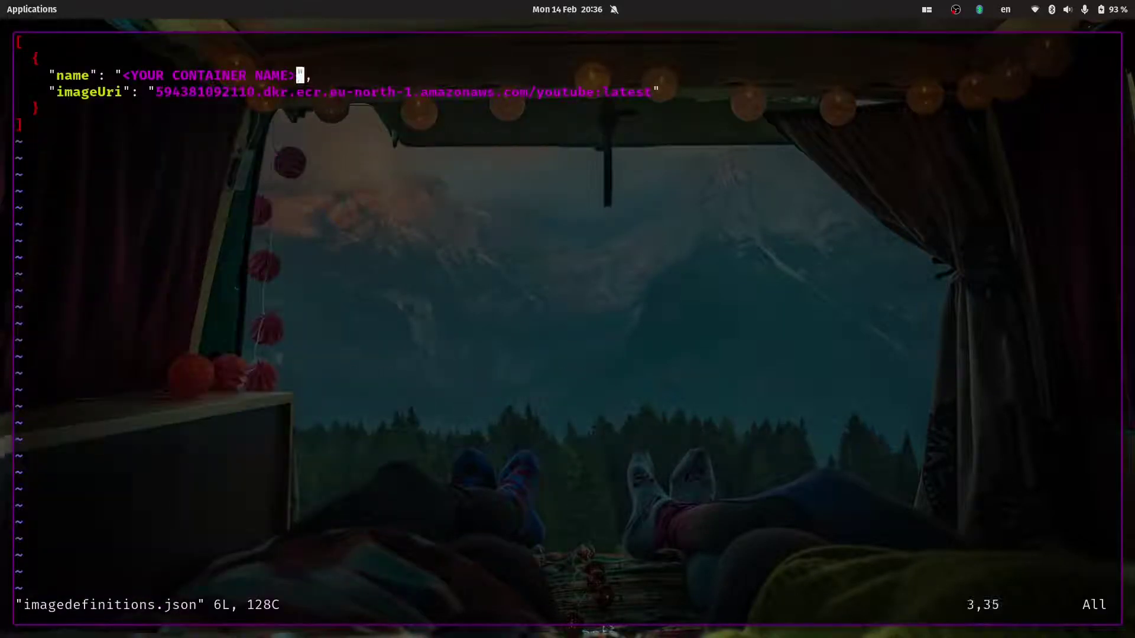
pyautogui.press('h')
pyautogui.press('a')
pyautogui.press('BackSpace')
pyautogui.press('BackSpace')
pyautogui.press('BackSpace')
pyautogui.press('BackSpace')
pyautogui.press('BackSpace')
pyautogui.press('BackSpace')
pyautogui.press('BackSpace')
pyautogui.press('BackSpace')
pyautogui.press('BackSpace')
pyautogui.press('BackSpace')
pyautogui.press('BackSpace')
pyautogui.press('BackSpace')
pyautogui.press('BackSpace')
pyautogui.press('BackSpace')
pyautogui.press('BackSpace')
pyautogui.press('BackSpace')
pyautogui.press('BackSpace')
pyautogui.press('BackSpace')
pyautogui.press('BackSpace')
pyautogui.press('BackSpace')
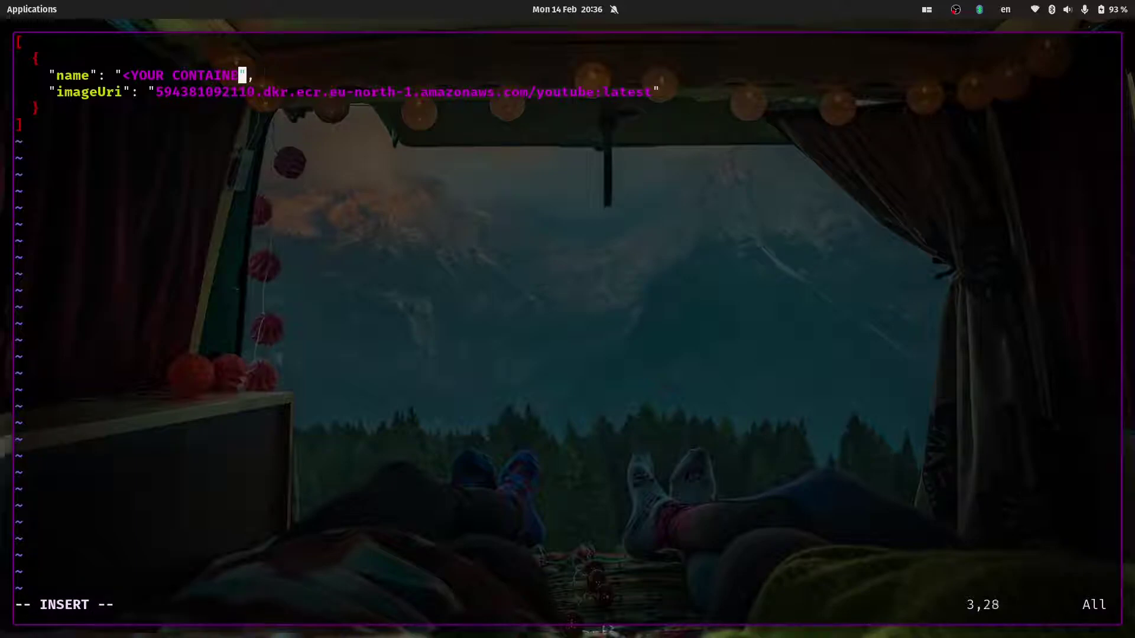
pyautogui.press('BackSpace')
pyautogui.write('youtube-container')
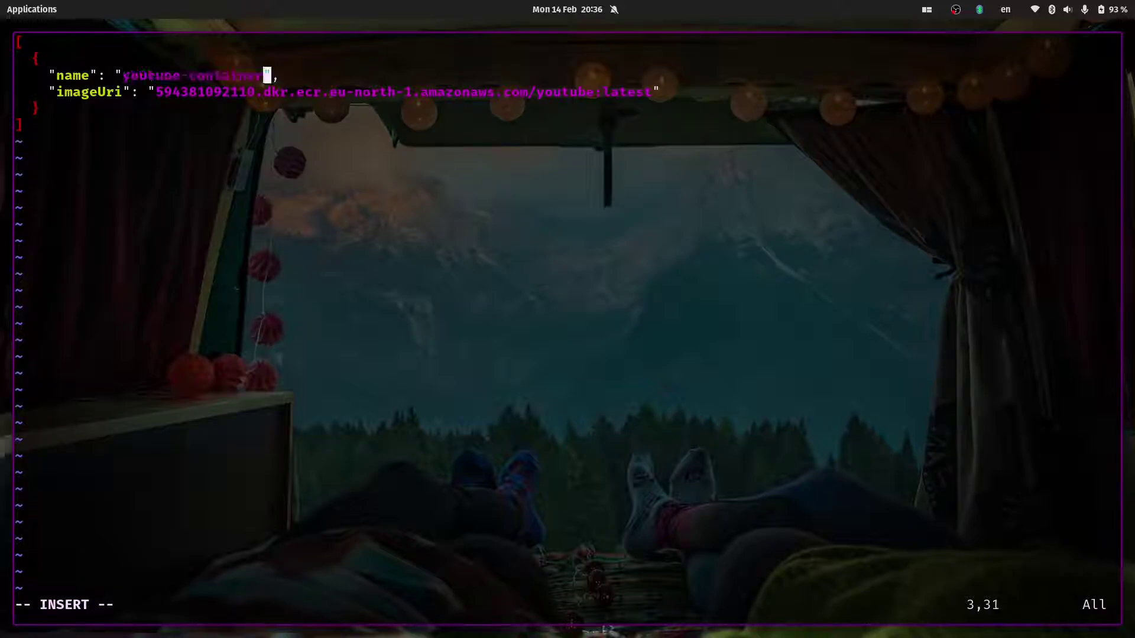
pyautogui.press('Escape')
pyautogui.hotkey('shift', ';')
pyautogui.write('wq')
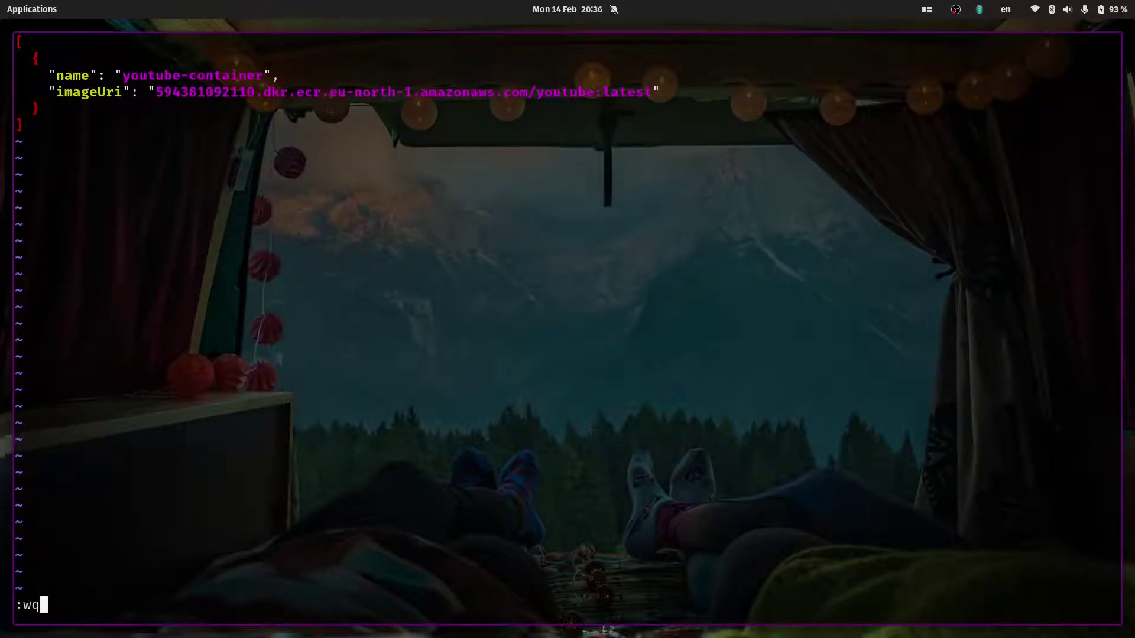
pyautogui.press('Return')
# - Return to the ECS console in the browser and start creating a service in youtube-cluster
pyautogui.hotkey('alt', 'Tab')
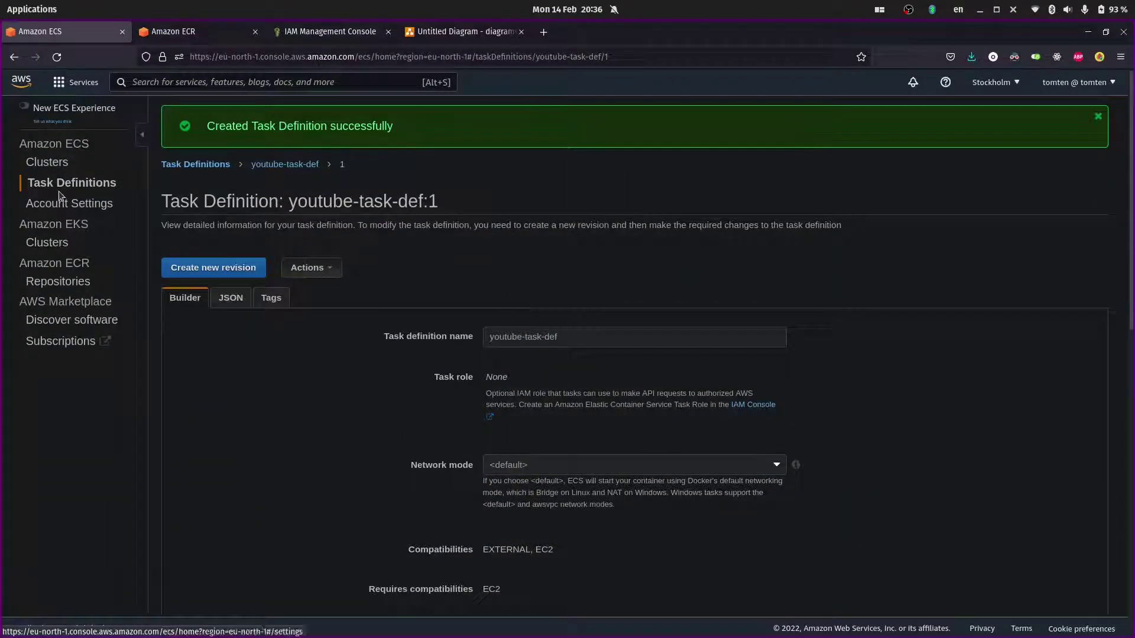
pyautogui.click(59, 164)
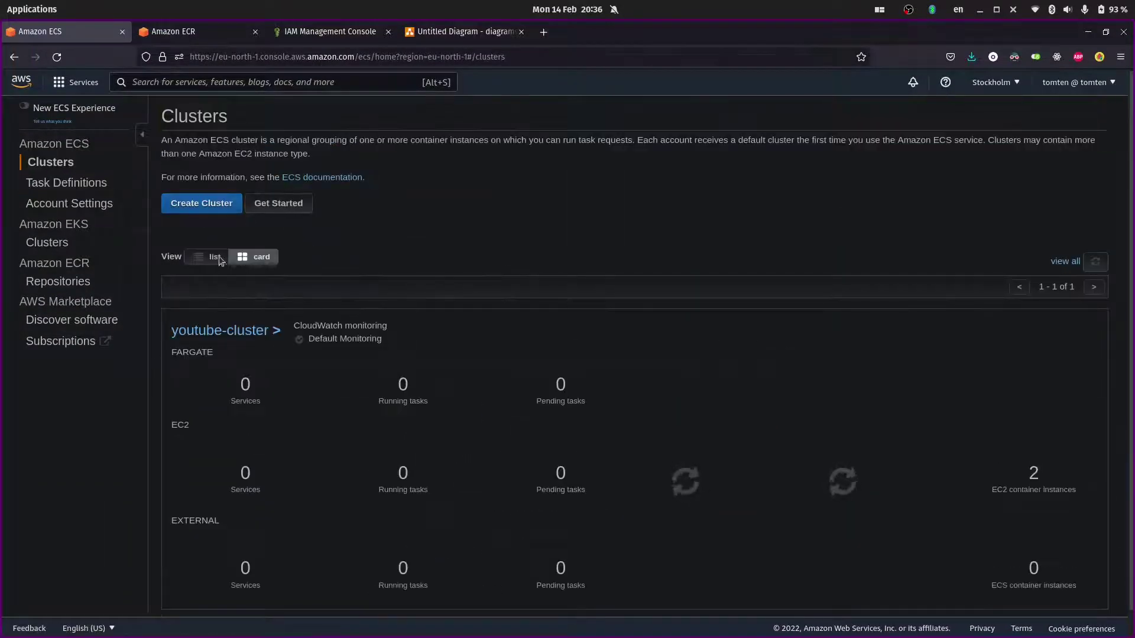
pyautogui.click(233, 341)
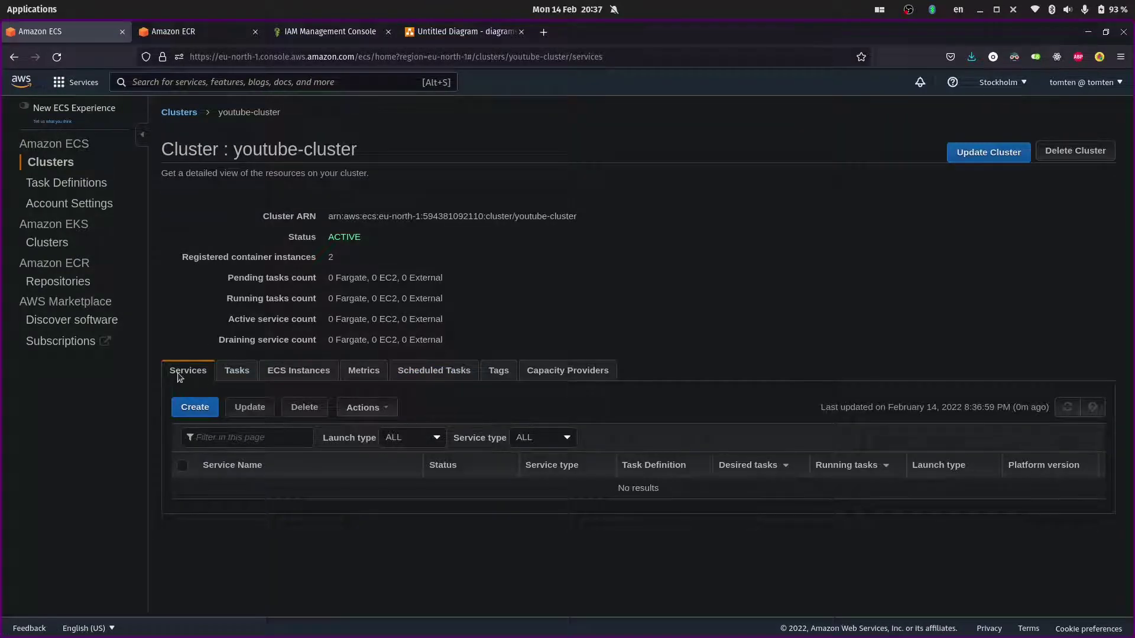
pyautogui.click(195, 412)
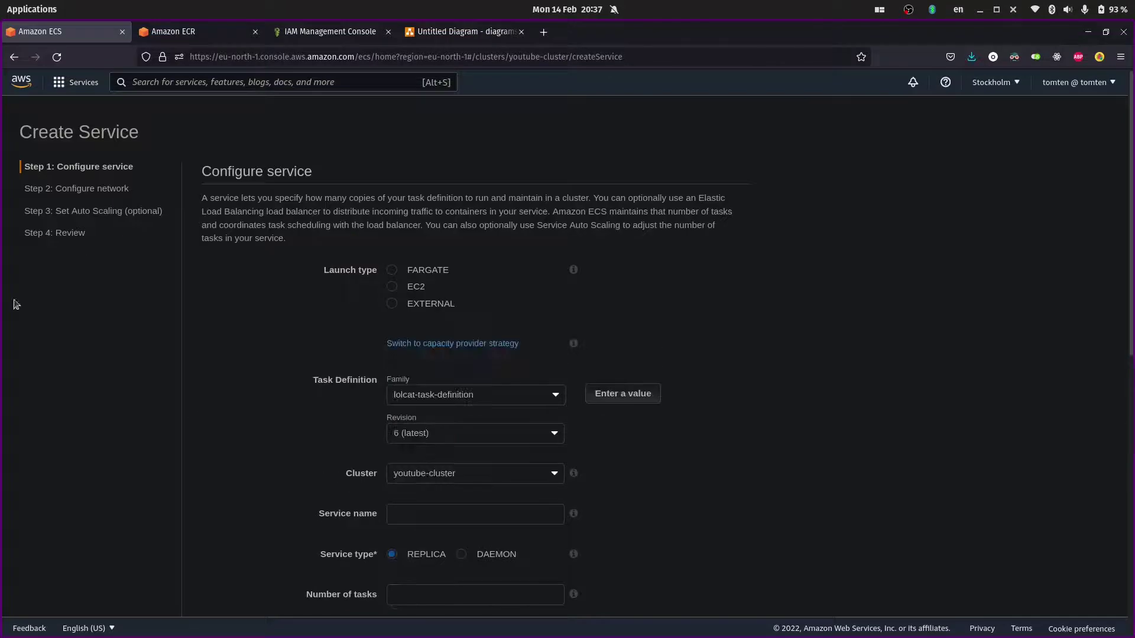
# - Set the service's launch type to EC2 and its task definition family to youtube-task-def
pyautogui.click(392, 286)
pyautogui.scroll(-3, 331, 331)
pyautogui.click(391, 242)
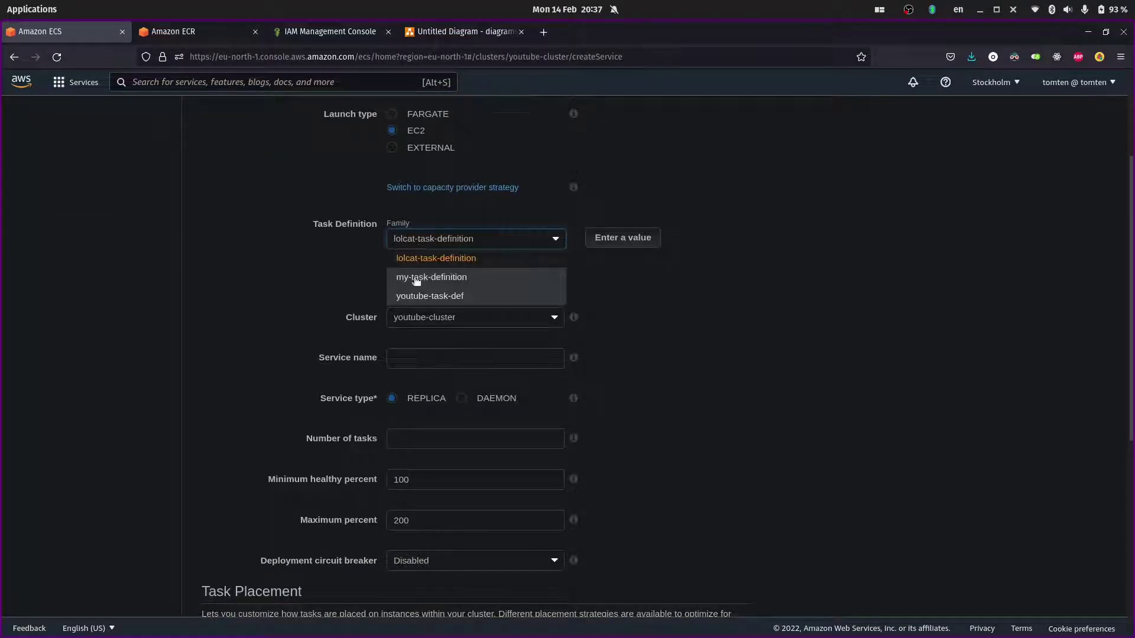
pyautogui.click(417, 296)
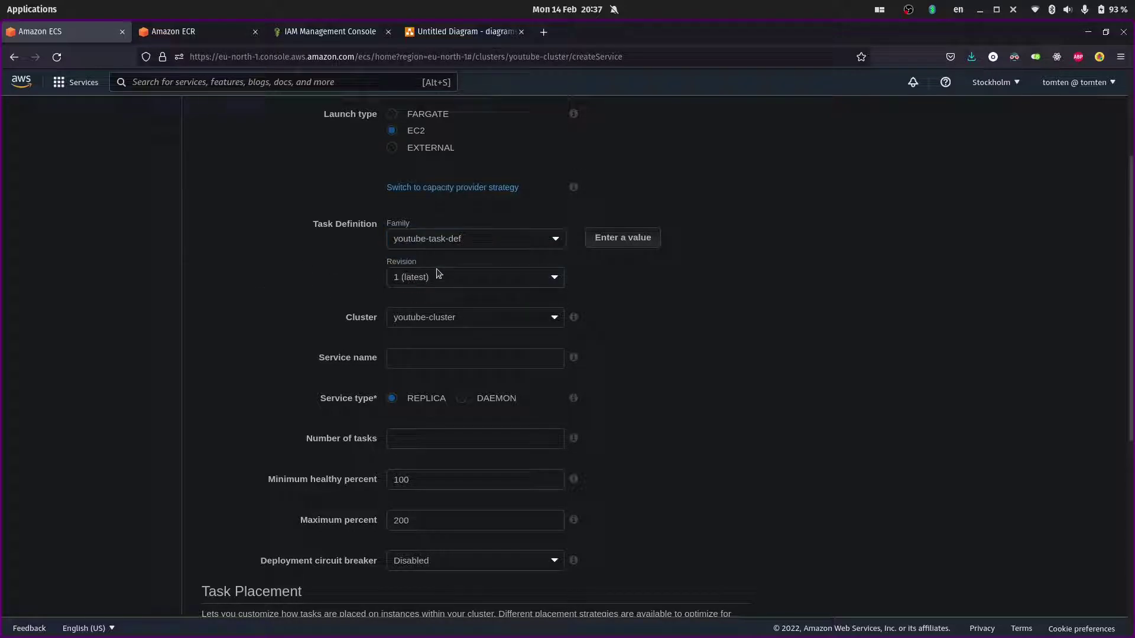
# - Keep youtube-cluster as the cluster and name the service youtube-service
pyautogui.click(445, 325)
pyautogui.click(463, 326)
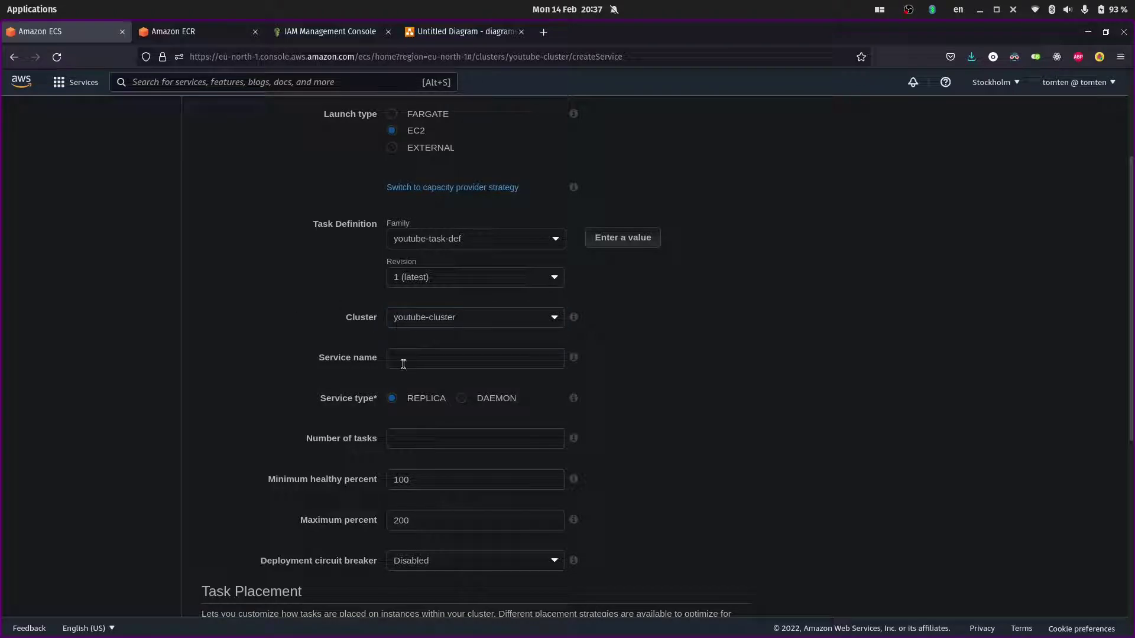
pyautogui.write('youtube-service')
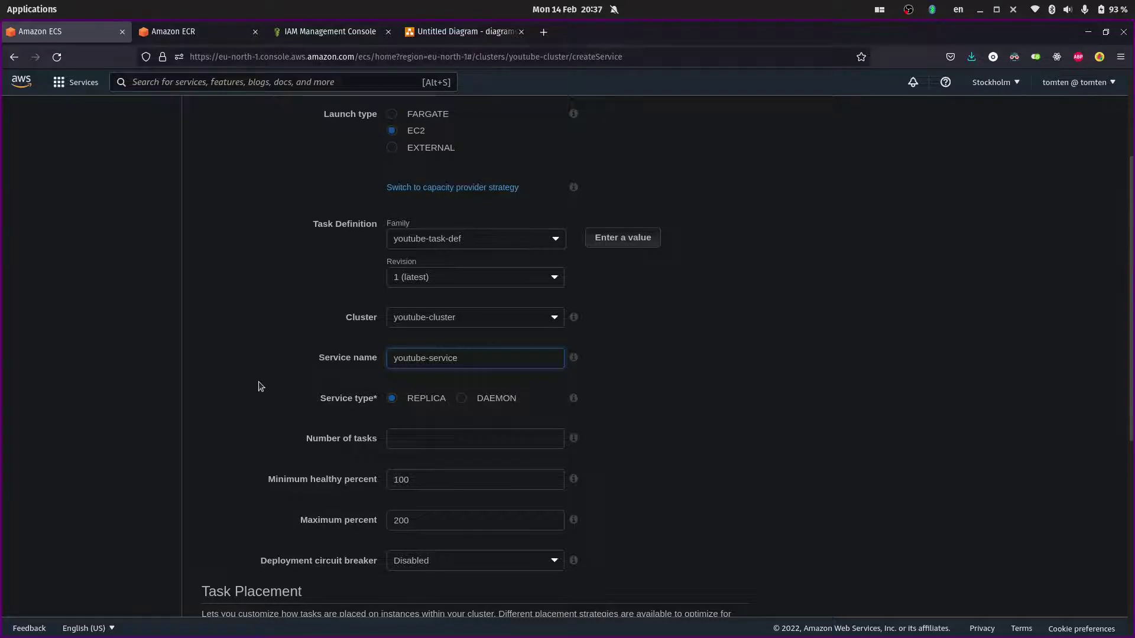
# - Set the number of tasks to 4 and the minimum healthy percent to 0, and continue to the network configuration
pyautogui.scroll(-2, 258, 384)
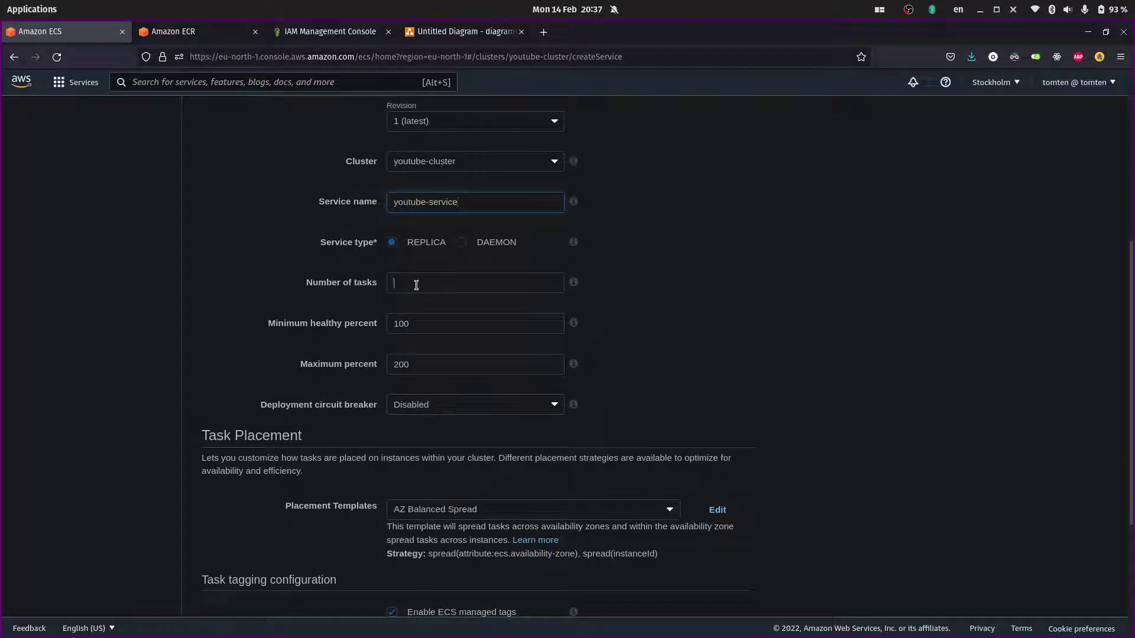
pyautogui.click(417, 285)
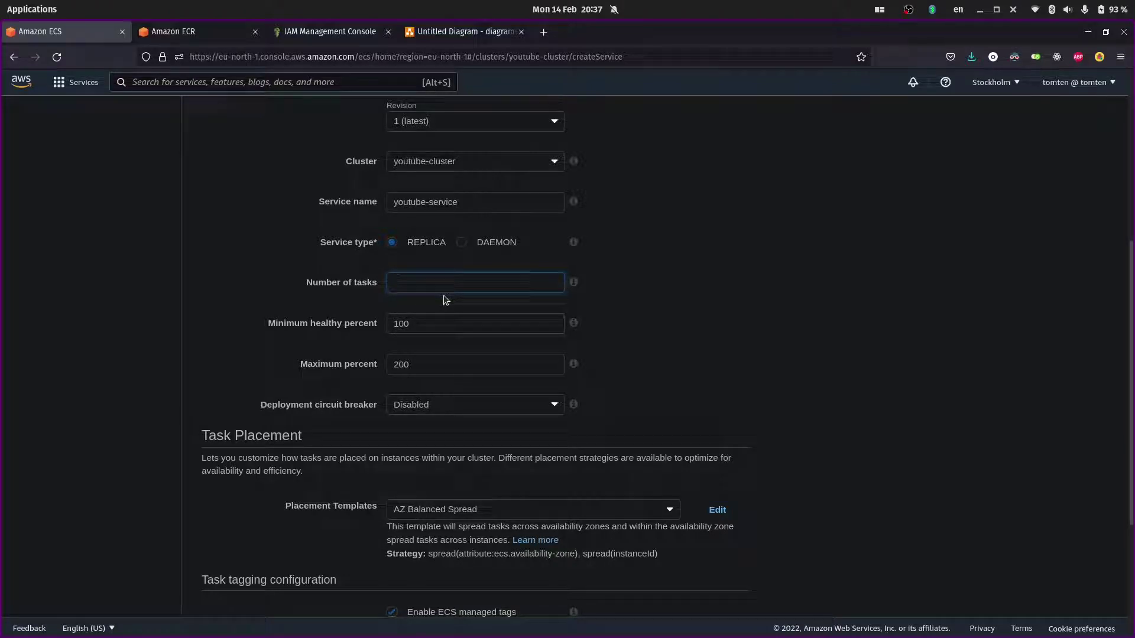
pyautogui.write('4')
pyautogui.write('6')
pyautogui.doubleClick(420, 320)
pyautogui.press('BackSpace')
pyautogui.write('0')
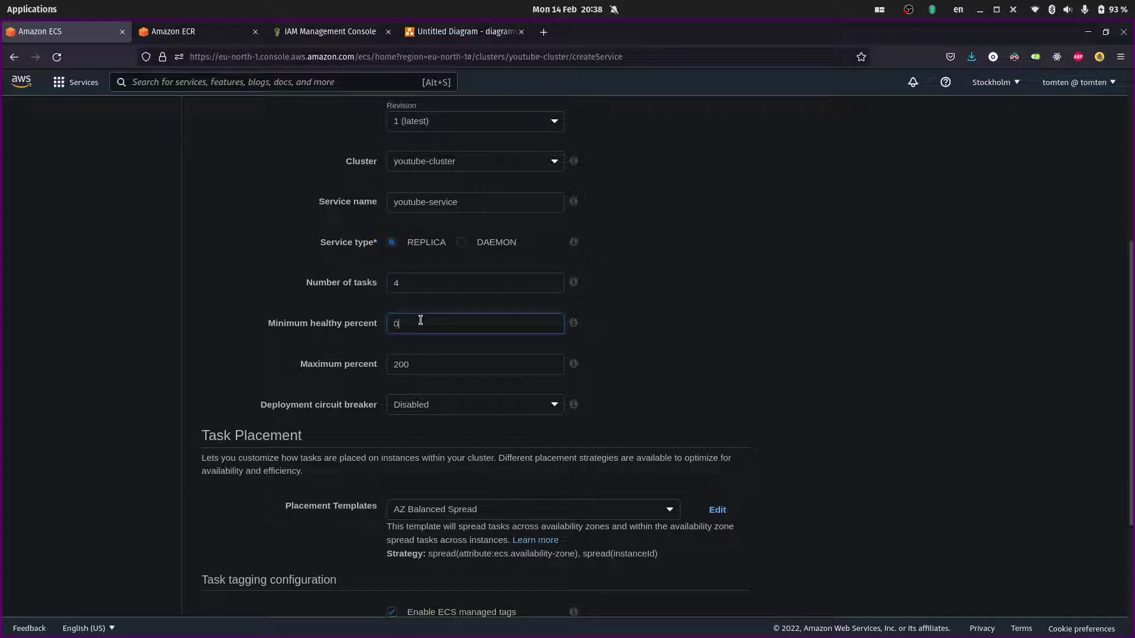
pyautogui.scroll(-5, 143, 316)
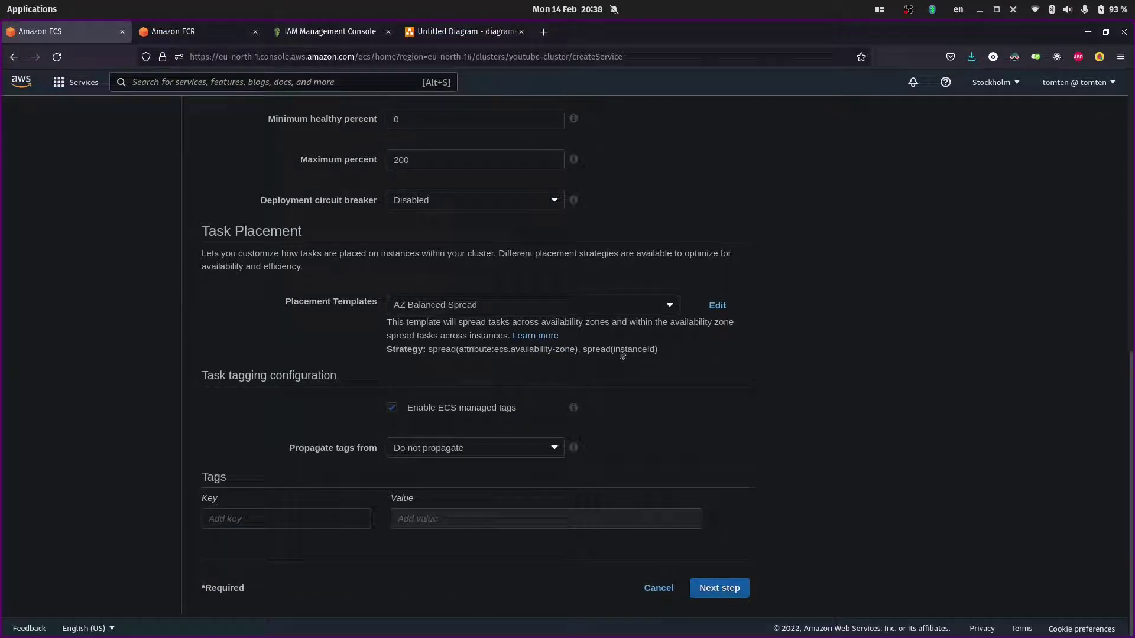
pyautogui.click(719, 588)
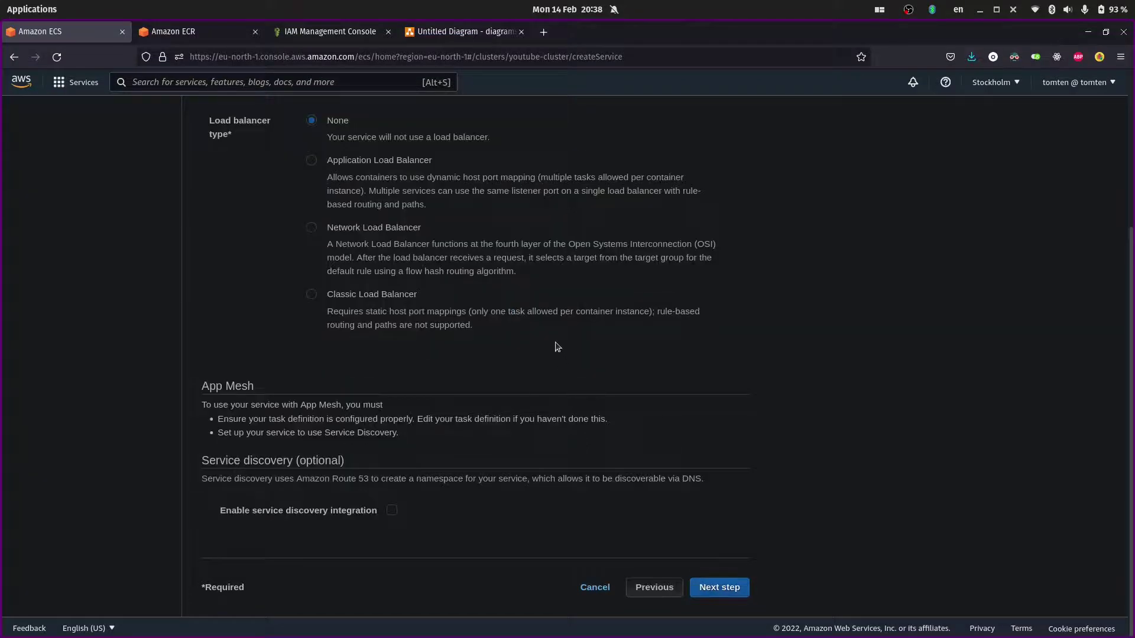
# - Choose an Application Load Balancer for the service and keep Create new role as the service IAM role
pyautogui.click(339, 168)
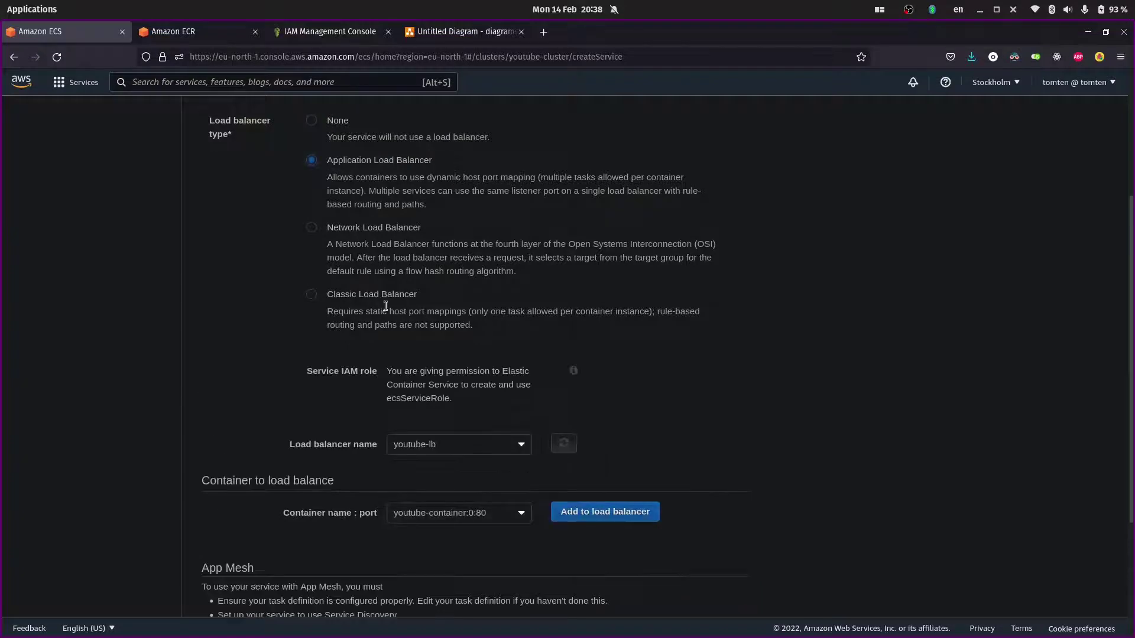
pyautogui.click(427, 377)
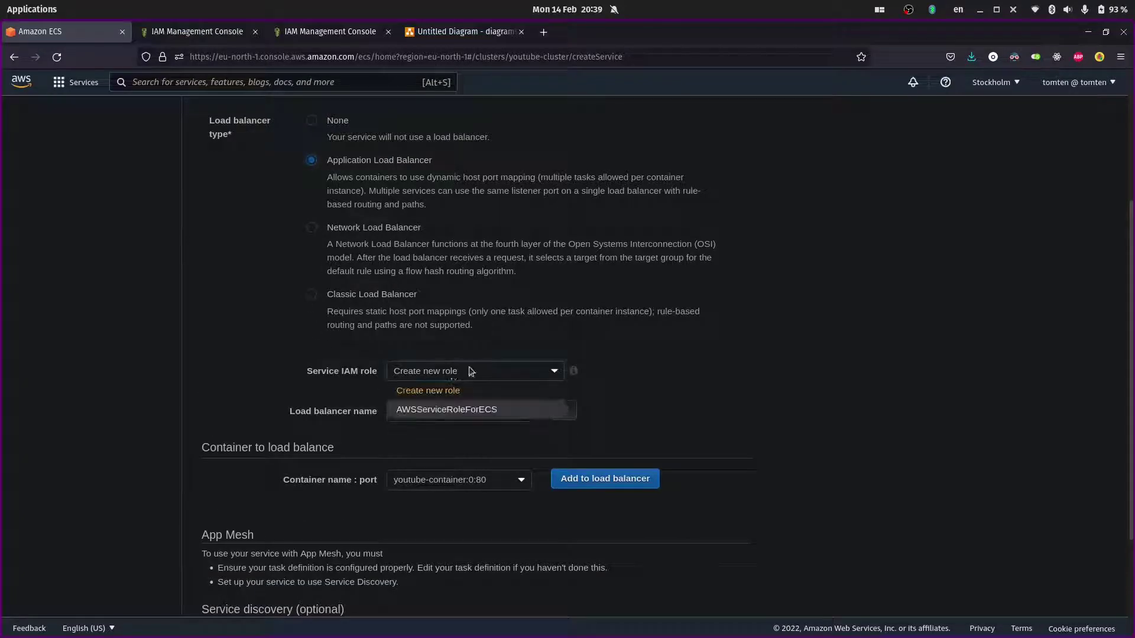
pyautogui.click(454, 372)
pyautogui.click(467, 373)
pyautogui.click(413, 426)
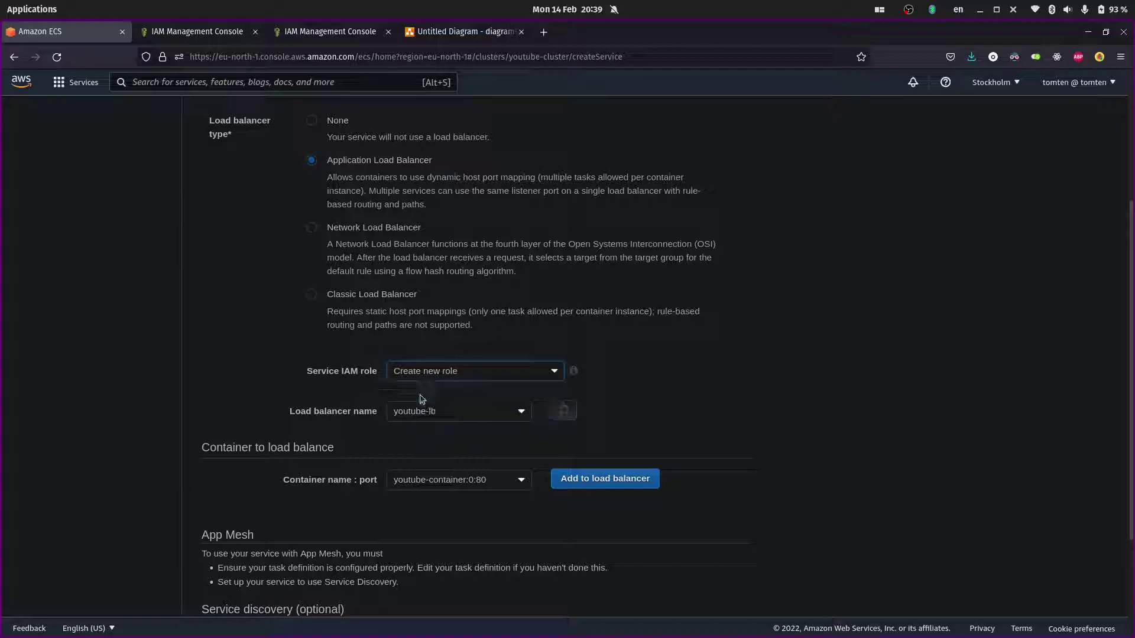
pyautogui.click(213, 357)
pyautogui.scroll(-2, 201, 360)
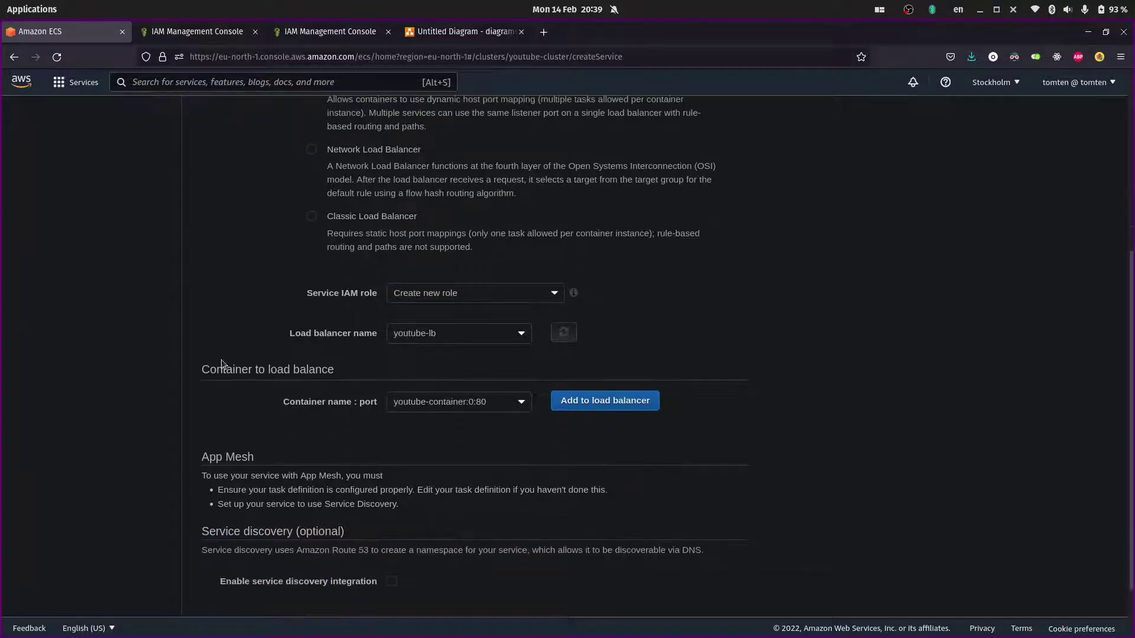
# - Keep youtube-lb as the load balancer and add the container youtube-container:0:80 to it
pyautogui.moveTo(574, 294)
pyautogui.scroll(-2, 251, 323)
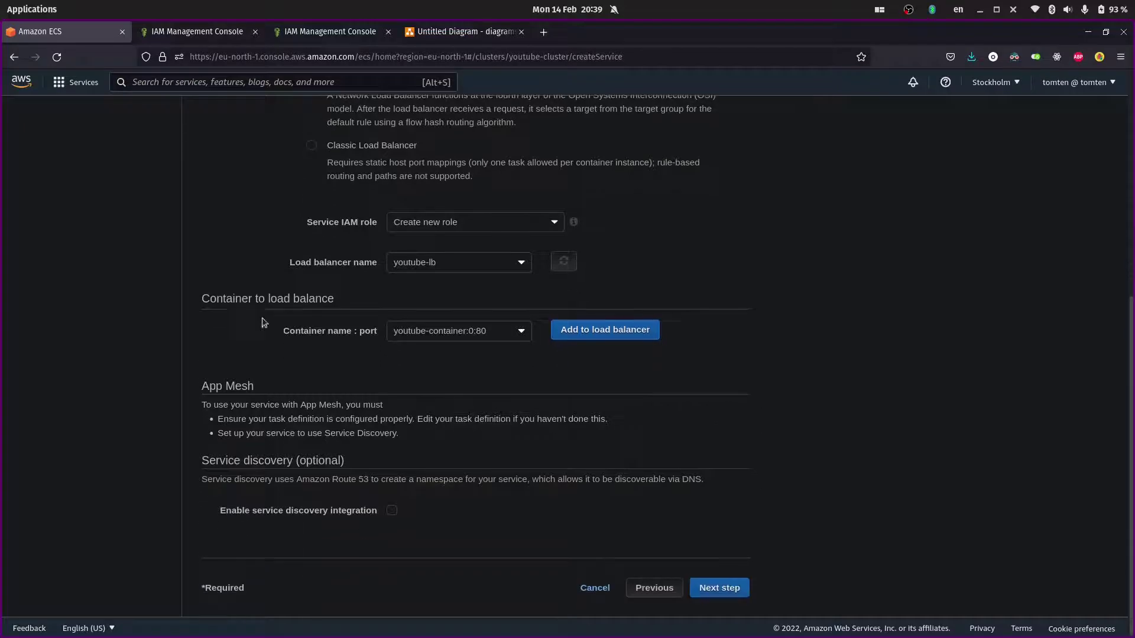
pyautogui.click(422, 261)
pyautogui.click(422, 260)
pyautogui.click(480, 336)
pyautogui.click(480, 337)
pyautogui.click(594, 331)
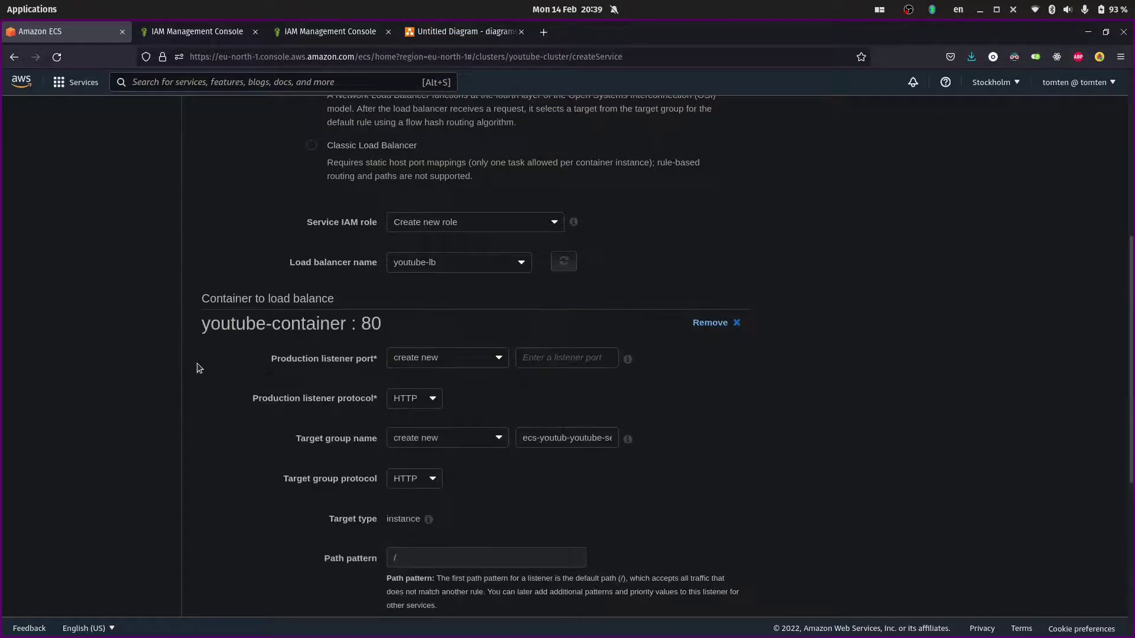
# - Set the container's production listener port to the existing 80:HTTP listener
pyautogui.scroll(-5, 205, 366)
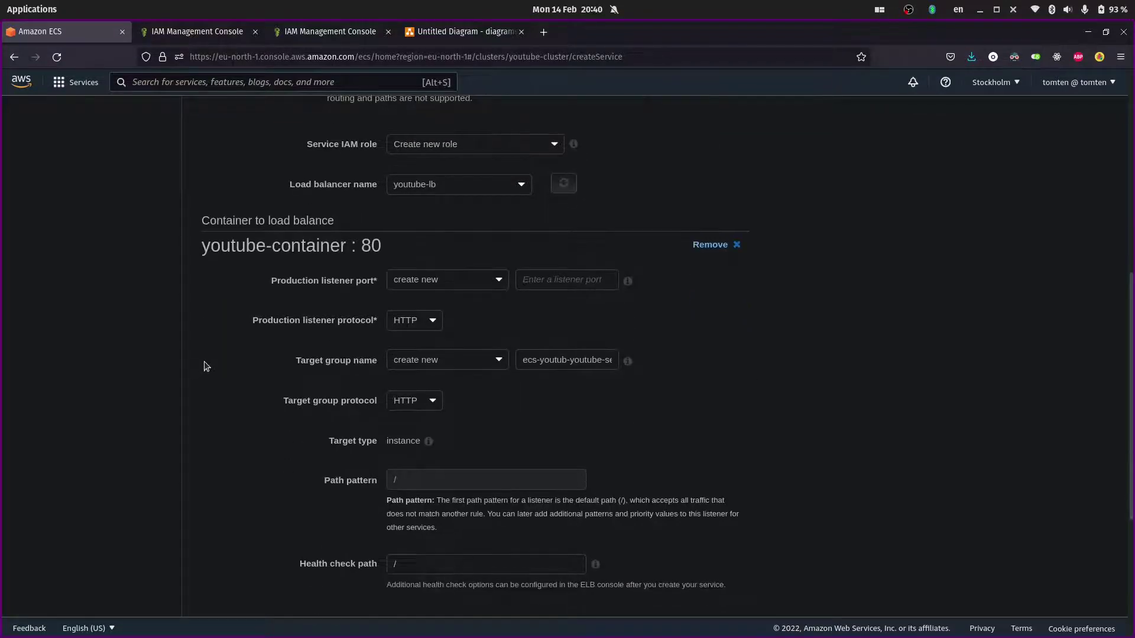
pyautogui.click(447, 208)
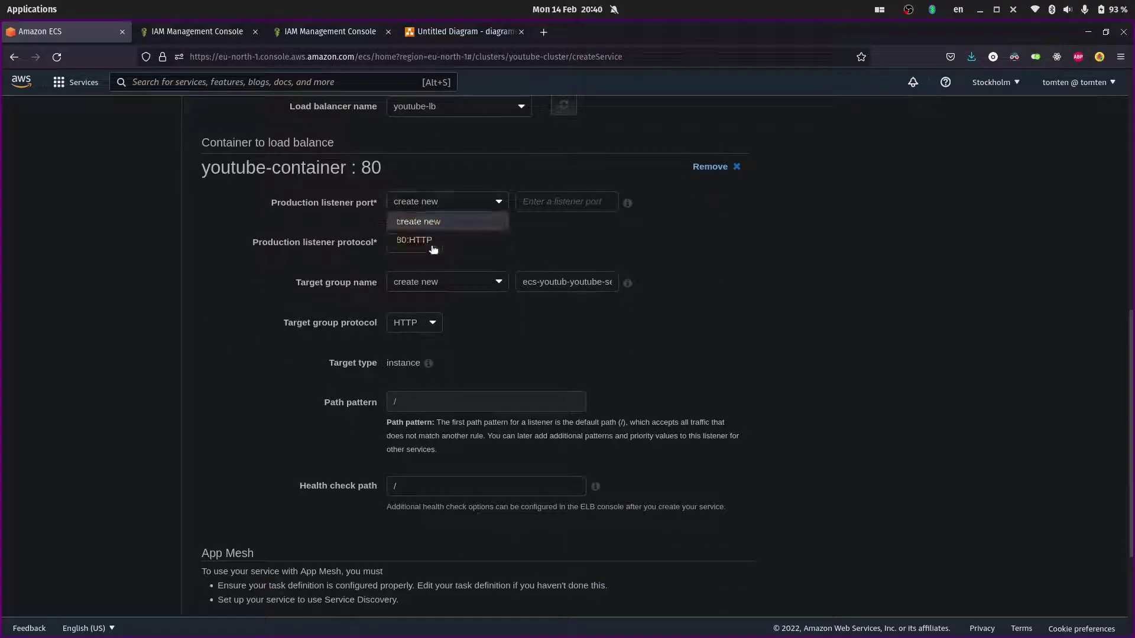
pyautogui.click(414, 240)
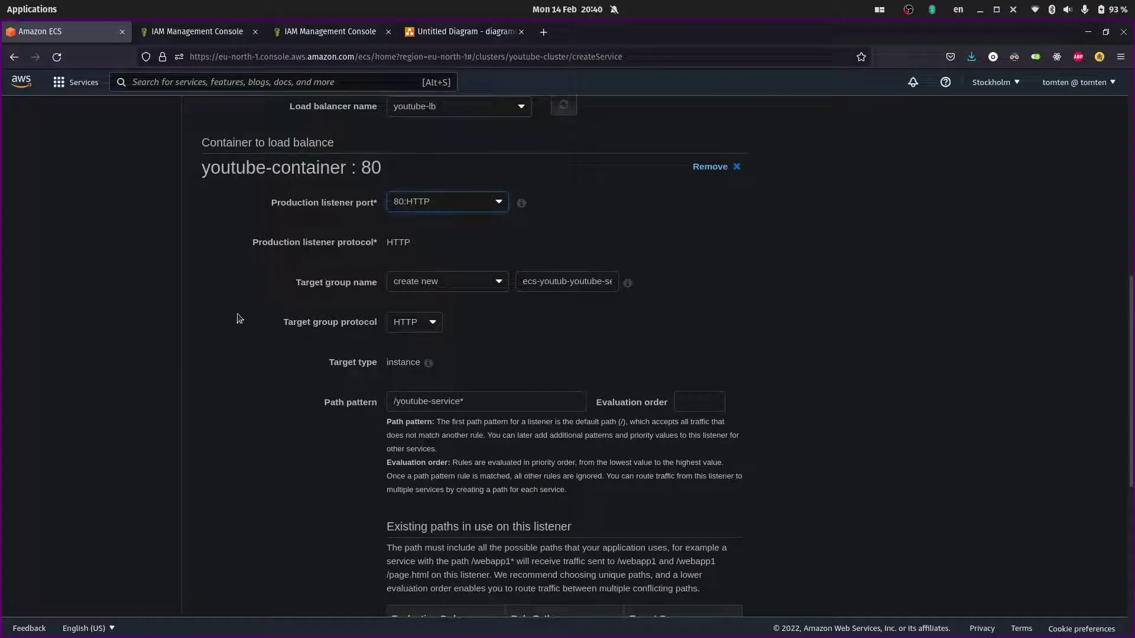
# - Set the listener rule's path pattern to / and its evaluation order to 1
pyautogui.scroll(-2, 275, 299)
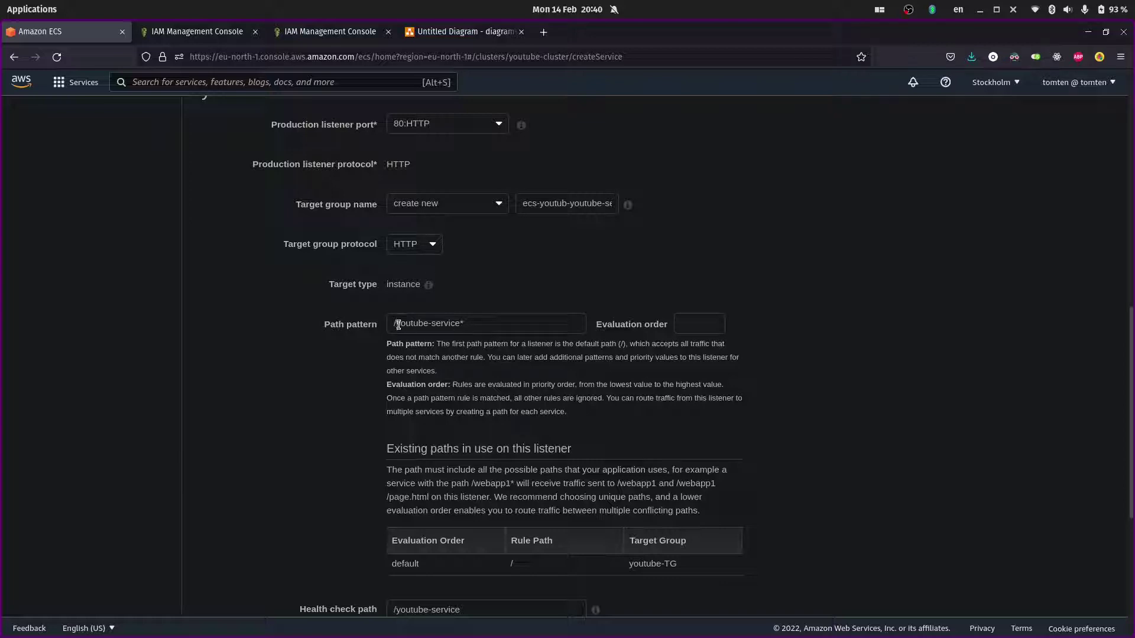
pyautogui.moveTo(398, 325); pyautogui.dragTo(519, 325)
pyautogui.press('BackSpace')
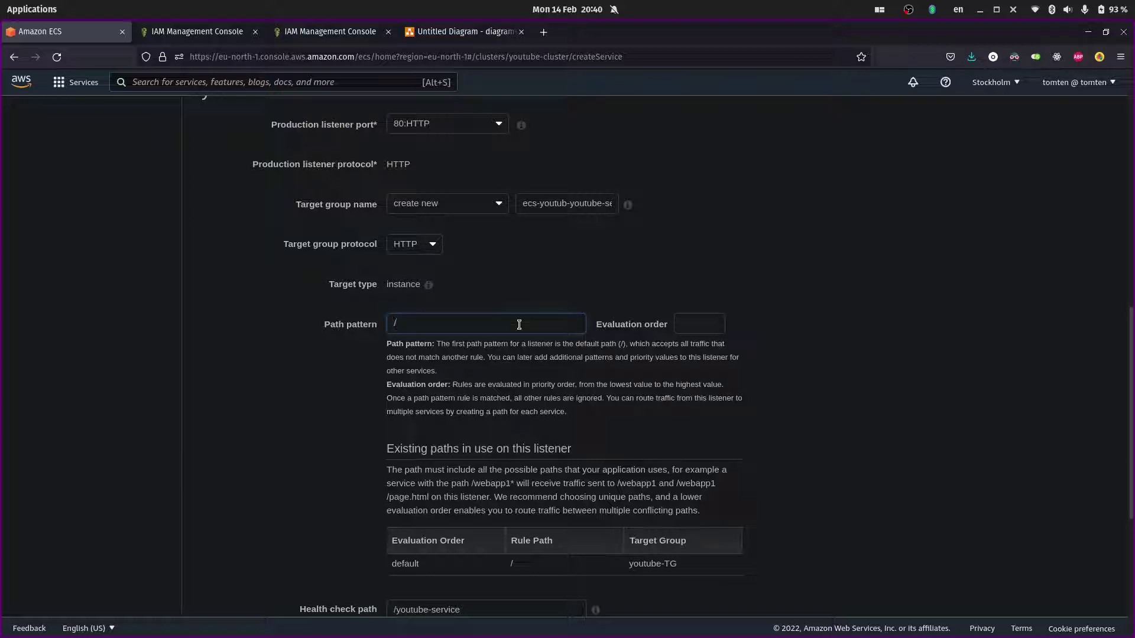
pyautogui.click(705, 330)
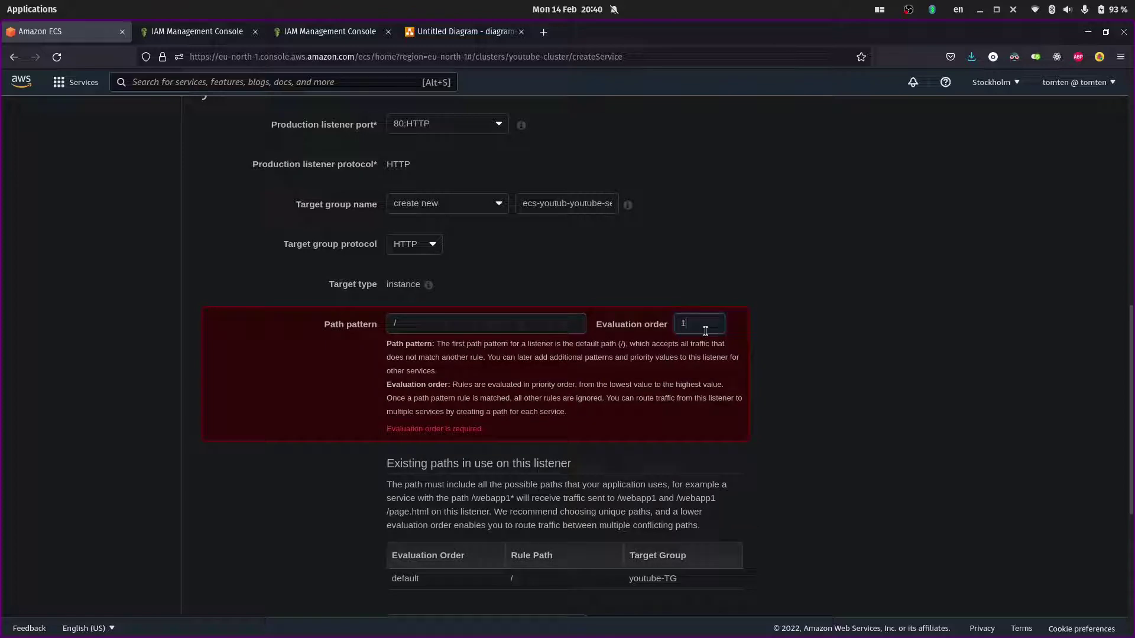
pyautogui.write('1')
# - Set the health check path to / and continue to the auto scaling settings
pyautogui.scroll(-5, 215, 284)
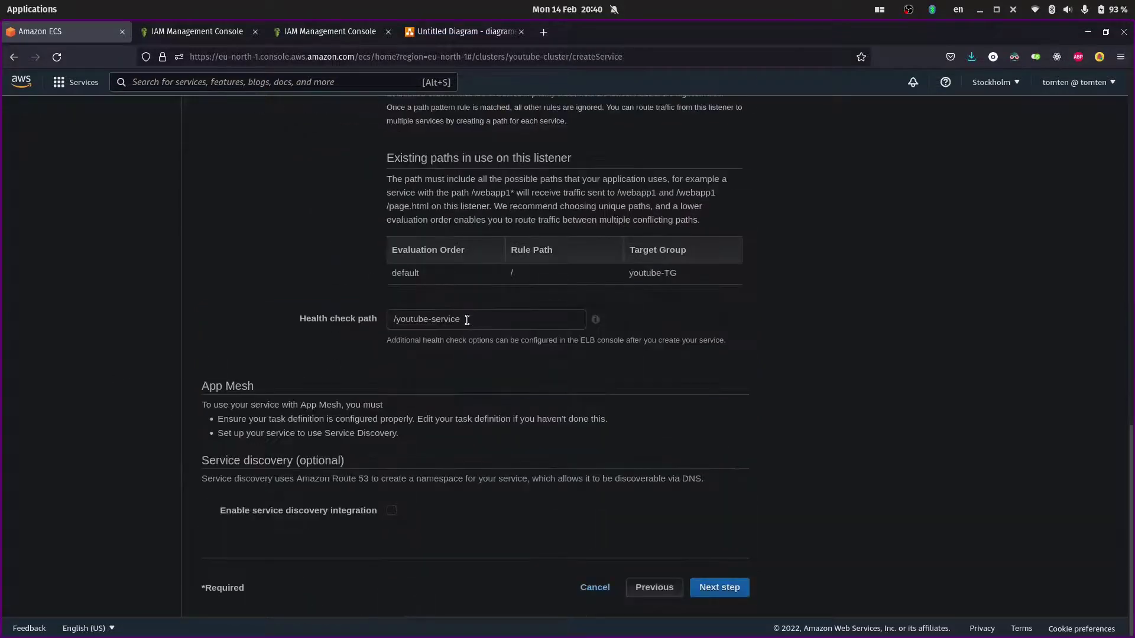
pyautogui.moveTo(399, 319); pyautogui.dragTo(523, 329)
pyautogui.press('BackSpace')
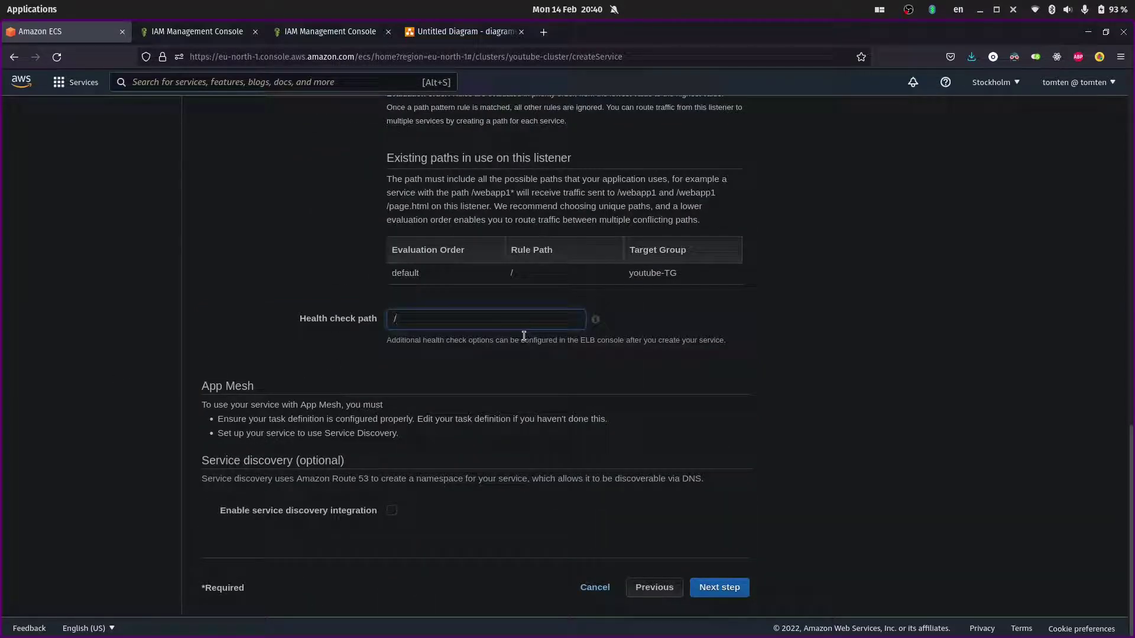
pyautogui.click(214, 284)
pyautogui.click(727, 589)
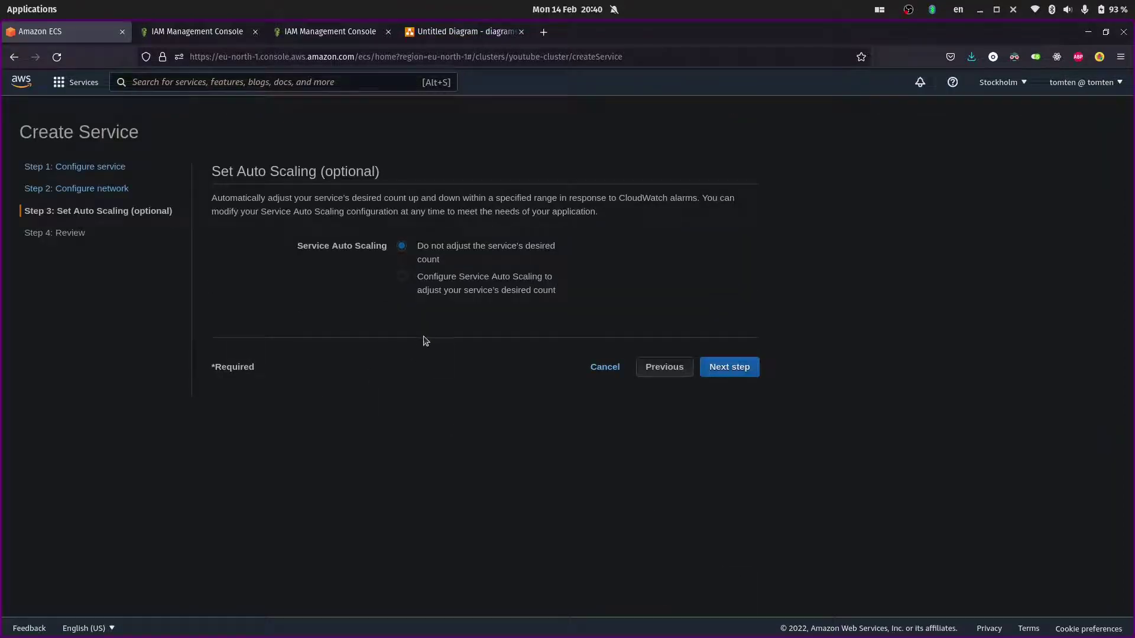
# - Leave auto scaling unconfigured, review and create the service, and open its page
pyautogui.click(734, 377)
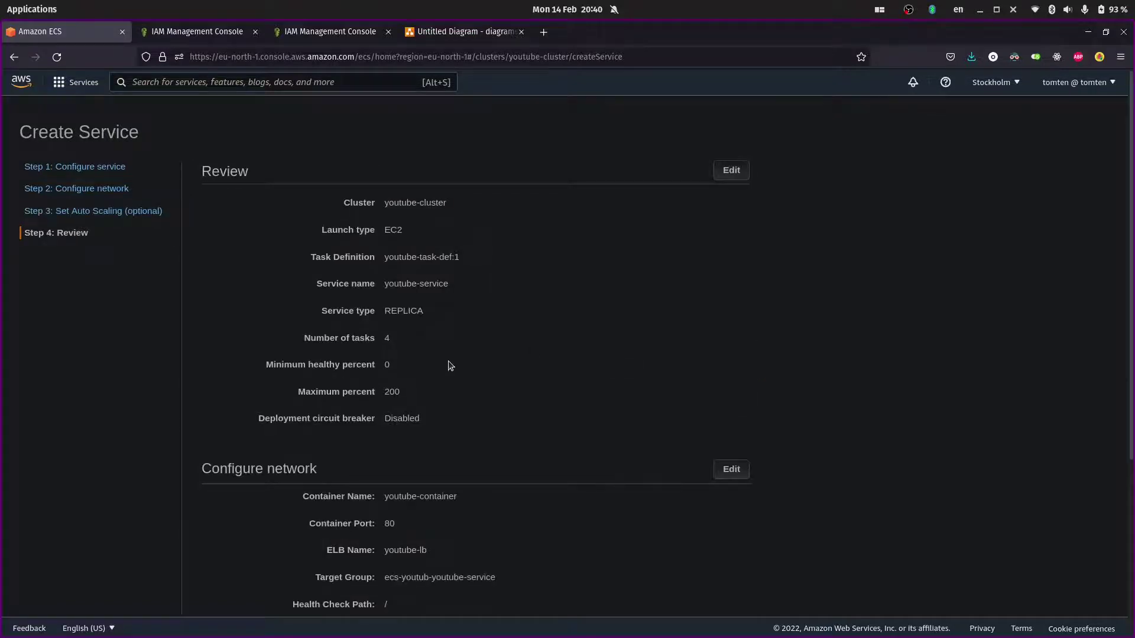
pyautogui.scroll(-3, 453, 363)
pyautogui.scroll(-2, 473, 363)
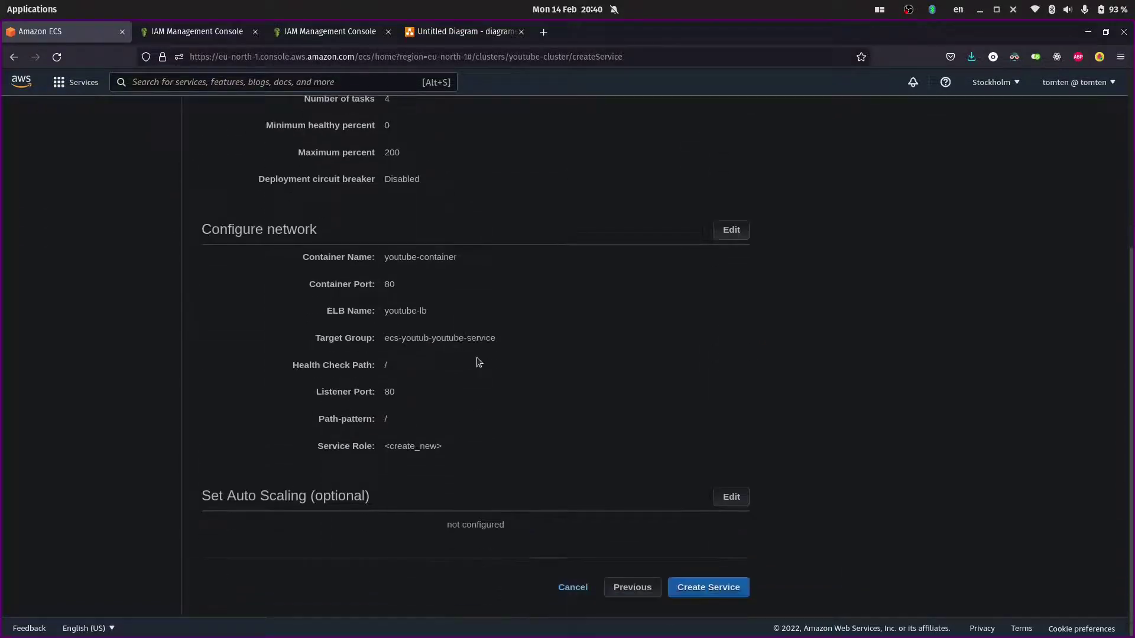
pyautogui.click(709, 588)
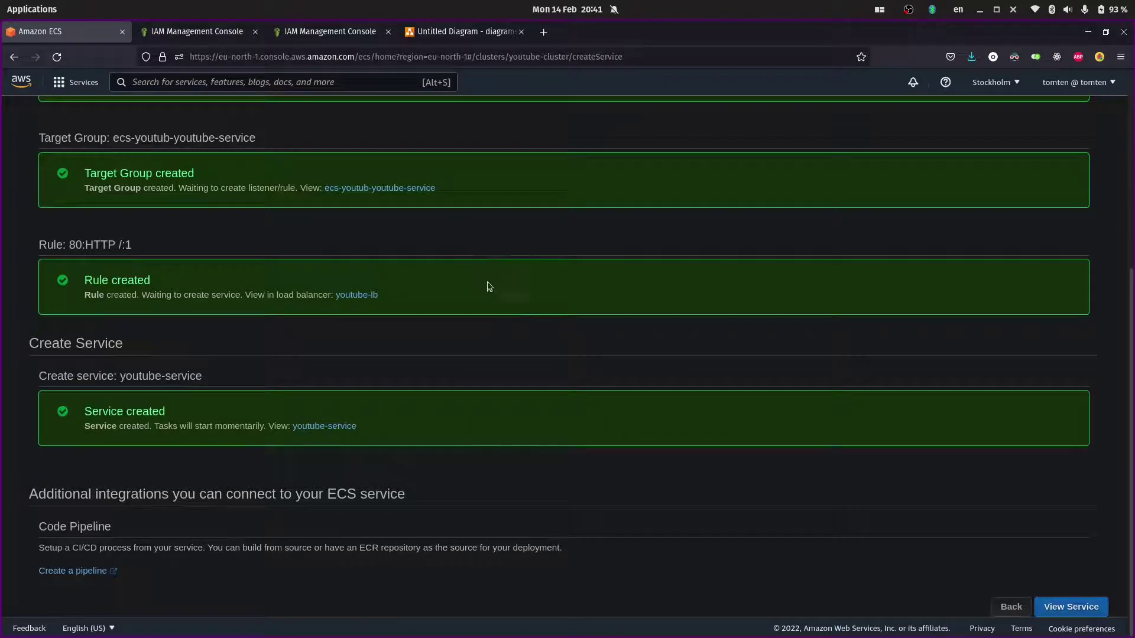
pyautogui.click(1071, 607)
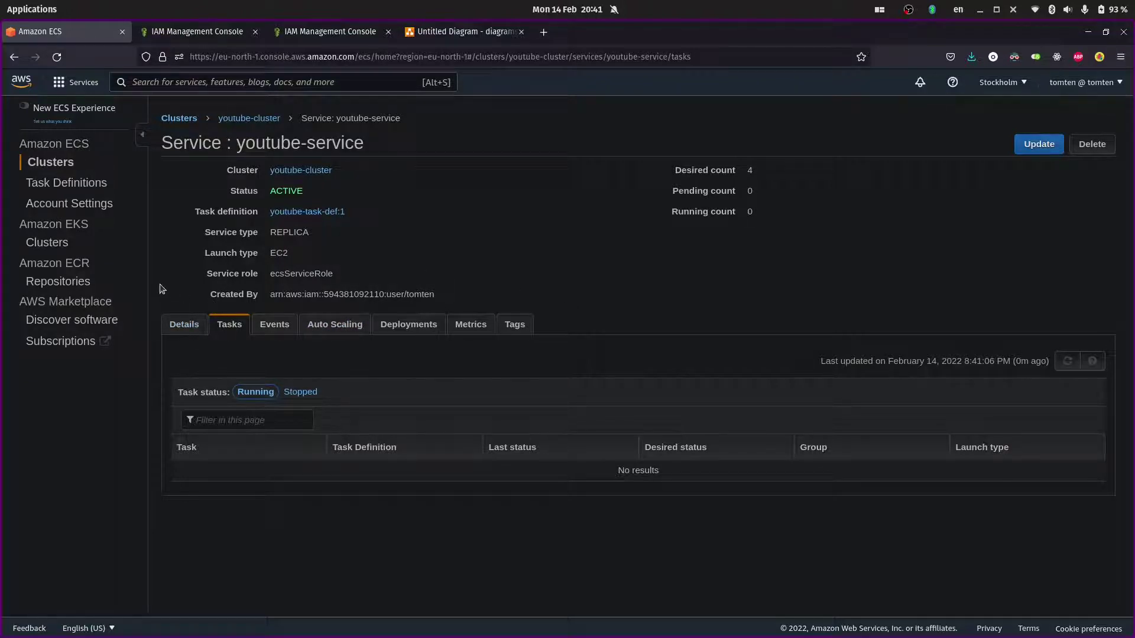
# - Open the EC2 console in a new browser tab and view the list of instances
pyautogui.middleClick(13, 82)
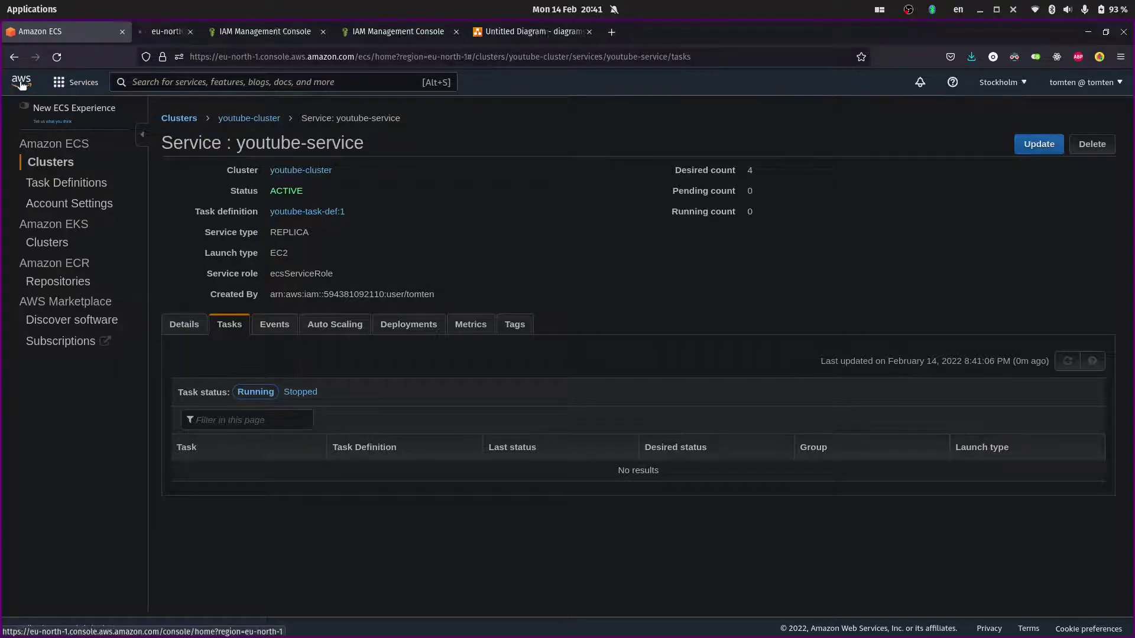
pyautogui.click(175, 33)
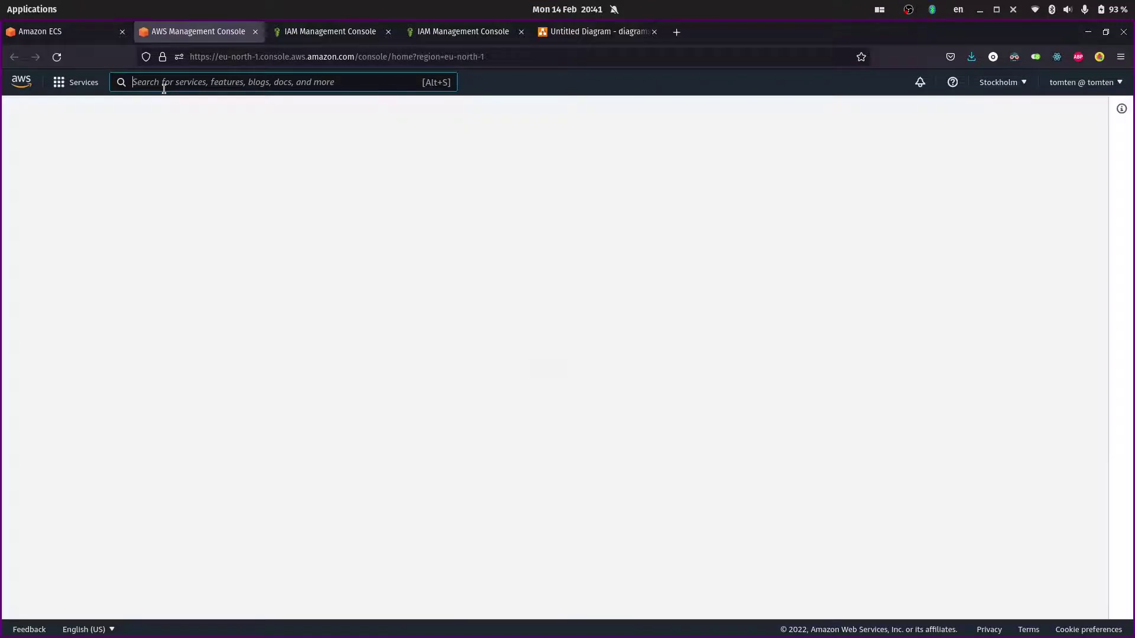
pyautogui.write('e')
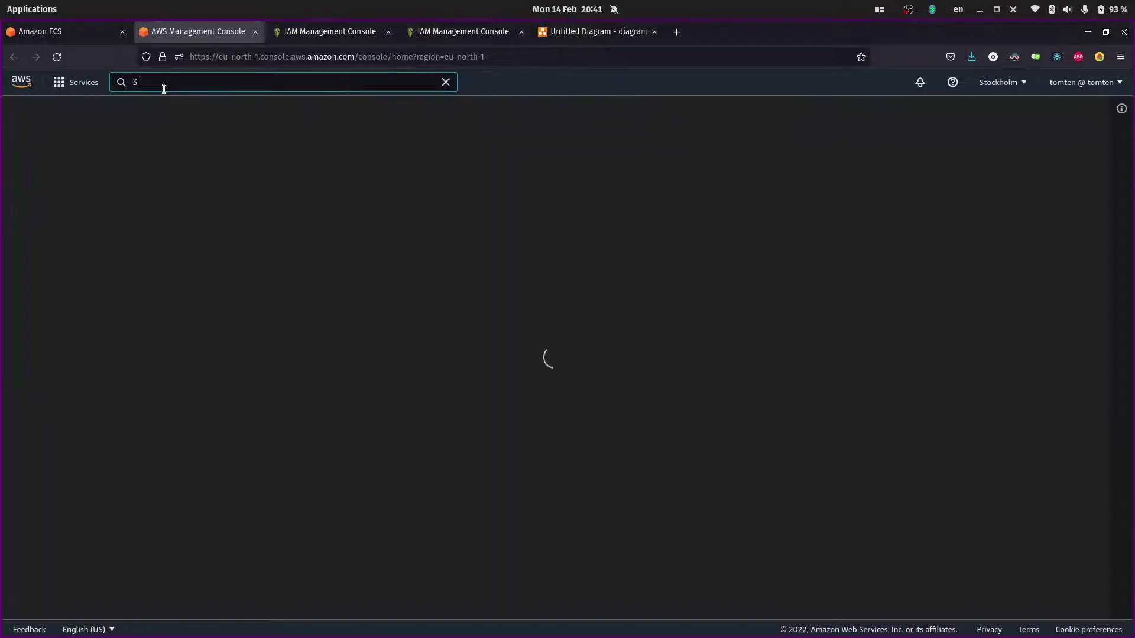
pyautogui.write('c2')
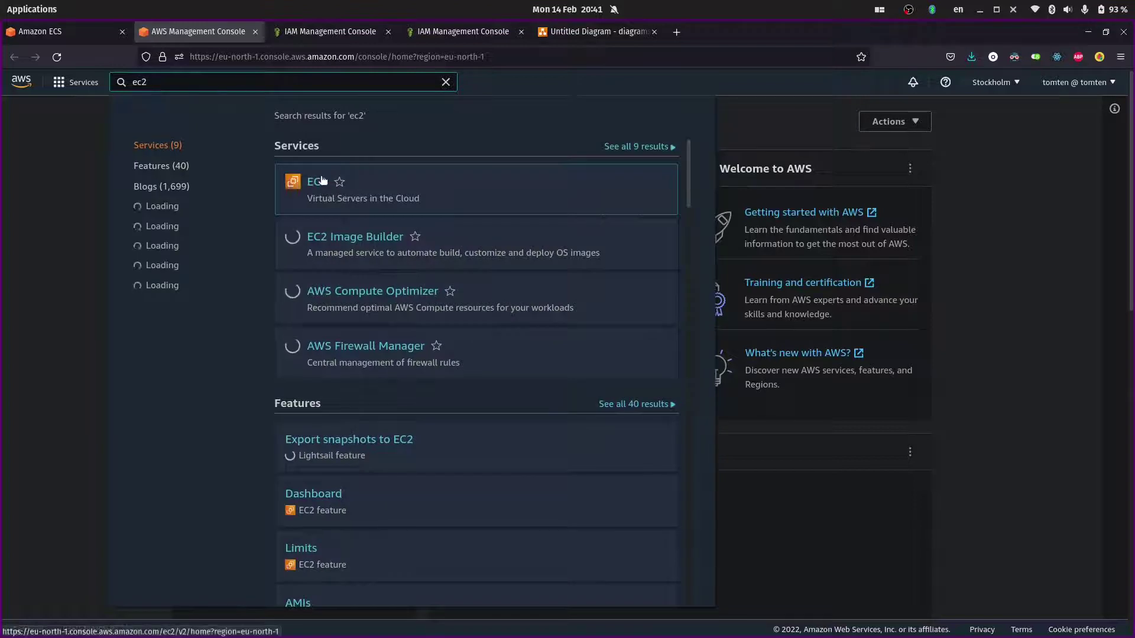
pyautogui.click(321, 182)
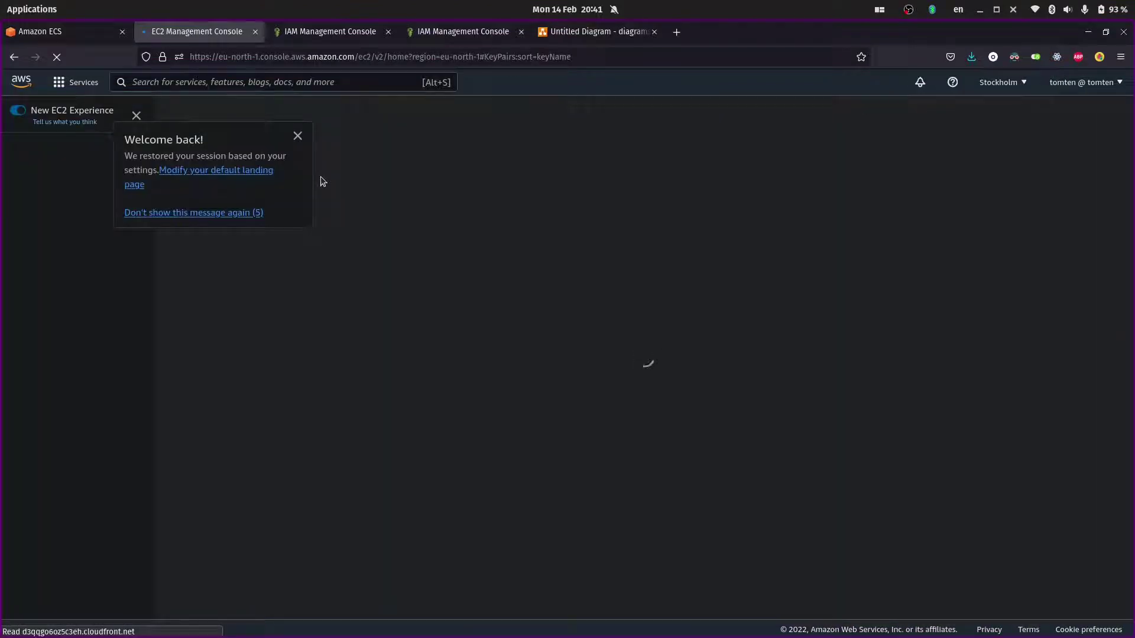
pyautogui.click(298, 137)
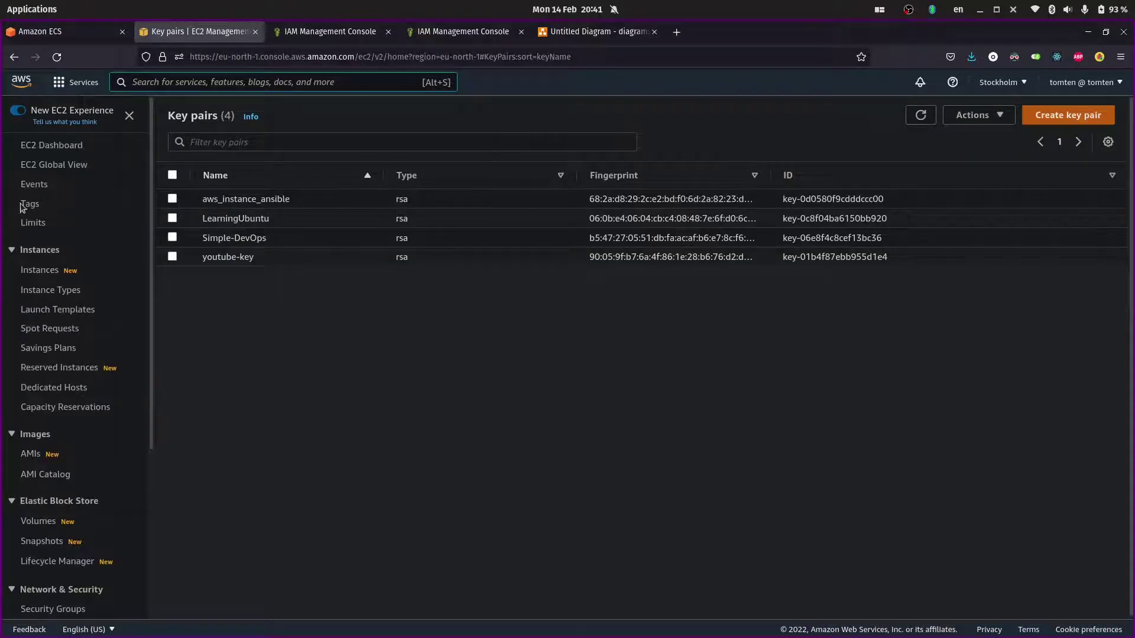
pyautogui.click(46, 269)
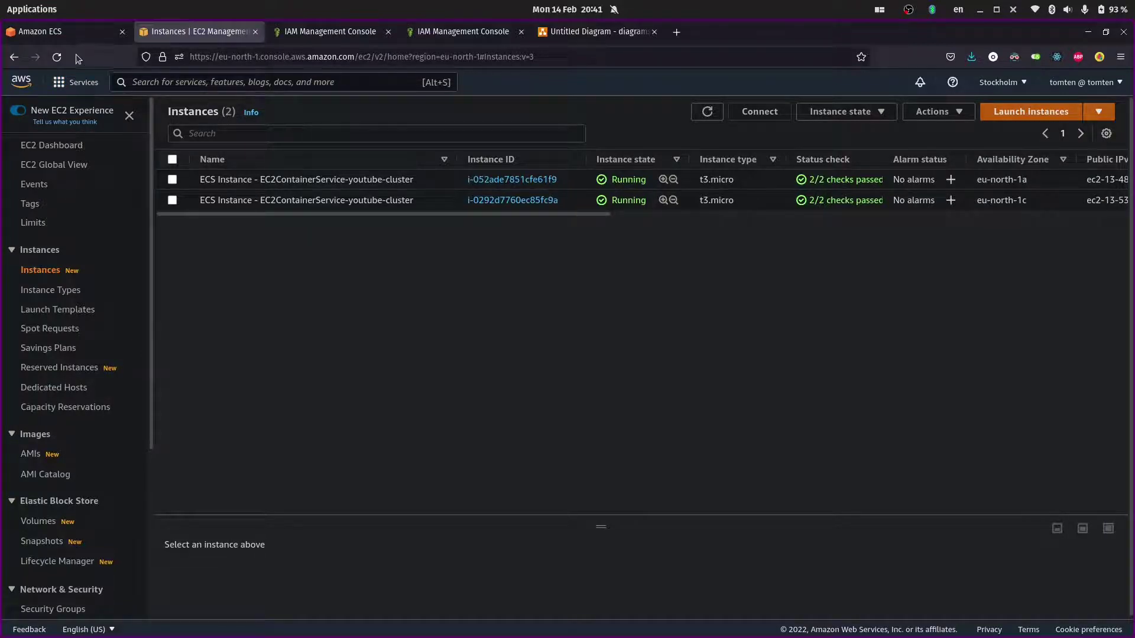
# - Find the CodePipeline service by searching for pipelines and start creating a new pipeline
pyautogui.click(186, 85)
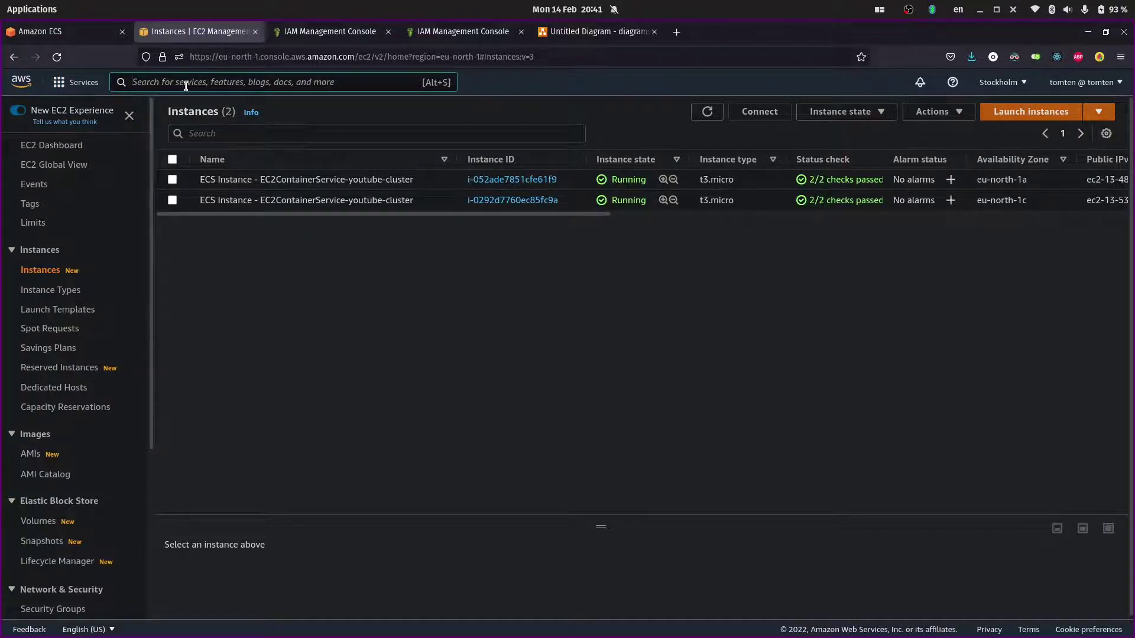
pyautogui.write('pipelines')
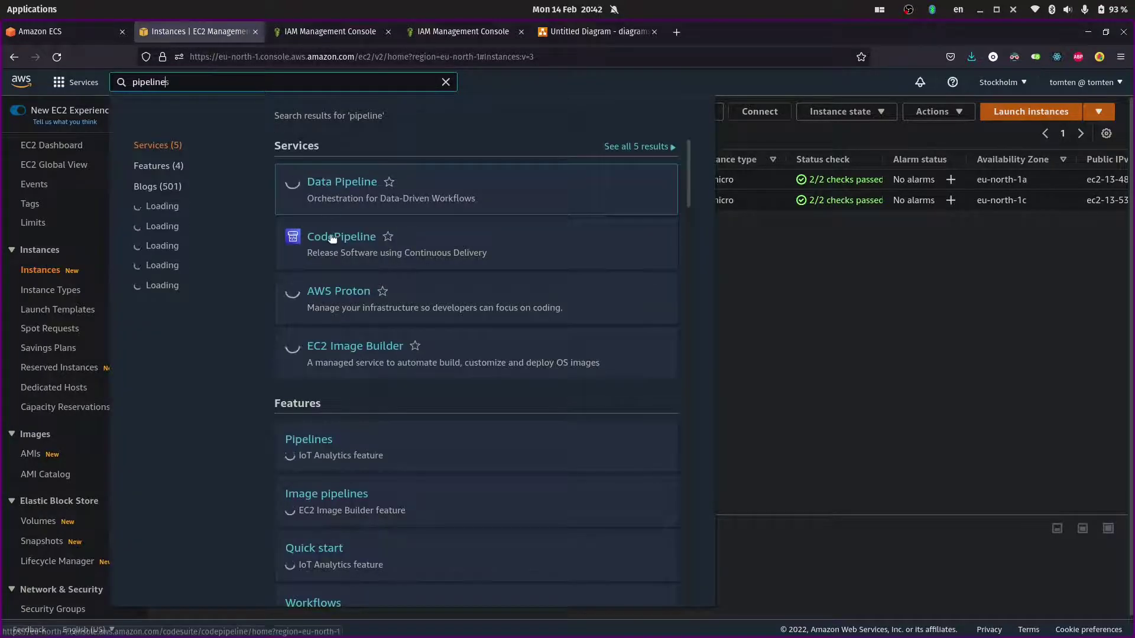
pyautogui.click(332, 238)
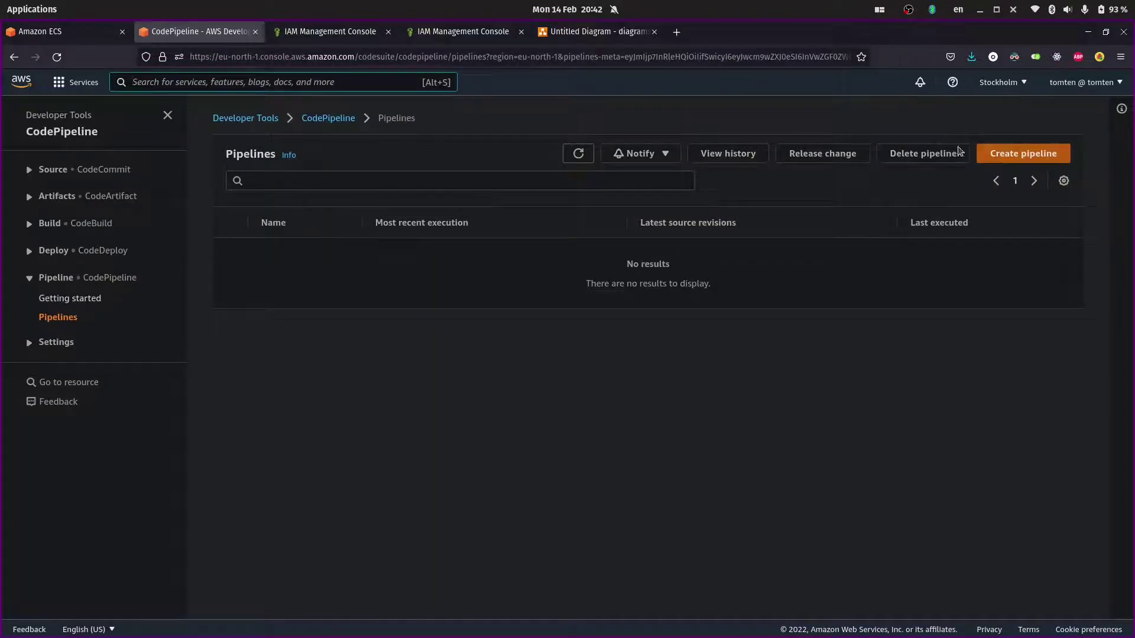
pyautogui.click(1022, 154)
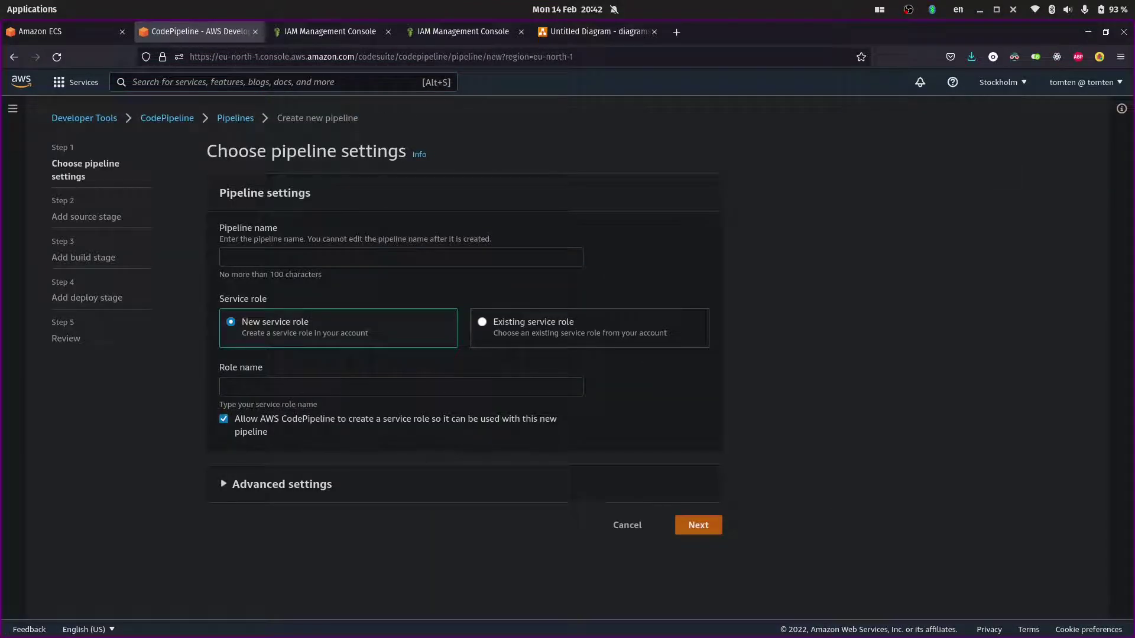
# - Name the new pipeline youtube-pipeline
pyautogui.click(246, 259)
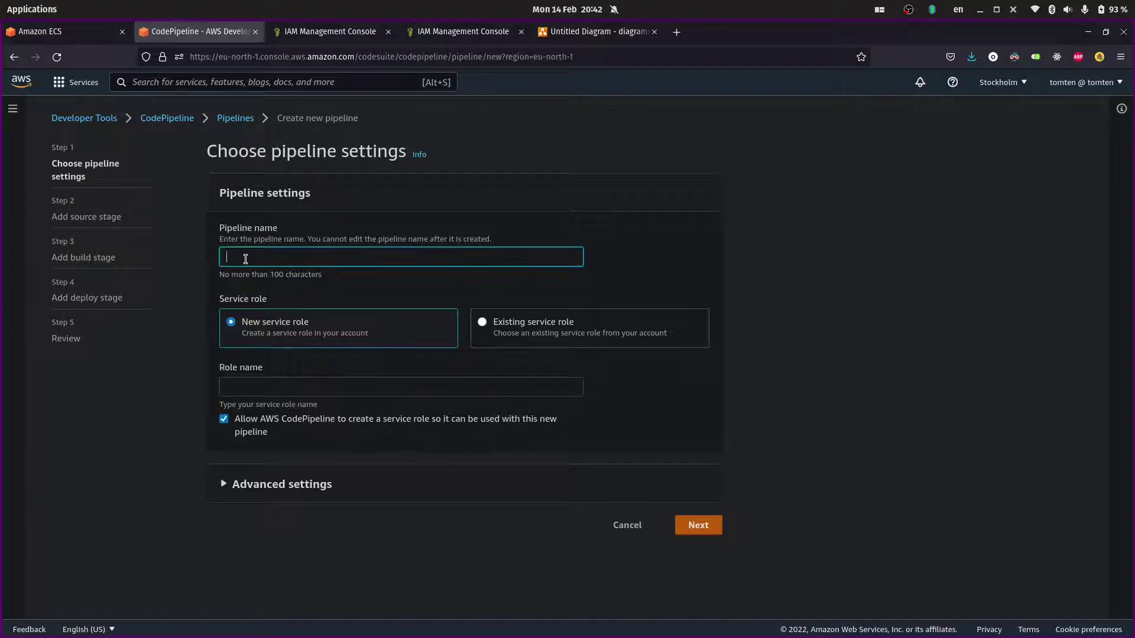
pyautogui.write('youtube-pip')
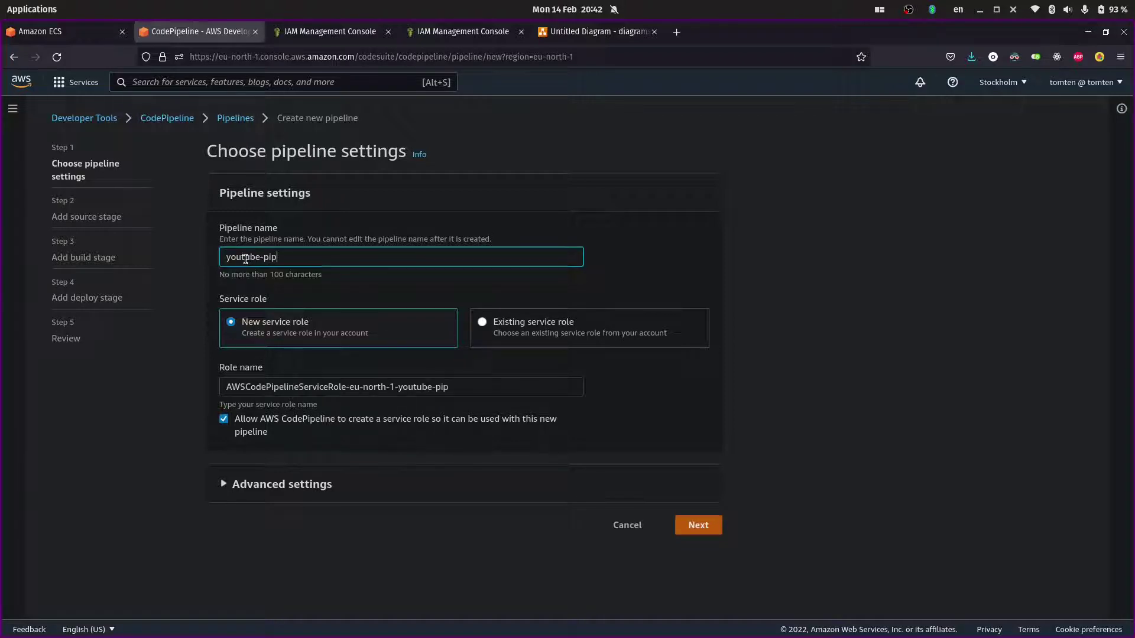
pyautogui.write('eline')
# - Copy the generated service role name to the clipboard and continue to the source stage
pyautogui.click(247, 387)
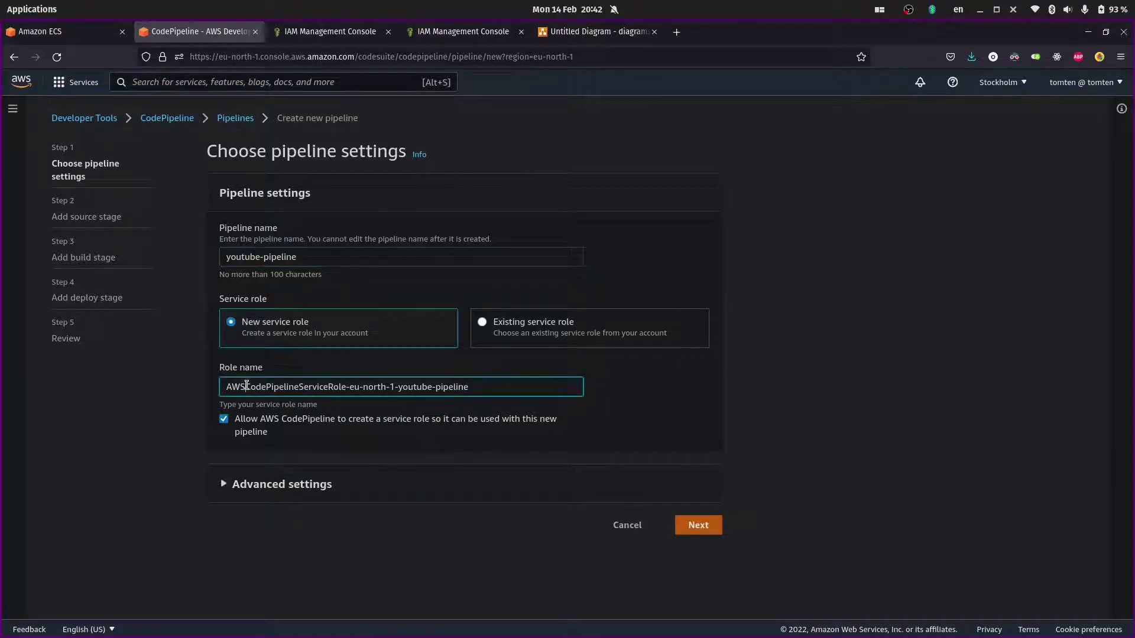
pyautogui.tripleClick(246, 387)
pyautogui.click(246, 387)
pyautogui.tripleClick(246, 387)
pyautogui.rightClick(246, 388)
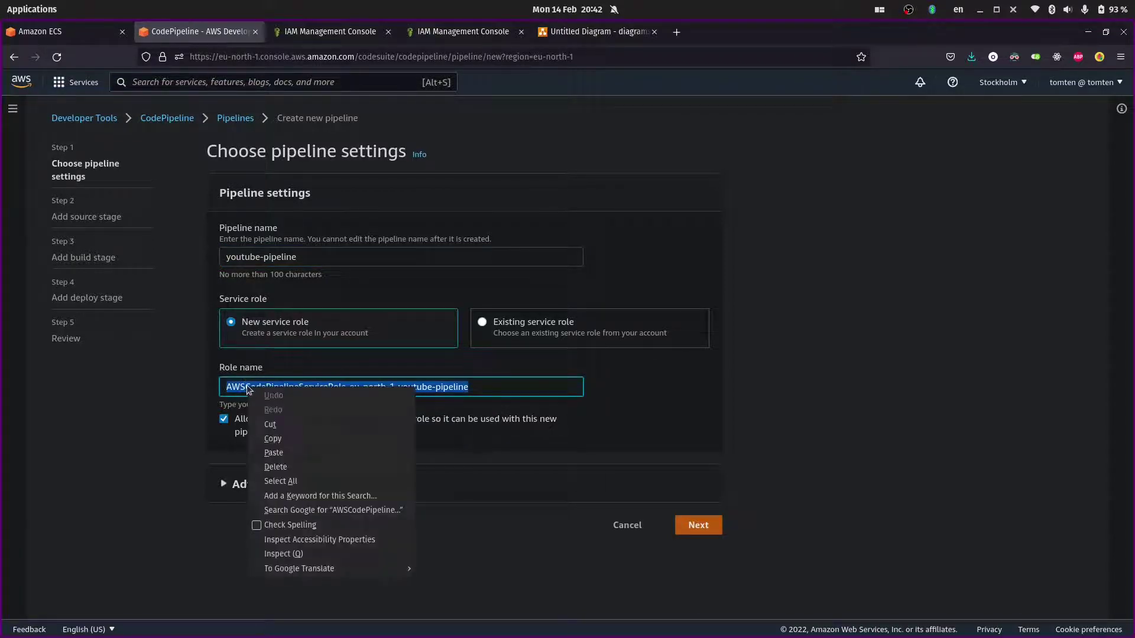
pyautogui.click(273, 438)
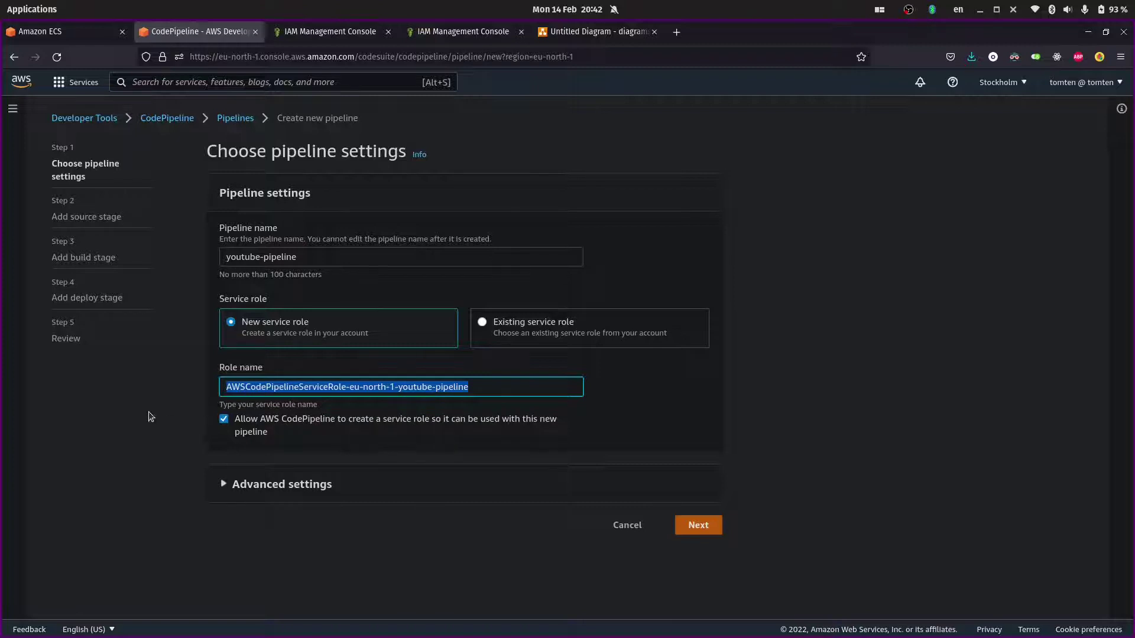
pyautogui.click(690, 525)
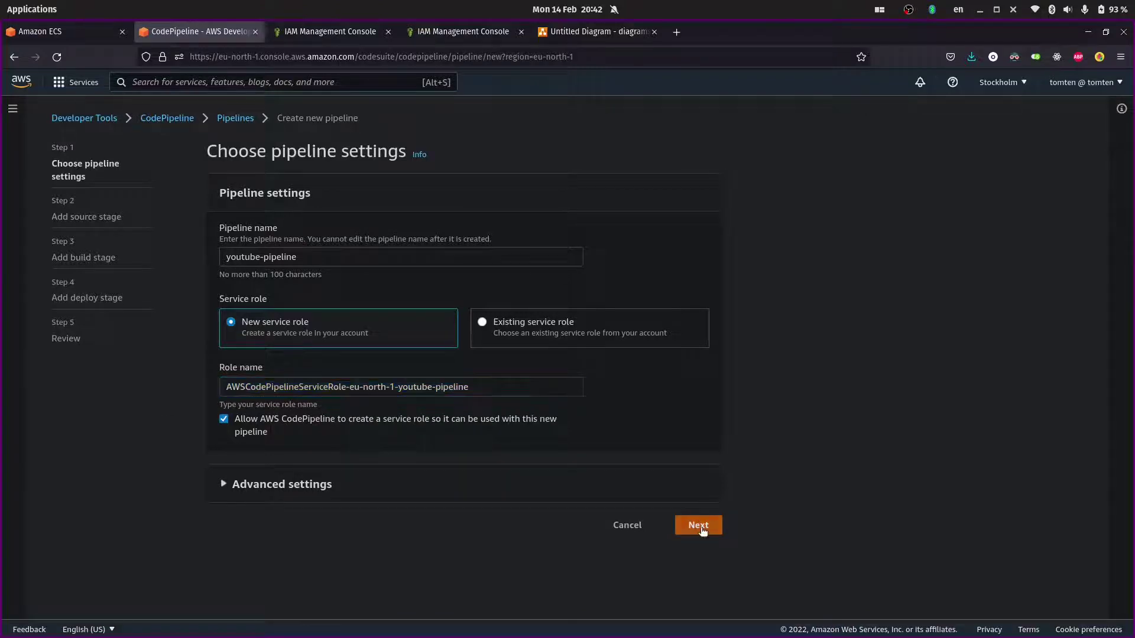
# - Configure the source stage with AWS CodeCommit, the youtube repository and the master branch, and continue to the build stage
pyautogui.click(329, 259)
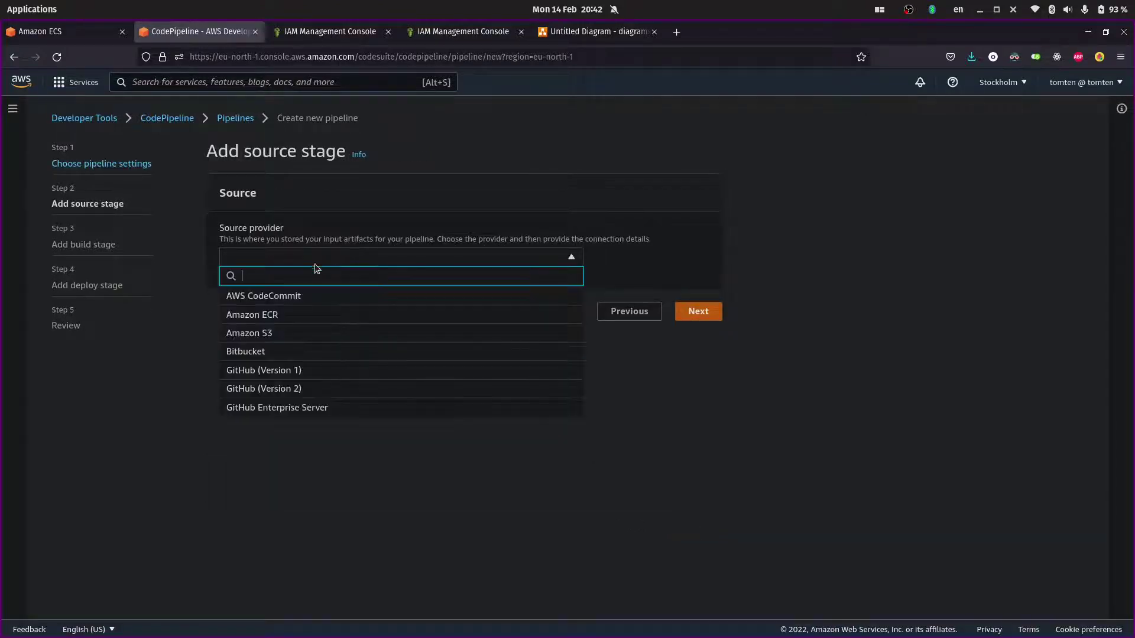
pyautogui.click(313, 295)
pyautogui.click(275, 314)
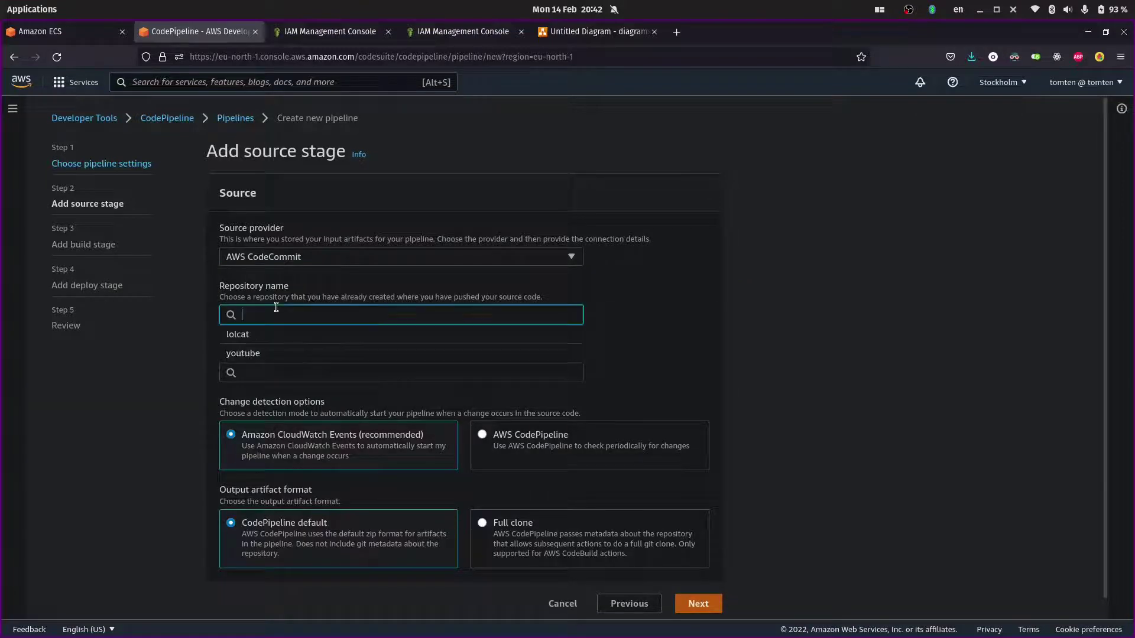
pyautogui.click(246, 355)
pyautogui.click(246, 372)
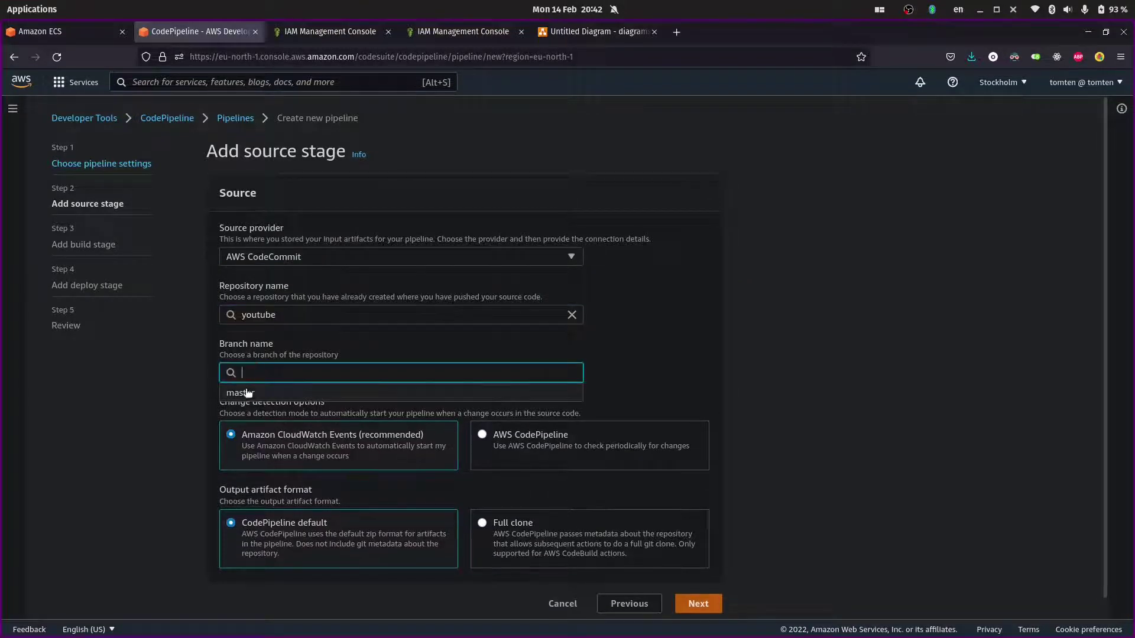
pyautogui.click(248, 395)
pyautogui.scroll(-2, 116, 369)
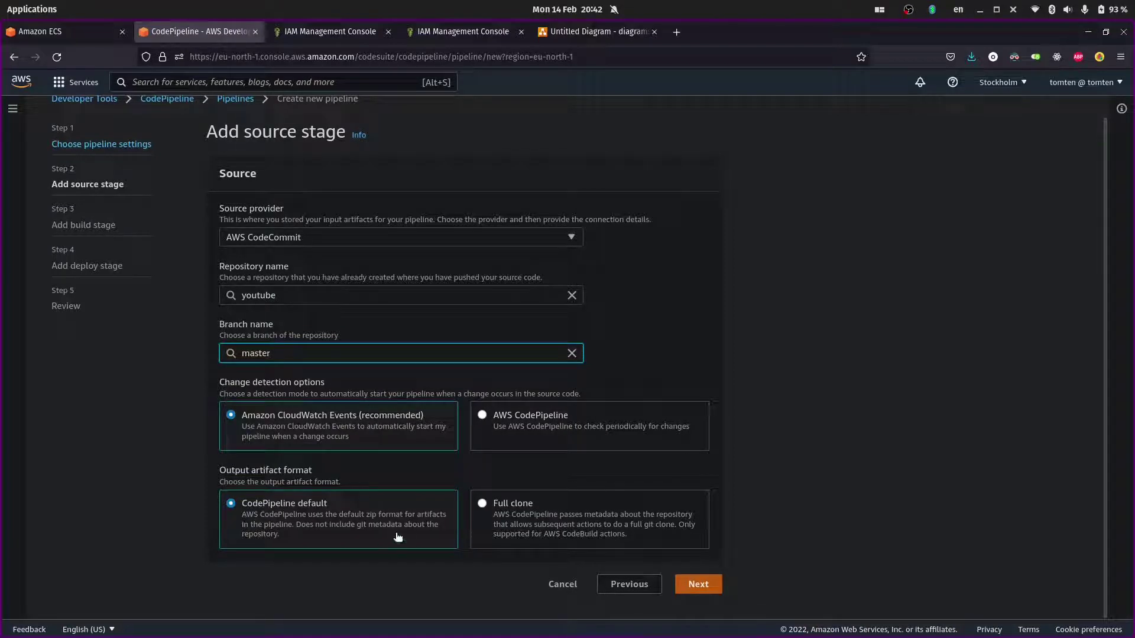
pyautogui.click(692, 584)
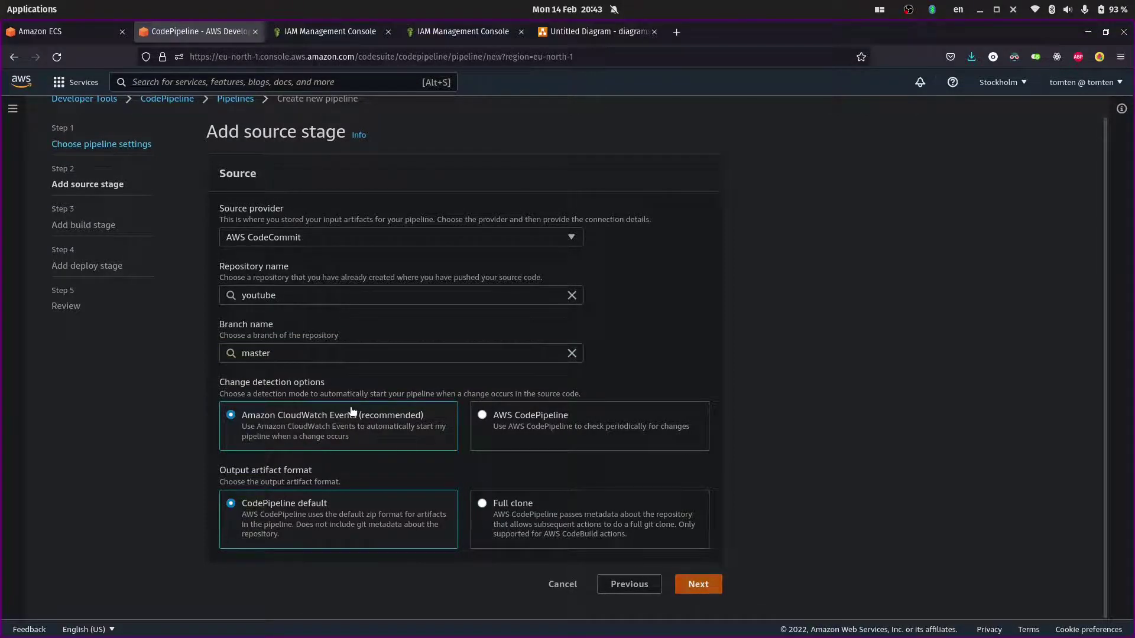
# - Set the build stage to AWS CodeBuild with the youtube project and continue to the deploy stage
pyautogui.click(297, 259)
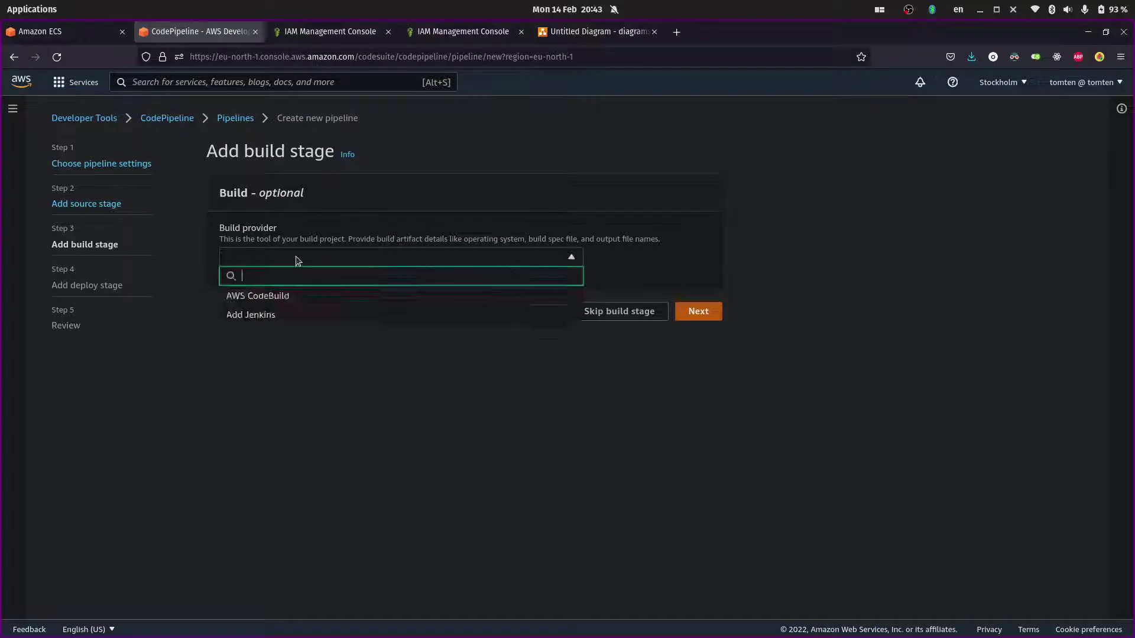
pyautogui.click(283, 299)
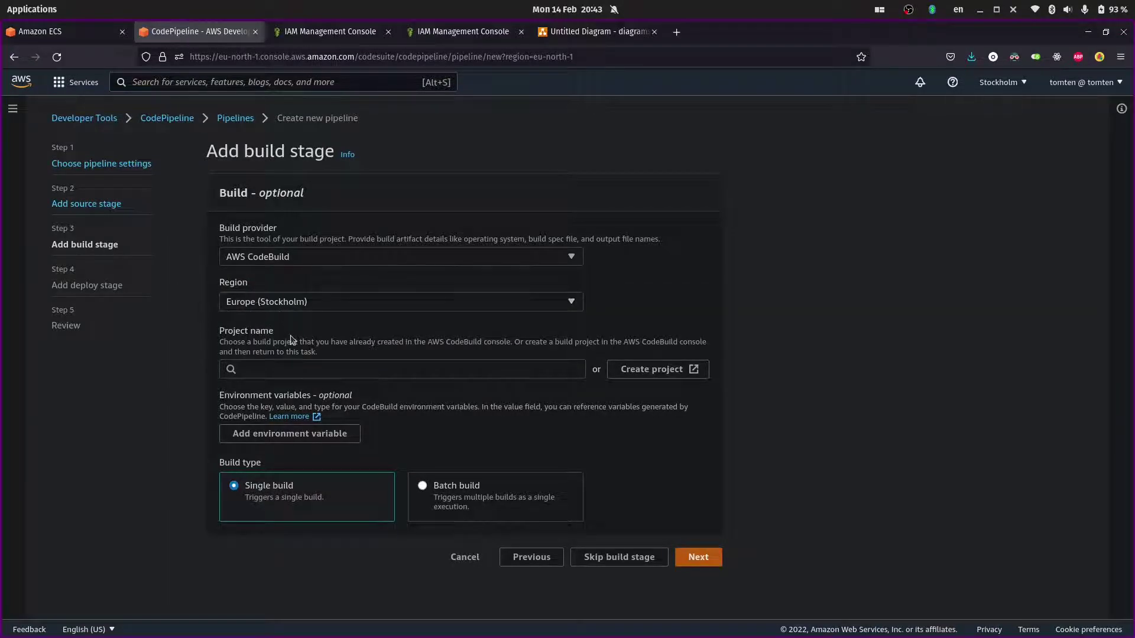
pyautogui.click(341, 369)
pyautogui.click(259, 388)
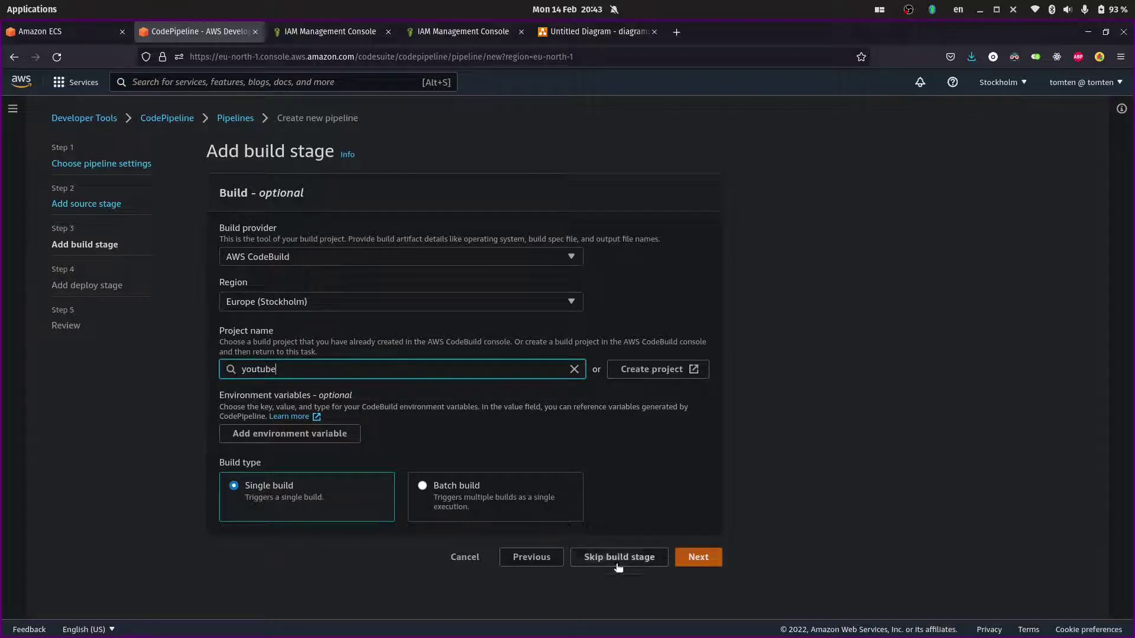
pyautogui.click(699, 557)
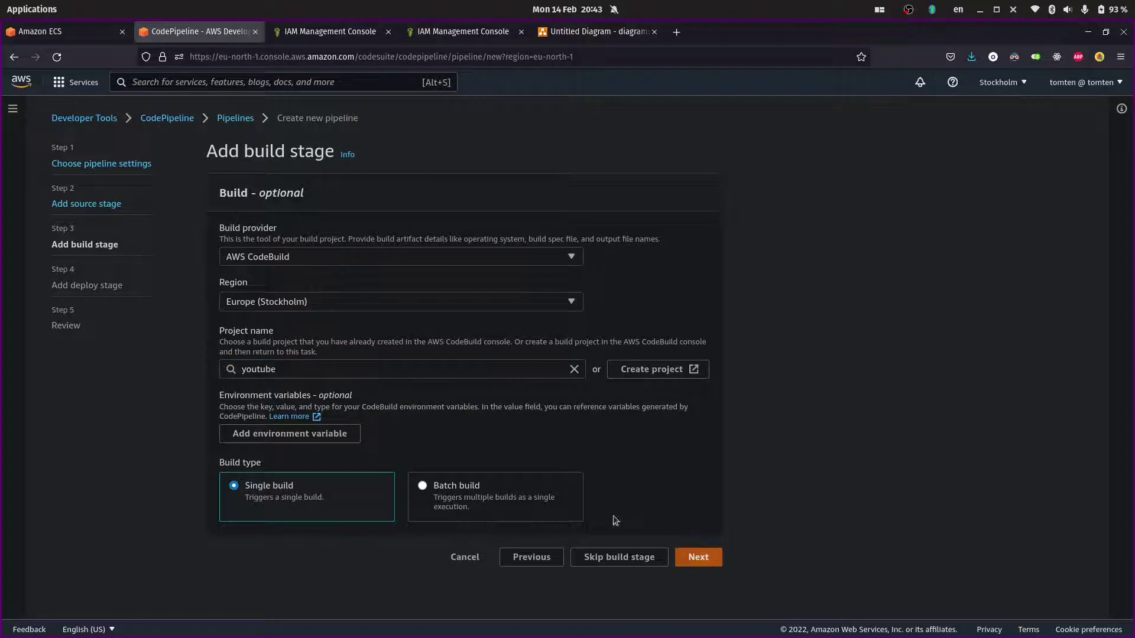
# - Set the deploy provider to Amazon ECS with the cluster youtube-cluster and the service youtube-service
pyautogui.click(298, 260)
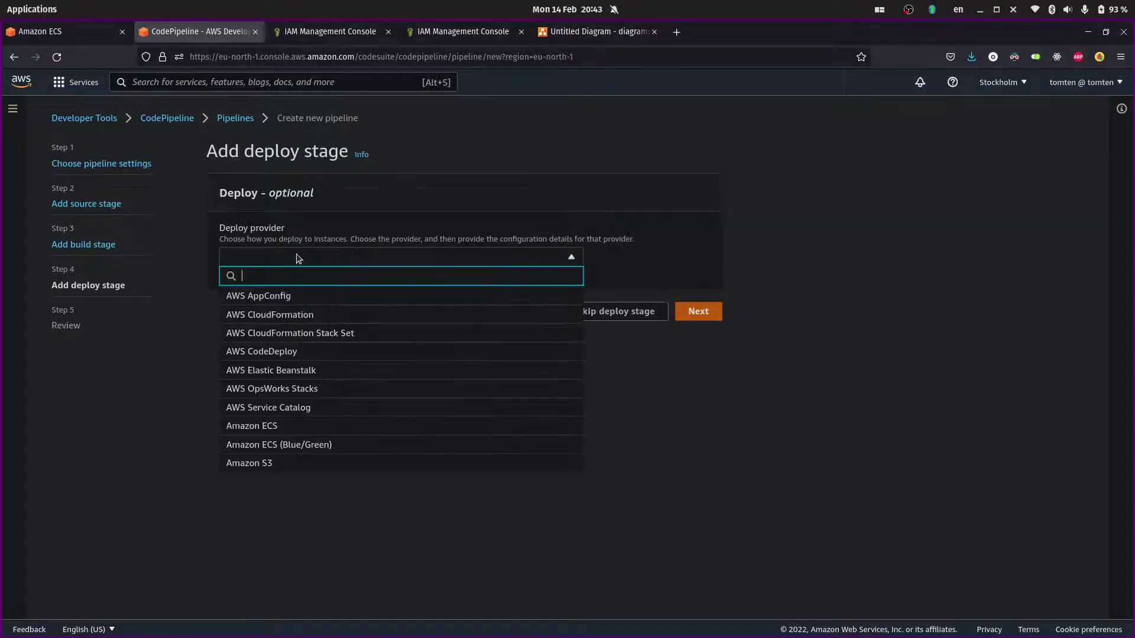
pyautogui.click(284, 425)
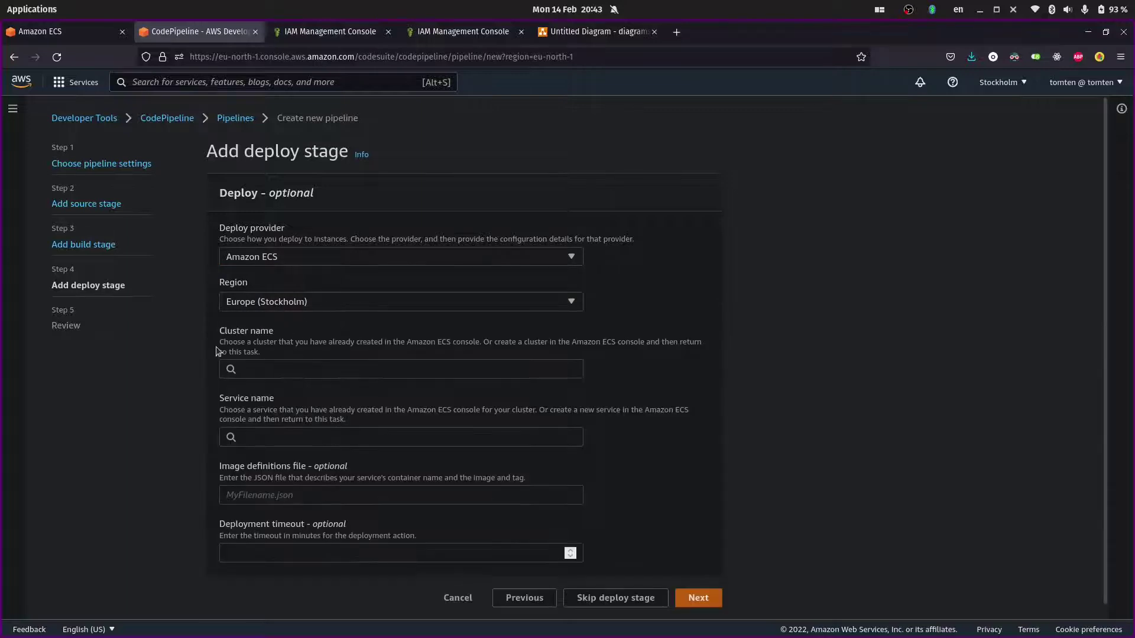
pyautogui.scroll(-1, 260, 340)
pyautogui.click(255, 355)
pyautogui.click(260, 377)
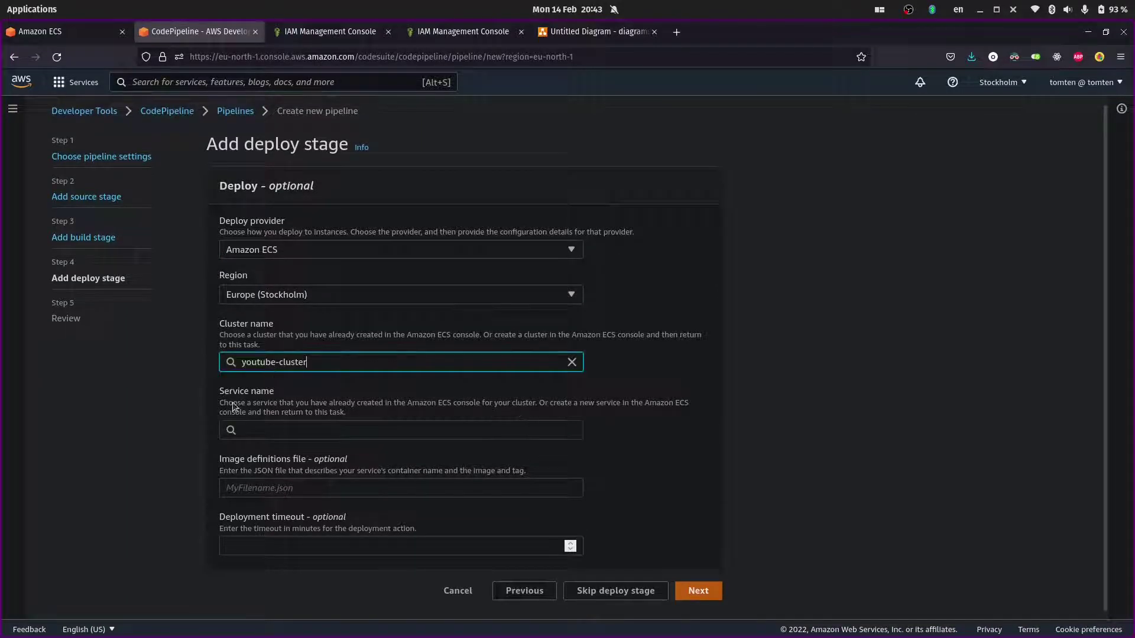
pyautogui.click(250, 434)
pyautogui.click(259, 450)
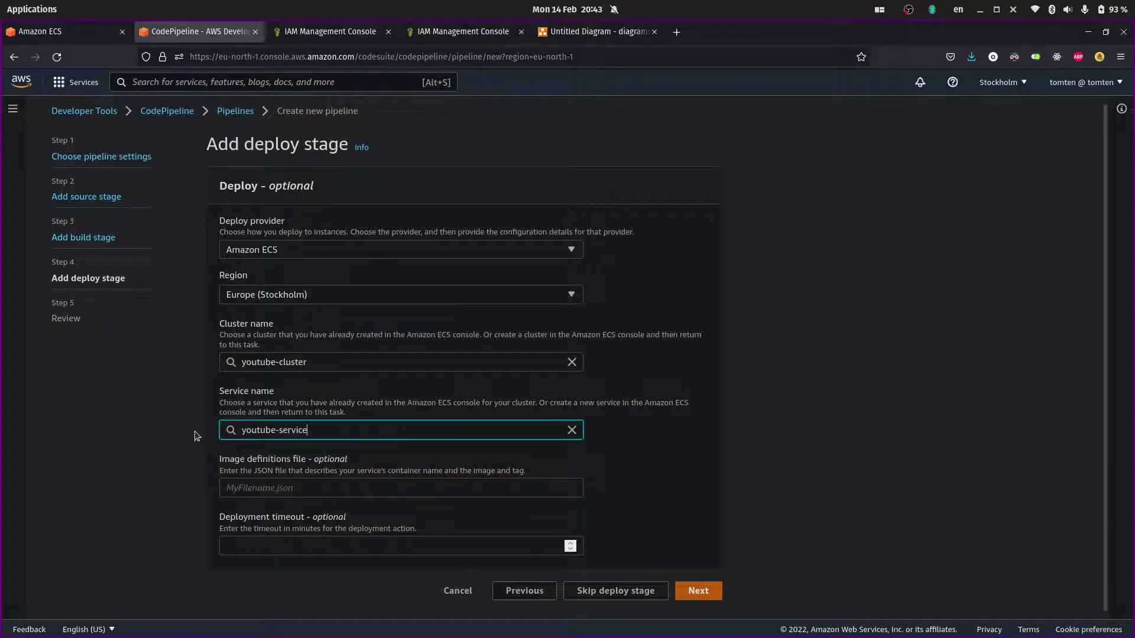
# - Set the image definitions file to imagedefinitions.json, then review and create the pipeline
pyautogui.click(290, 482)
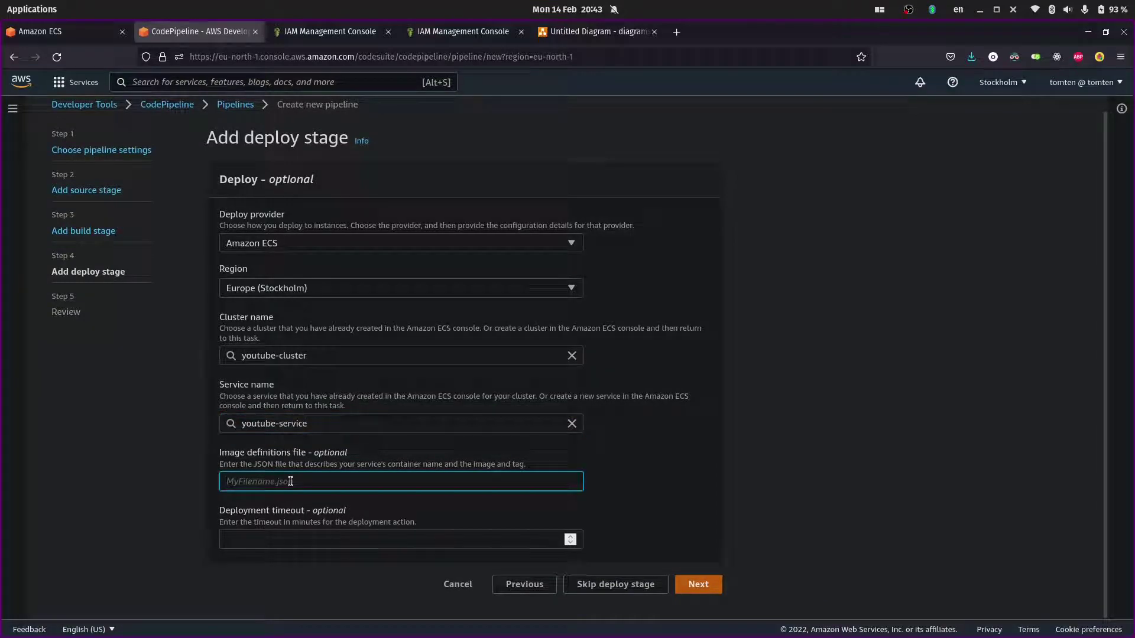
pyautogui.write('imagedefinitions.json')
pyautogui.click(699, 586)
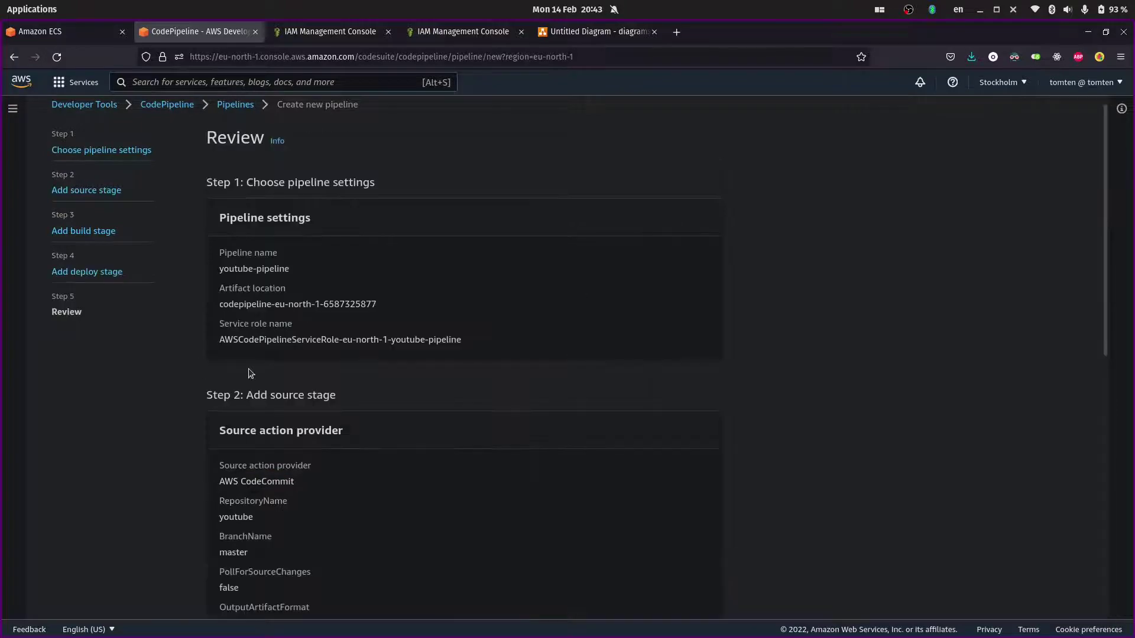
pyautogui.scroll(-8, 248, 370)
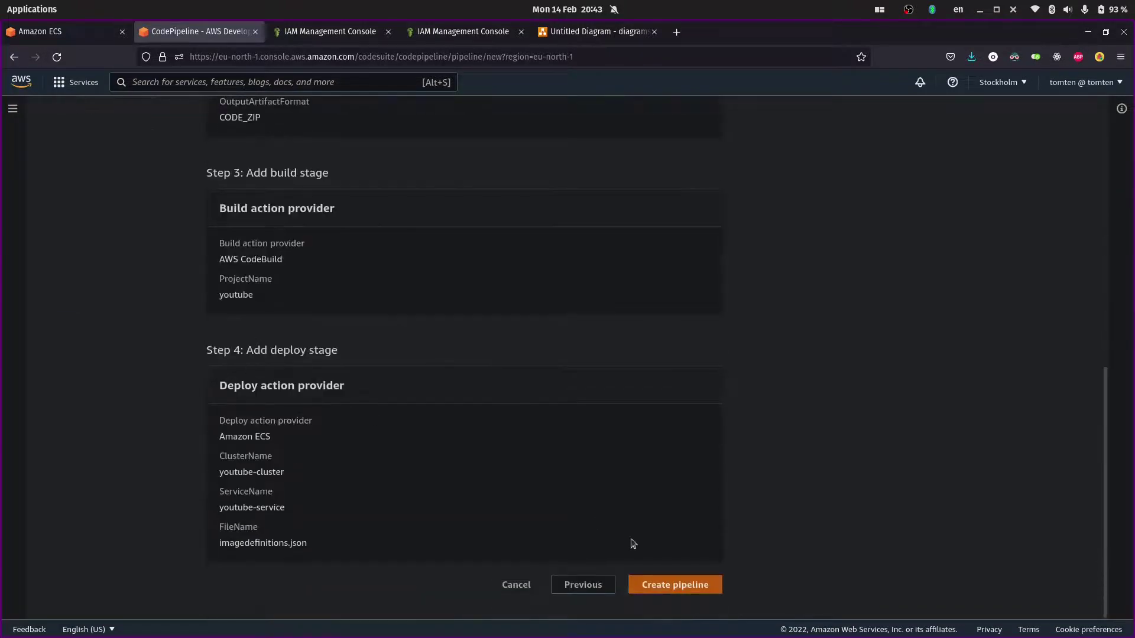
pyautogui.click(651, 582)
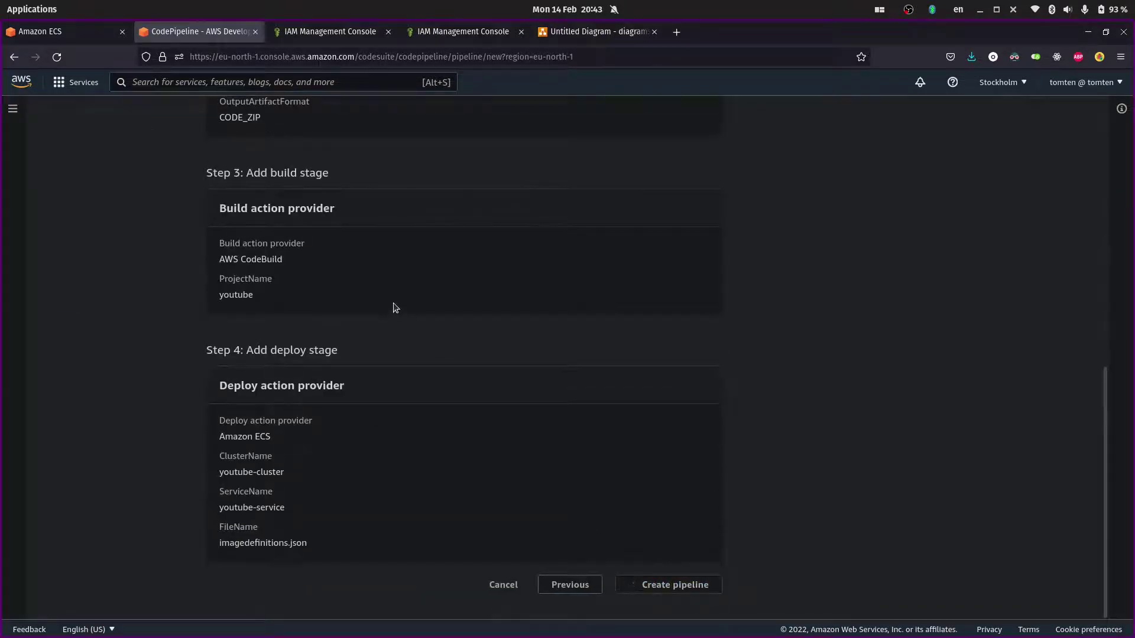
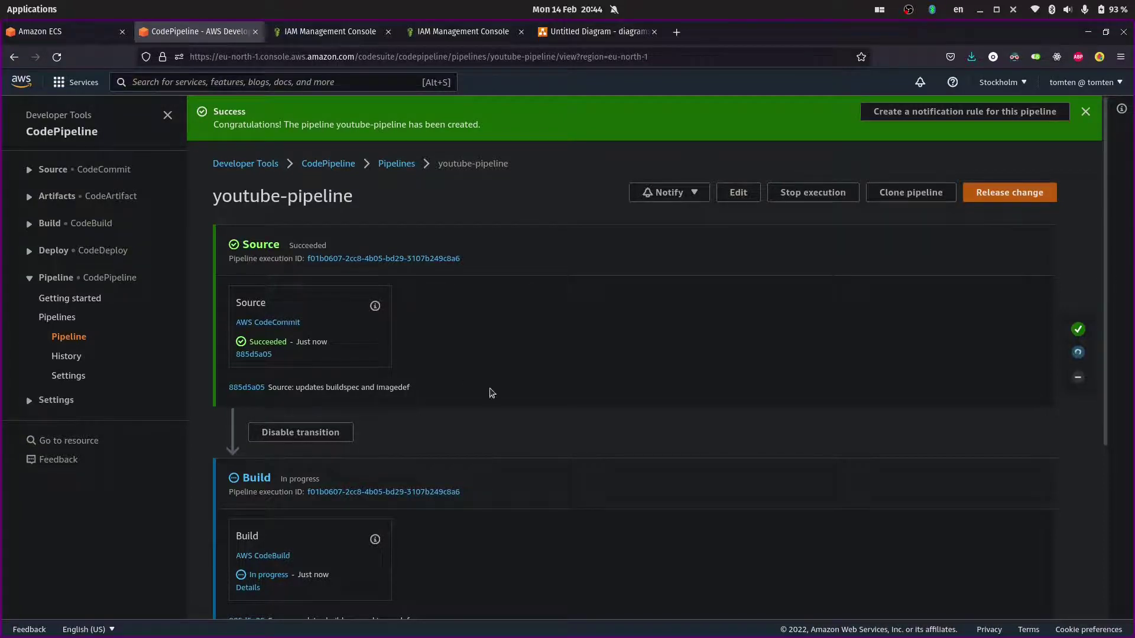
# - Switch to the Amazon ECS browser tab and open the IAM roles list there
pyautogui.scroll(-3, 603, 352)
pyautogui.scroll(3, 483, 319)
pyautogui.click(53, 31)
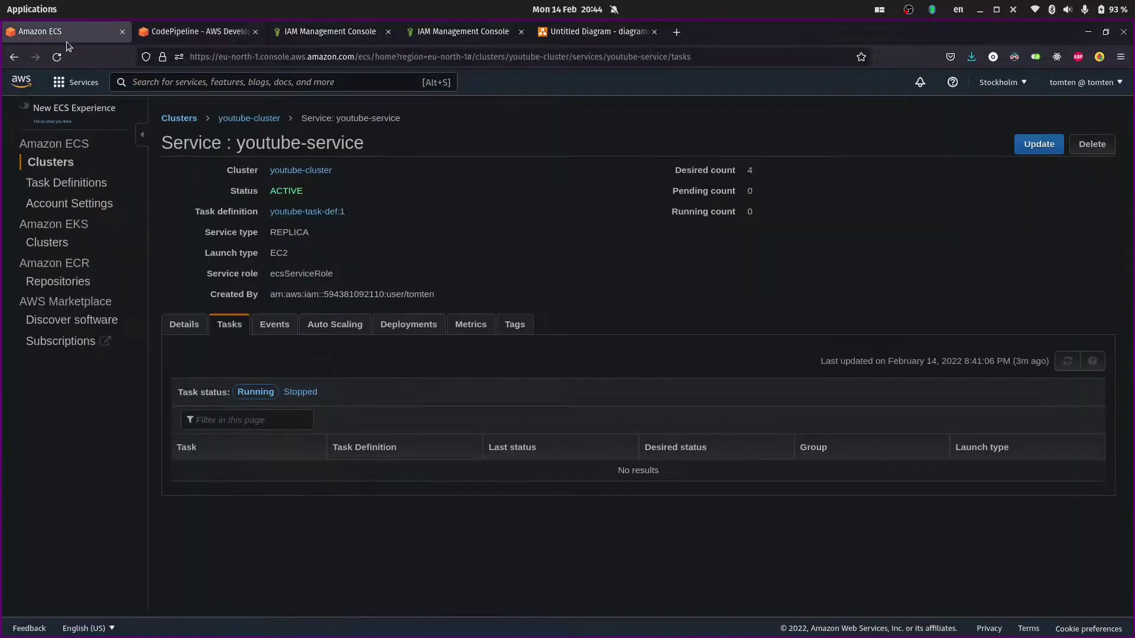
pyautogui.click(176, 84)
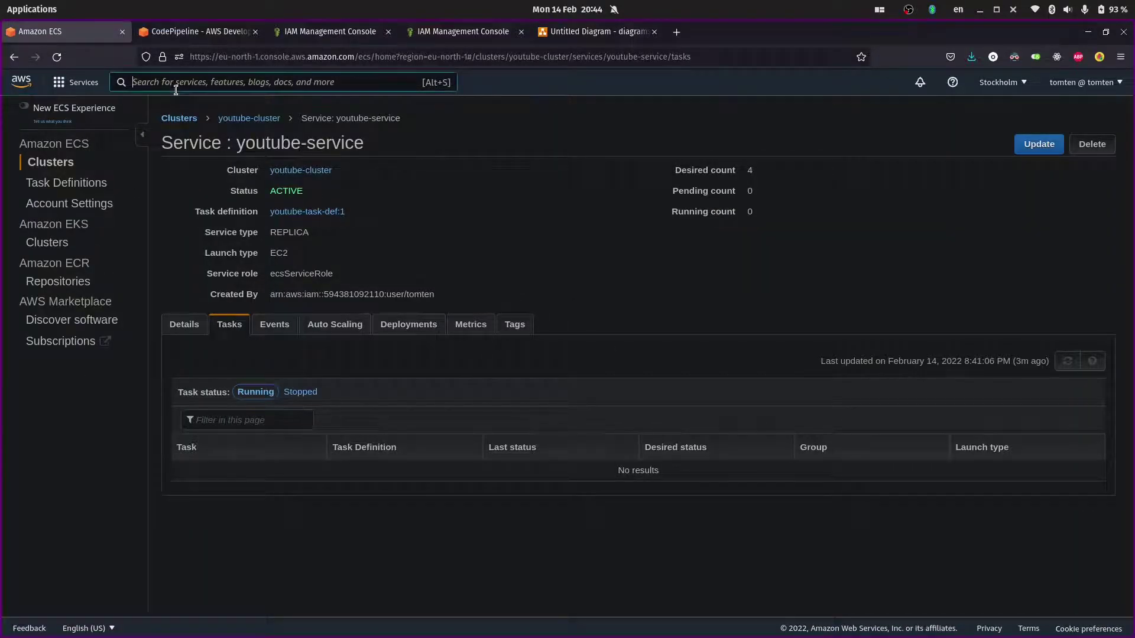
pyautogui.write('IAM')
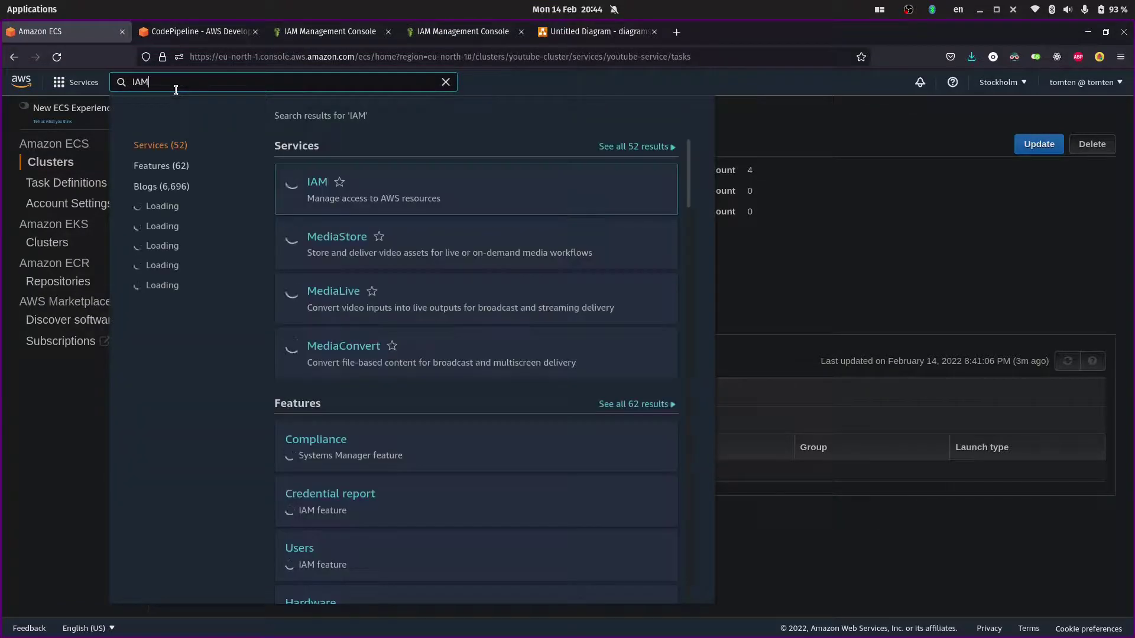
pyautogui.click(314, 183)
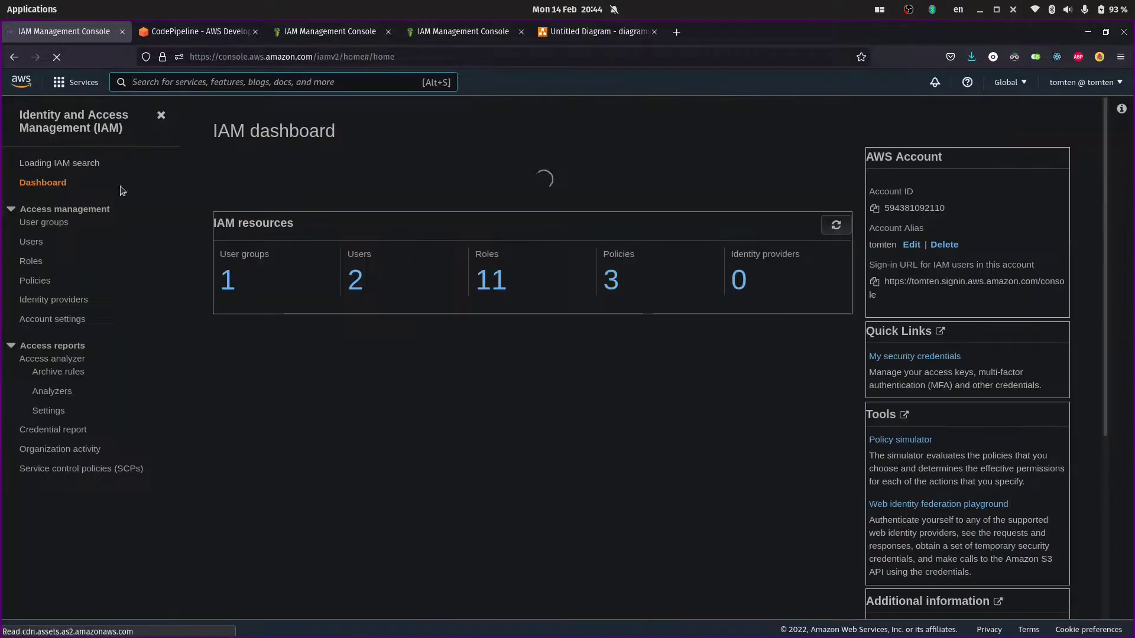
pyautogui.click(36, 267)
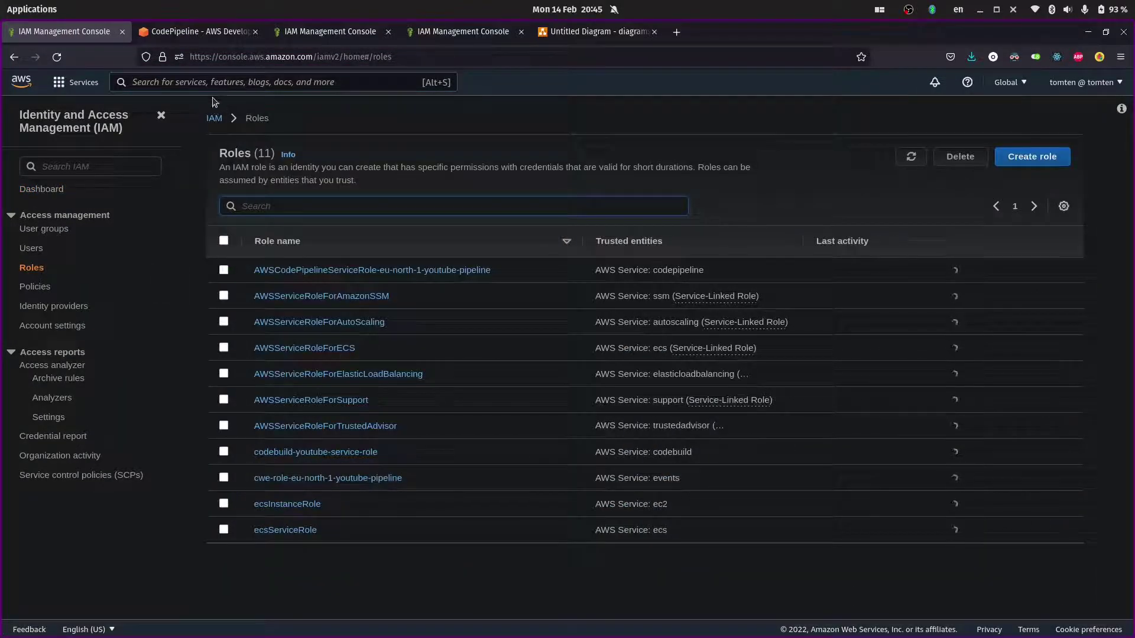
# - Filter the roles by the copied name AWSCodePipelineServiceRole-eu-north-1-youtube-pipeline and open the matching role
pyautogui.rightClick(303, 208)
pyautogui.click(333, 280)
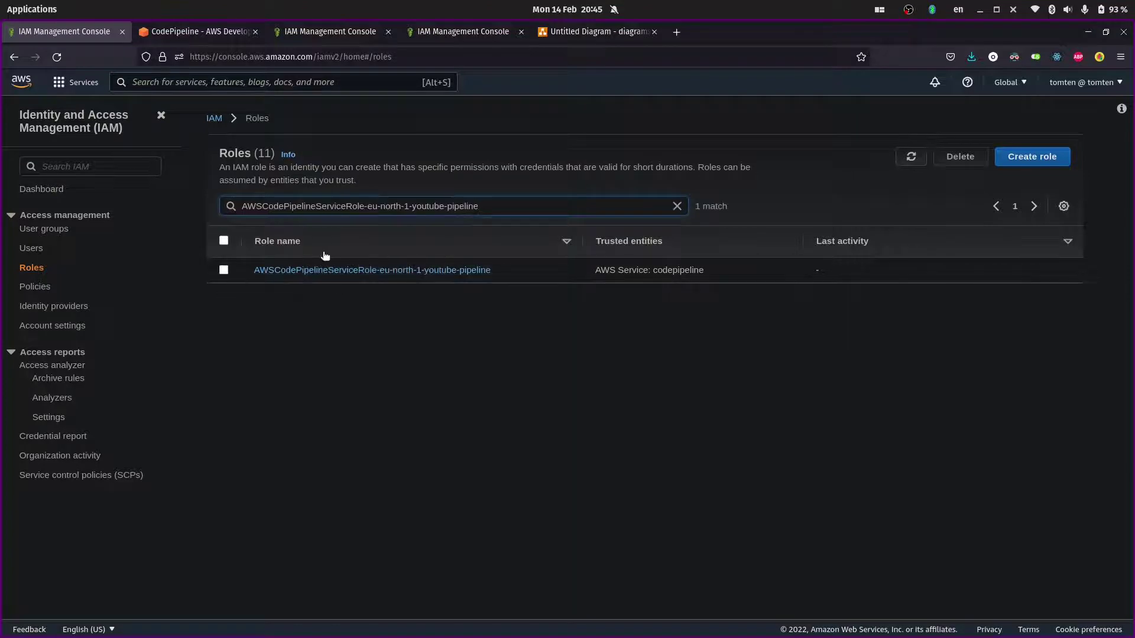
pyautogui.click(328, 271)
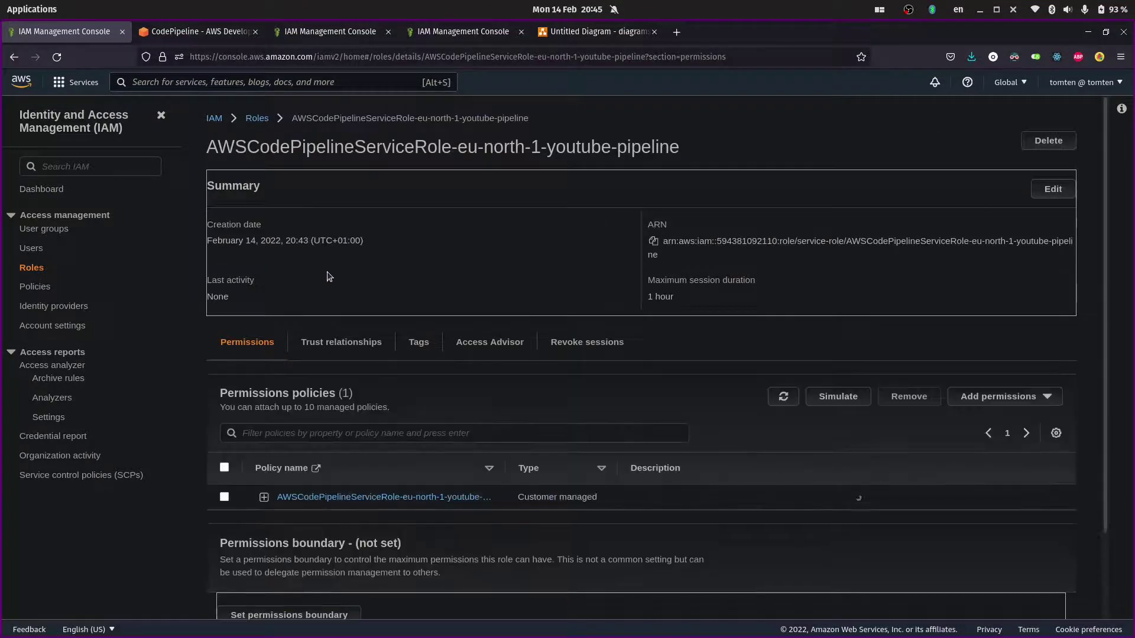
# - Attach the AmazonS3FullAccess policy to the AWSCodePipelineServiceRole-eu-north-1-youtube-pipeline role
pyautogui.click(984, 401)
pyautogui.click(981, 416)
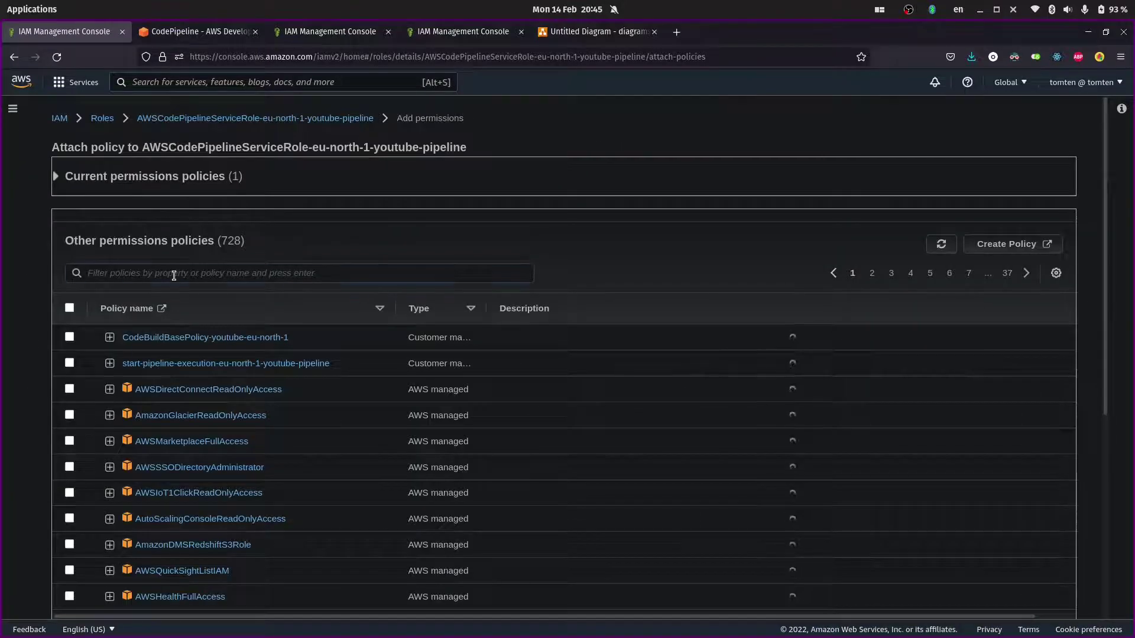
pyautogui.click(174, 273)
pyautogui.write('s3')
pyautogui.press('BackSpace')
pyautogui.press('BackSpace')
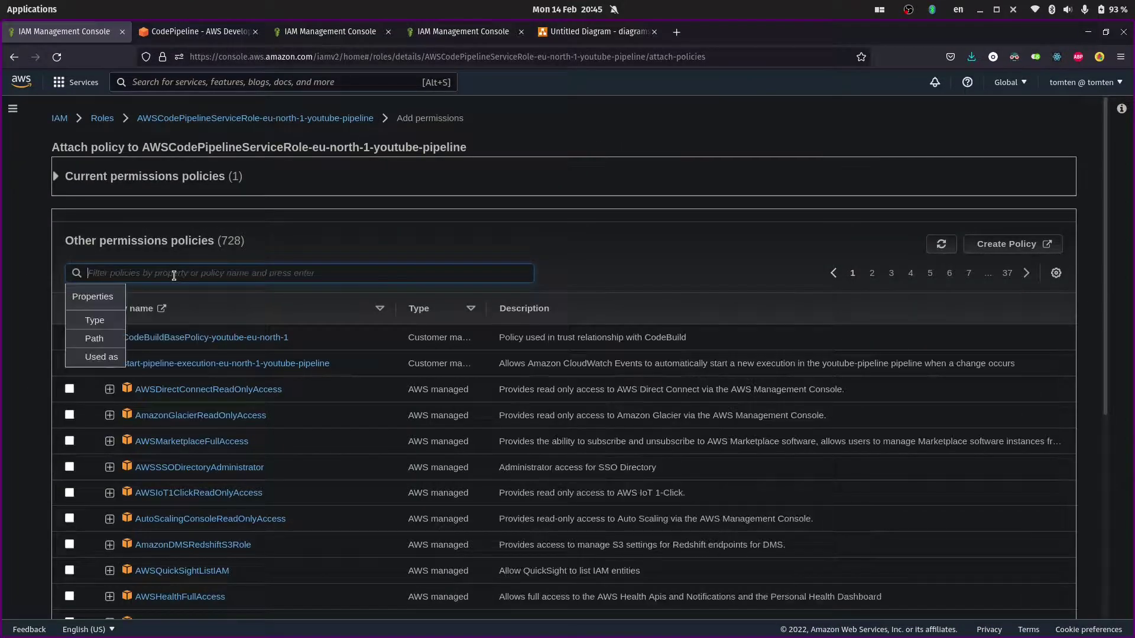
pyautogui.write('s3')
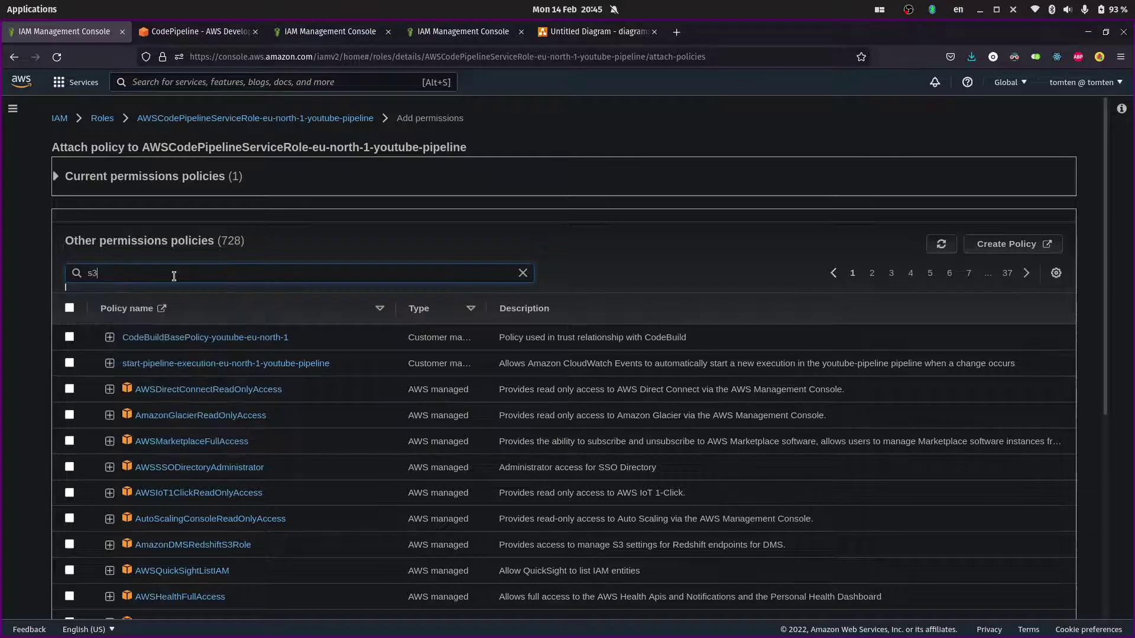
pyautogui.write('fullscces')
pyautogui.press('Return')
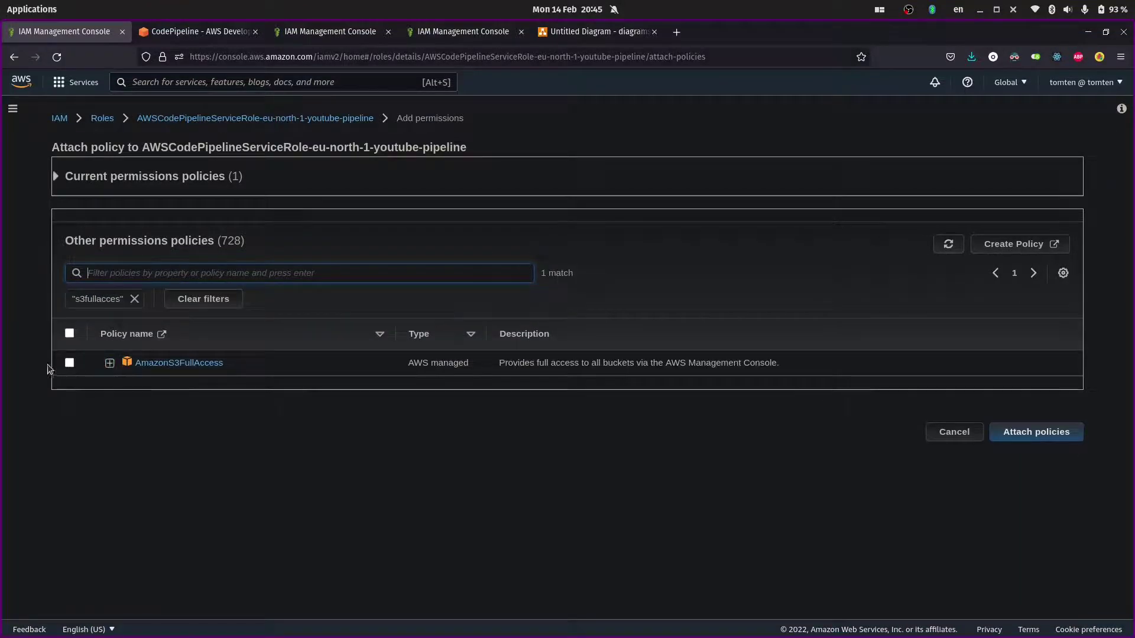
pyautogui.click(70, 362)
pyautogui.click(1027, 437)
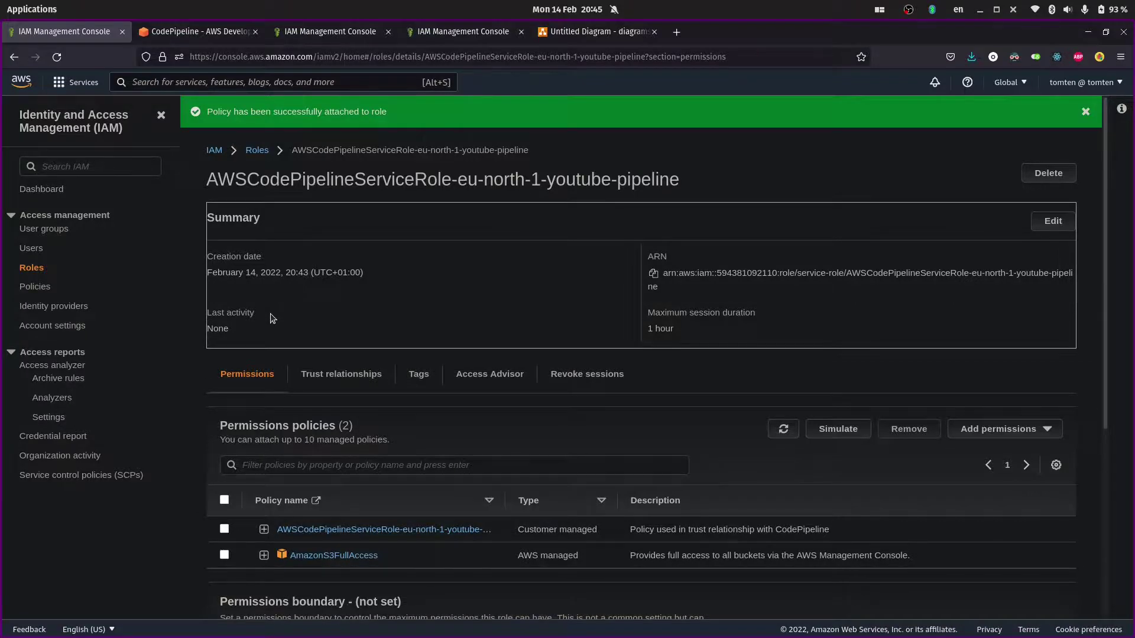
# - Switch to the terminal and check the contents of imagedefinitions.json in vim, then close the file
pyautogui.hotkey('alt', 'Tab')
pyautogui.write('vim')
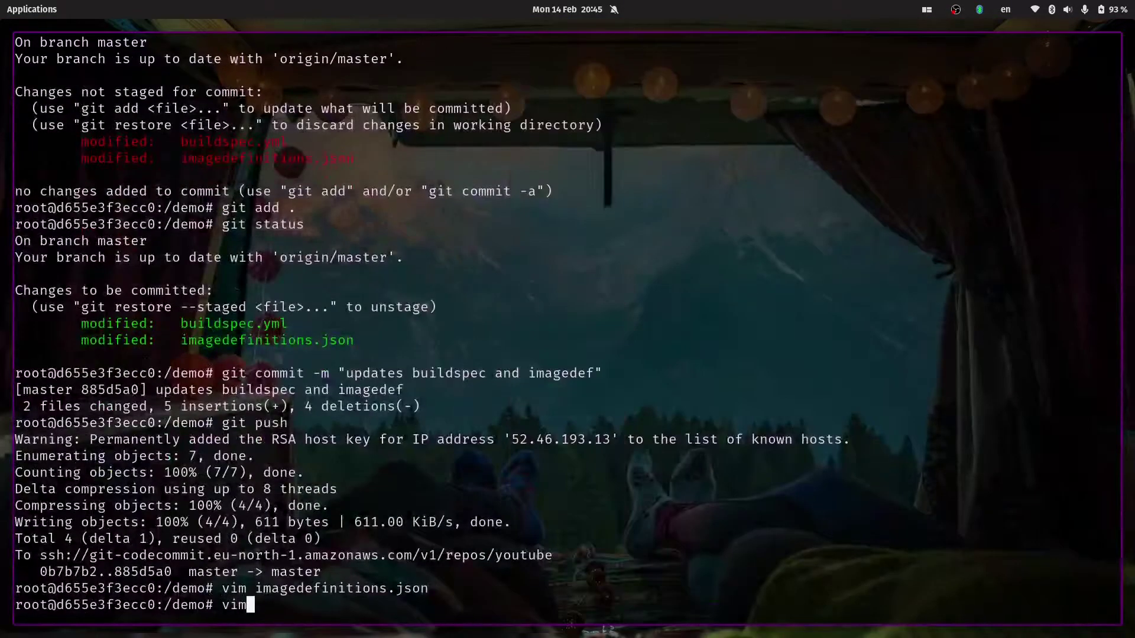
pyautogui.press('BackSpace')
pyautogui.press('BackSpace')
pyautogui.press('BackSpace')
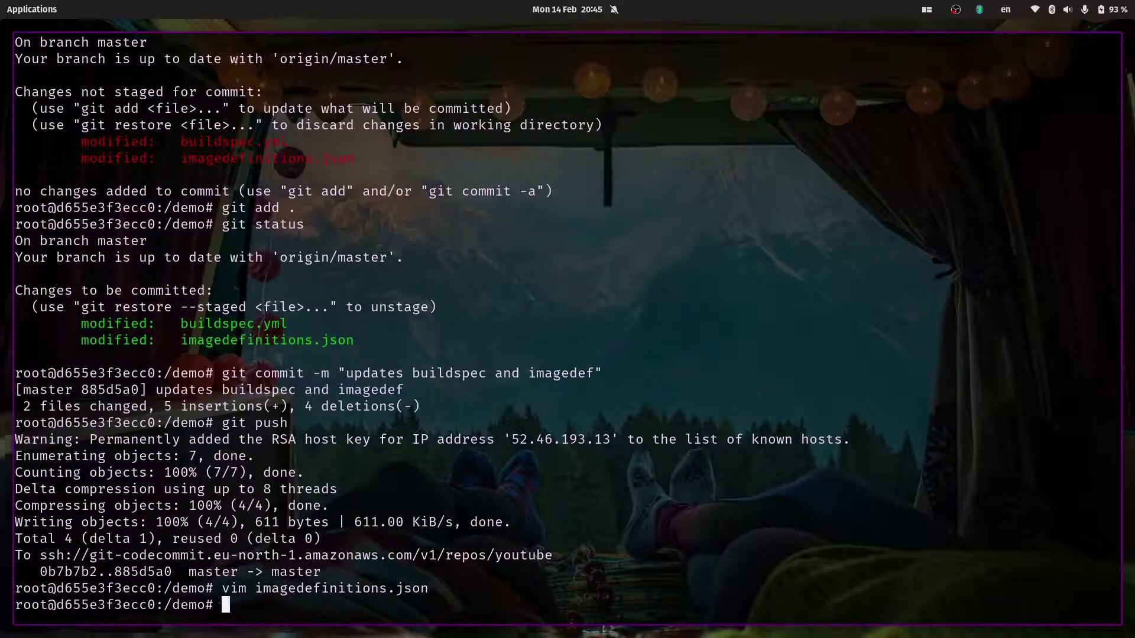
pyautogui.press('Up')
pyautogui.press('Return')
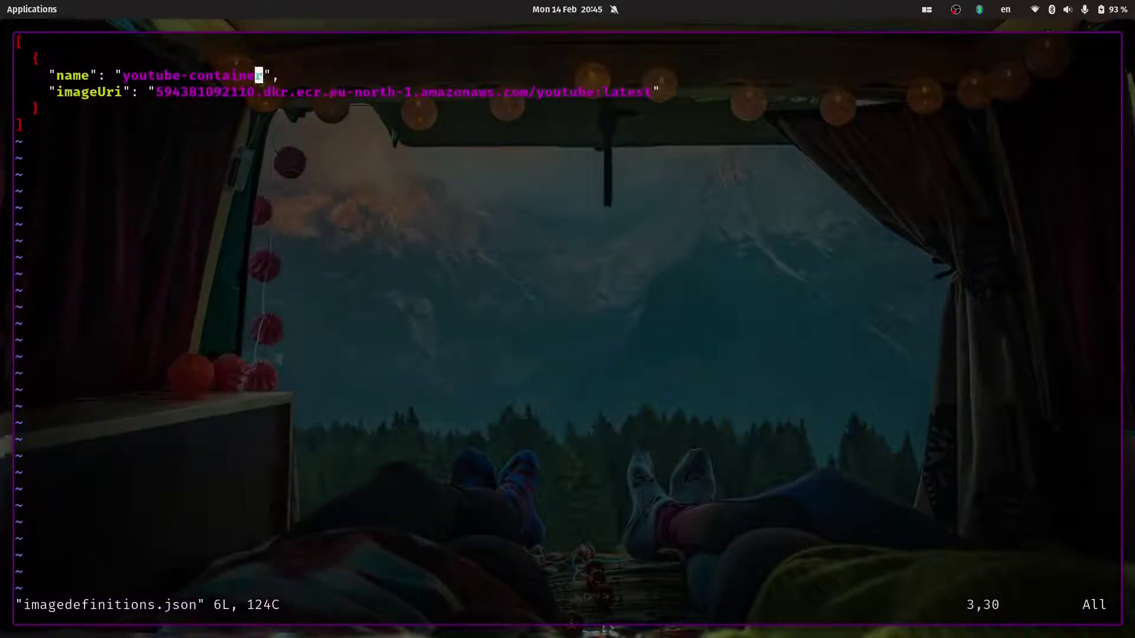
pyautogui.write(':q')
pyautogui.press('Return')
# - Check the git status of the demo repository and stage all changes
pyautogui.write('git ad')
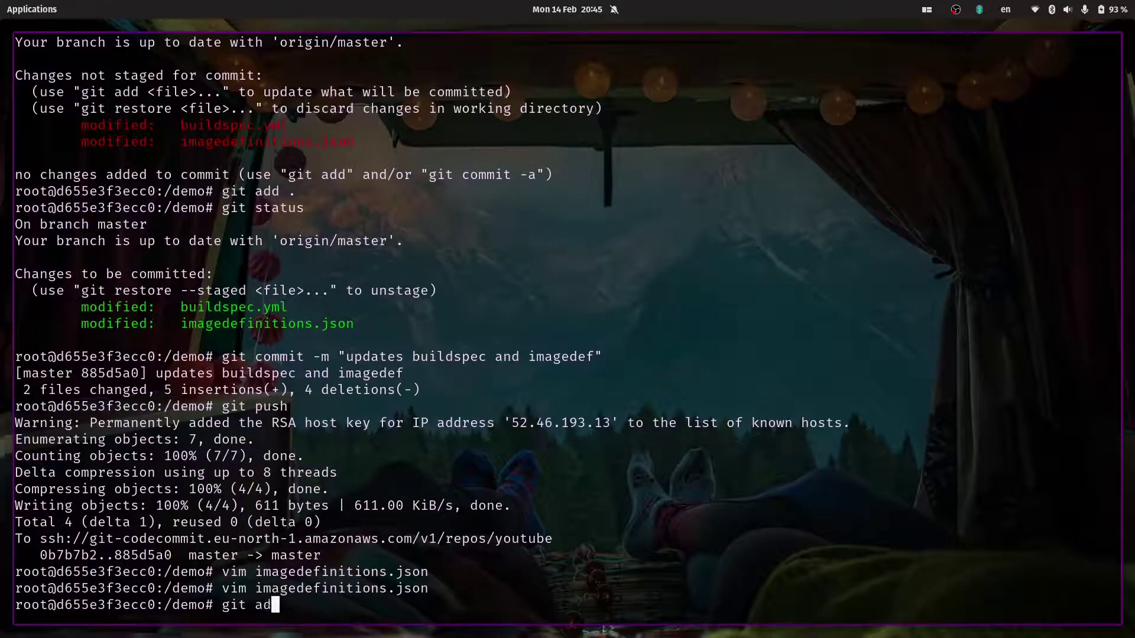
pyautogui.press('BackSpace')
pyautogui.press('BackSpace')
pyautogui.write('status')
pyautogui.press('Return')
pyautogui.write('git')
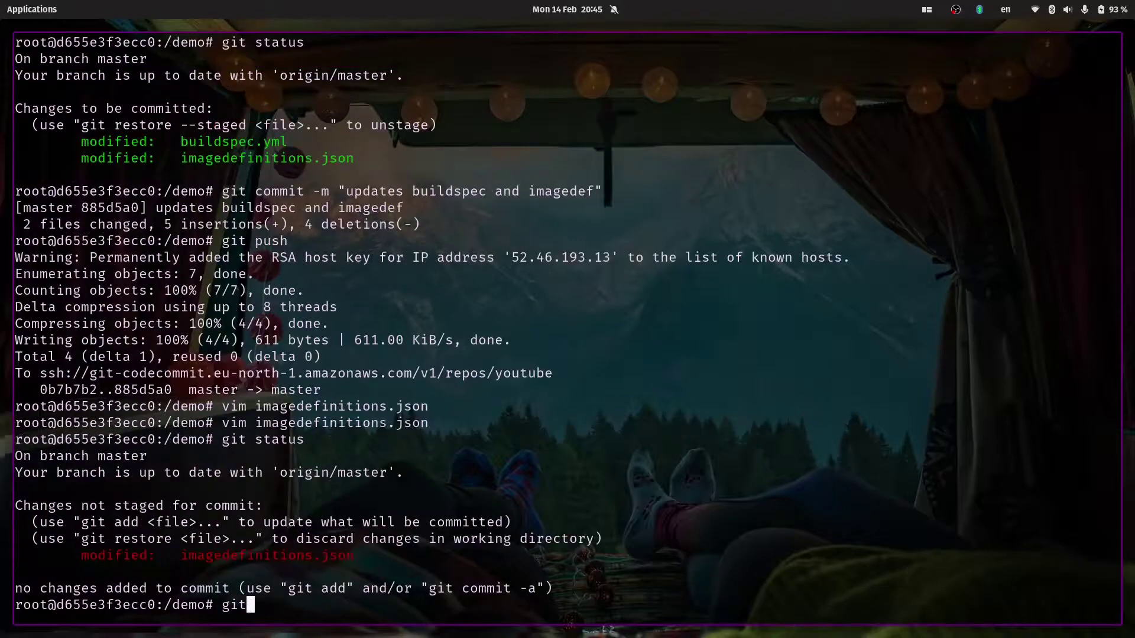
pyautogui.write(' add .')
pyautogui.press('Return')
# - Commit the staged changes with the message "updated imgdef" and push them to the remote repository
pyautogui.write('git')
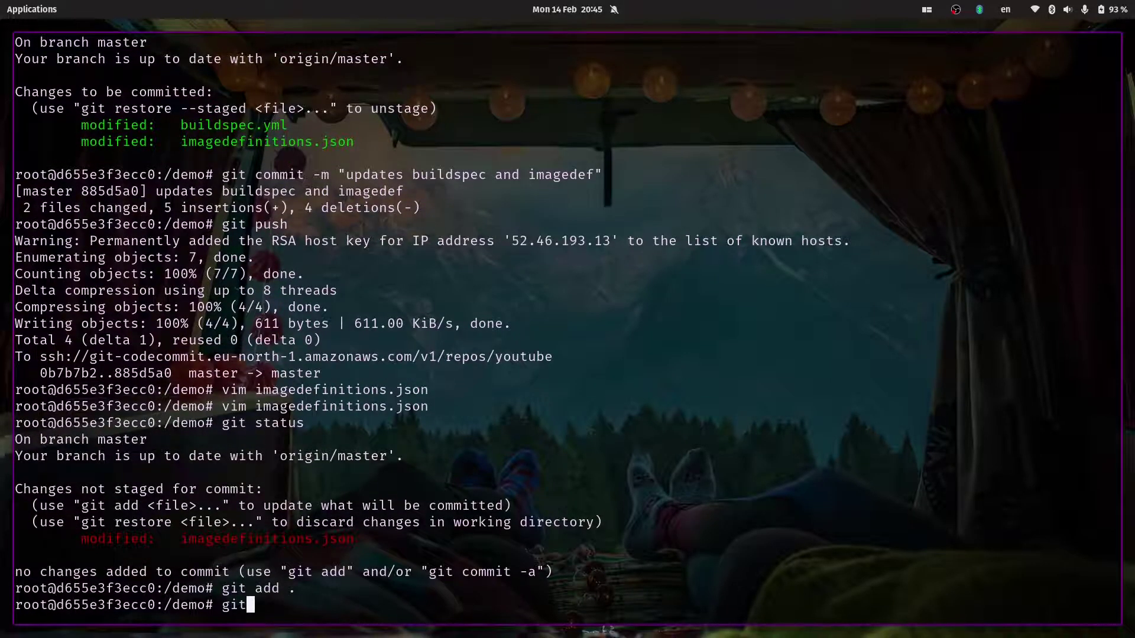
pyautogui.write(' commit -m ')
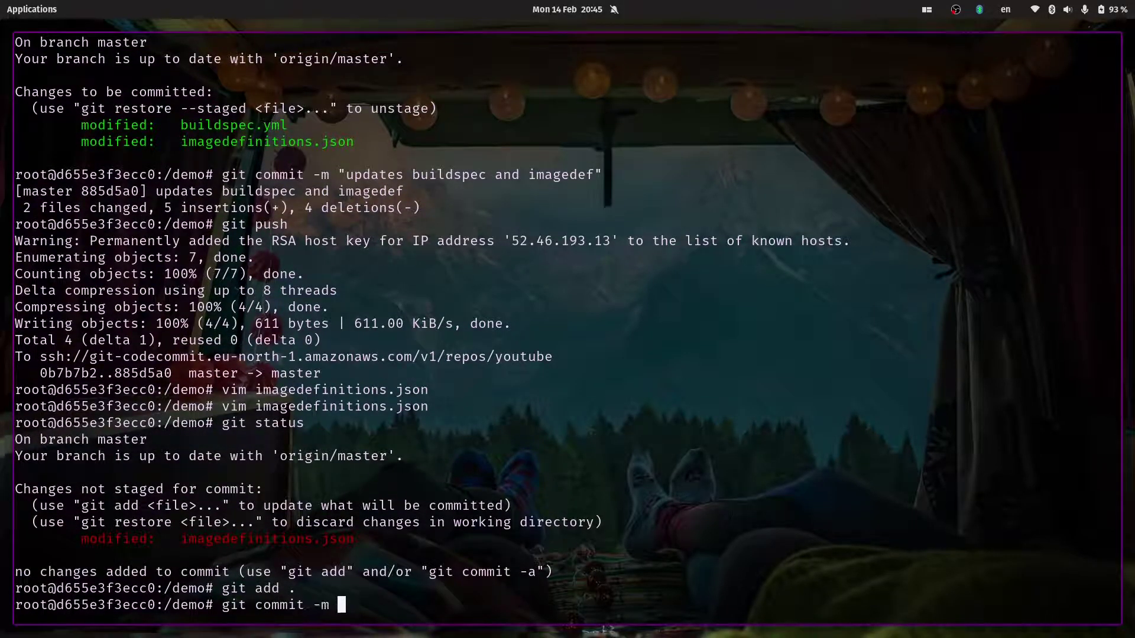
pyautogui.write('"update')
pyautogui.write('d ')
pyautogui.write('ima')
pyautogui.press('BackSpace')
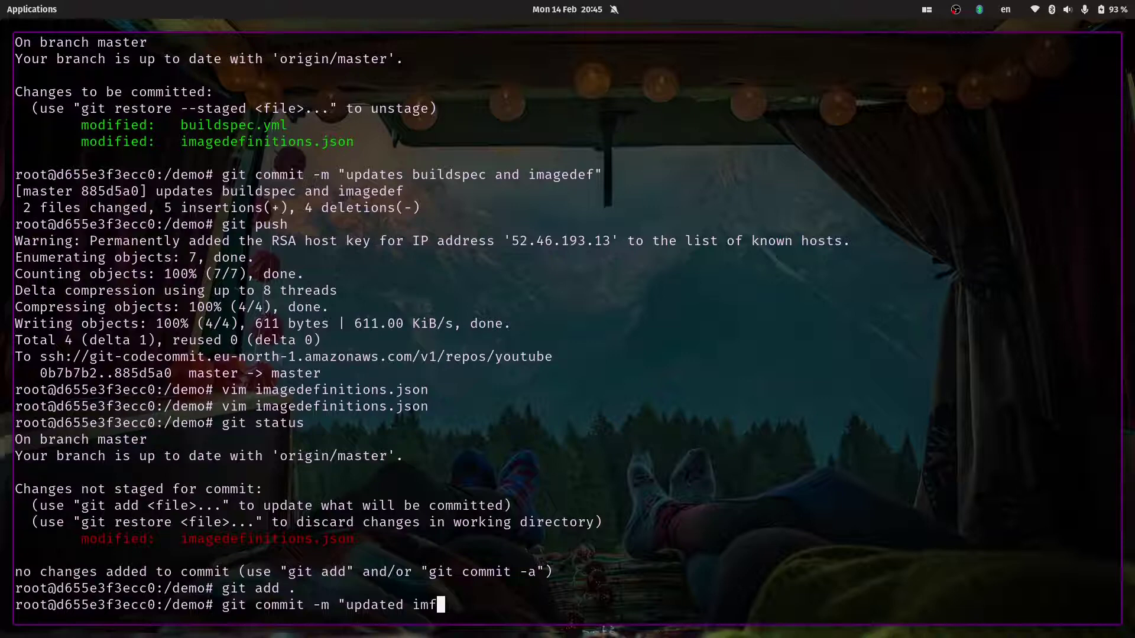
pyautogui.write('gdef"')
pyautogui.press('Return')
pyautogui.write('git push')
pyautogui.press('Return')
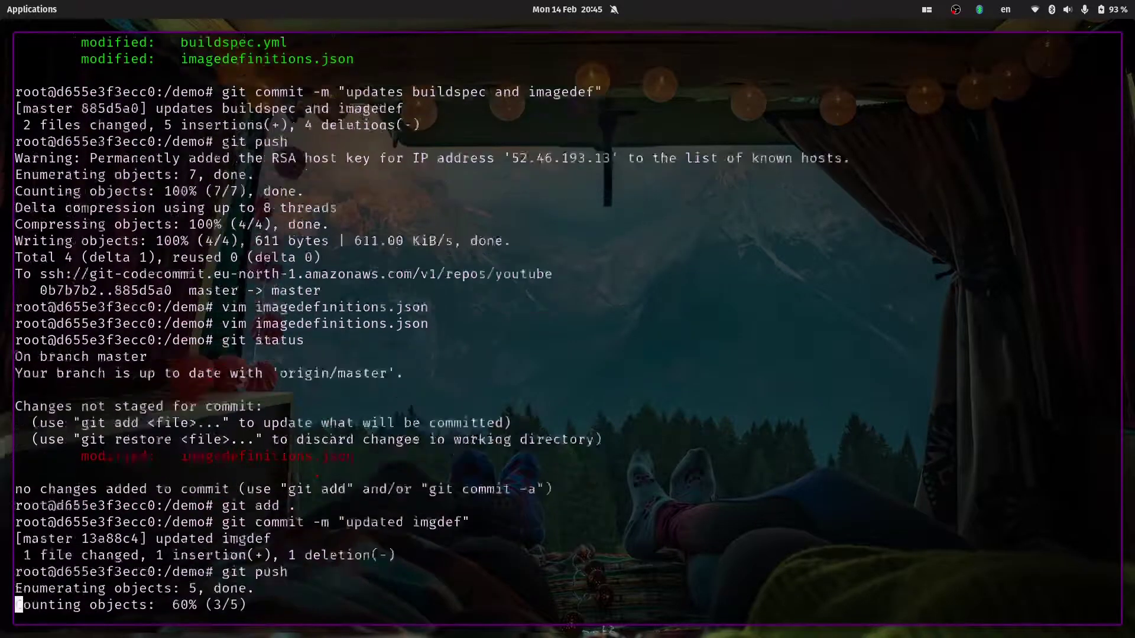
# - Switch back to the CodePipeline browser tab, check the stage statuses, and reopen youtube-pipeline from the pipelines list
pyautogui.press('F12')
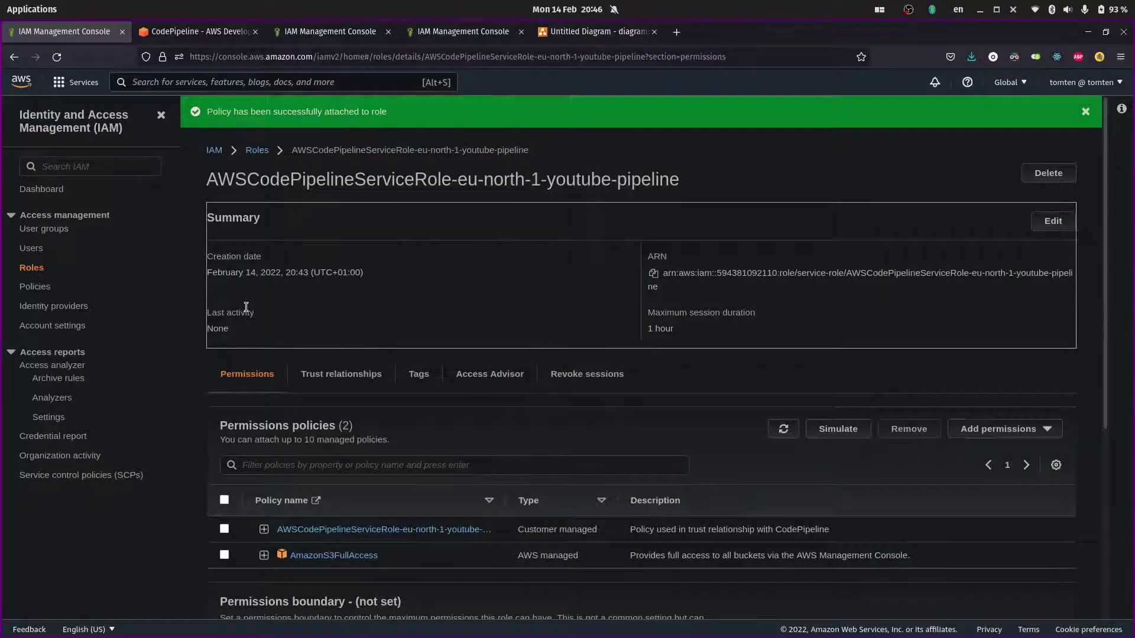
pyautogui.click(196, 32)
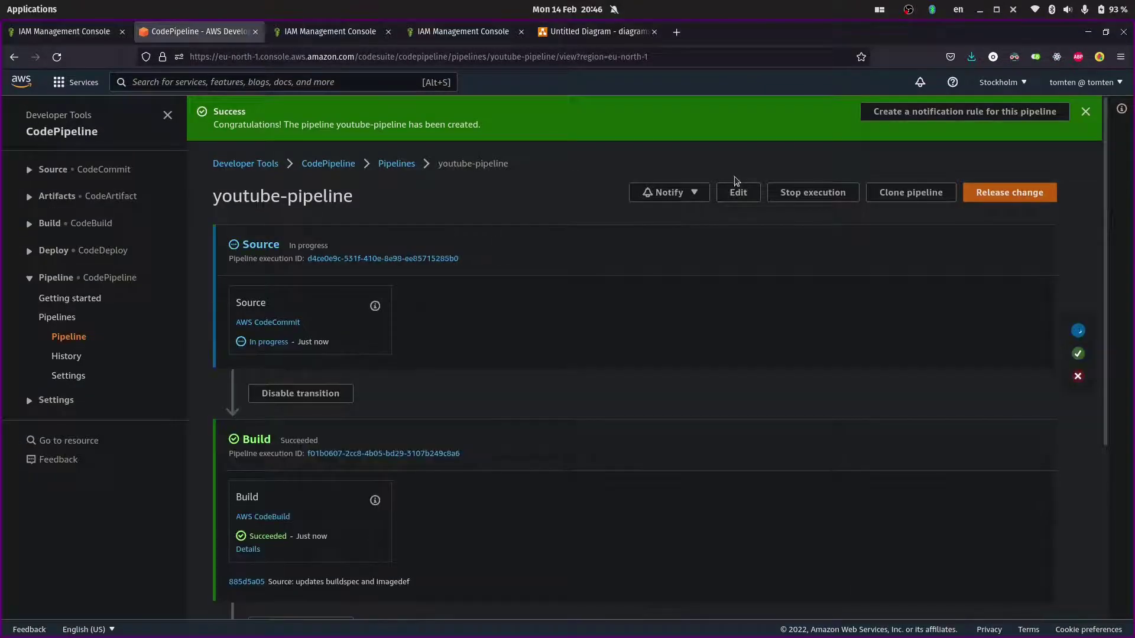
pyautogui.scroll(-4, 396, 307)
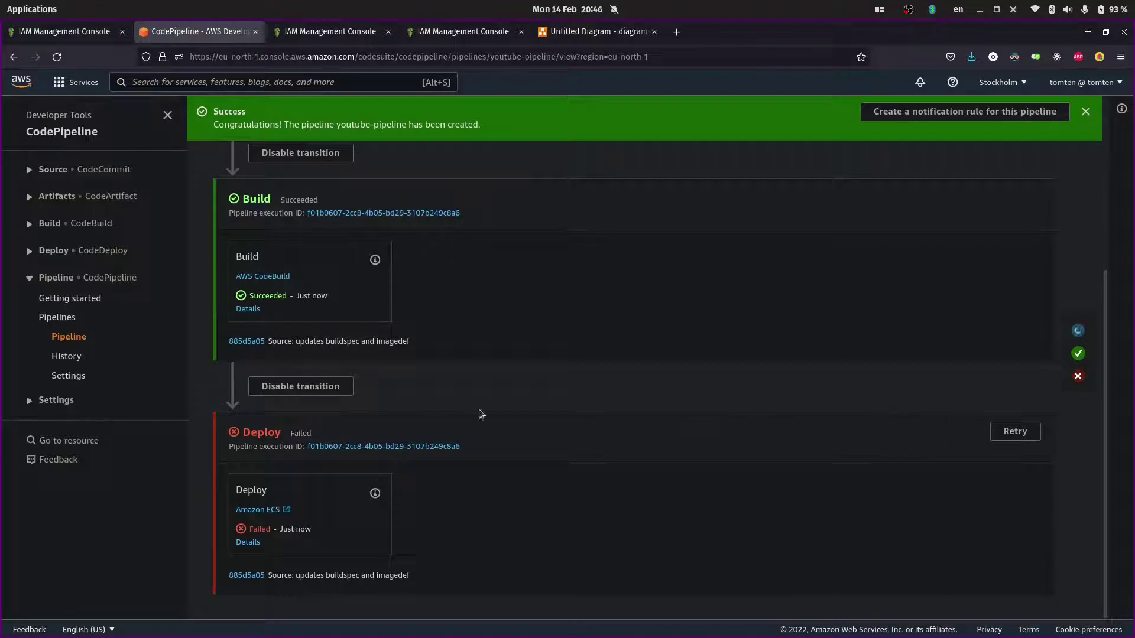
pyautogui.click(69, 338)
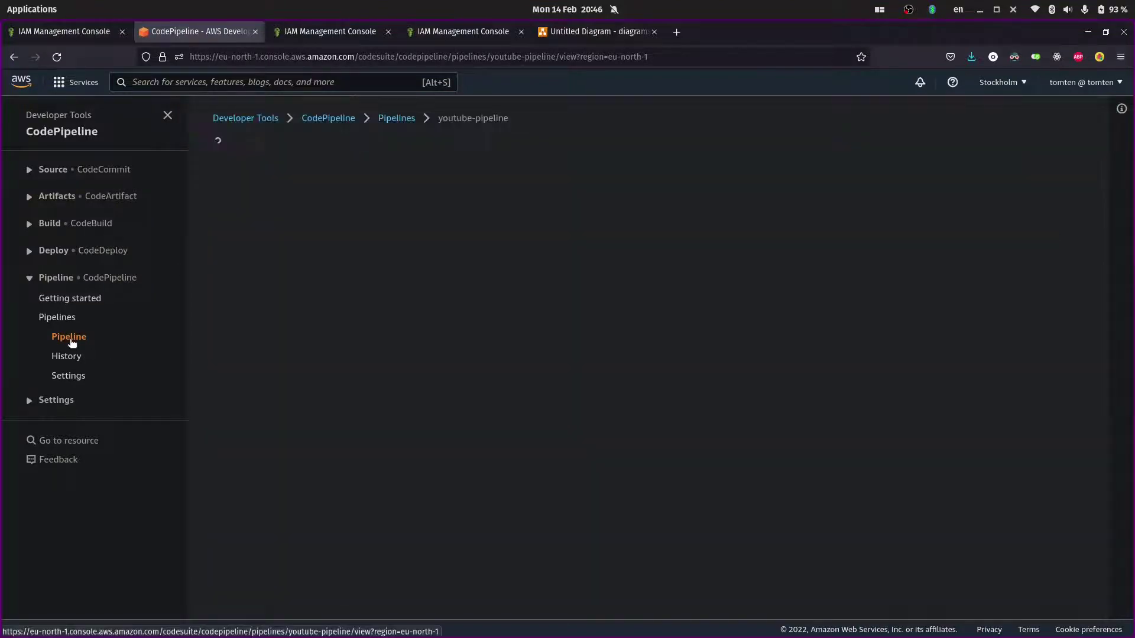
pyautogui.click(317, 120)
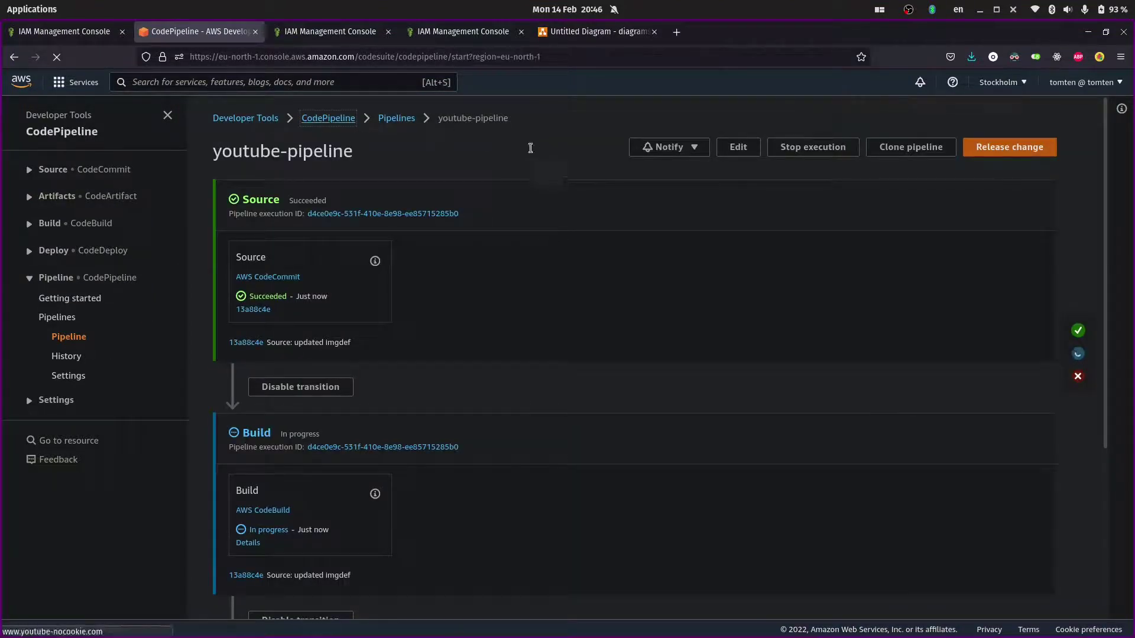
pyautogui.click(53, 319)
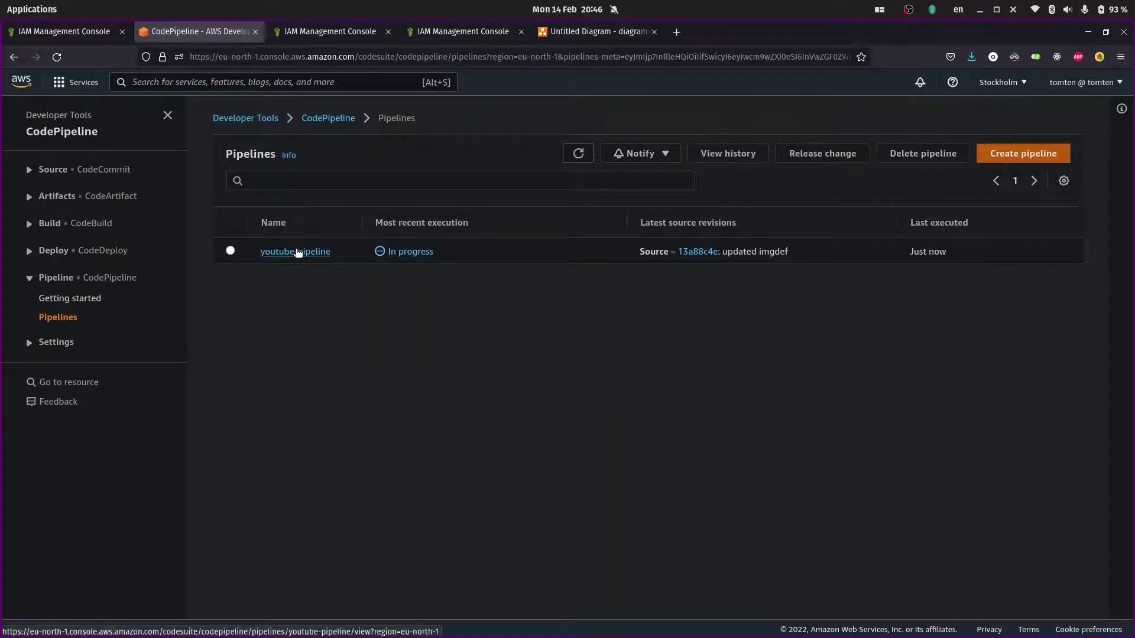
pyautogui.click(299, 253)
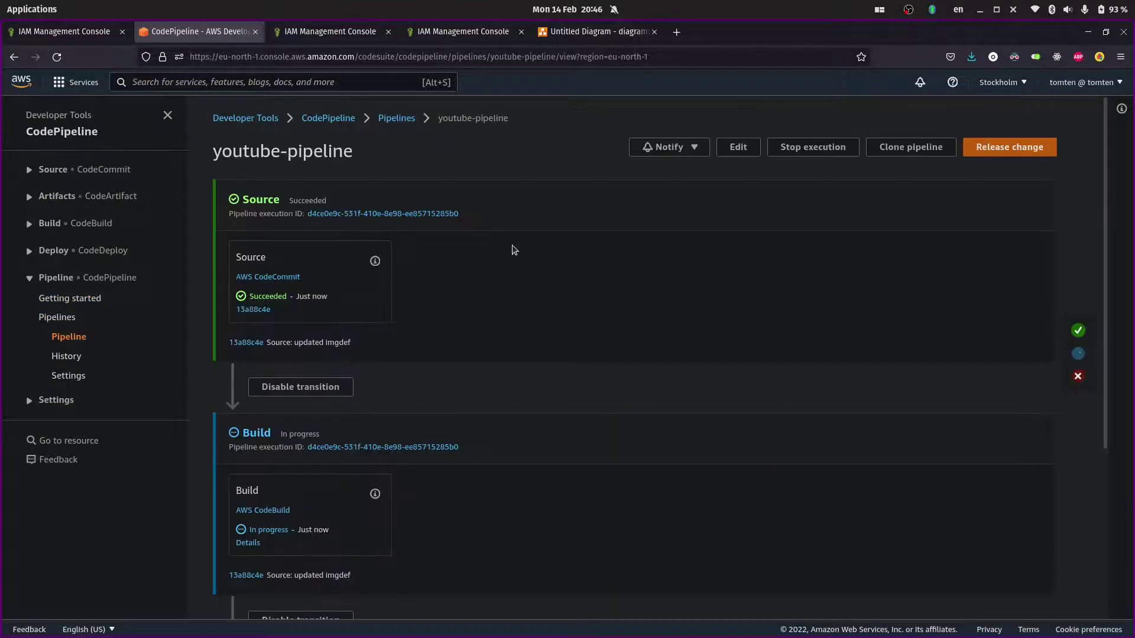
# - Edit the pipeline's Deploy action so that its input artifact is SourceArtifact
pyautogui.click(738, 147)
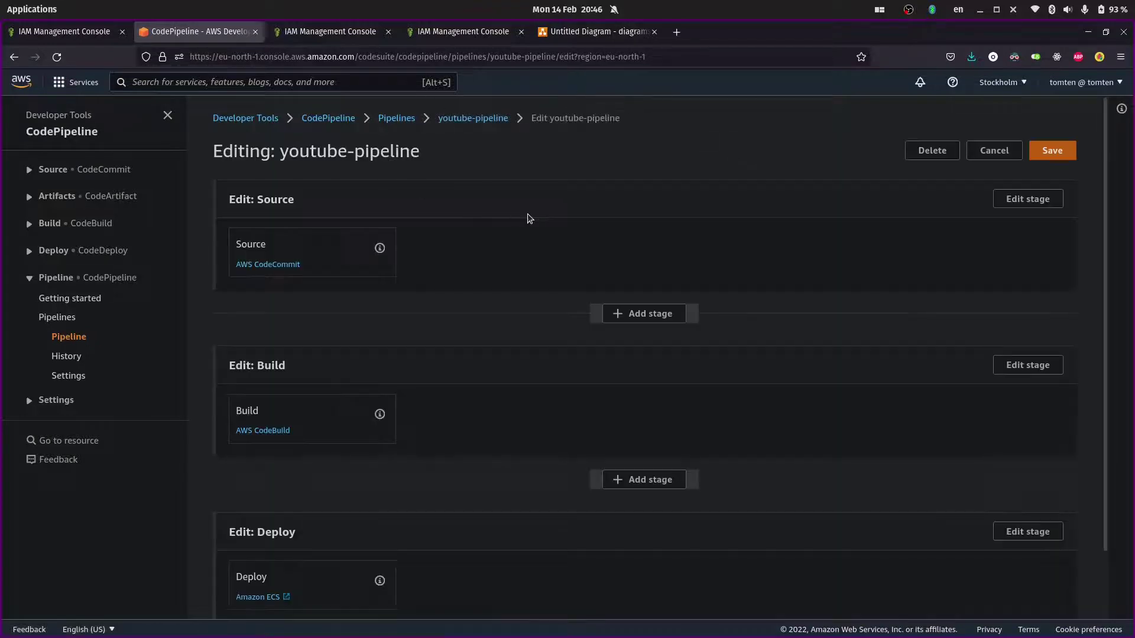
pyautogui.scroll(-2, 510, 266)
pyautogui.click(1019, 460)
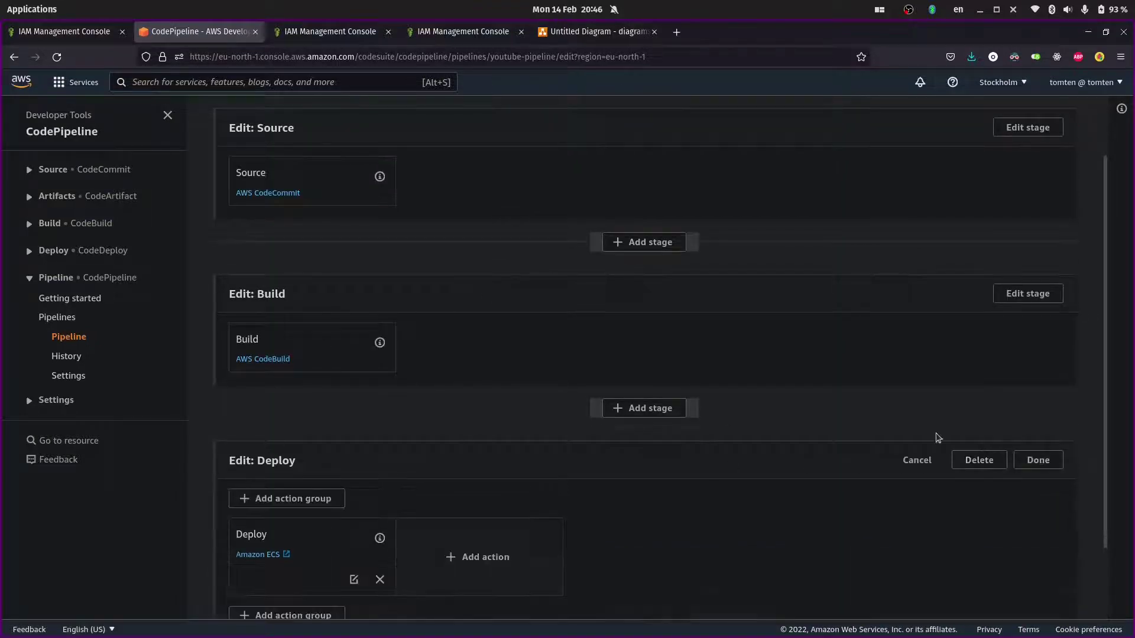
pyautogui.scroll(-2, 348, 503)
pyautogui.click(353, 493)
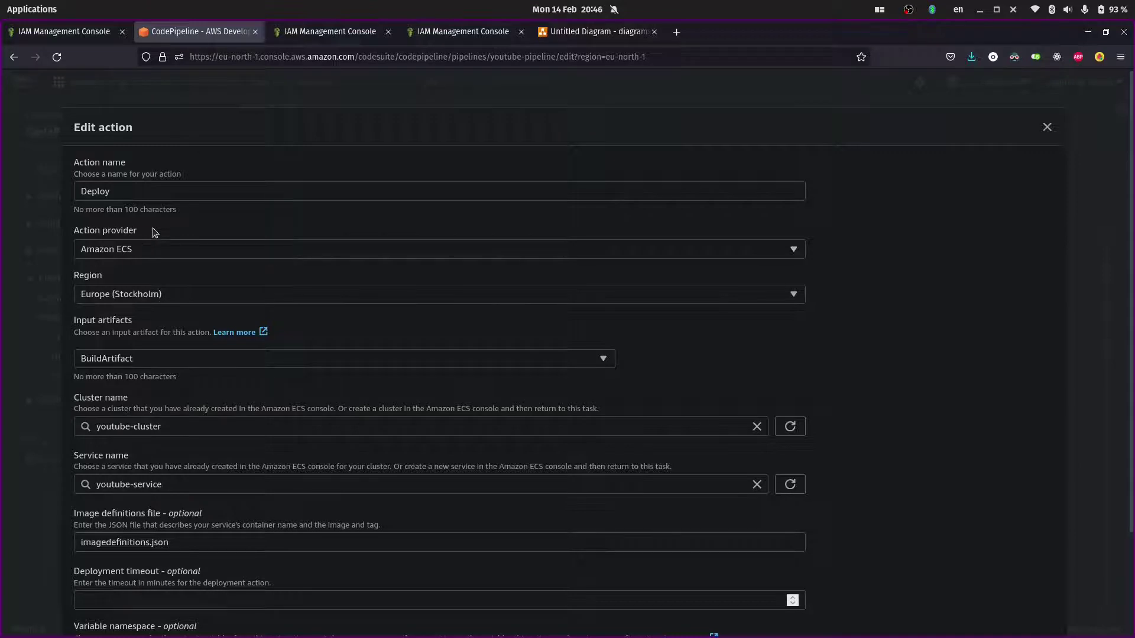
pyautogui.click(167, 361)
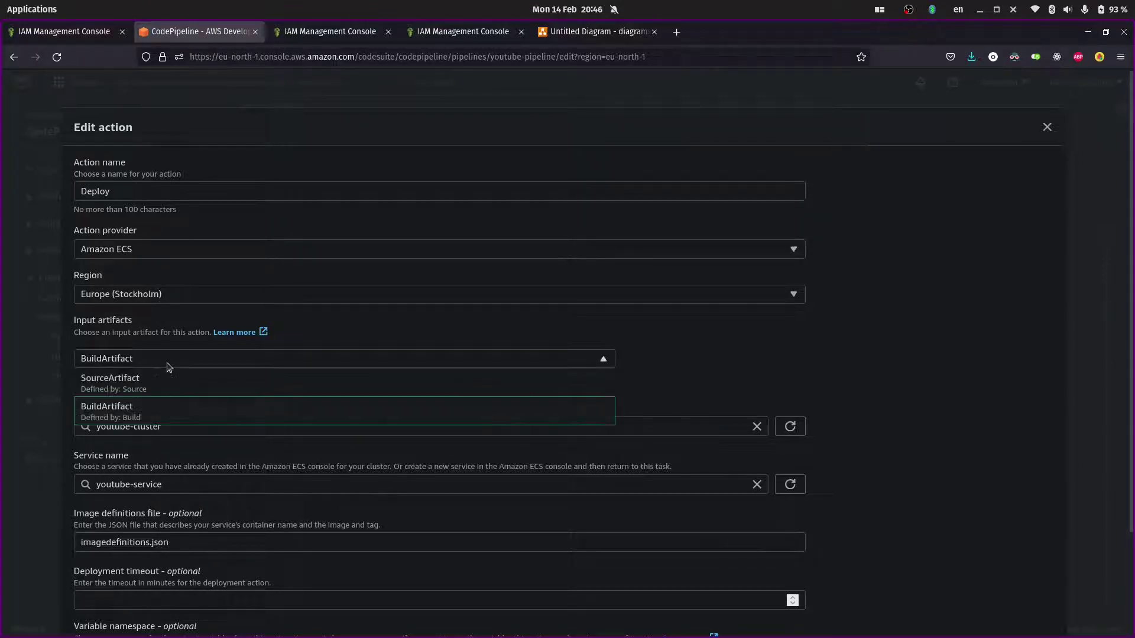
pyautogui.click(149, 387)
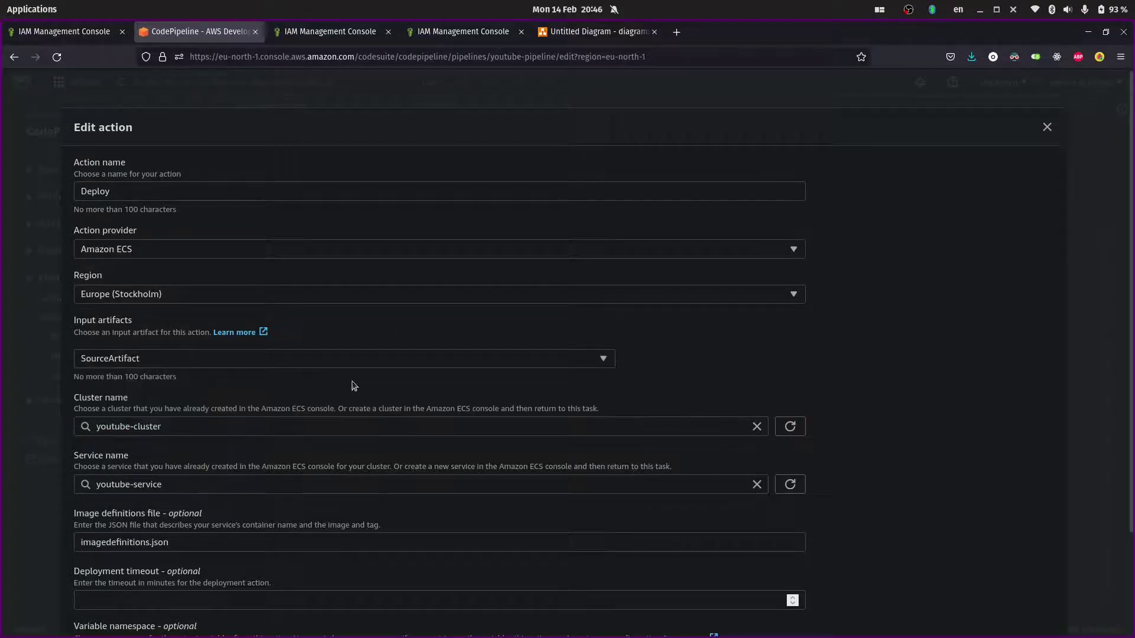
pyautogui.scroll(-2, 270, 387)
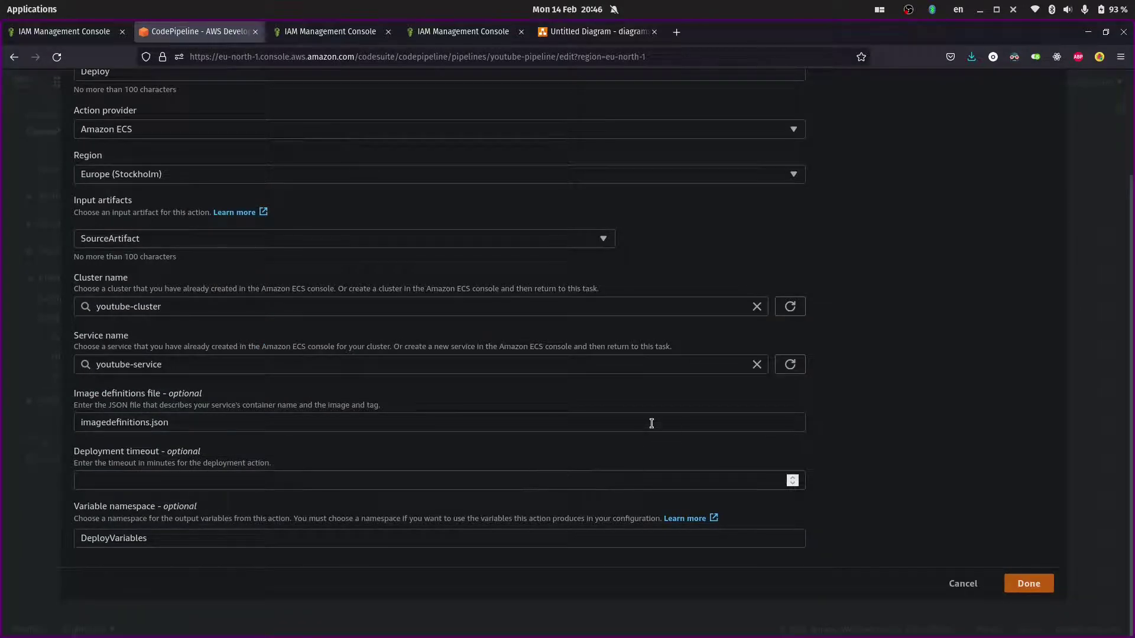
pyautogui.click(1052, 583)
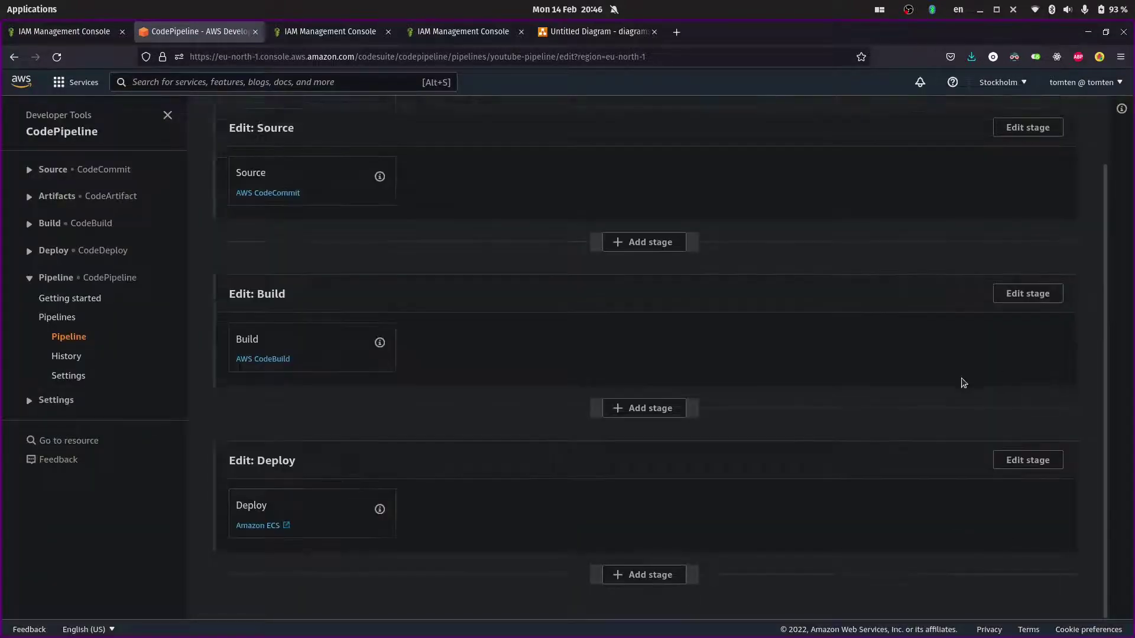
# - Save the changes to youtube-pipeline and confirm them
pyautogui.scroll(2, 962, 382)
pyautogui.click(1050, 149)
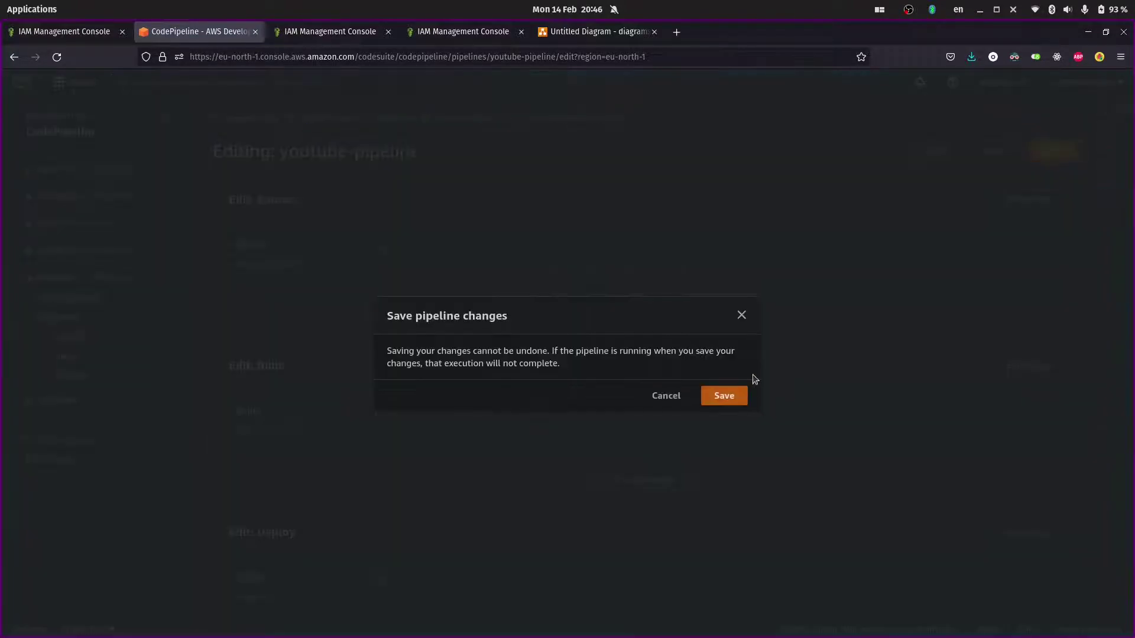
pyautogui.click(726, 396)
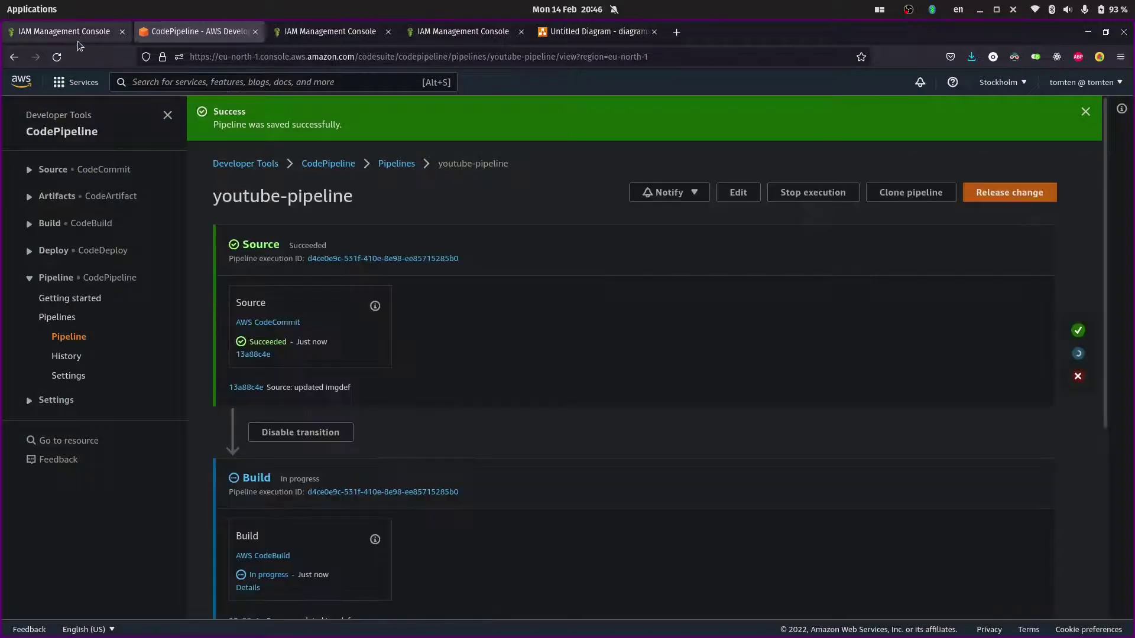
# - In the first browser tab, go to the CodeBuild service and open the youtube build project's artifacts settings for editing
pyautogui.click(77, 36)
pyautogui.click(182, 82)
pyautogui.write('codeb')
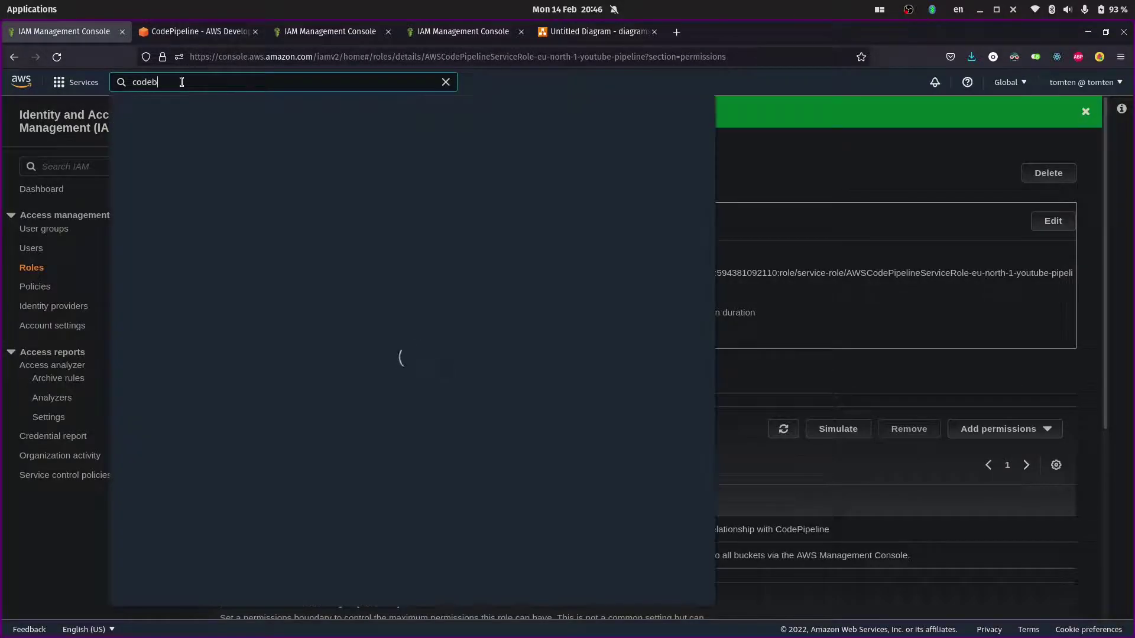
pyautogui.write('uild')
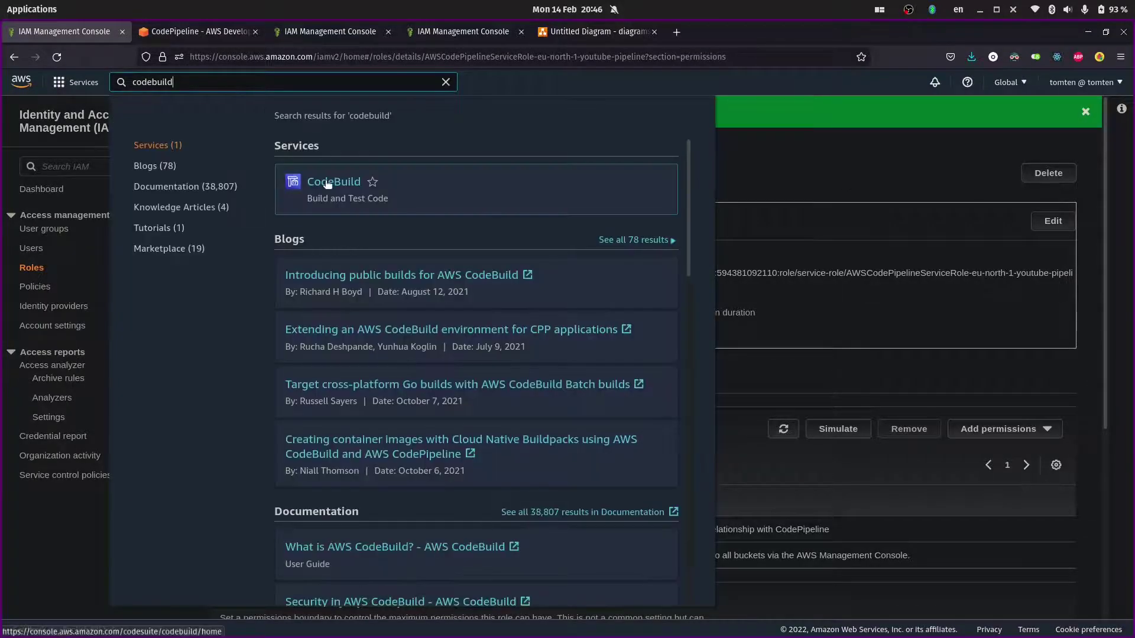
pyautogui.click(324, 108)
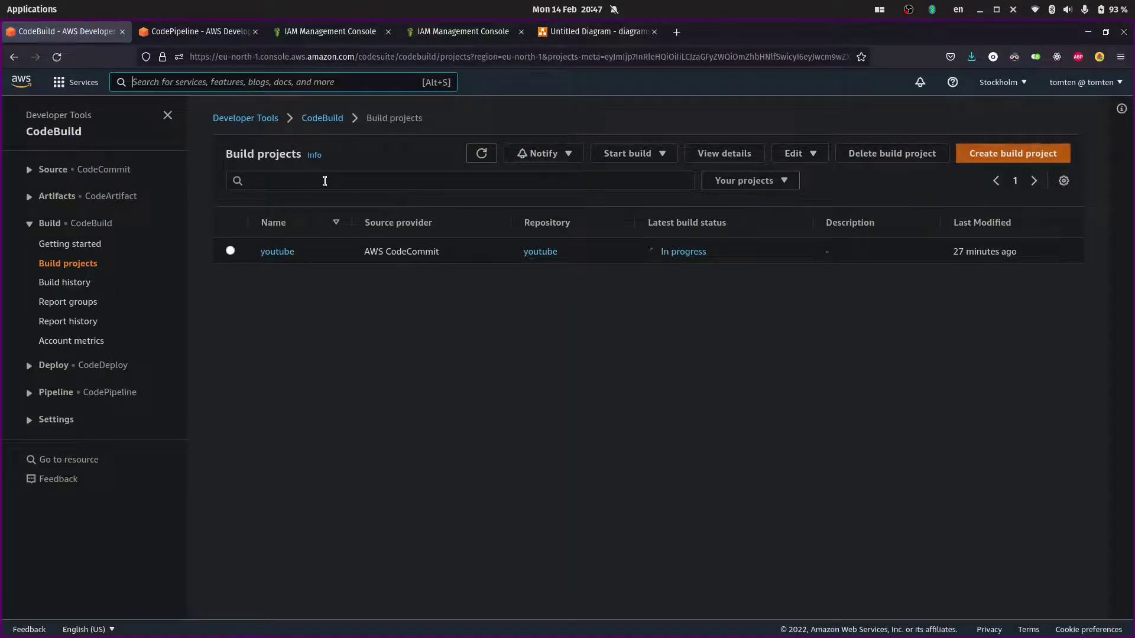
pyautogui.click(278, 251)
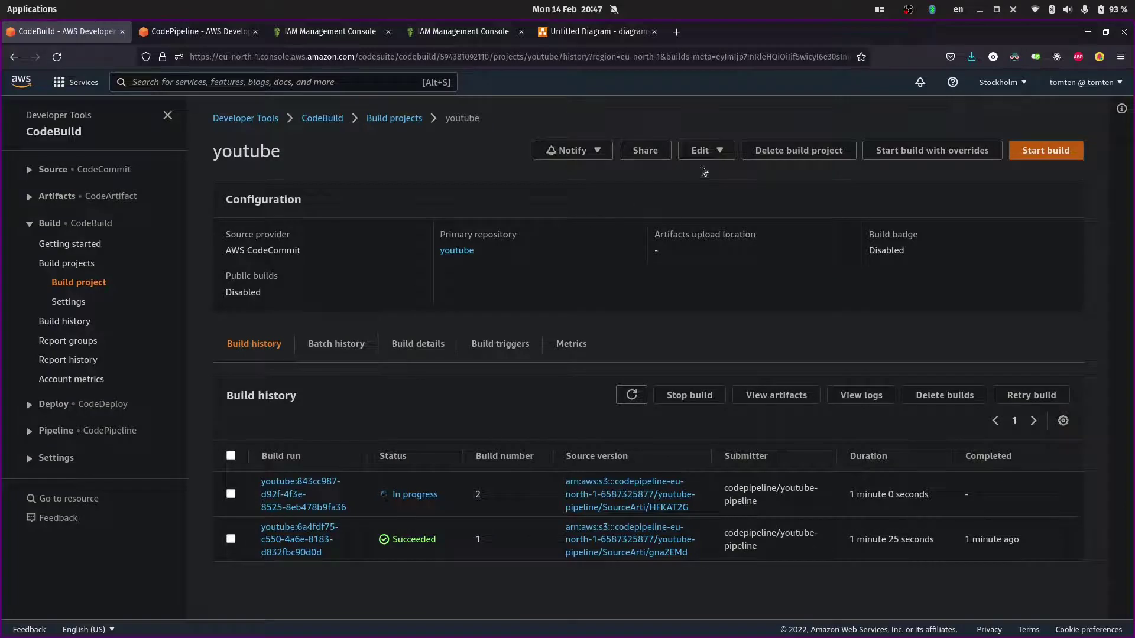
pyautogui.click(714, 153)
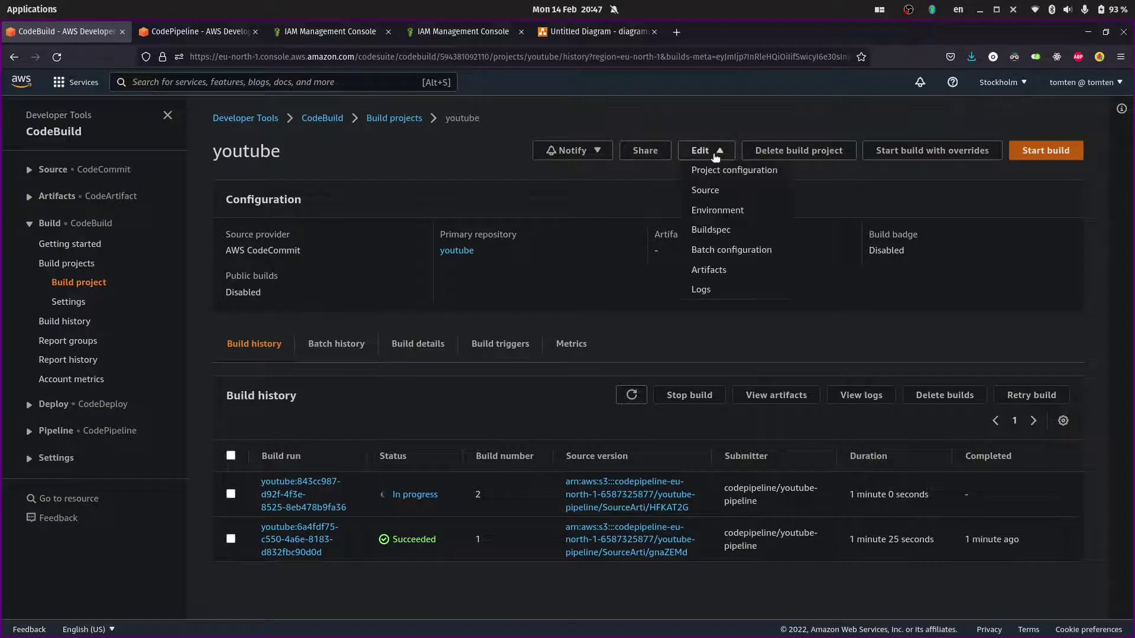
pyautogui.click(711, 273)
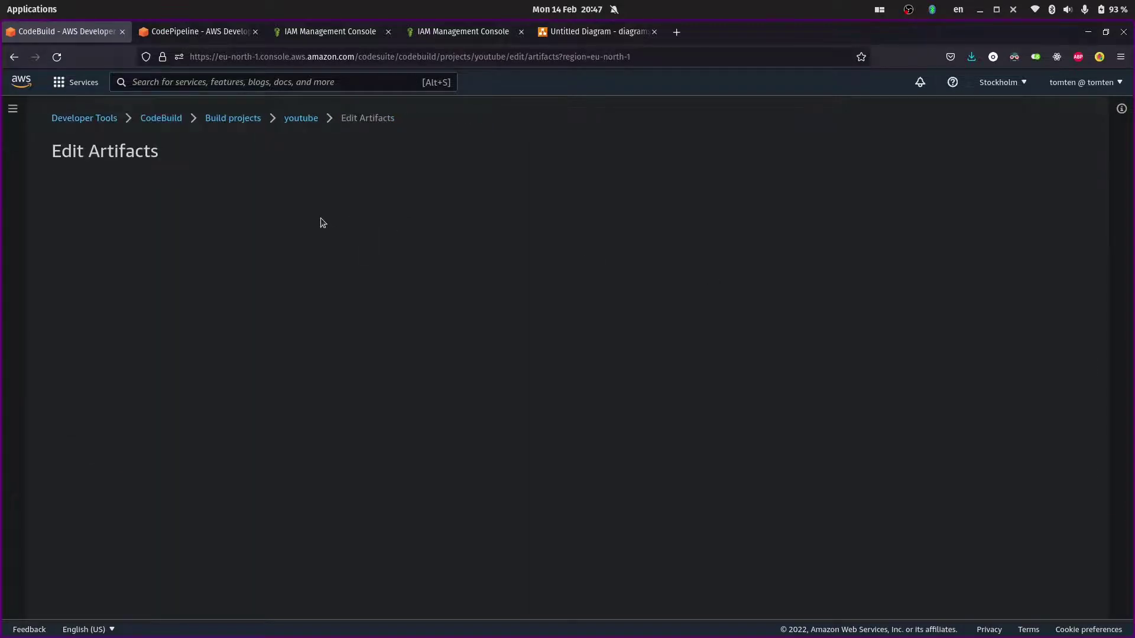
pyautogui.click(109, 278)
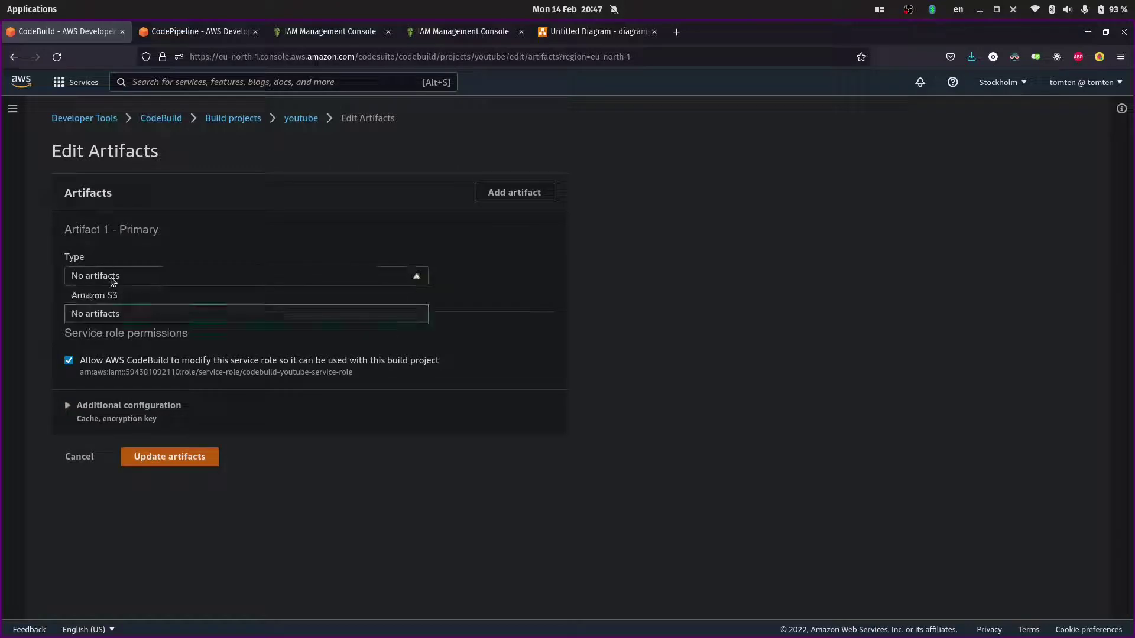
pyautogui.click(97, 295)
pyautogui.click(101, 337)
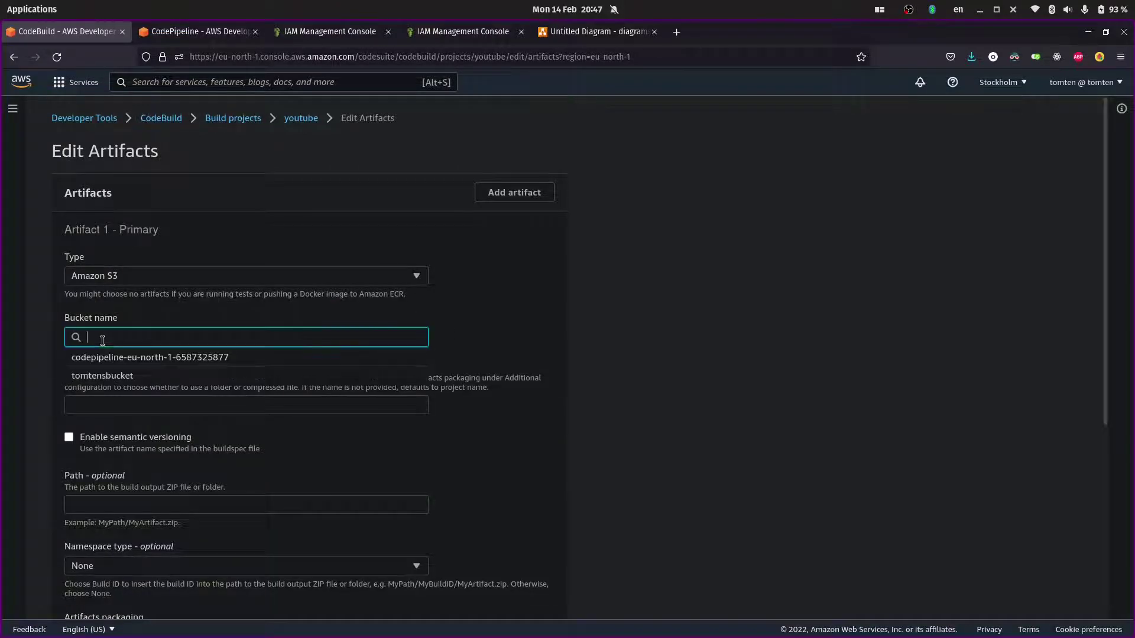
pyautogui.click(156, 359)
pyautogui.scroll(-2, 99, 291)
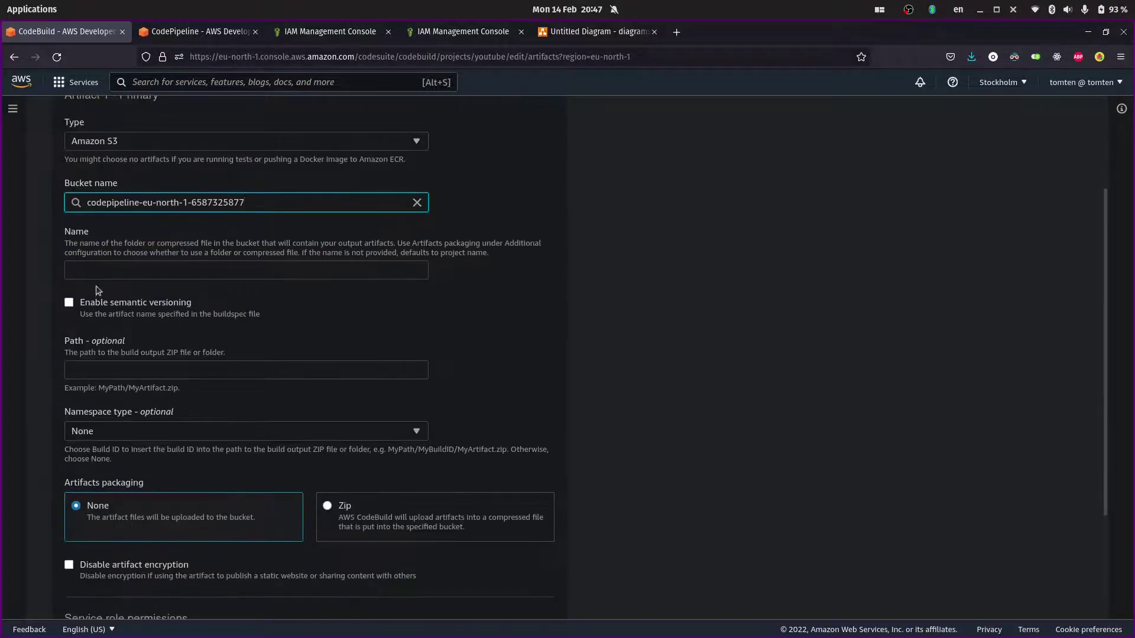
# - Name the build output artifact youtube-build-output
pyautogui.click(107, 271)
pyautogui.write('build output')
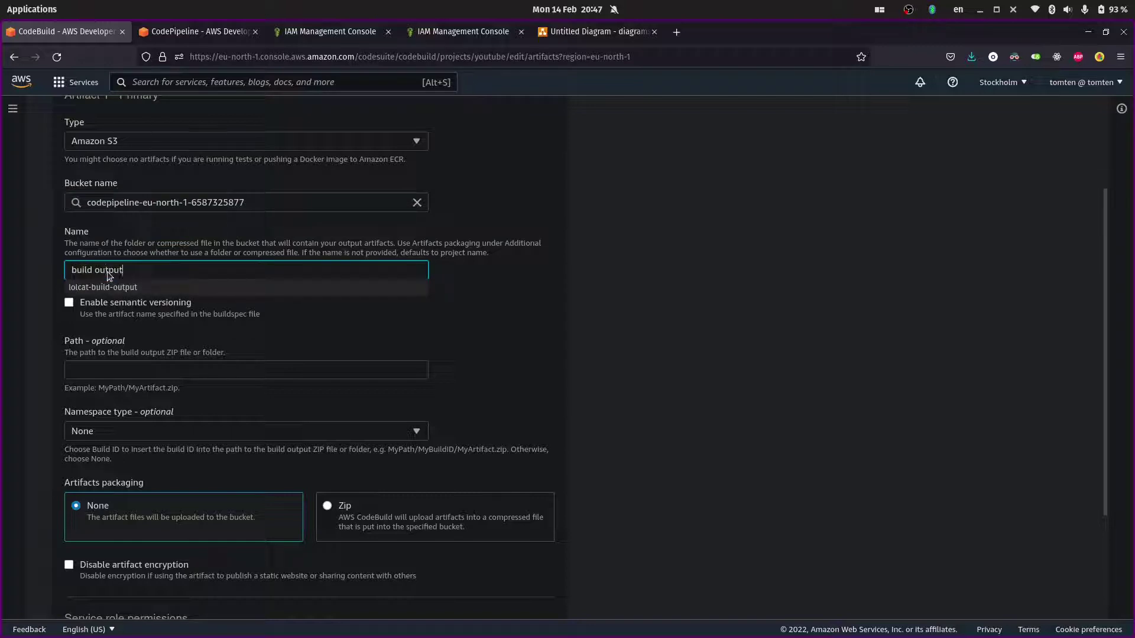
pyautogui.hotkey('ctrl', 'a')
pyautogui.press('BackSpace')
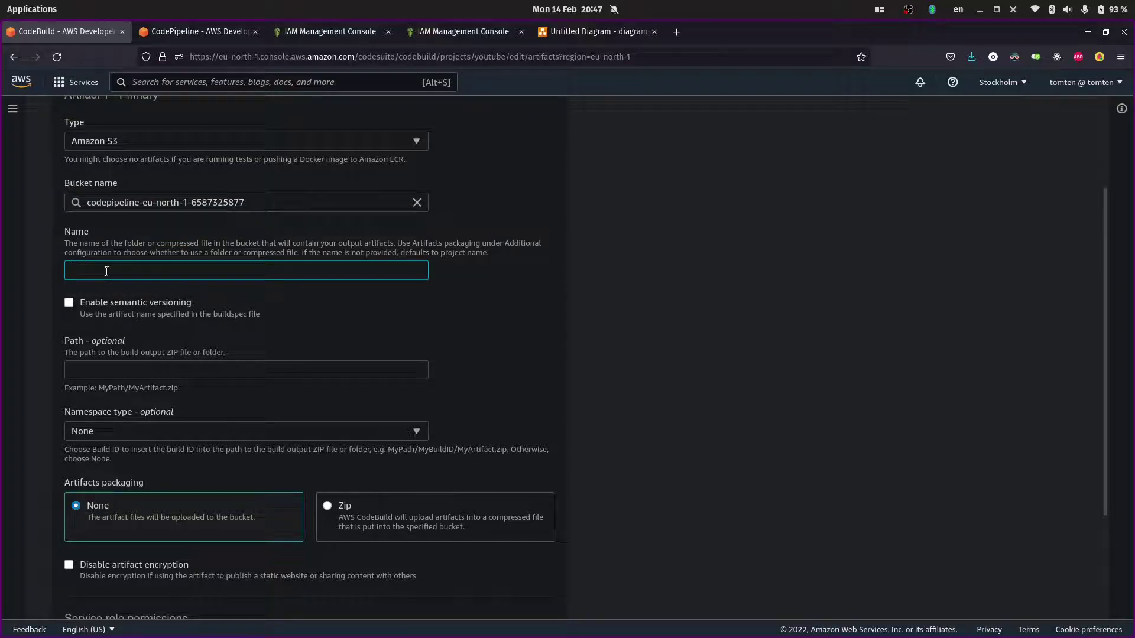
pyautogui.write('youtube-build-output')
pyautogui.scroll(-2, 45, 318)
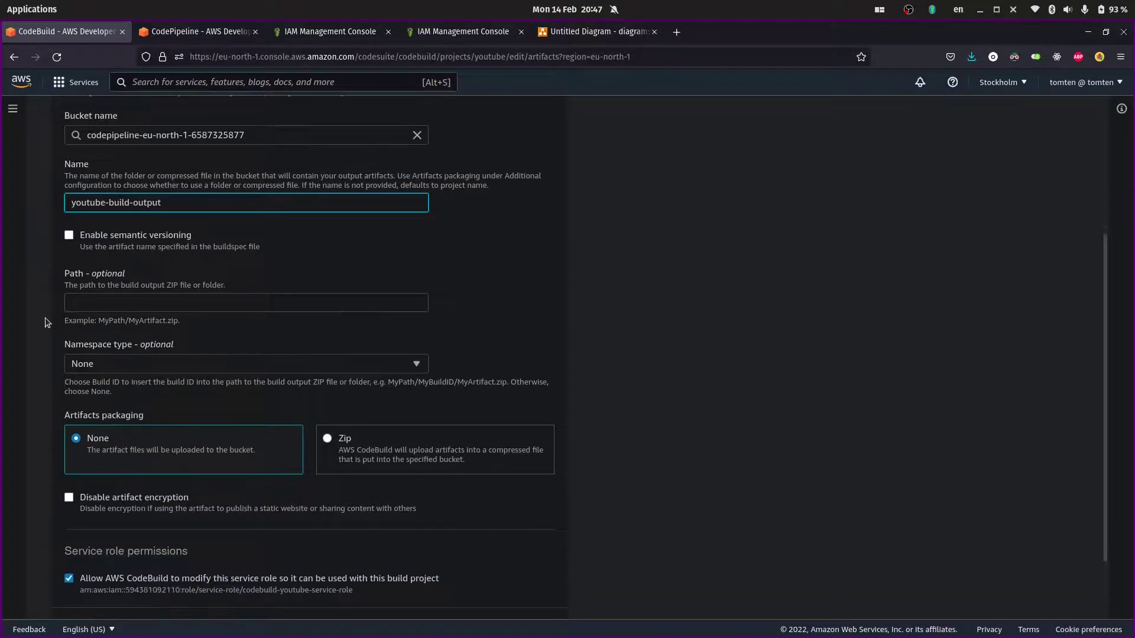
# - Set the artifact path to / and the packaging to Zip, and update the build project's artifacts
pyautogui.click(145, 298)
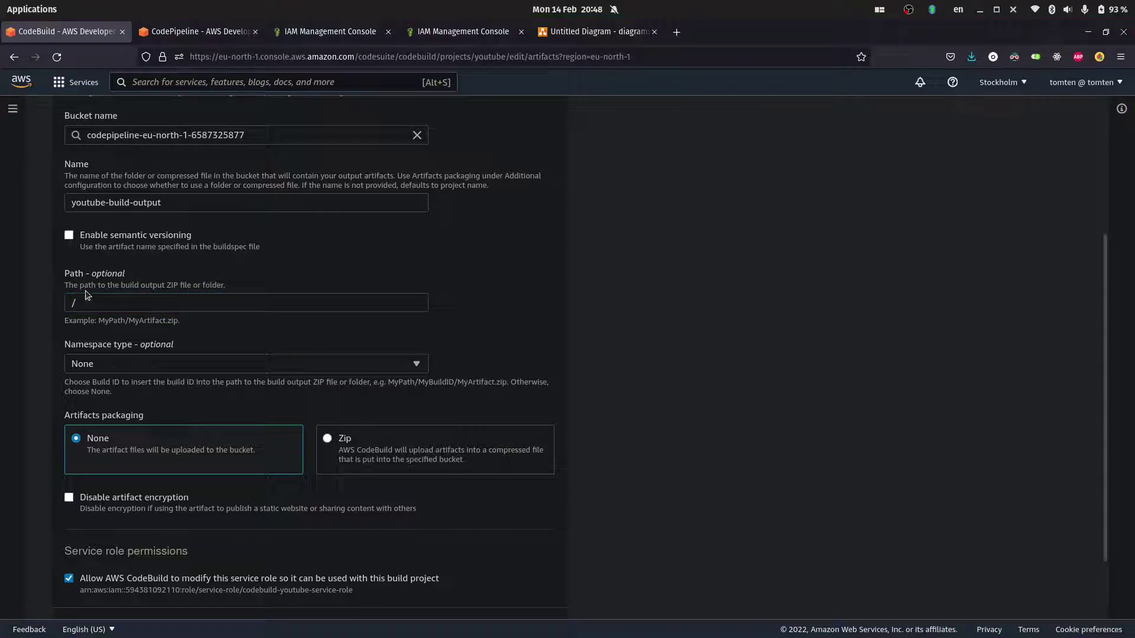
pyautogui.scroll(-1, 233, 307)
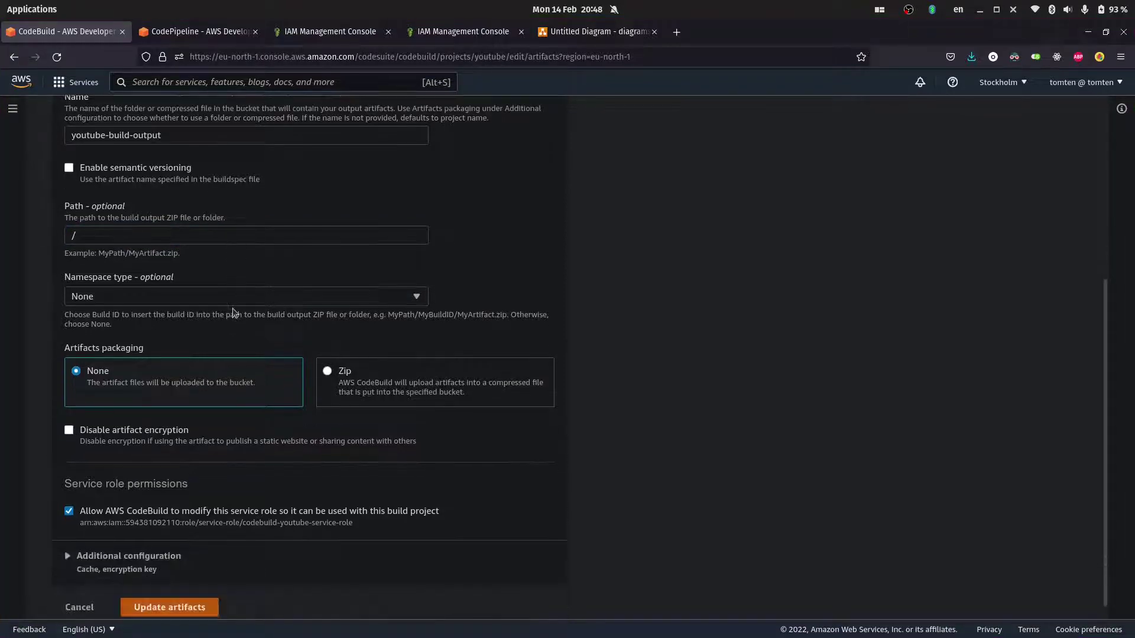
pyautogui.click(331, 373)
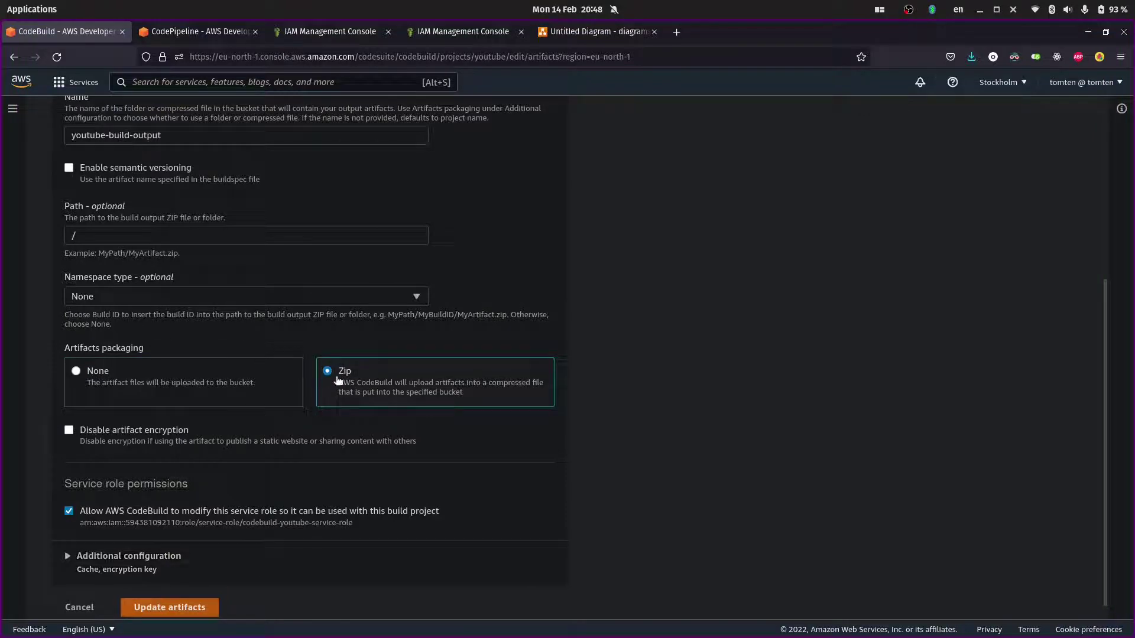
pyautogui.click(173, 609)
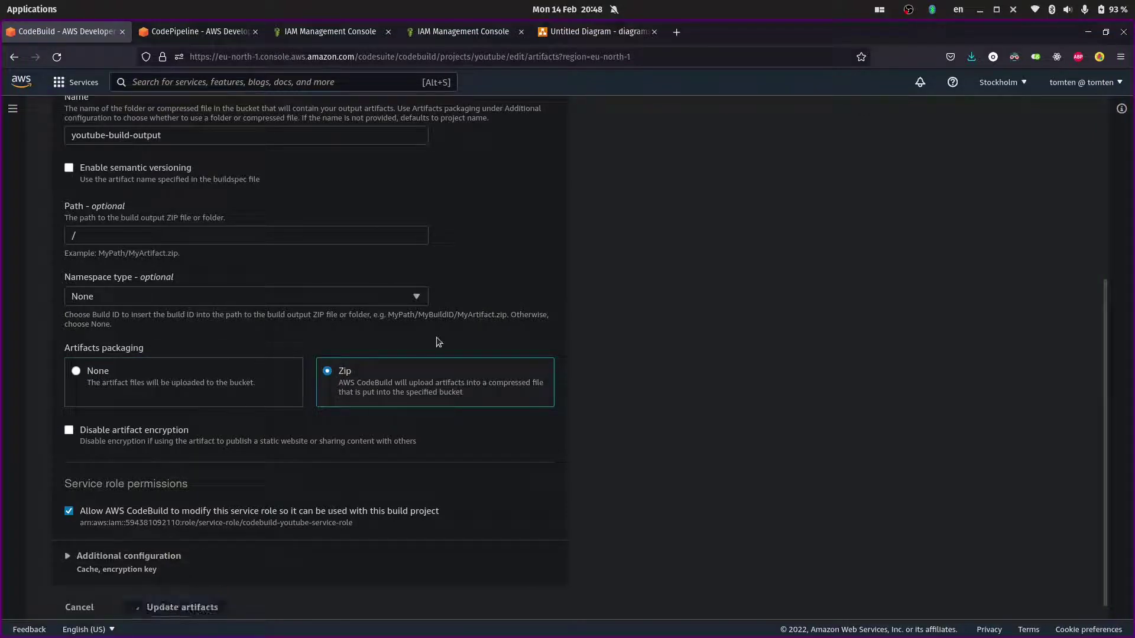
# - Switch to the CodePipeline tab, check the stage statuses of youtube-pipeline, and release the latest change through it
pyautogui.click(188, 33)
pyautogui.scroll(-5, 433, 321)
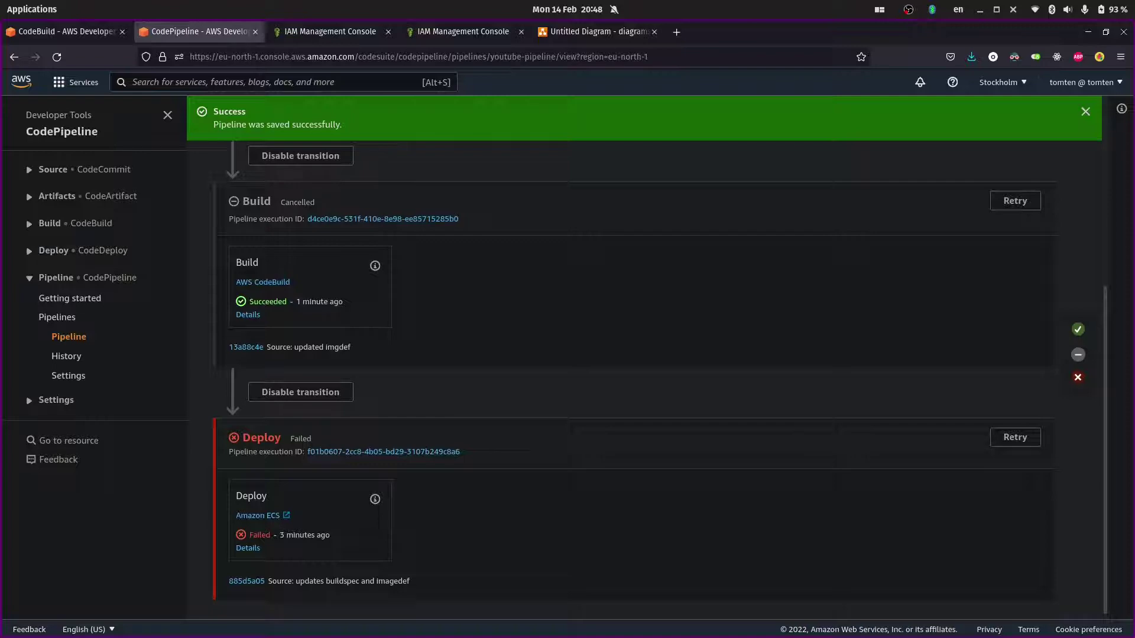
pyautogui.scroll(5, 662, 263)
pyautogui.click(1009, 192)
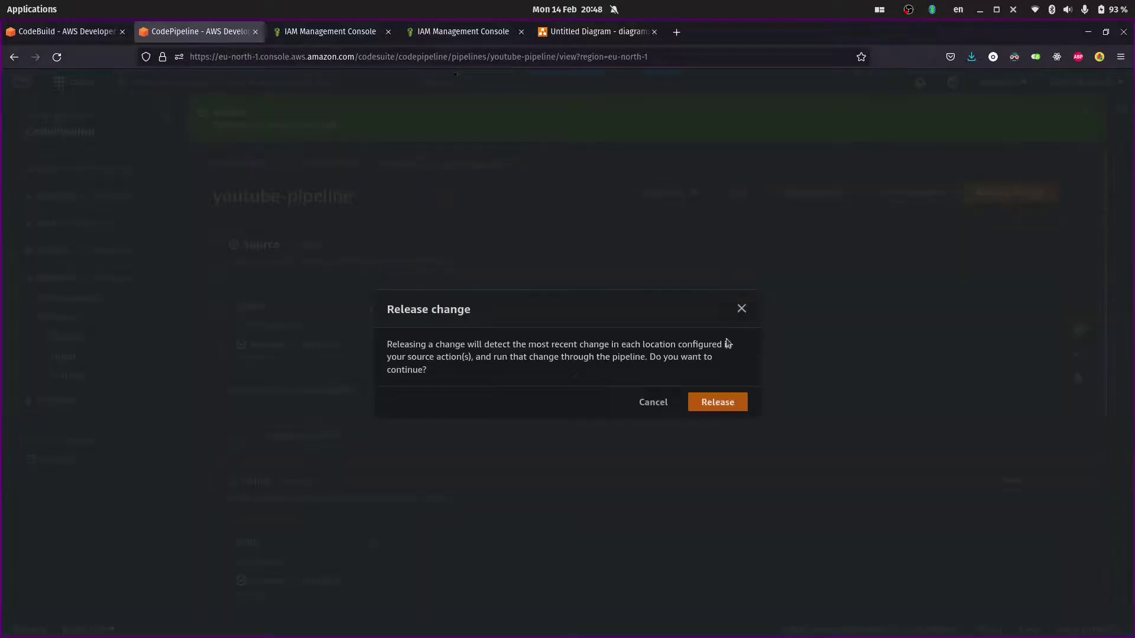
pyautogui.click(715, 401)
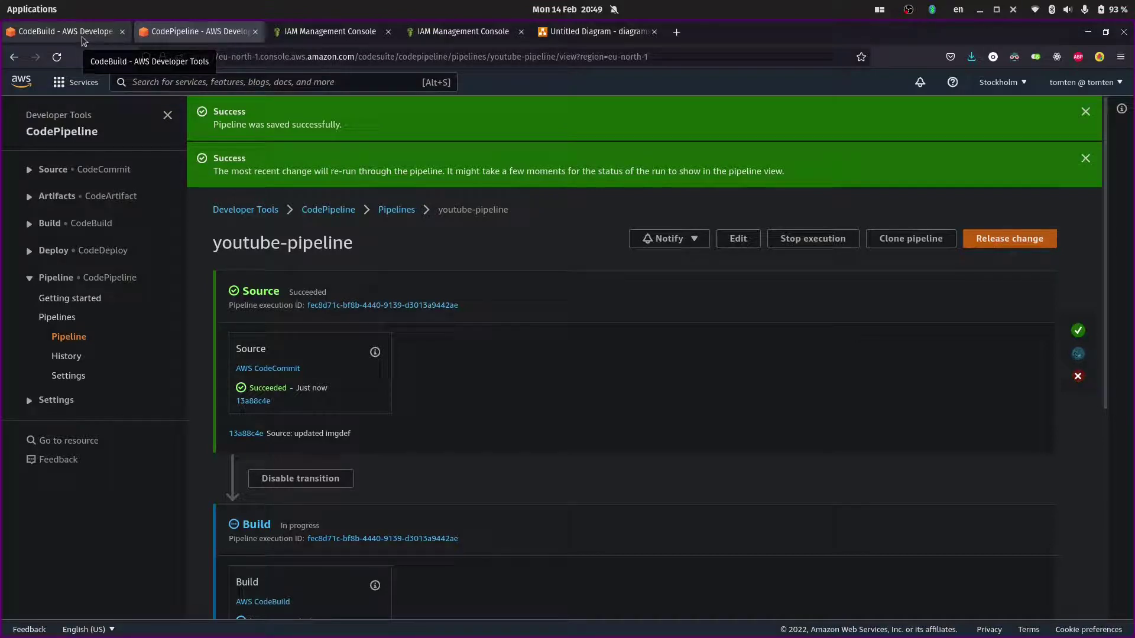
# - Open the AWS console in a new browser tab, search for "security groups", and open the EC2 security groups list
pyautogui.middleClick(37, 92)
pyautogui.click(331, 32)
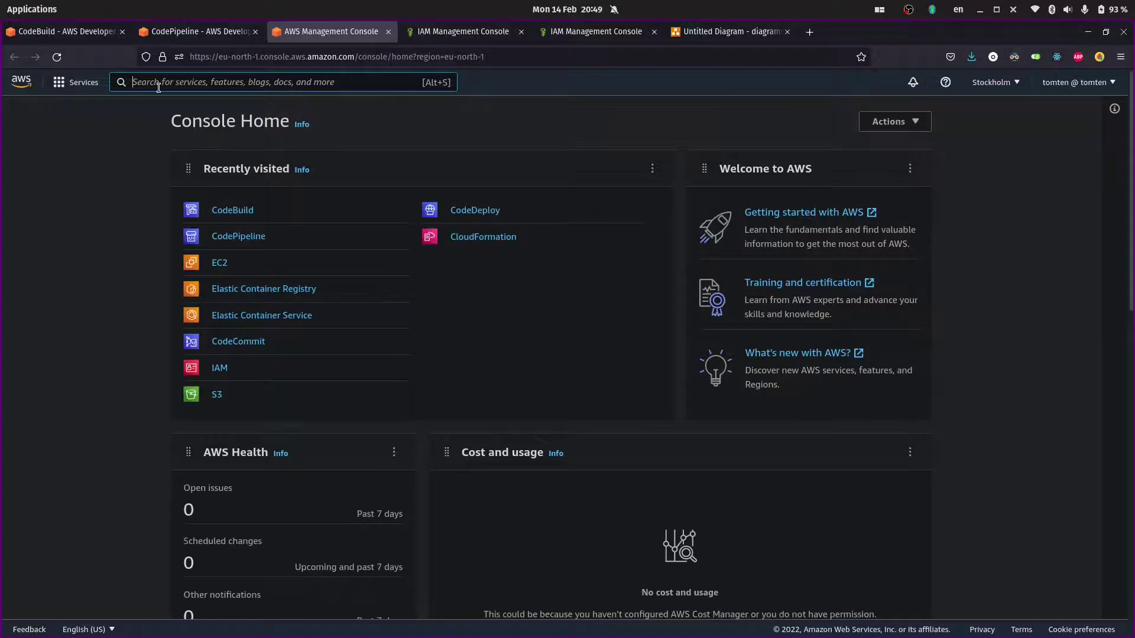
pyautogui.write('secu')
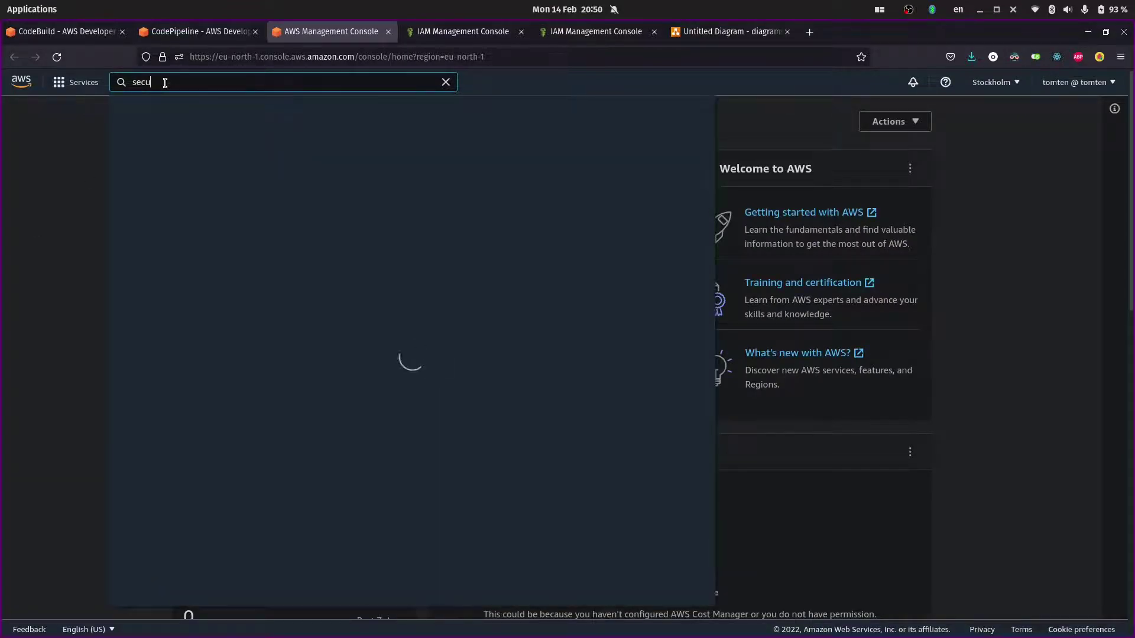
pyautogui.write('rity groups')
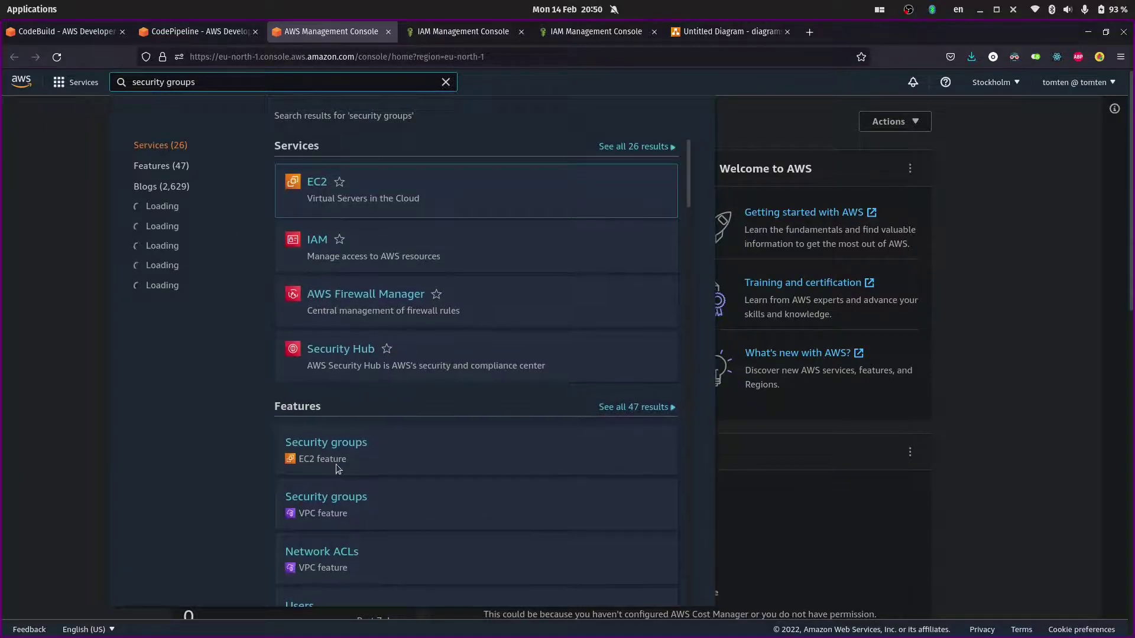
pyautogui.click(341, 444)
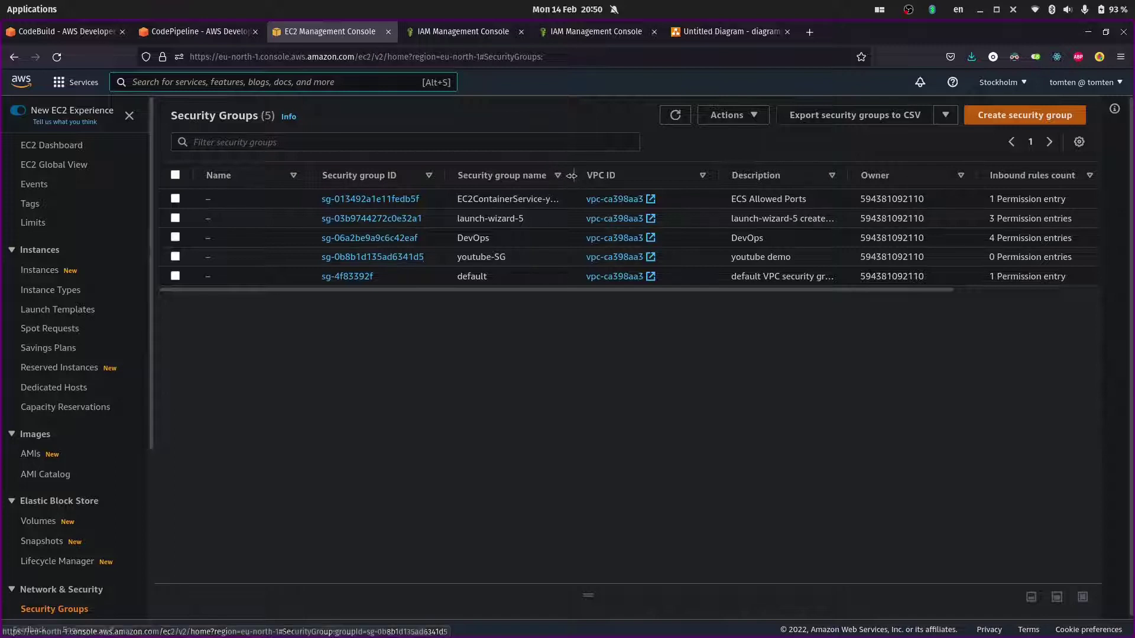
# - Widen the security group name column and open the inbound rules of the EC2ContainerService-youtube-cluster group for editing
pyautogui.moveTo(574, 175); pyautogui.dragTo(702, 175)
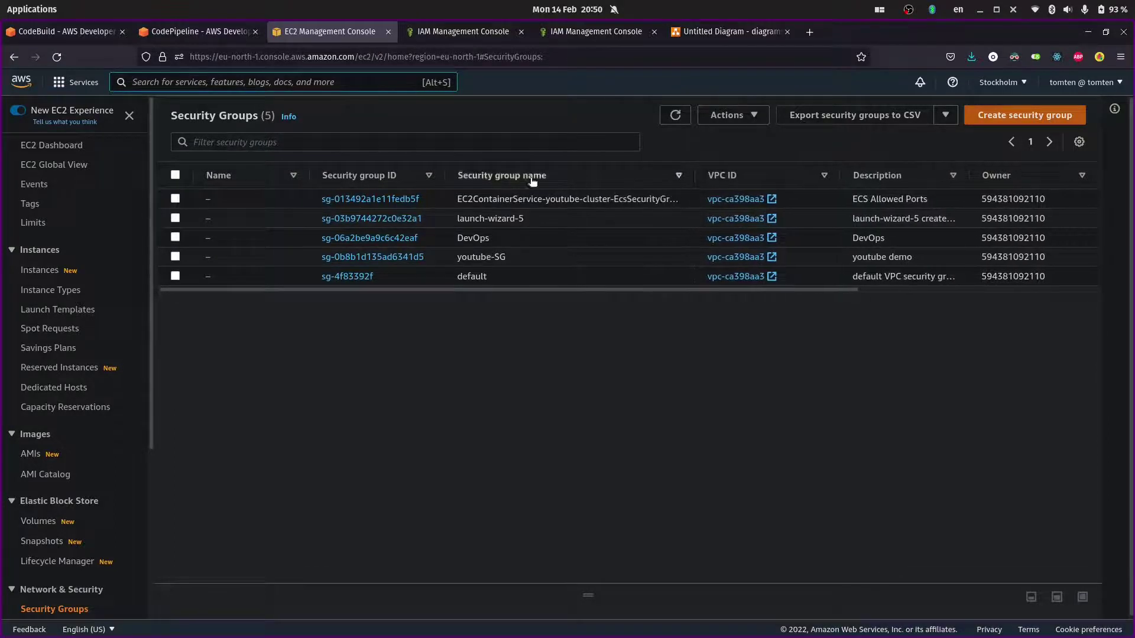
pyautogui.moveTo(464, 197); pyautogui.dragTo(538, 198)
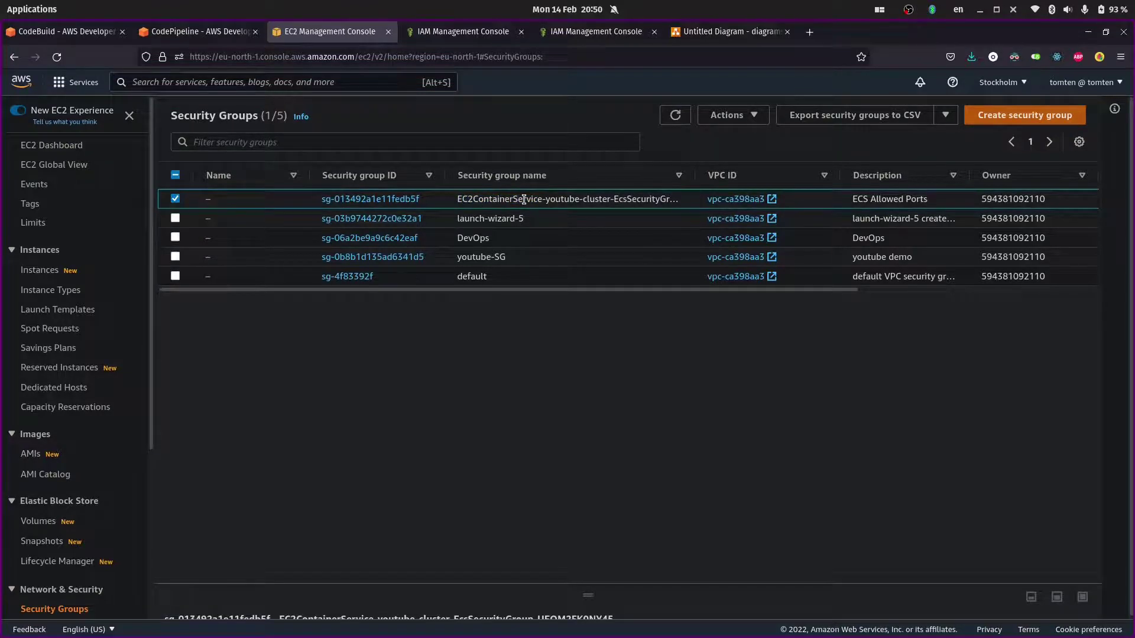
pyautogui.moveTo(470, 200); pyautogui.dragTo(540, 199)
pyautogui.click(368, 200)
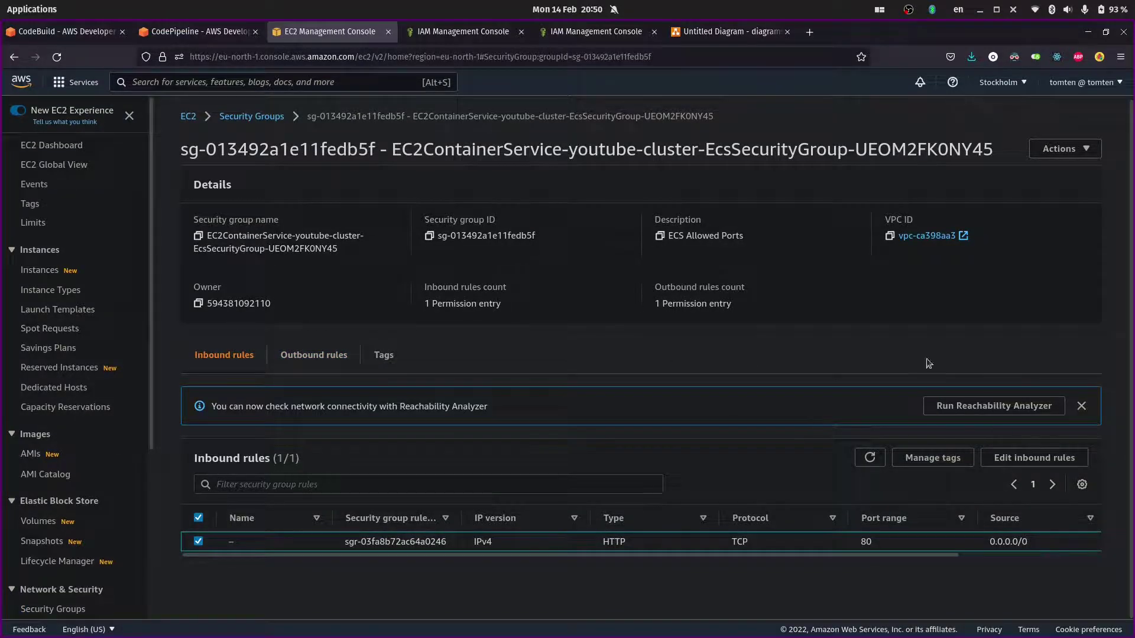
pyautogui.click(1043, 457)
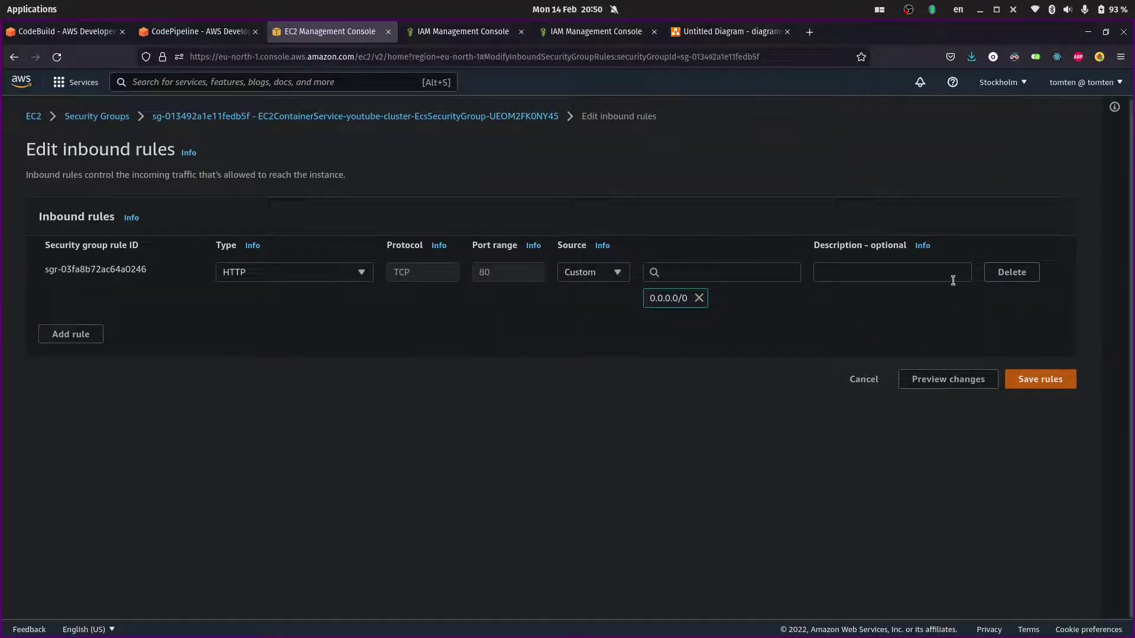
# - Delete the existing HTTP inbound rule and add a new rule of type All traffic
pyautogui.click(1003, 275)
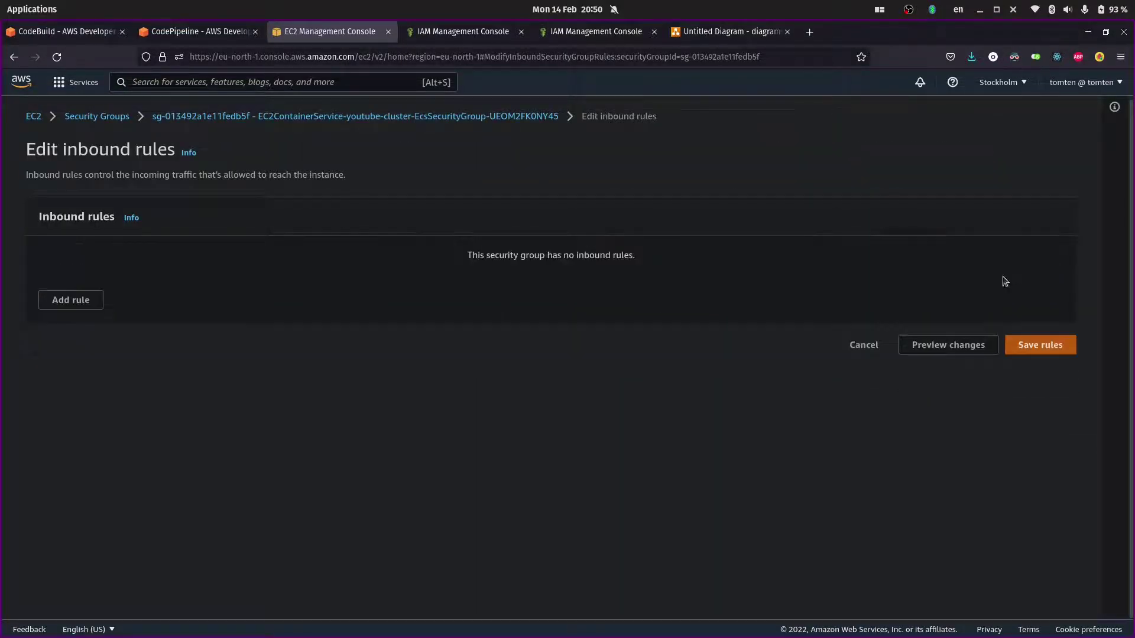
pyautogui.click(71, 301)
pyautogui.click(281, 273)
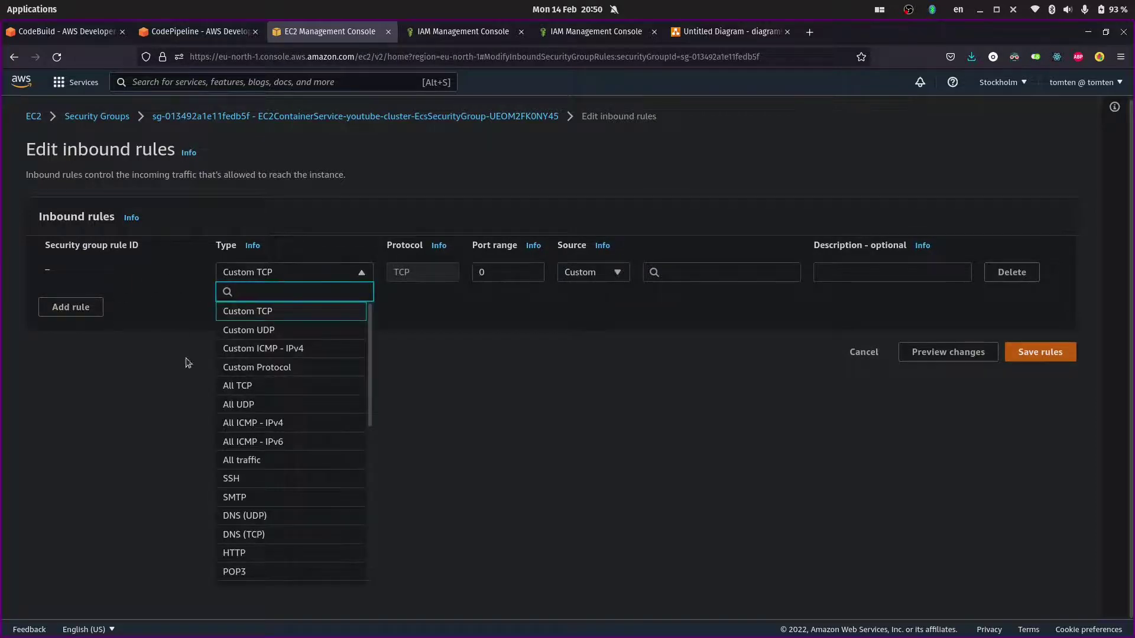
pyautogui.click(246, 461)
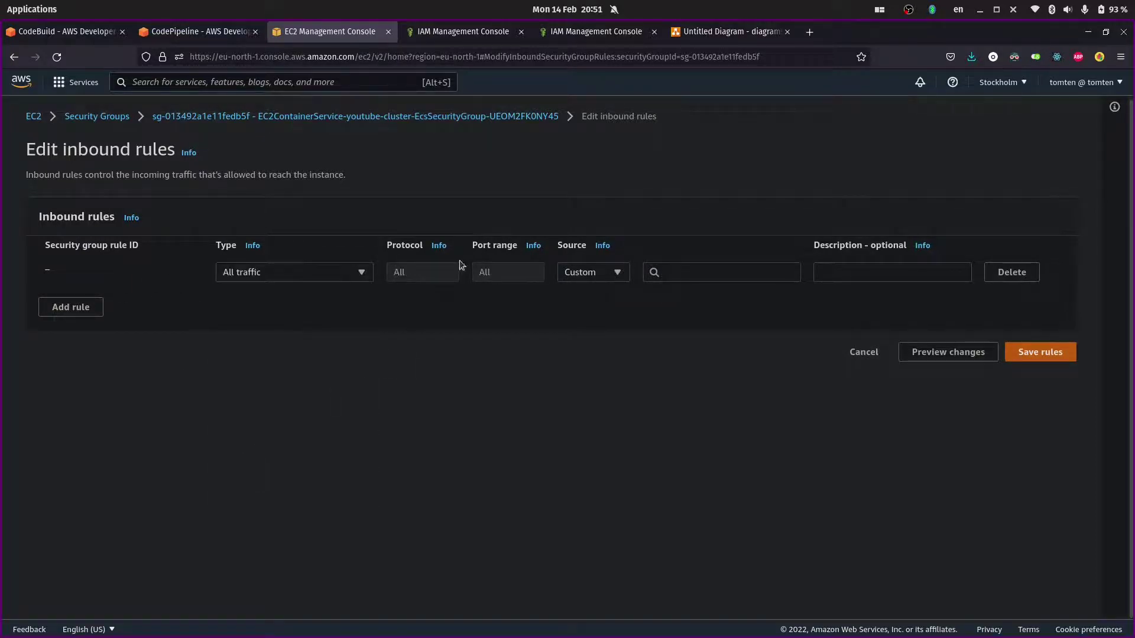
# - Set the new rule's source to the youtube-SG group, describe it as "accept all traffic from lb", and save the inbound rules
pyautogui.click(656, 272)
pyautogui.scroll(-2, 727, 514)
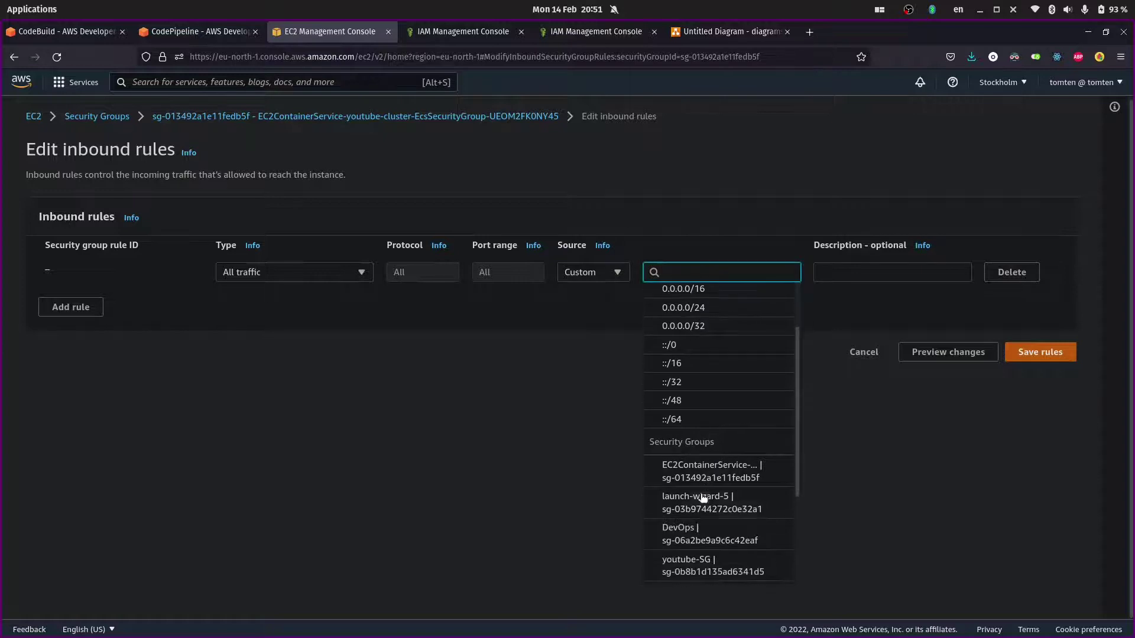
pyautogui.scroll(-2, 703, 498)
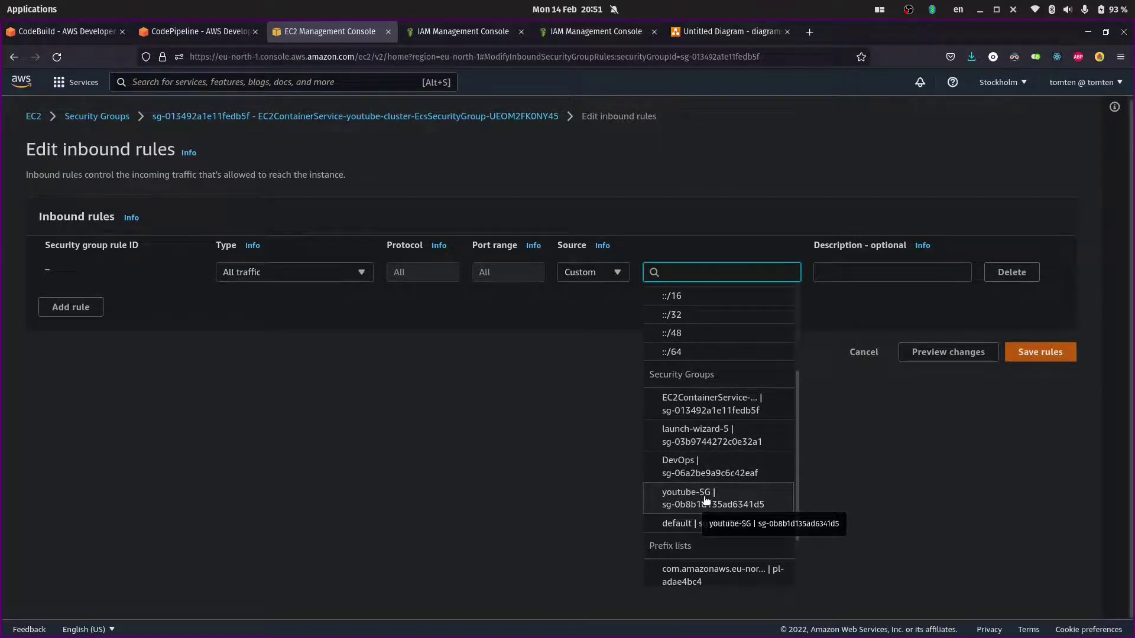
pyautogui.click(704, 499)
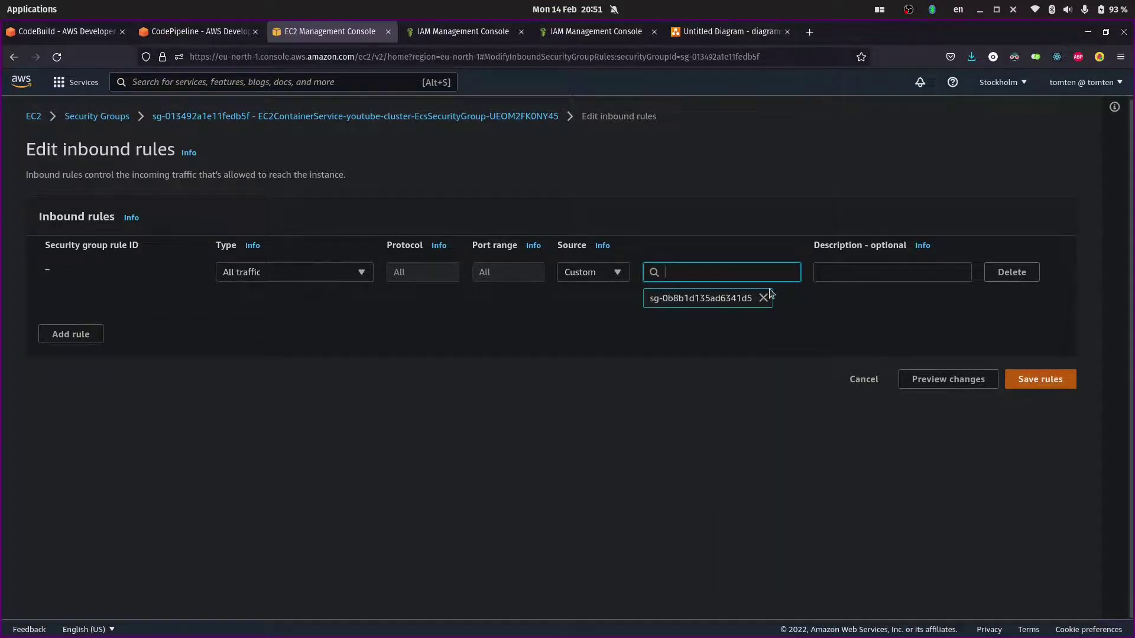
pyautogui.click(860, 273)
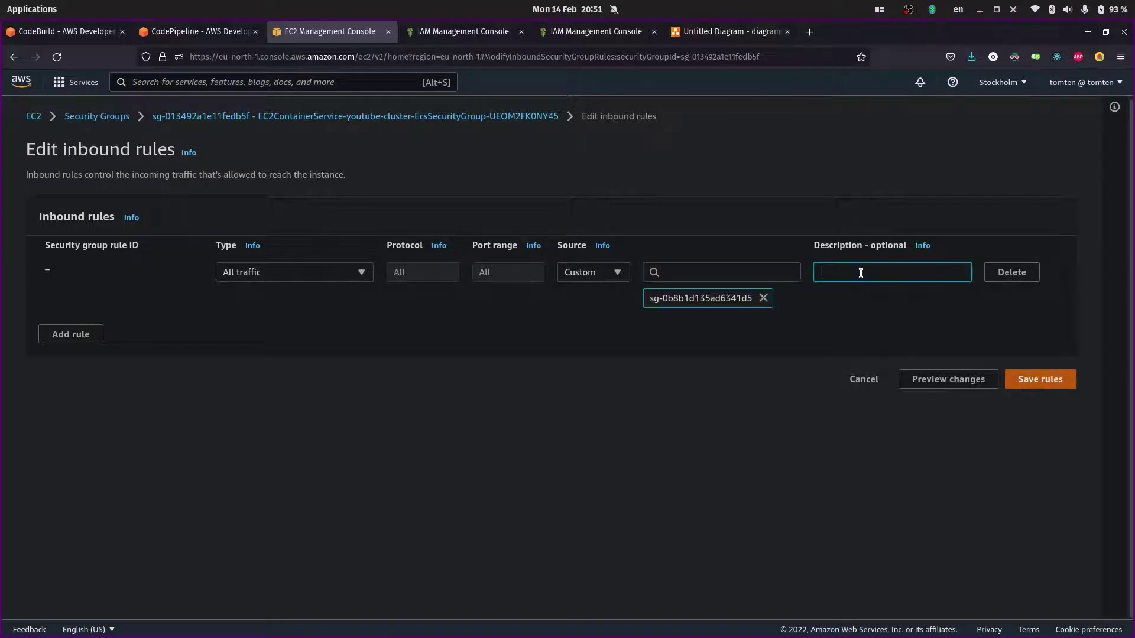
pyautogui.write('accept all traffic from lb')
pyautogui.click(1023, 380)
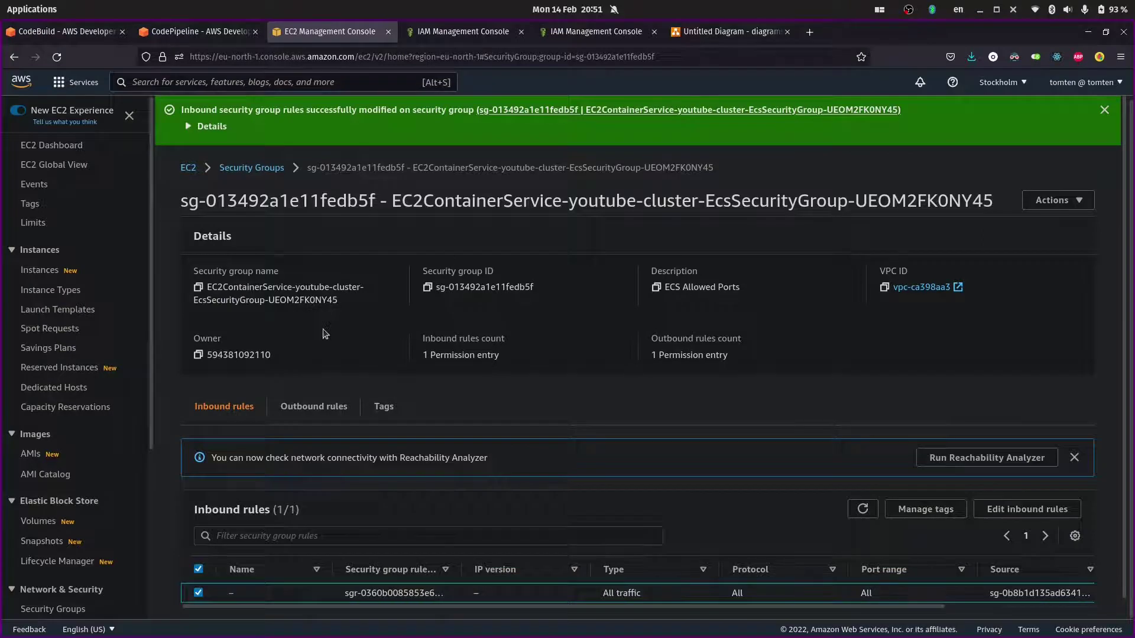
# - Return to the youtube-pipeline page and dismiss both success notifications to check the Deploy stage's progress
pyautogui.click(186, 37)
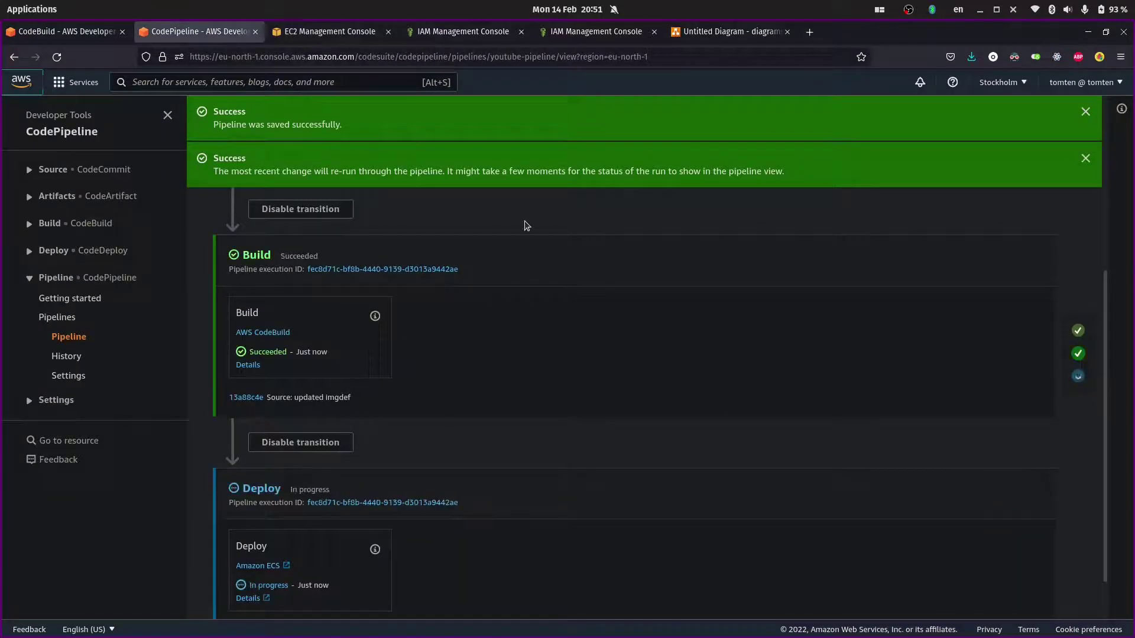
pyautogui.click(1085, 158)
pyautogui.click(1086, 113)
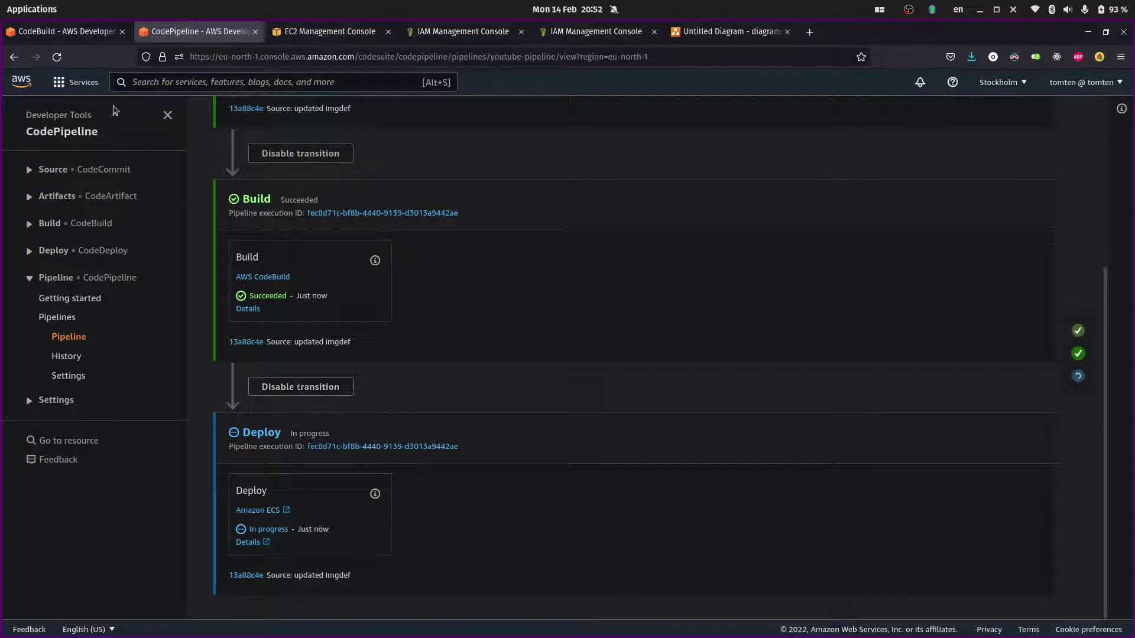
# - Switch to the CodeBuild browser tab, search the AWS services for "load balancers", and open the EC2 load balancers feature
pyautogui.click(77, 39)
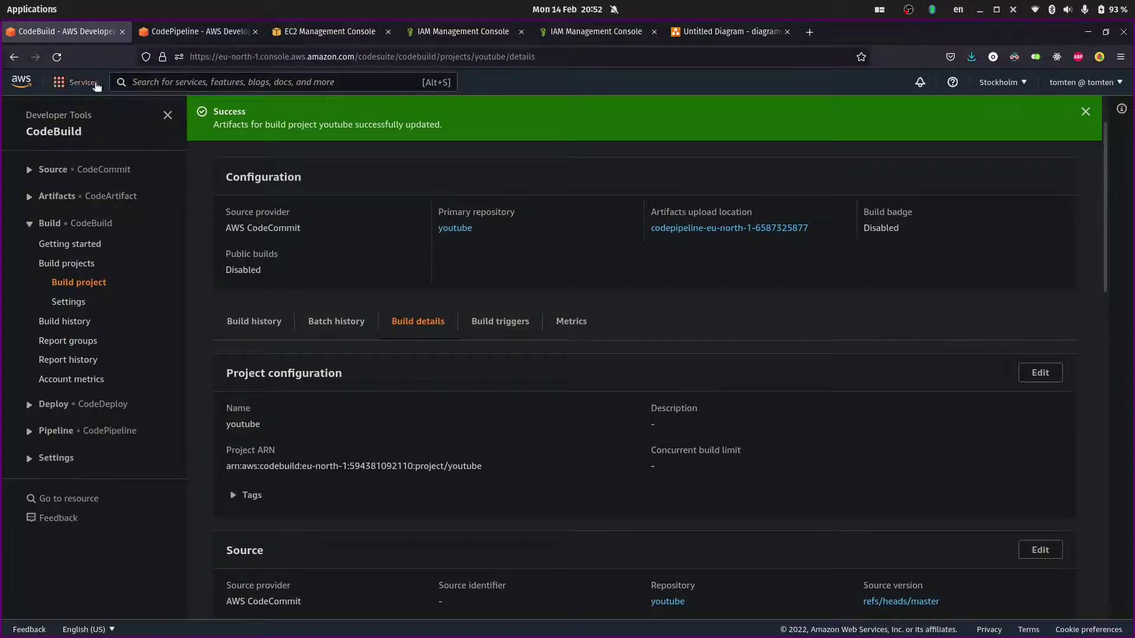
pyautogui.click(154, 85)
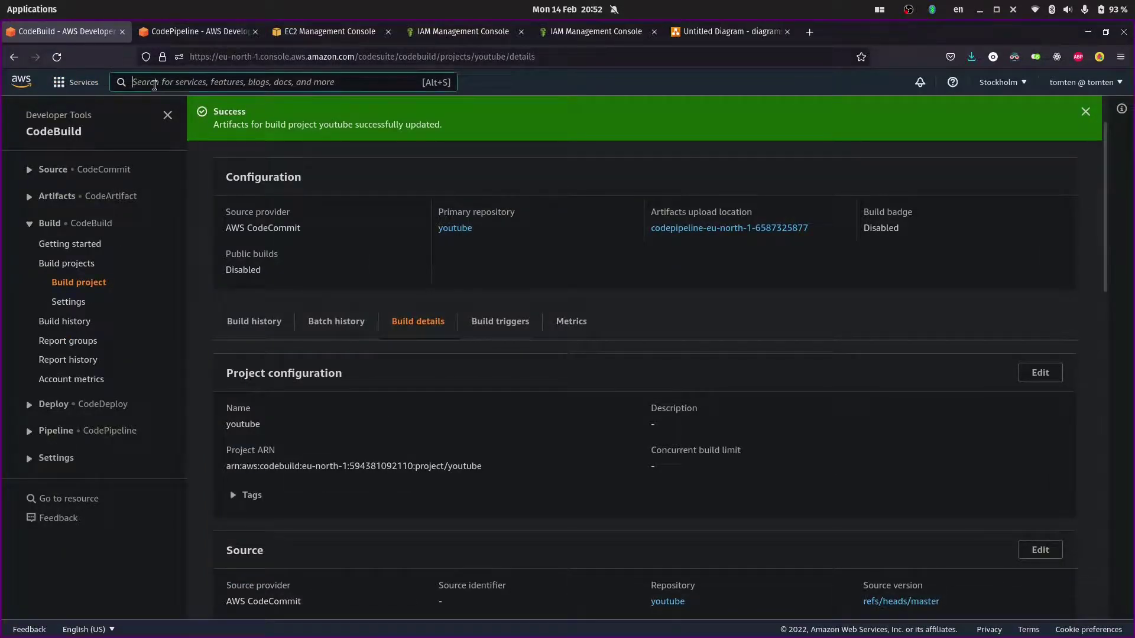
pyautogui.write('load')
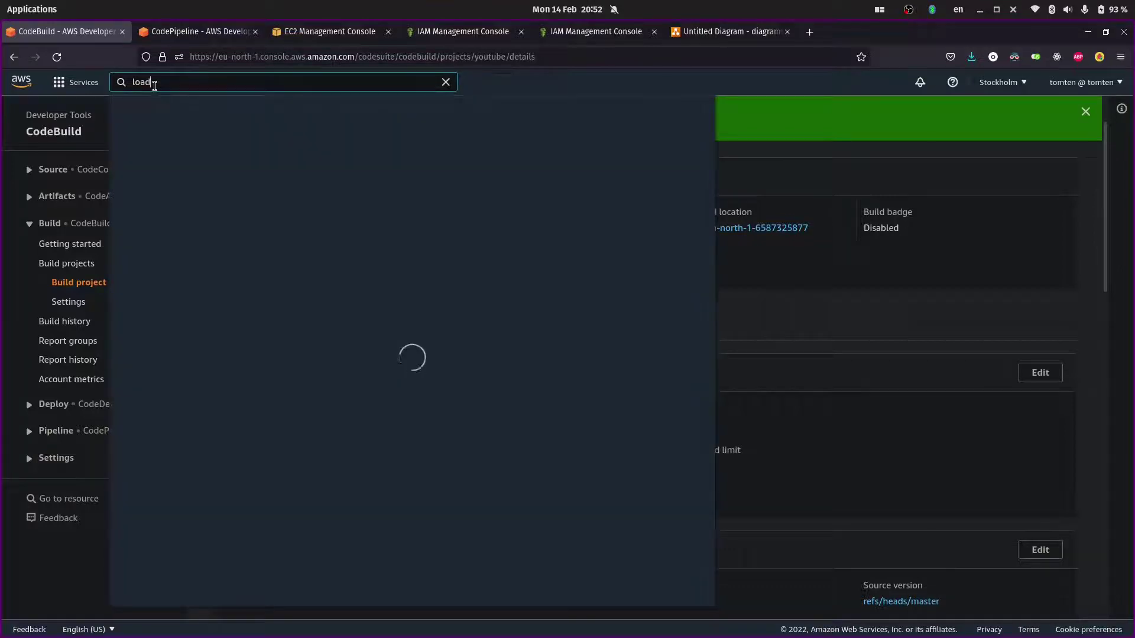
pyautogui.write(' banalcne')
pyautogui.press('BackSpace')
pyautogui.press('BackSpace')
pyautogui.press('BackSpace')
pyautogui.press('BackSpace')
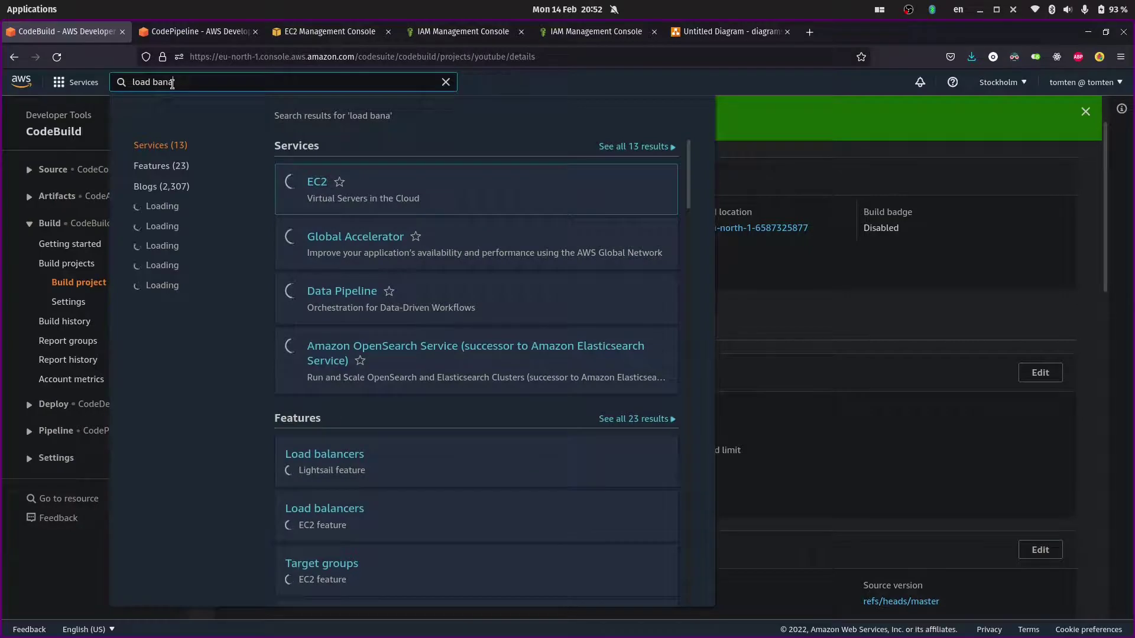
pyautogui.press('BackSpace')
pyautogui.press('BackSpace')
pyautogui.write('lancers')
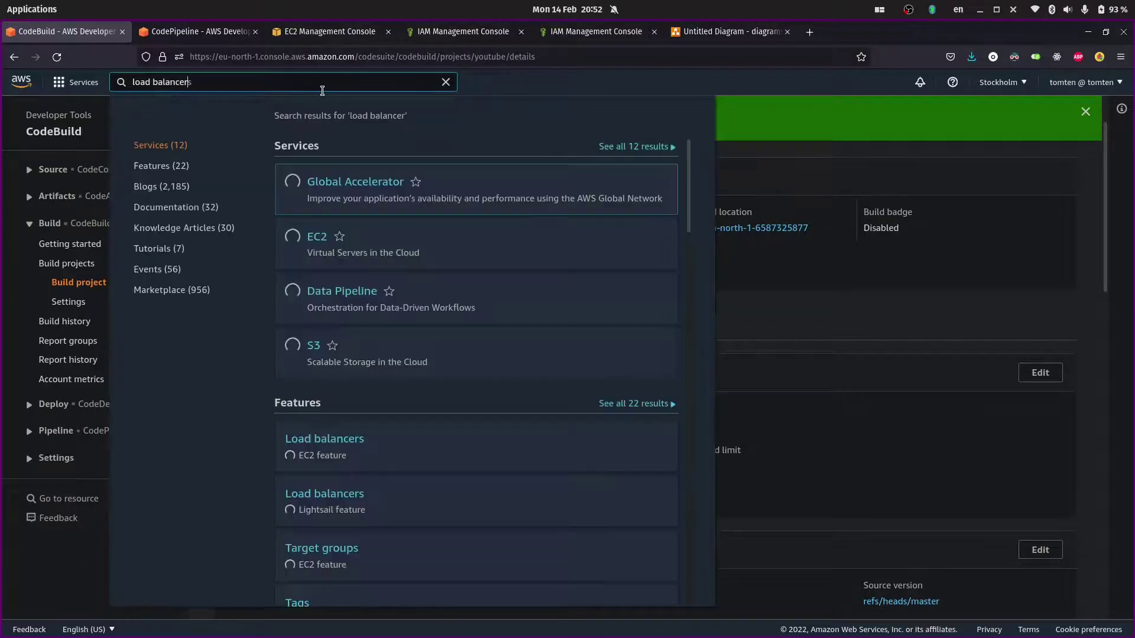
pyautogui.click(330, 447)
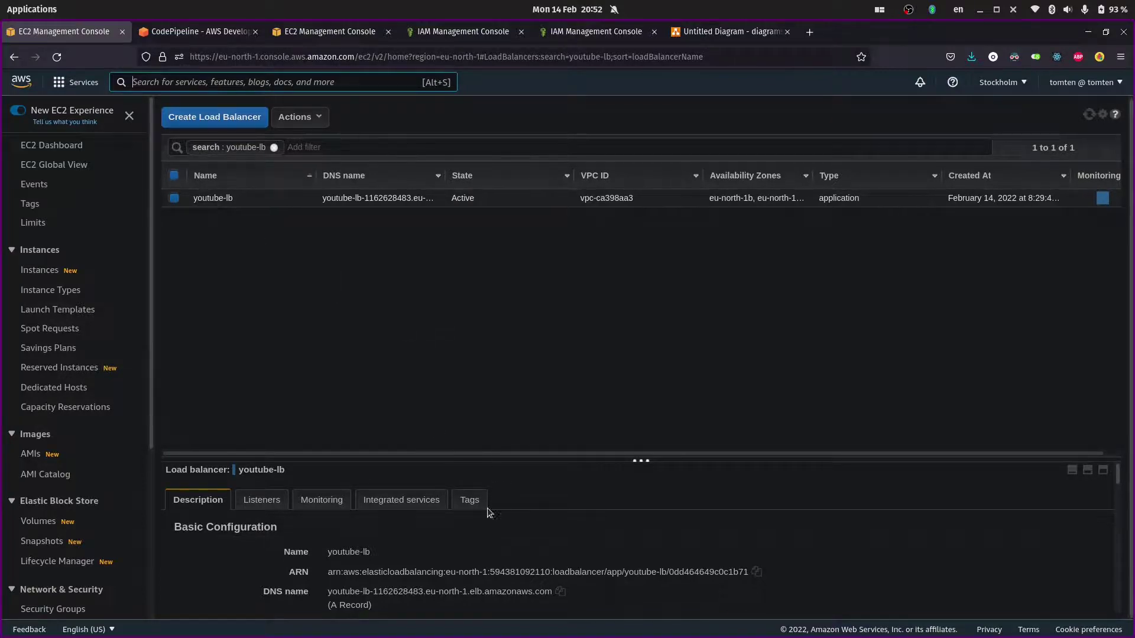
# - Enlarge the youtube-lb details, copy the load balancer's DNS name, and load it in a new browser tab
pyautogui.scroll(-3, 486, 502)
pyautogui.moveTo(650, 467); pyautogui.dragTo(468, 380)
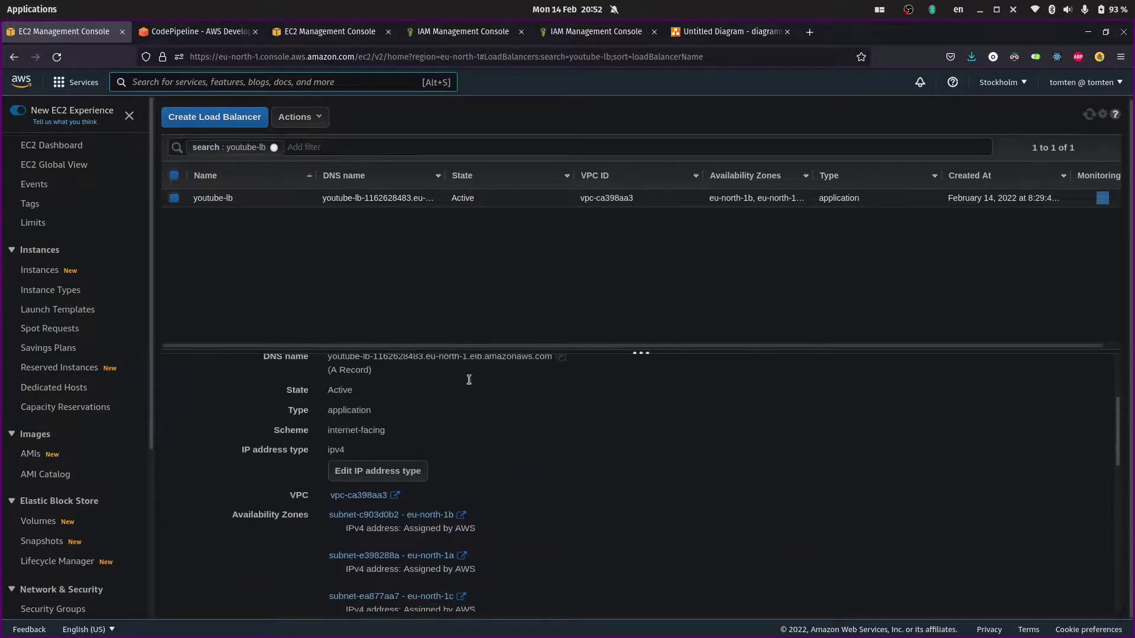
pyautogui.scroll(3, 413, 473)
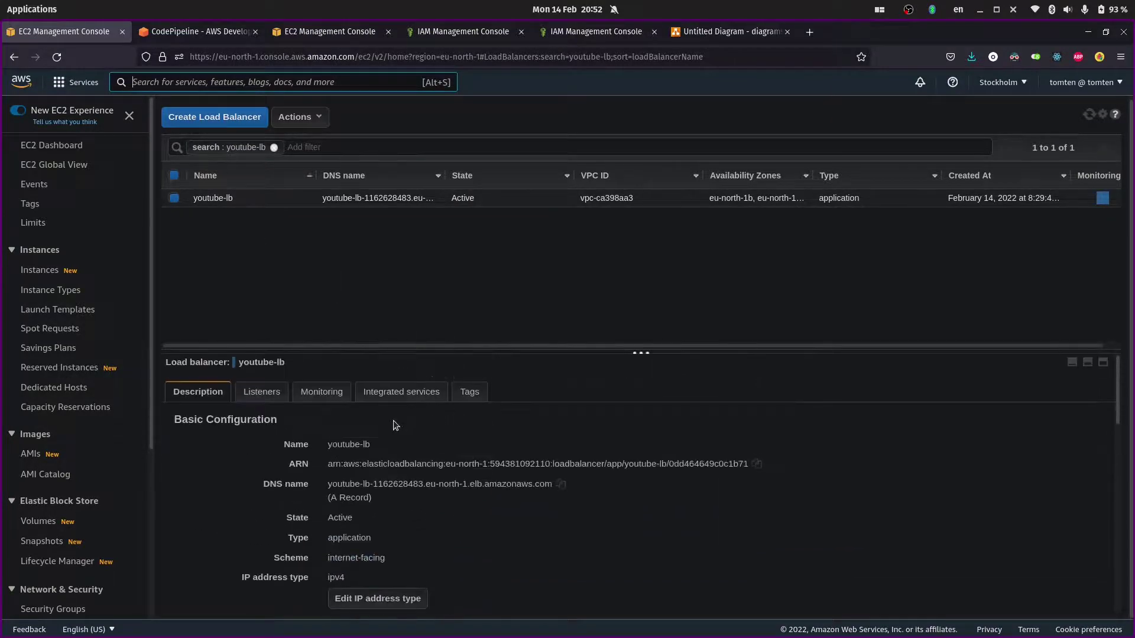
pyautogui.click(565, 485)
pyautogui.click(811, 34)
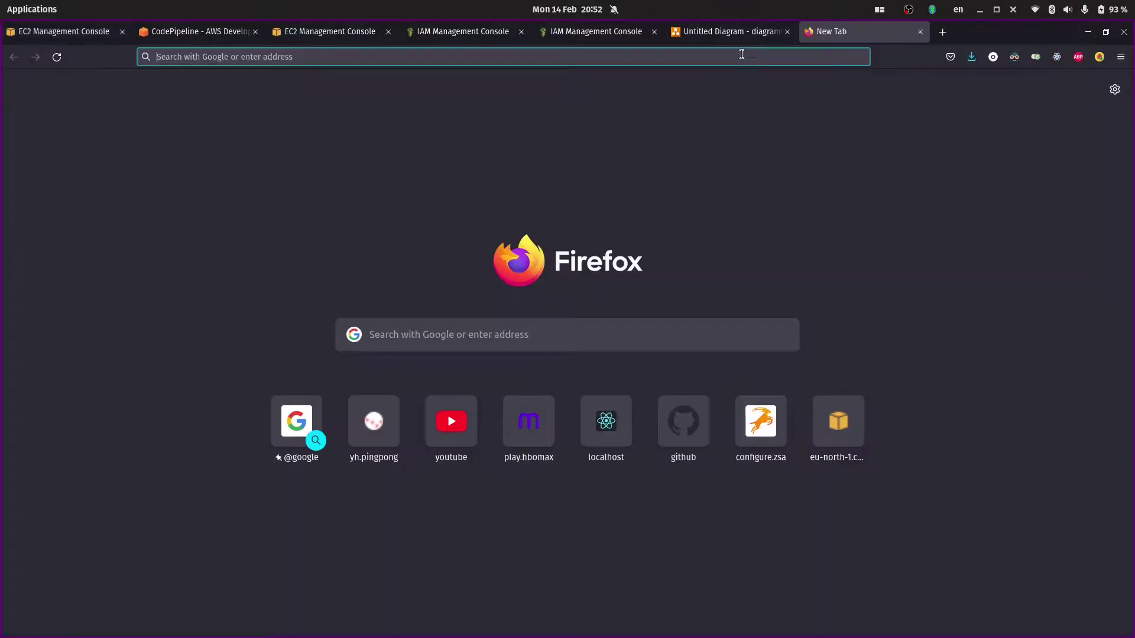
pyautogui.rightClick(742, 54)
pyautogui.click(786, 135)
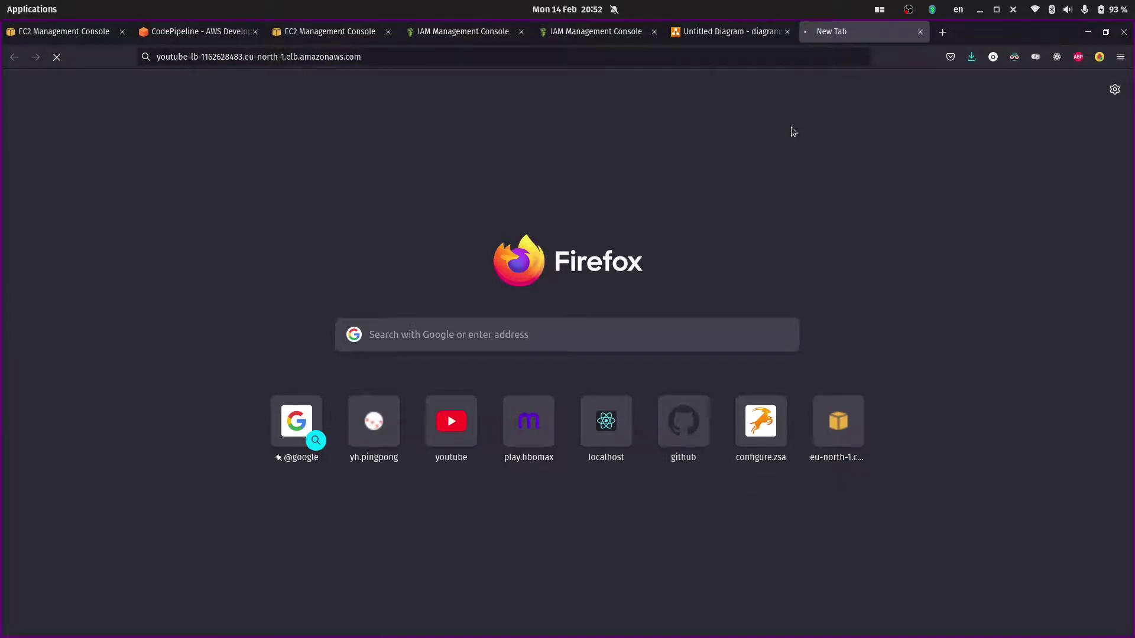
# - Check the CodePipeline tab, and load the youtube-lb DNS name again in a new browser tab
pyautogui.click(164, 32)
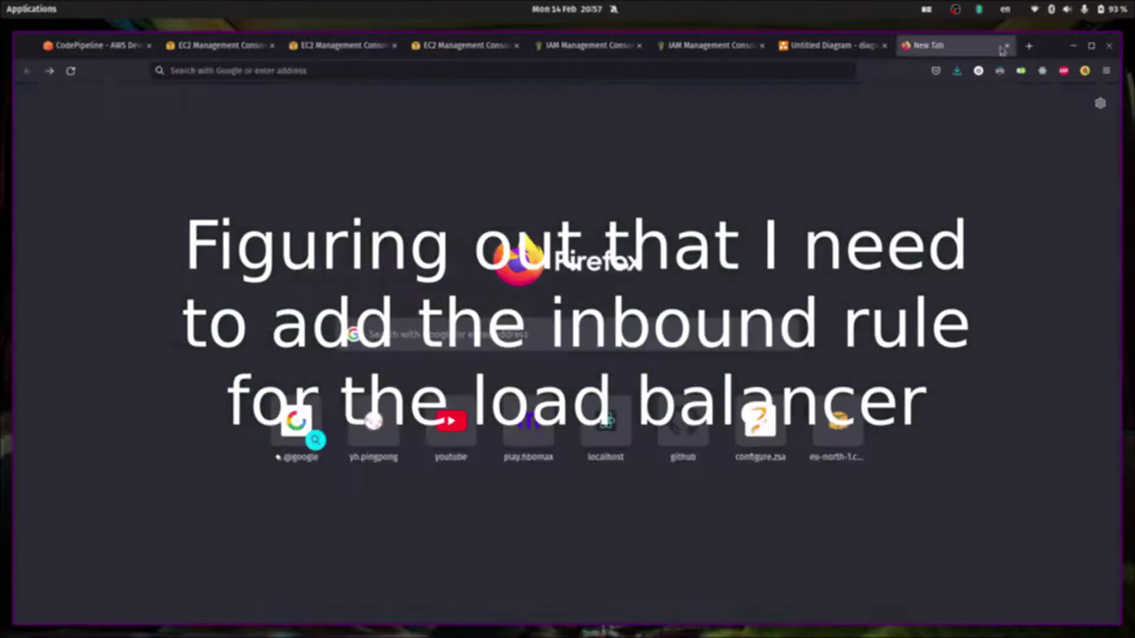
pyautogui.rightClick(810, 71)
pyautogui.click(830, 142)
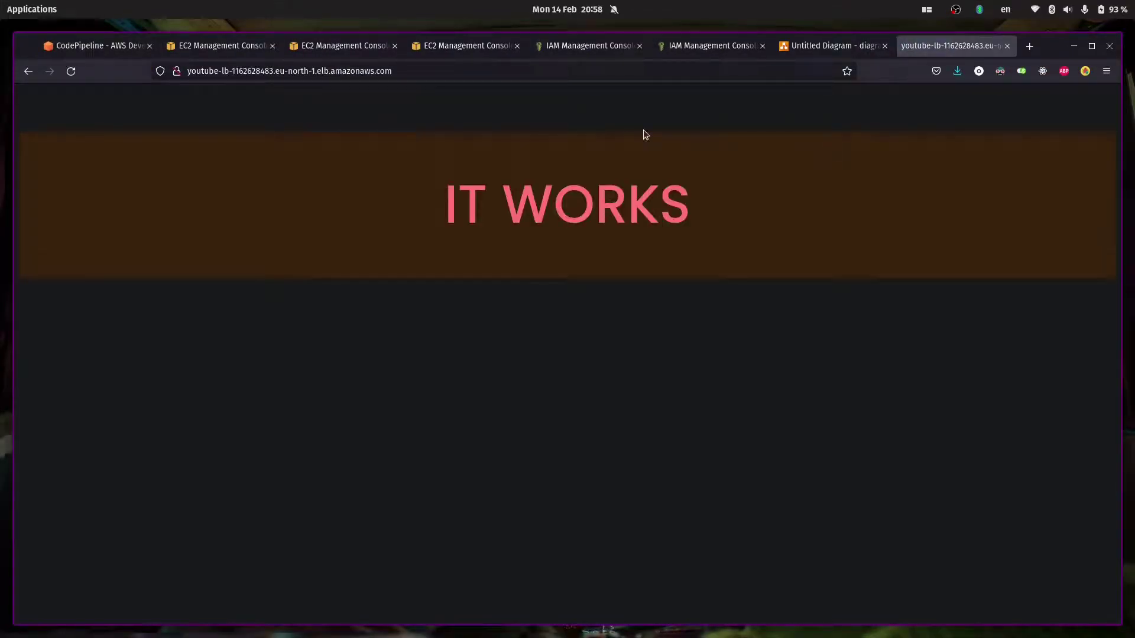
# - Switch to the terminal workspace, open an additional terminal, change to the .ssh/aws/ directory, and list its files
pyautogui.hotkey('alt', 'Tab')
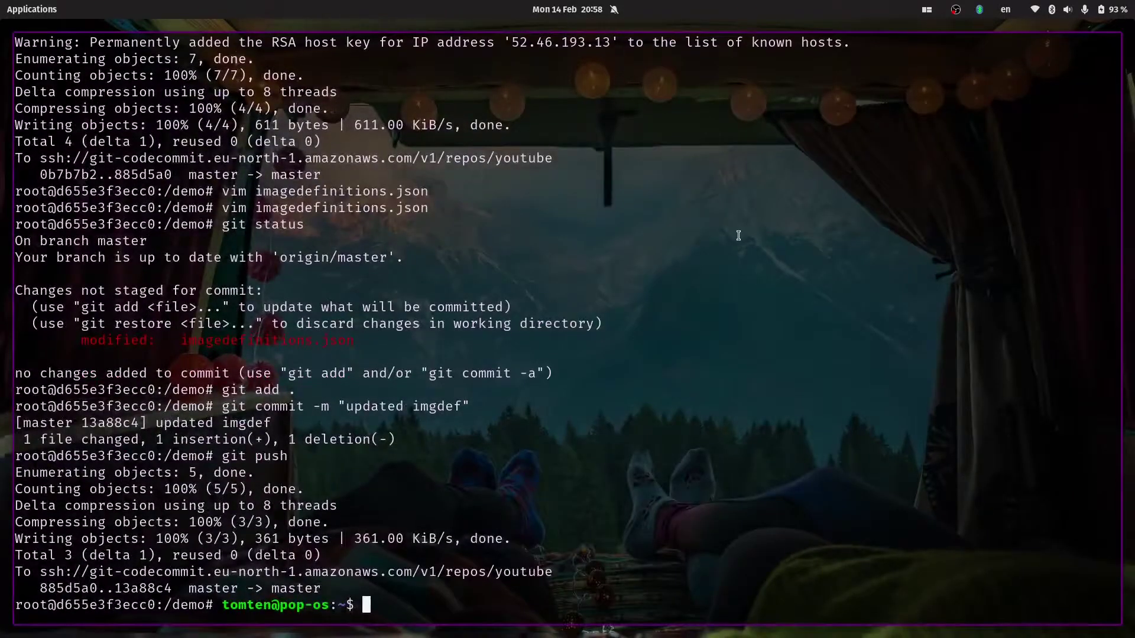
pyautogui.press('super+t')
pyautogui.write('cd .ssh/aws/')
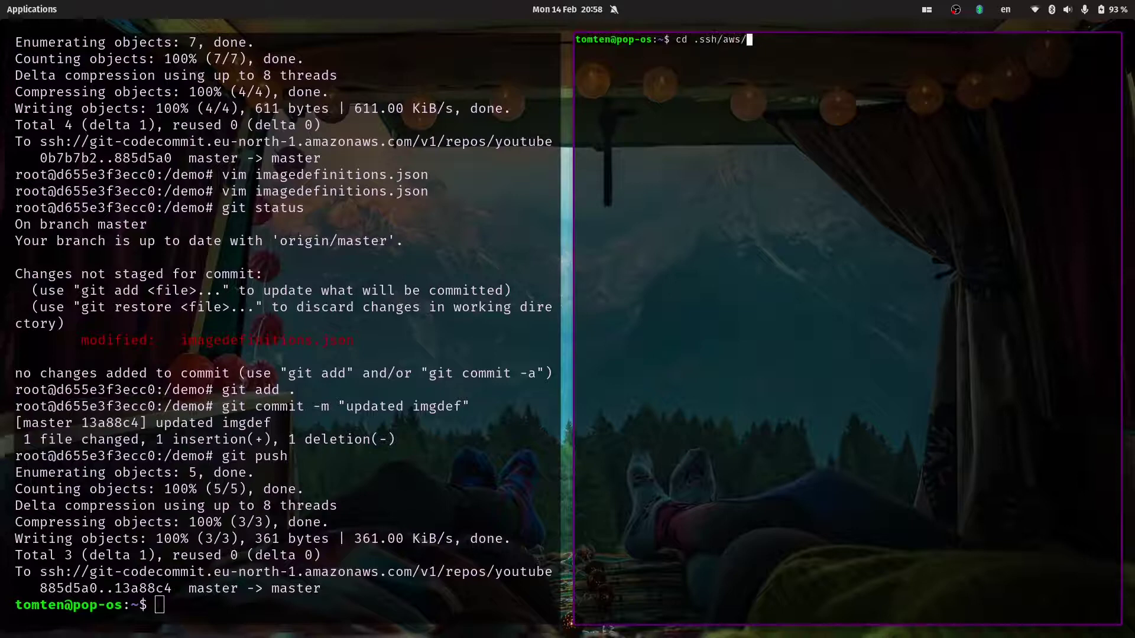
pyautogui.press('Return')
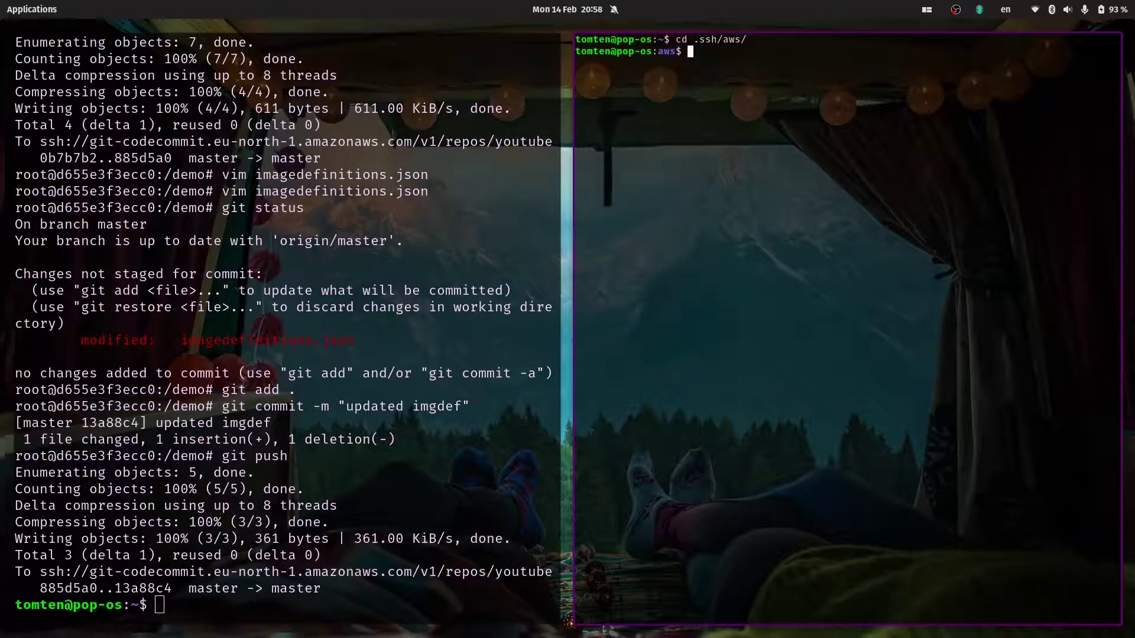
pyautogui.write('ls')
pyautogui.press('Return')
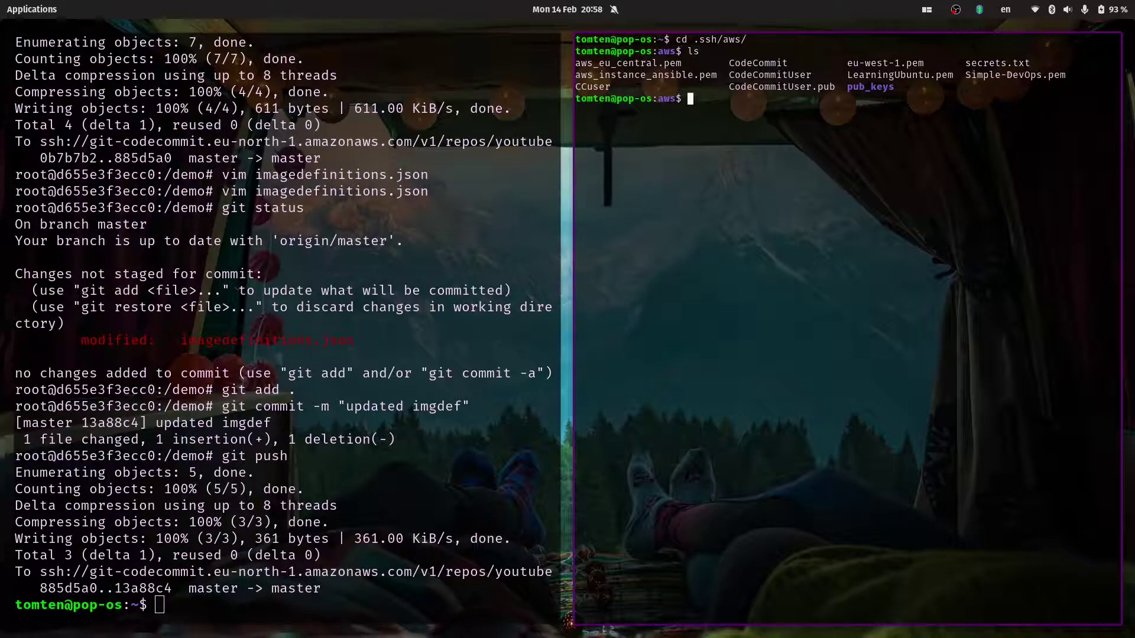
# - Open a third terminal and change to .ssh/aws/ in it, reloading the load balancer page in the browser along the way
pyautogui.press('super+t')
pyautogui.write('c')
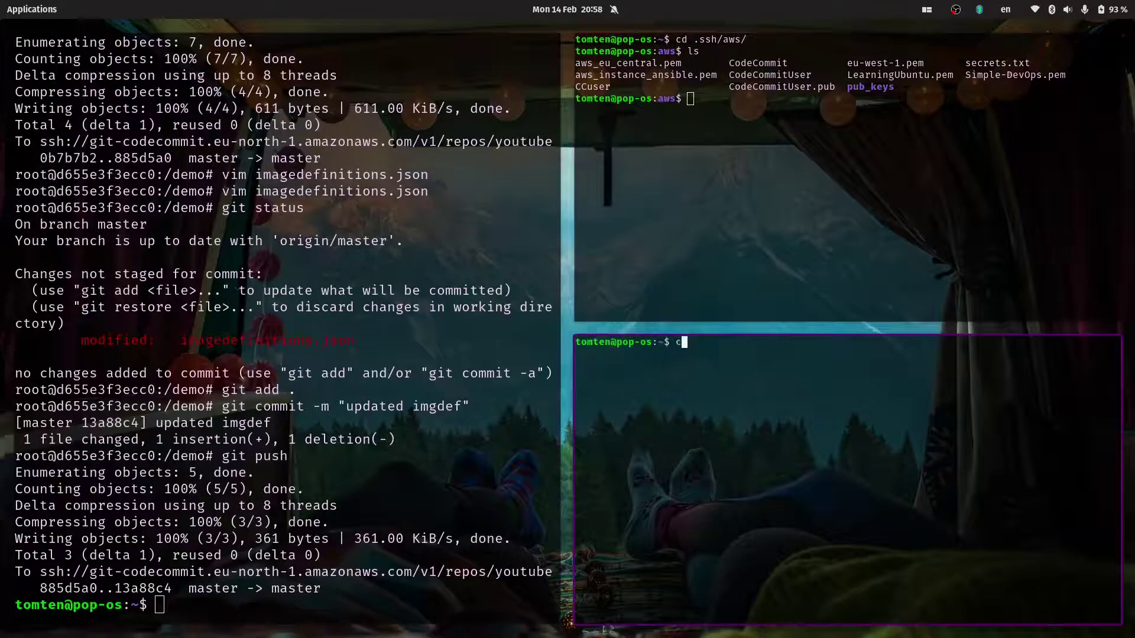
pyautogui.write('d .ssh/')
pyautogui.hotkey('alt', 'Tab')
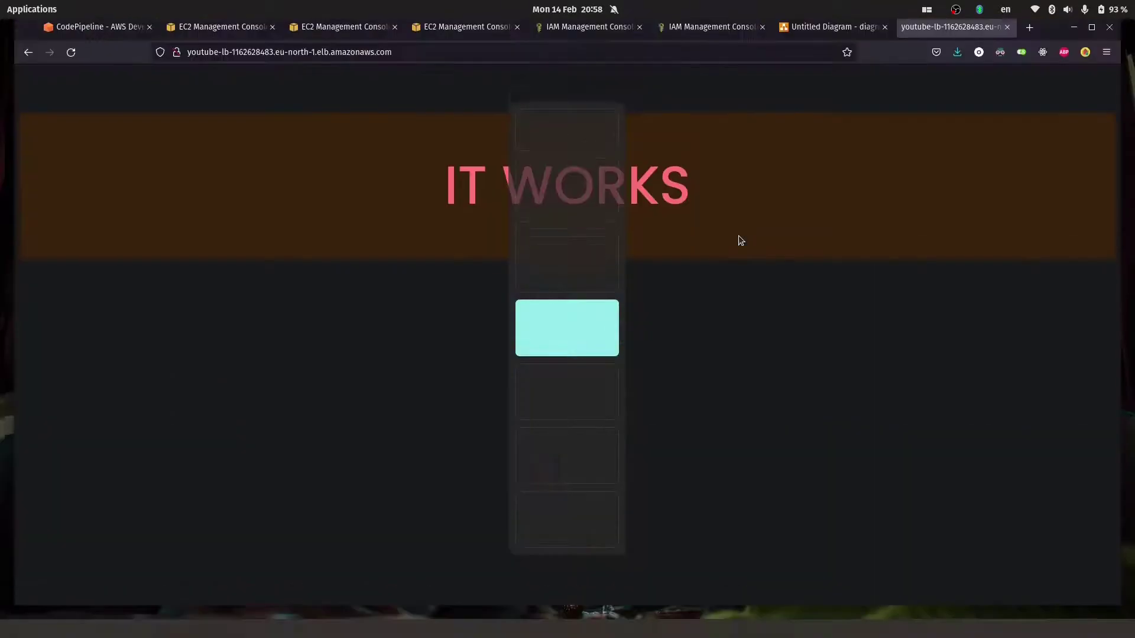
pyautogui.click(71, 70)
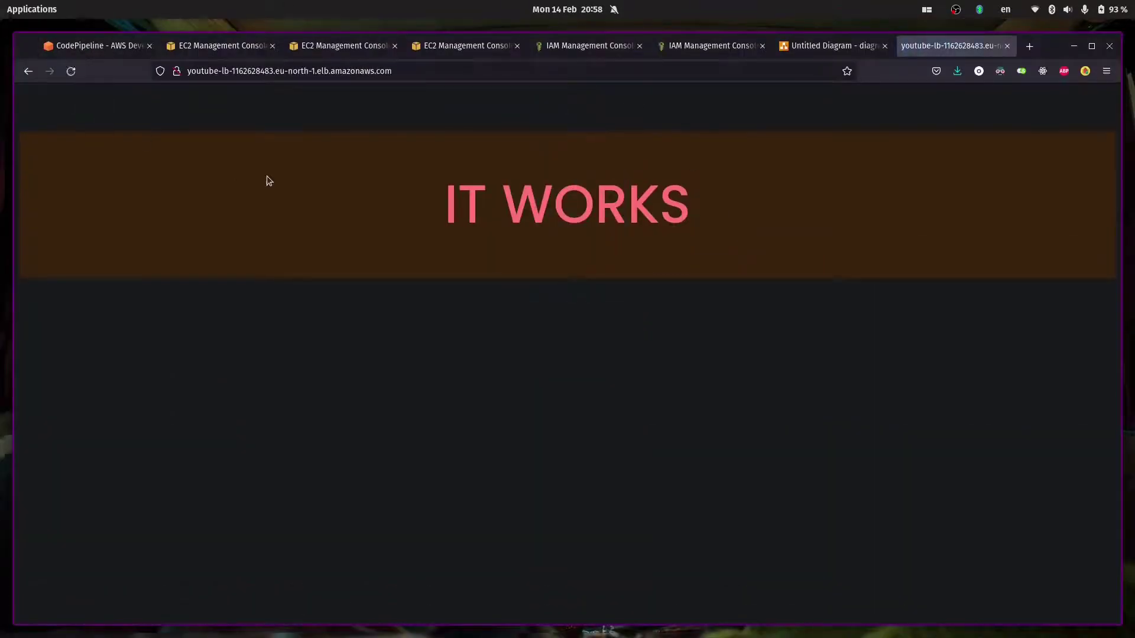
pyautogui.hotkey('alt', 'Tab')
pyautogui.write('aws/')
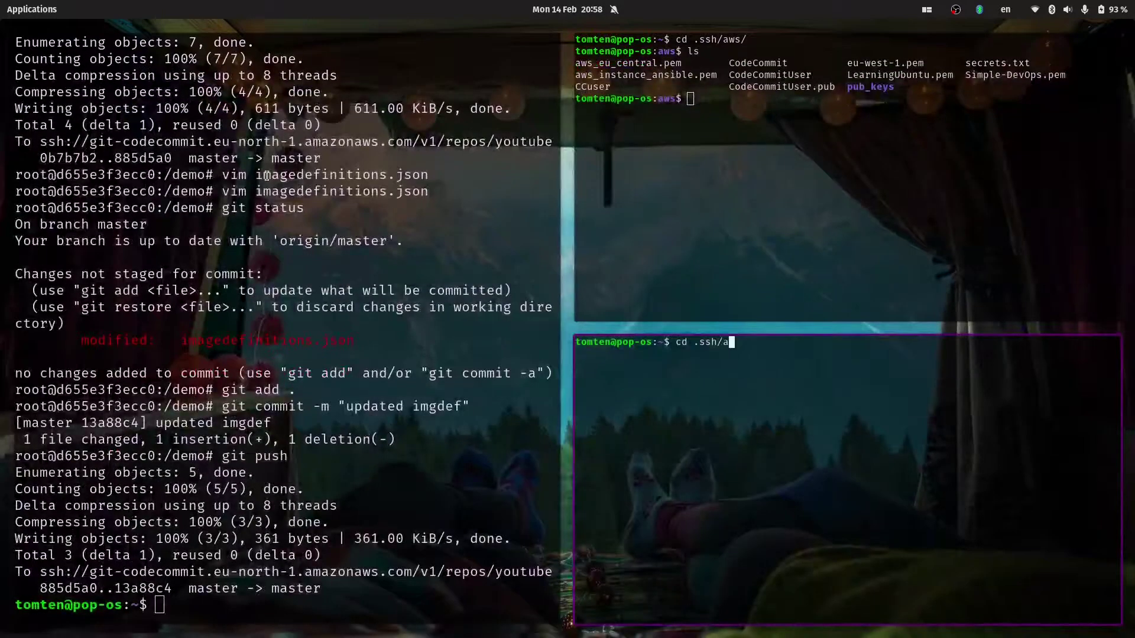
pyautogui.press('Return')
# - Enter the start of an SSH command using the Simple-DevOps.pem key and the ec2-user login, leaving the host address open
pyautogui.write('ssh -i ')
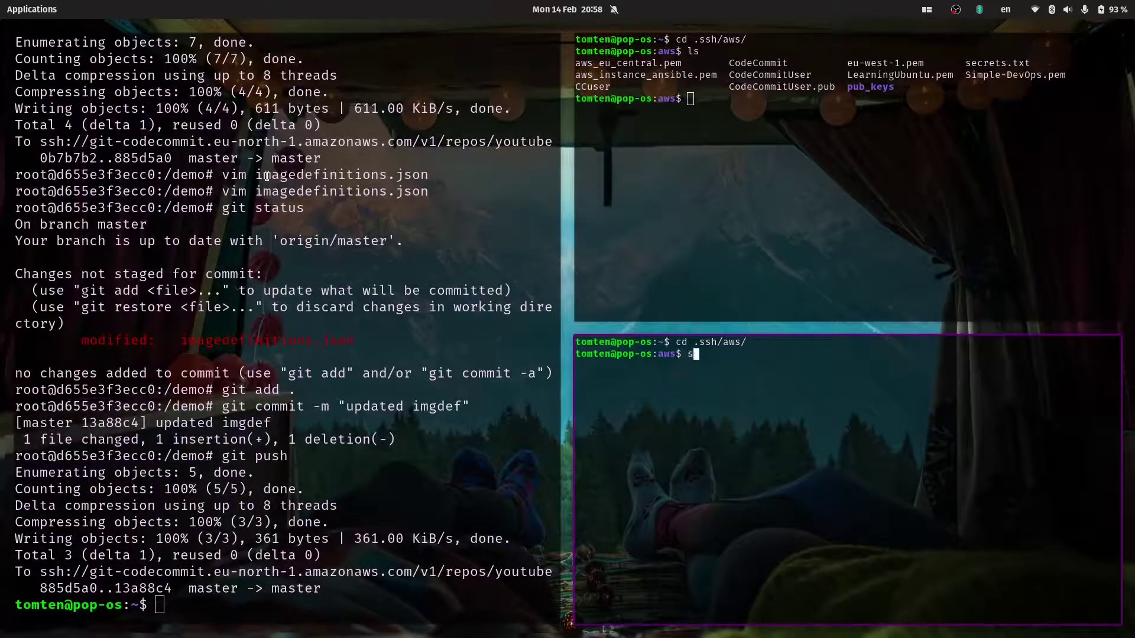
pyautogui.write('Sim')
pyautogui.press('Tab')
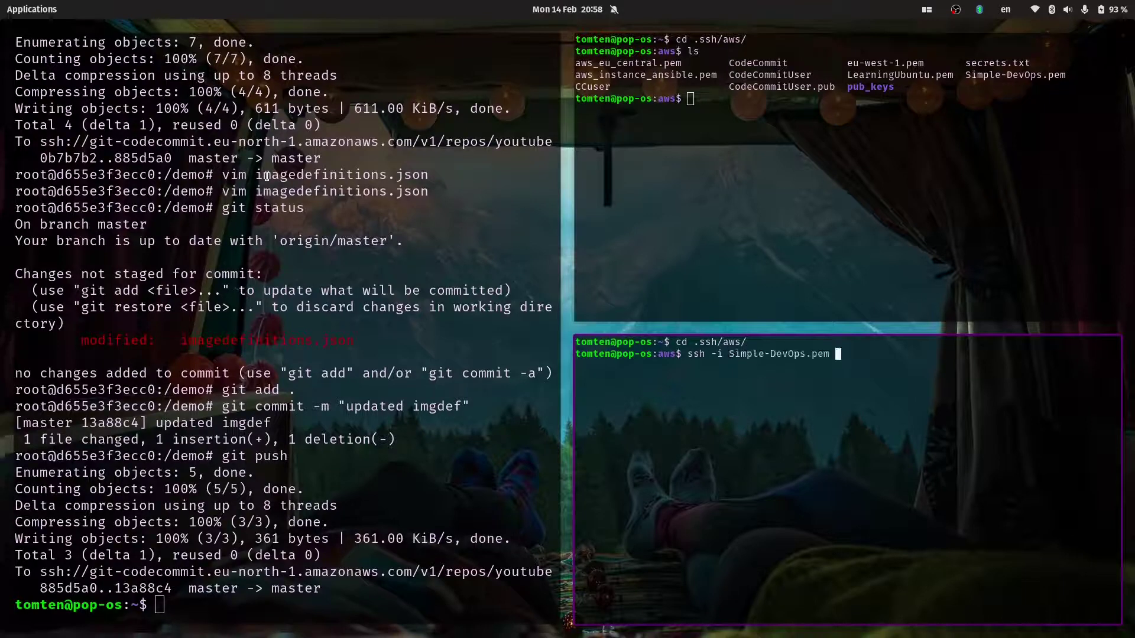
pyautogui.write('ec2')
pyautogui.write('u')
pyautogui.press('BackSpace')
pyautogui.write('-user')
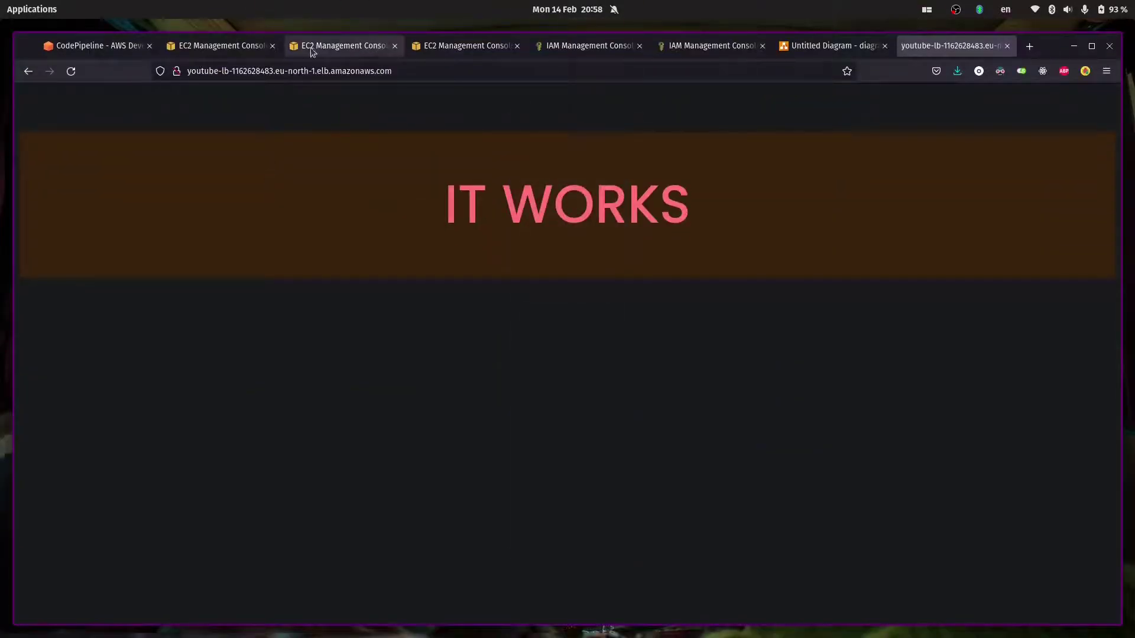
# - Switch to the browser, cancel editing the youtube-cluster security group's inbound rules, and close that browser tab
pyautogui.click(212, 52)
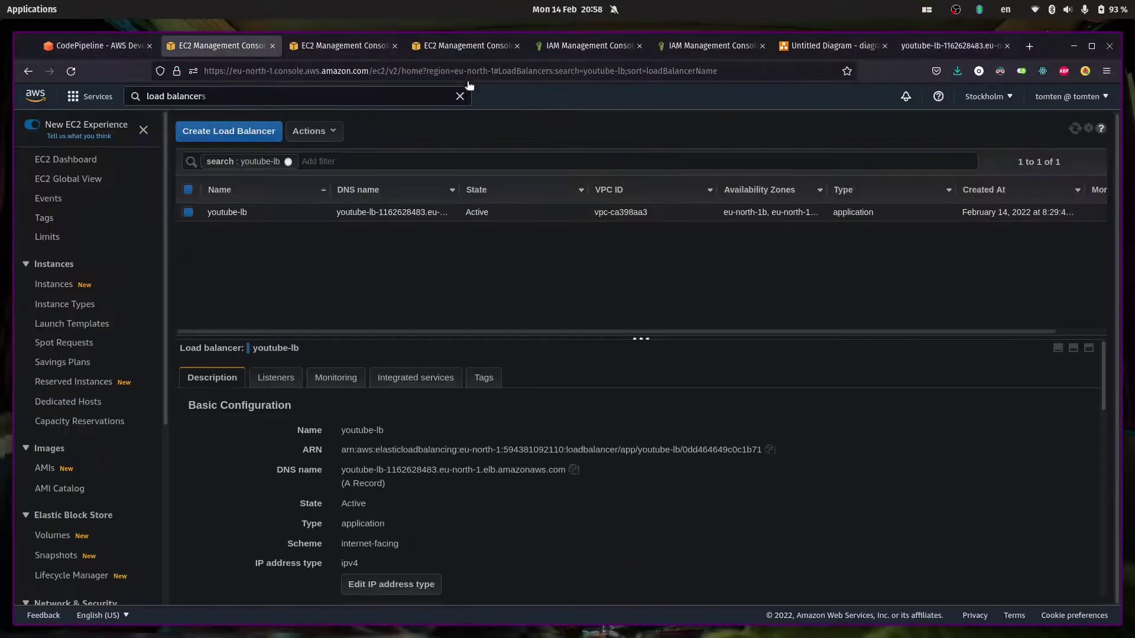
pyautogui.click(464, 45)
pyautogui.click(199, 279)
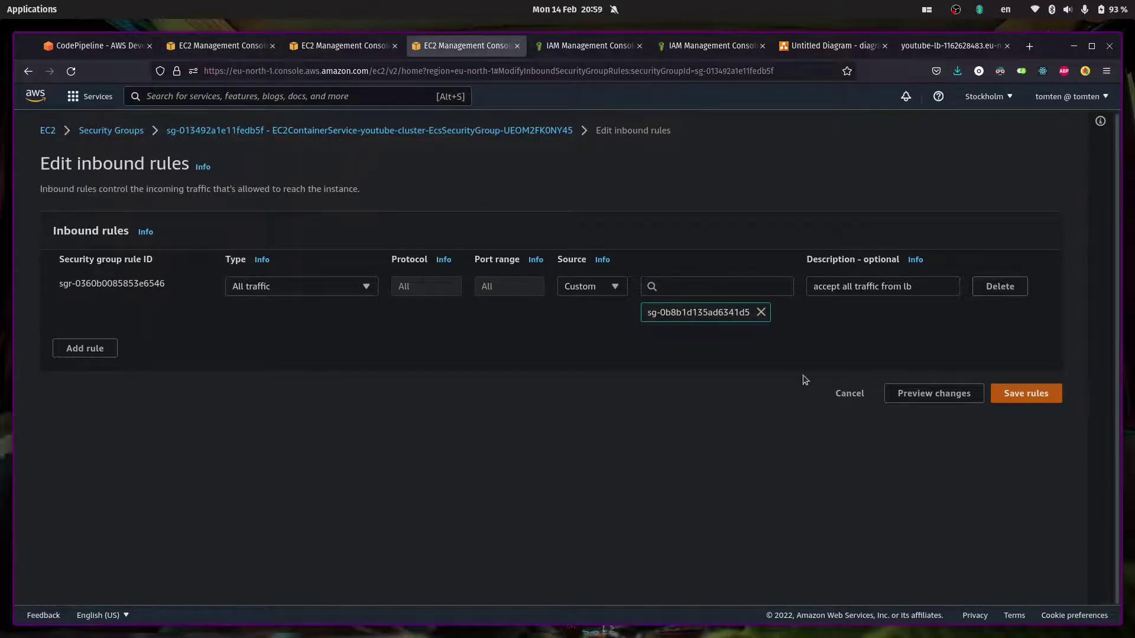
pyautogui.click(850, 393)
pyautogui.click(516, 45)
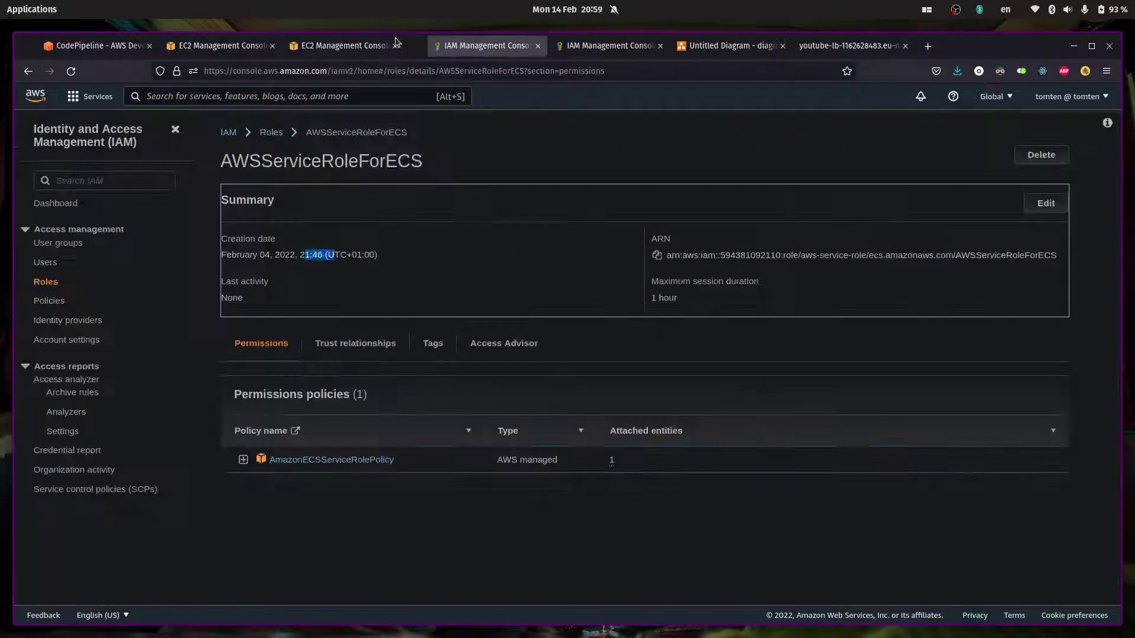
# - Open the EC2 instances list and select the public IPv4 address 13.48.5.9 of the eu-north-1a instance for copying
pyautogui.click(386, 46)
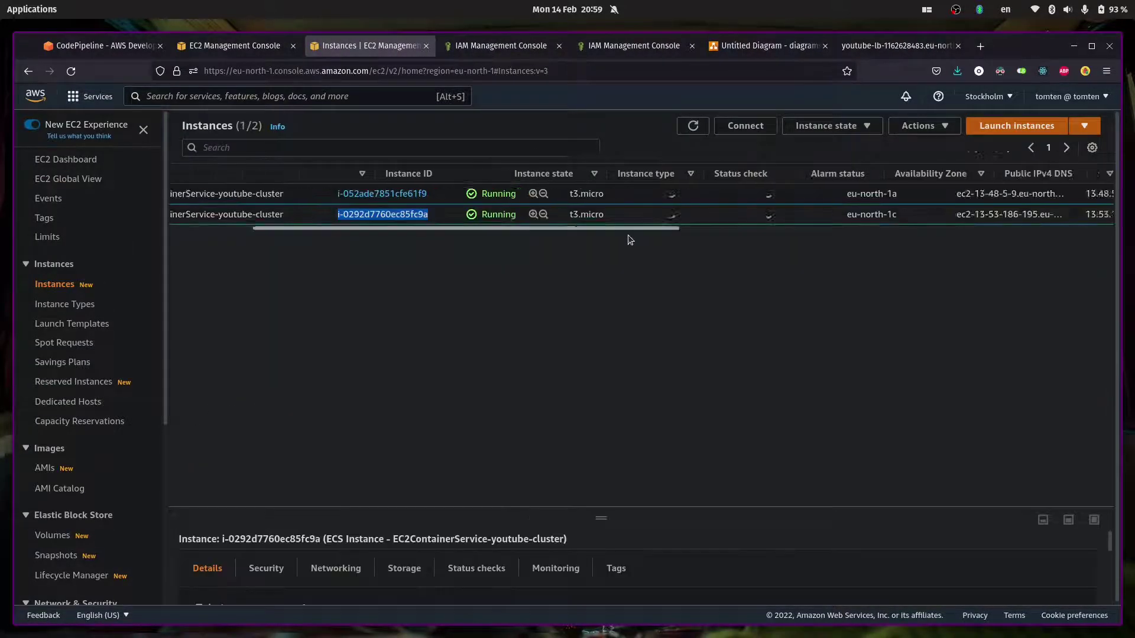
pyautogui.hscroll(10, 630, 240)
pyautogui.moveTo(553, 195); pyautogui.dragTo(609, 201)
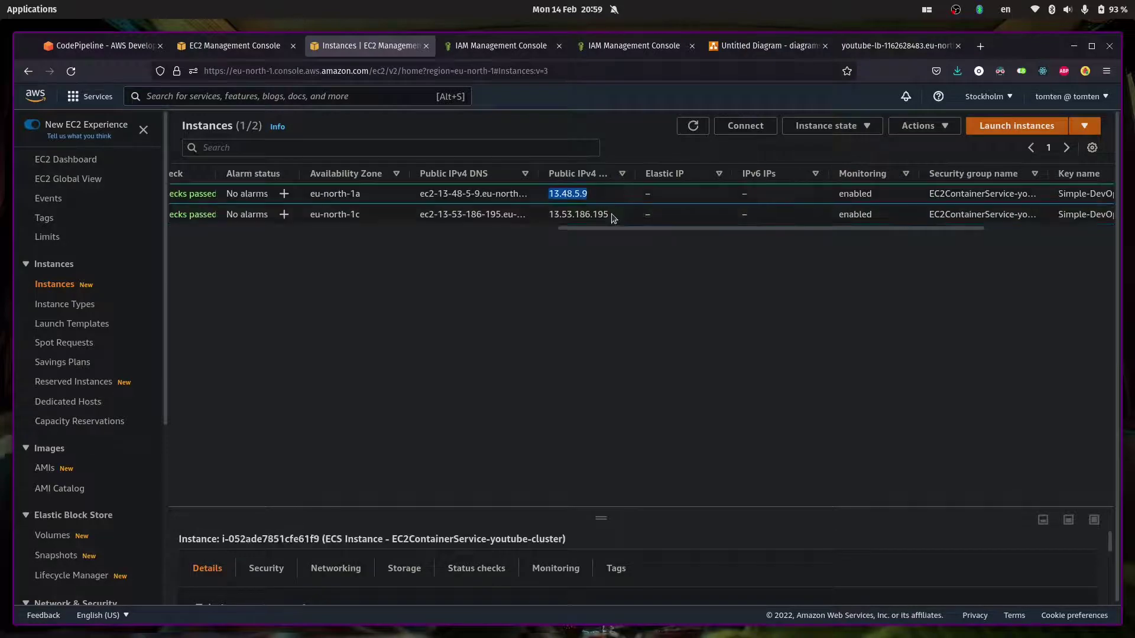
pyautogui.hotkey('alt', 'Tab')
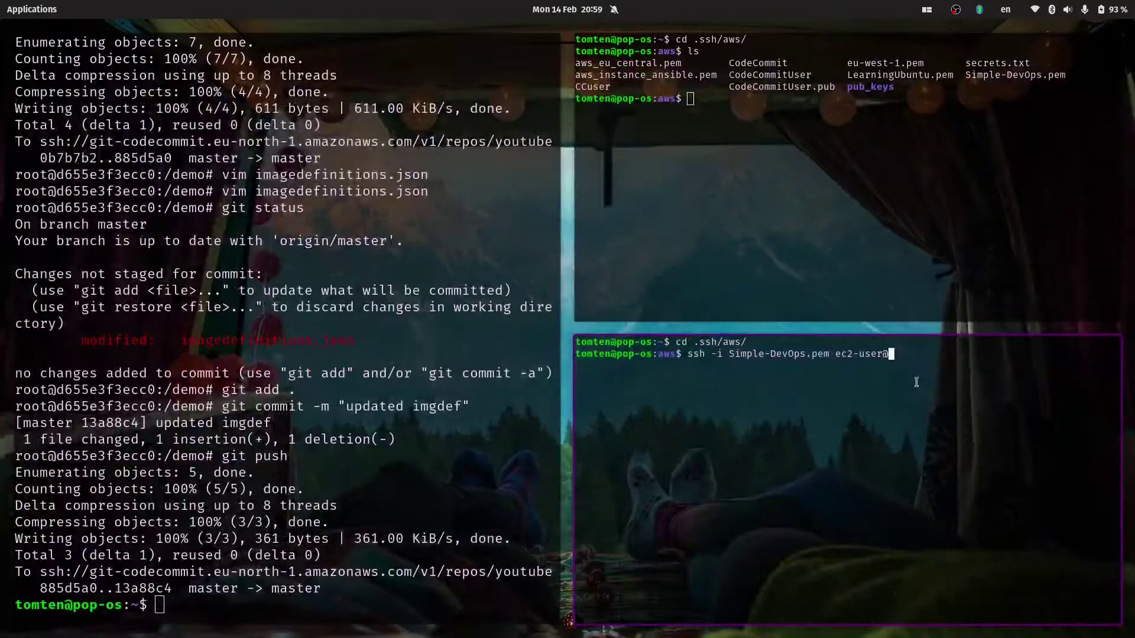
pyautogui.click(813, 220)
pyautogui.write('ssh -i Si')
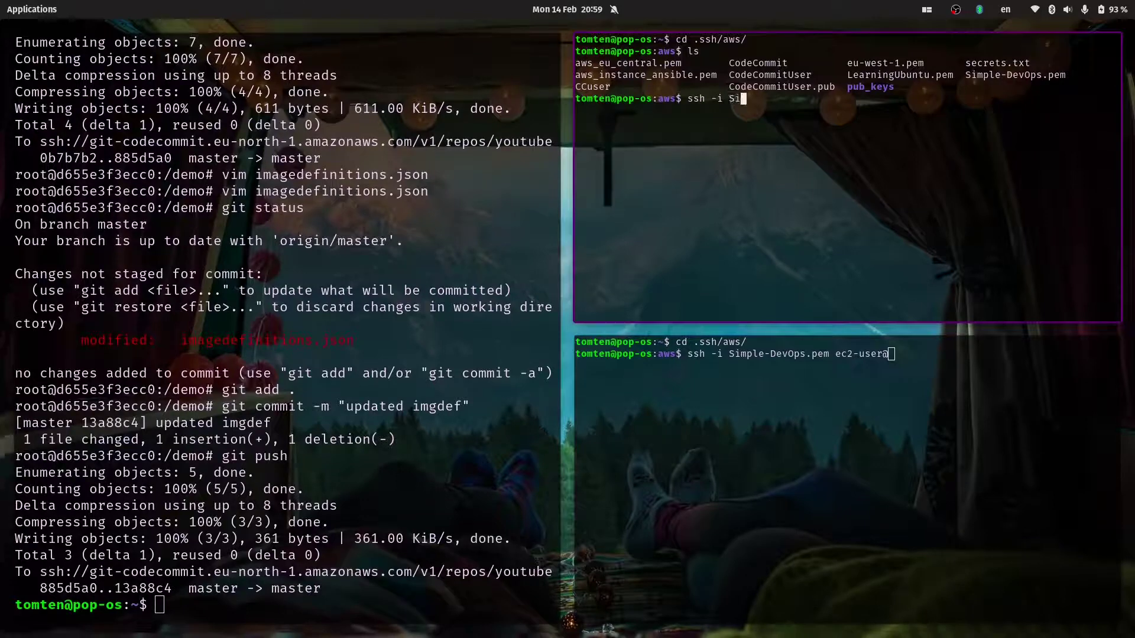
pyautogui.press('Tab')
pyautogui.write('ec2')
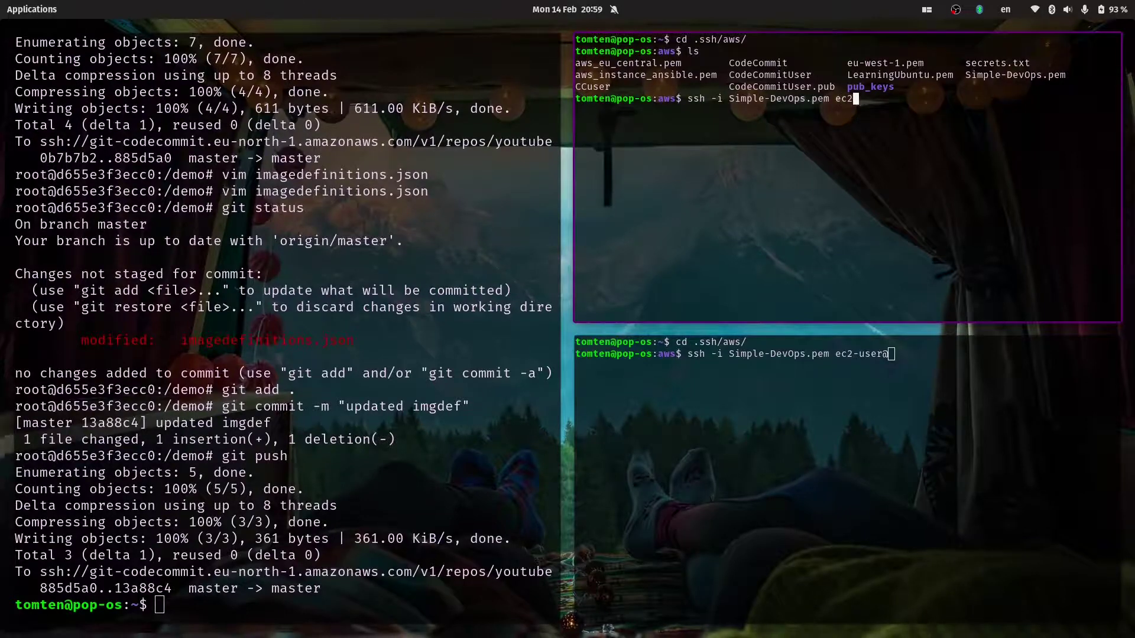
pyautogui.write('-user@13.48.5.9')
# - In the browser, open the eu-north-1a instance's security details and open its EcsSecurityGroup in a separate browser tab
pyautogui.press('super+ctrl+Up')
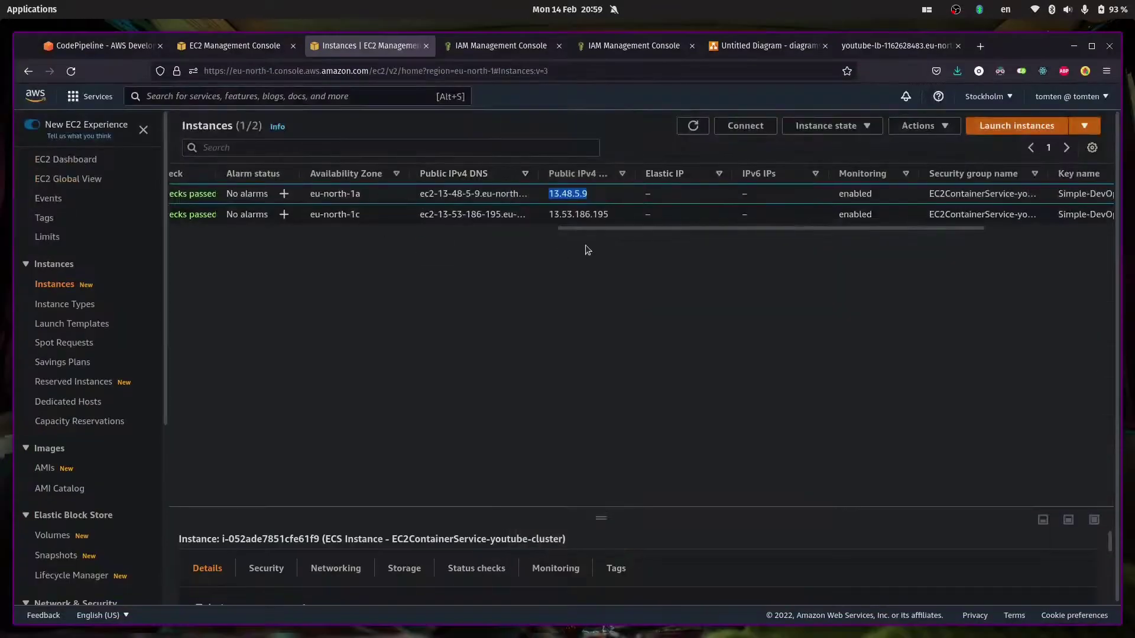
pyautogui.moveTo(602, 233); pyautogui.dragTo(340, 233)
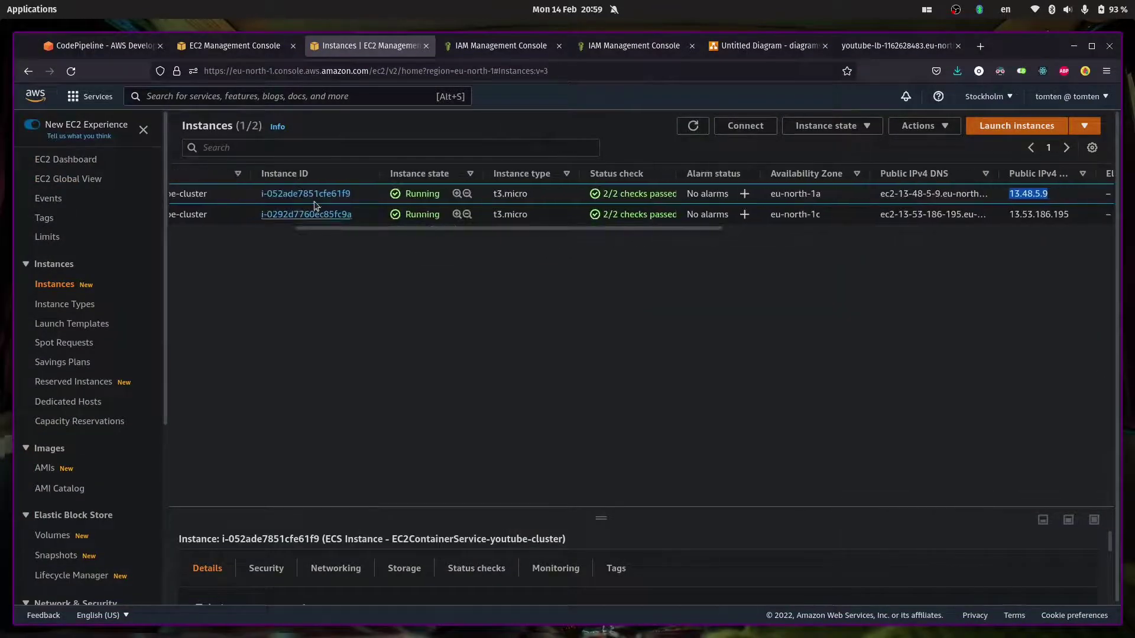
pyautogui.click(312, 195)
pyautogui.scroll(-4, 406, 278)
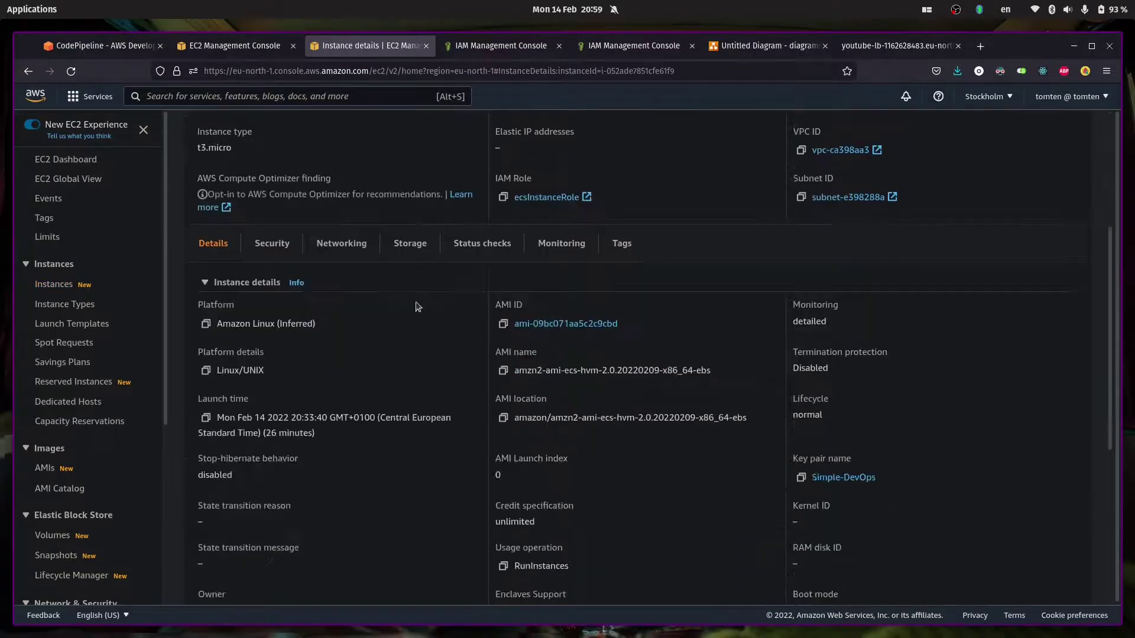
pyautogui.click(294, 251)
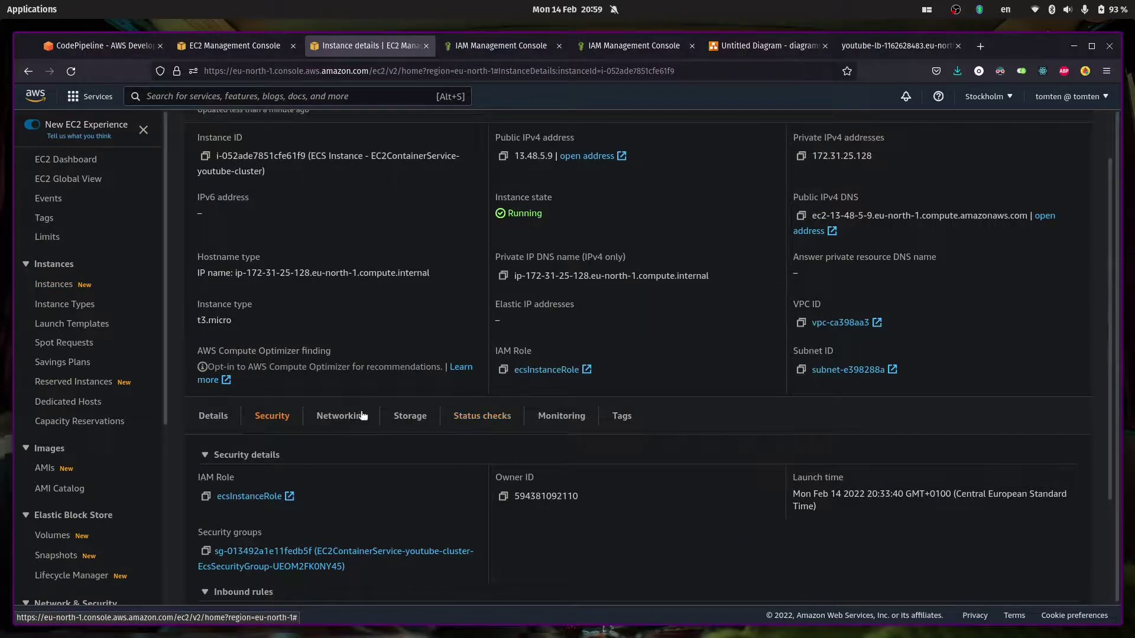
pyautogui.scroll(-3, 370, 437)
pyautogui.middleClick(331, 425)
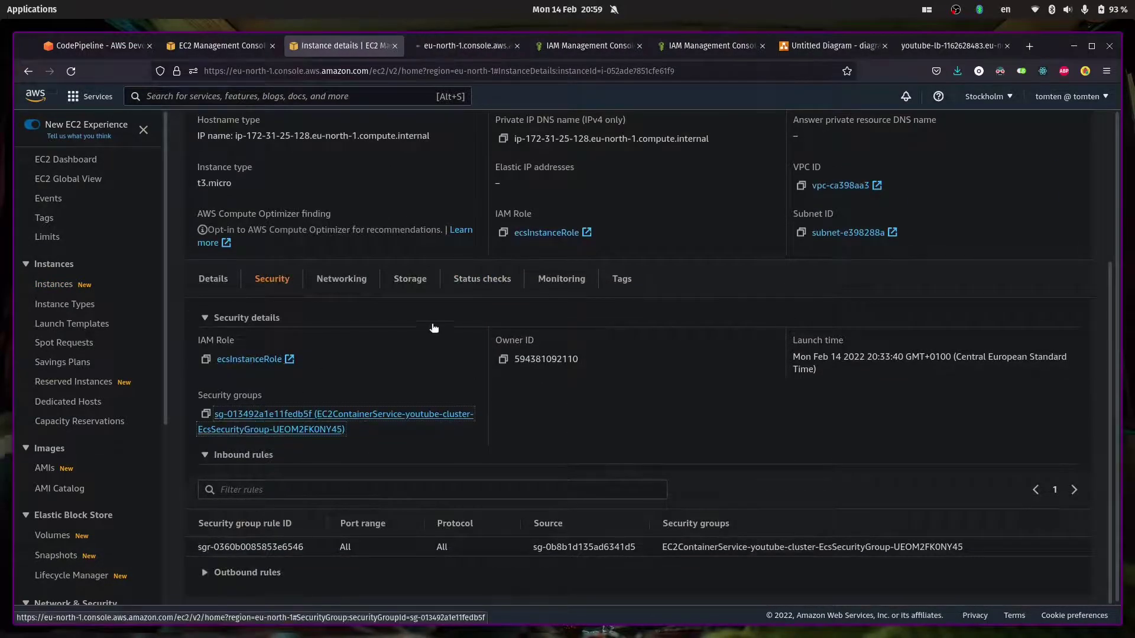
pyautogui.hotkey('ctrl', 'Tab')
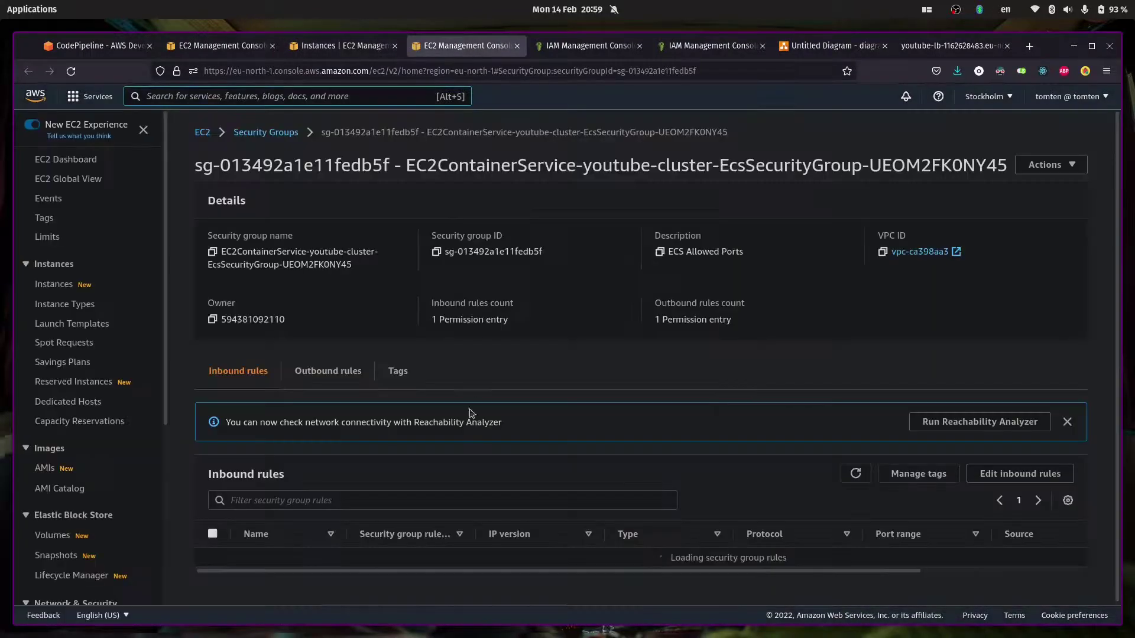
# - Add an inbound SSH rule to the security group with Anywhere-IPv4 source 0.0.0.0/0, and save the rules
pyautogui.click(982, 477)
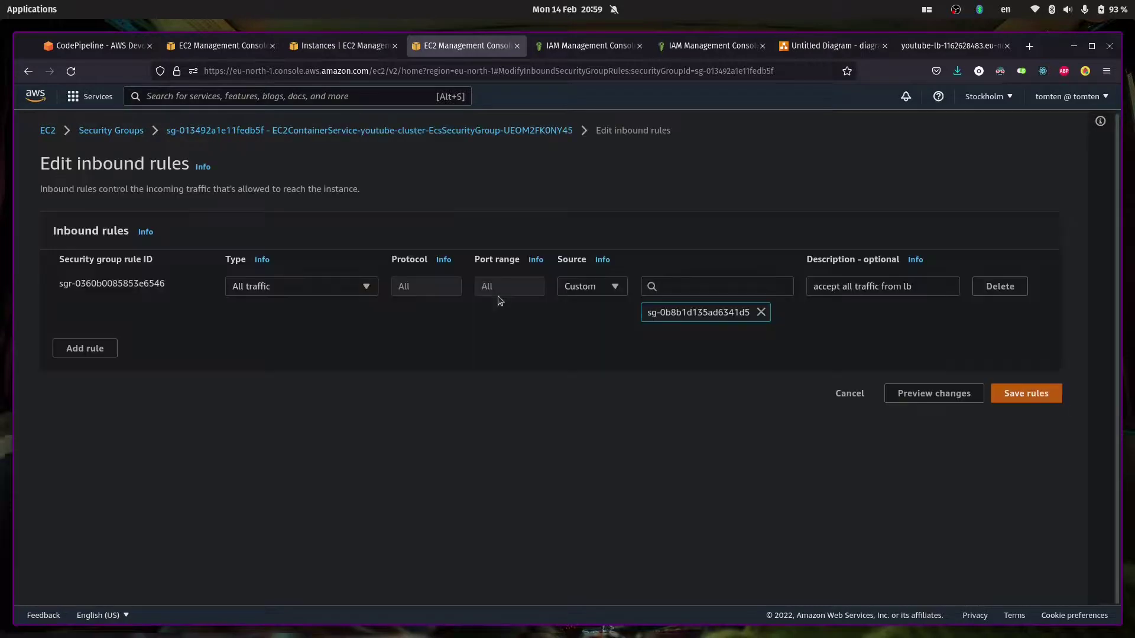
pyautogui.click(87, 350)
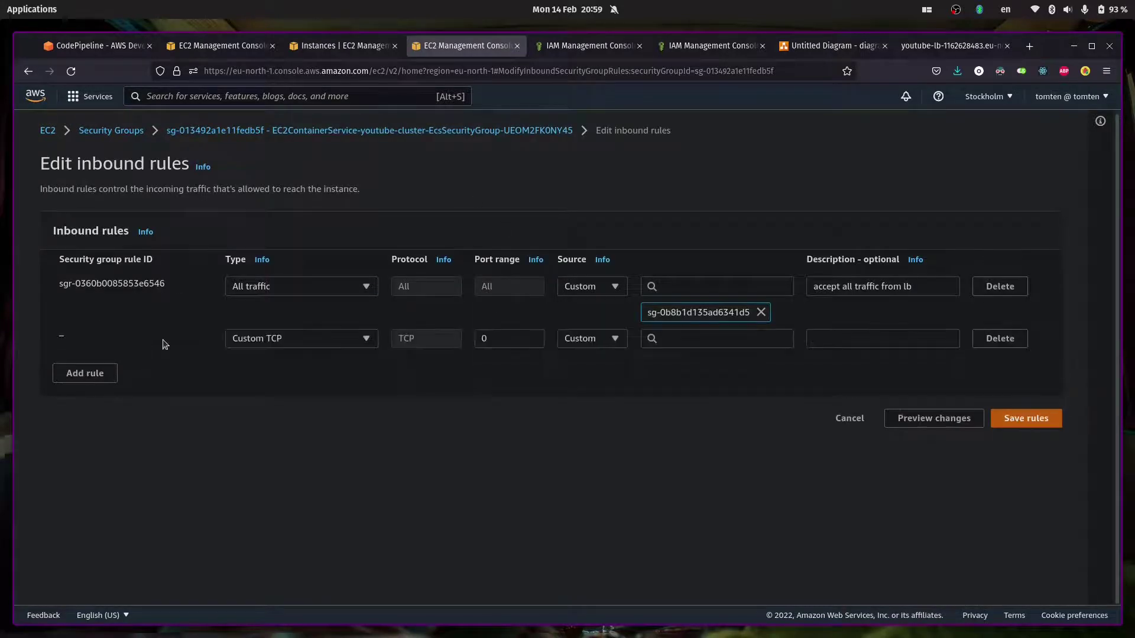
pyautogui.click(318, 345)
pyautogui.click(313, 545)
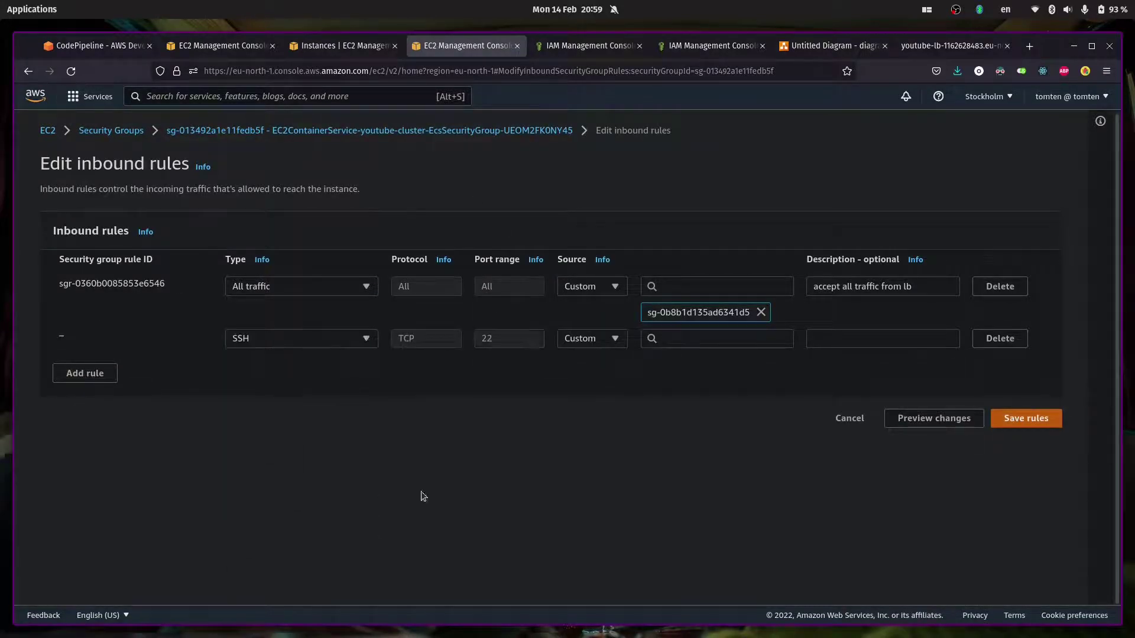
pyautogui.click(667, 337)
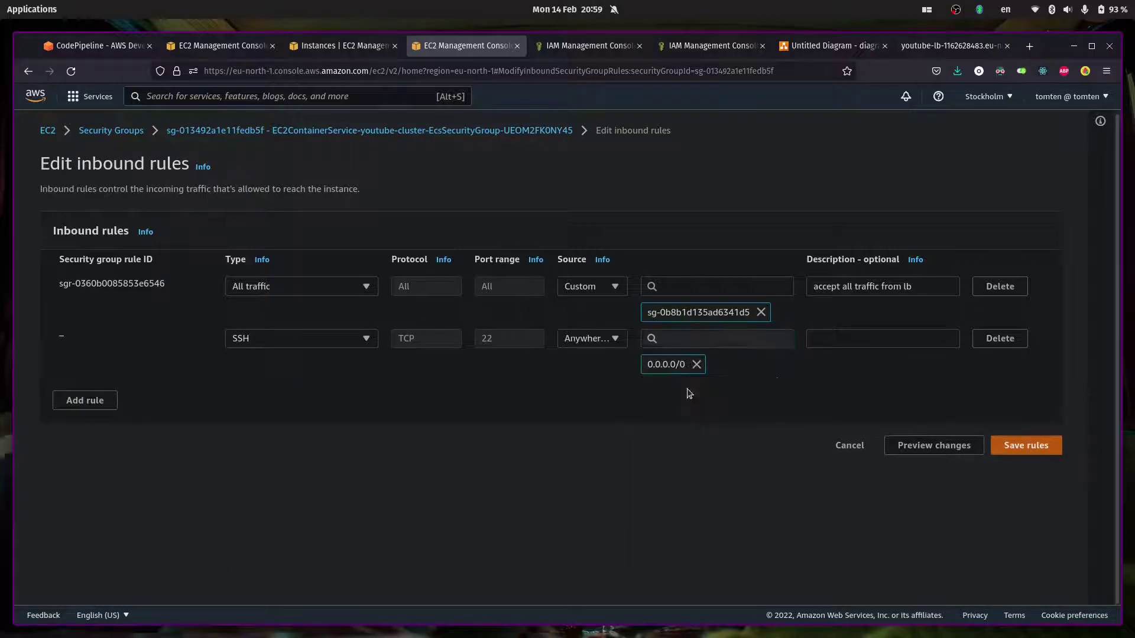
pyautogui.click(689, 387)
pyautogui.click(1028, 448)
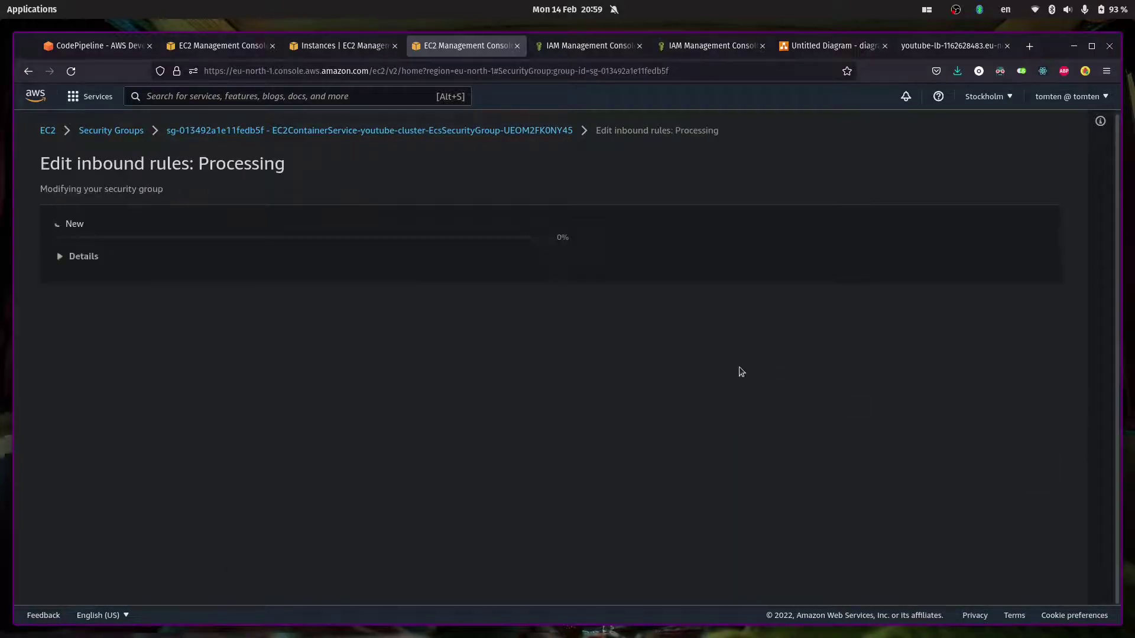
pyautogui.hotkey('alt', 'Tab')
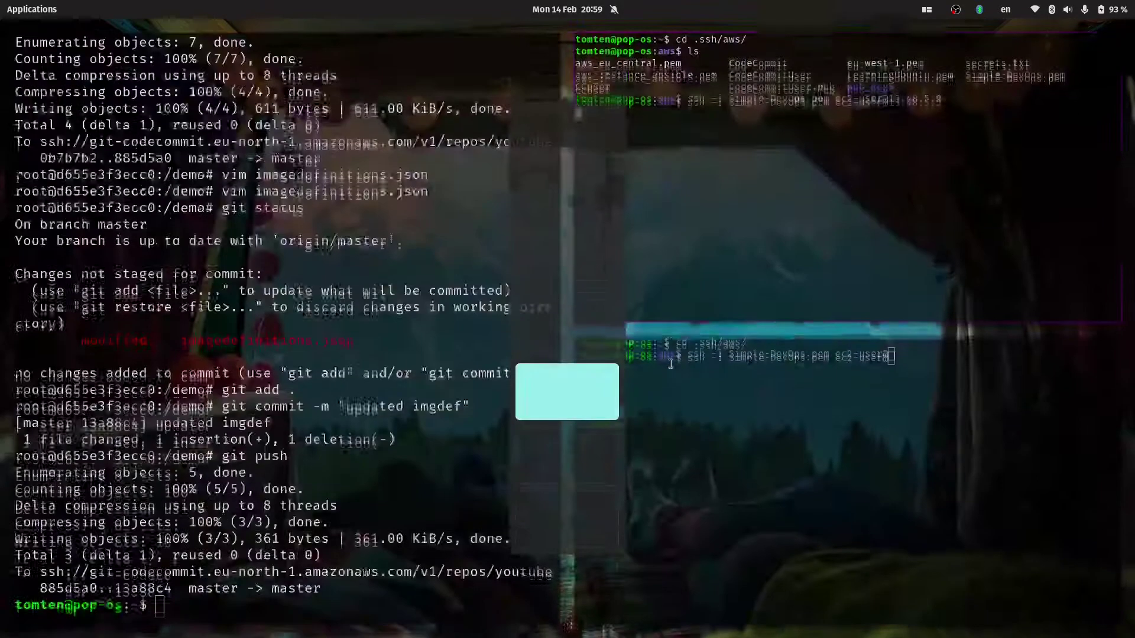
pyautogui.hotkey('ctrl', 'c')
pyautogui.press('Up')
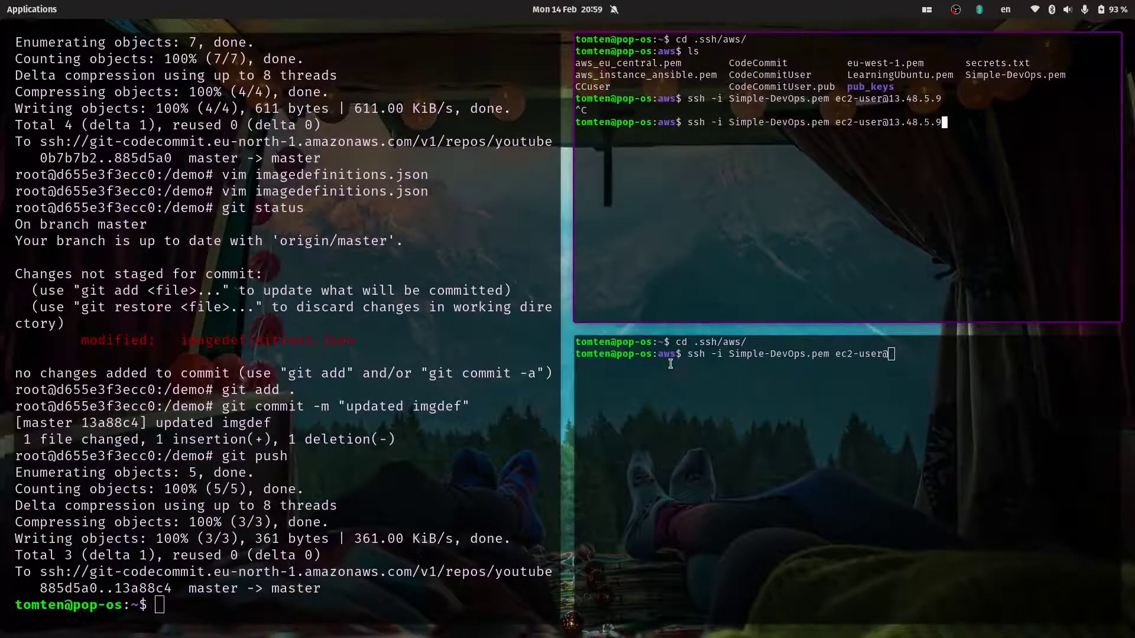
pyautogui.press('Return')
pyautogui.write('yes')
pyautogui.press('Return')
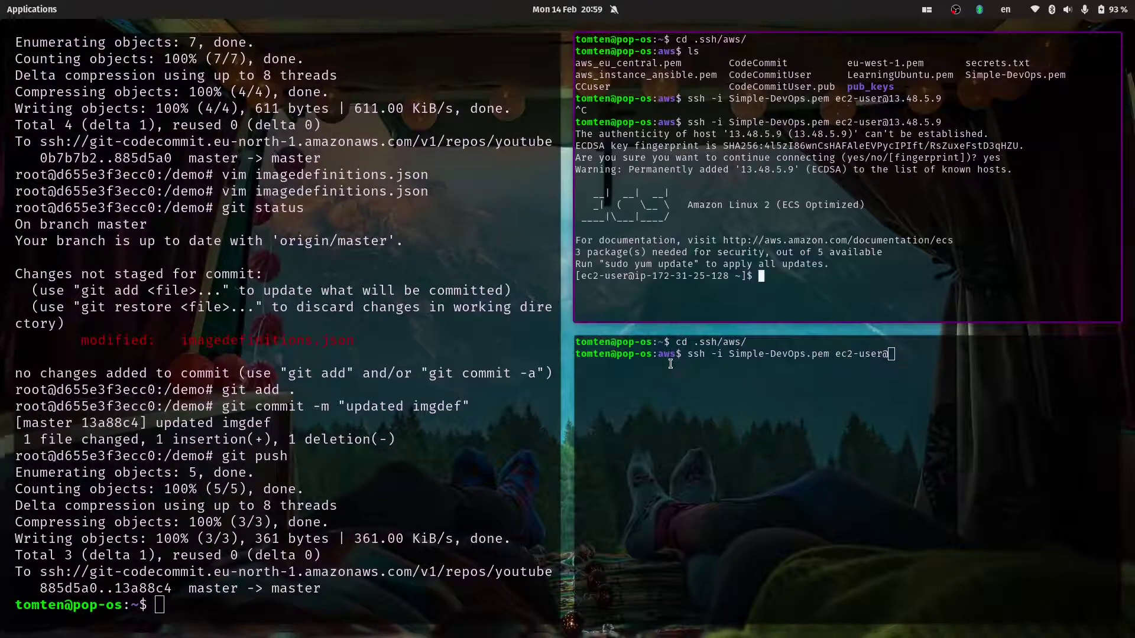
# - Copy the eu-north-1c instance's public IPv4 address 13.53.186.195, complete the waiting SSH command with it, and accept the host key
pyautogui.hotkey('alt', 'Tab')
pyautogui.click(339, 45)
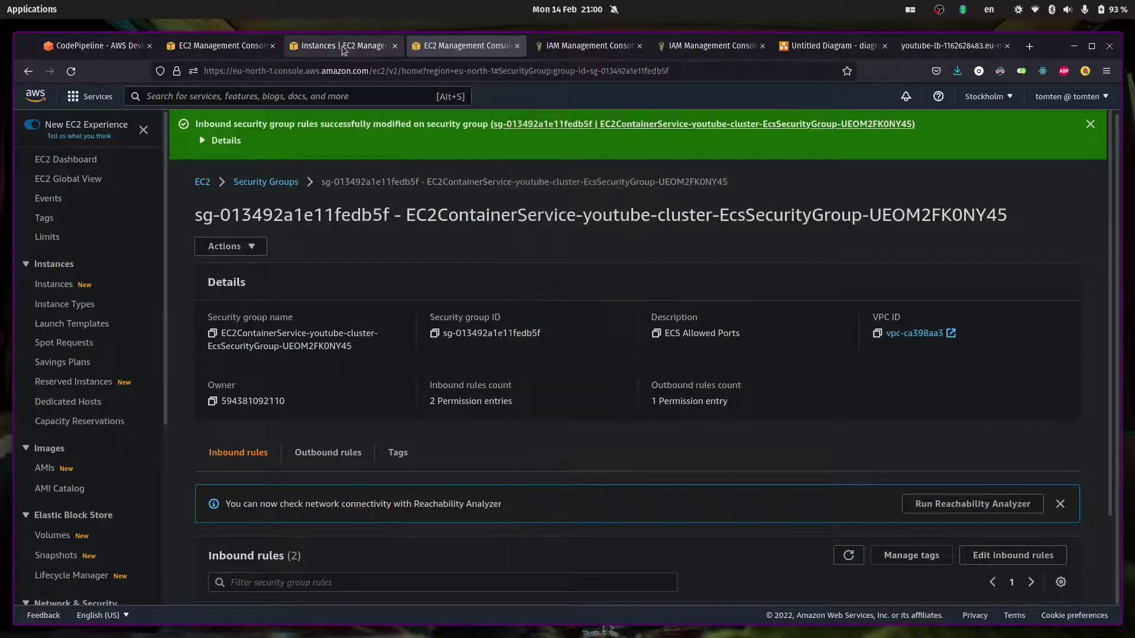
pyautogui.doubleClick(1018, 215)
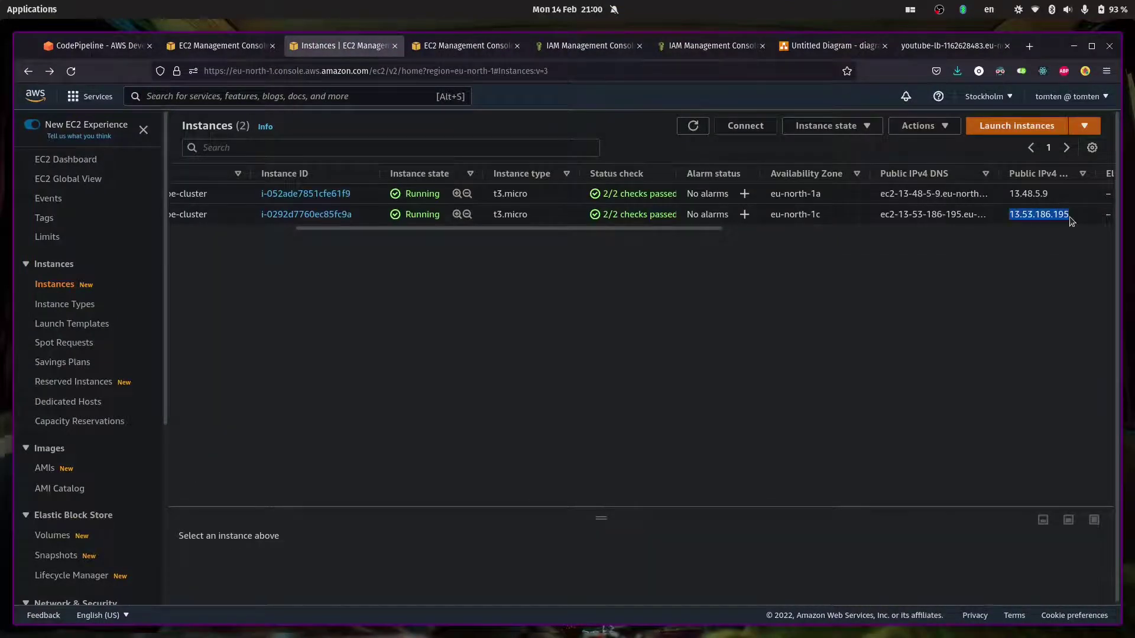
pyautogui.hotkey('alt', 'Tab')
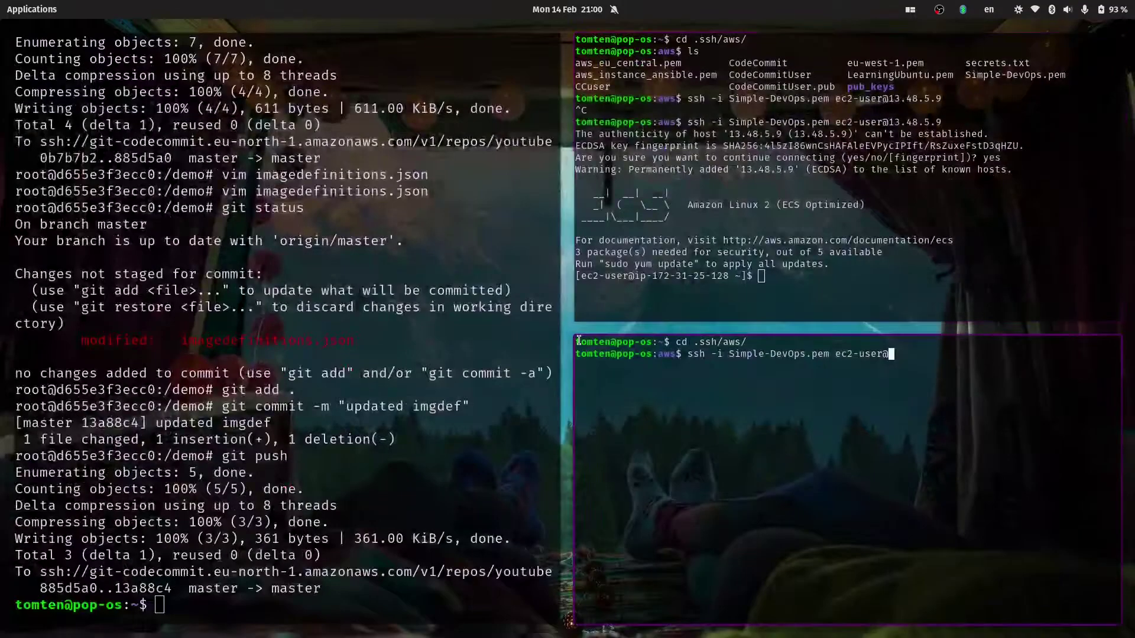
pyautogui.hotkey('ctrl', 'shift', 'v')
pyautogui.press('Return')
pyautogui.write('yes')
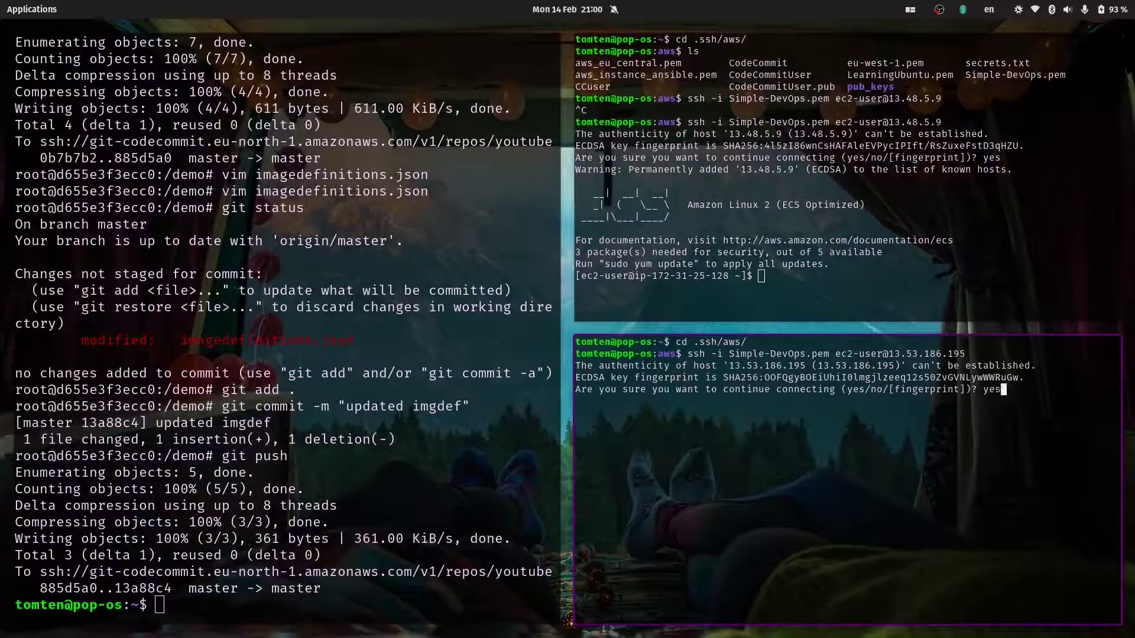
pyautogui.press('Return')
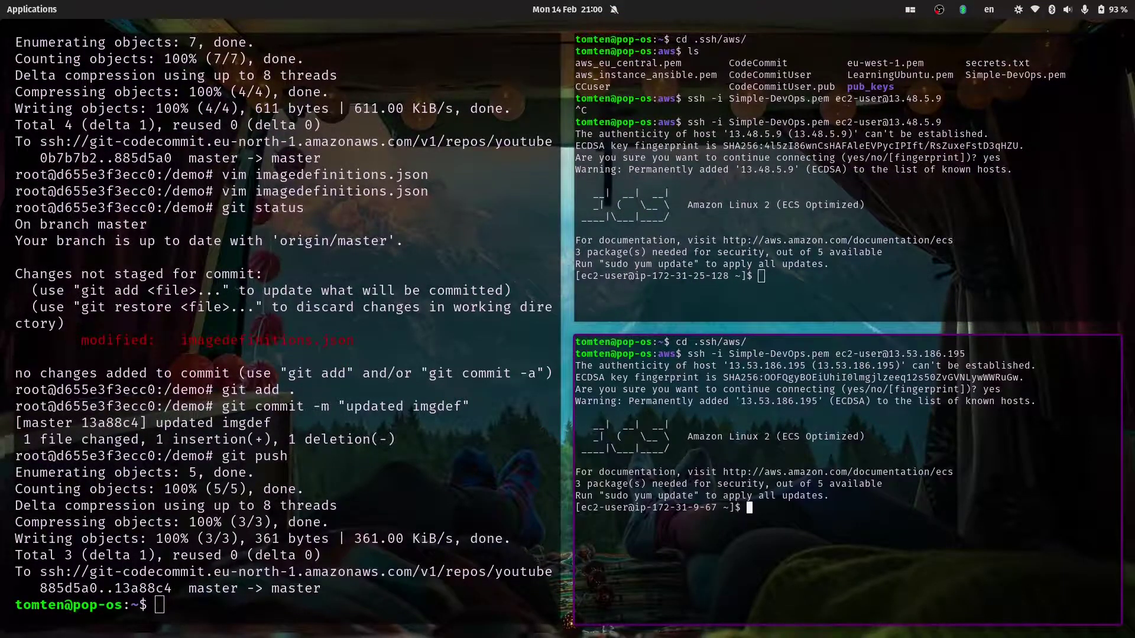
# - Clear the terminal output in both EC2 instance sessions
pyautogui.write('clear')
pyautogui.press('Return')
pyautogui.press('super+Up')
pyautogui.write('clear')
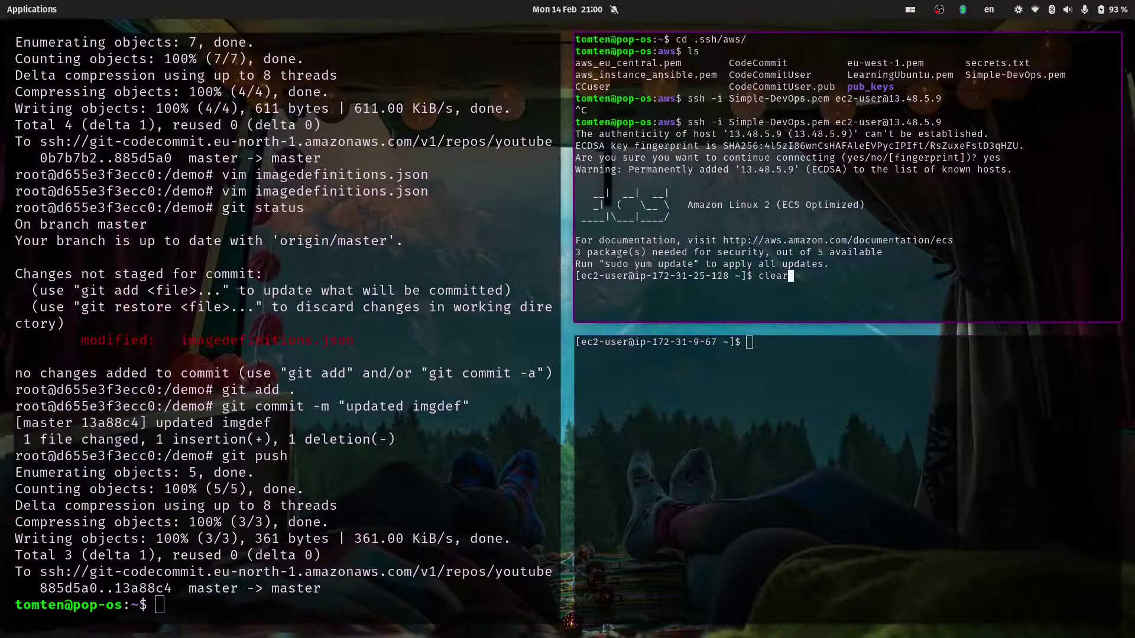
pyautogui.press('Return')
# - List the running containers on the first instance with "docker container ls"
pyautogui.write('d')
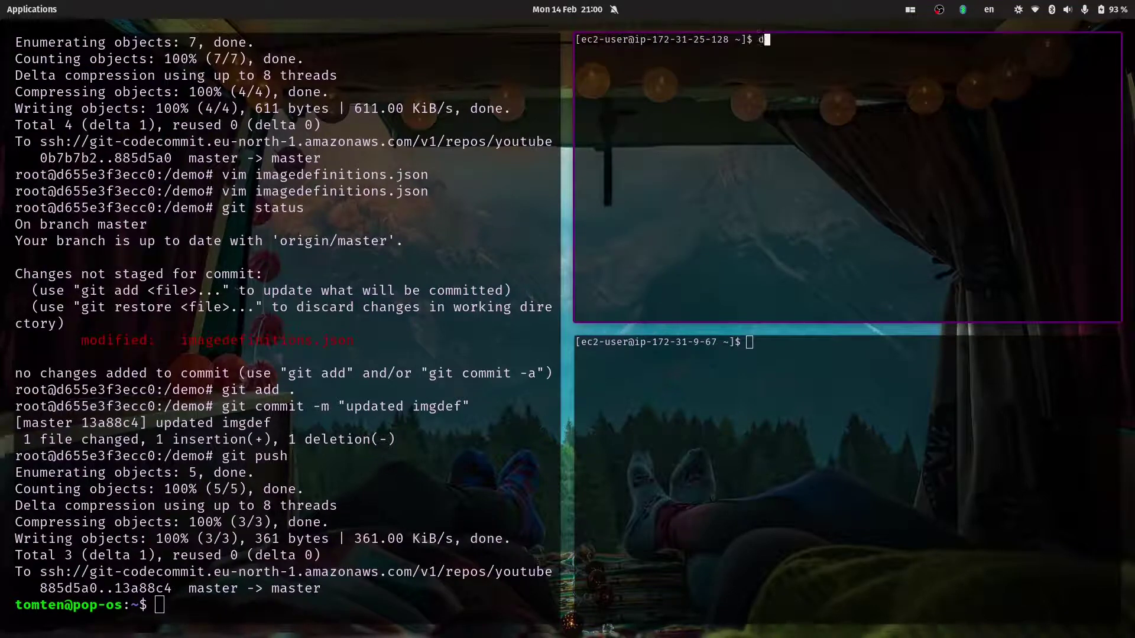
pyautogui.write('ocker container ls')
pyautogui.press('Return')
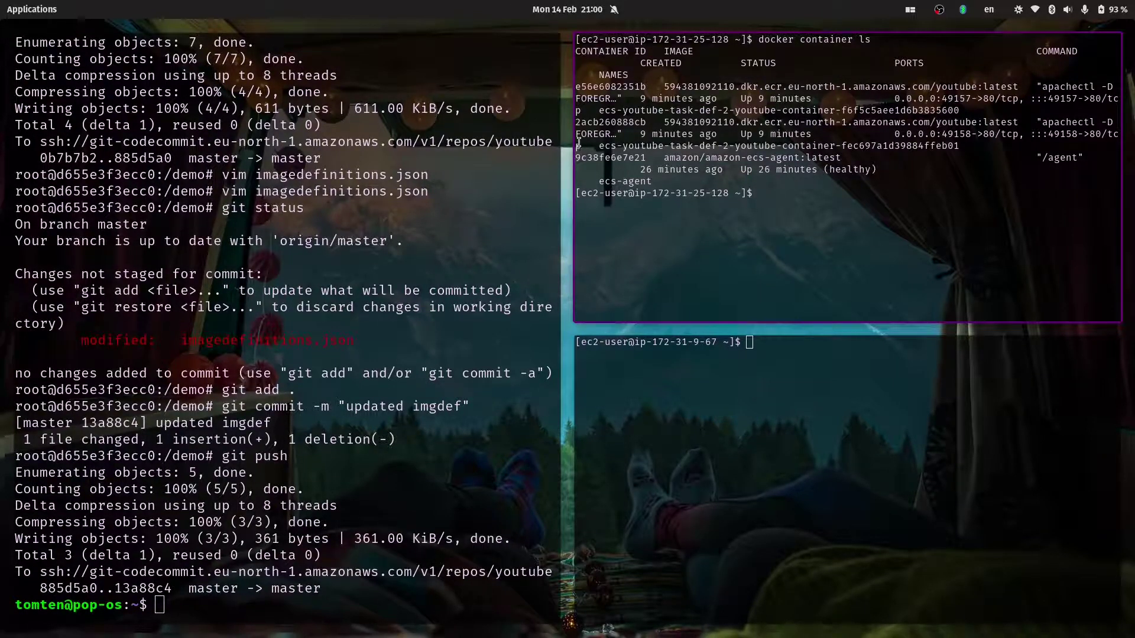
# - Close the local git terminal and enlarge the text in both remaining SSH terminals
pyautogui.moveTo(572, 142)
pyautogui.mouseDown()
pyautogui.moveTo(221, 138)
pyautogui.moveTo(577, 135)
pyautogui.mouseUp()
pyautogui.click(486, 185)
pyautogui.hotkey('ctrl', 'd')
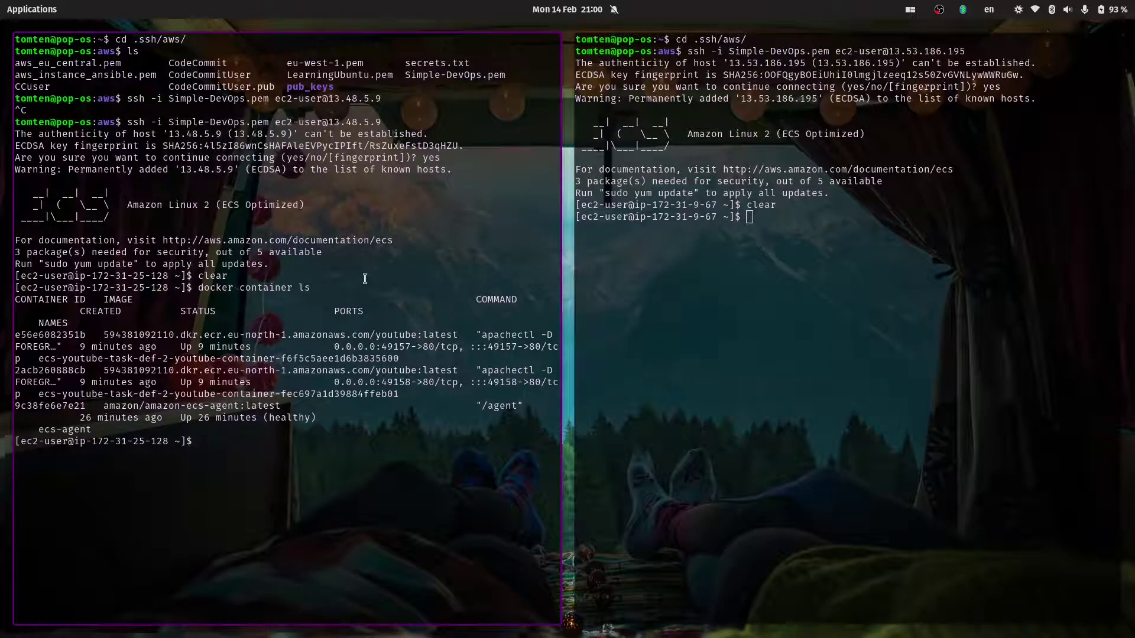
pyautogui.hotkey('ctrl', '+')
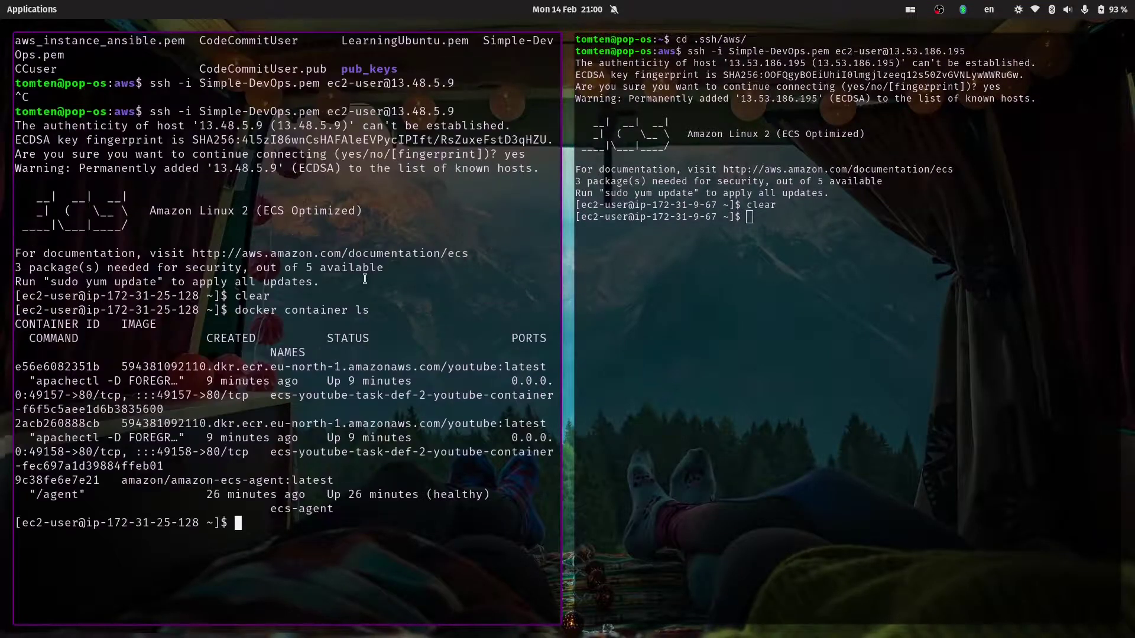
pyautogui.click(578, 37)
pyautogui.hotkey('ctrl', '+')
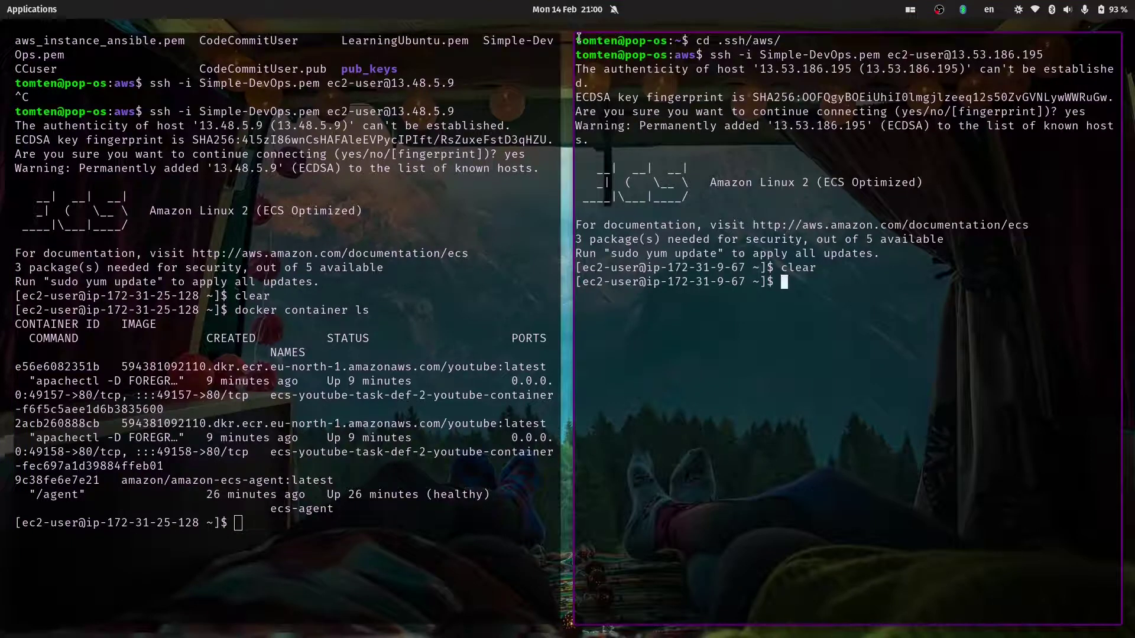
# - On the first instance, open a shell in the first youtube container with "docker exec -it e56 /bin/bash"
pyautogui.press('super+Left')
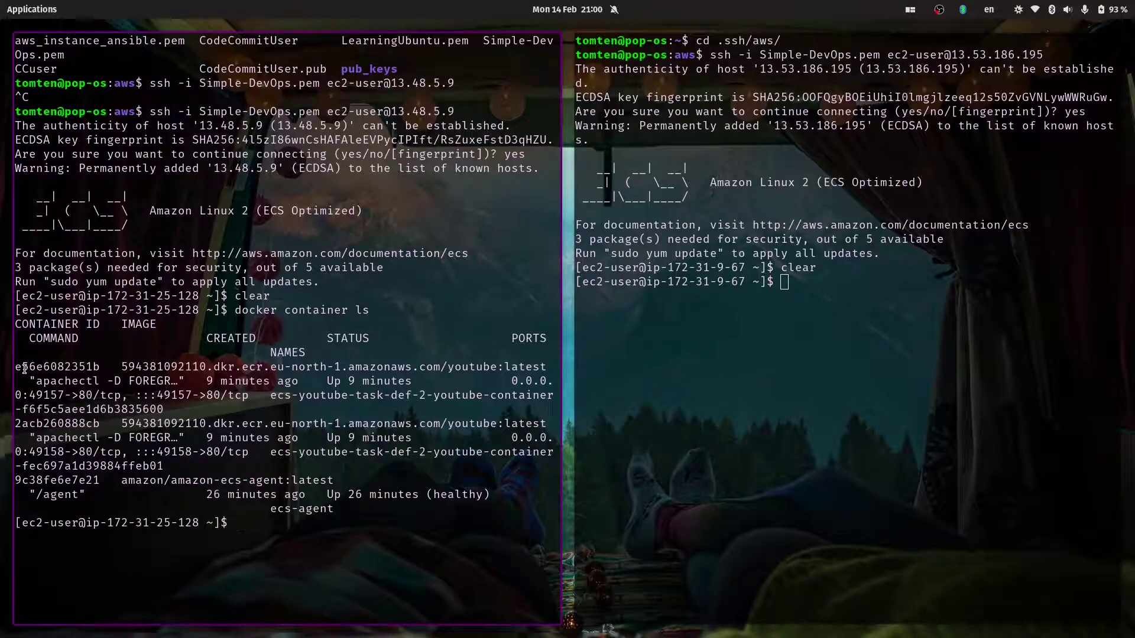
pyautogui.write('docker exec -it 3')
pyautogui.press('BackSpace')
pyautogui.write('e')
pyautogui.write('56 /bin/bash')
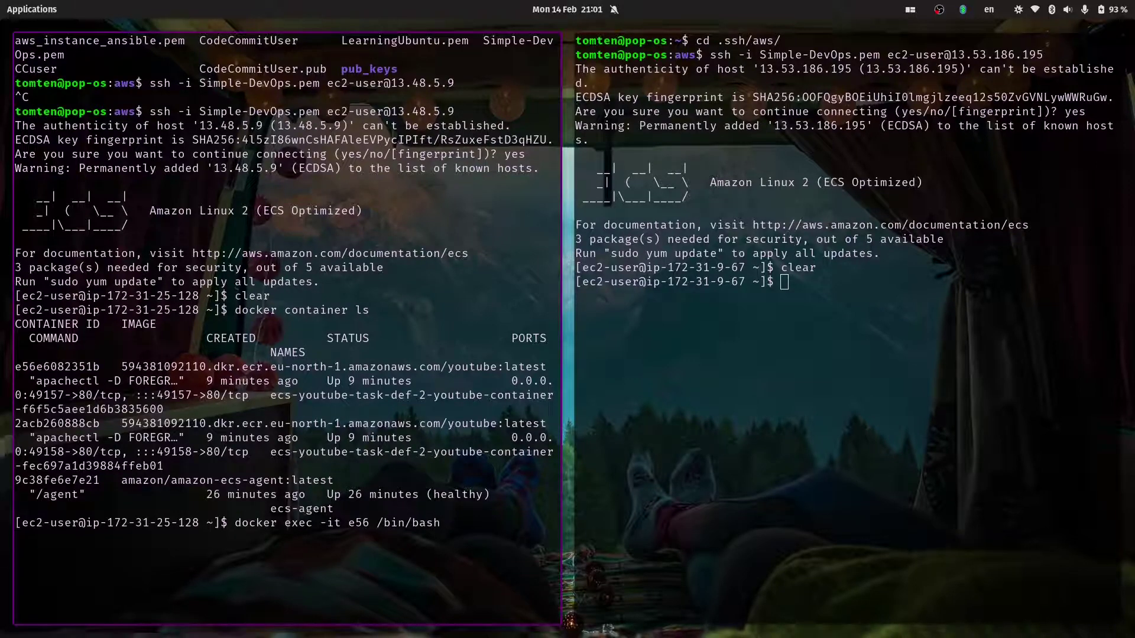
pyautogui.press('Return')
# - Overwrite /var/www/html/index.html in this container with the text "Server 1: Container 1" using echo
pyautogui.write('echo "')
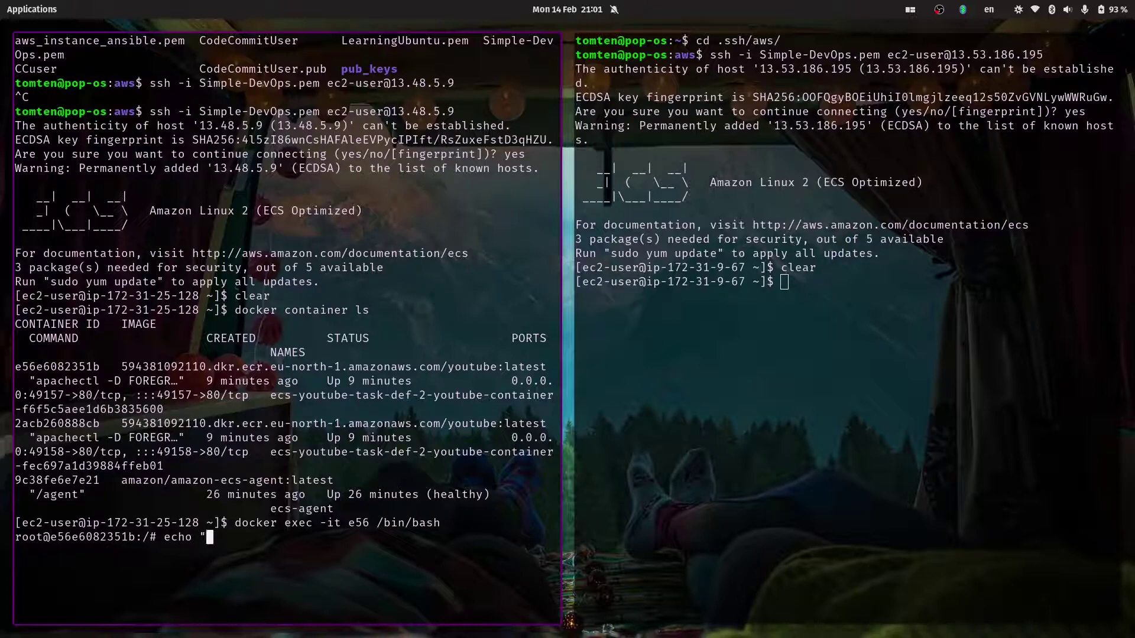
pyautogui.write('Server 1: Container ')
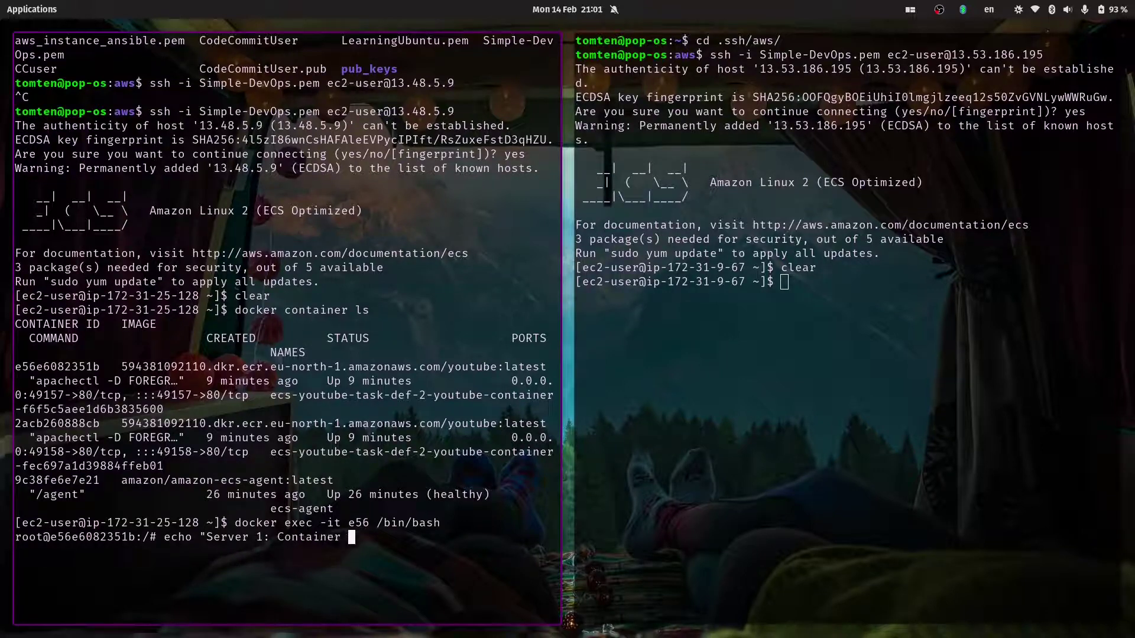
pyautogui.write('1" > /var/www/html/index.html')
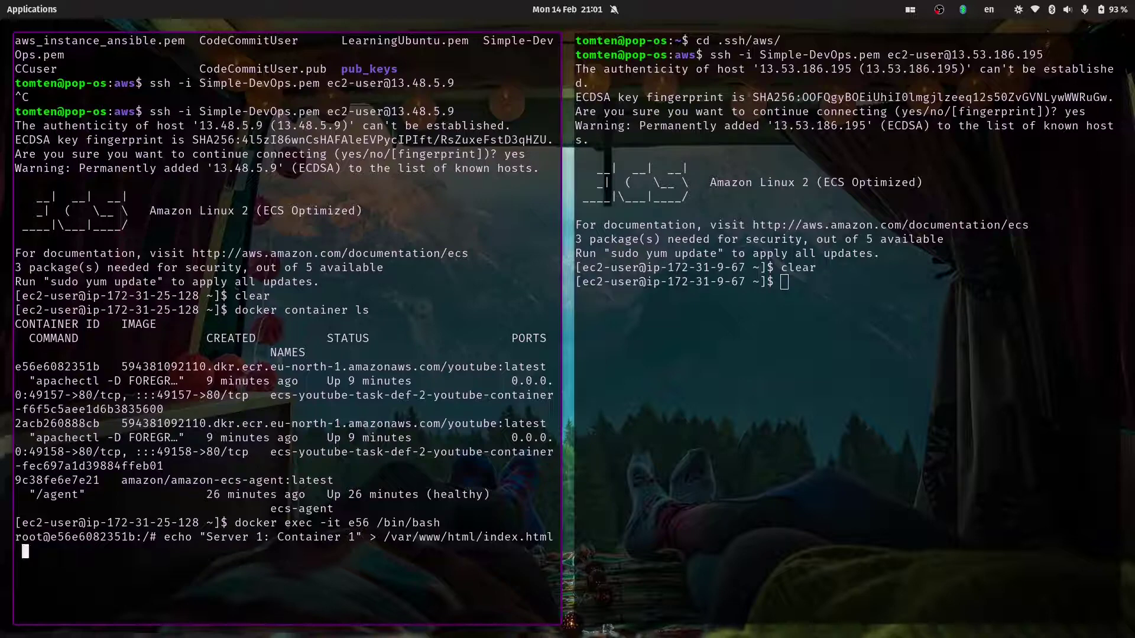
pyautogui.press('Return')
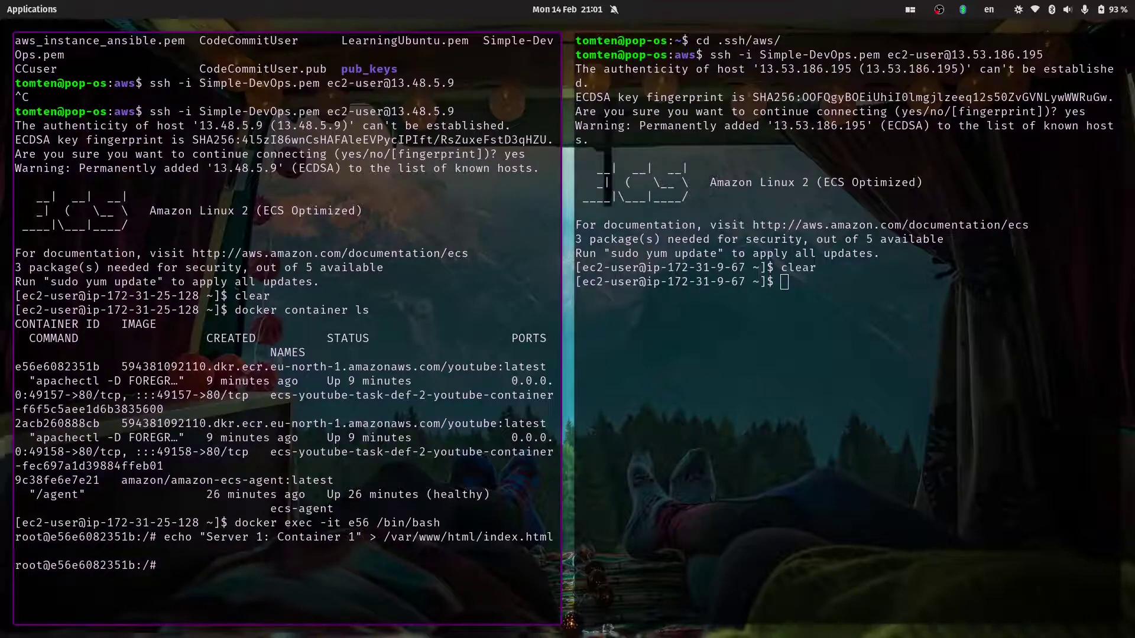
# - Exit the container and open a shell in the second youtube container with "docker exec -it 2ac /bin/bash"
pyautogui.write('exit')
pyautogui.press('Return')
pyautogui.press('Up')
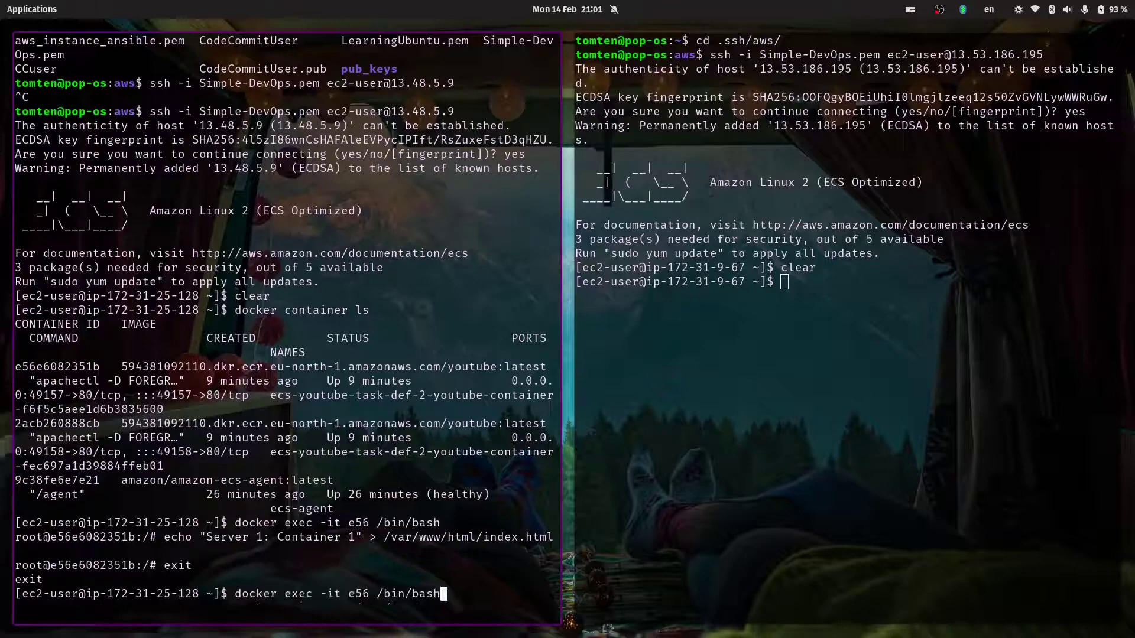
pyautogui.press('Left')
pyautogui.press('Left')
pyautogui.press('Left')
pyautogui.press('Left')
pyautogui.press('Left')
pyautogui.press('Left')
pyautogui.press('Left')
pyautogui.press('Left')
pyautogui.press('Left')
pyautogui.press('Left')
pyautogui.press('BackSpace')
pyautogui.press('BackSpace')
pyautogui.press('BackSpace')
pyautogui.write('2ac')
pyautogui.press('Return')
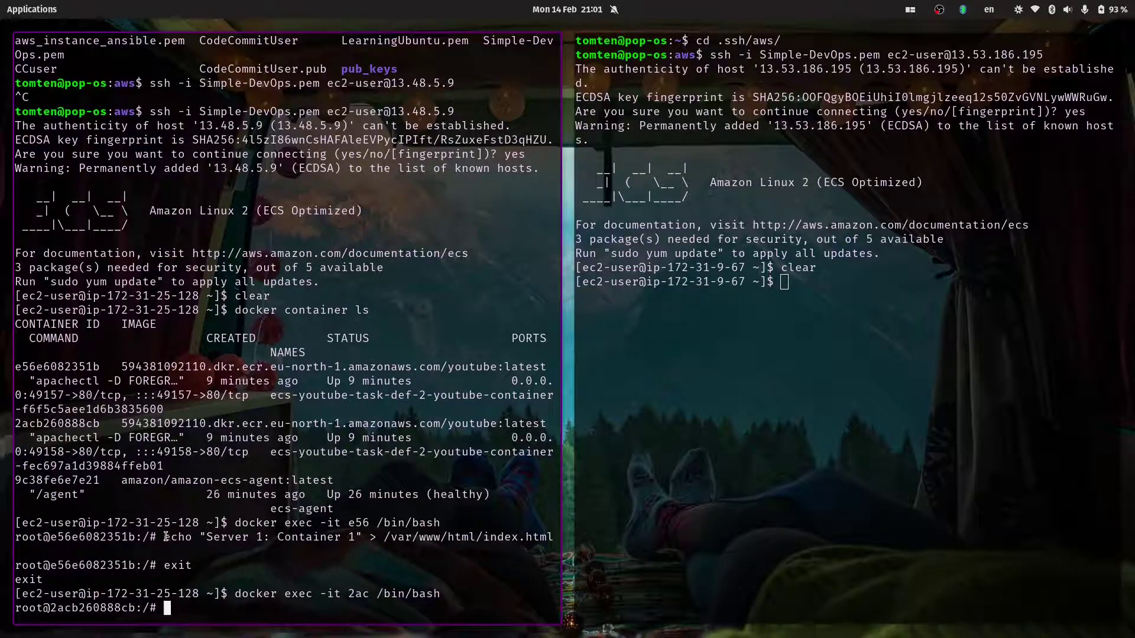
# - Reuse the earlier echo command in the 2ac container to overwrite /var/www/html/index.html with "Server 1: Container 2"
pyautogui.moveTo(165, 537); pyautogui.dragTo(551, 541)
pyautogui.rightClick(551, 541)
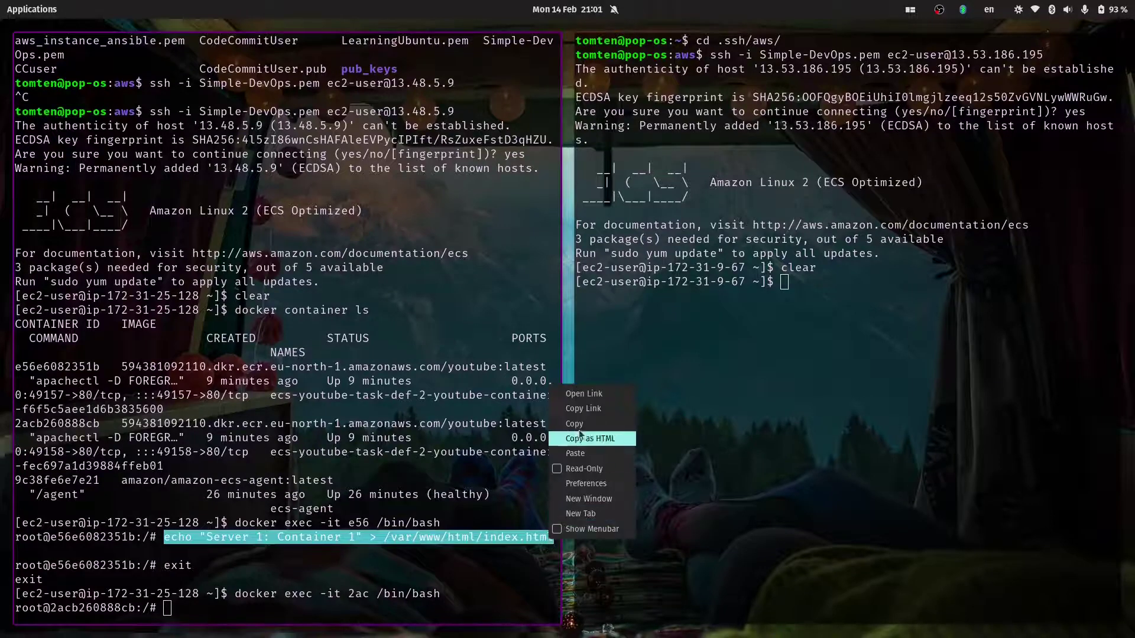
pyautogui.click(576, 425)
pyautogui.rightClick(342, 603)
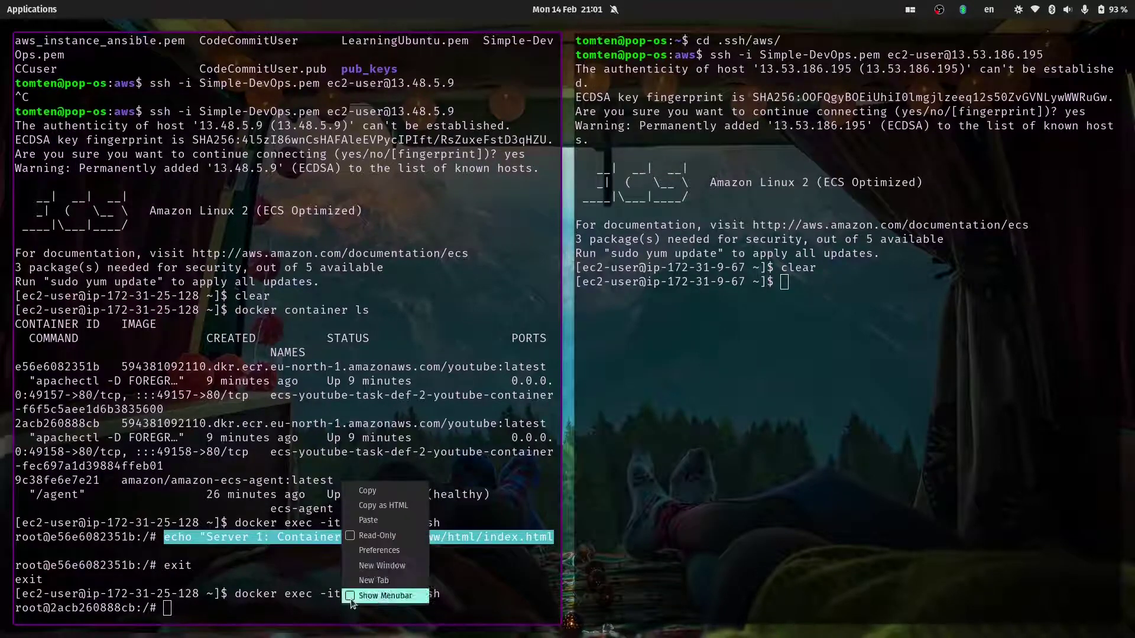
pyautogui.click(368, 520)
pyautogui.press('Left')
pyautogui.press('Left')
pyautogui.press('Left')
pyautogui.press('Left')
pyautogui.press('Left')
pyautogui.press('Left')
pyautogui.press('Left')
pyautogui.press('Left')
pyautogui.press('Left')
pyautogui.press('Left')
pyautogui.press('Left')
pyautogui.press('Left')
pyautogui.press('Left')
pyautogui.press('Left')
pyautogui.press('Left')
pyautogui.press('Left')
pyautogui.press('Left')
pyautogui.press('Left')
pyautogui.press('Left')
pyautogui.press('Left')
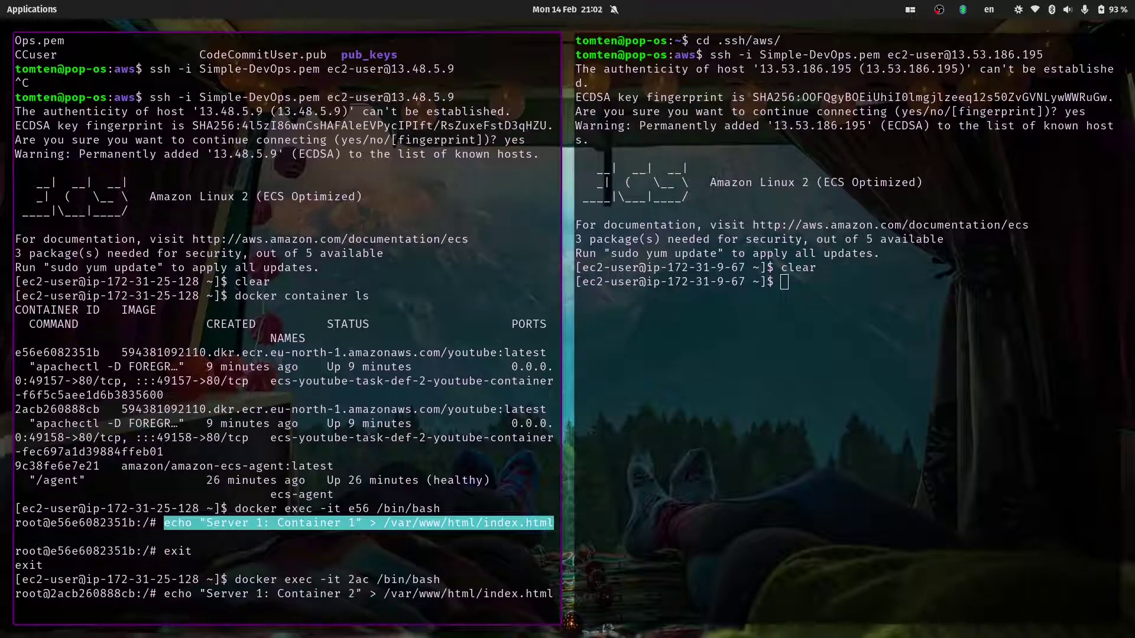
pyautogui.press('Return')
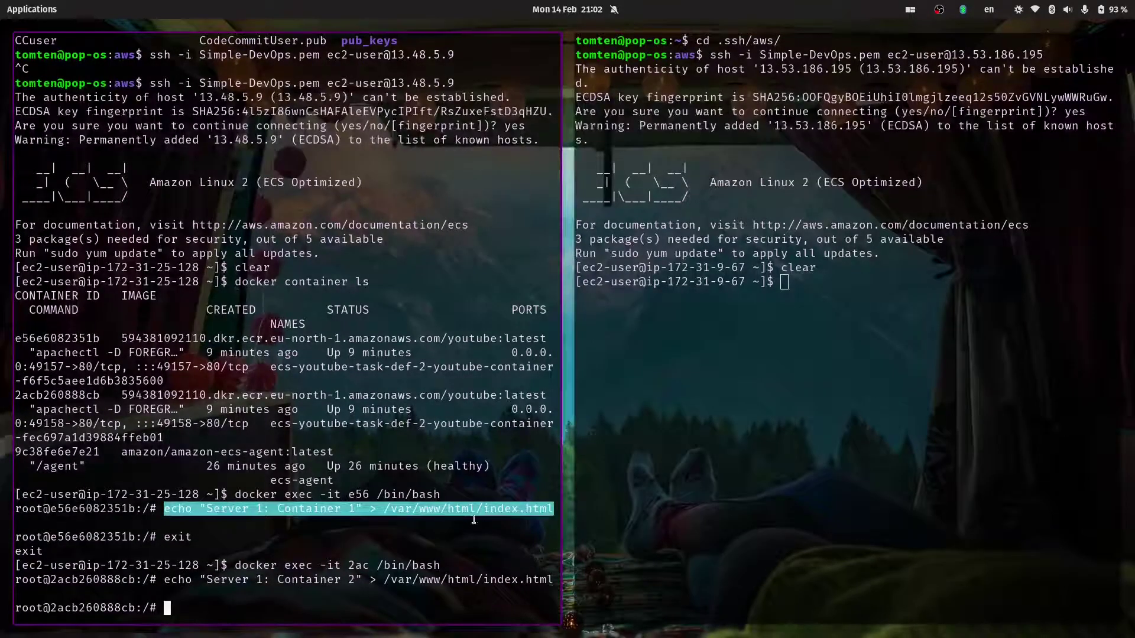
# - On the second instance, list the running containers and open a shell in the first youtube container with "docker exec -it e48 /bin/bash"
pyautogui.click(890, 490)
pyautogui.write('docker')
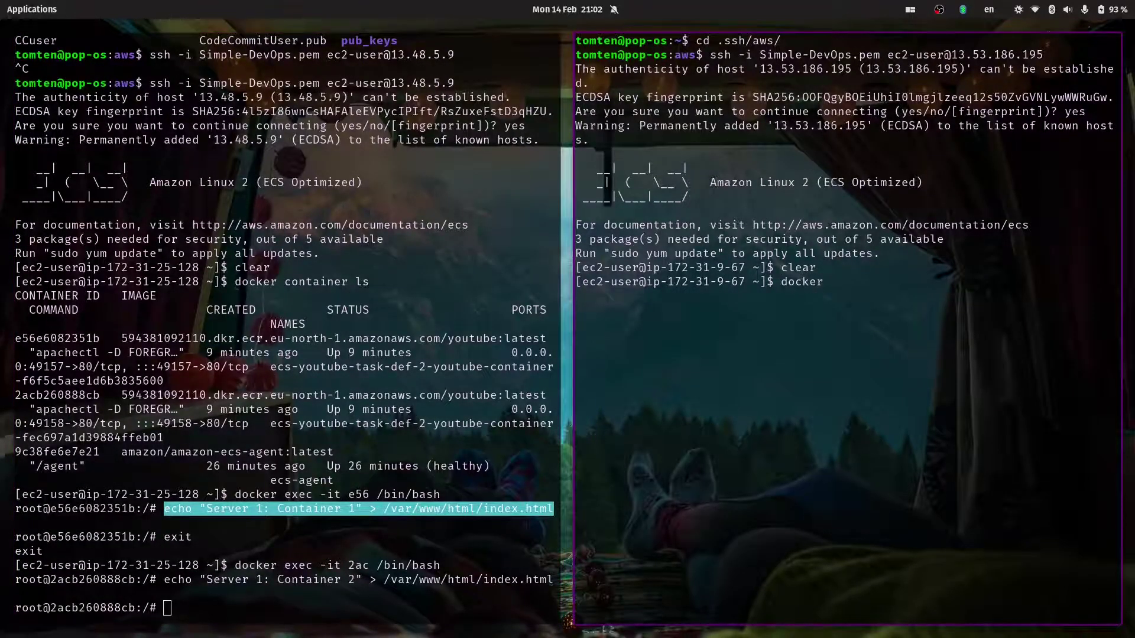
pyautogui.write(' container ls')
pyautogui.press('Return')
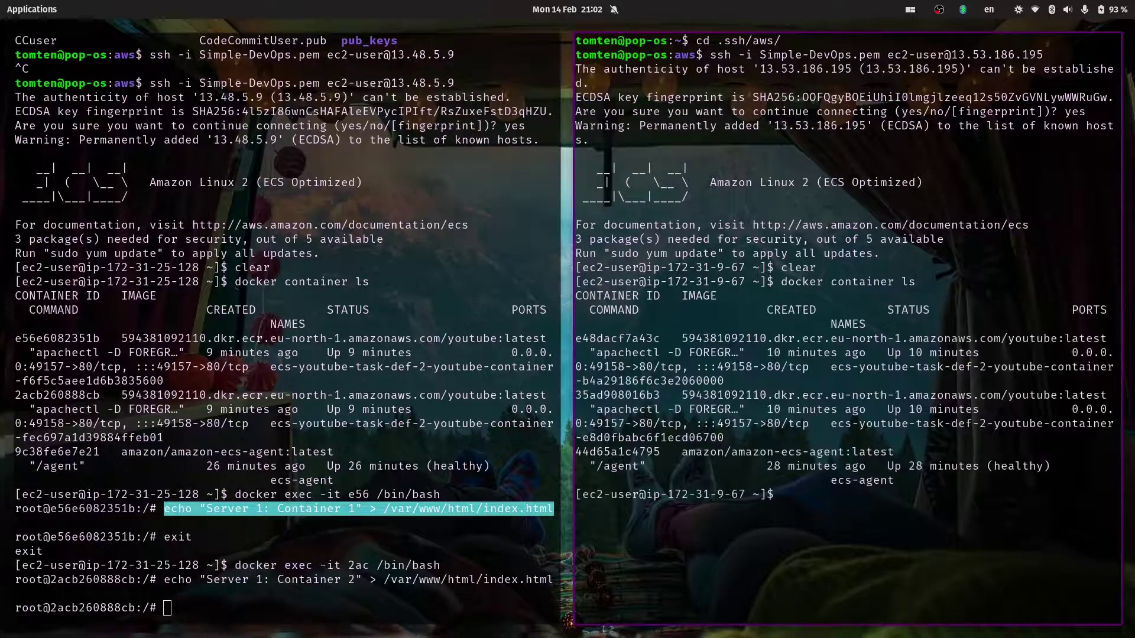
pyautogui.write('docker exec -it e48 /bin/bash')
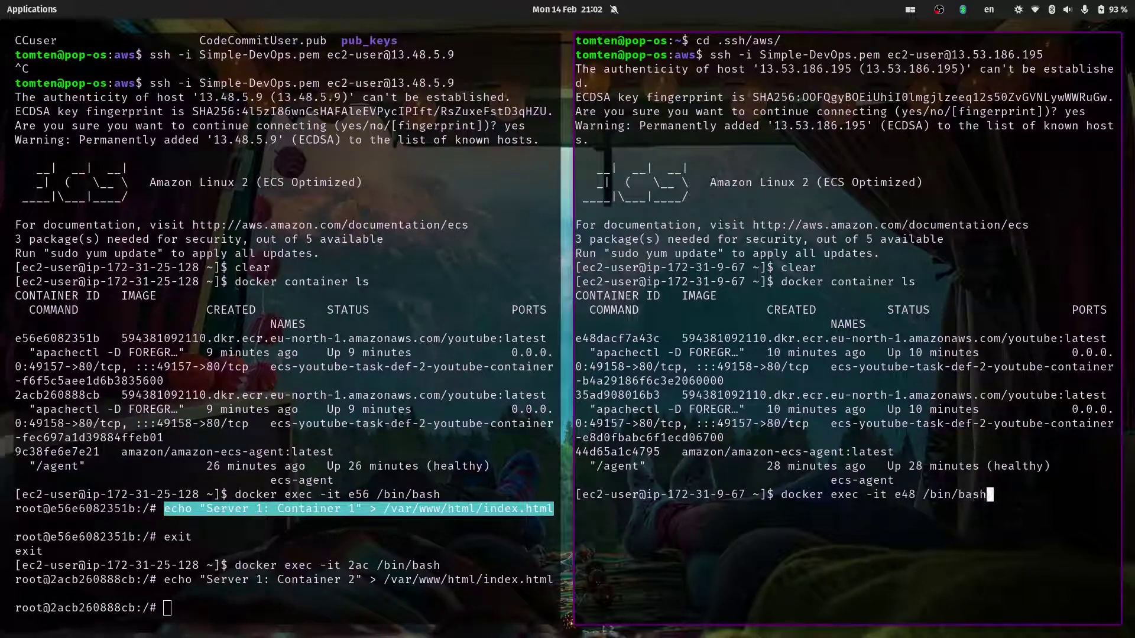
pyautogui.press('Return')
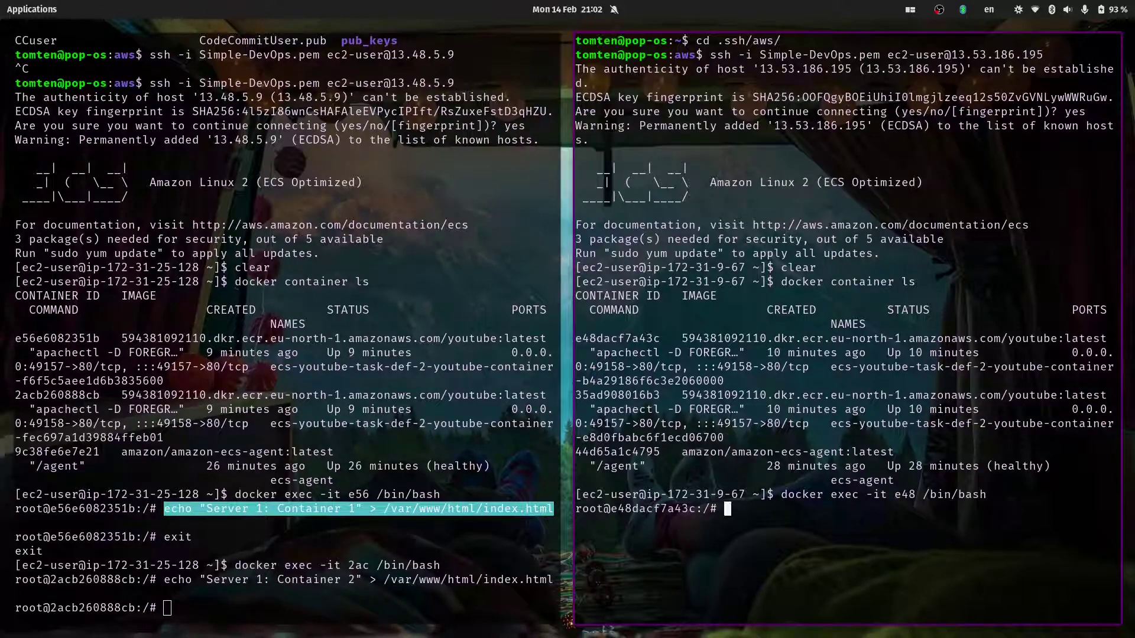
# - Reuse the copied echo command in the e48 container to overwrite /var/www/html/index.html with "Server 2: Container 1"
pyautogui.hotkey('ctrl', 'shift', 'v')
pyautogui.press('Left')
pyautogui.press('Left')
pyautogui.press('Left')
pyautogui.press('Left')
pyautogui.press('Left')
pyautogui.press('Left')
pyautogui.press('Left')
pyautogui.press('Left')
pyautogui.press('Left')
pyautogui.press('Left')
pyautogui.press('Left')
pyautogui.press('Left')
pyautogui.press('Left')
pyautogui.press('Left')
pyautogui.press('Left')
pyautogui.press('Left')
pyautogui.press('Left')
pyautogui.press('Left')
pyautogui.press('Left')
pyautogui.press('Left')
pyautogui.press('Left')
pyautogui.press('Left')
pyautogui.press('Left')
pyautogui.press('Left')
pyautogui.press('Left')
pyautogui.press('Left')
pyautogui.press('Left')
pyautogui.press('Left')
pyautogui.press('Left')
pyautogui.press('Left')
pyautogui.press('Left')
pyautogui.press('Left')
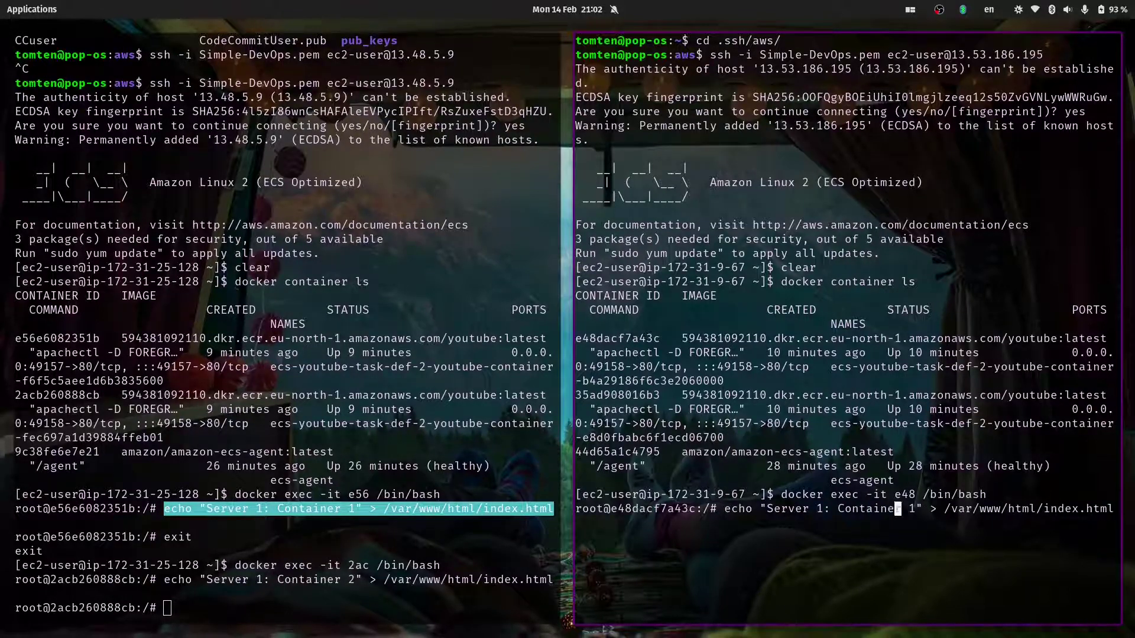
pyautogui.press('BackSpace')
pyautogui.write('2')
pyautogui.press('Return')
# - Exit the e48 container and open a shell in the second youtube container with "docker exec -it 35a /bin/bash"
pyautogui.write('exit')
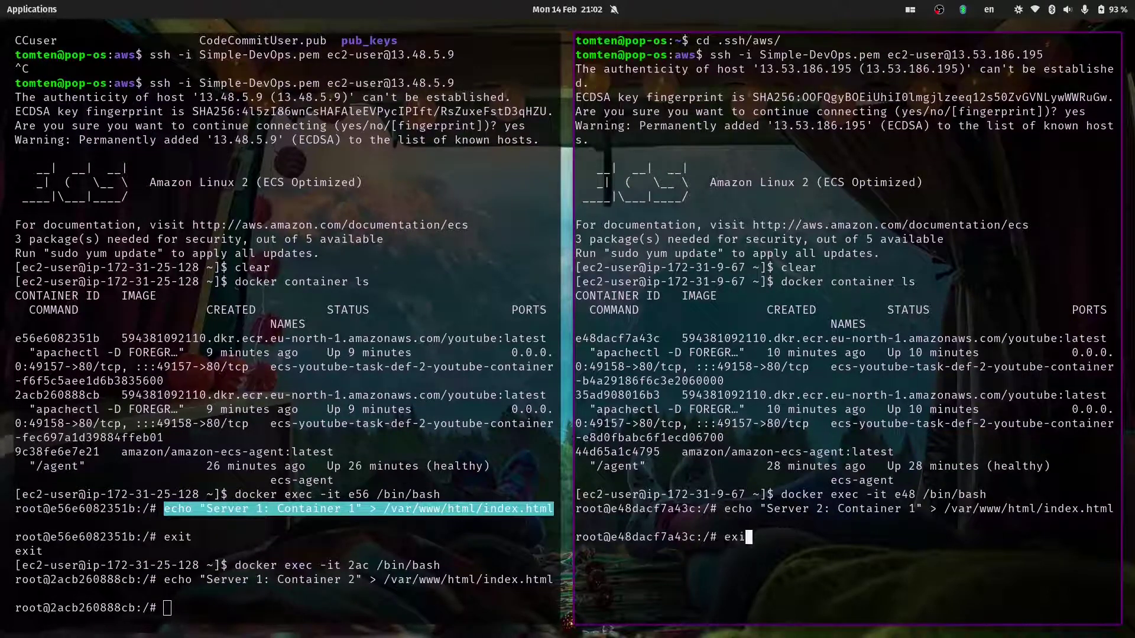
pyautogui.press('Return')
pyautogui.press('Up')
pyautogui.press('Left')
pyautogui.press('Left')
pyautogui.press('Left')
pyautogui.press('Left')
pyautogui.press('Left')
pyautogui.press('Left')
pyautogui.press('Left')
pyautogui.press('Left')
pyautogui.press('Left')
pyautogui.press('Left')
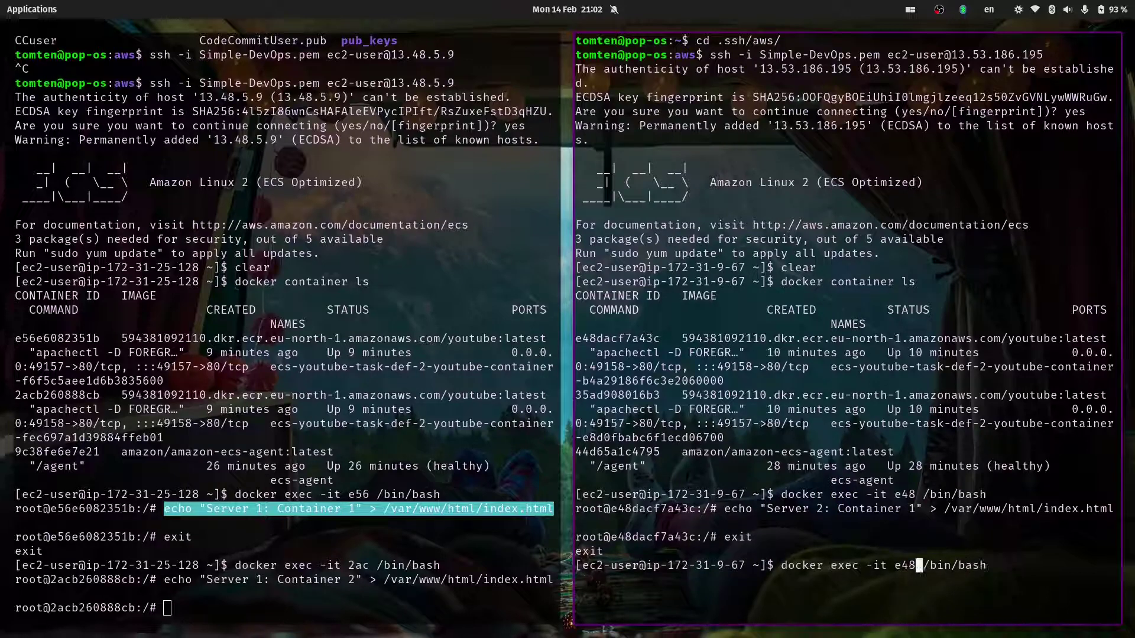
pyautogui.press('BackSpace')
pyautogui.press('BackSpace')
pyautogui.press('BackSpace')
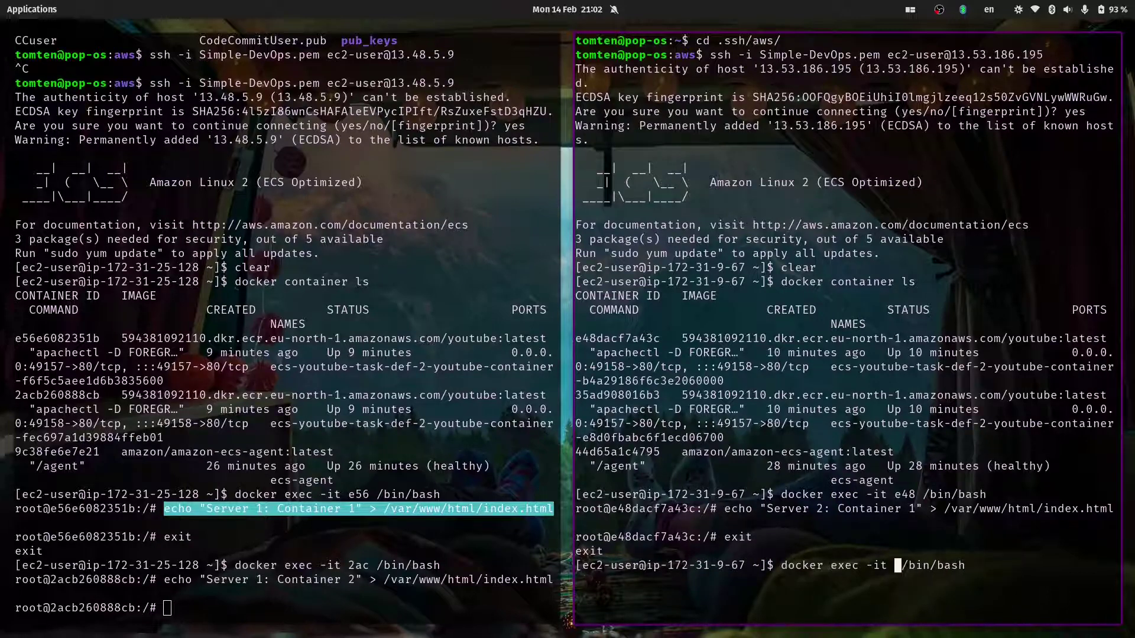
pyautogui.write('35a')
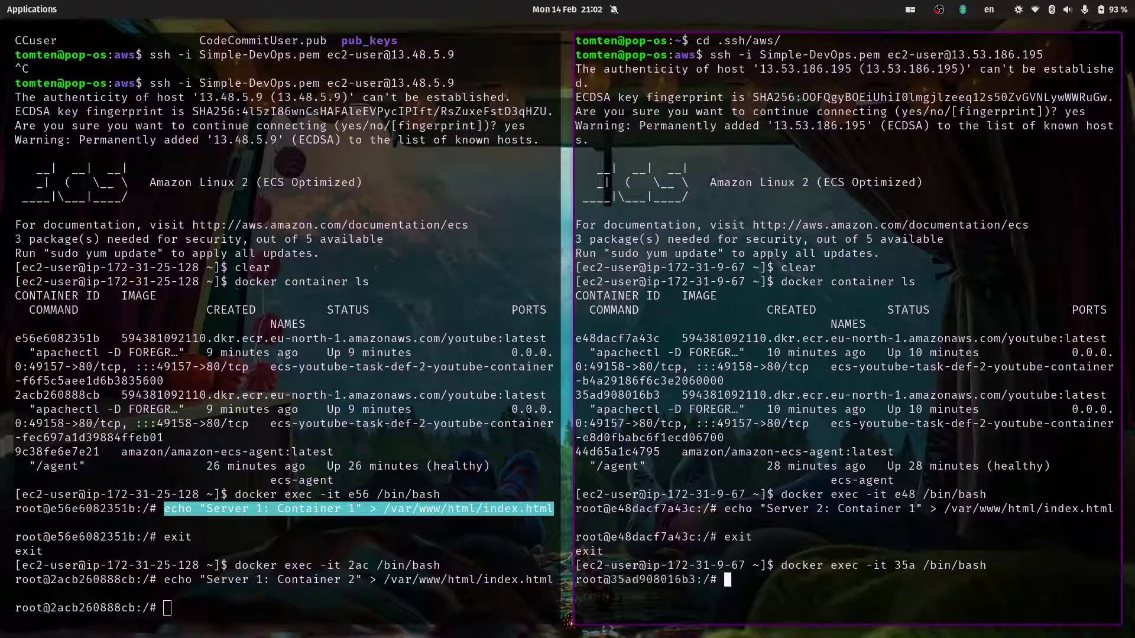
# - Reuse the copied echo command in the 35a container to overwrite /var/www/html/index.html with "Server 2: Container 2"
pyautogui.hotkey('ctrl', 'shift', 'v')
pyautogui.press('Left')
pyautogui.press('Left')
pyautogui.press('Left')
pyautogui.press('Left')
pyautogui.press('Left')
pyautogui.press('Left')
pyautogui.press('Left')
pyautogui.press('Left')
pyautogui.press('Left')
pyautogui.press('Left')
pyautogui.press('Left')
pyautogui.press('Left')
pyautogui.press('Left')
pyautogui.press('Left')
pyautogui.press('Left')
pyautogui.press('Left')
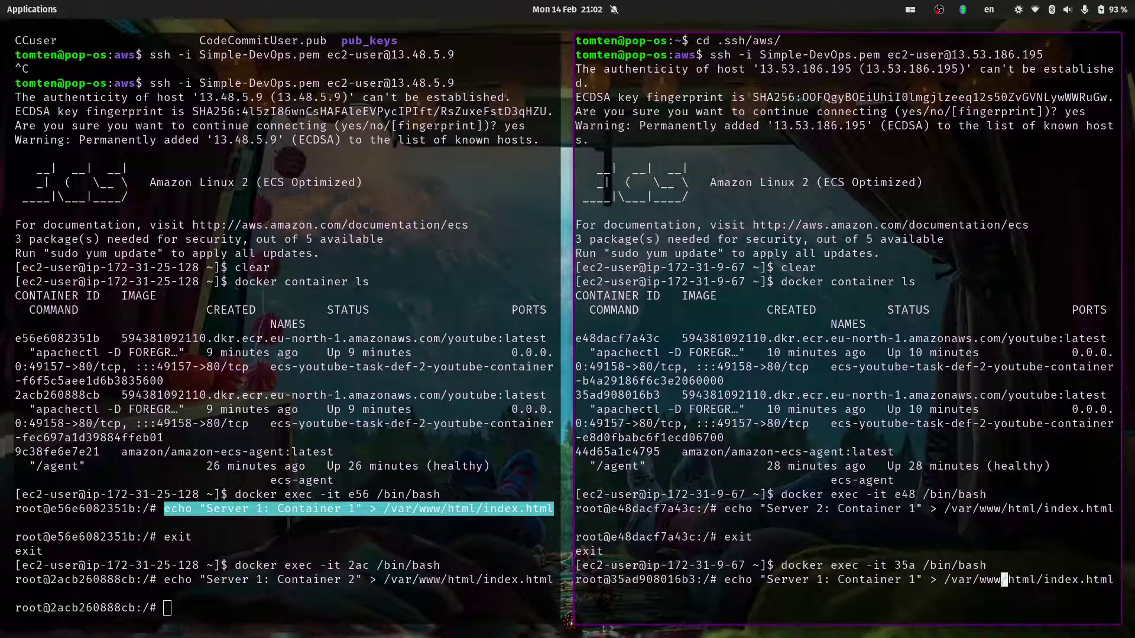
pyautogui.press('Left')
pyautogui.press('Left')
pyautogui.press('Left')
pyautogui.press('Left')
pyautogui.press('Left')
pyautogui.press('Left')
pyautogui.press('Left')
pyautogui.press('Left')
pyautogui.press('Left')
pyautogui.press('Left')
pyautogui.press('Left')
pyautogui.press('Left')
pyautogui.press('BackSpace')
pyautogui.write('2')
pyautogui.press('Left')
pyautogui.press('Left')
pyautogui.press('Left')
pyautogui.press('Left')
pyautogui.press('Left')
pyautogui.press('Left')
pyautogui.press('Left')
pyautogui.press('Left')
pyautogui.press('Left')
pyautogui.press('Left')
pyautogui.press('Left')
pyautogui.press('Left')
pyautogui.press('Left')
pyautogui.press('BackSpace')
pyautogui.write('2')
pyautogui.press('Return')
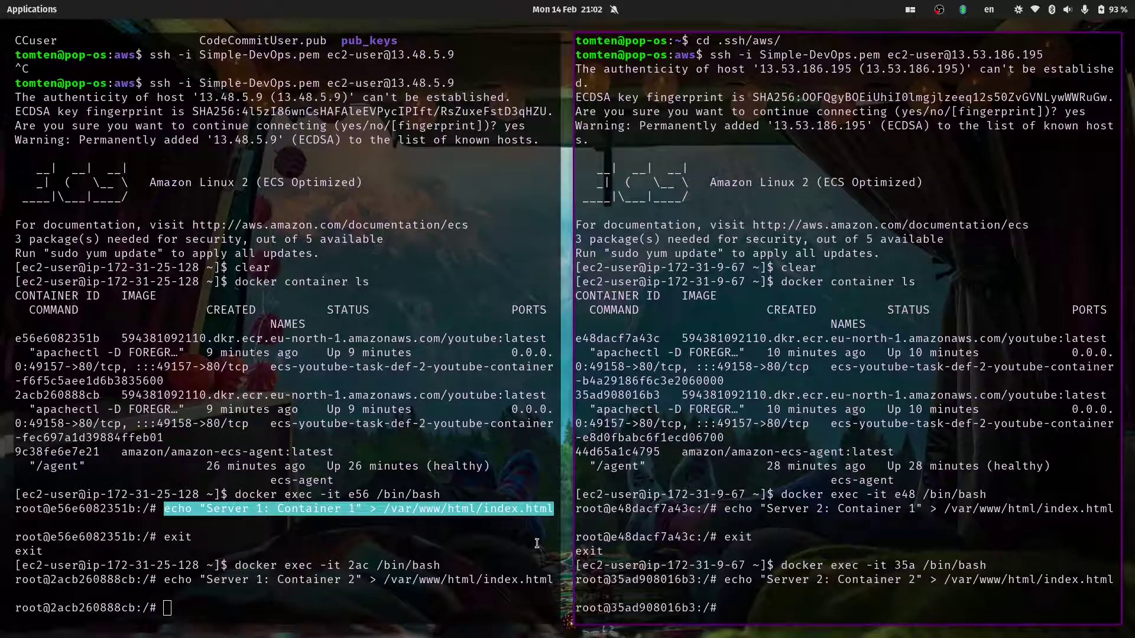
pyautogui.click(239, 538)
pyautogui.moveTo(208, 509); pyautogui.dragTo(356, 510)
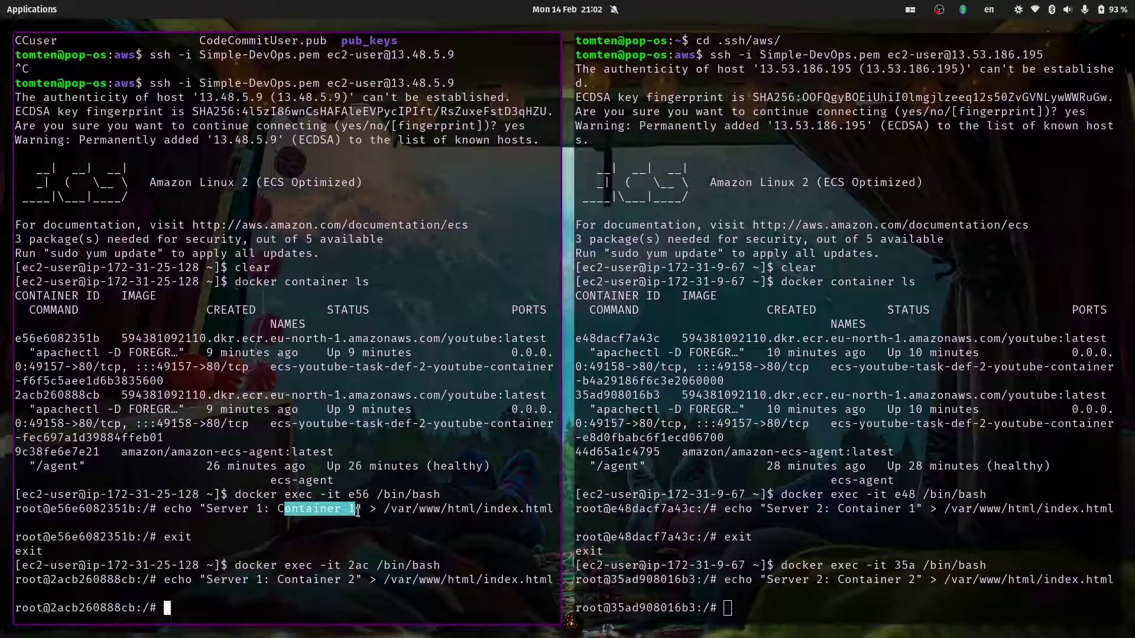
pyautogui.click(214, 509)
pyautogui.moveTo(208, 510); pyautogui.dragTo(354, 509)
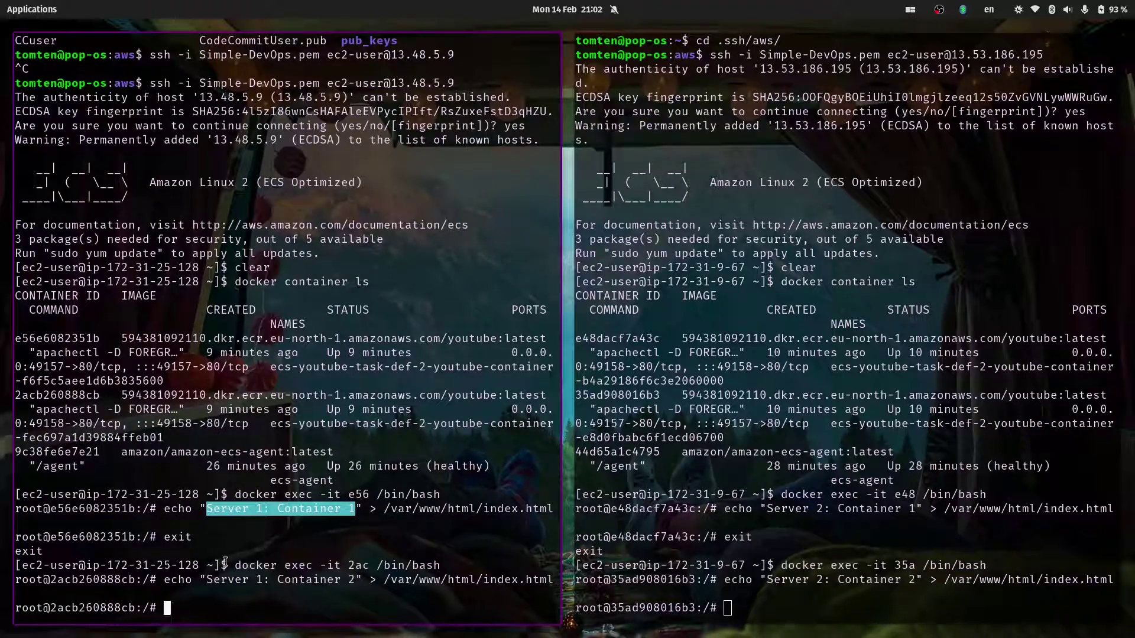
pyautogui.moveTo(215, 579); pyautogui.dragTo(353, 579)
pyautogui.click(354, 580)
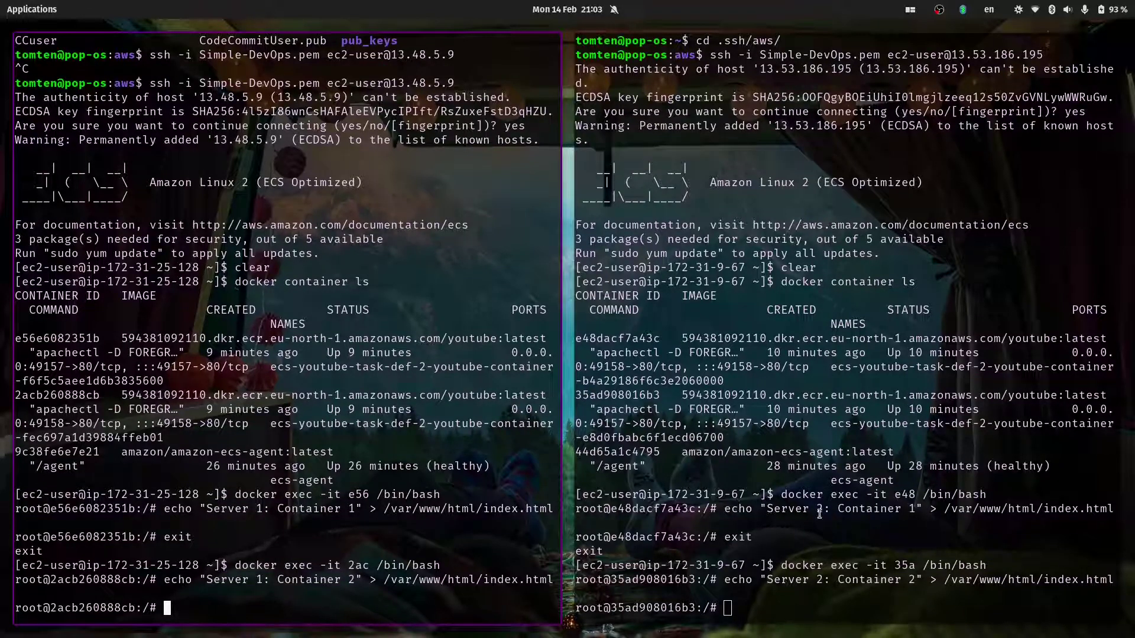
# - Switch to the browser and reload the load balancer's page repeatedly to check which server and container answers each request
pyautogui.hotkey('alt', 'Tab')
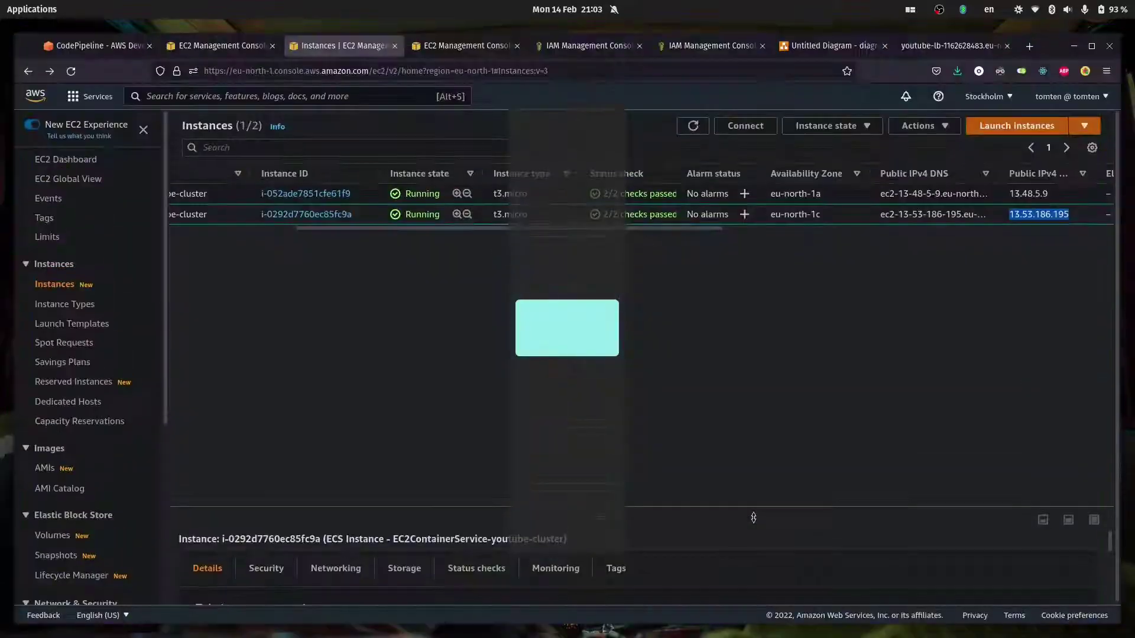
pyautogui.click(952, 46)
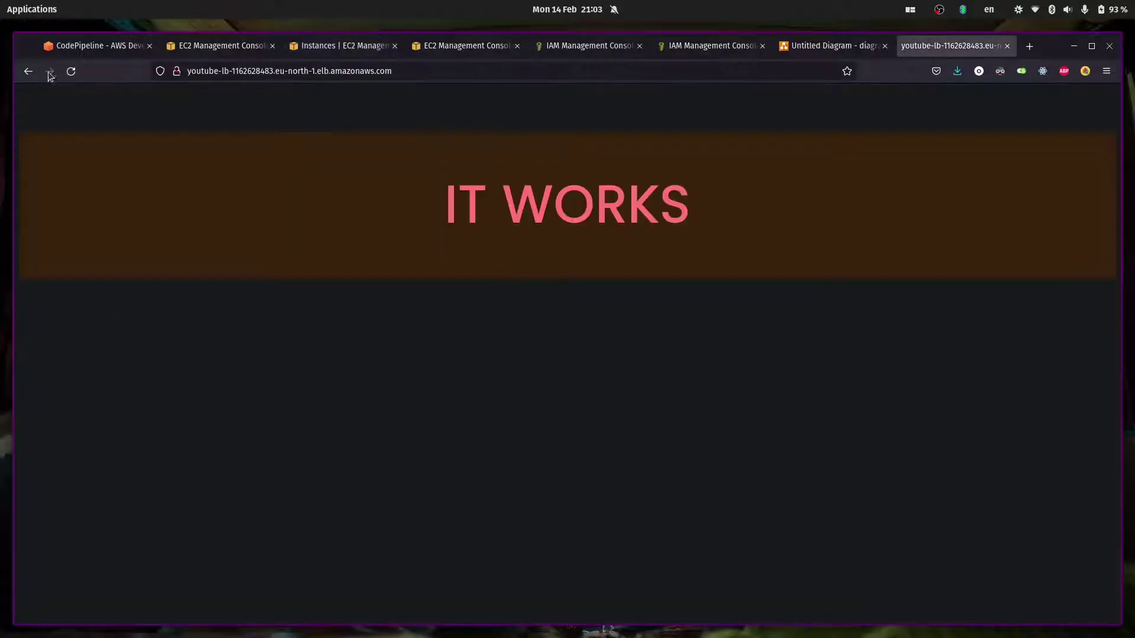
pyautogui.click(71, 71)
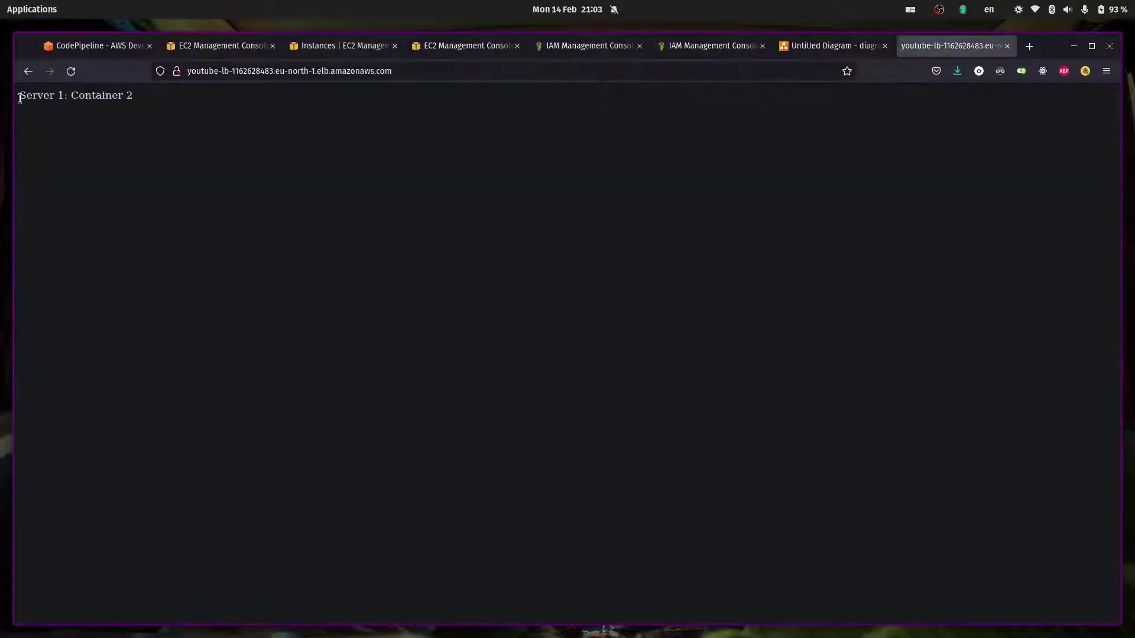
pyautogui.click(71, 71)
pyautogui.click(71, 71)
pyautogui.click(71, 73)
pyautogui.click(70, 72)
pyautogui.click(71, 73)
pyautogui.click(72, 71)
pyautogui.click(72, 72)
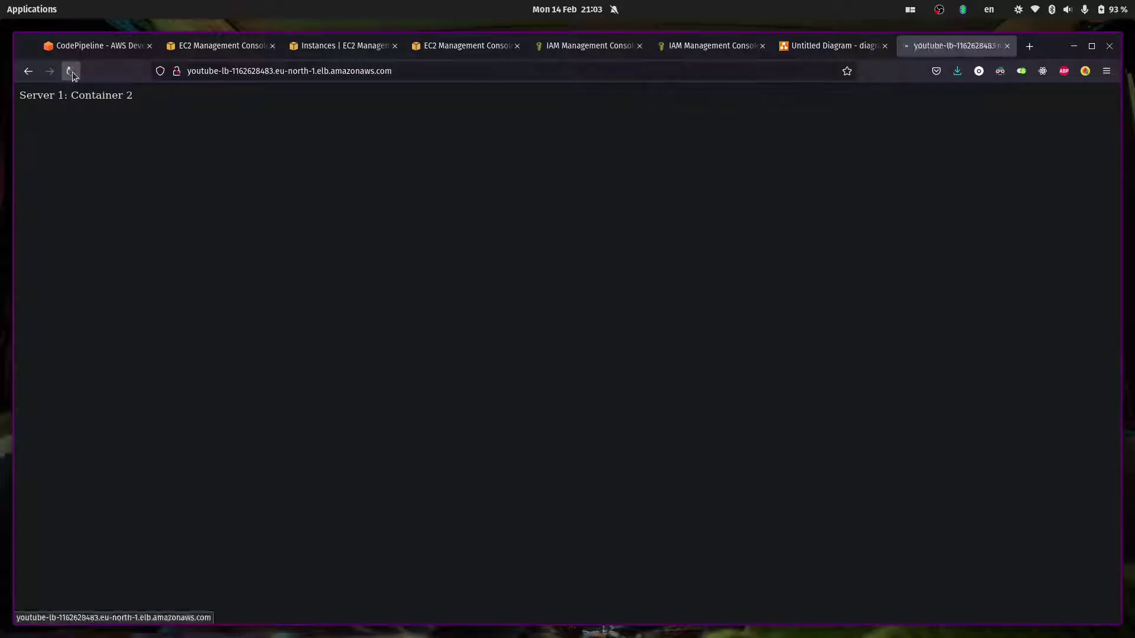
# - Return to the terminals and exit both the 2ac container shell and the first instance's SSH session
pyautogui.hotkey('alt', 'Tab')
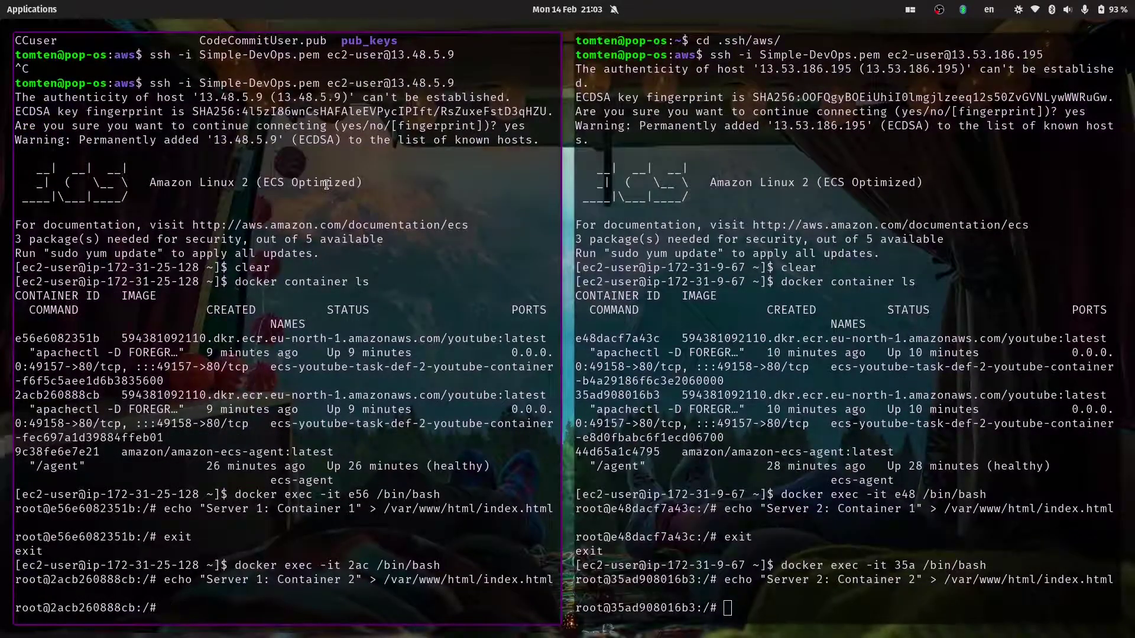
pyautogui.press('super+ctrl+Down')
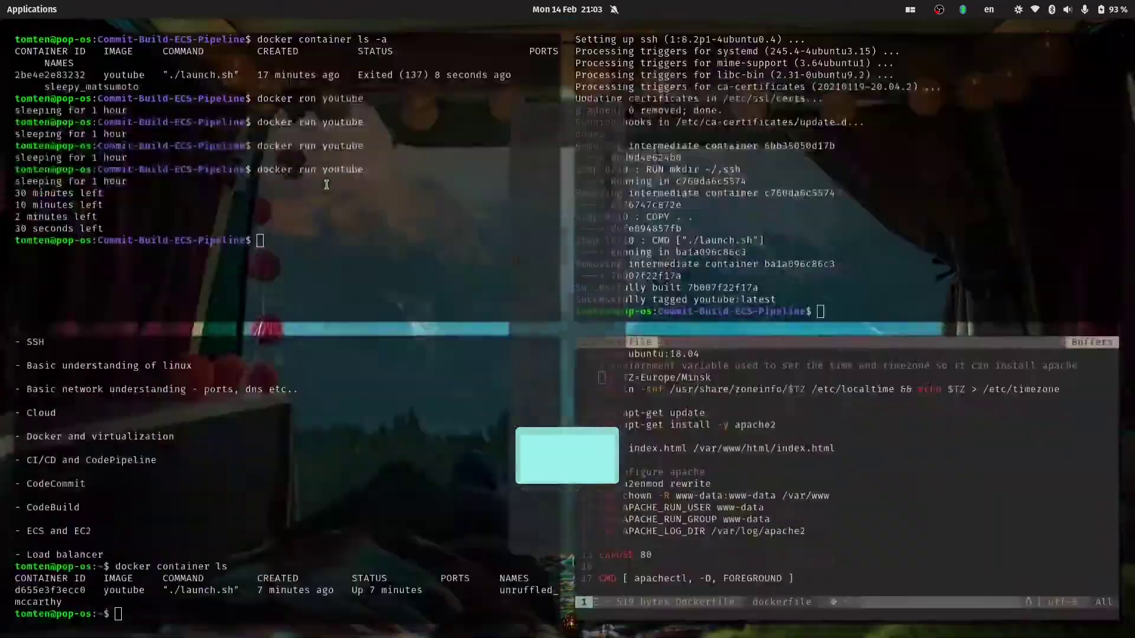
pyautogui.press('super+ctrl+Up')
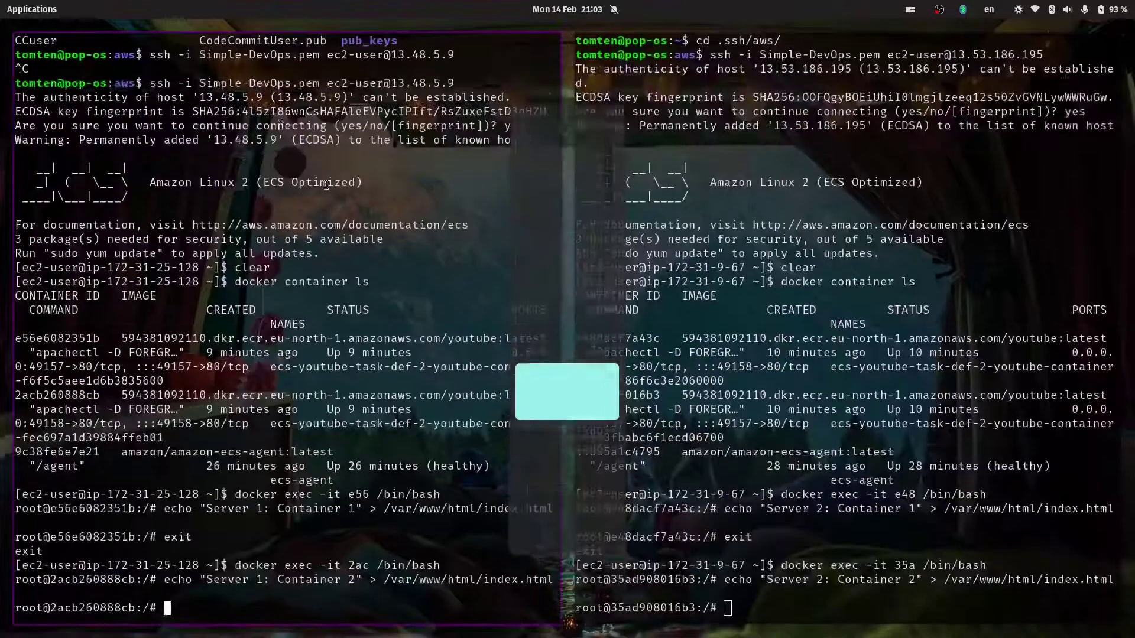
pyautogui.write('exit')
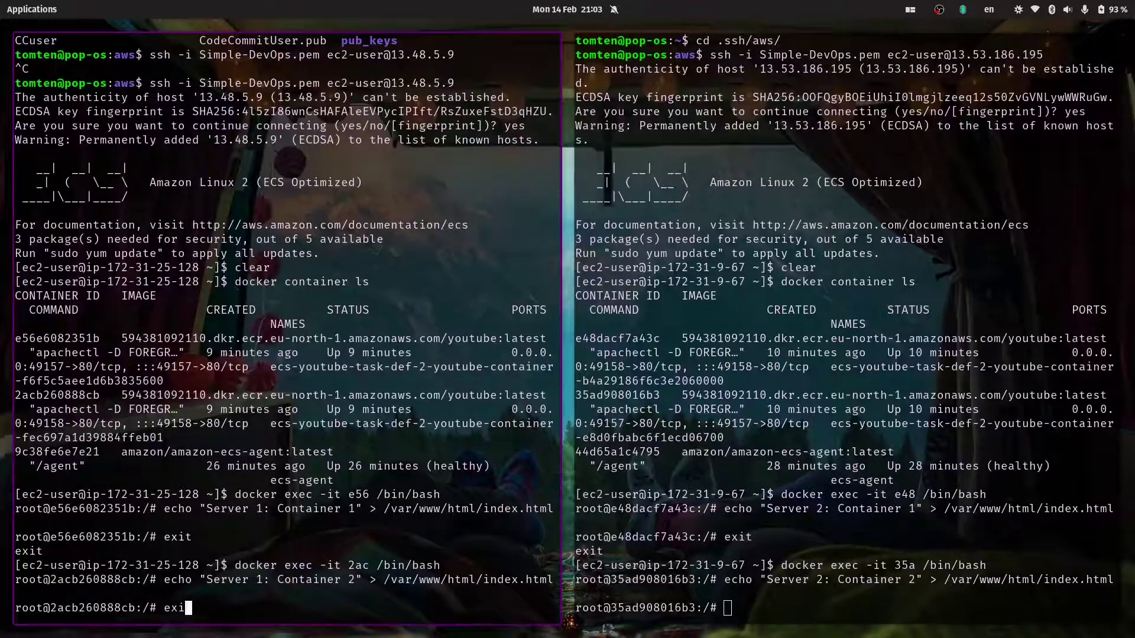
pyautogui.press('Return')
pyautogui.write('exit')
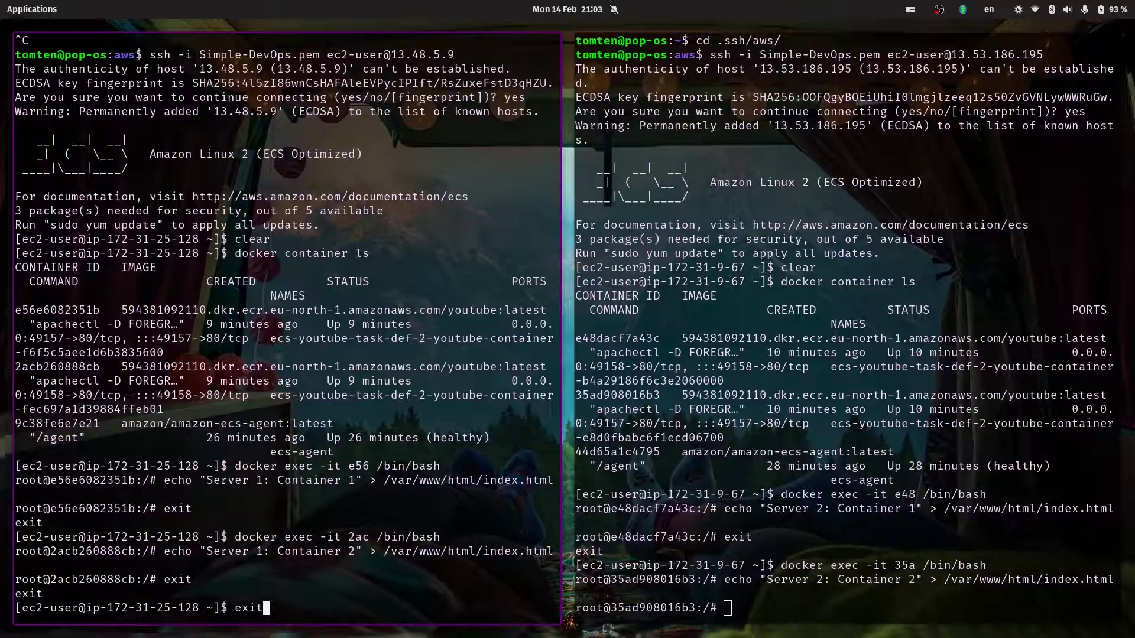
pyautogui.press('Return')
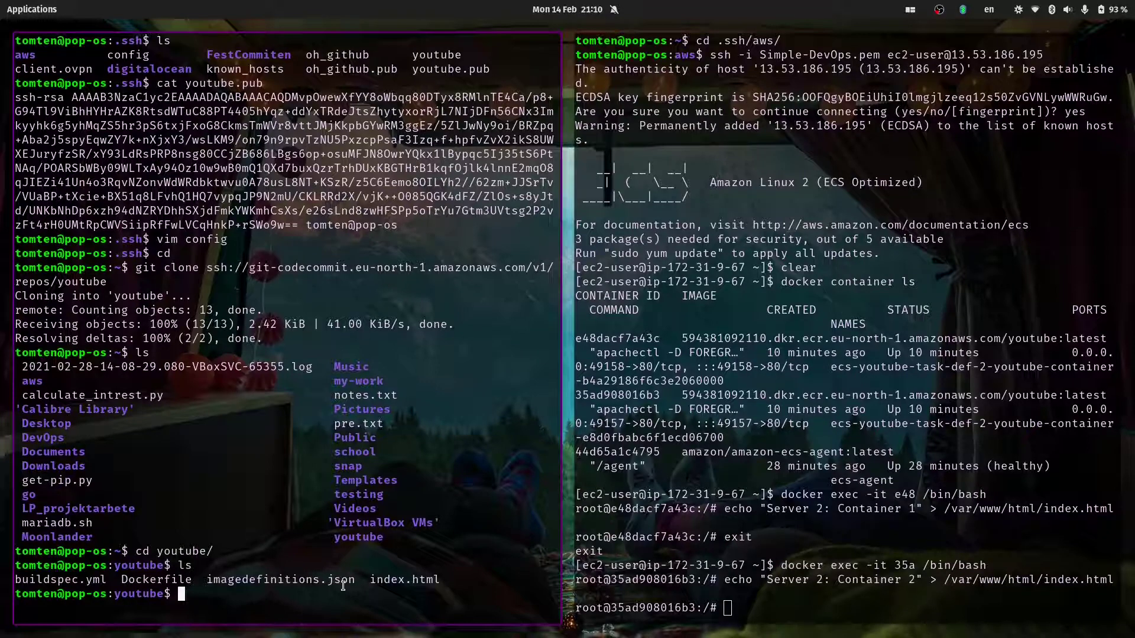
# - Open index.html in vim and delete the text inside the h1 heading of the container div
pyautogui.write('vim in')
pyautogui.press('Tab')
pyautogui.press('Return')
pyautogui.press('j')
pyautogui.press('j')
pyautogui.press('j')
pyautogui.press('j')
pyautogui.press('j')
pyautogui.press('j')
pyautogui.press('j')
pyautogui.press('j')
pyautogui.press('j')
pyautogui.press('j')
pyautogui.press('j')
pyautogui.press('j')
pyautogui.press('j')
pyautogui.press('j')
pyautogui.press('j')
pyautogui.press('j')
pyautogui.press('j')
pyautogui.press('j')
pyautogui.press('j')
pyautogui.press('j')
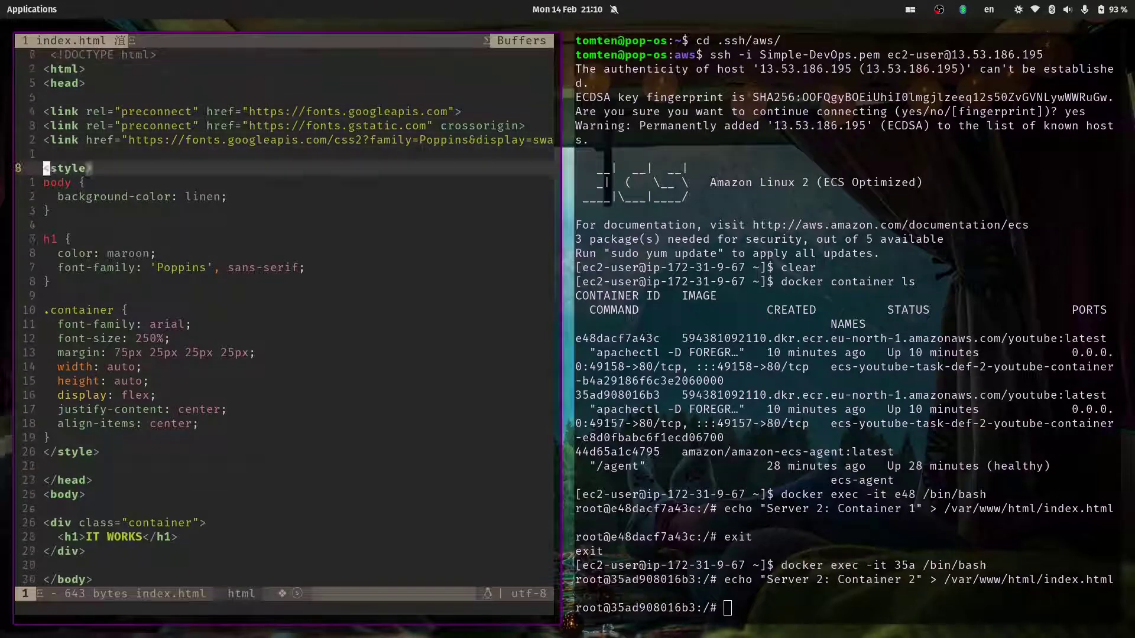
pyautogui.press('l')
pyautogui.press('k')
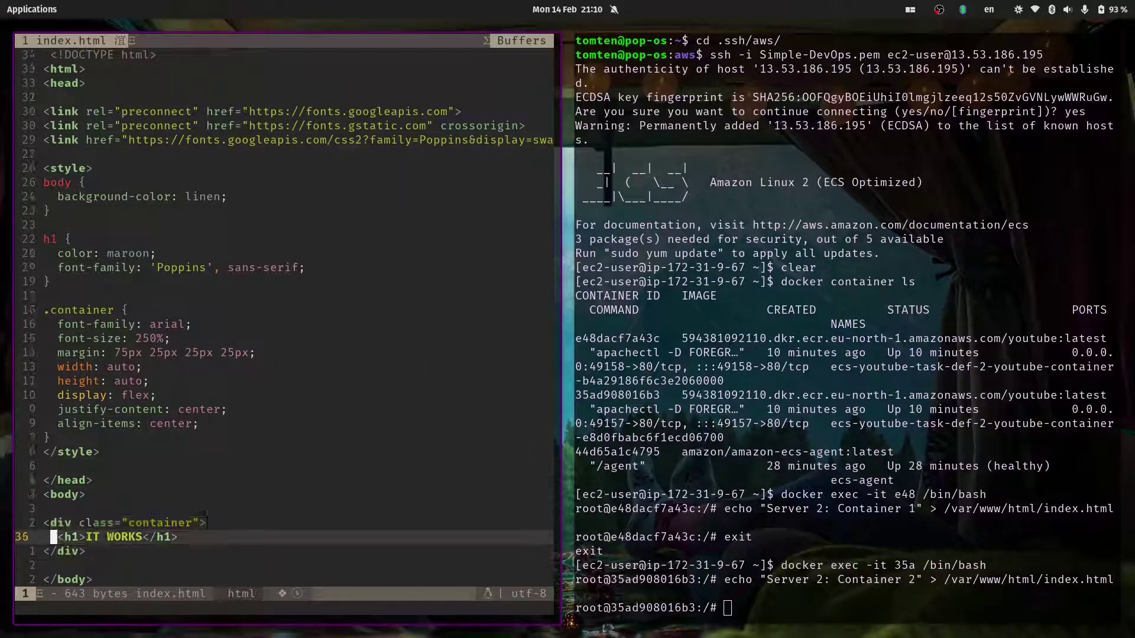
pyautogui.press('l')
pyautogui.press('l')
pyautogui.press('l')
pyautogui.press('l')
pyautogui.press('l')
pyautogui.press('x')
pyautogui.press('x')
pyautogui.press('x')
pyautogui.press('x')
pyautogui.press('x')
pyautogui.press('x')
pyautogui.press('x')
pyautogui.press('x')
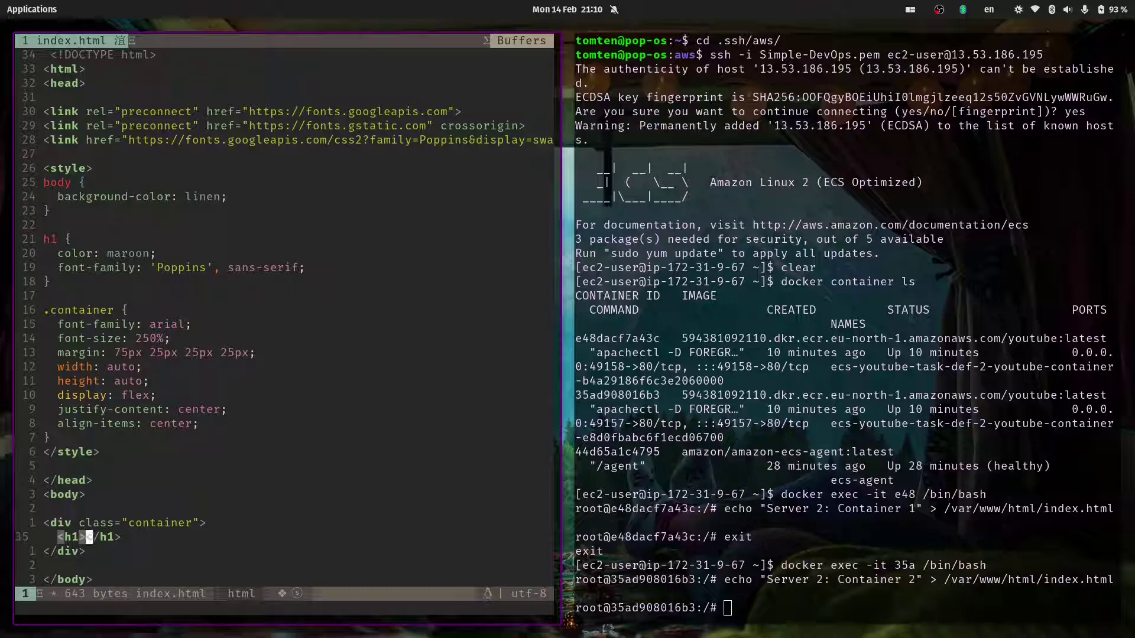
# - Insert "Built and deployed with CodePipeline" as the h1 heading text, then save index.html and quit vim
pyautogui.write('iBuilt and ')
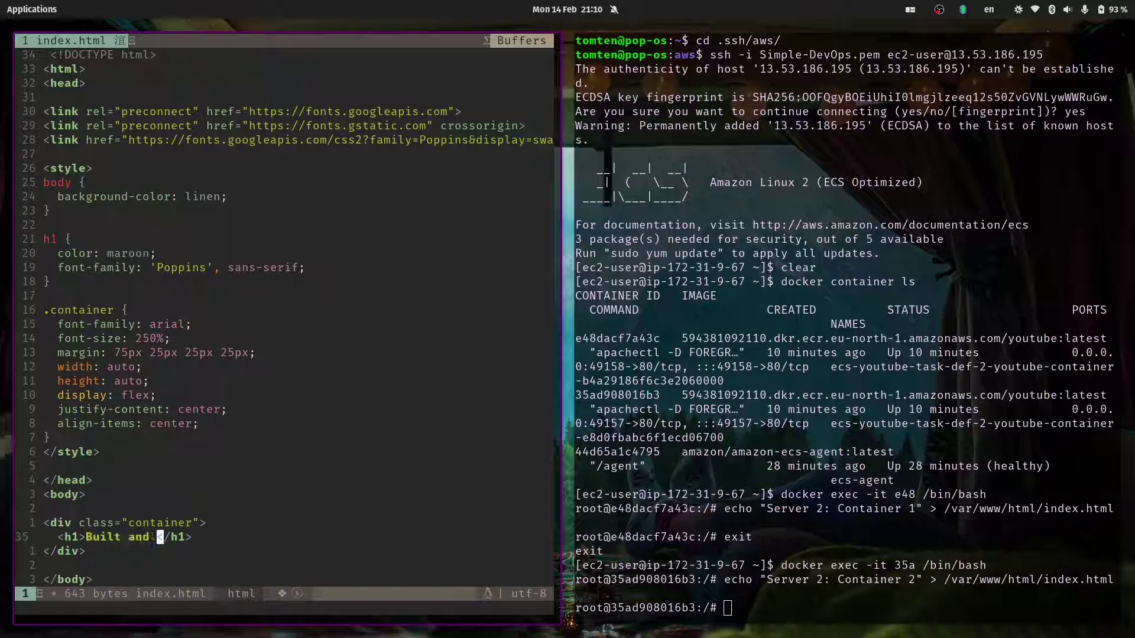
pyautogui.write('deployed with CodeP')
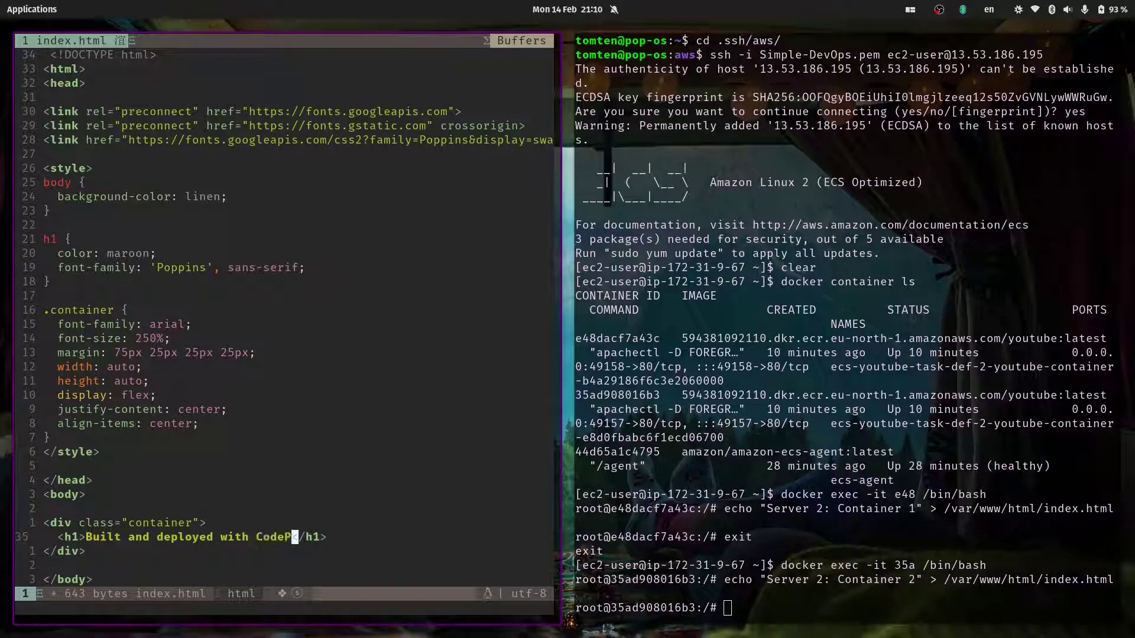
pyautogui.write('ipeline')
pyautogui.press('Escape')
pyautogui.write(':wq')
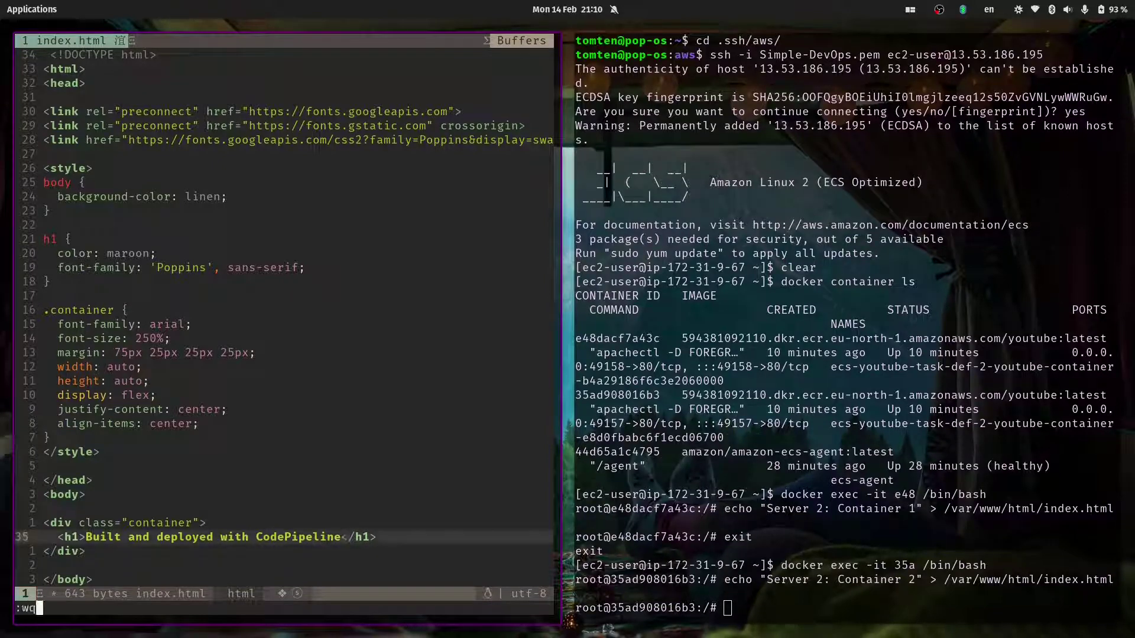
pyautogui.press('Return')
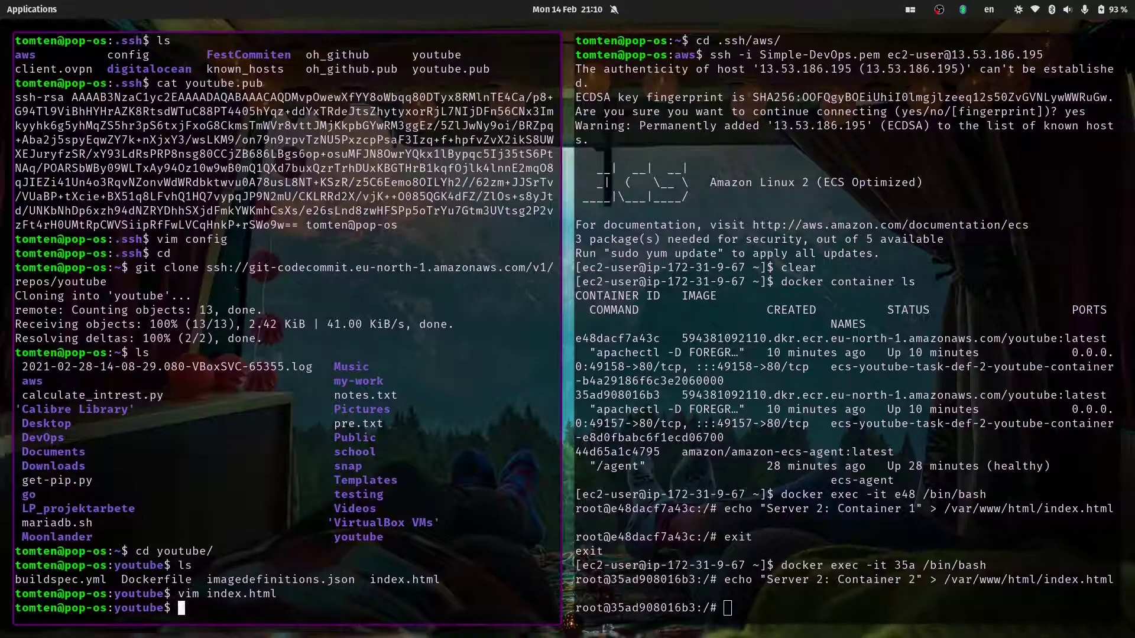
# - Check the repository with "git status" and stage all changes with "git add ."
pyautogui.write('git ad')
pyautogui.press('BackSpace')
pyautogui.press('BackSpace')
pyautogui.write('status')
pyautogui.press('Return')
pyautogui.write('git ')
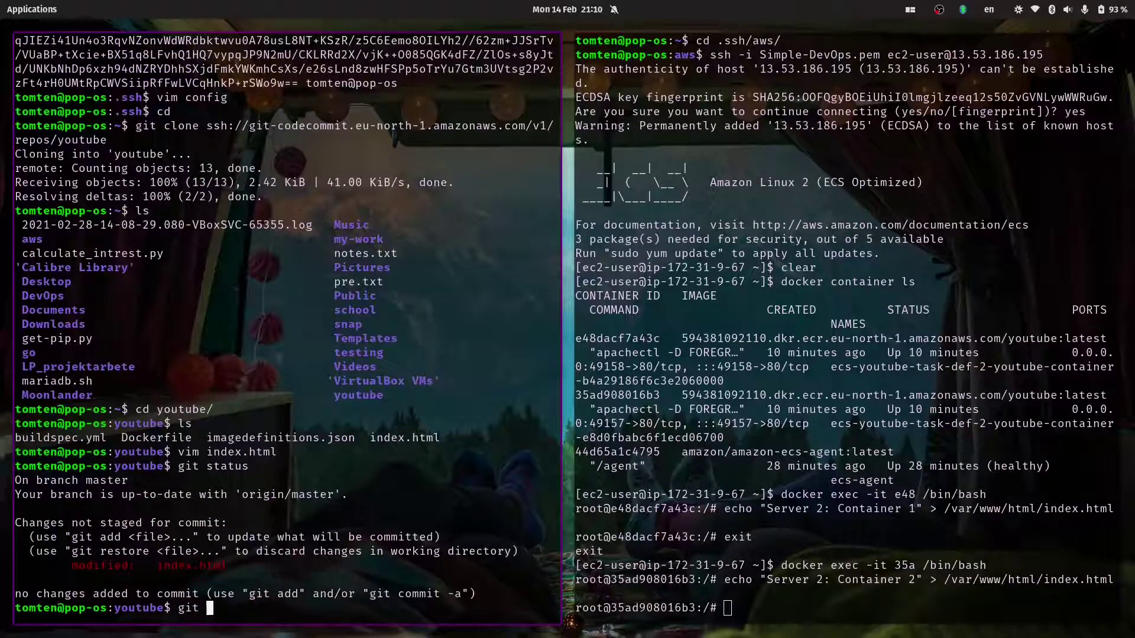
pyautogui.write('add .')
pyautogui.press('Return')
# - Commit the staged change with the message "updated index" and push it to the remote repository
pyautogui.write('git ')
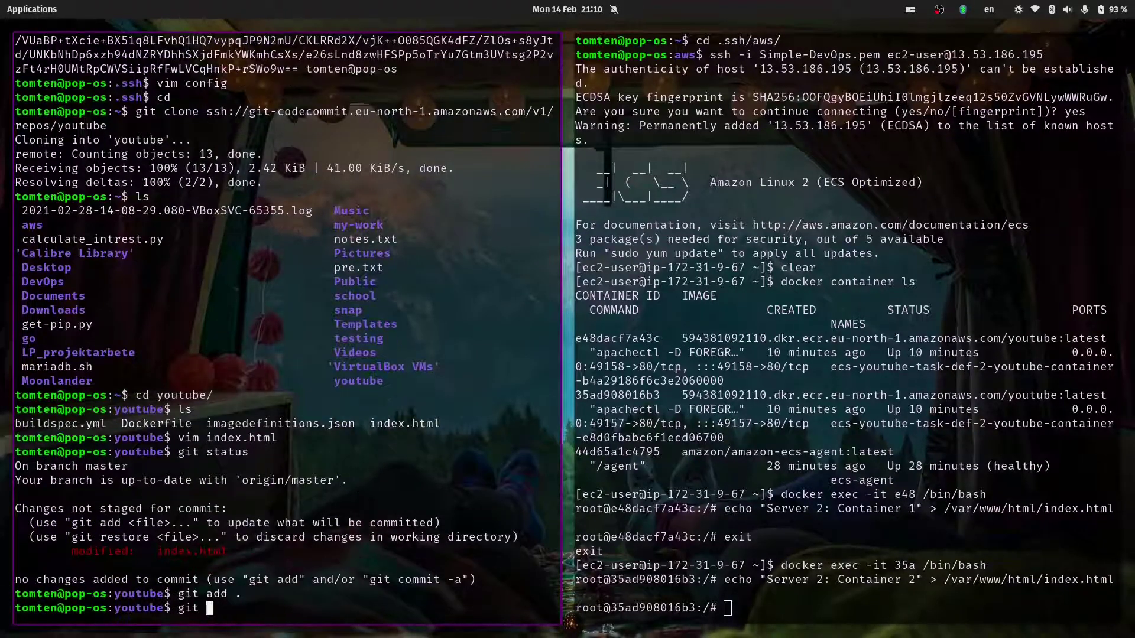
pyautogui.write('commit-')
pyautogui.press('BackSpace')
pyautogui.write('-m "updated ')
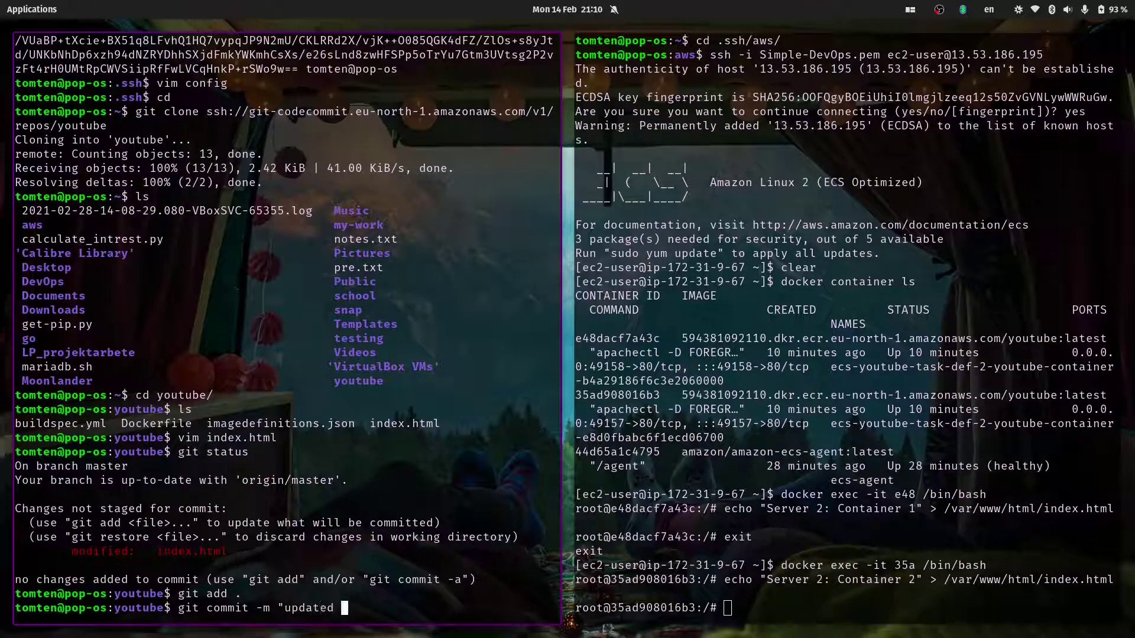
pyautogui.write('index"')
pyautogui.press('Return')
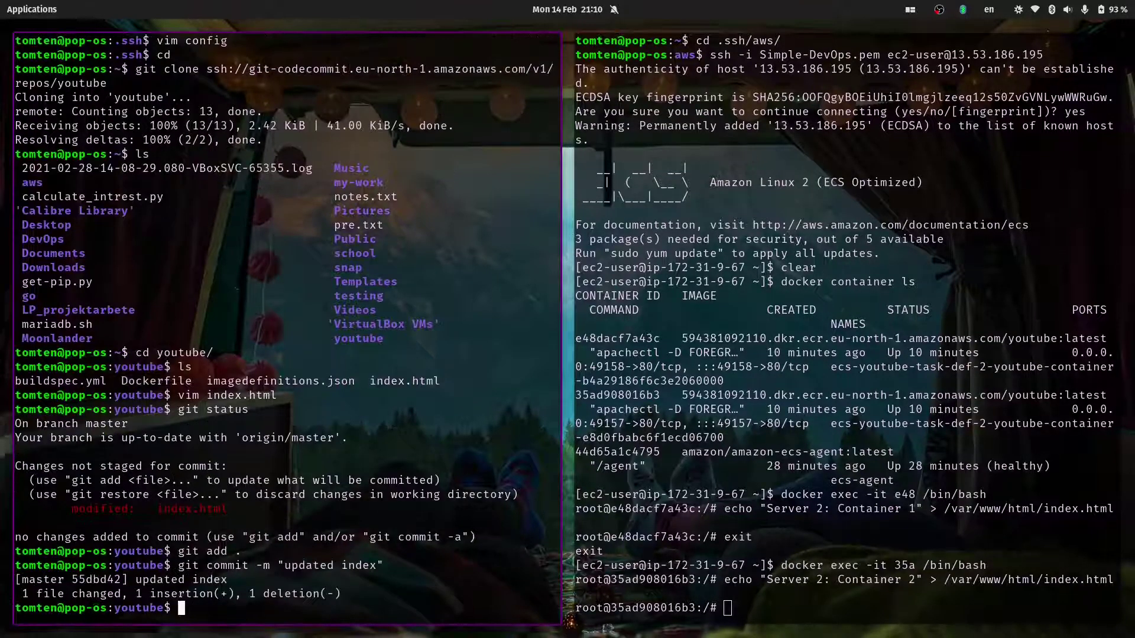
pyautogui.write('git push')
pyautogui.press('Return')
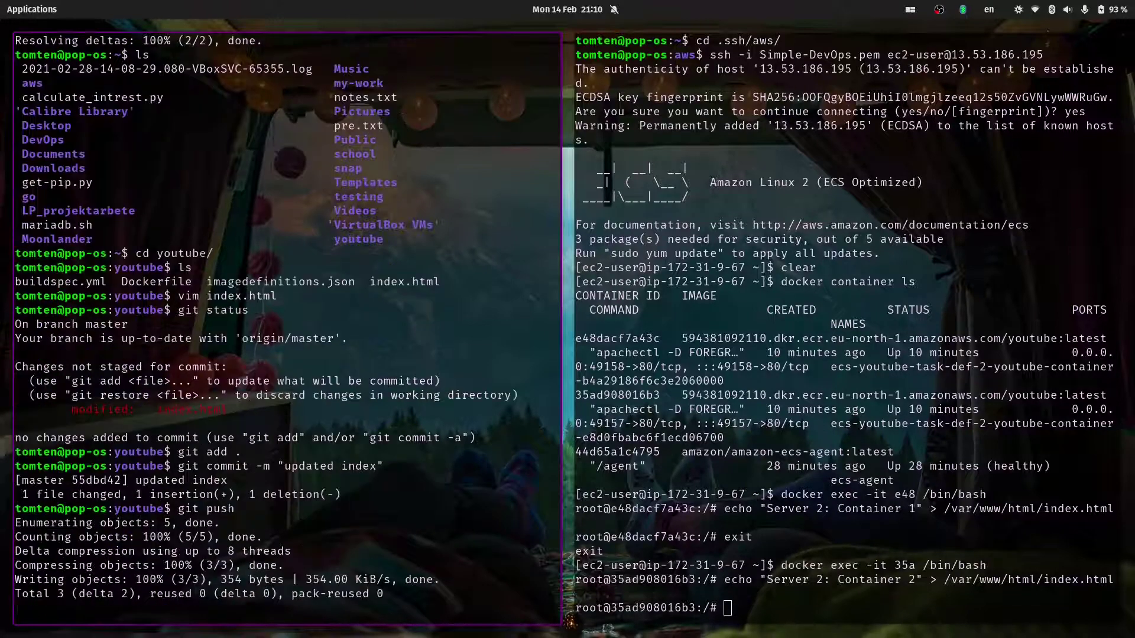
# - Switch to the browser and reopen youtube-pipeline from the CodePipeline list to check its Source, Build and Deploy stages
pyautogui.hotkey('alt', 'Tab')
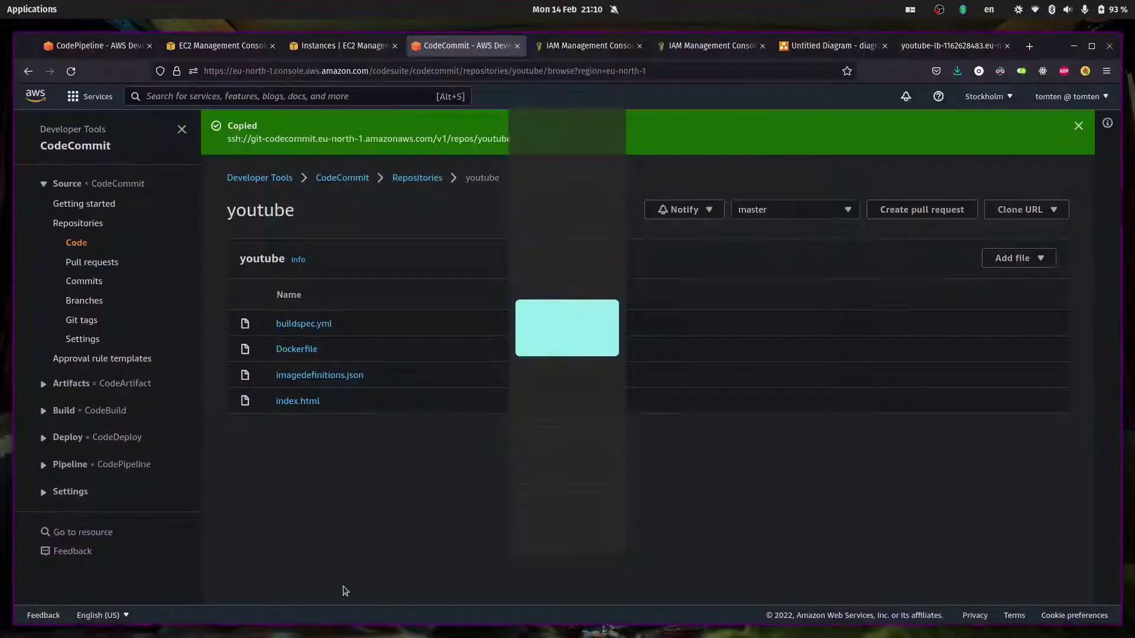
pyautogui.click(86, 46)
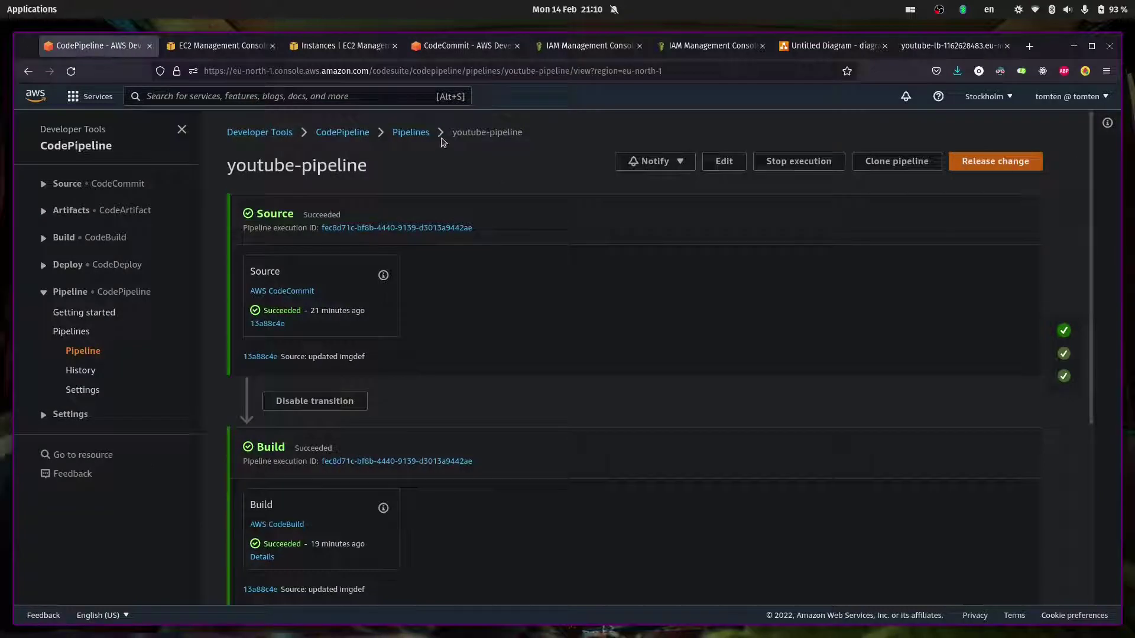
pyautogui.click(415, 132)
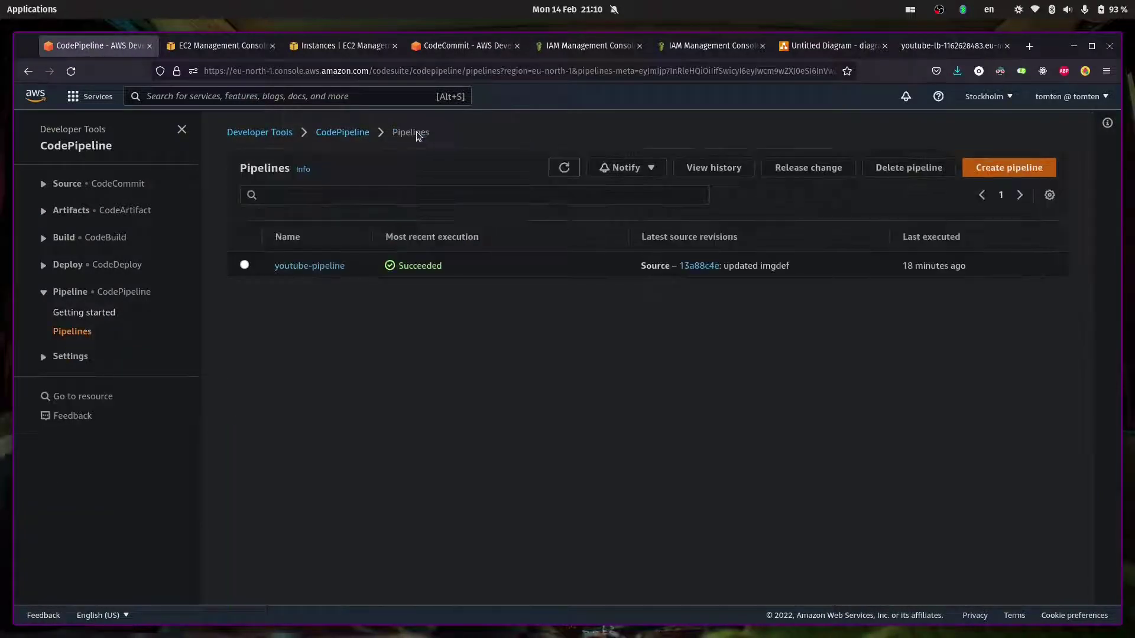
pyautogui.click(306, 265)
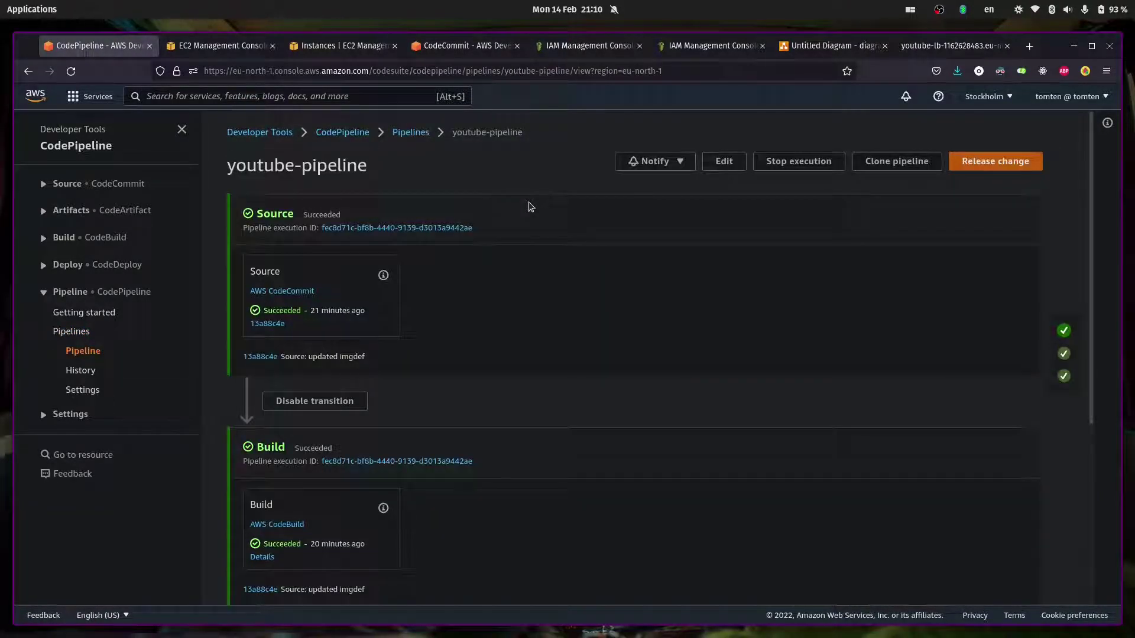
pyautogui.scroll(-4, 459, 278)
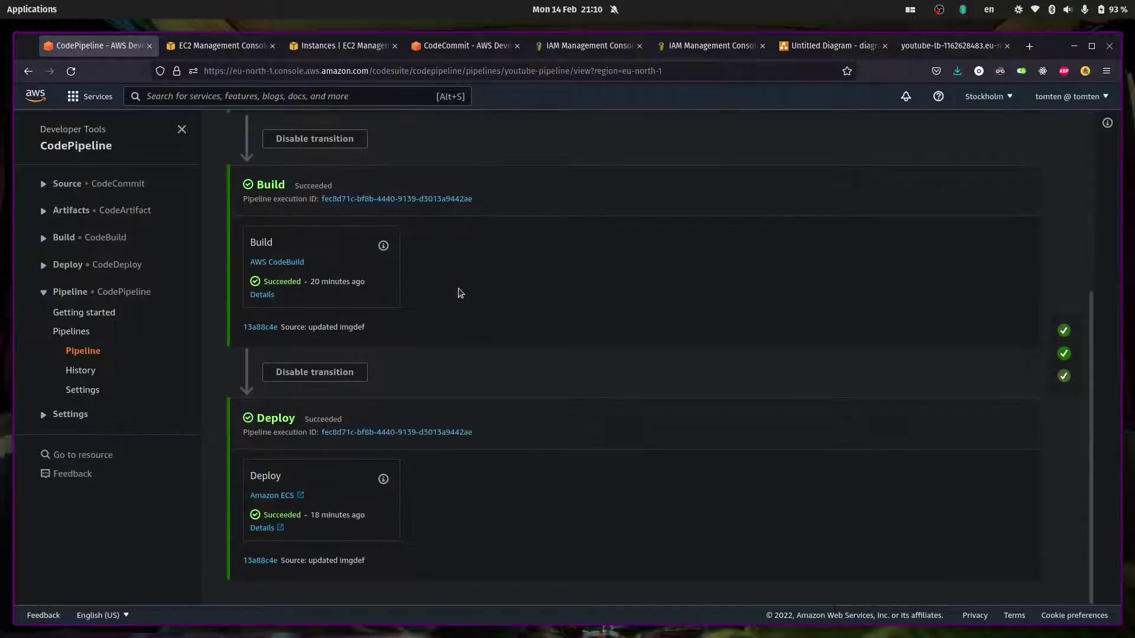
pyautogui.scroll(4, 458, 304)
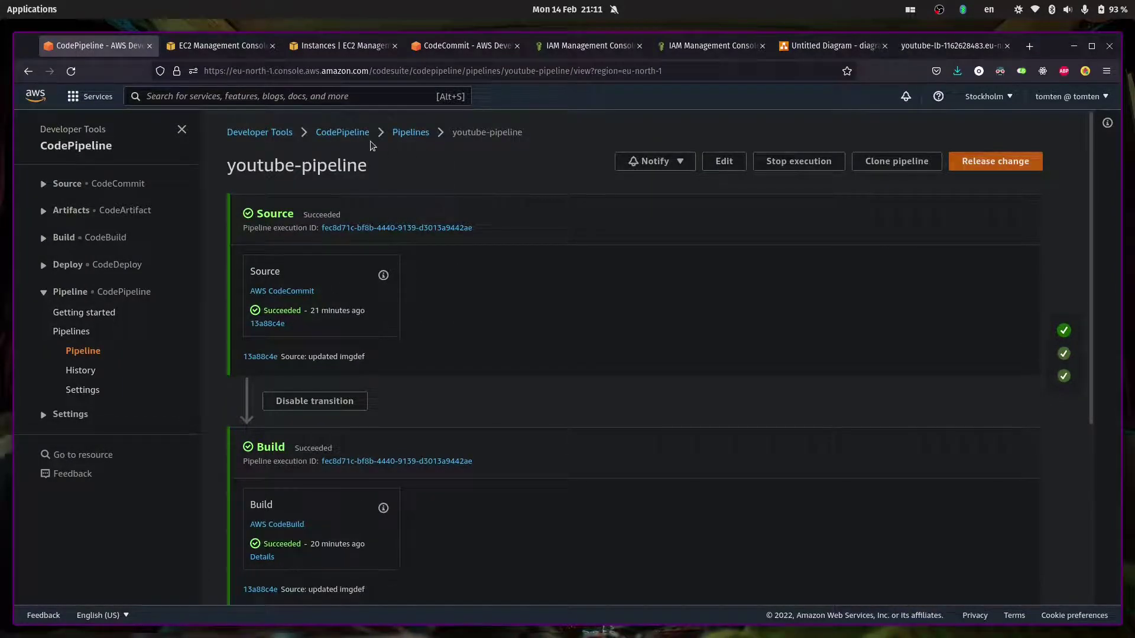
# - View index.html in the youtube CodeCommit repository to check the pushed heading text
pyautogui.click(463, 46)
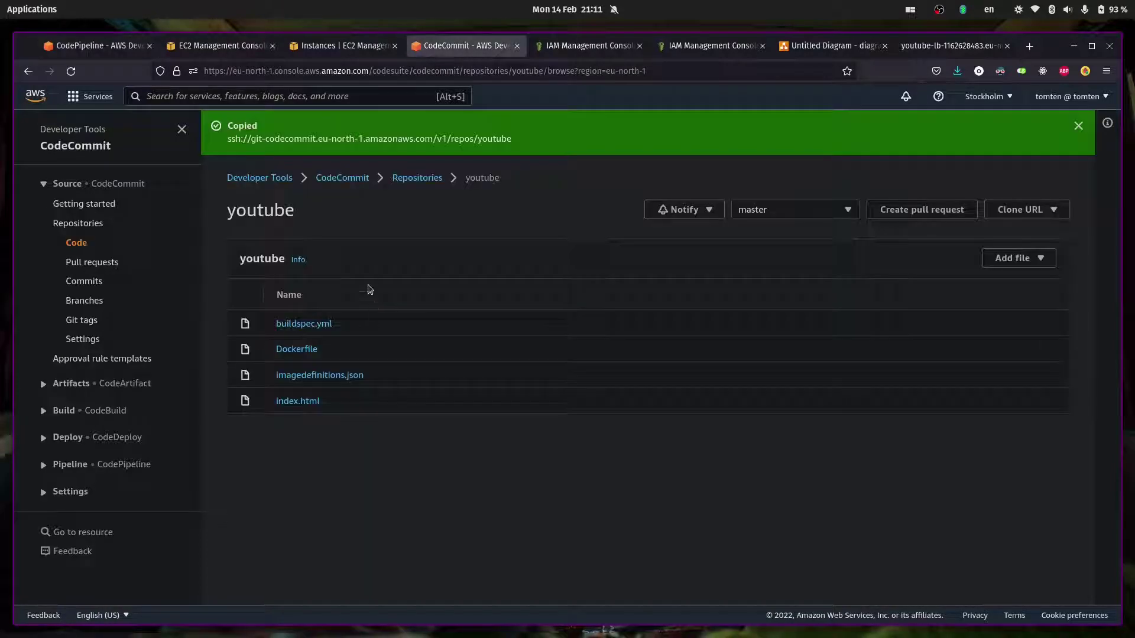
pyautogui.click(299, 402)
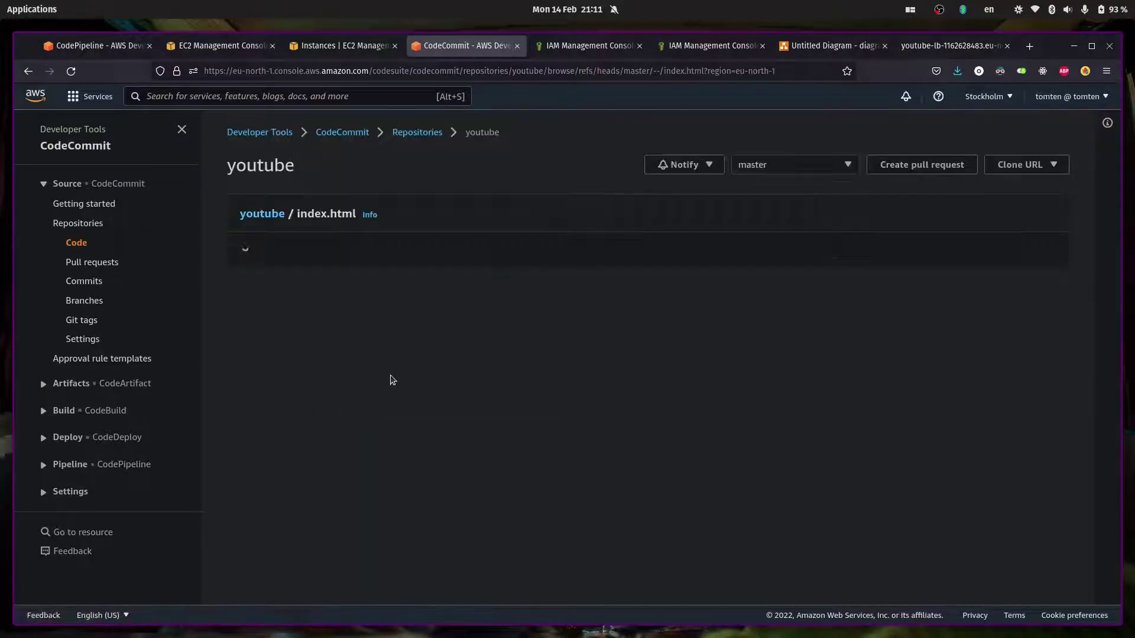
pyautogui.scroll(-3, 392, 380)
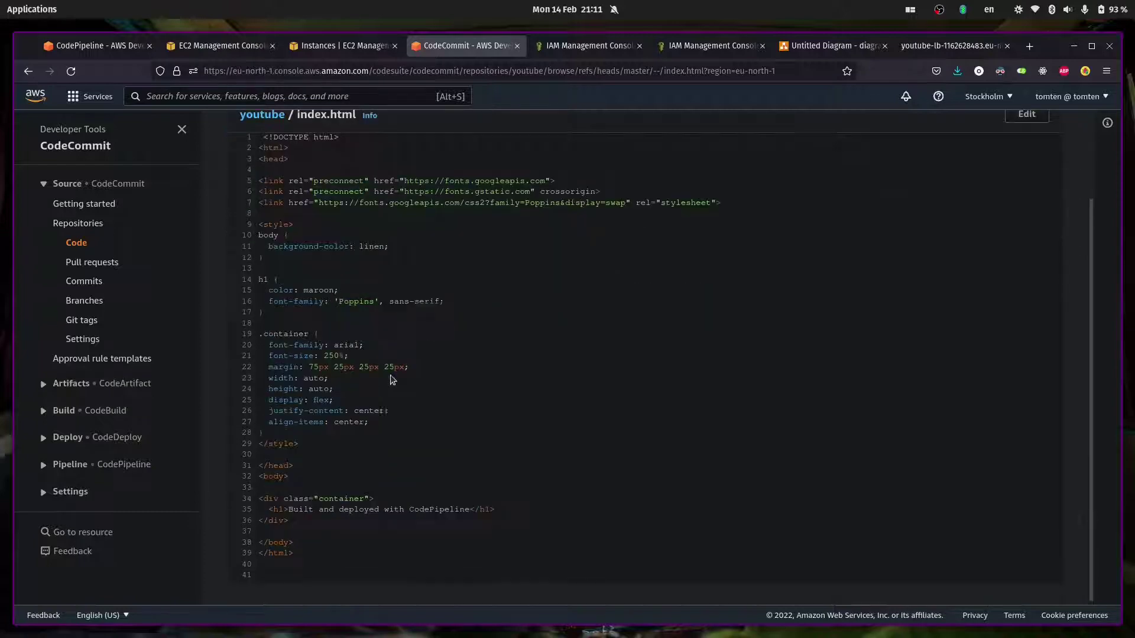
# - Return to CodePipeline, reload youtube-pipeline through the pipelines list and follow its Build and Deploy stages
pyautogui.click(90, 52)
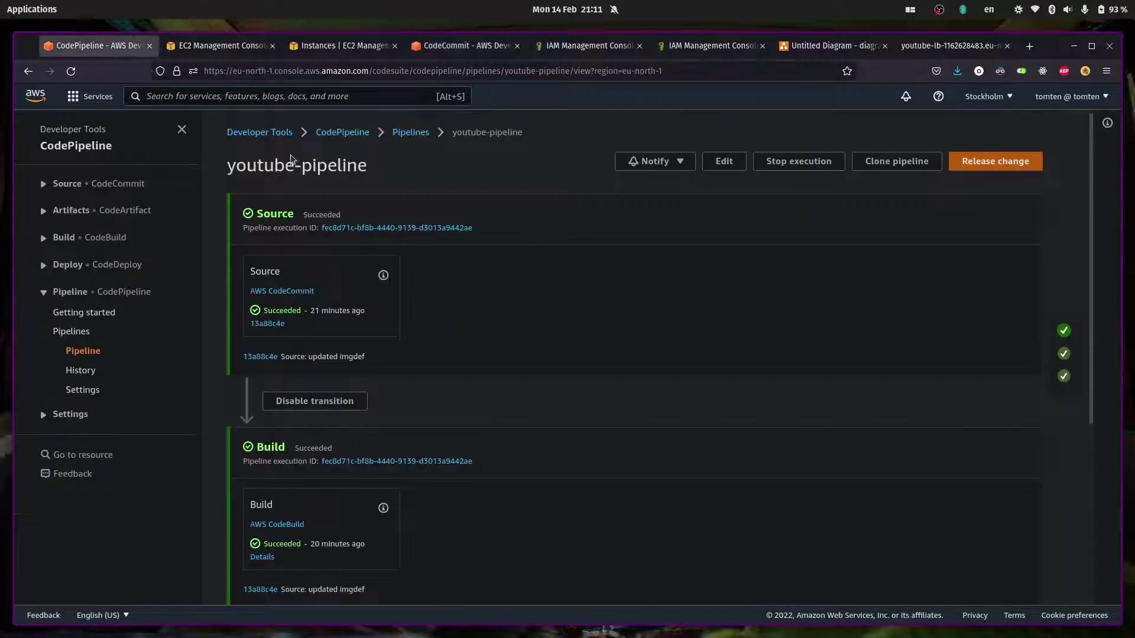
pyautogui.click(416, 134)
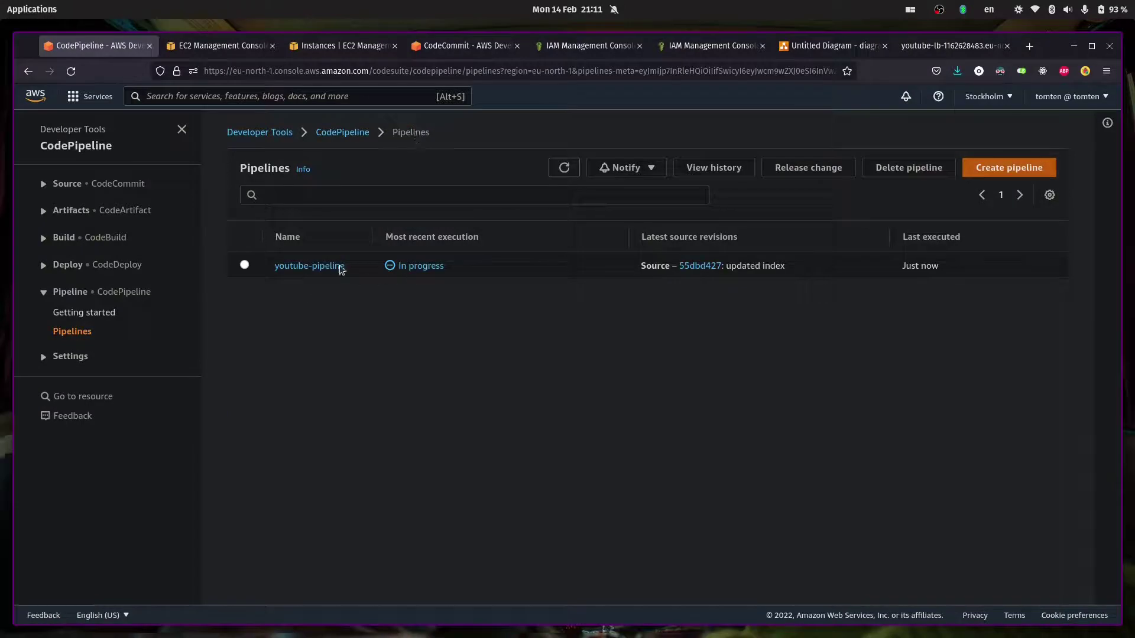
pyautogui.click(341, 268)
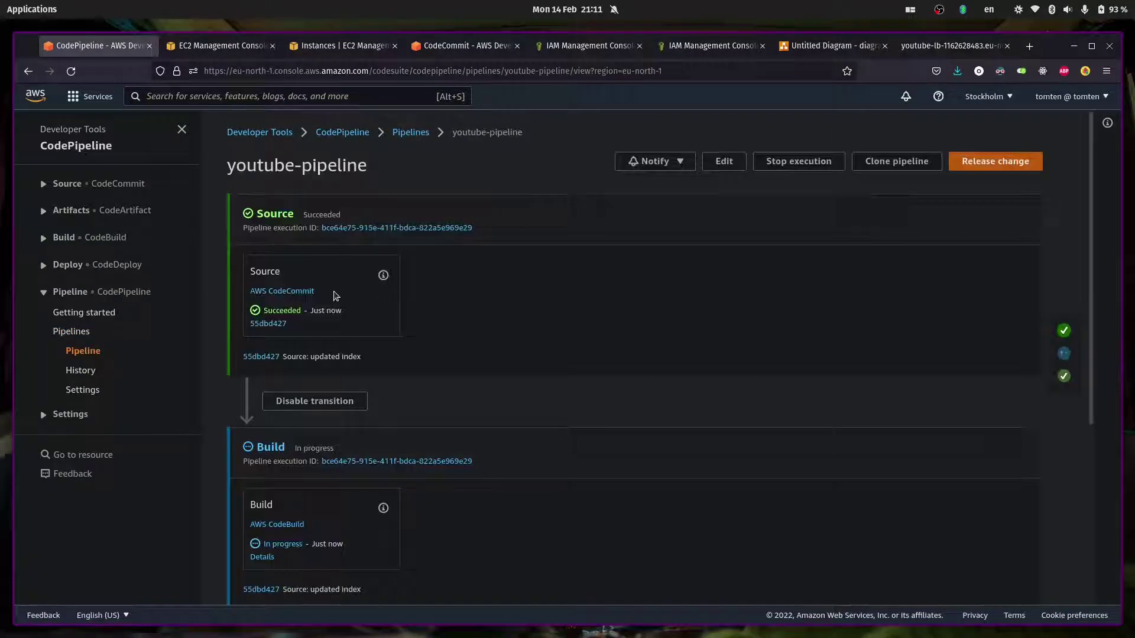
pyautogui.scroll(-5, 370, 353)
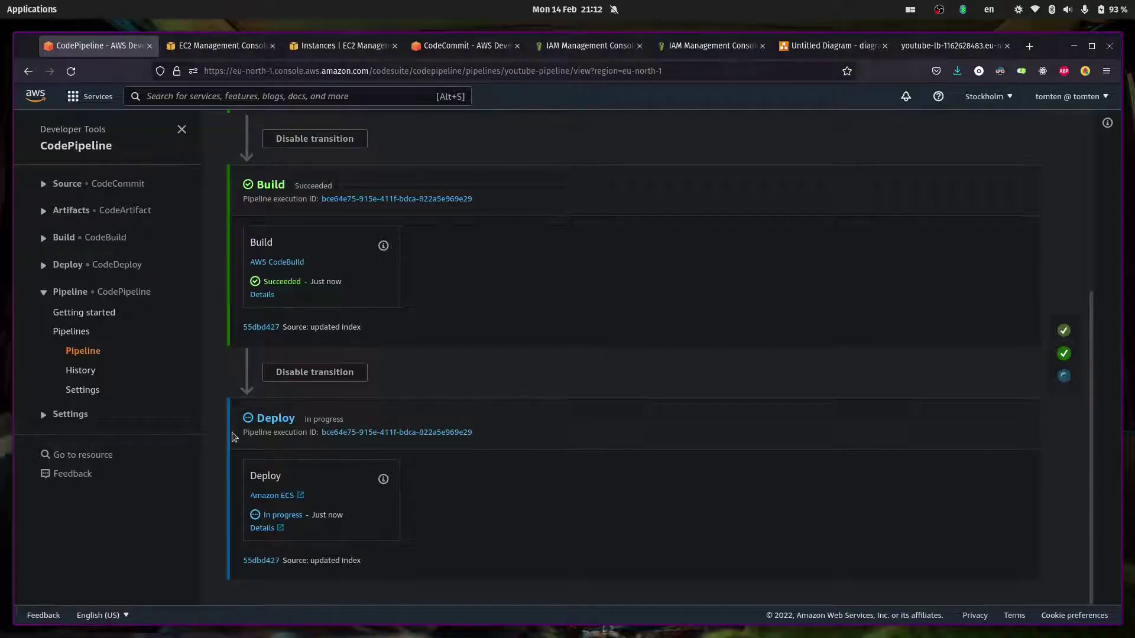
# - Go to the load balancer's page and reload it repeatedly to check the deployed index page
pyautogui.click(923, 47)
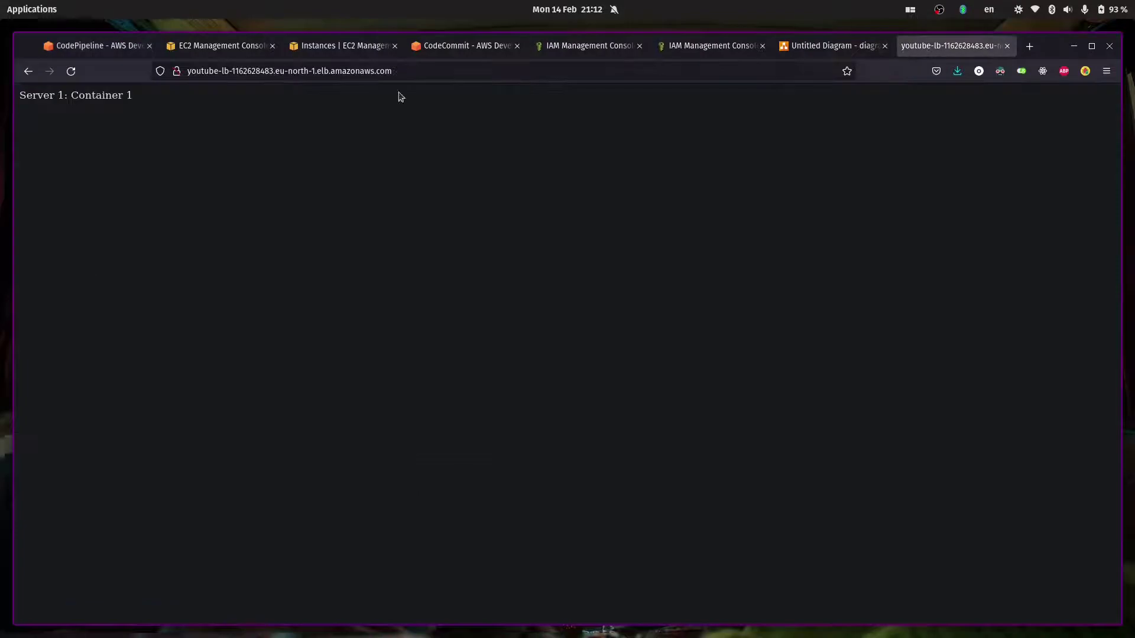
pyautogui.click(73, 72)
pyautogui.click(73, 72)
pyautogui.click(71, 74)
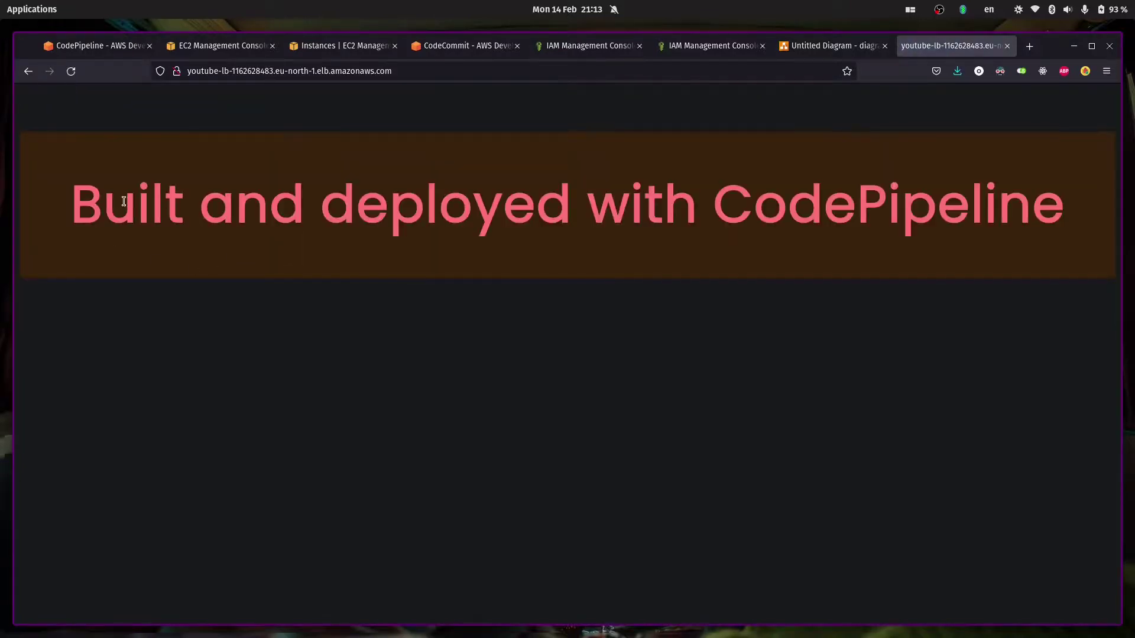